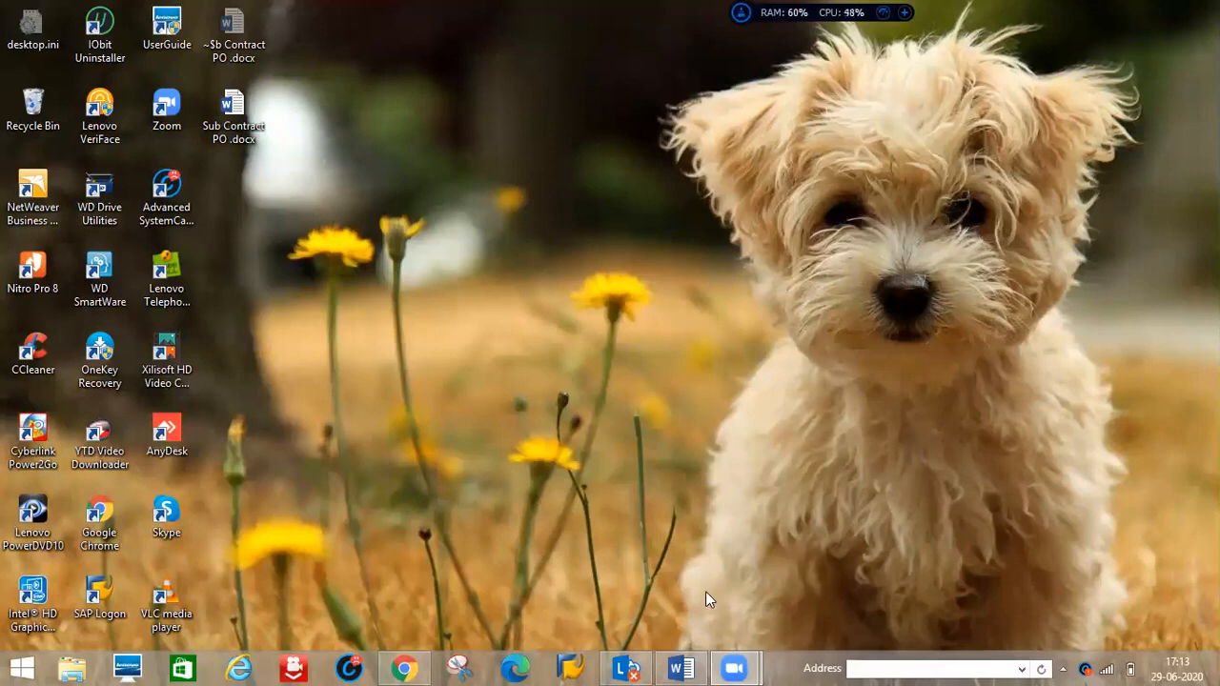
Step: Switch to the Sub Contract PO document in Word and replace "Process" in the line under the title with ", vendor consignment"
left_click(677, 667)
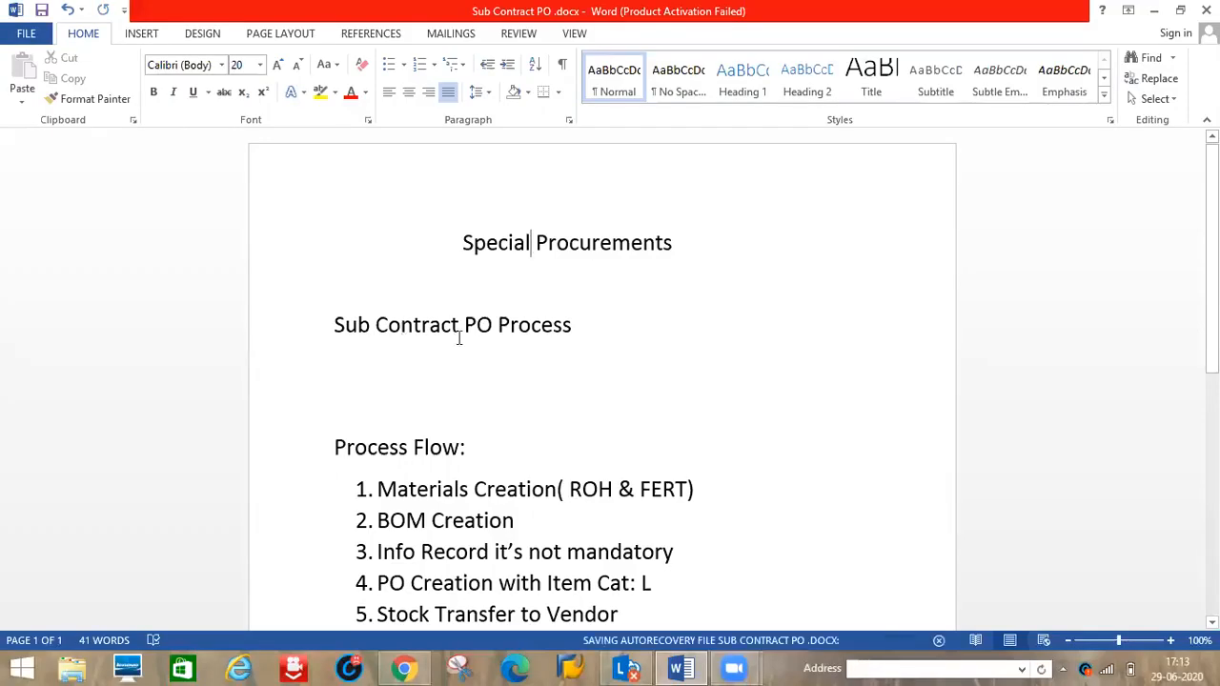
left_click(587, 325)
key("BackSpace")
key("BackSpace")
key("BackSpace")
key("BackSpace")
key("BackSpace")
key("BackSpace")
key("BackSpace")
key("BackSpace")
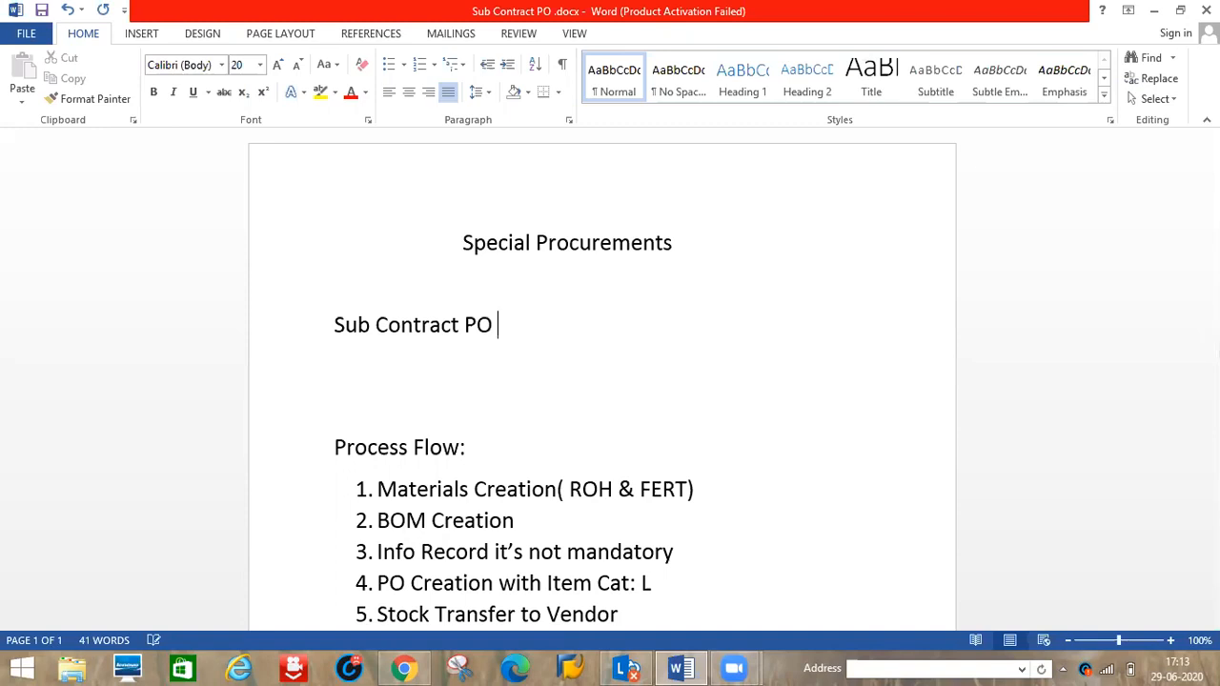
type(", vendor cong")
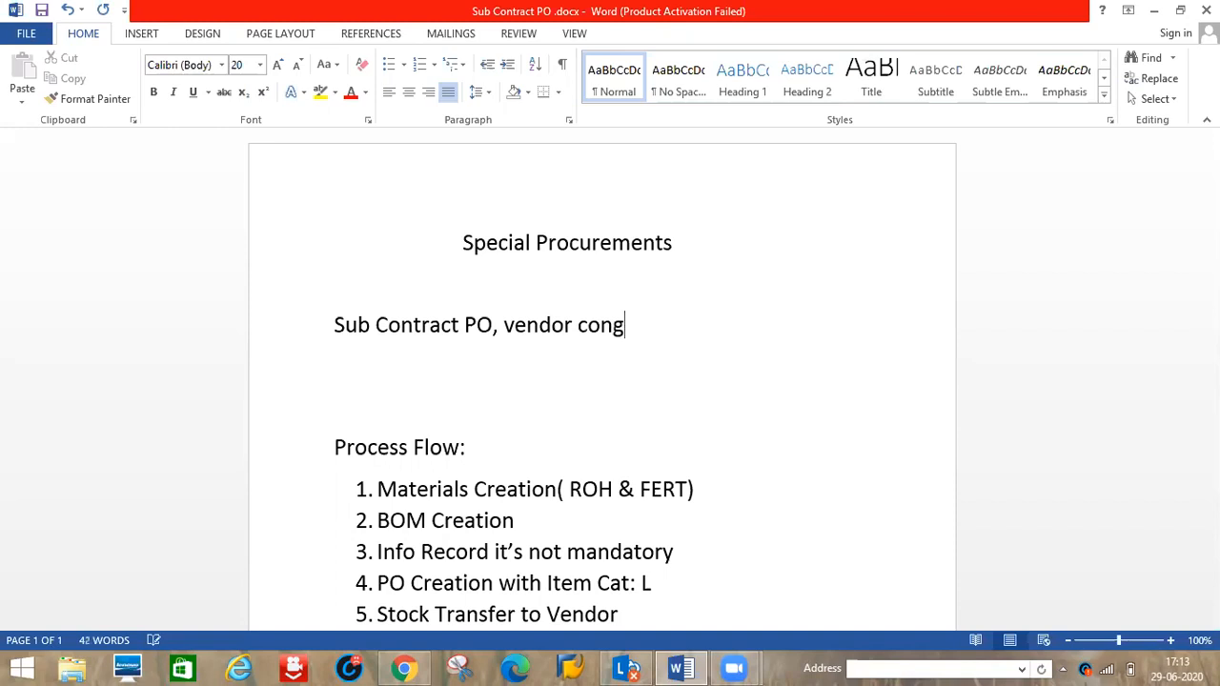
key("BackSpace")
type("signment")
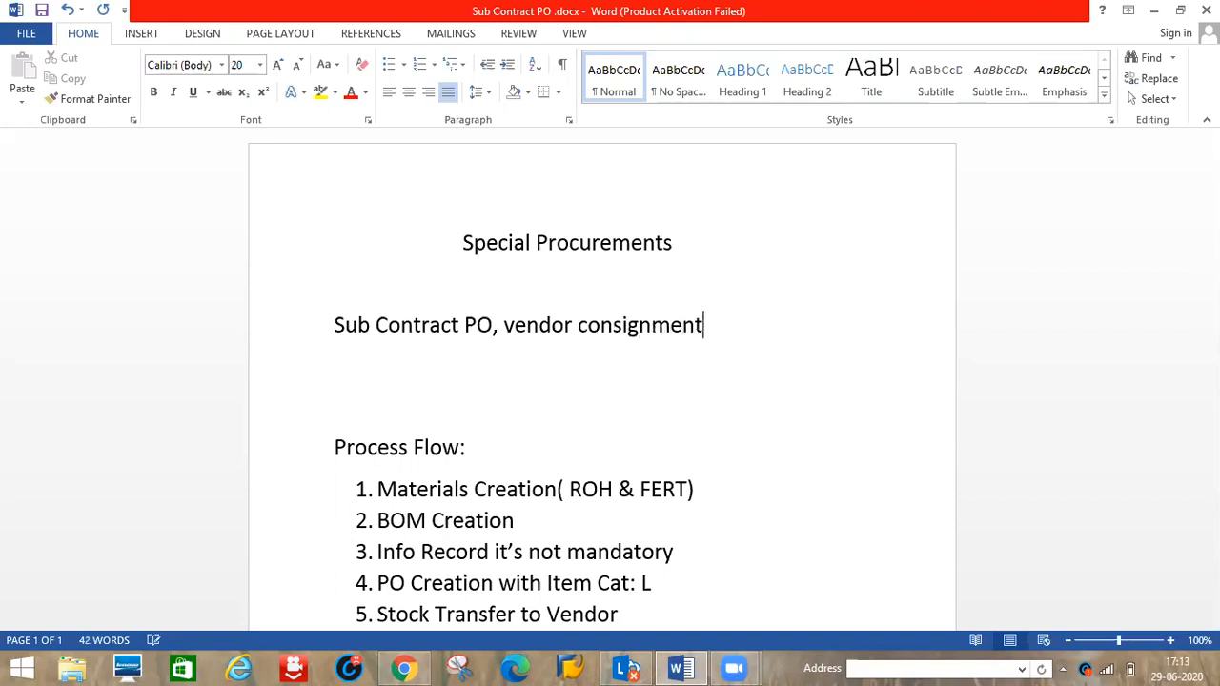
Step: Extend the procurement list after "vendor consignment" with "PO, Pipeline PO, RTP"
type(" PO, Pipeli")
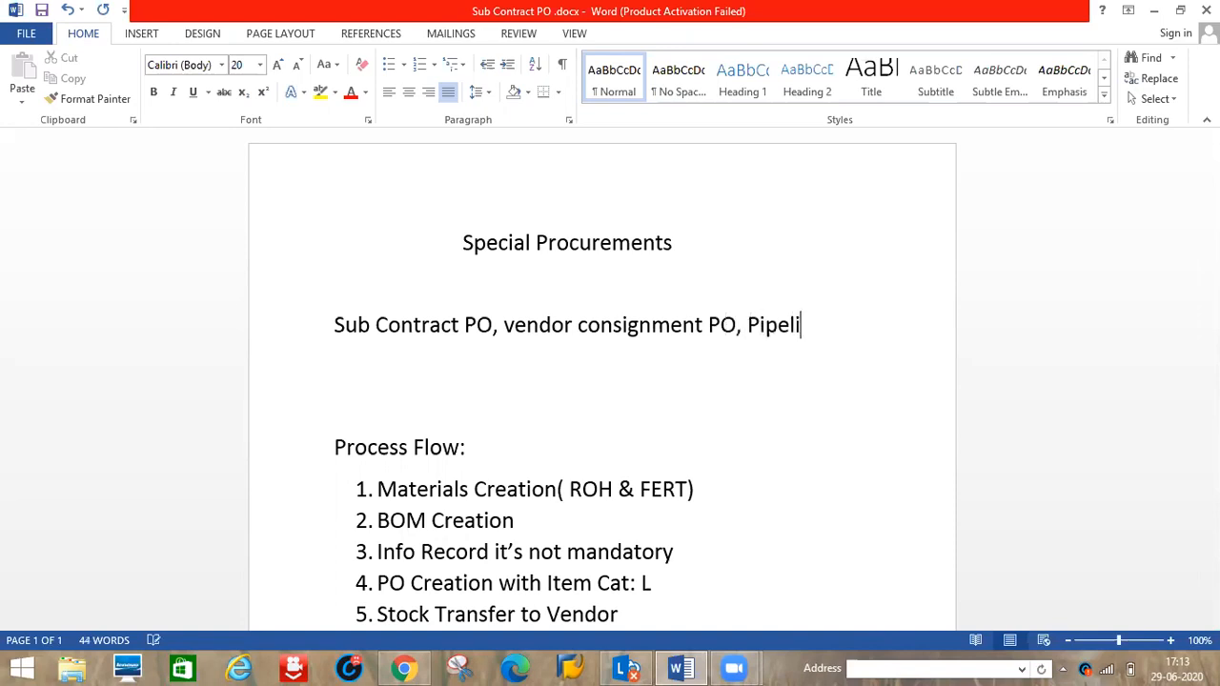
type("nePO")
key("BackSpace")
key("BackSpace")
type("PO, RTP")
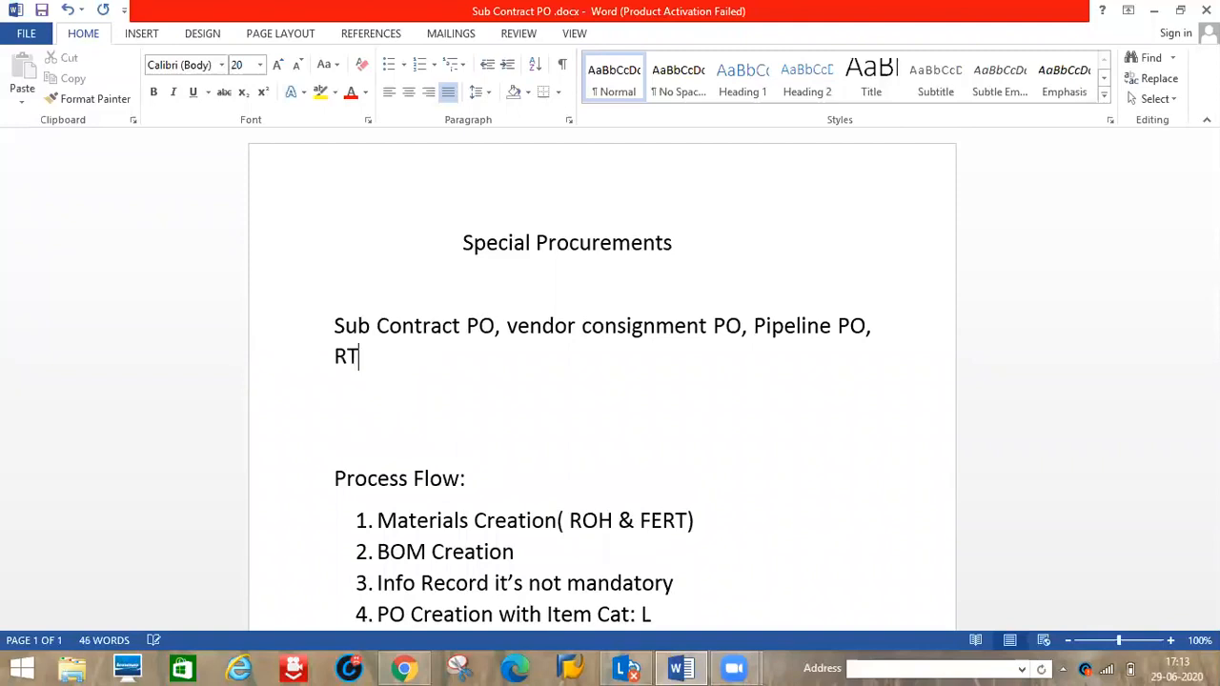
Step: Add "Third-party PO" after RTP in the procurement list, using the hyphenated spelling suggestion
type(", Third")
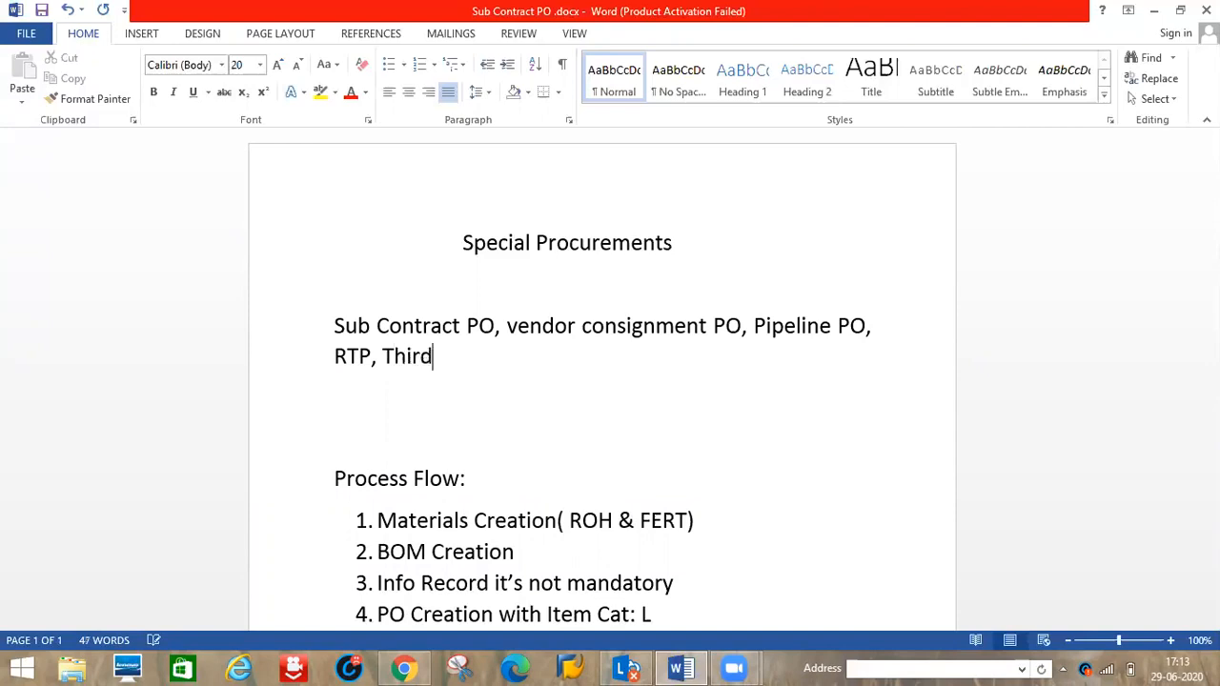
type("party PO ")
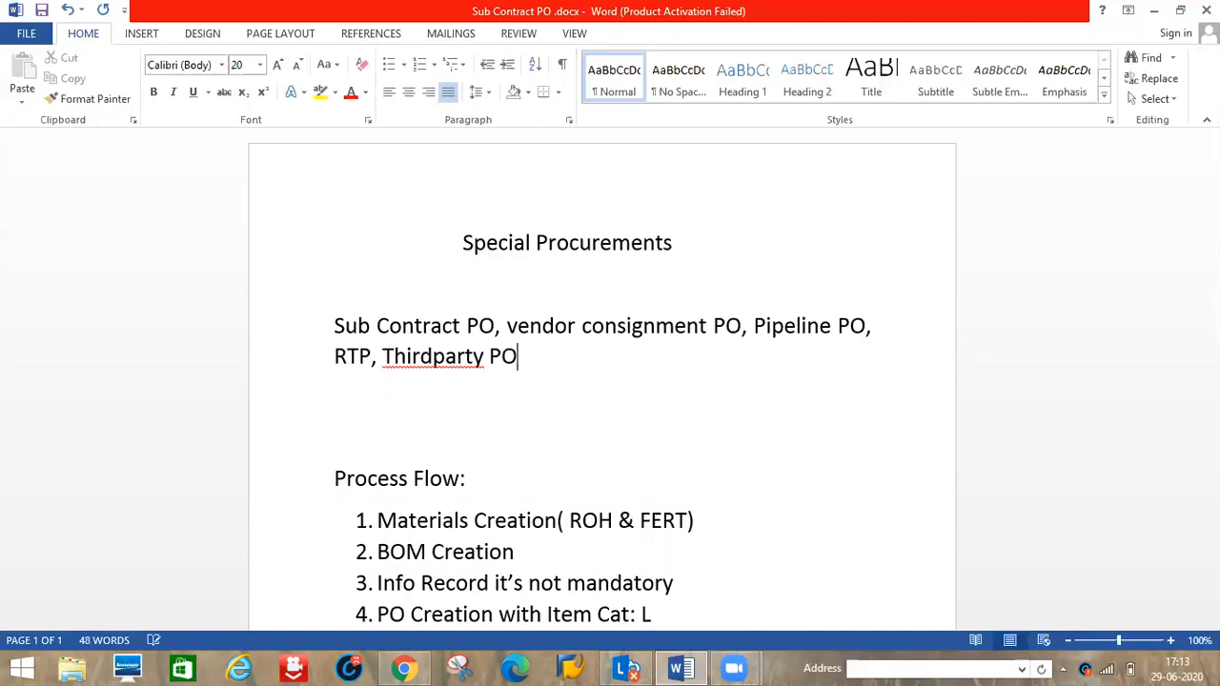
type("P")
key("BackSpace")
key("BackSpace")
left_click(459, 356)
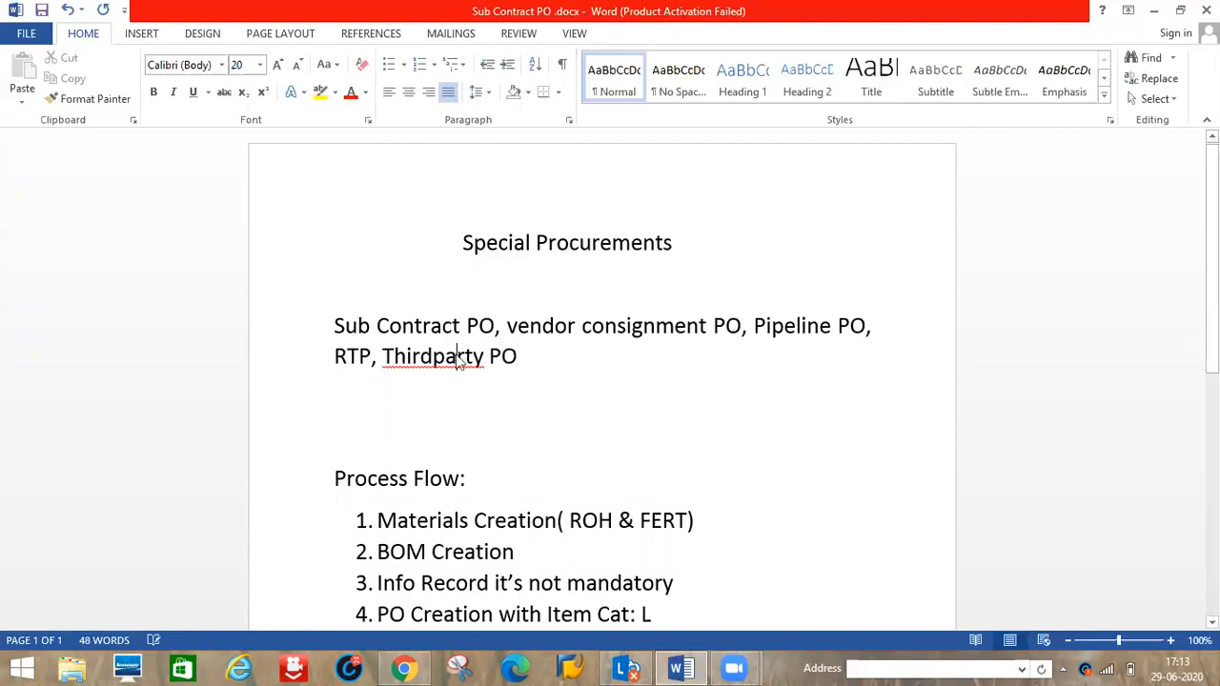
right_click(459, 357)
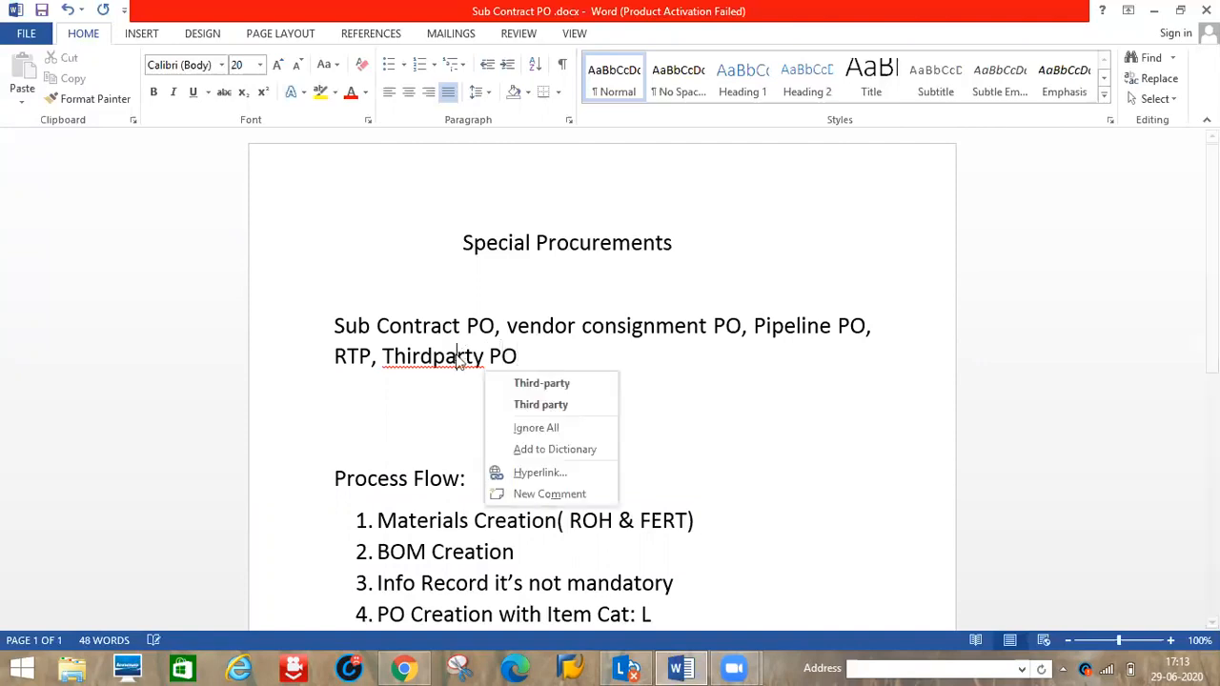
left_click(541, 383)
Step: Complete the procurement list by adding ", STO PO" after "Third-party PO"
left_click(538, 353)
type(", STO")
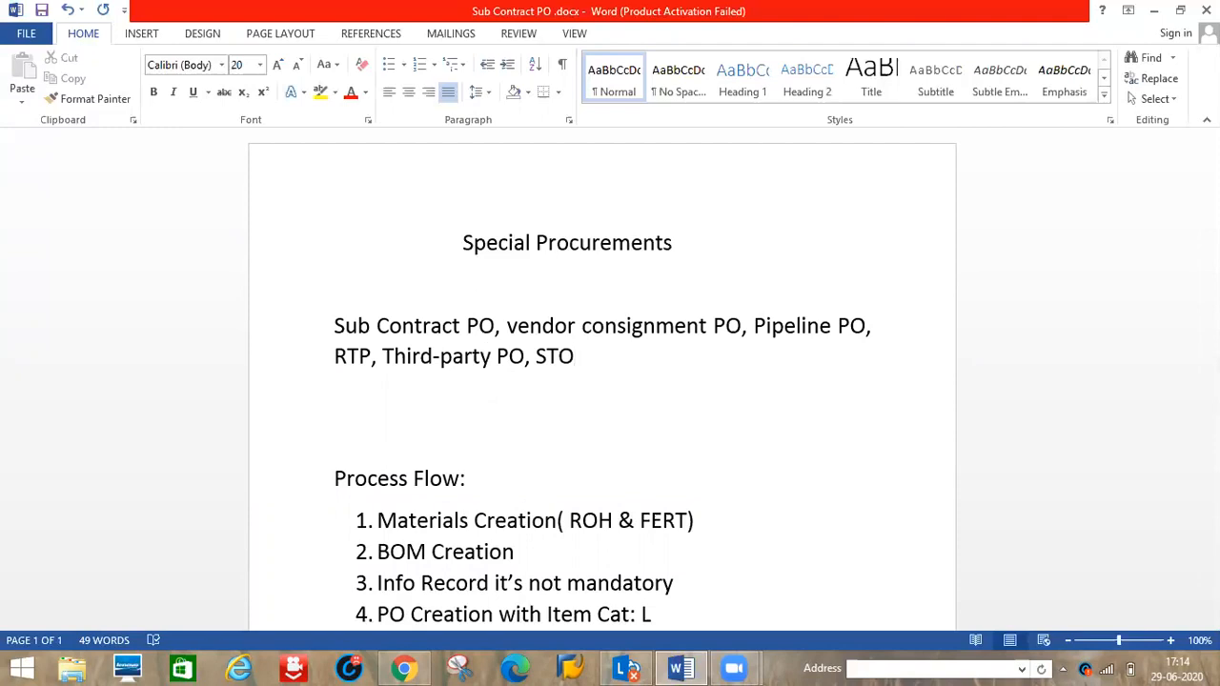
left_click(386, 350)
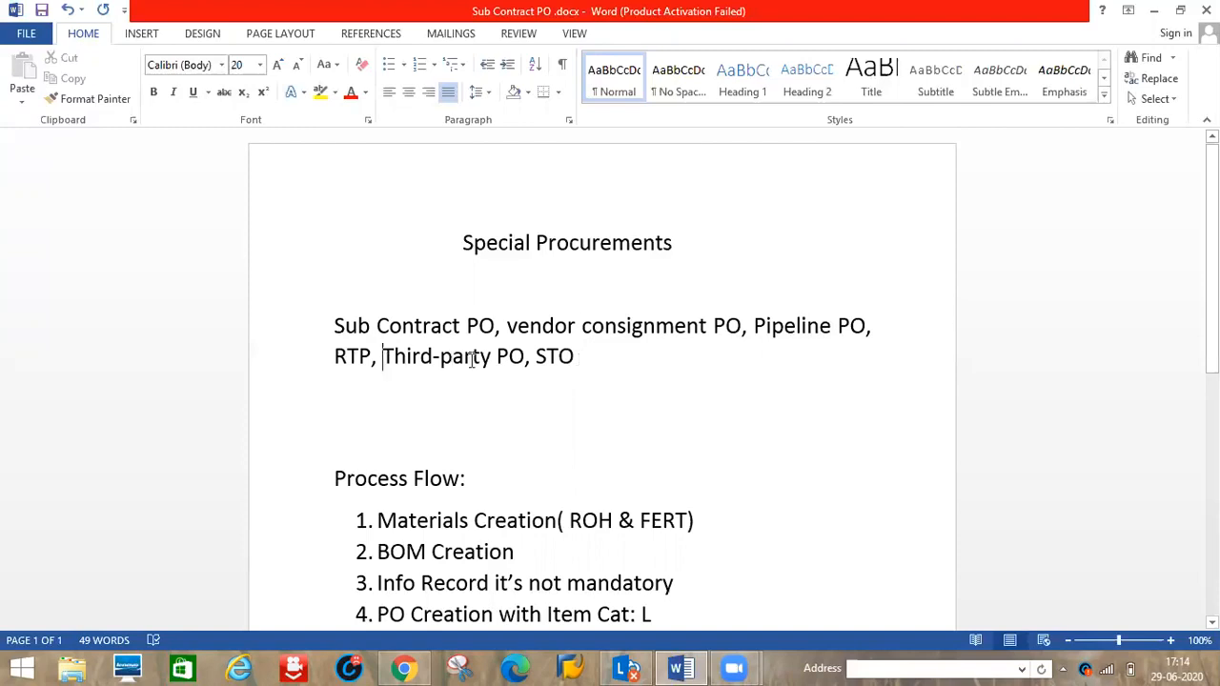
left_click(580, 381, "shift")
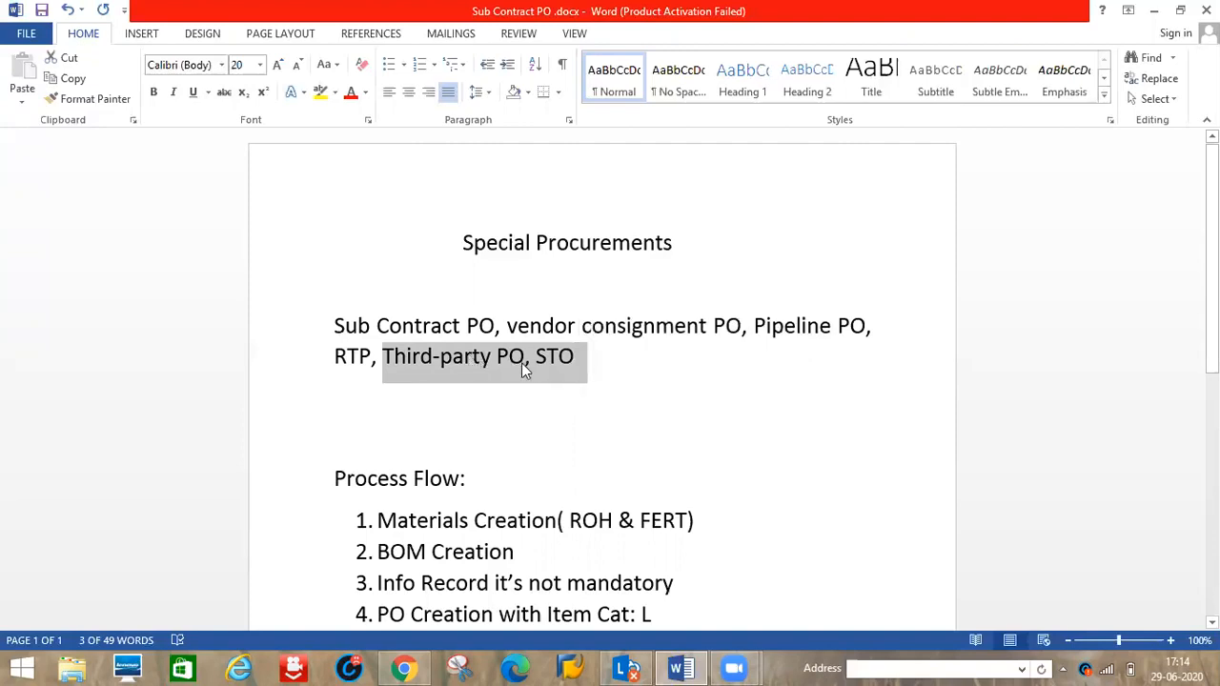
left_click(584, 361)
type("PO")
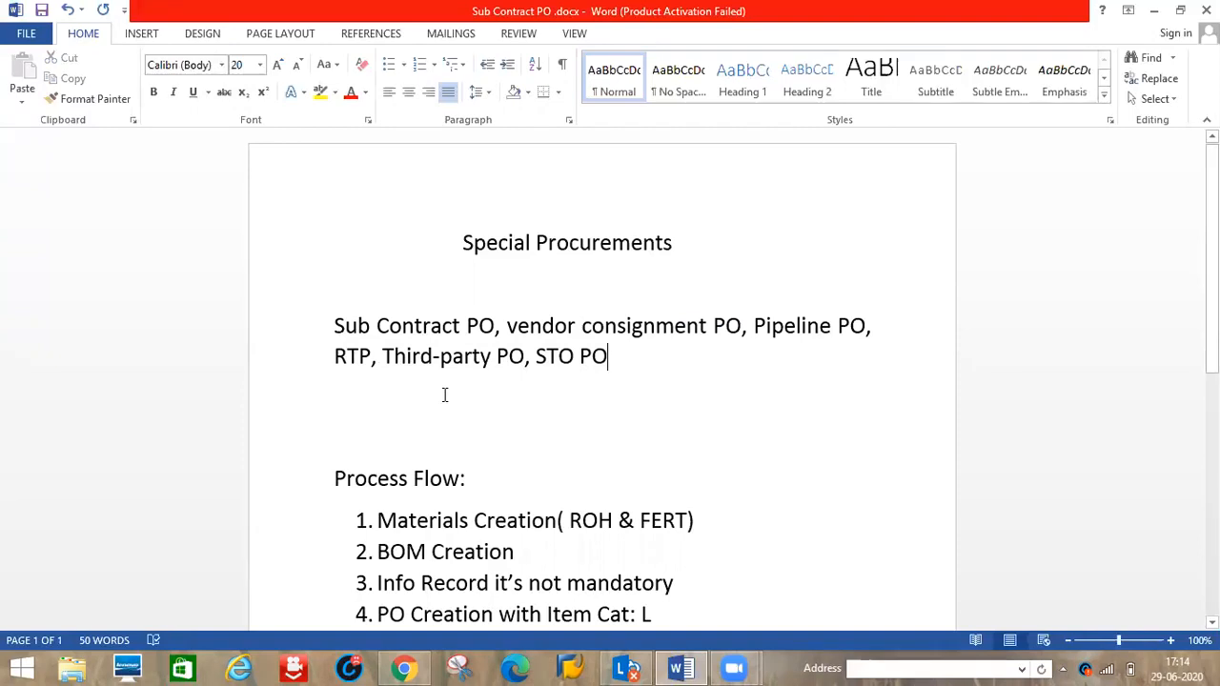
Step: Raise the computer's audio volume to about 44
key("XF86AudioRaiseVolume")
key("XF86AudioRaiseVolume")
key("XF86AudioRaiseVolume")
key("XF86AudioRaiseVolume")
key("XF86AudioRaiseVolume")
key("XF86AudioRaiseVolume")
key("XF86AudioRaiseVolume")
key("XF86AudioRaiseVolume")
key("XF86AudioRaiseVolume")
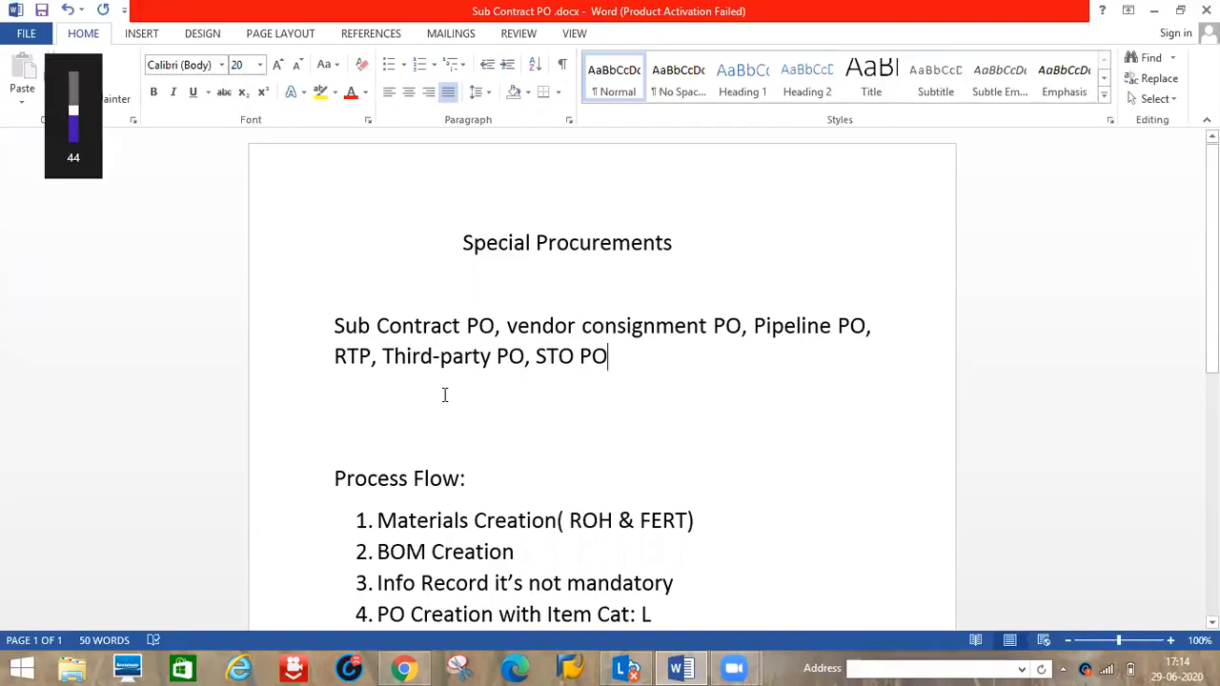
key("XF86AudioRaiseVolume")
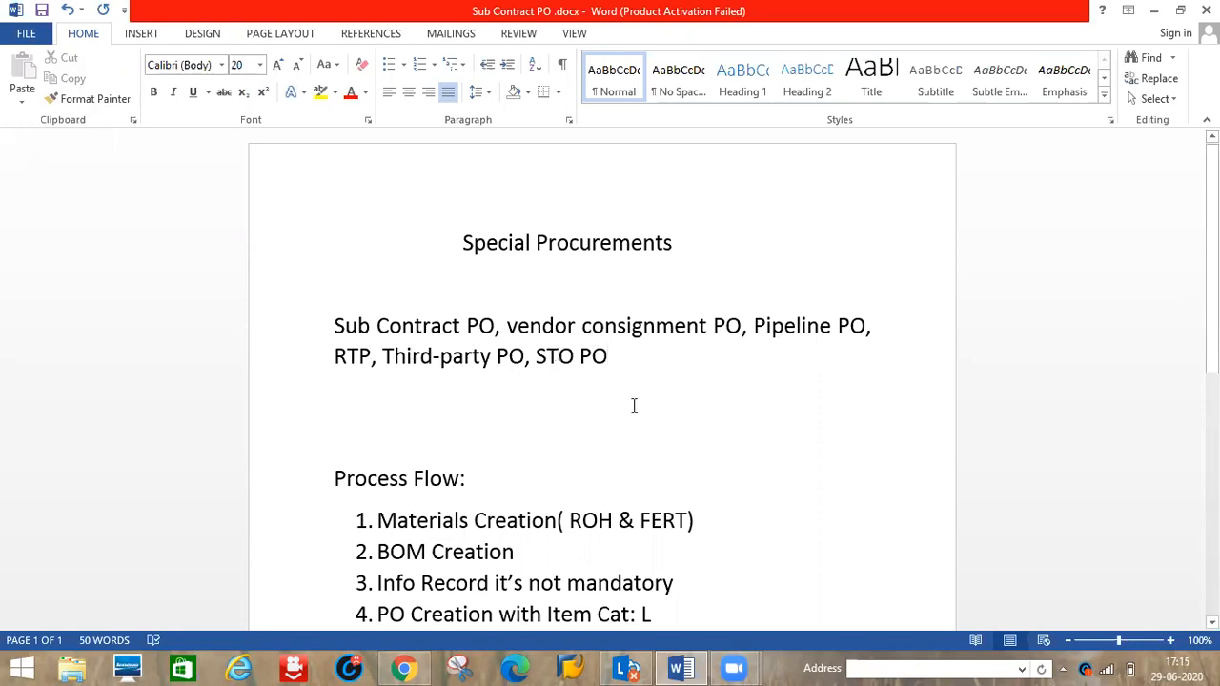
Step: Insert the heading "SUB CONTRACT PO:" between the procurement list and the Process Flow section, leaving a blank line above it
key("Return")
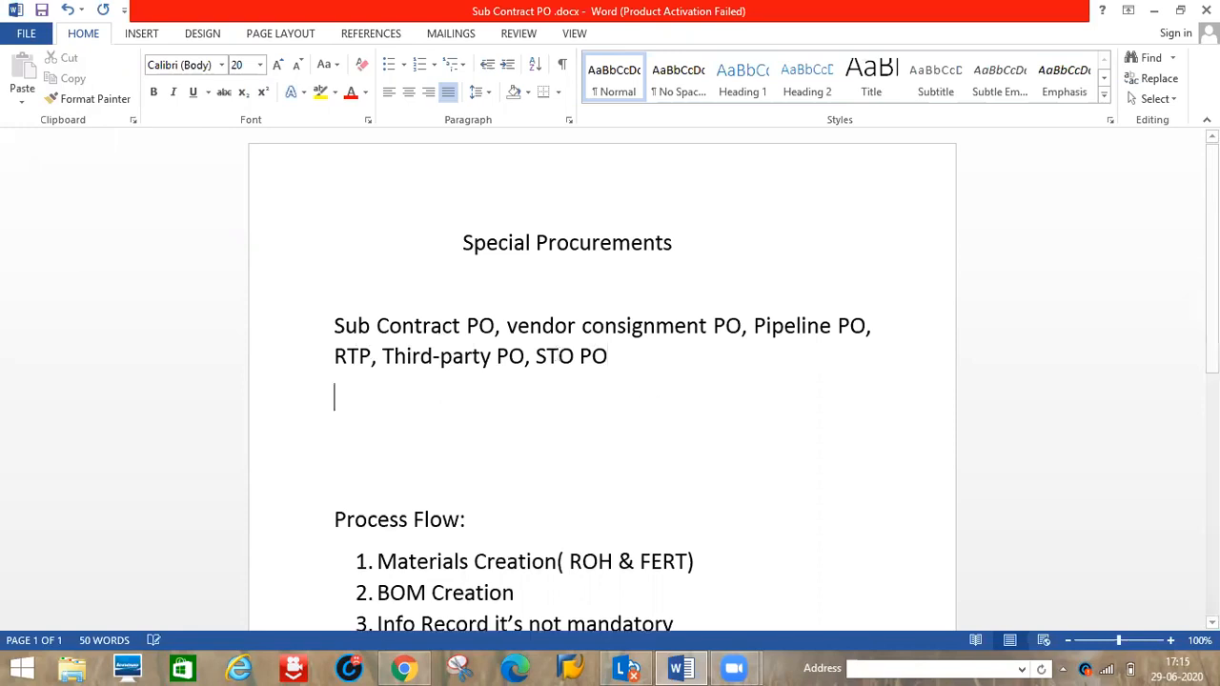
key("Return")
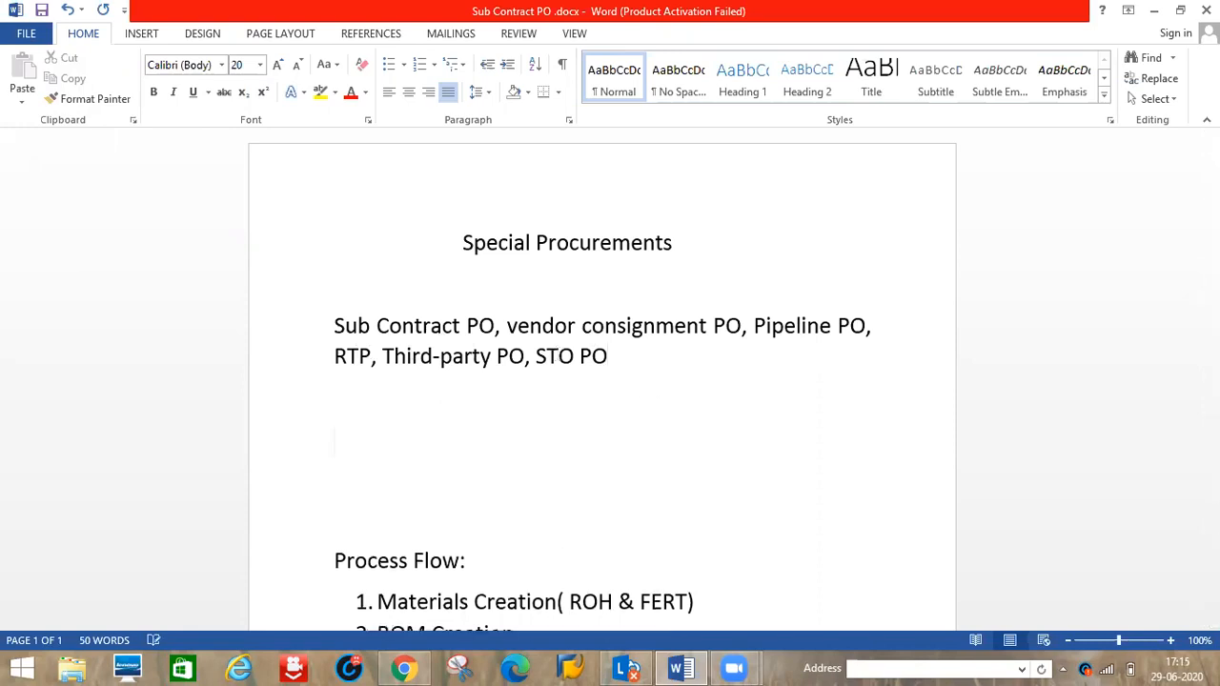
key("Delete")
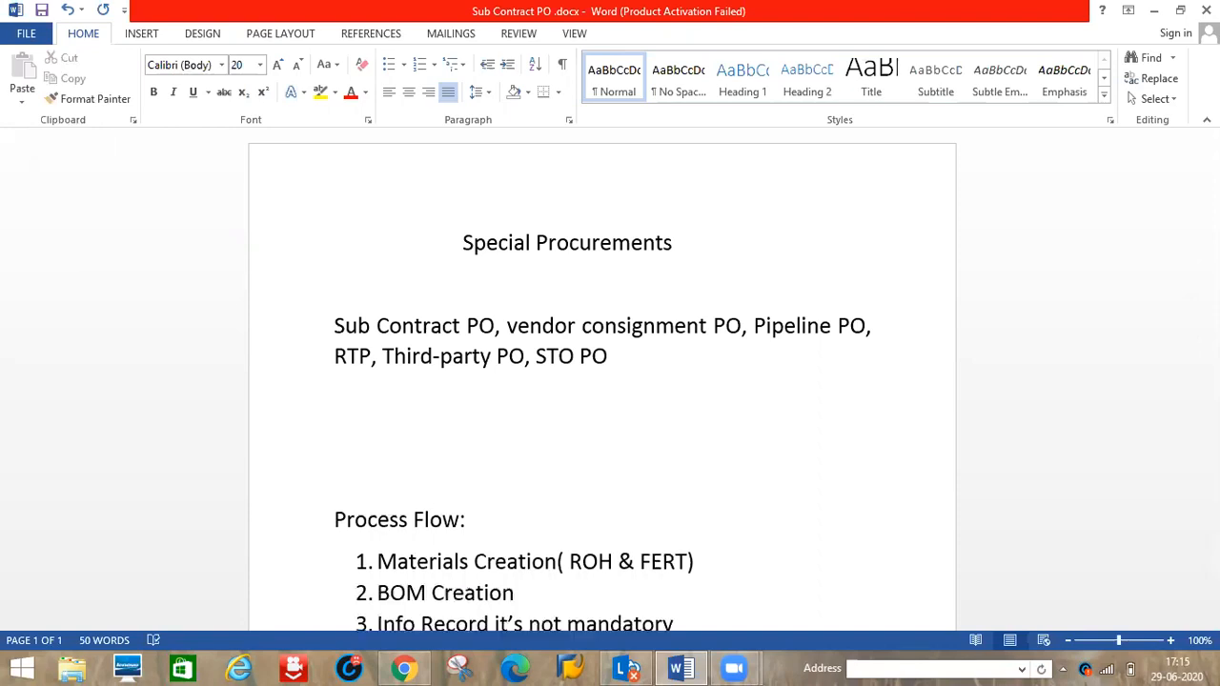
type("SUB CONTRAC")
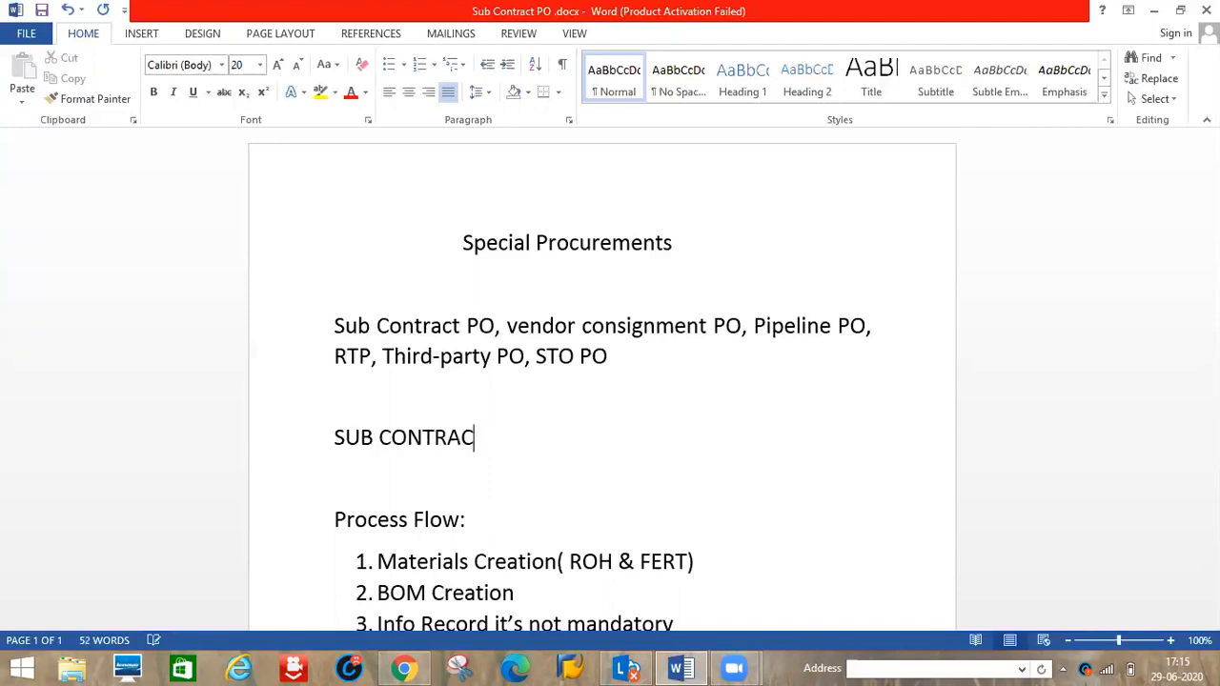
type("T PO:")
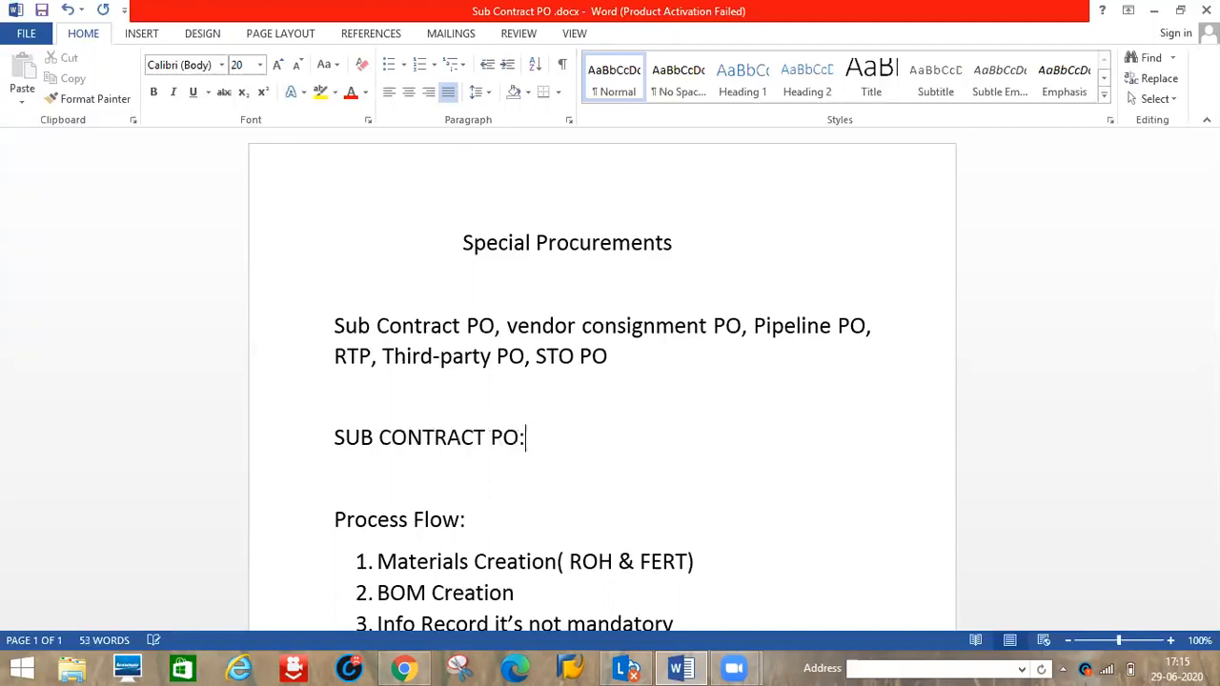
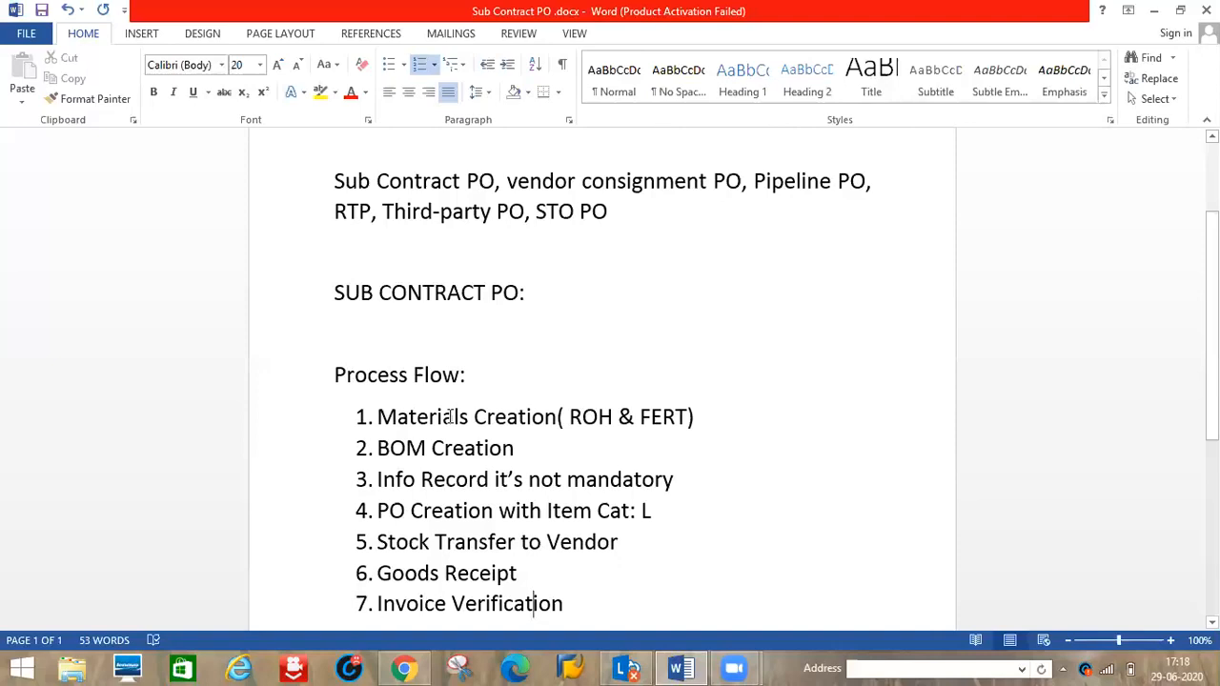
left_click(541, 455)
left_click(538, 576)
left_click(575, 596)
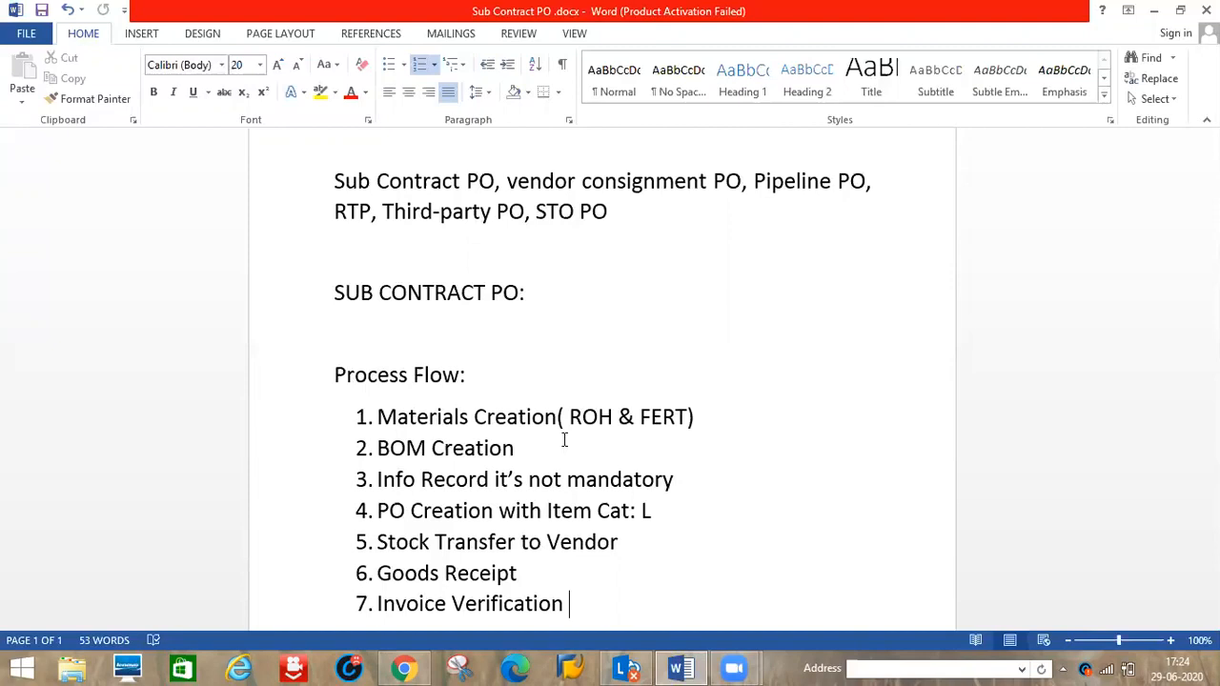
Step: Launch SAP Logon, allow saplogon.exe to run, and open the NEW connection
left_click(570, 667)
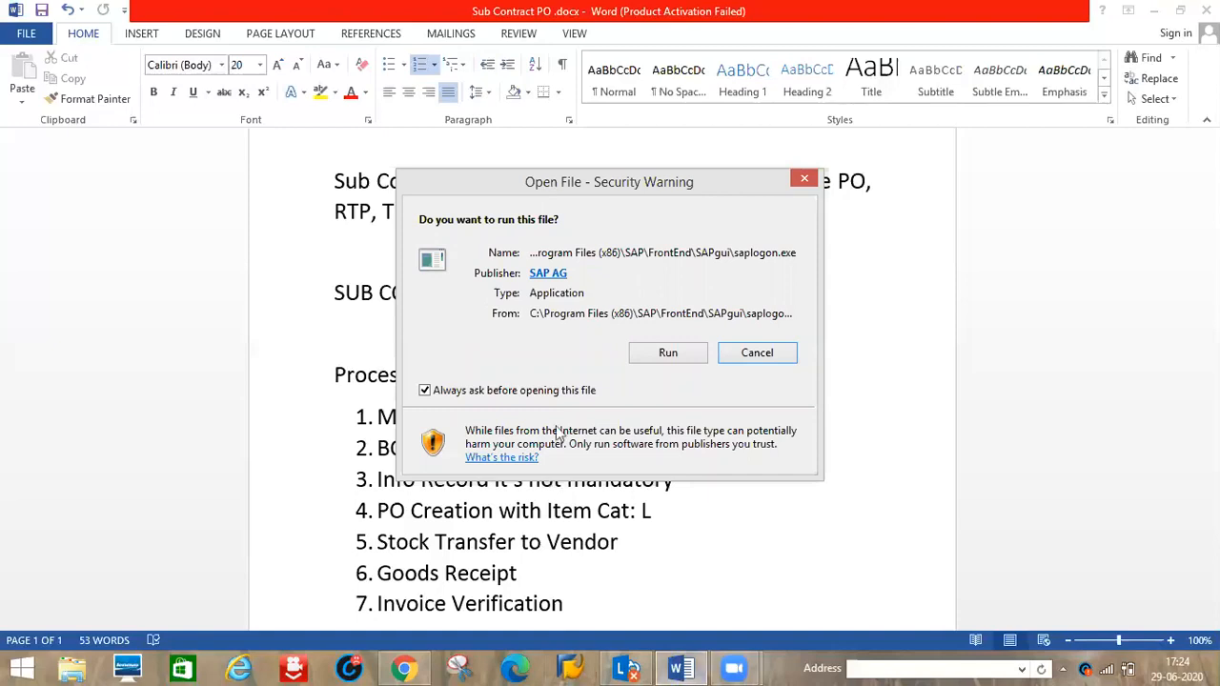
left_click(668, 353)
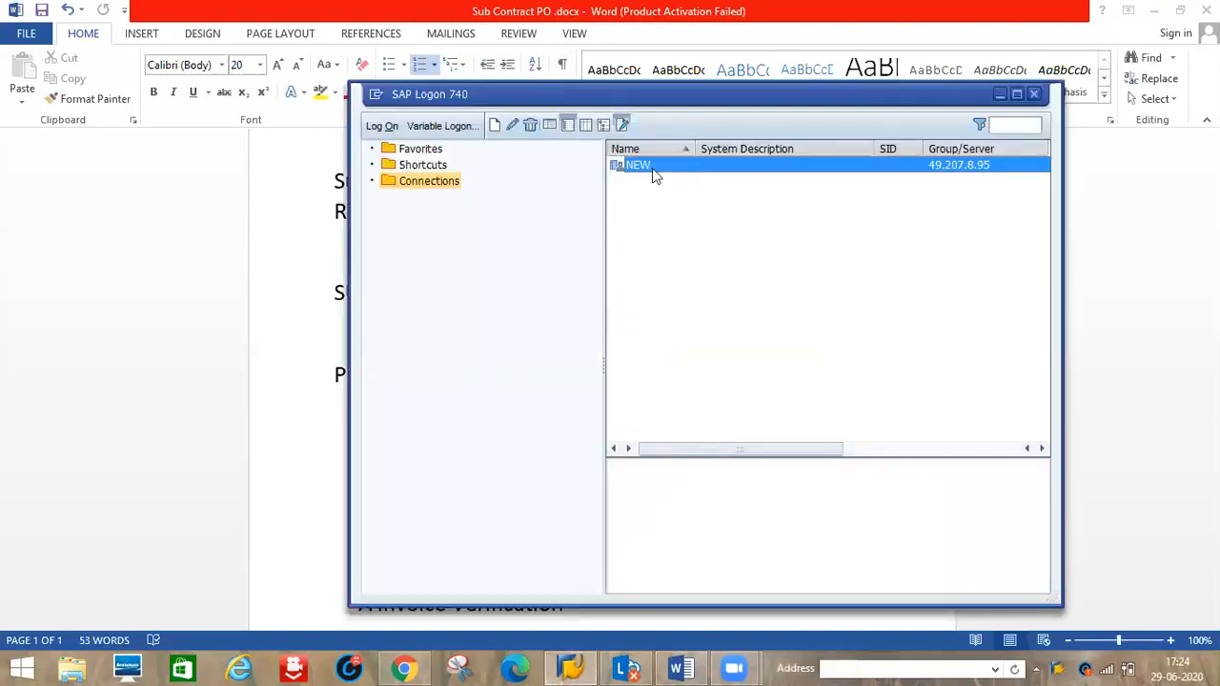
double_click(638, 169)
Step: Check the process flow in the Word document and return to the SAP logon screen
mouse_move(686, 670)
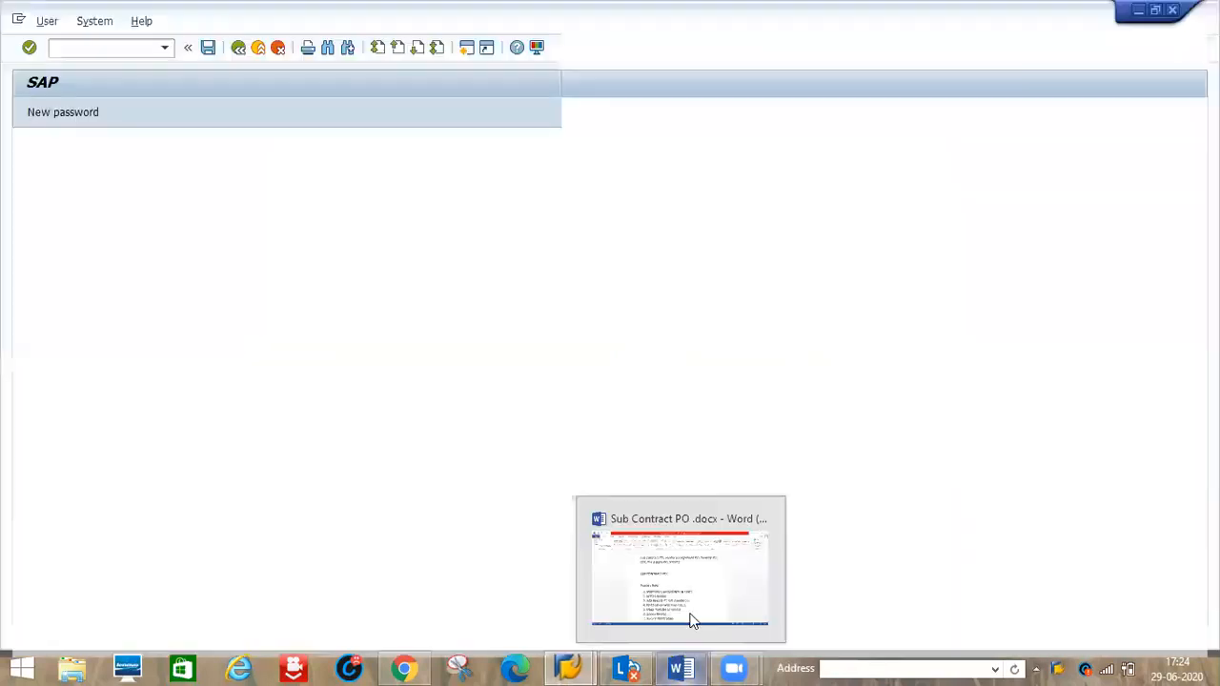
left_click(680, 667)
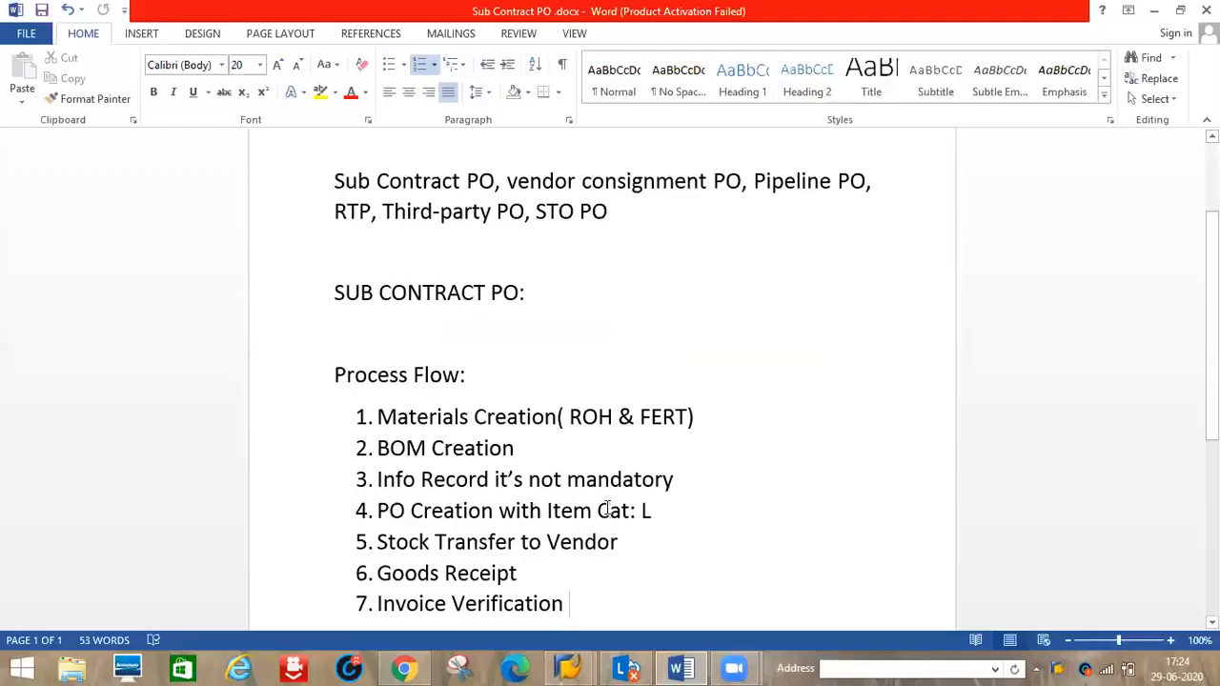
left_click(569, 667)
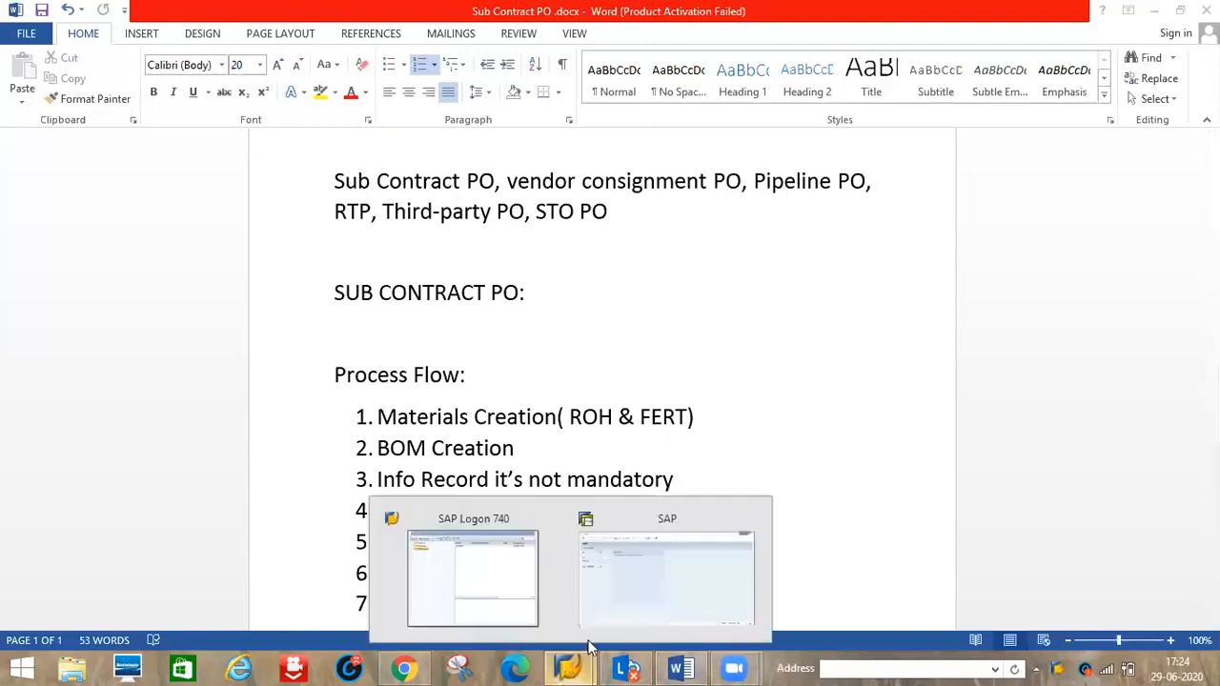
left_click(613, 595)
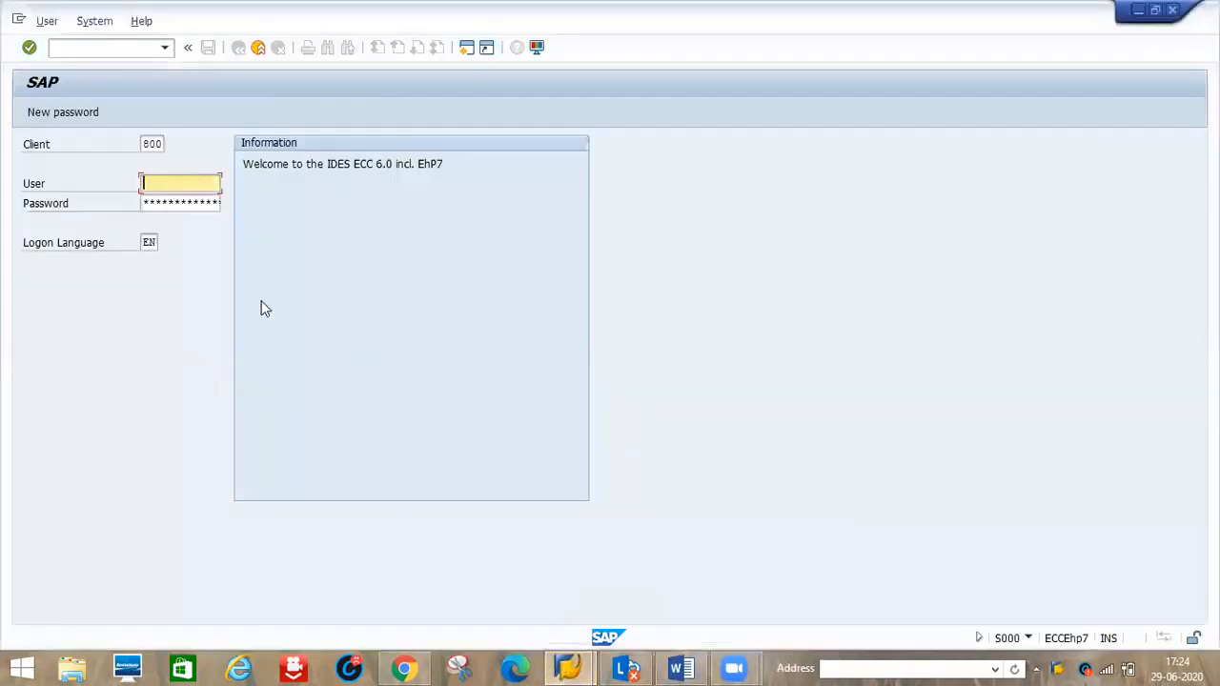
Step: Log on to the SAP system with the user ID and the account password
type("U")
key("Down")
key("Tab")
key("Caps_Lock")
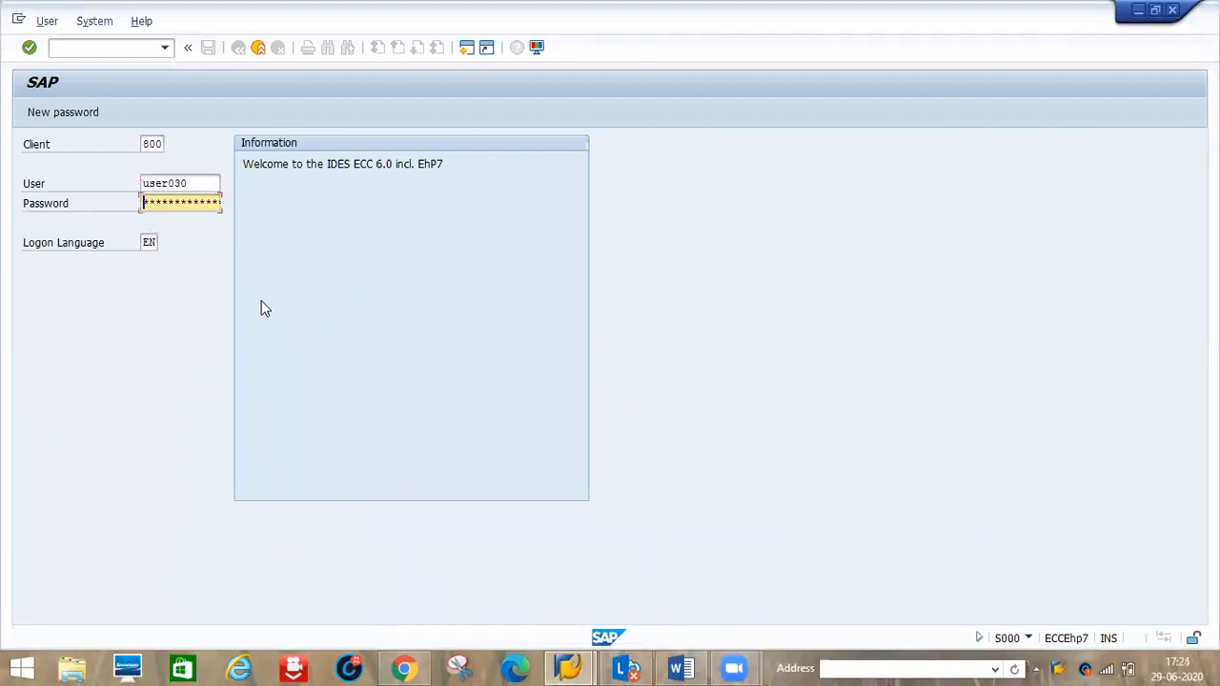
type("**********")
key("Return")
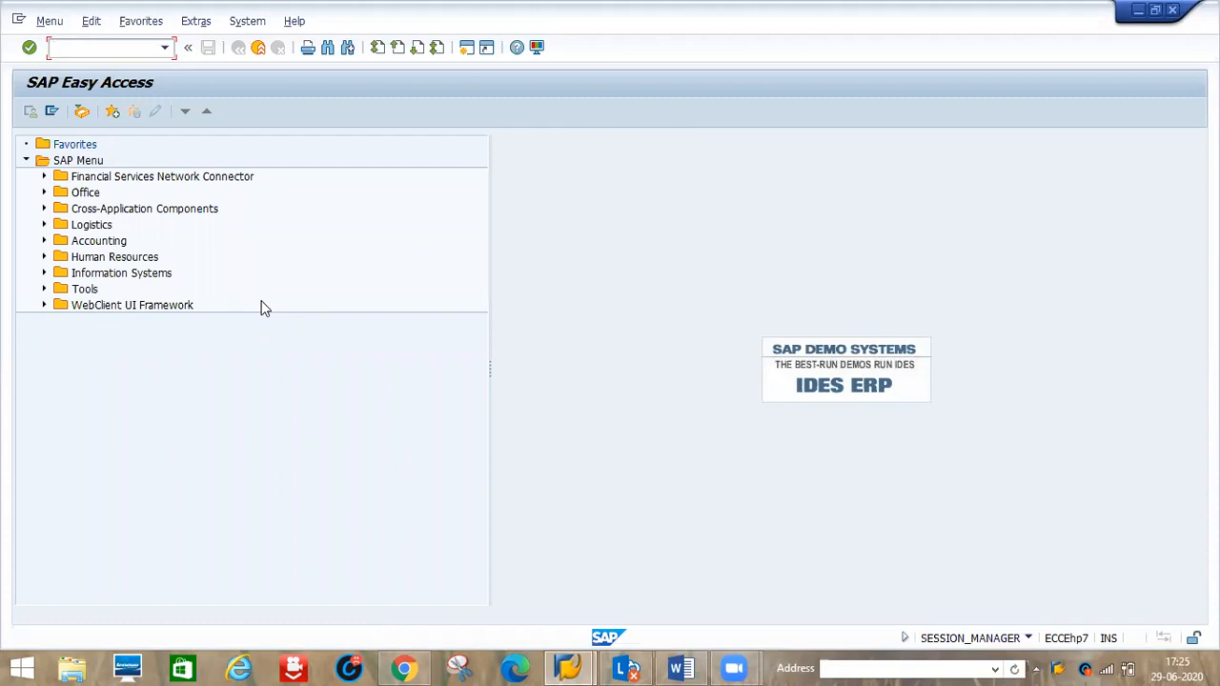
Step: Start transaction /nmm01 and enter material tv40inch with the industry sector M Mechanical Engineering
type("/nmm01")
key("Return")
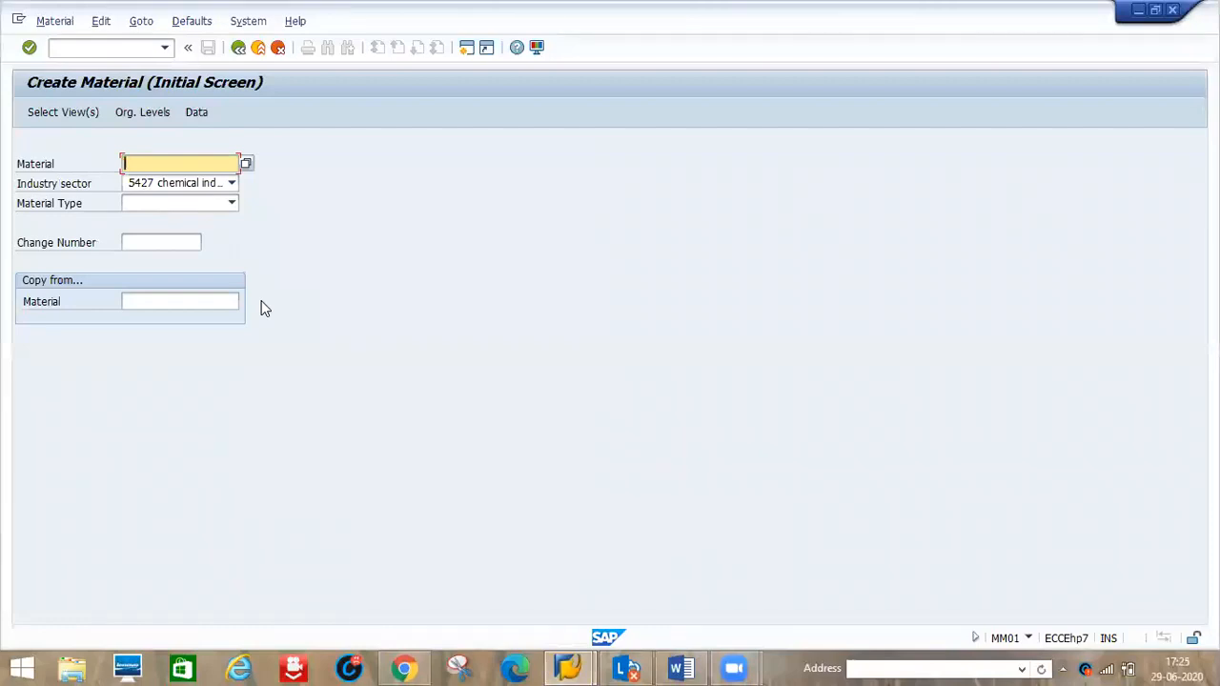
type("tv")
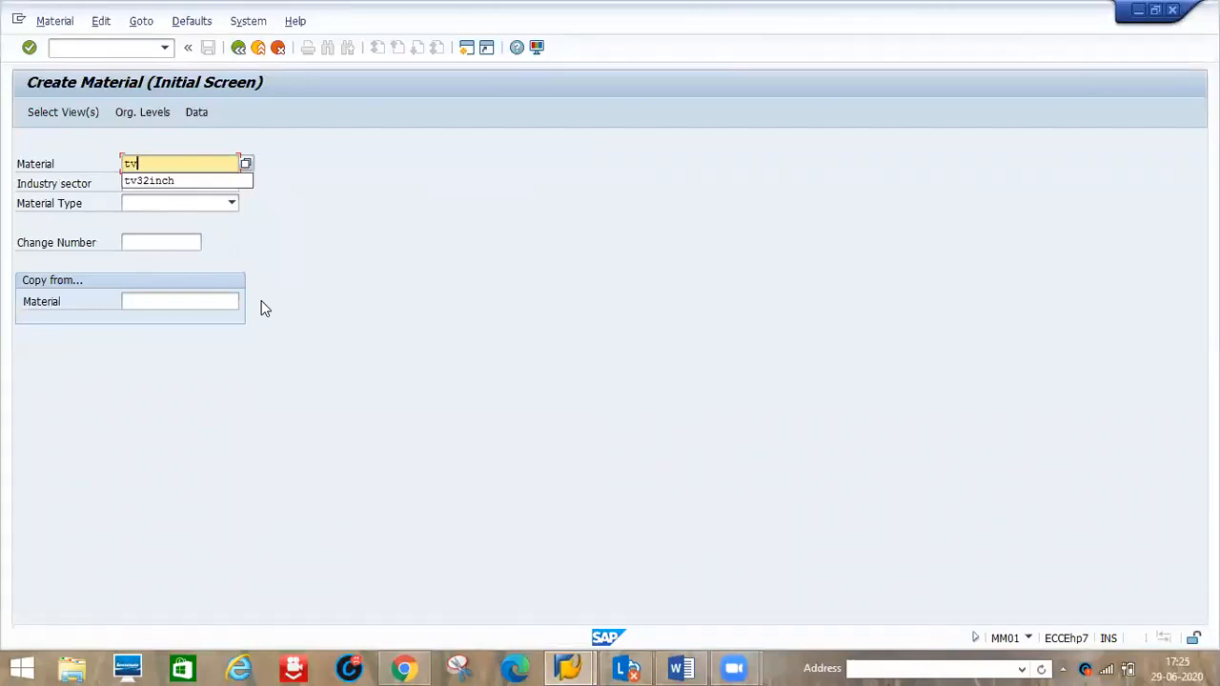
type("40inch")
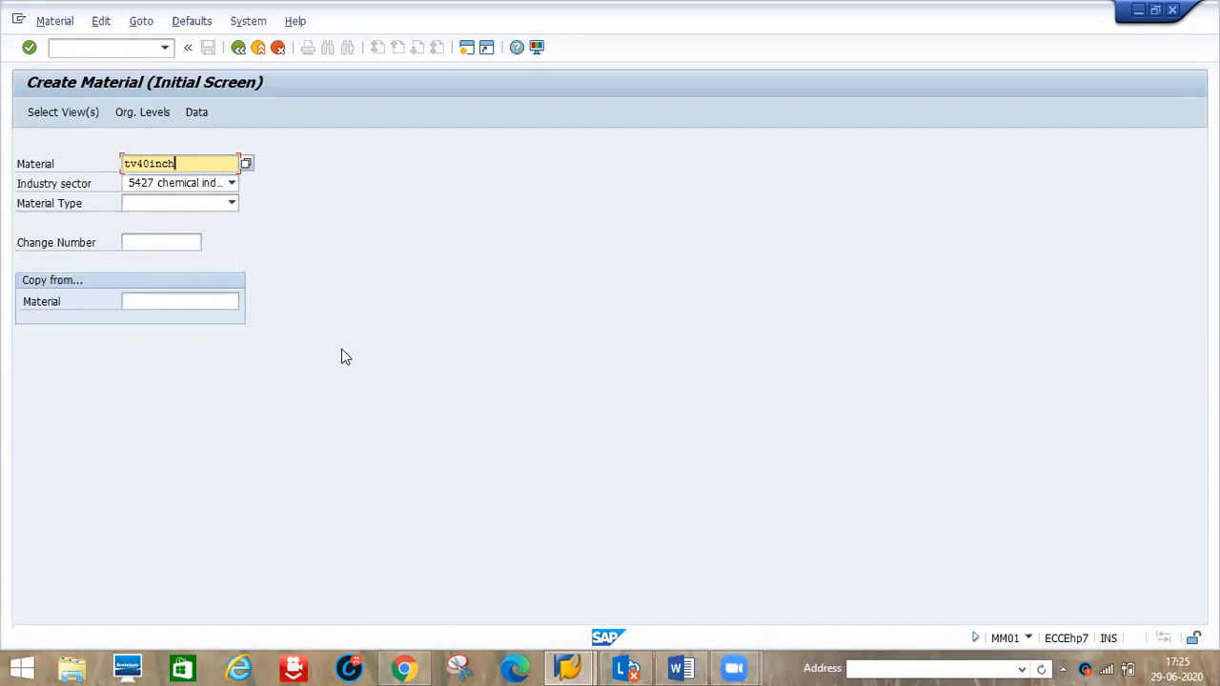
key("Tab")
type("M")
key("Tab")
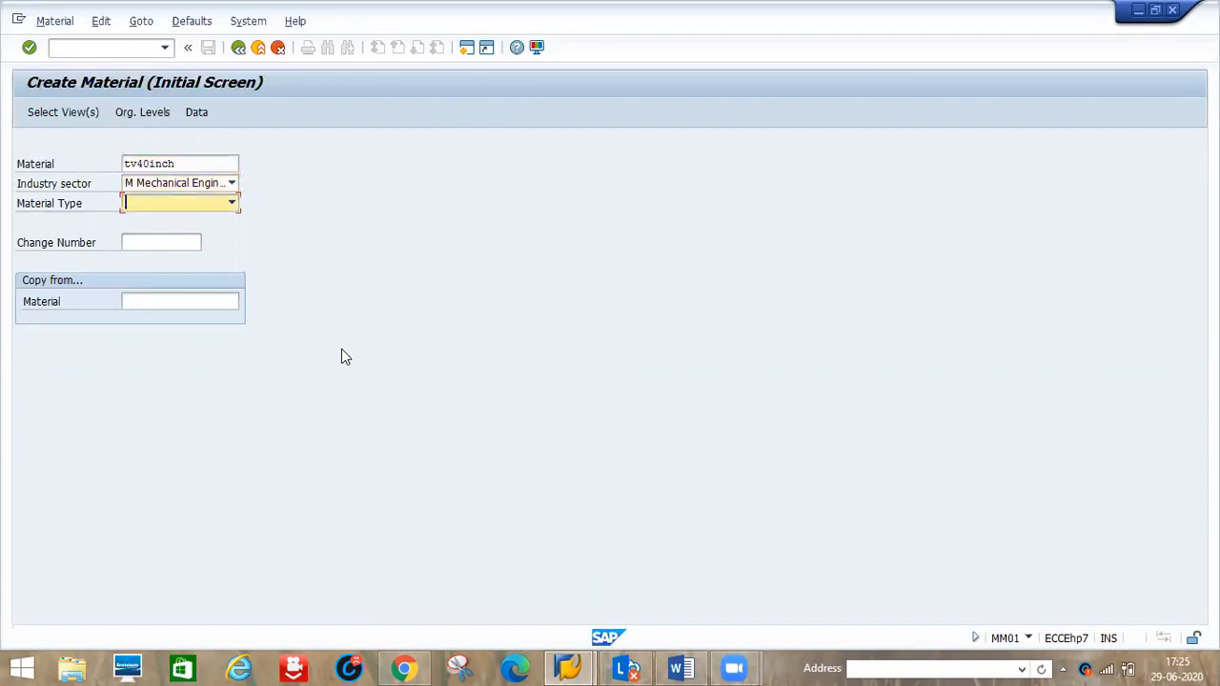
Step: Choose material type D1P2 d123 Finished Material, accept the preselected views, and enter plant d1p1 with storage location d1s1
type("D1P2 d123 Finishe...")
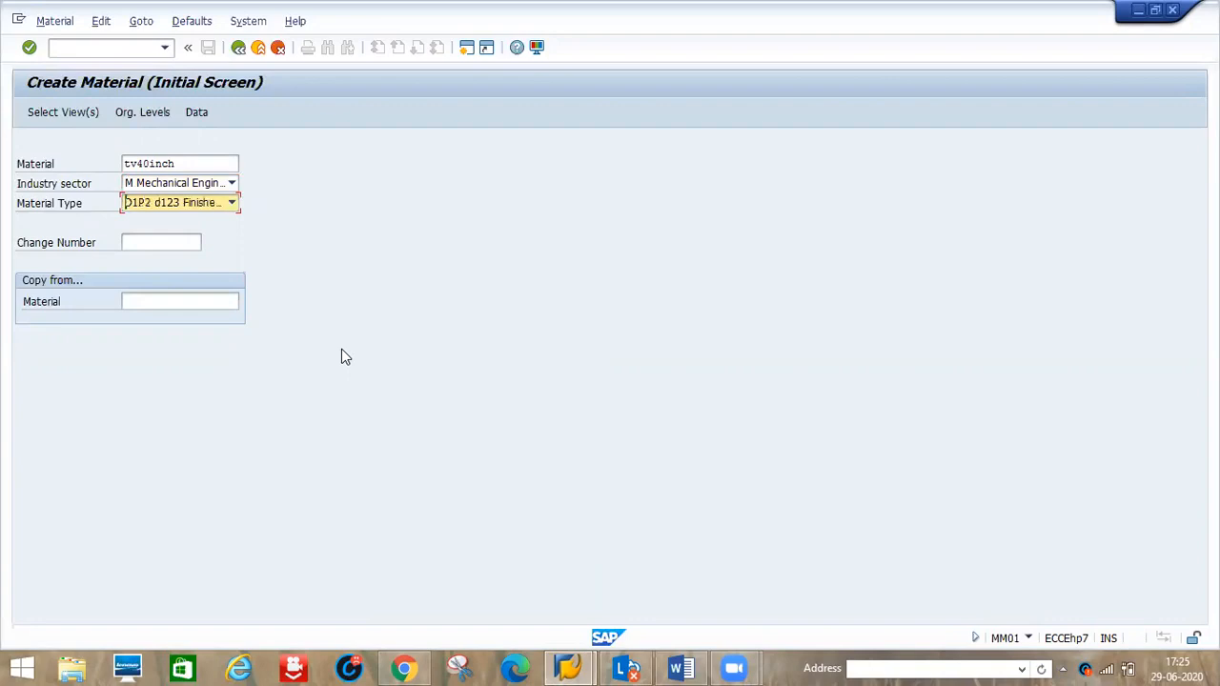
key("Return")
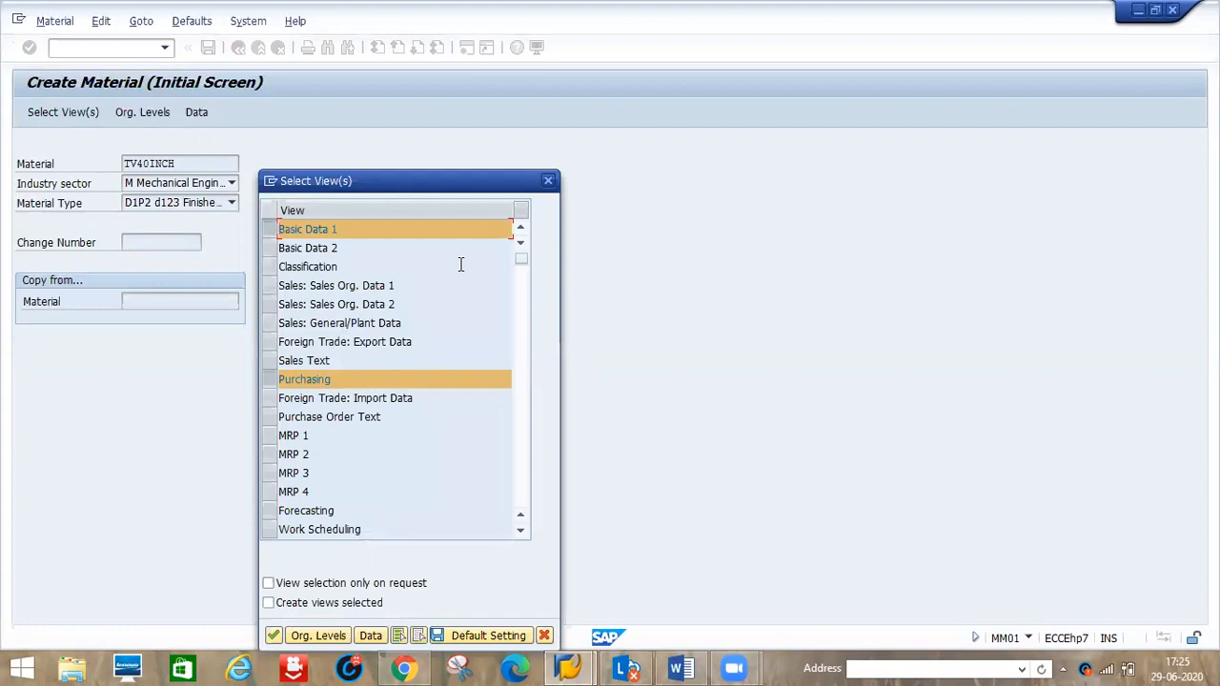
key("Return")
type("d1p1")
key("Tab")
type("d1s1")
key("Return")
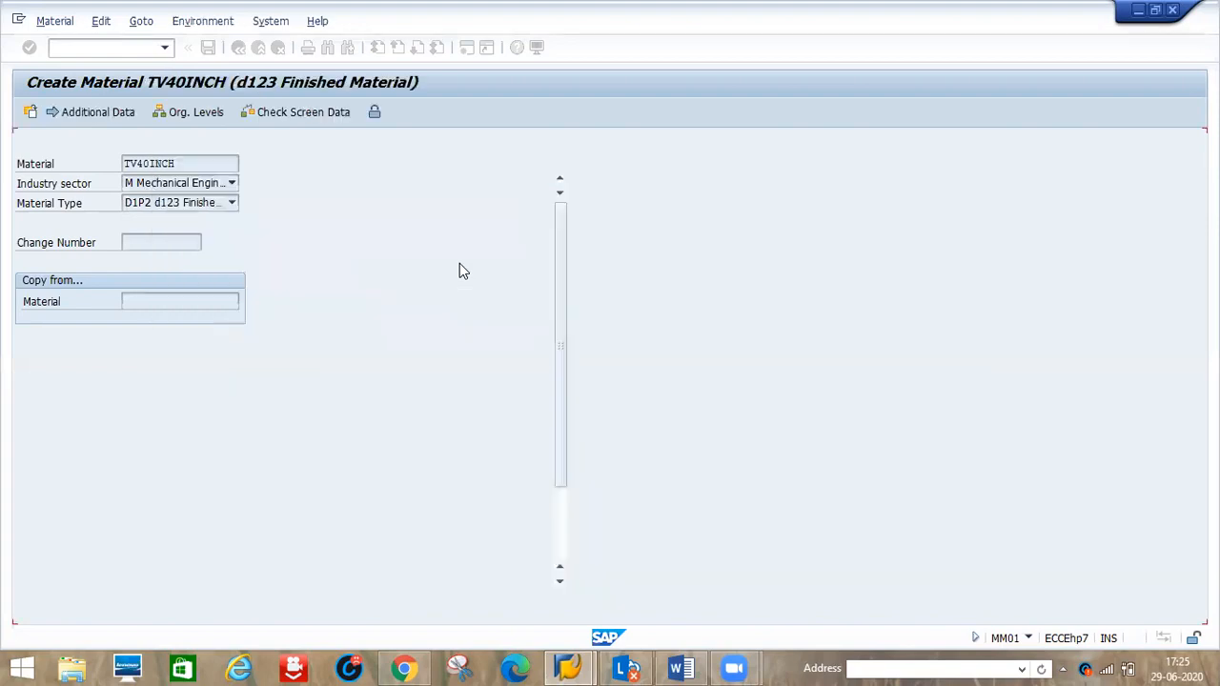
Step: Fill in the basic data with description tv40inch, base unit of measure PC and material group 0001
type("tv")
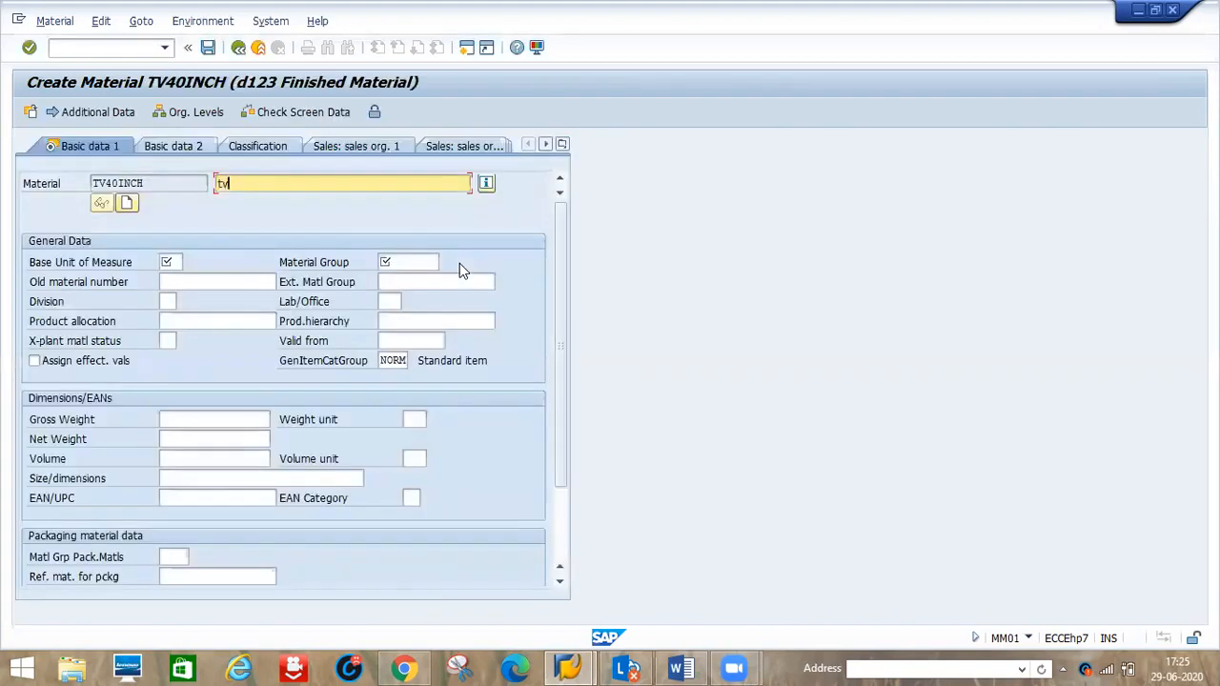
type("40inch")
key("Return")
type("pc")
key("Tab")
type("0001")
key("Return")
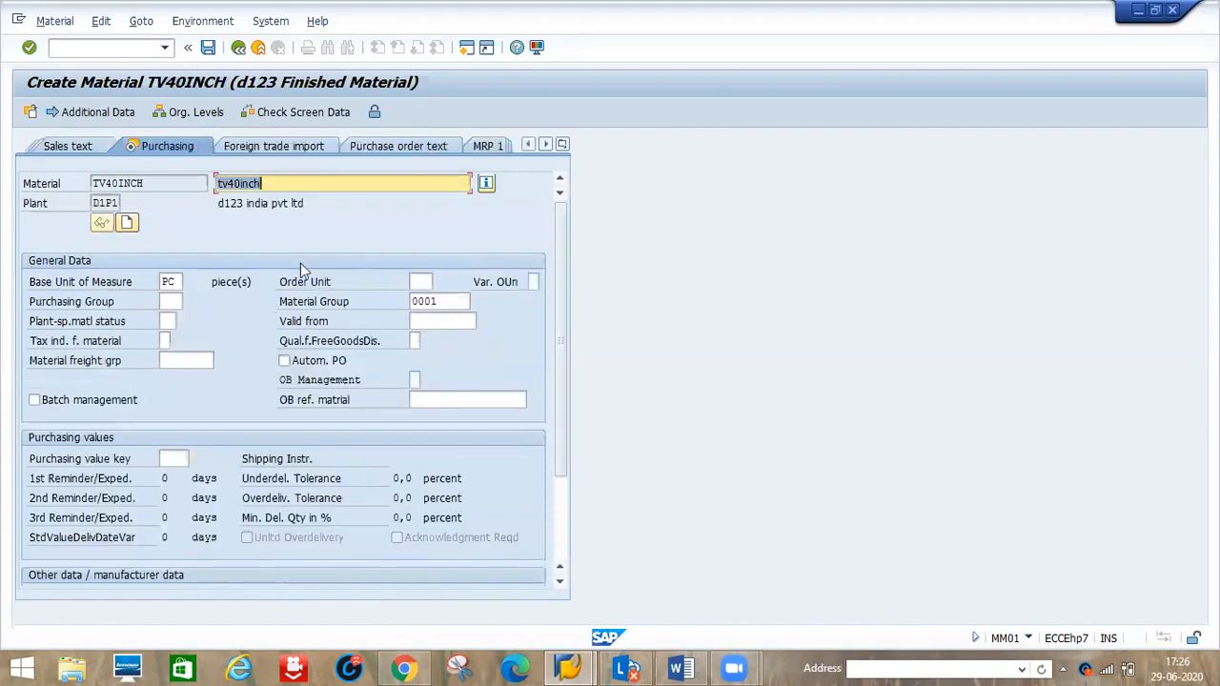
Step: Set the purchasing group to 001 and continue past the plant storage view to the accounting data
left_click(175, 301)
type("001")
key("Return")
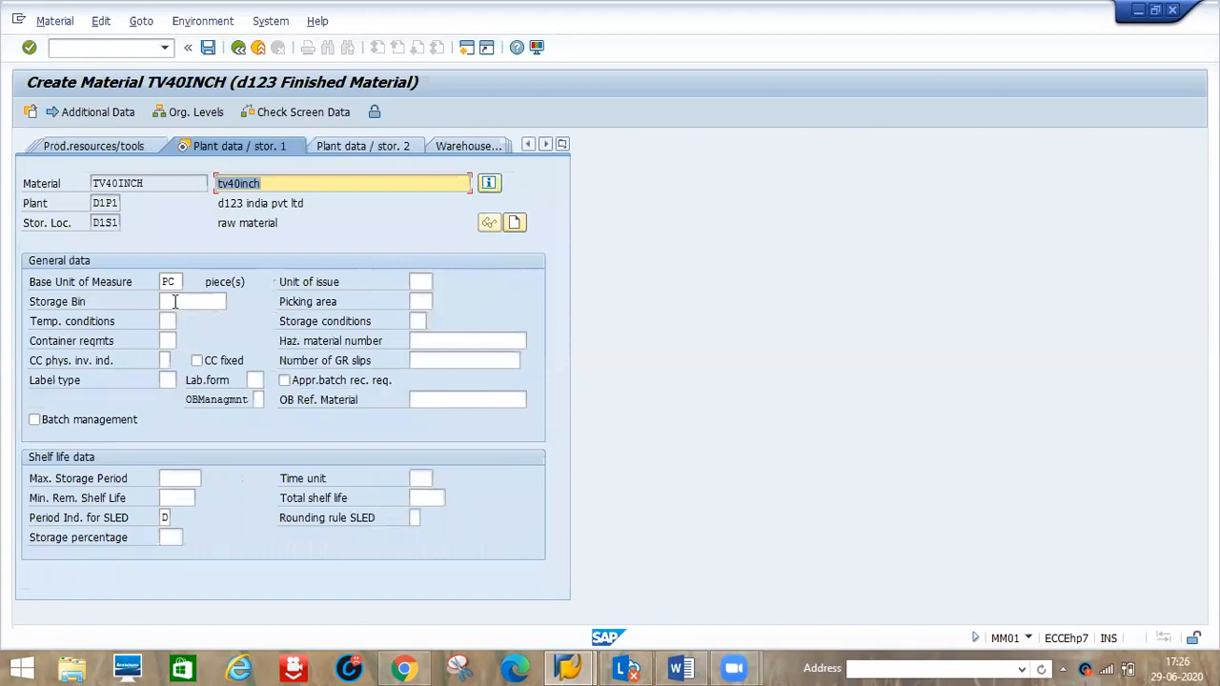
key("Return")
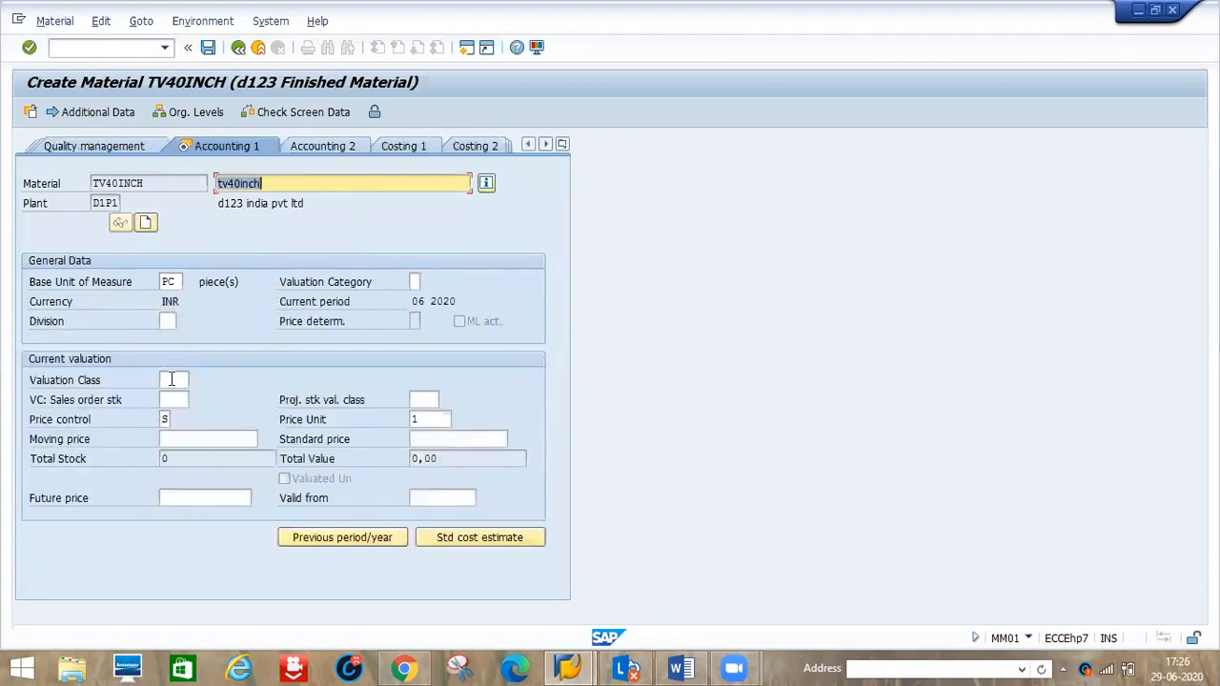
Step: Set valuation class 7920 and standard price 40000 for the TV40INCH material, and save it
left_click(169, 380)
type("7")
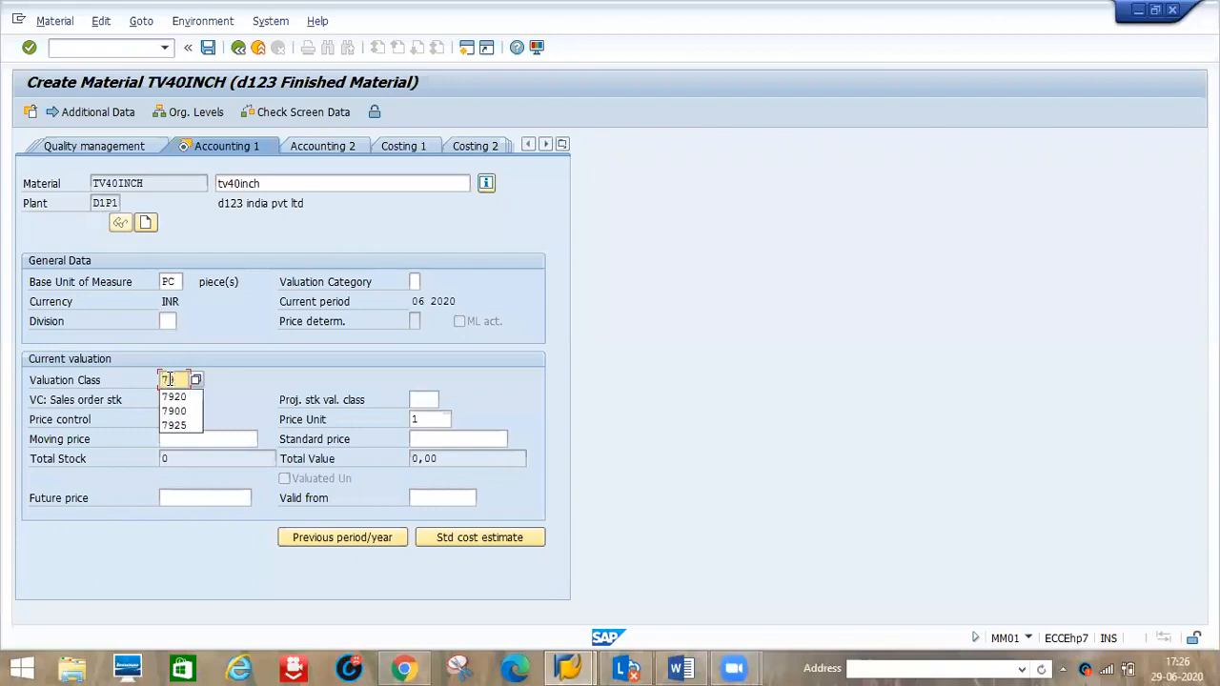
type("920")
key("Tab")
key("Tab")
key("Tab")
key("Tab")
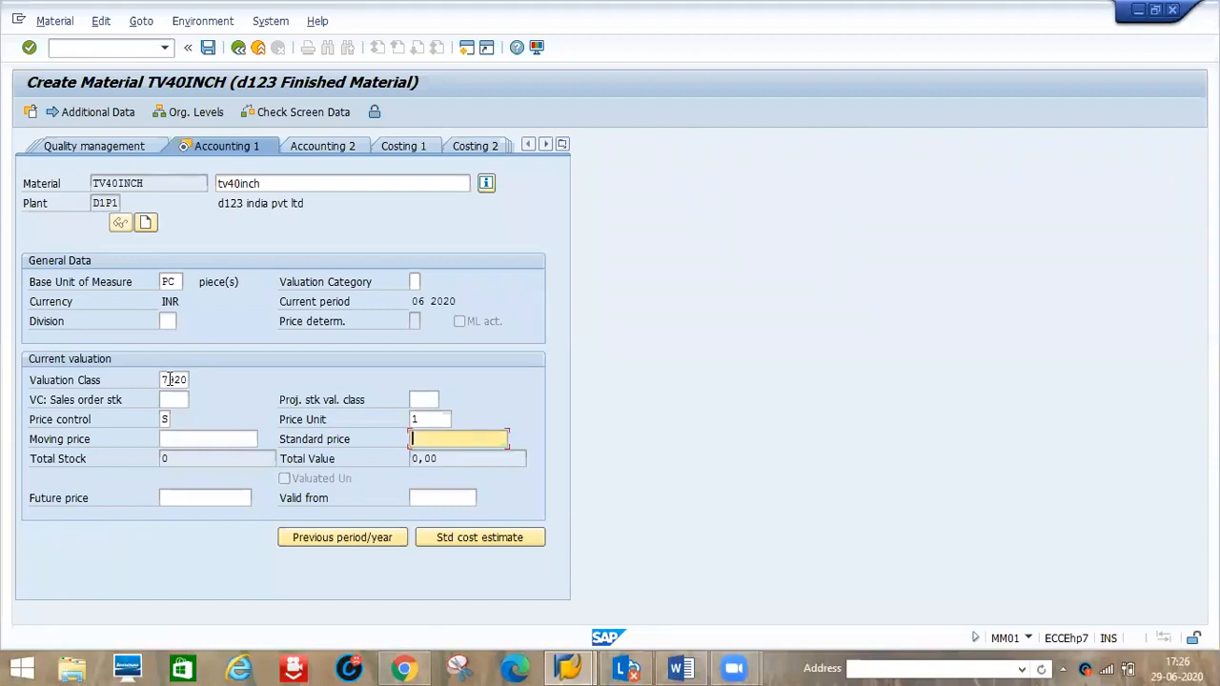
type("40000")
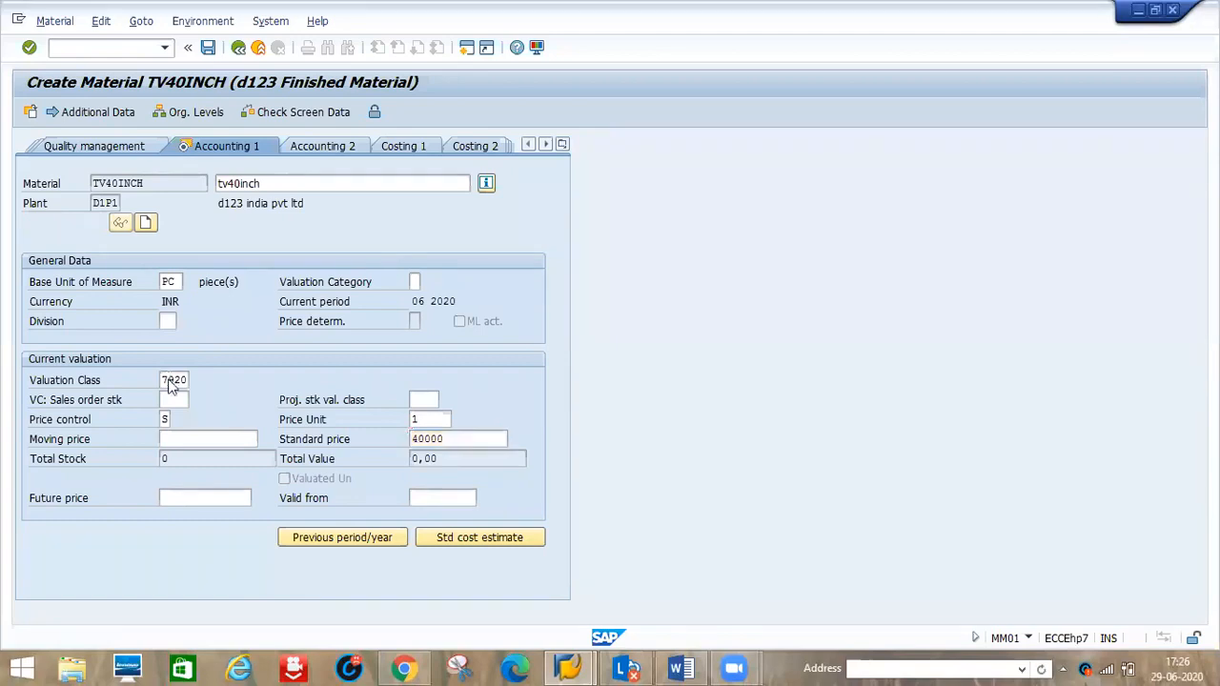
key("Return")
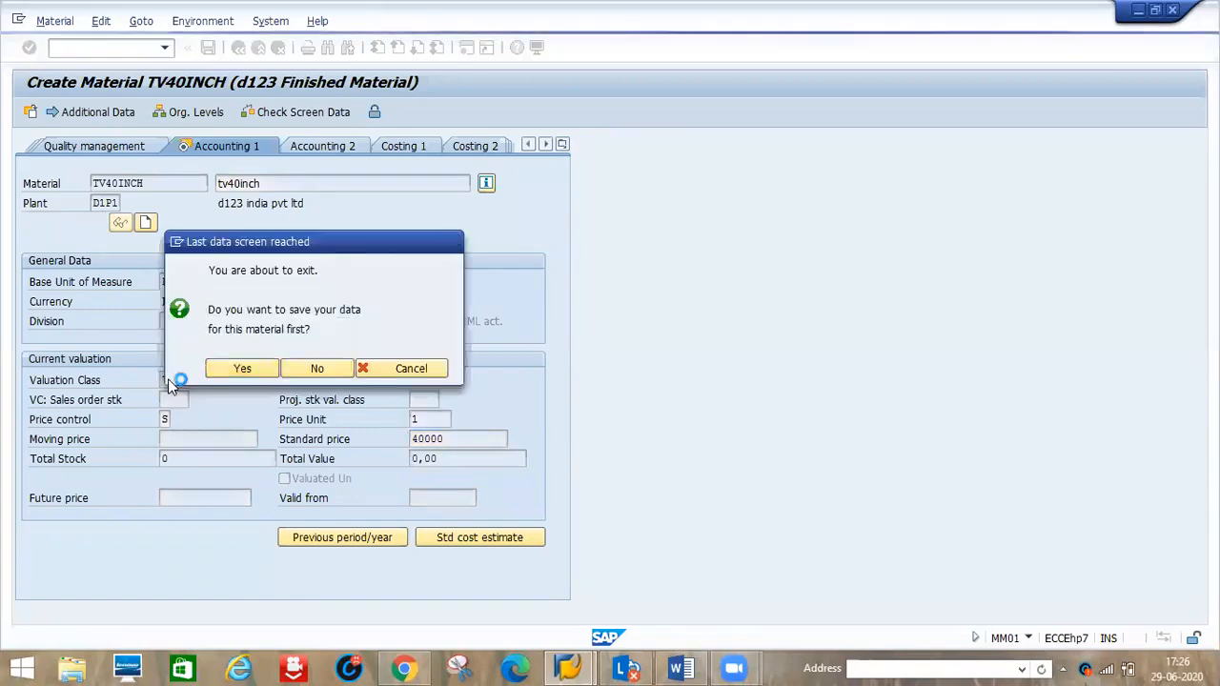
key("Return")
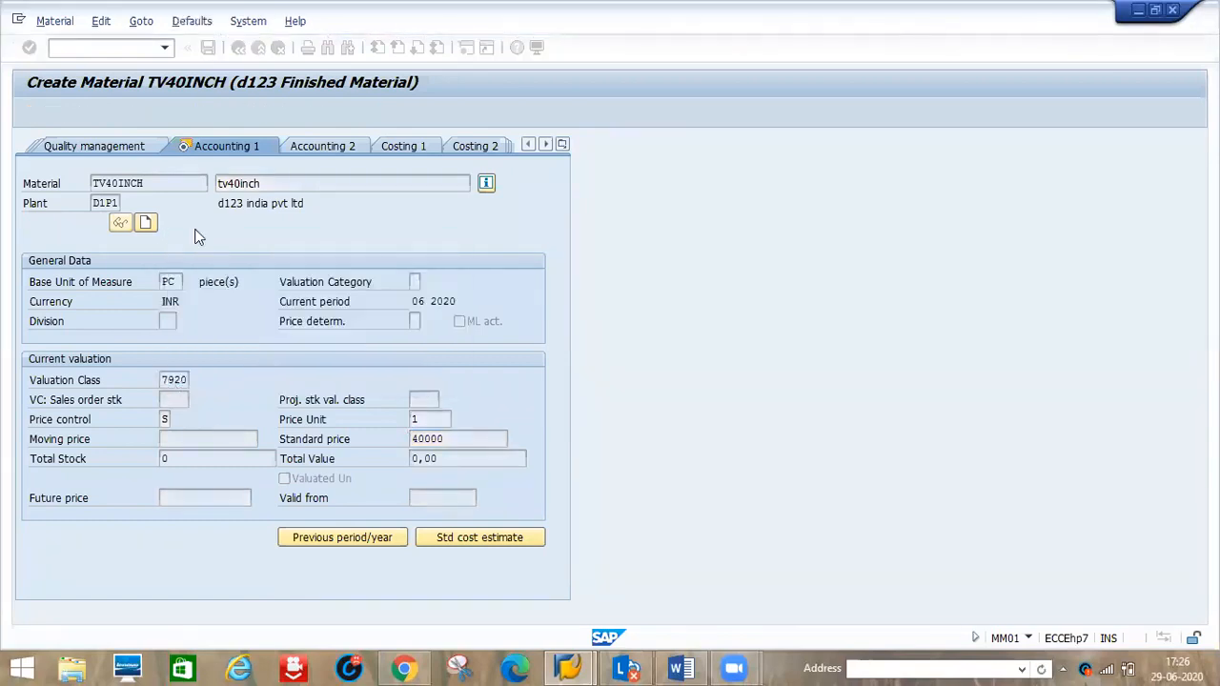
key("XF86AudioLowerVolume")
key("XF86AudioLowerVolume")
key("XF86AudioLowerVolume")
key("XF86AudioLowerVolume")
key("XF86AudioLowerVolume")
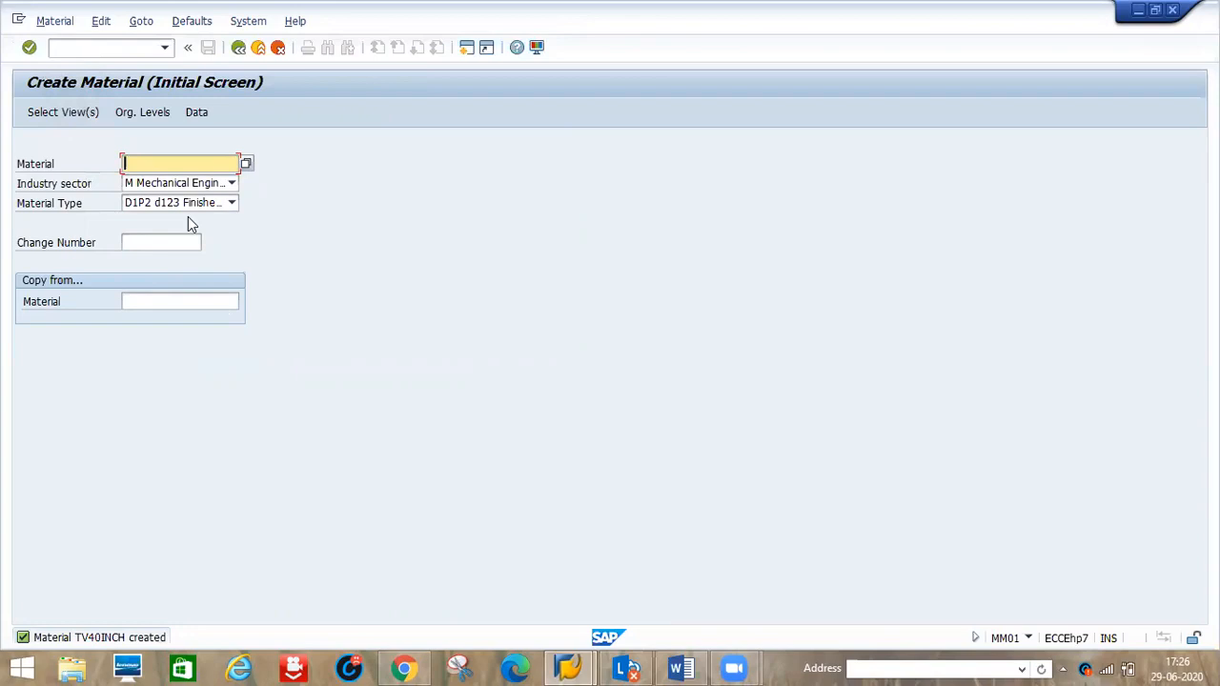
Step: Switch to the Word document and add "-1" after FERT in the Materials Creation line
left_click(682, 667)
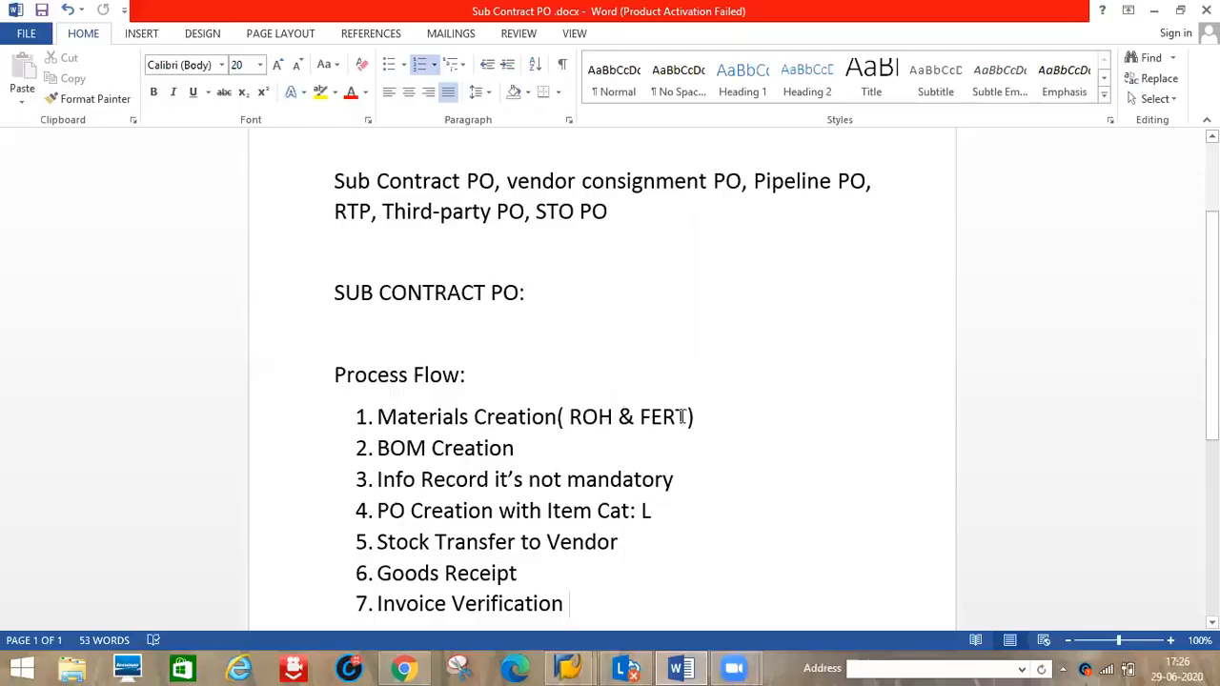
left_click(691, 417)
type("-1")
Step: Add "-tv screen & MB" after ROH in the Materials Creation line of the process flow
key("Left")
key("Left")
key("Left")
key("Left")
key("Left")
key("Left")
key("Left")
key("Left")
key("Left")
key("Left")
key("Left")
key("Left")
key("Left")
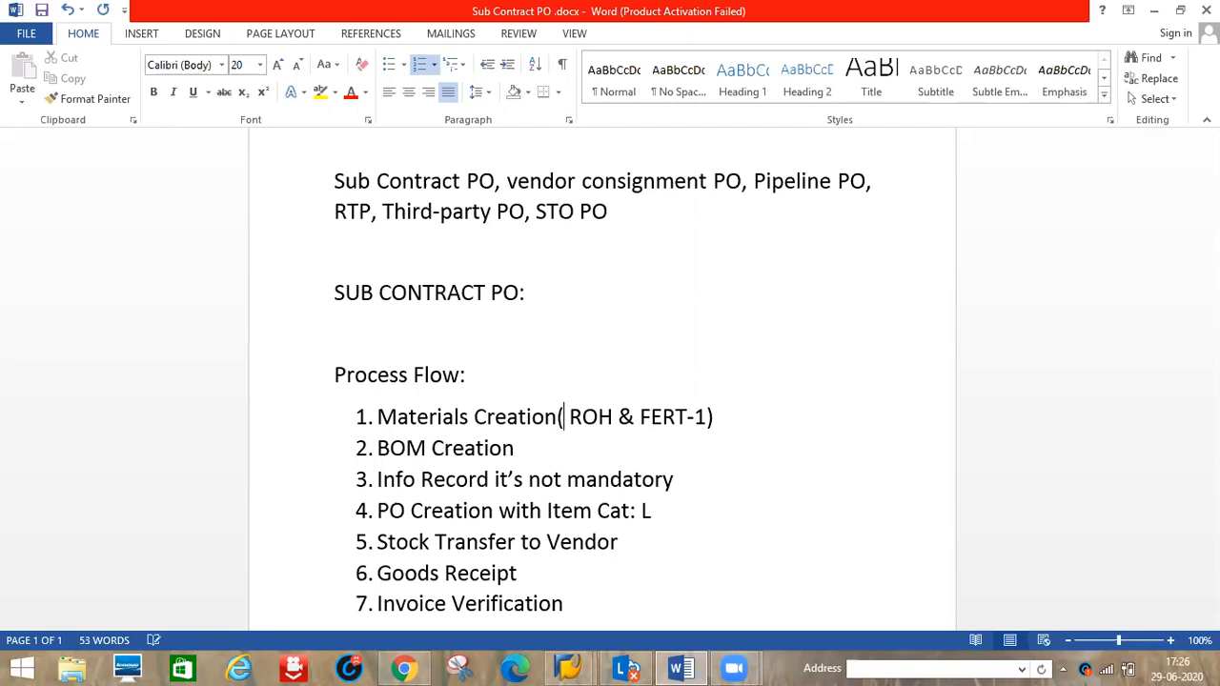
key("Right")
key("Right")
key("Right")
key("Right")
type("-")
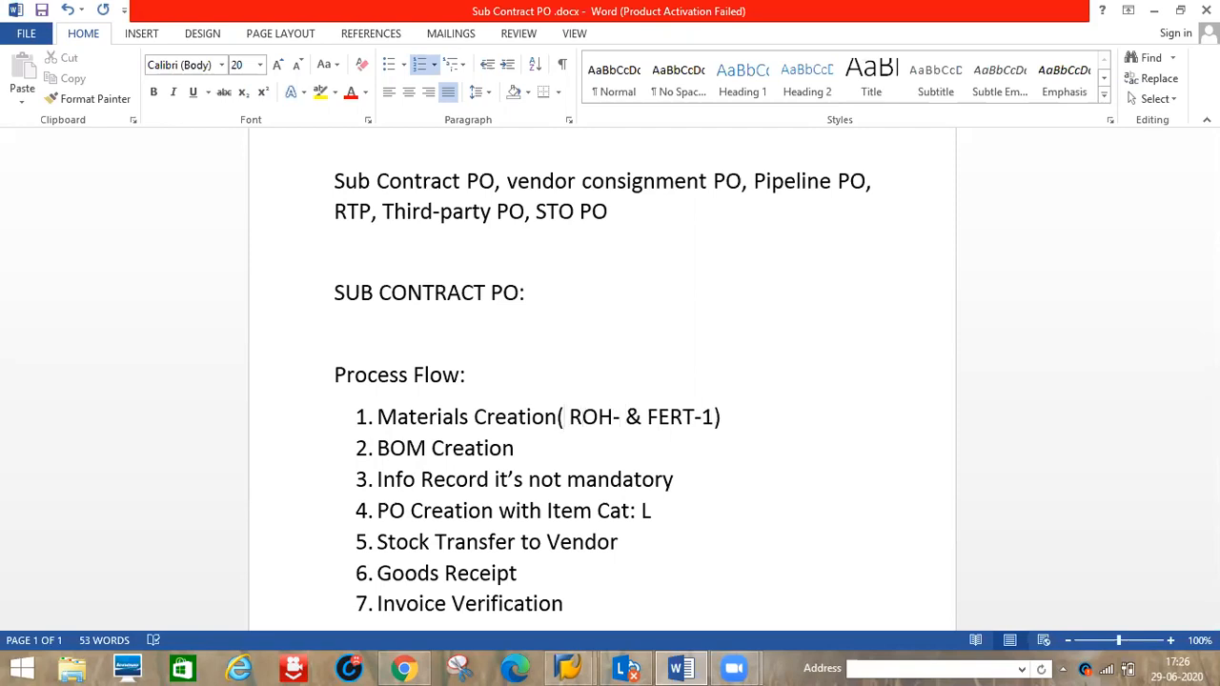
type("tv scr")
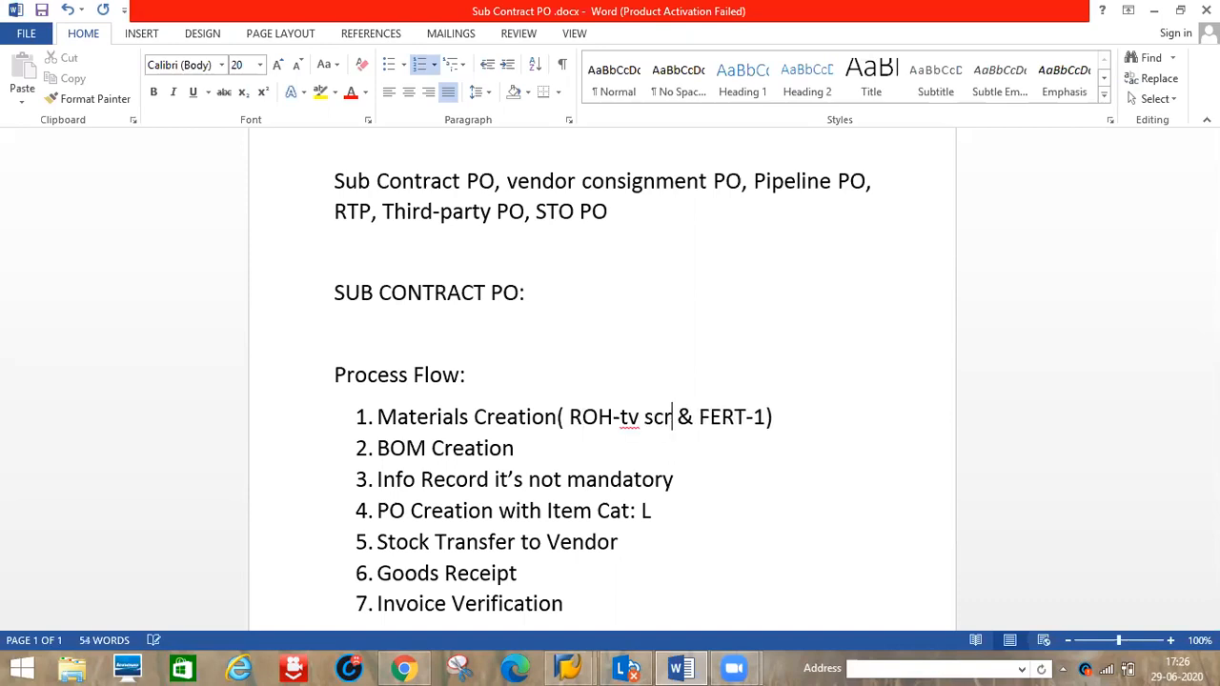
type("een & ")
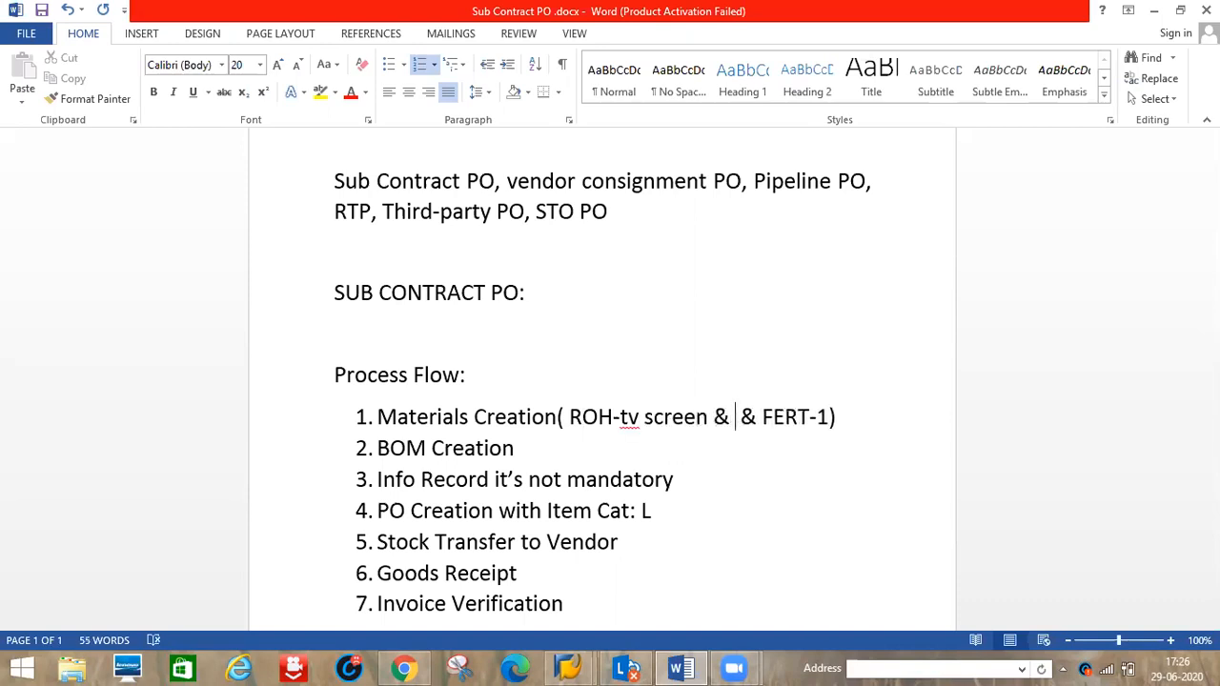
type("MB")
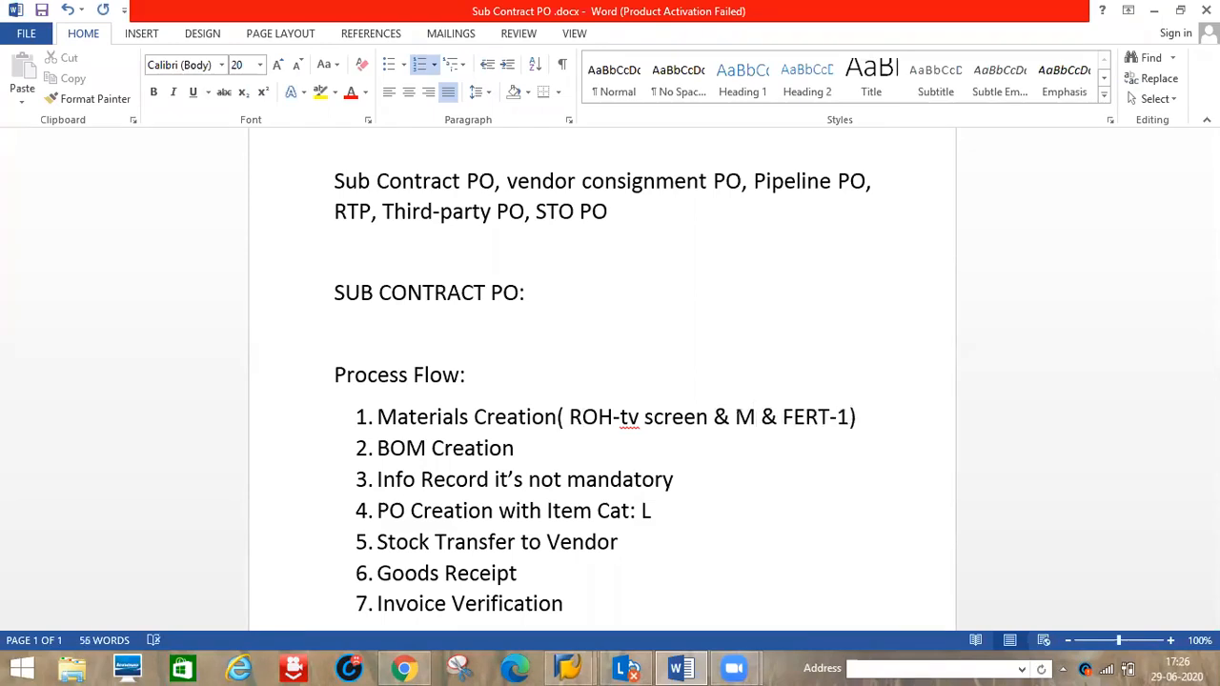
Step: Return to SAP and start creating material tvscreen with material type D1P1 d123 raw material
key("alt+Tab")
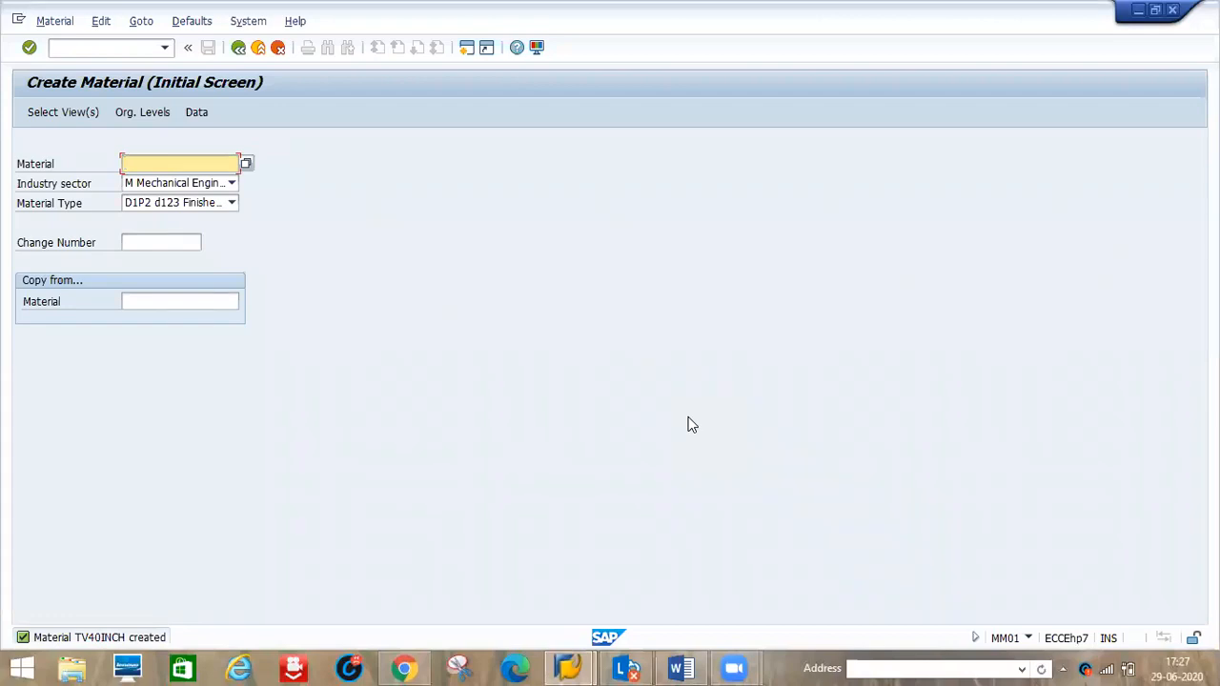
type("tv")
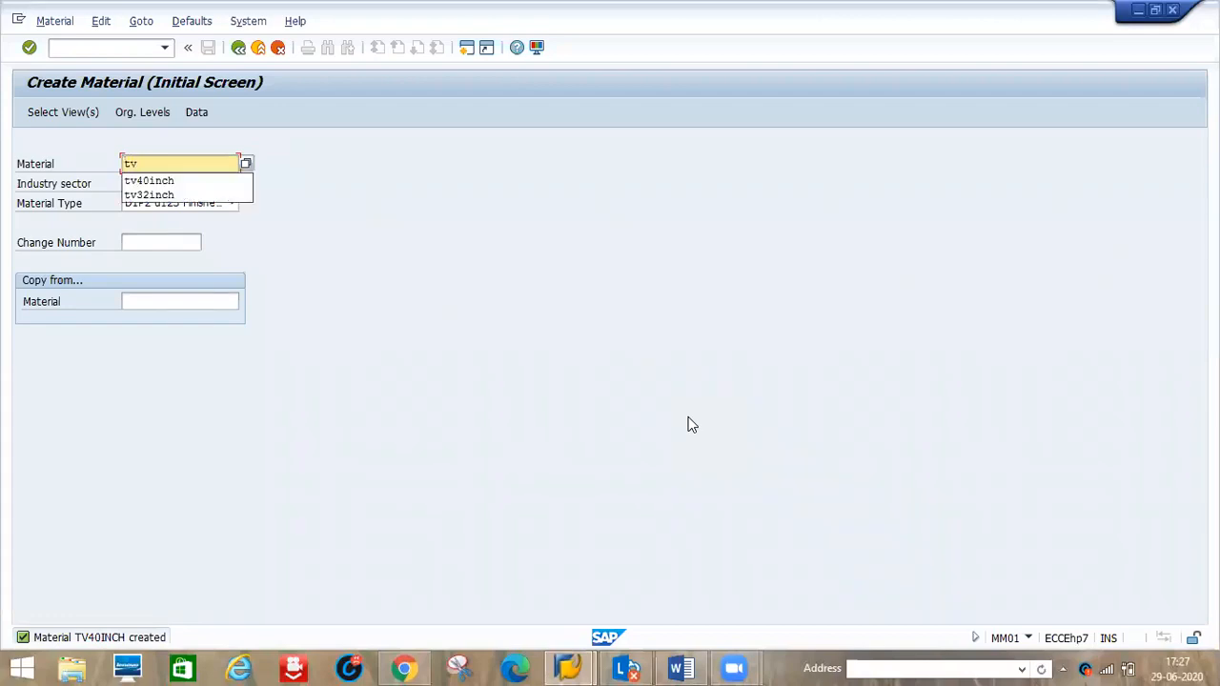
type("screen")
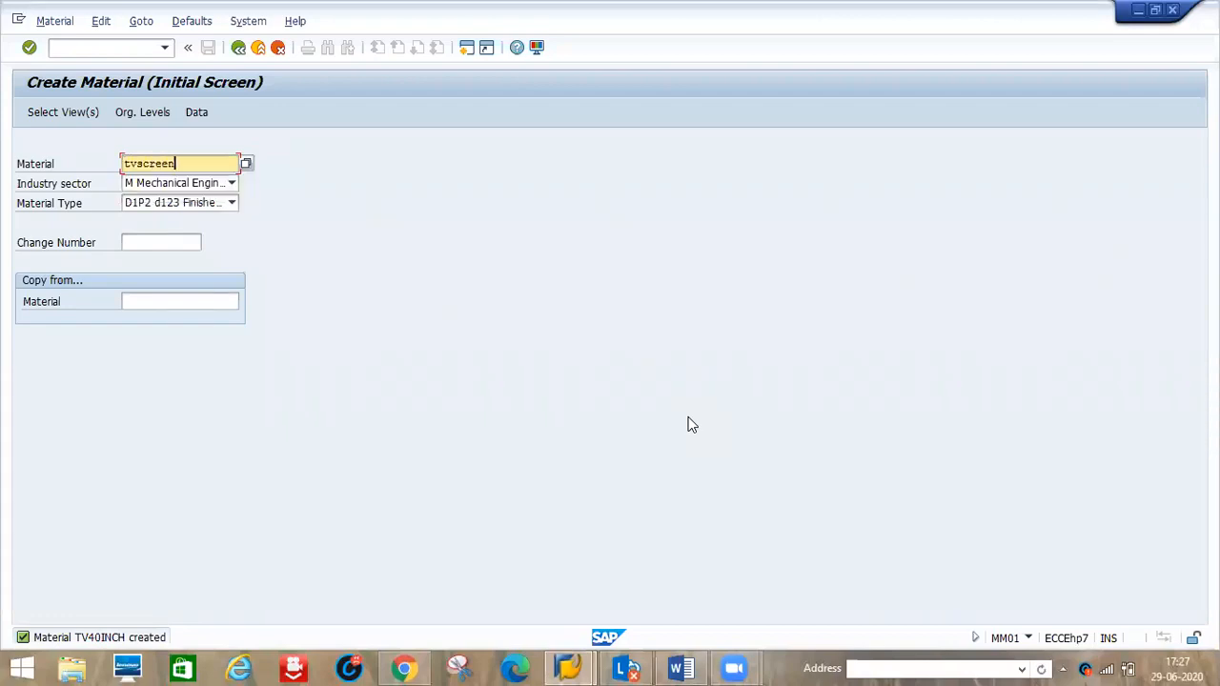
key("Tab")
key("Tab")
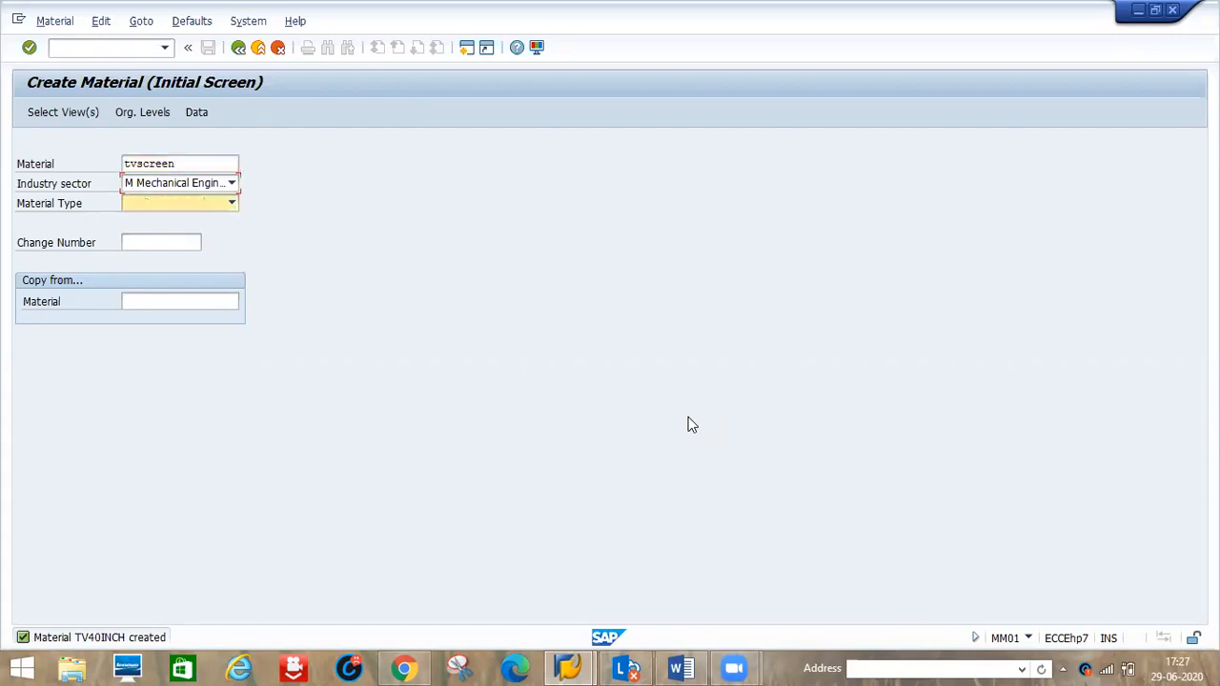
key("BackSpace")
type("d1p1")
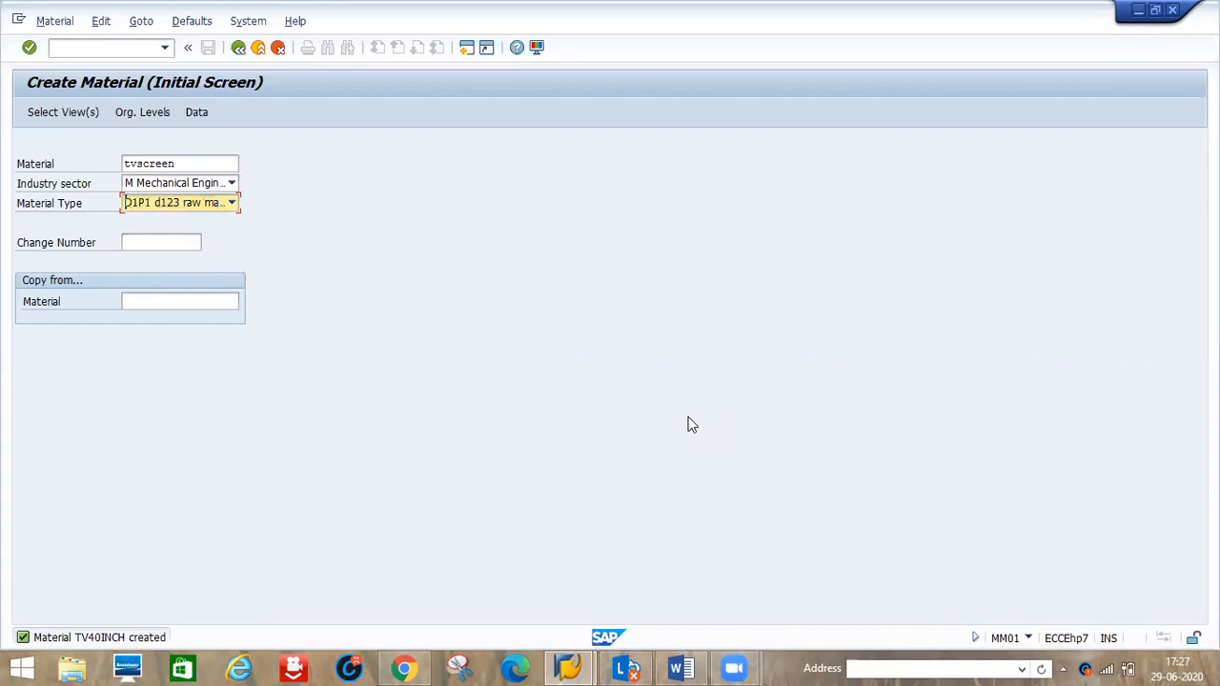
key("Return")
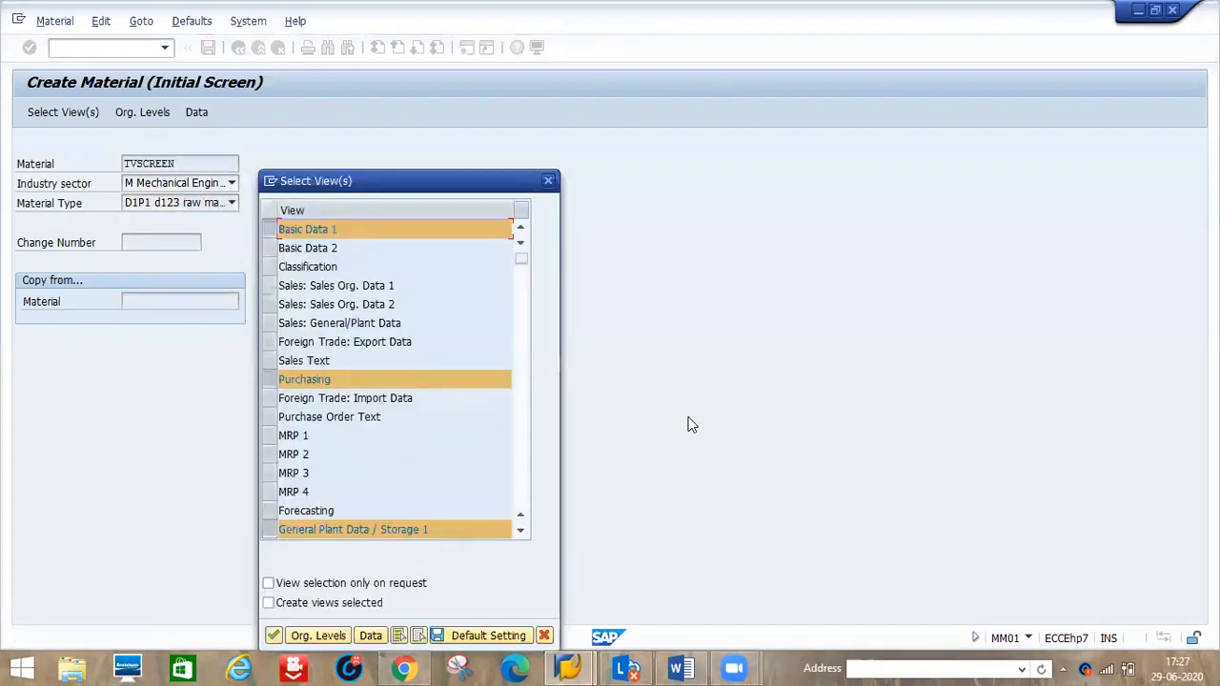
Step: Accept the preselected views and set the organizational levels to plant d1p1 and storage location d1s1
key("Return")
type("d1p1")
key("Tab")
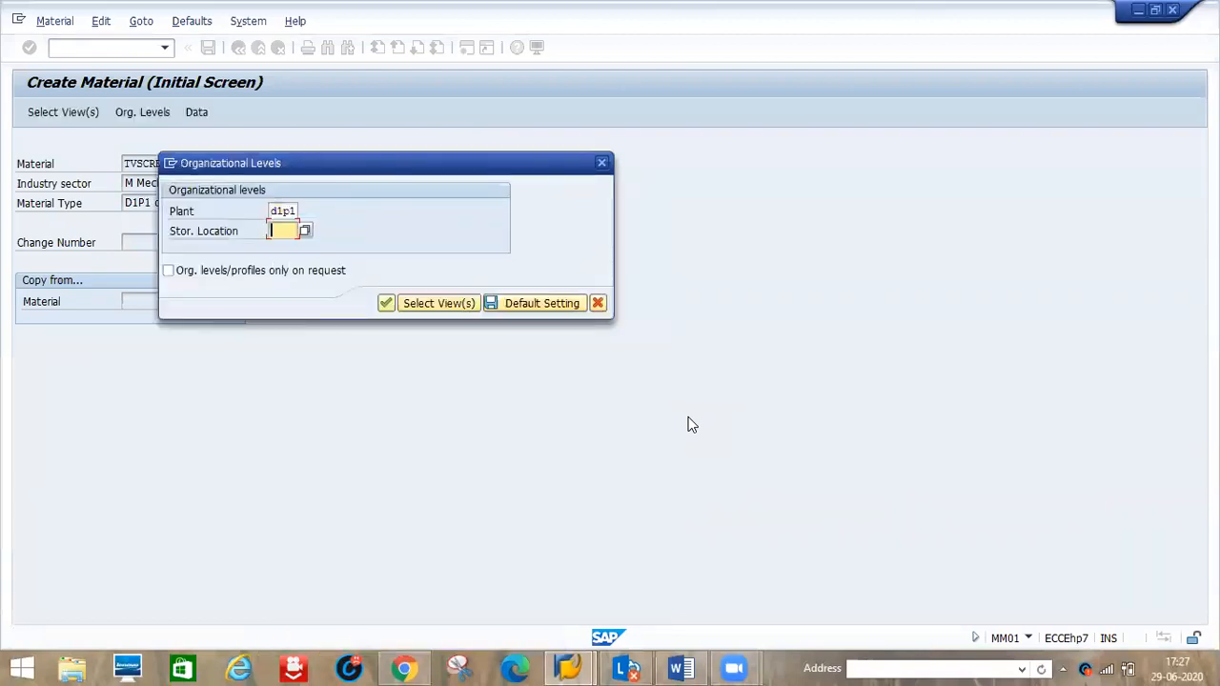
type("d1s1")
key("Return")
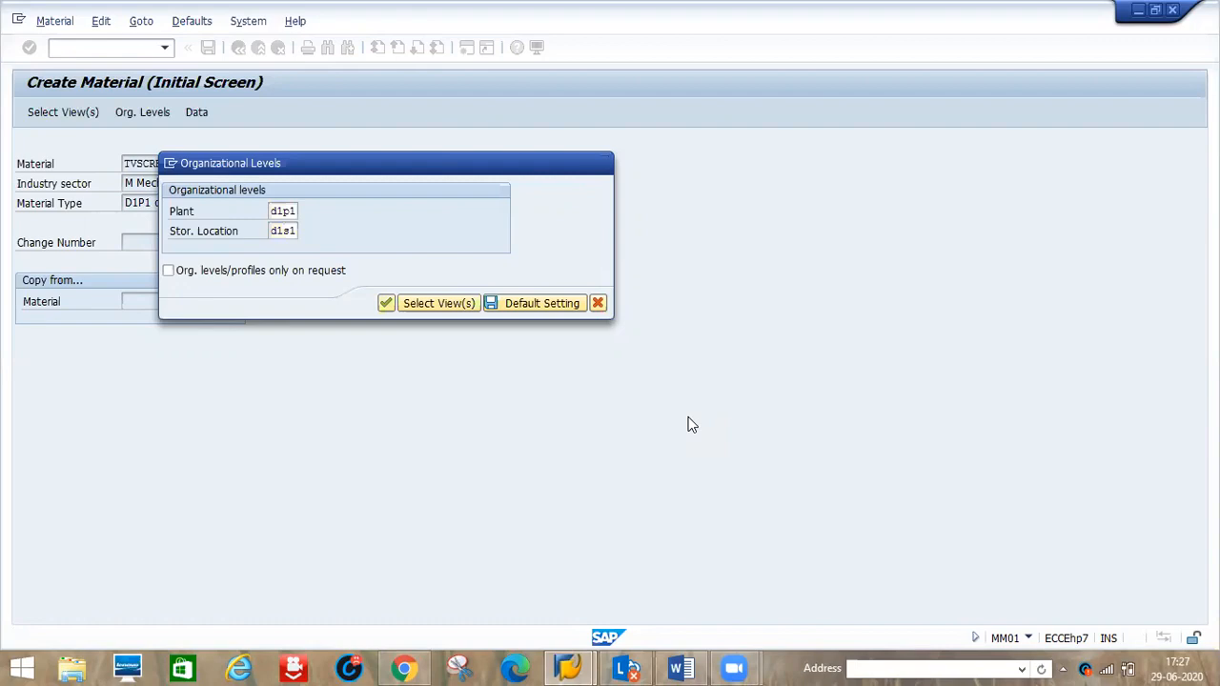
Step: Fill in the basic data with description tvscreen, base unit of measure PC and material group 0001
type("tv")
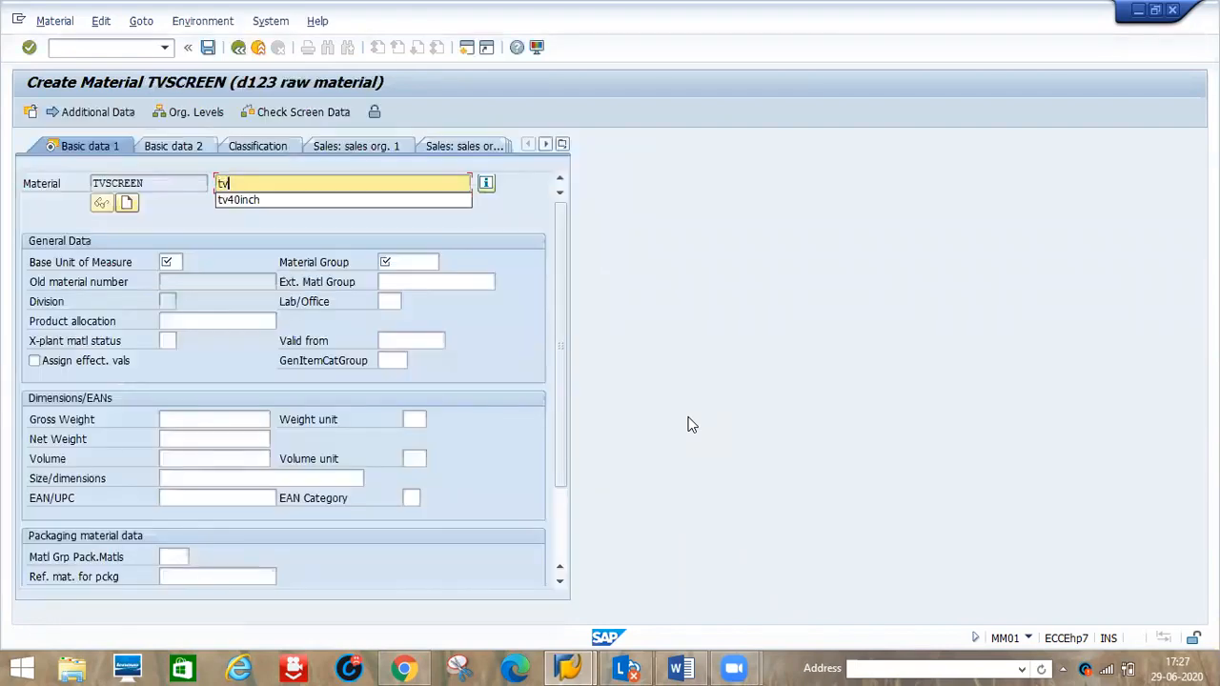
type("scree")
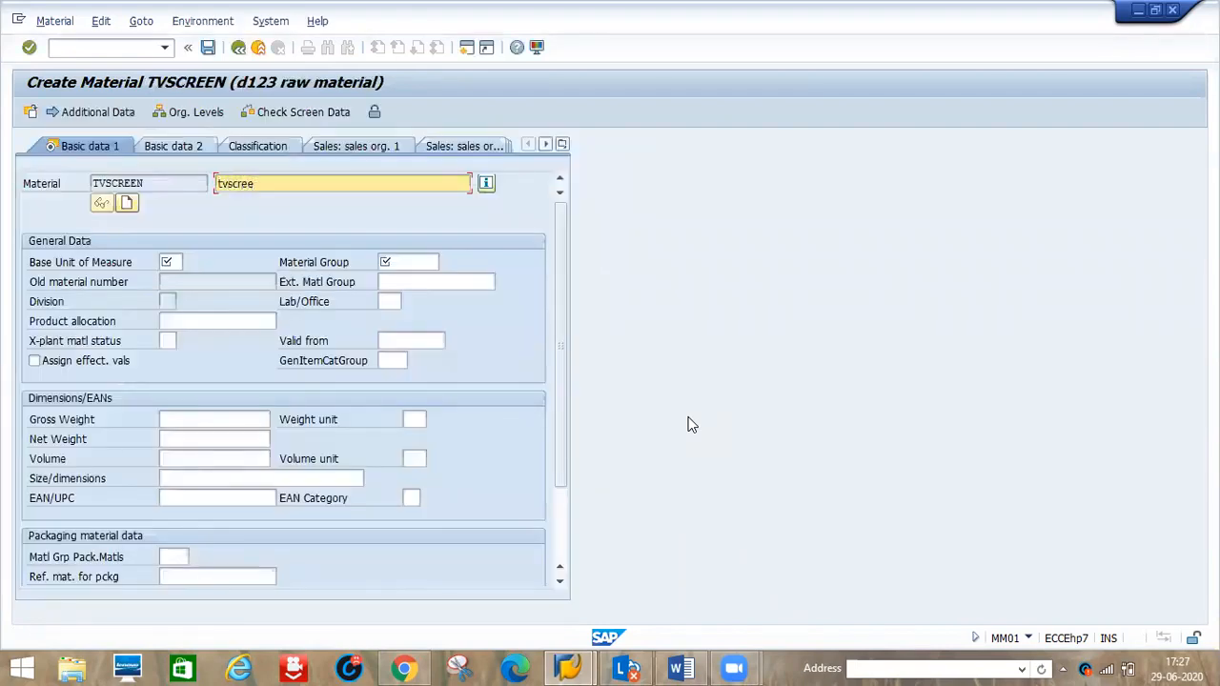
type("n")
key("Tab")
key("Tab")
type("pc")
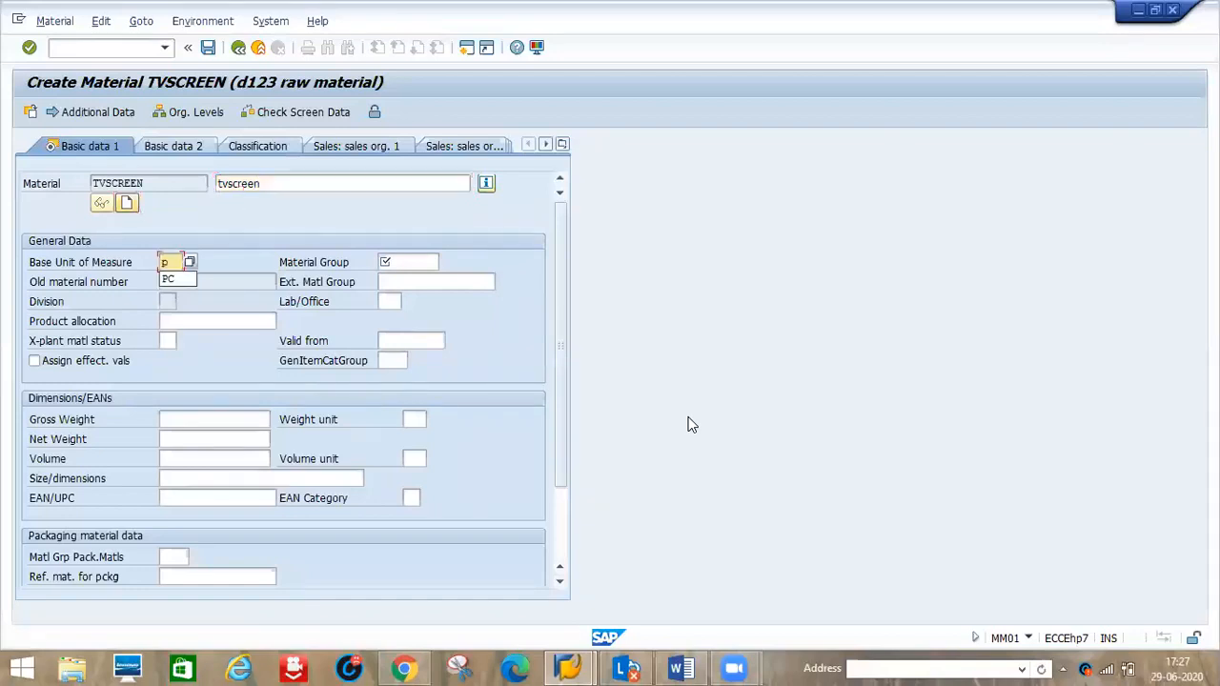
key("Tab")
type("0001")
key("Return")
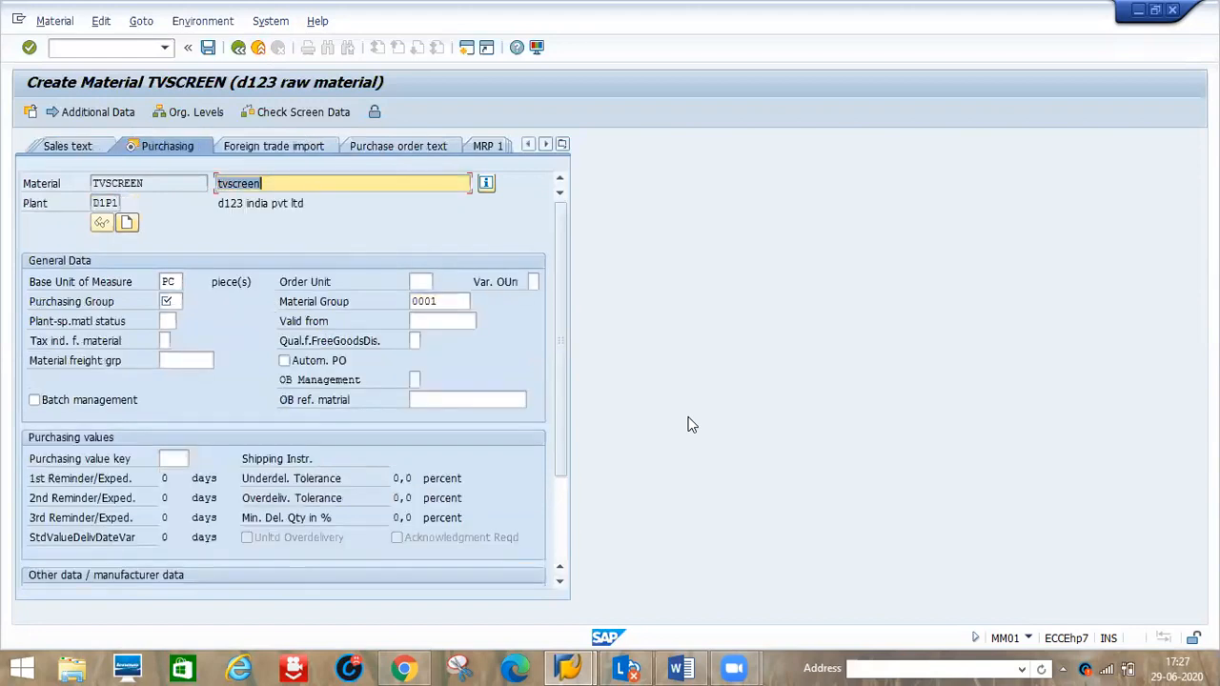
Step: Set the TVSCREEN material's purchasing group to 001 and continue to its accounting data
left_click(171, 301)
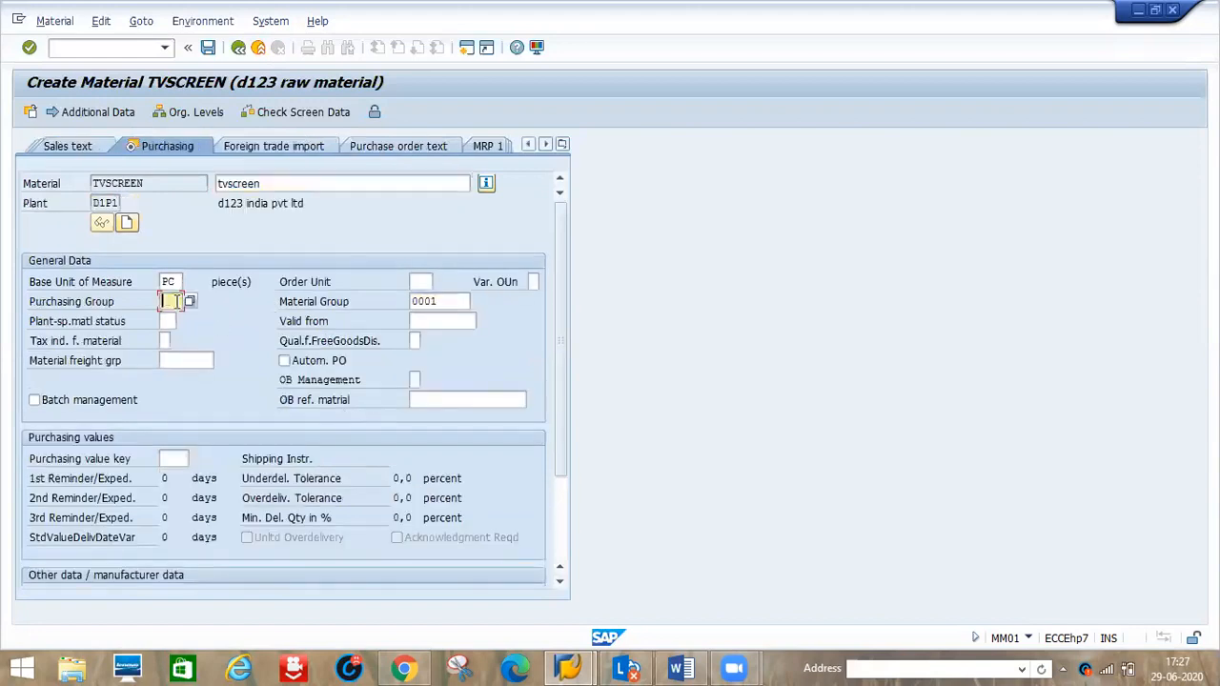
type("001")
key("Return")
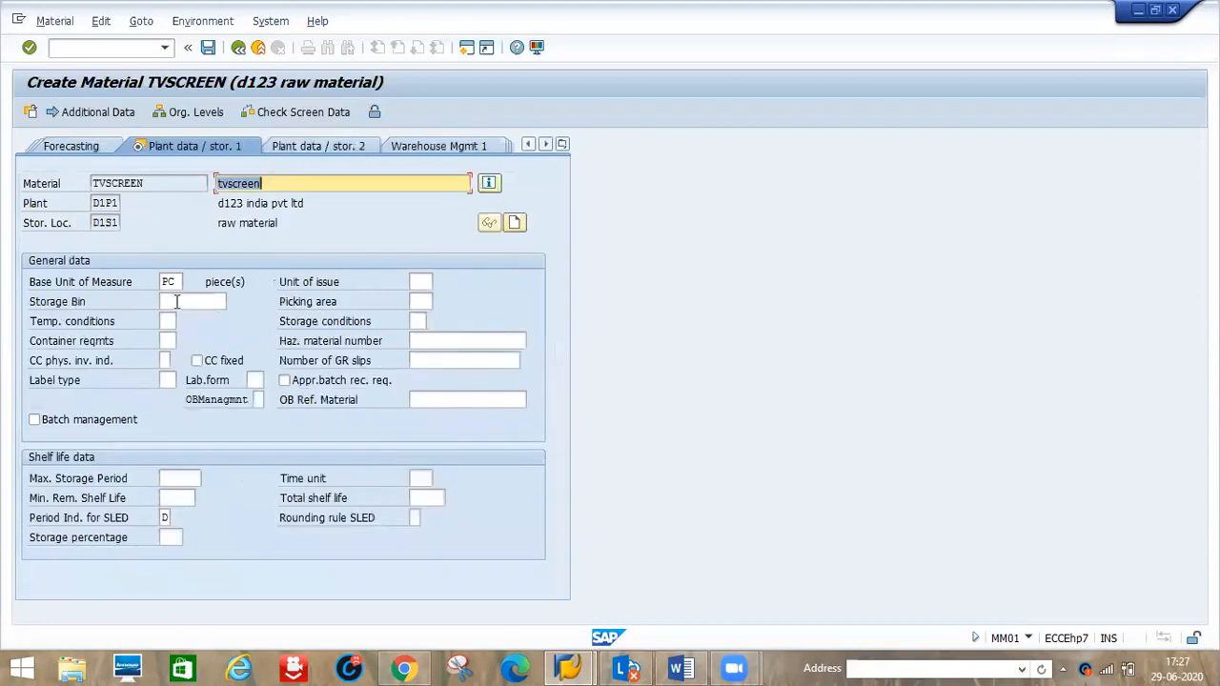
key("Return")
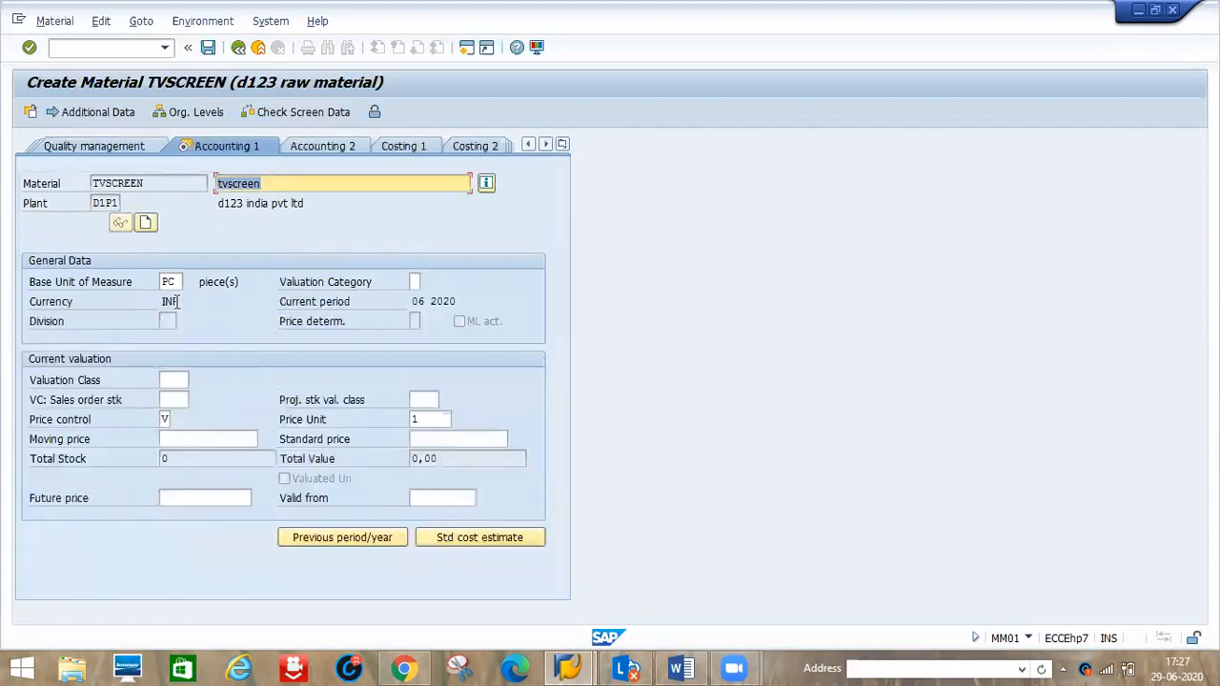
Step: Set the TVSCREEN material's valuation class to 3000 and moving price to 2000, and save the material
left_click(173, 379)
type("3000")
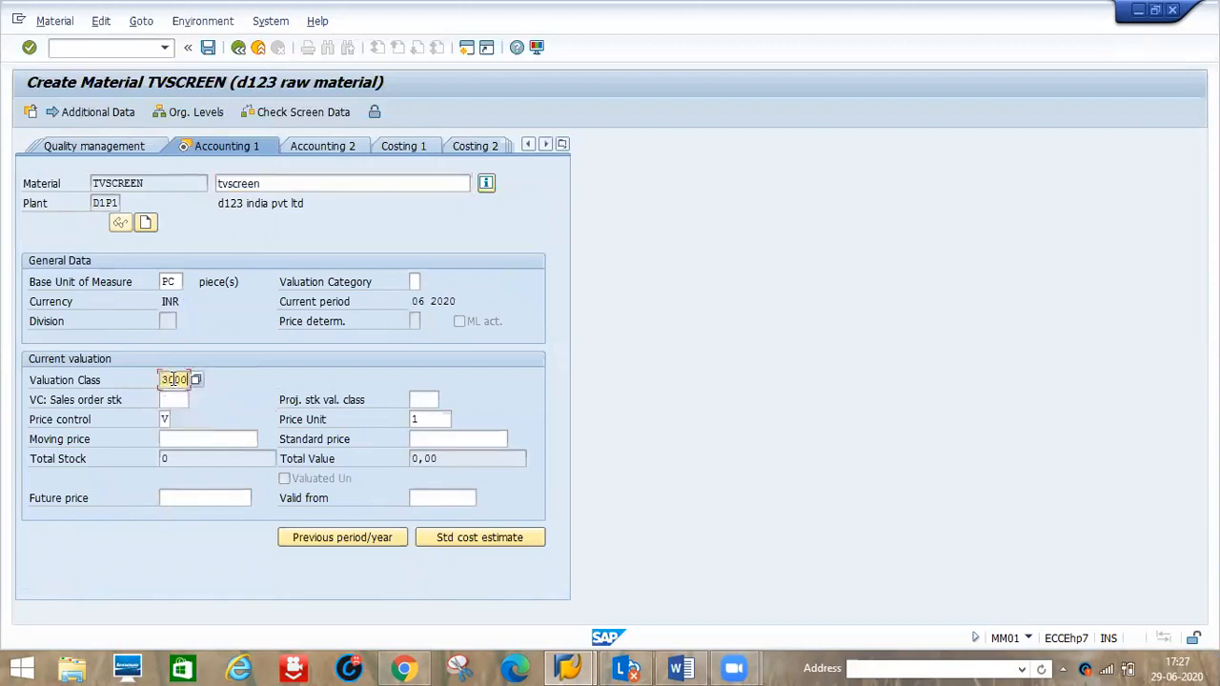
key("Tab")
key("Tab")
key("Tab")
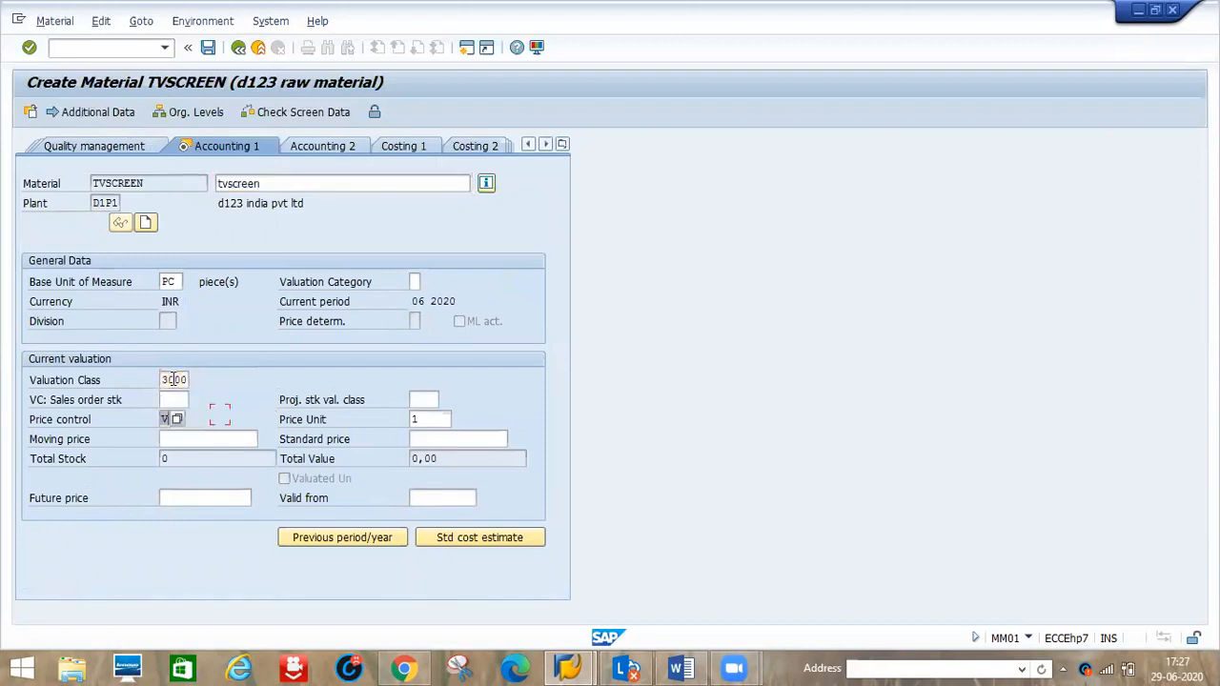
key("Tab")
type("2000")
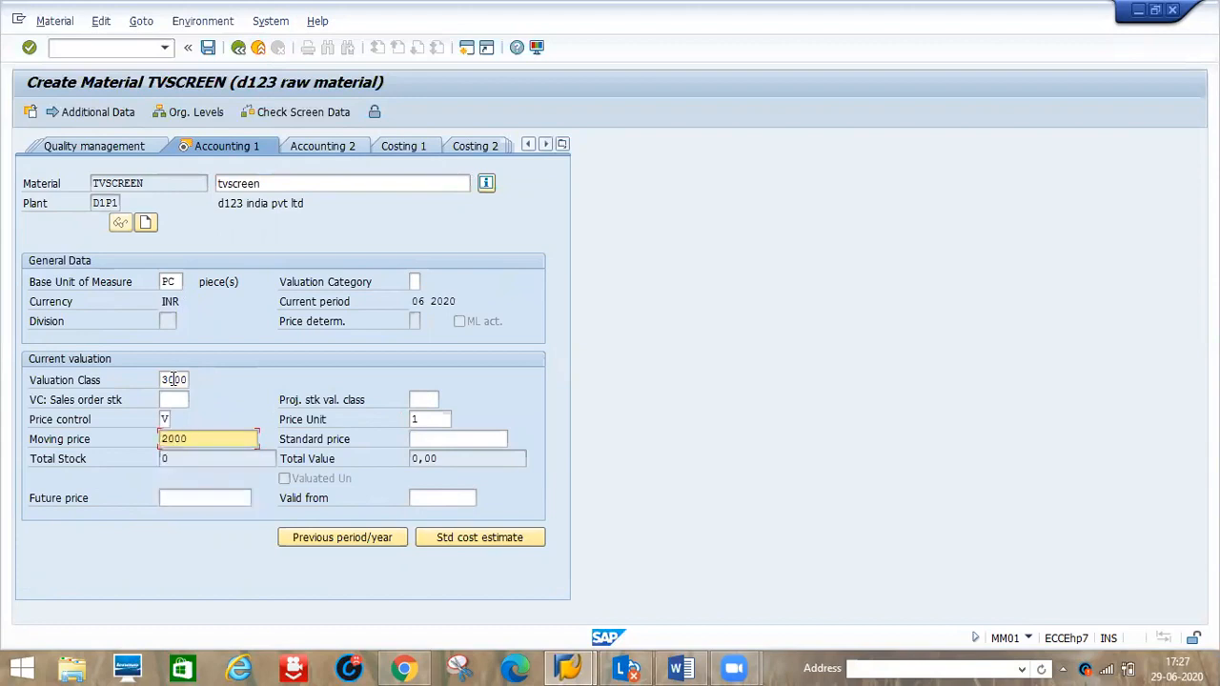
key("Return")
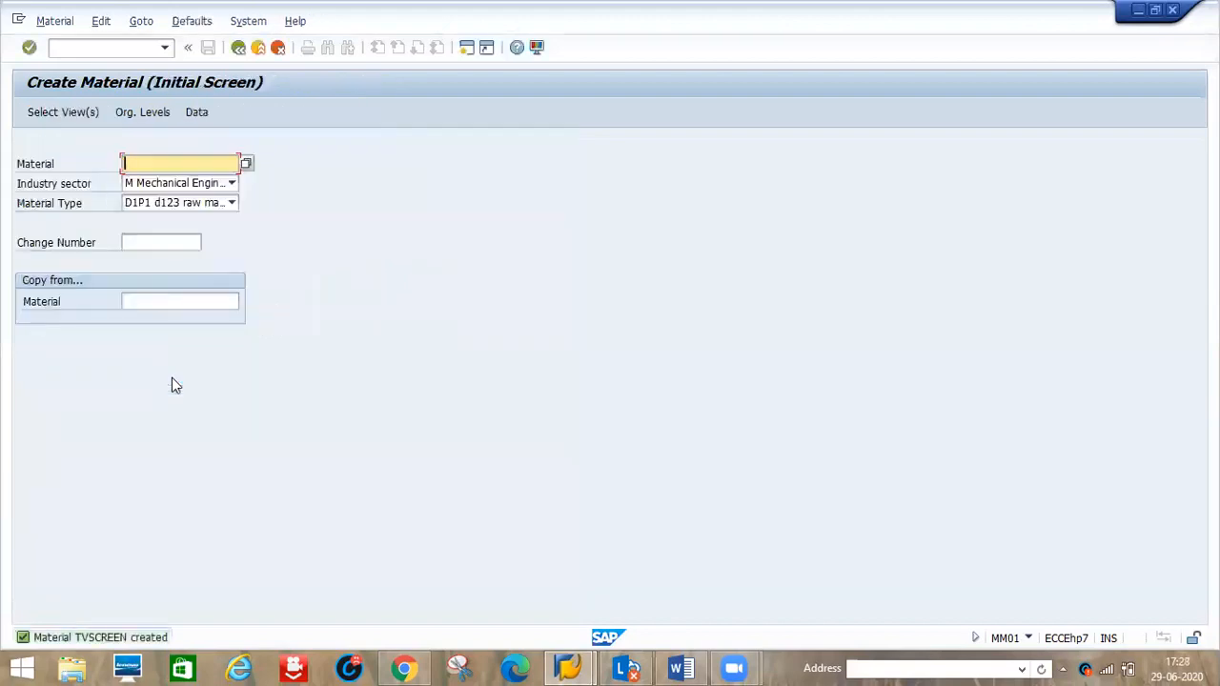
Step: Start creating the raw material tv40inch MB with the same industry sector and material type
key("Down")
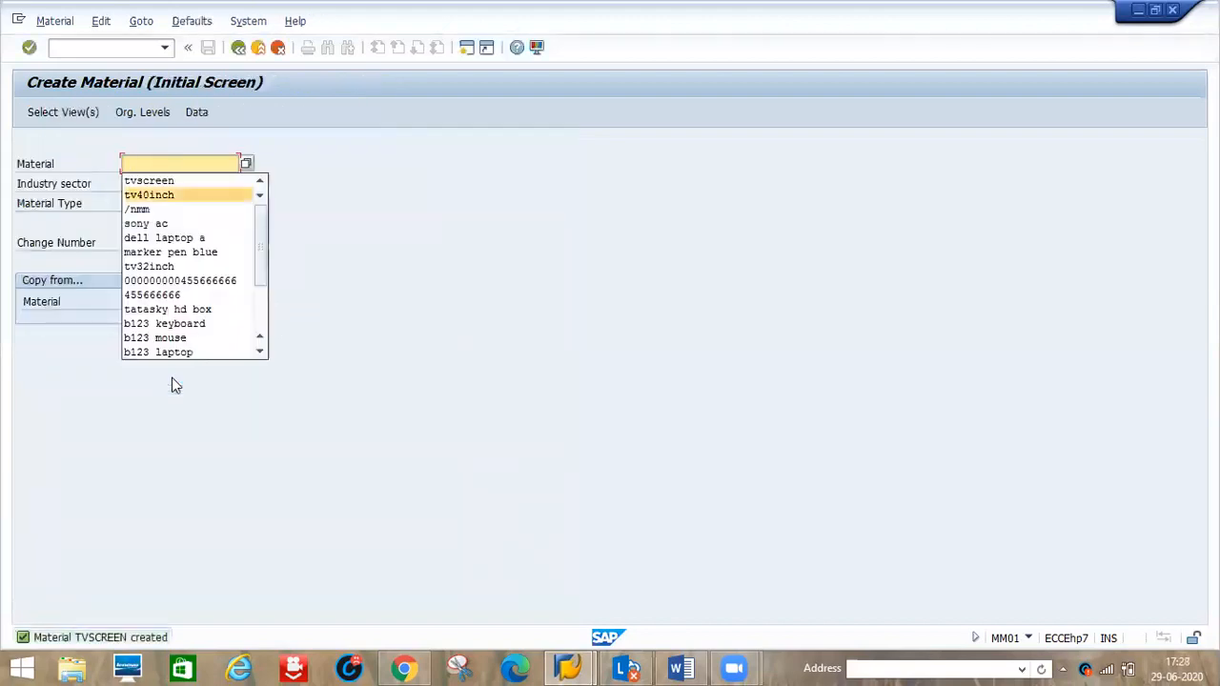
key("Return")
type("MB")
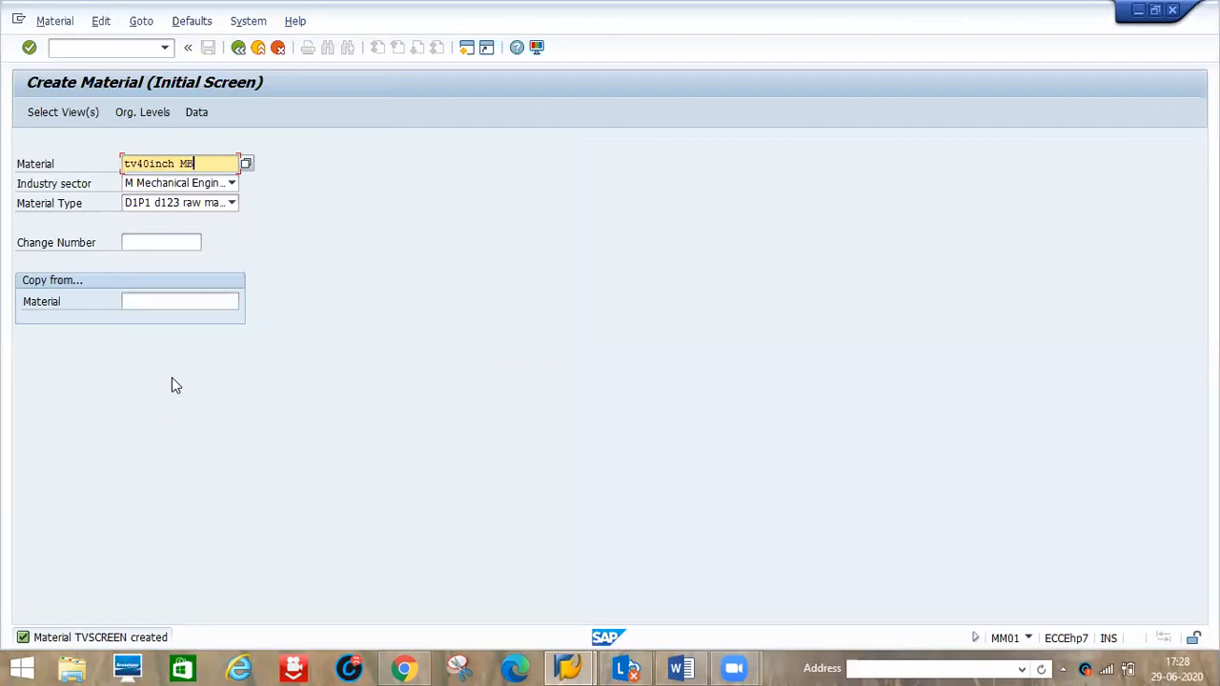
key("Return")
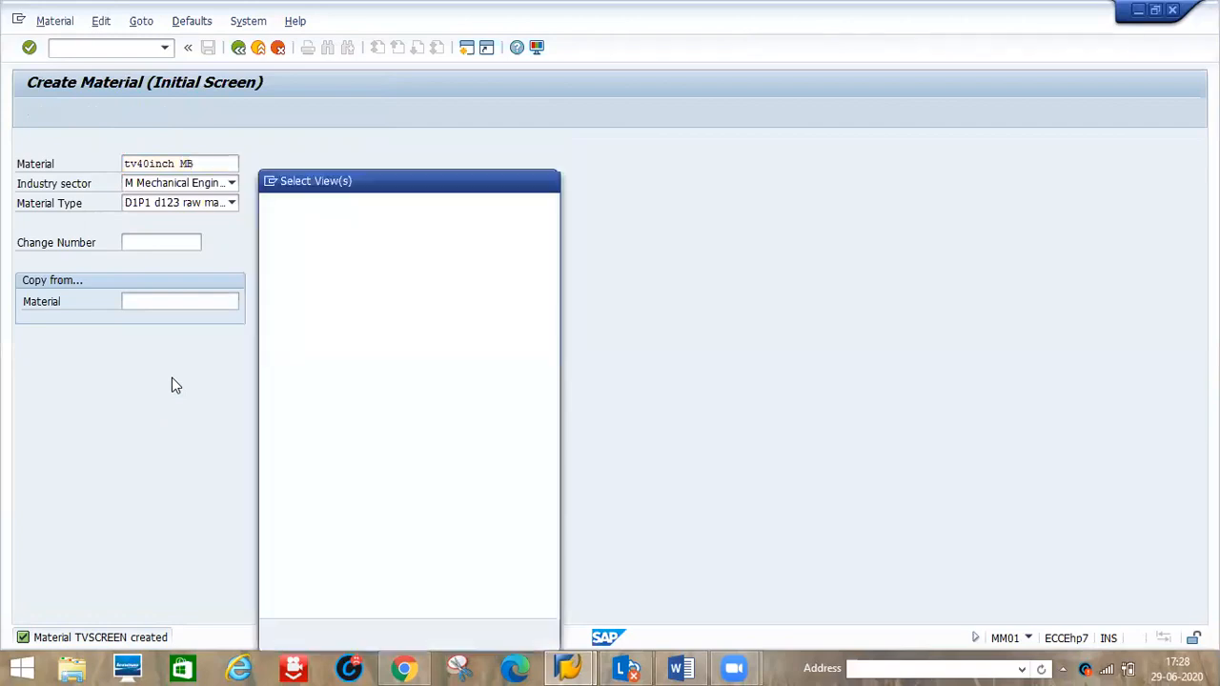
Step: Accept the preselected views for tv40inch MB and set plant d1p1 and storage location d1s1
key("Return")
type("d")
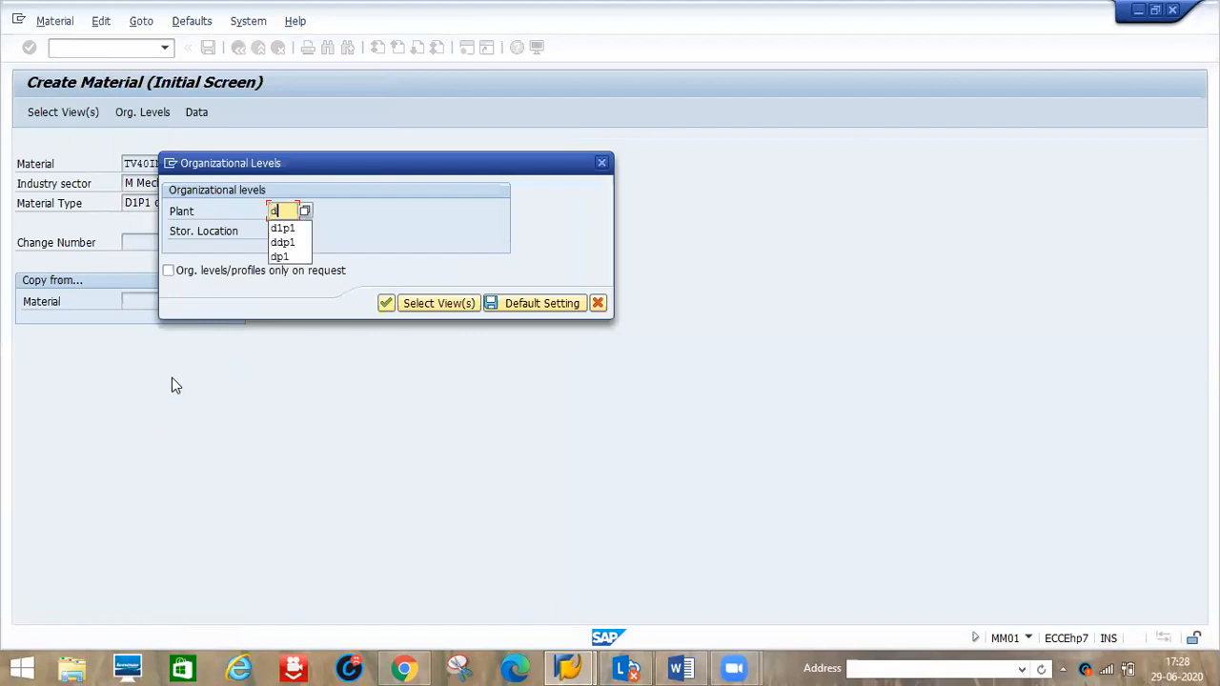
key("Down")
key("Tab")
type("d")
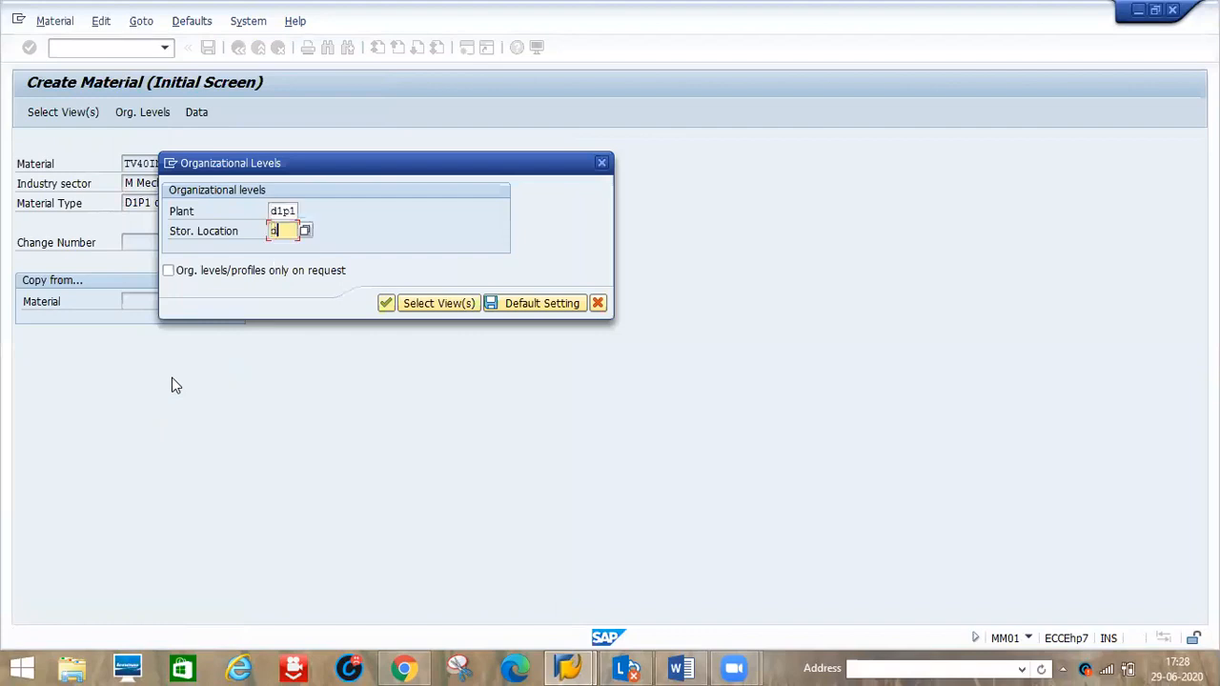
key("Down")
key("Return")
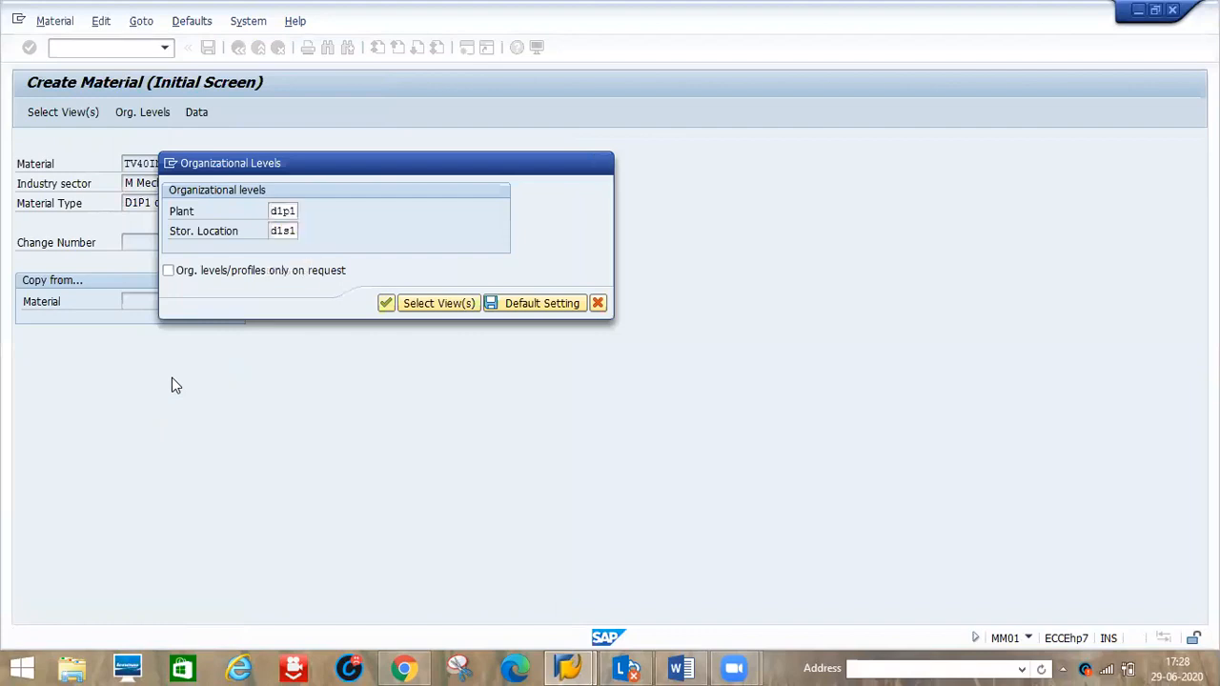
key("Return")
Step: Fill in the basic data with description tv40inch MB, base unit of measure pc and material group 0001
key("Down")
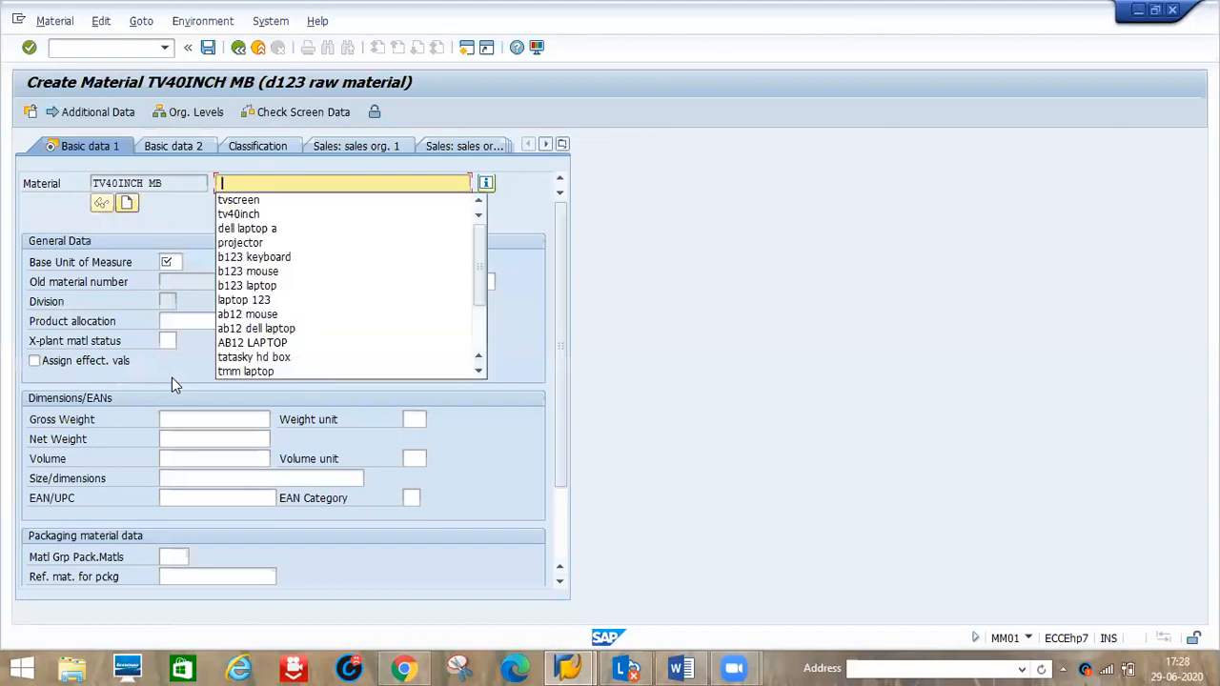
key("Down")
key("Down")
key("Return")
type("MB")
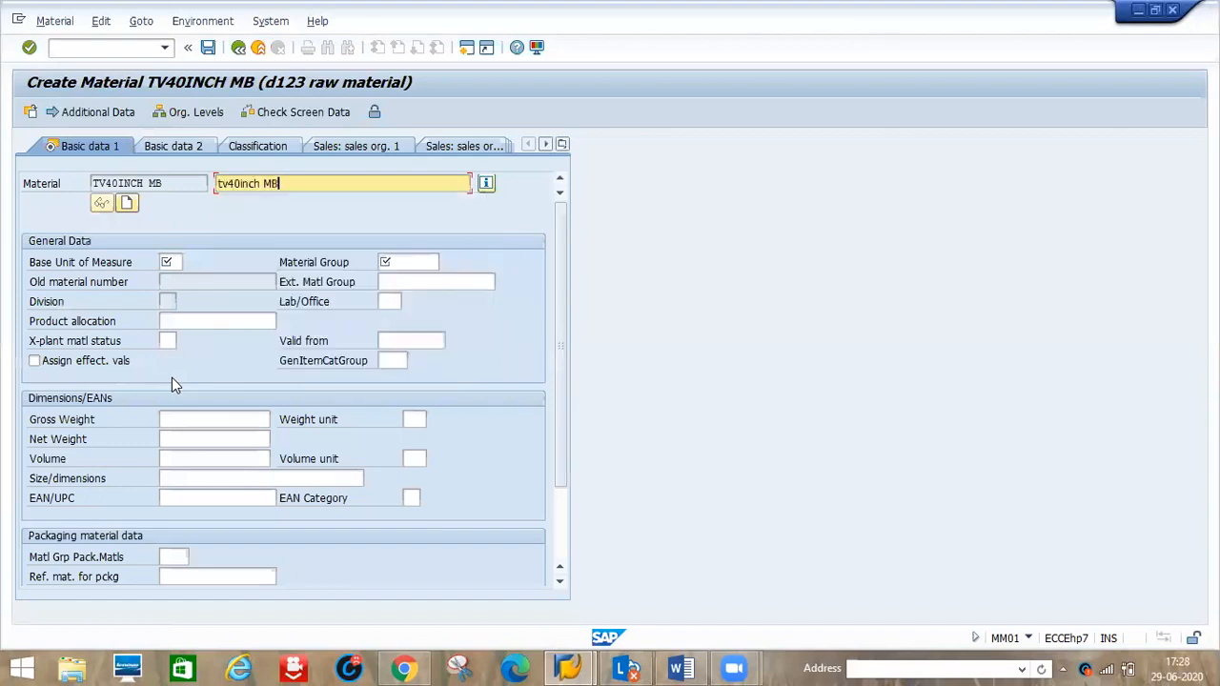
left_click(167, 260)
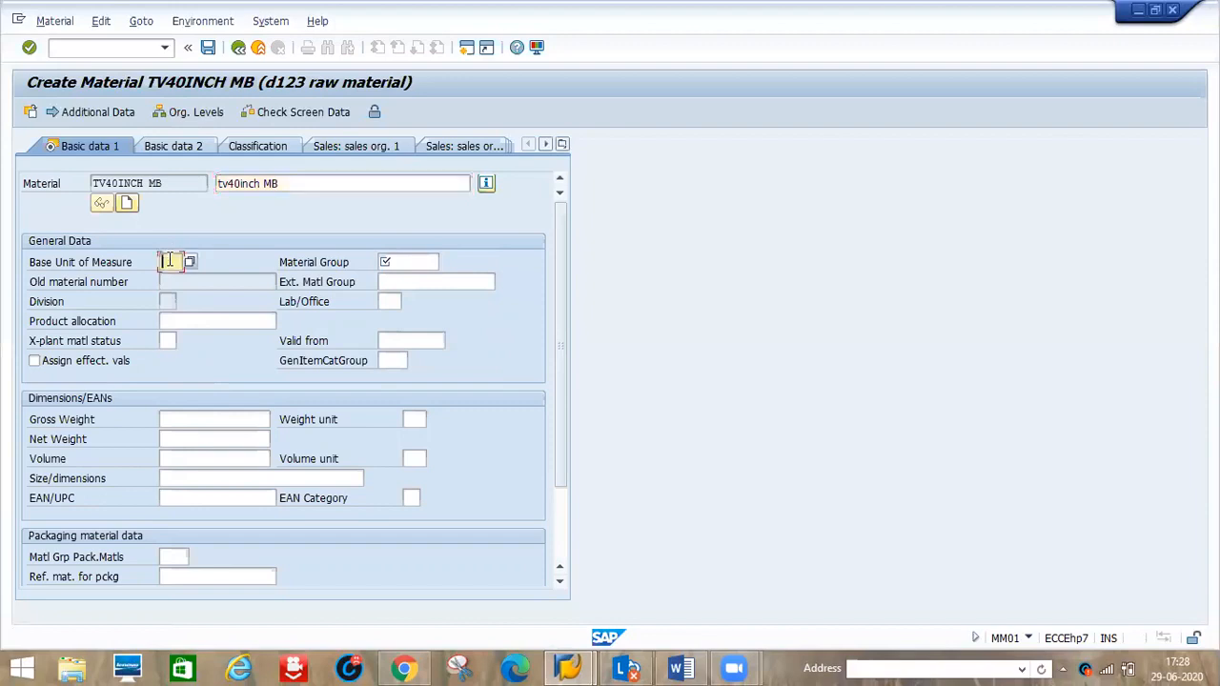
type("pc")
key("Tab")
type("0001")
key("Return")
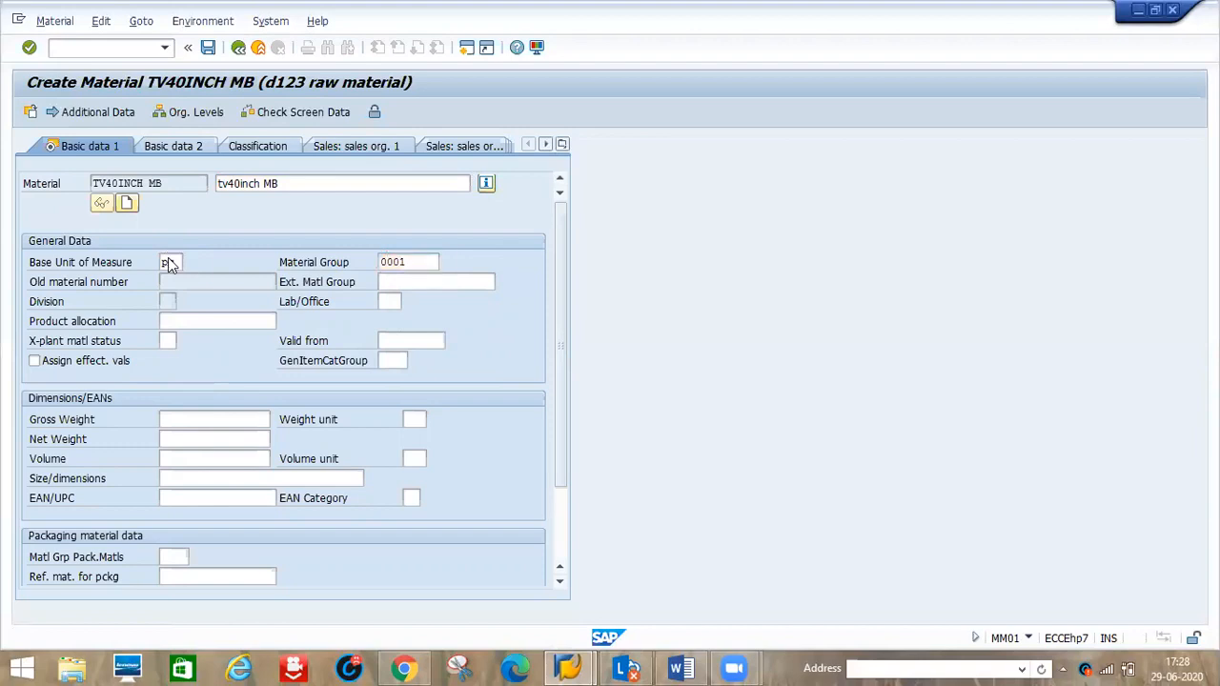
Step: Set the TV40INCH MB material's purchasing group to 001 and continue to its accounting data
left_click(166, 301)
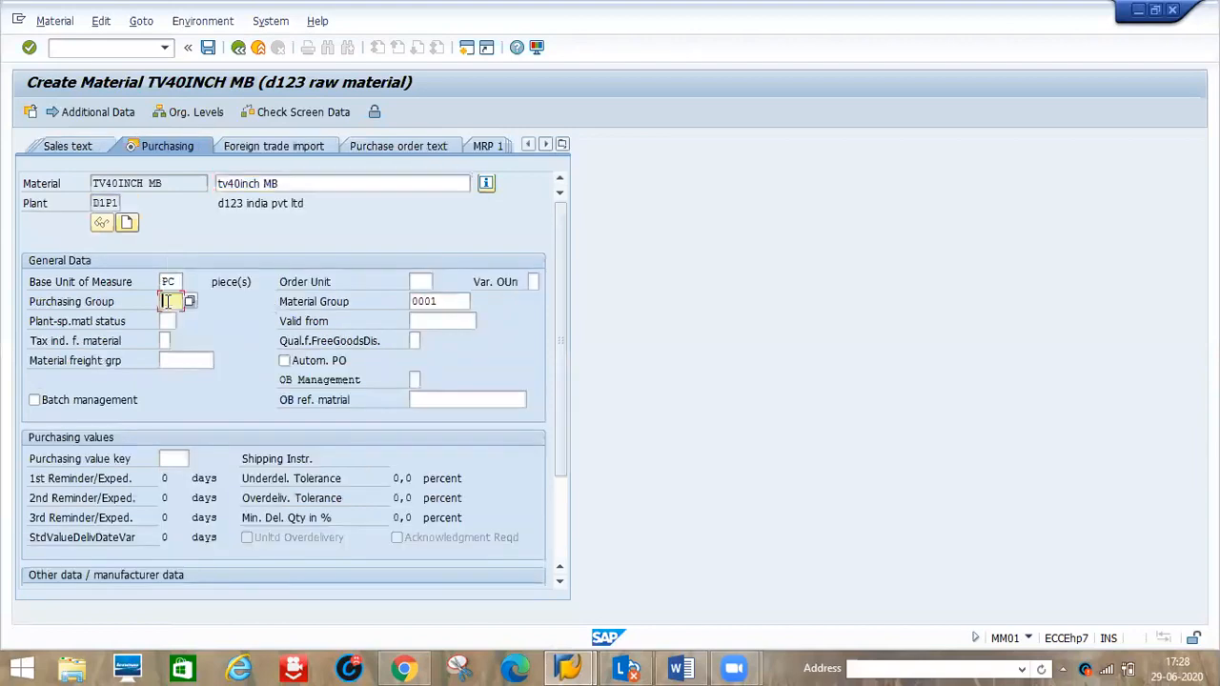
type("00")
left_click(168, 312)
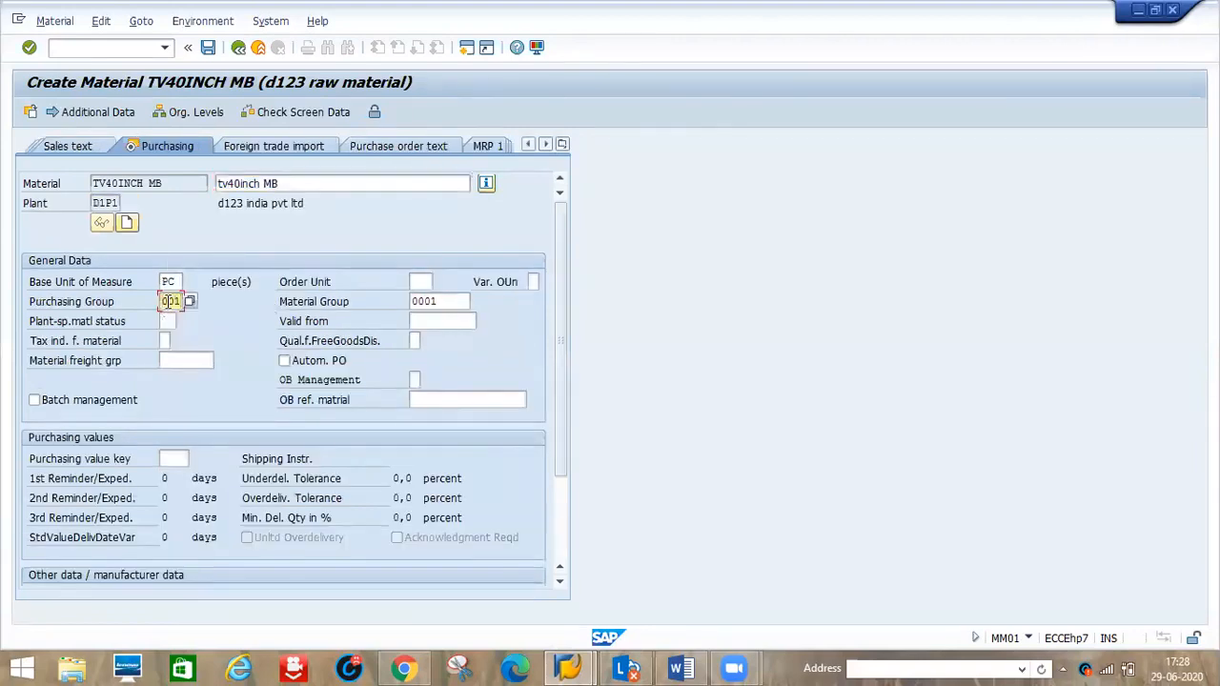
key("Return")
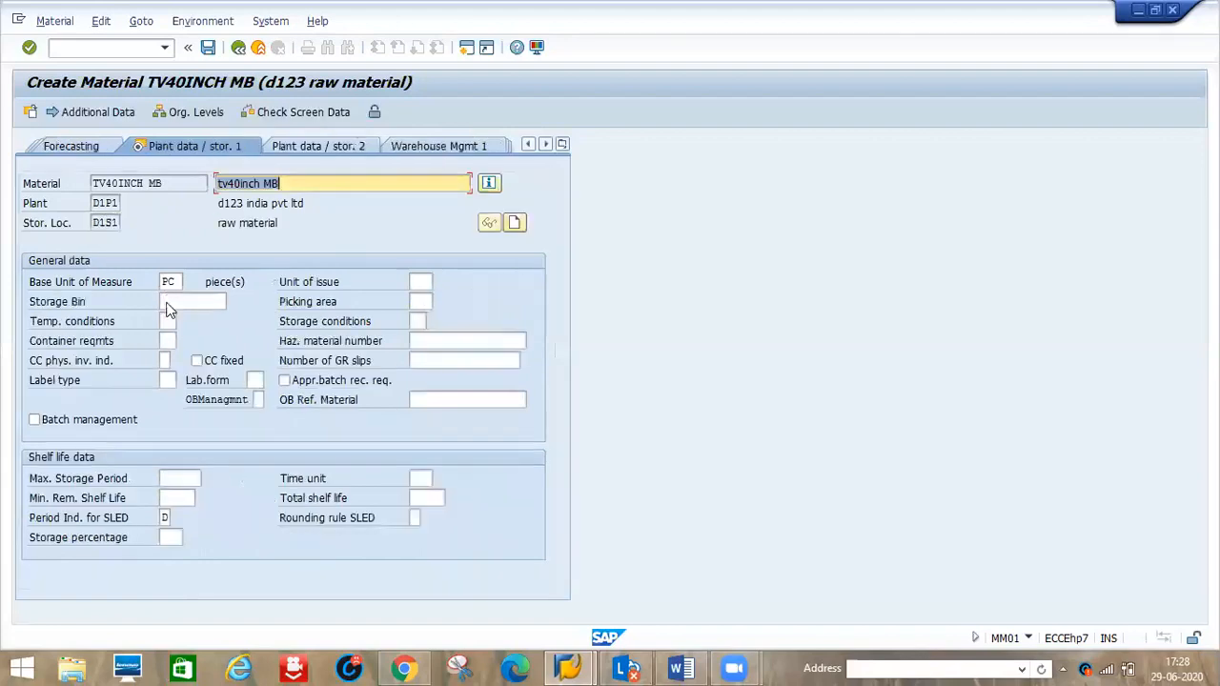
key("Return")
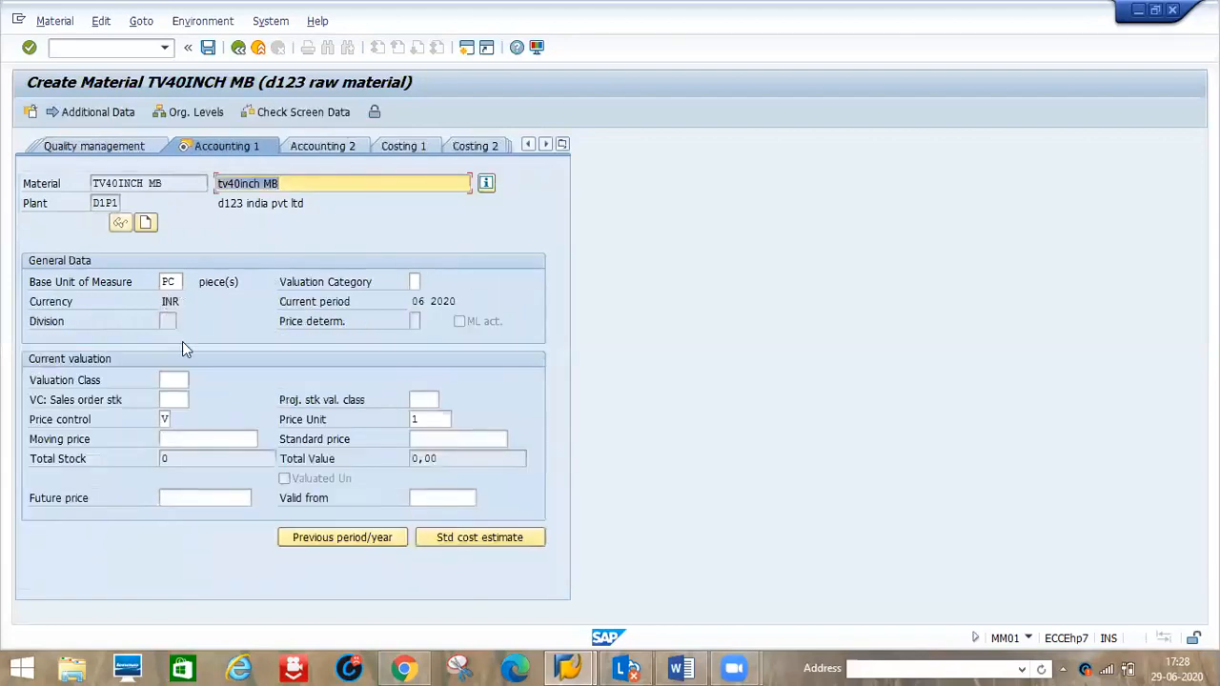
Step: Set the TV40INCH MB material's valuation class to 3000 and moving price to 1000, and save the material
left_click(179, 378)
type("3000")
key("Tab")
key("Tab")
key("Tab")
key("Tab")
key("Tab")
key("shift+Tab")
key("shift+Tab")
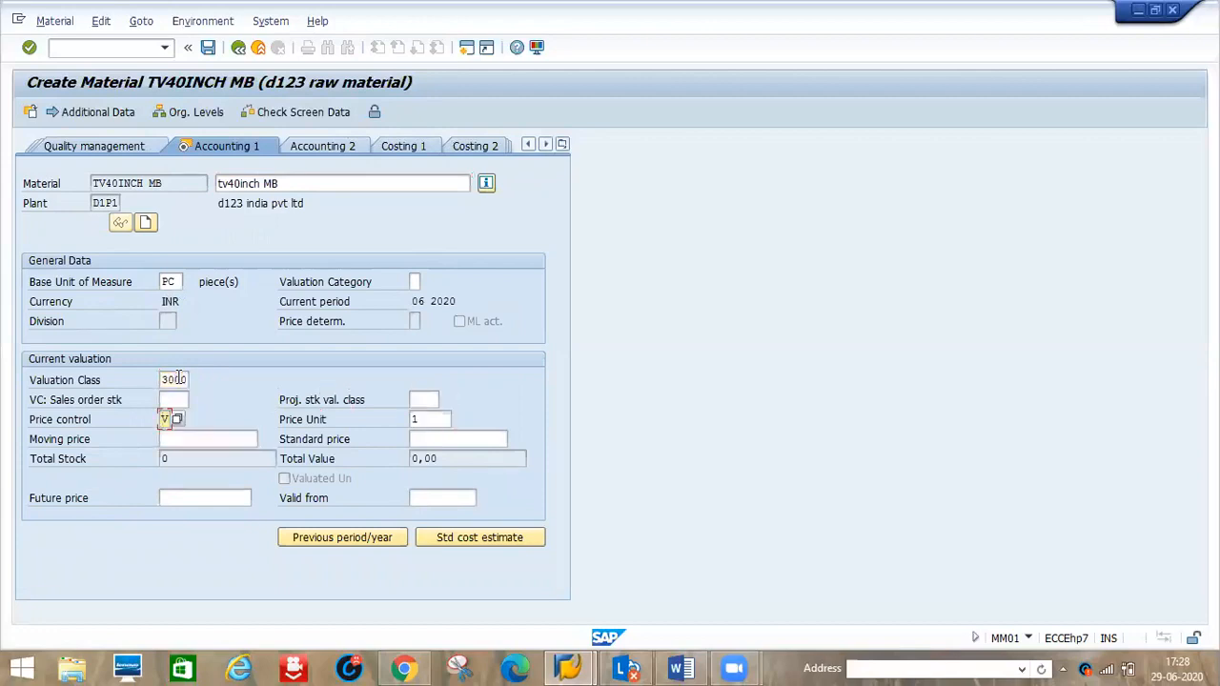
left_click(182, 444)
type("1000")
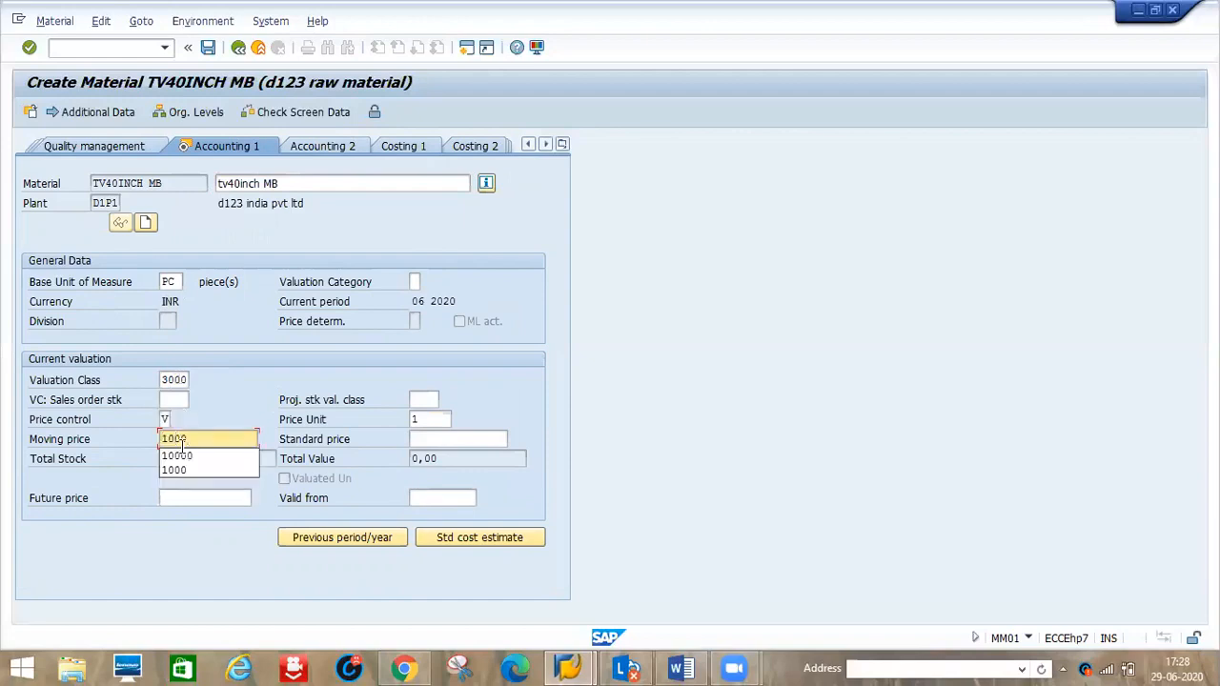
left_click(180, 456)
key("Return")
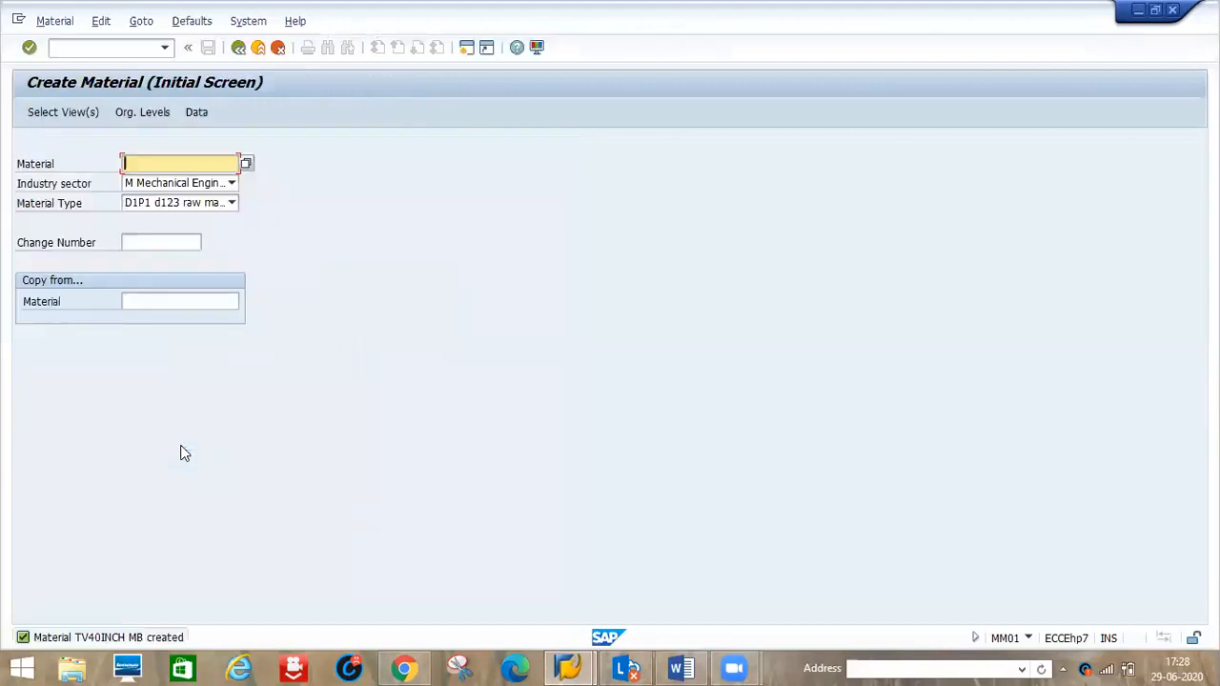
Step: Switch to the Word notes and, in the Materials Creation item, add "2" before ROH and "tv40inch" after FERT-1
key("alt+Tab")
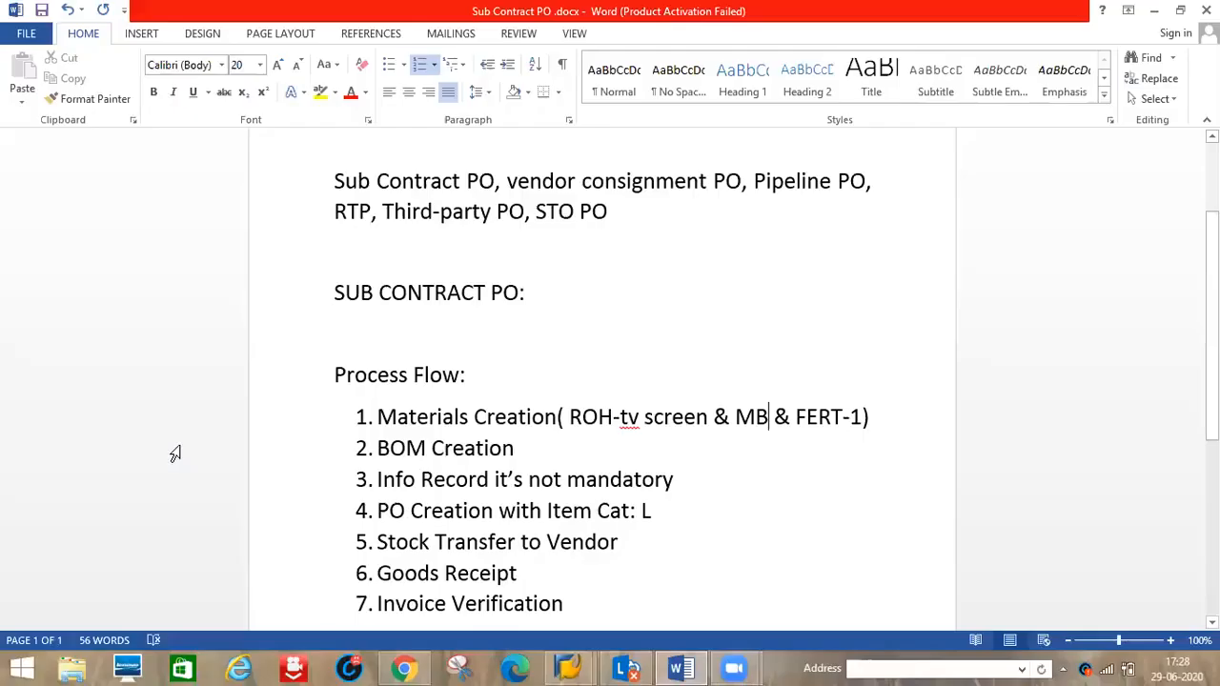
left_click(568, 417)
type("2")
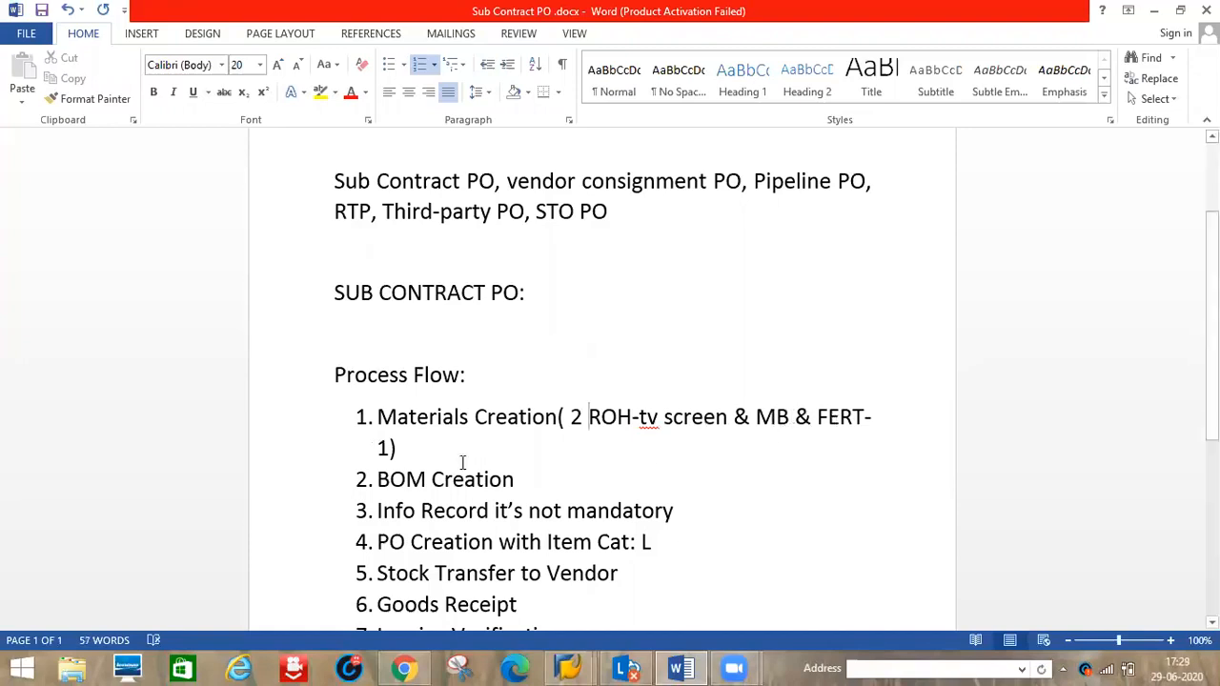
left_click(390, 446)
type("40")
key("BackSpace")
key("BackSpace")
type("tv40inch")
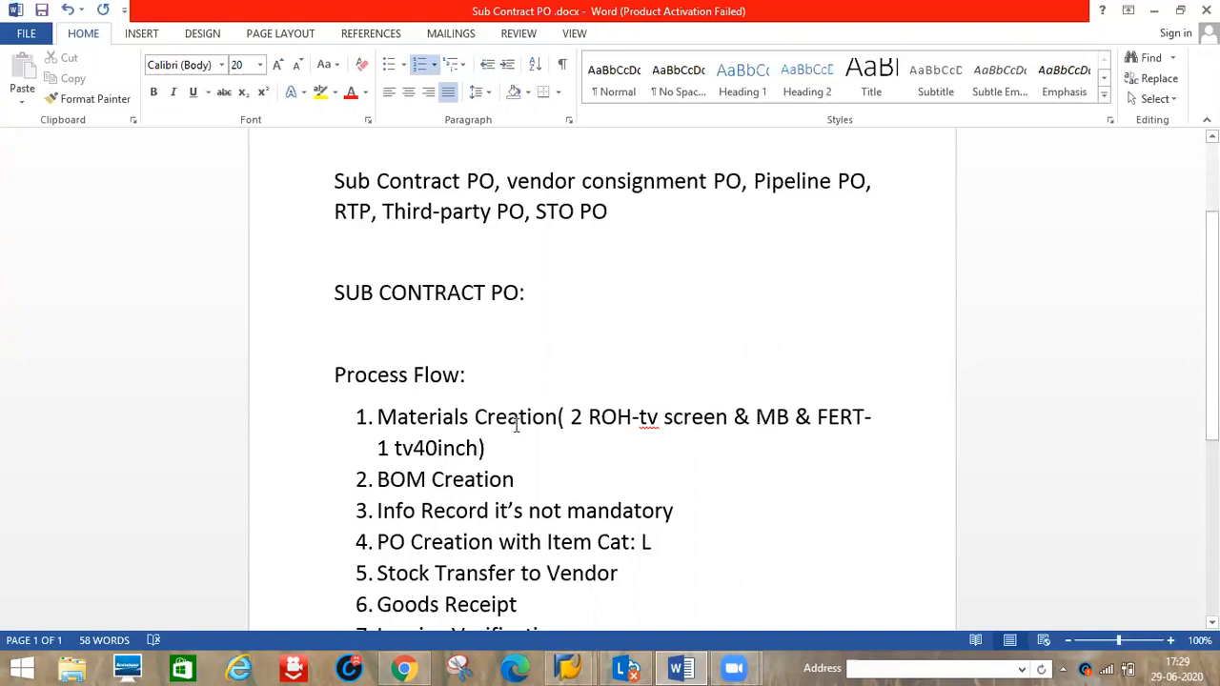
Step: Append the transaction codes to the BOM Creation item of the notes as "-t code-CS01,CS02, CS03"
key("alt+Tab")
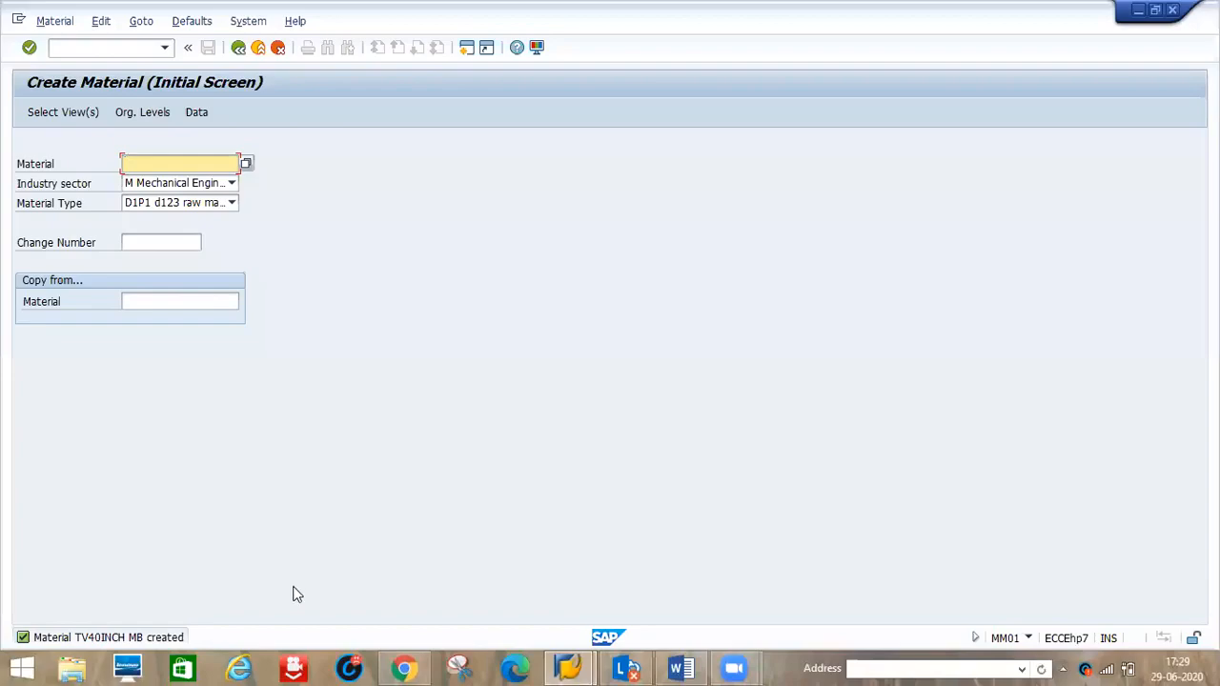
key("alt+Tab")
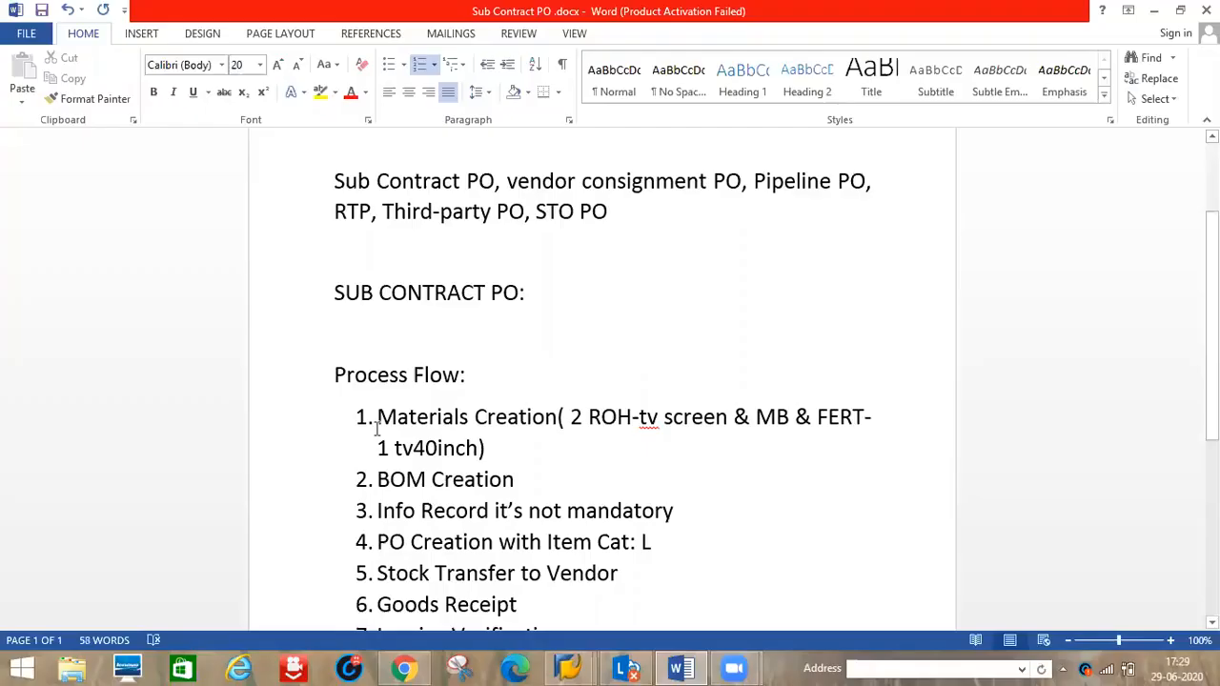
left_click(505, 444)
left_click(535, 484)
type("-")
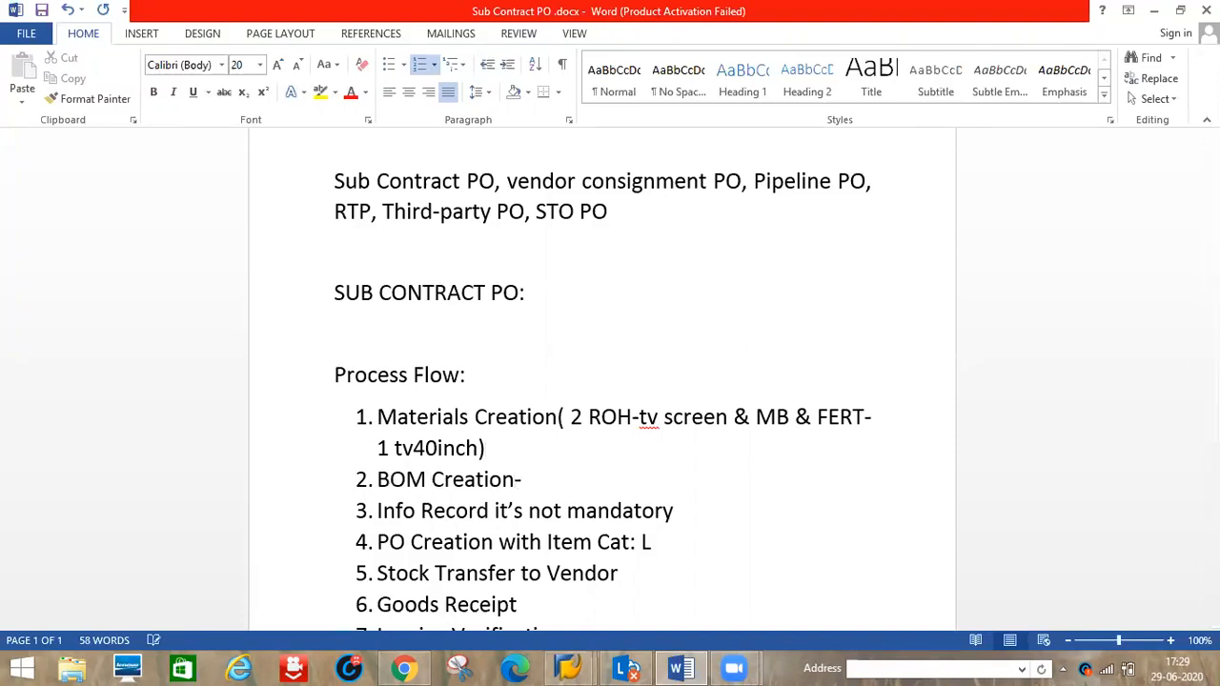
type("t code-CS")
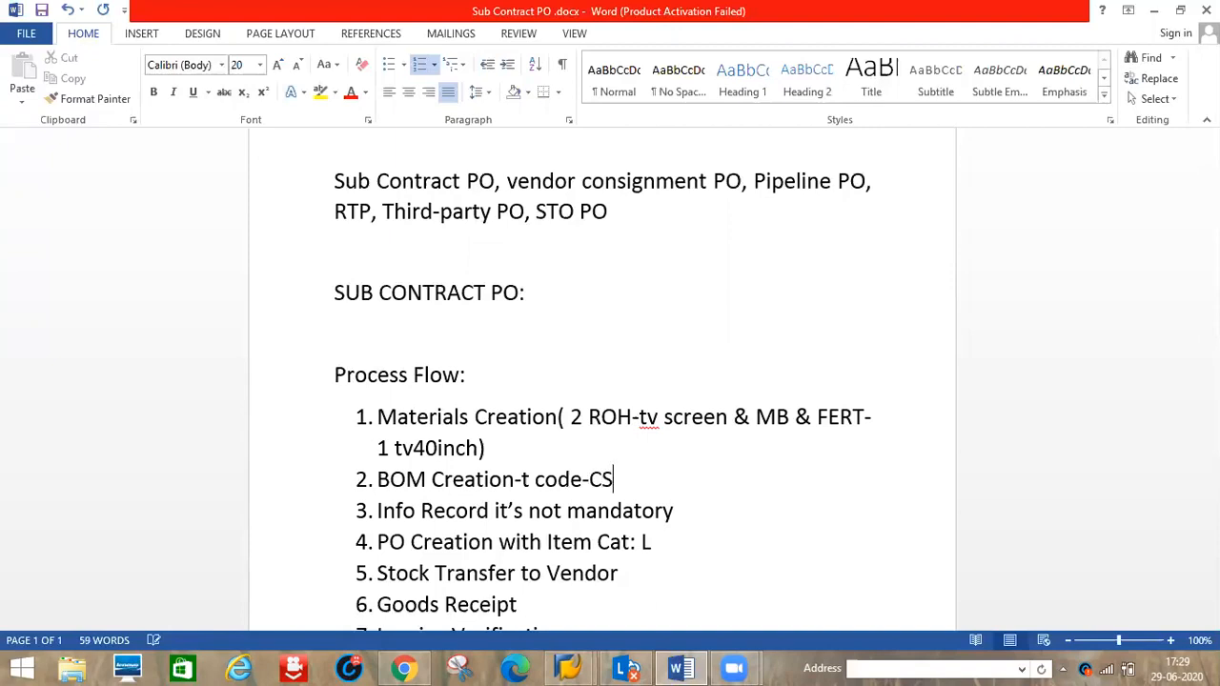
type("01,CS02")
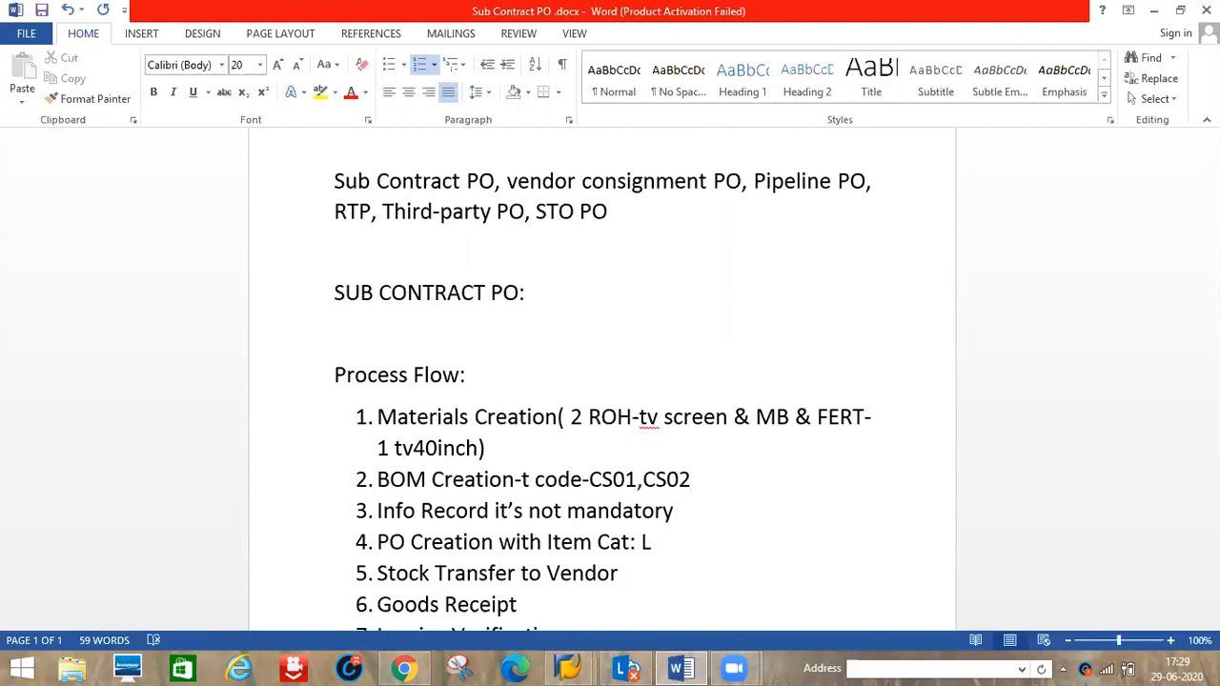
type(" CS03")
key("Left")
key("Left")
key("Left")
key("Left")
key("Left")
type(",")
Step: Return to SAP and open transaction CS01 for creating a material BOM with /NCS01
key("alt+Tab")
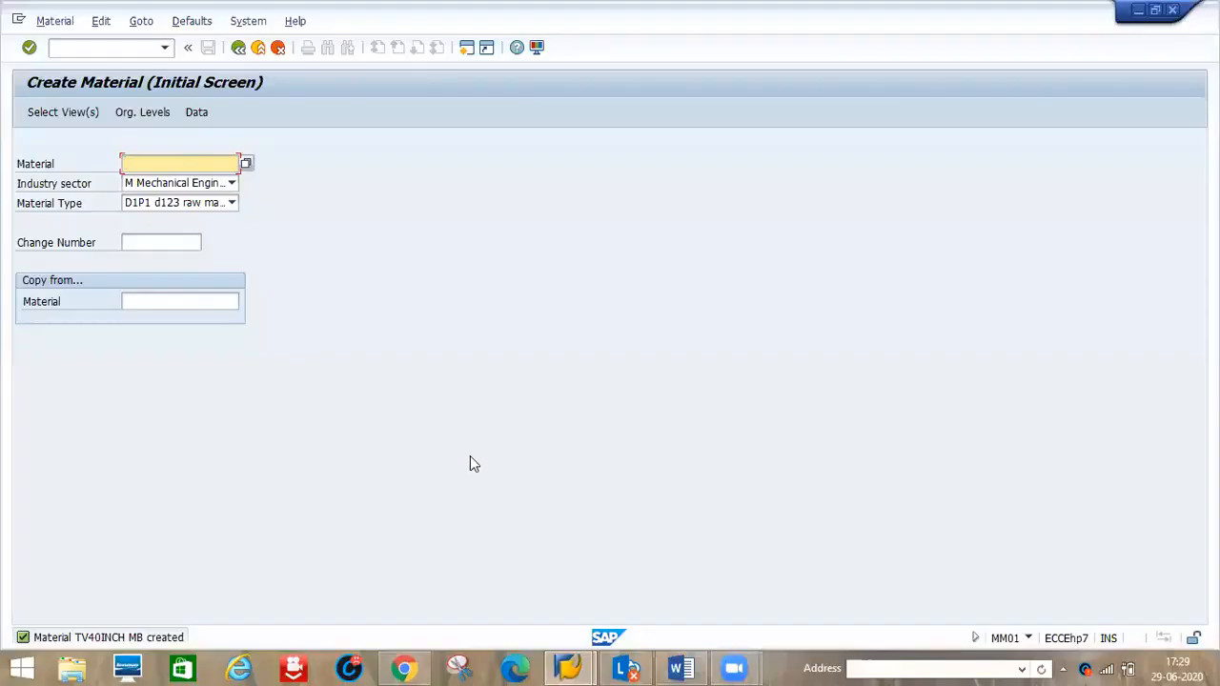
left_click(121, 53)
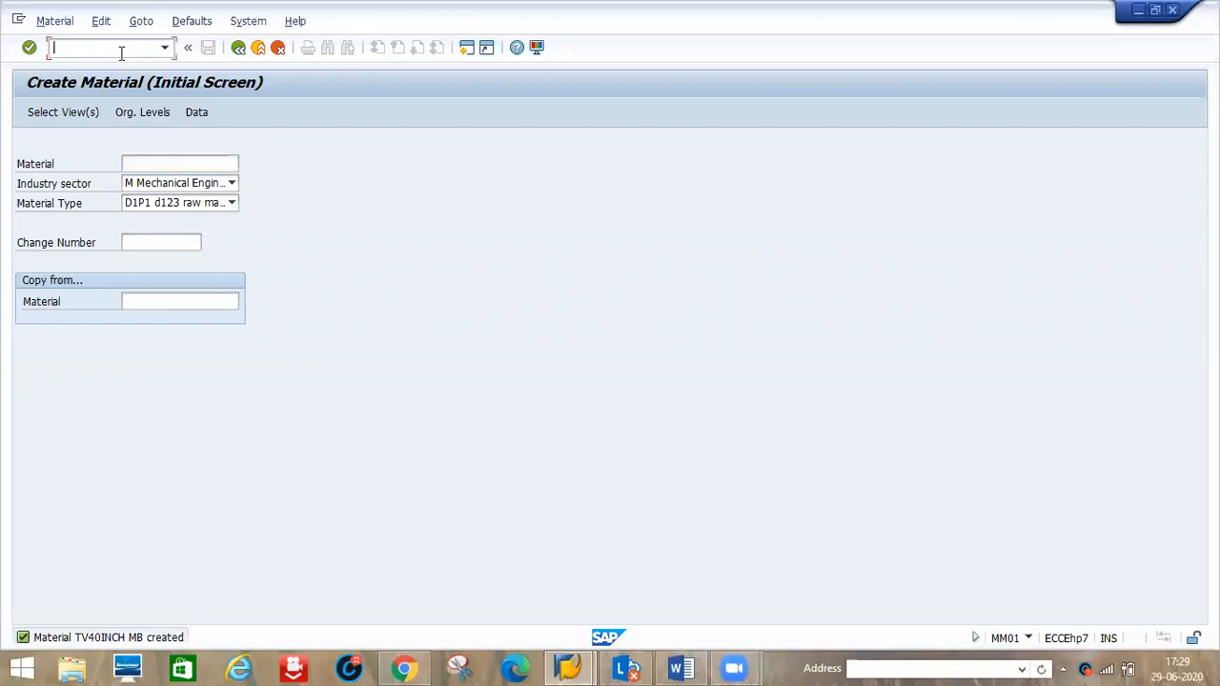
type("/NCS01")
key("Return")
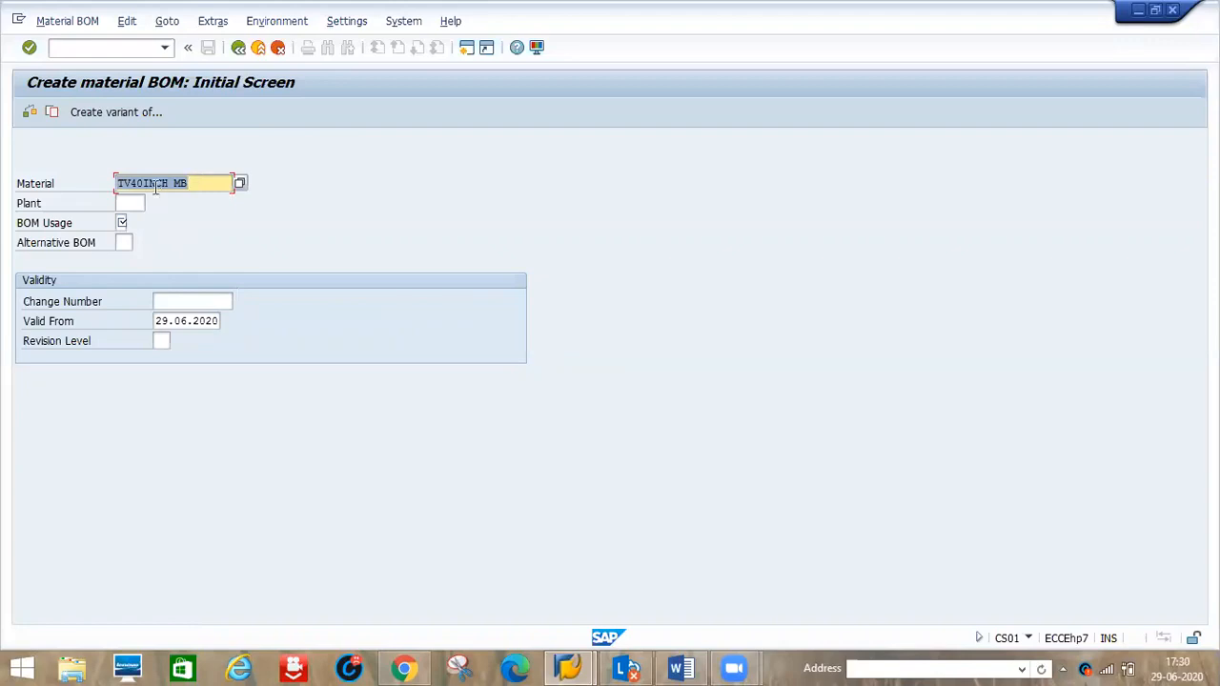
Step: Enter material TV40INCH, plant d1p1 and BOM usage 1, and proceed to the BOM's item overview
key("End")
key("BackSpace")
key("BackSpace")
key("BackSpace")
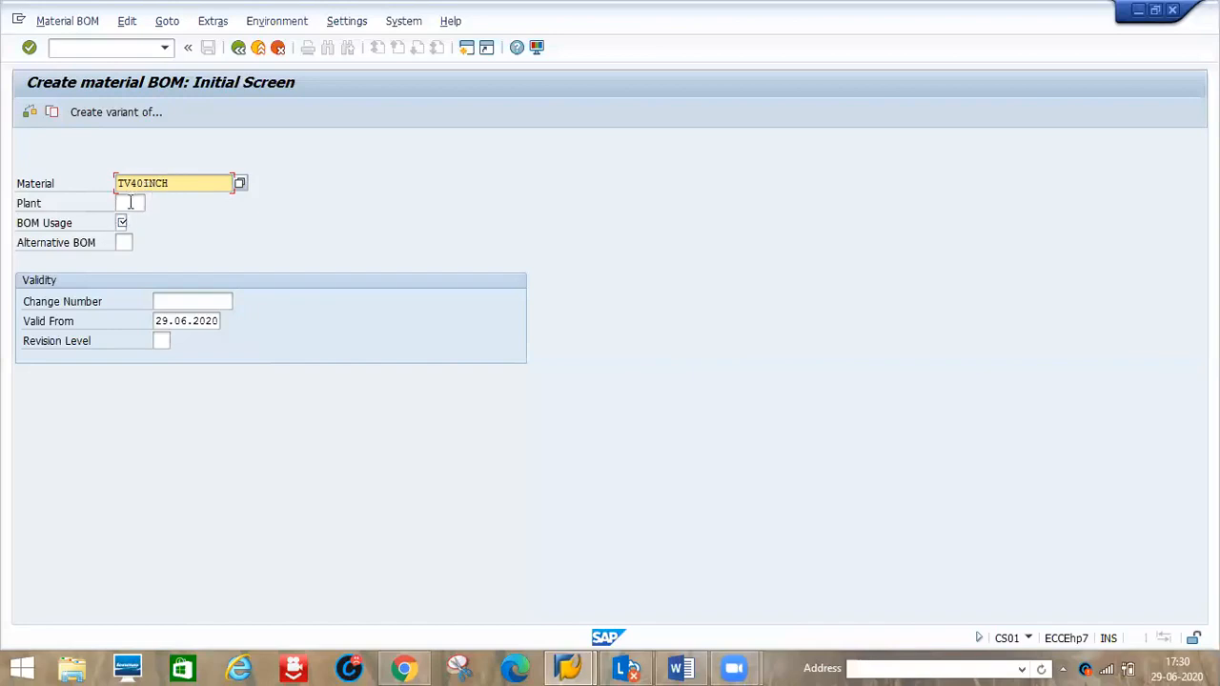
left_click(131, 203)
type("d1p1")
key("Tab")
type("1")
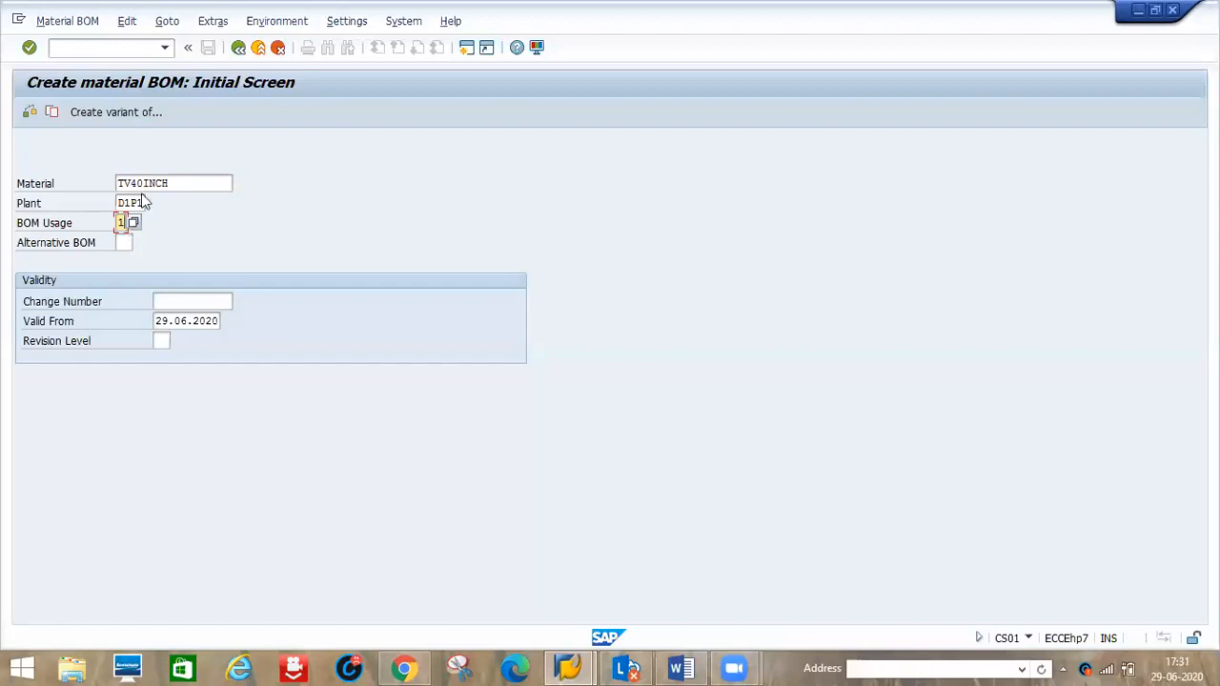
key("Return")
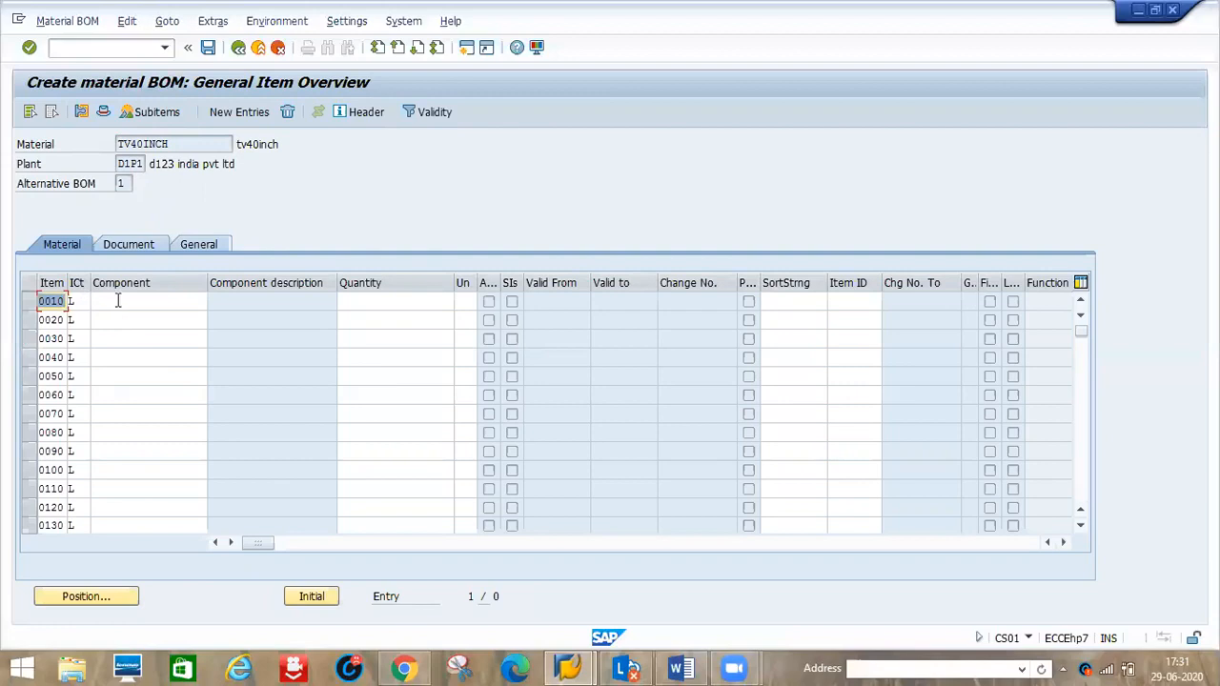
Step: Enter TVSCREEN as the component of BOM item 0010 and TV40INCH MB as the component of item 0020
left_click(119, 301)
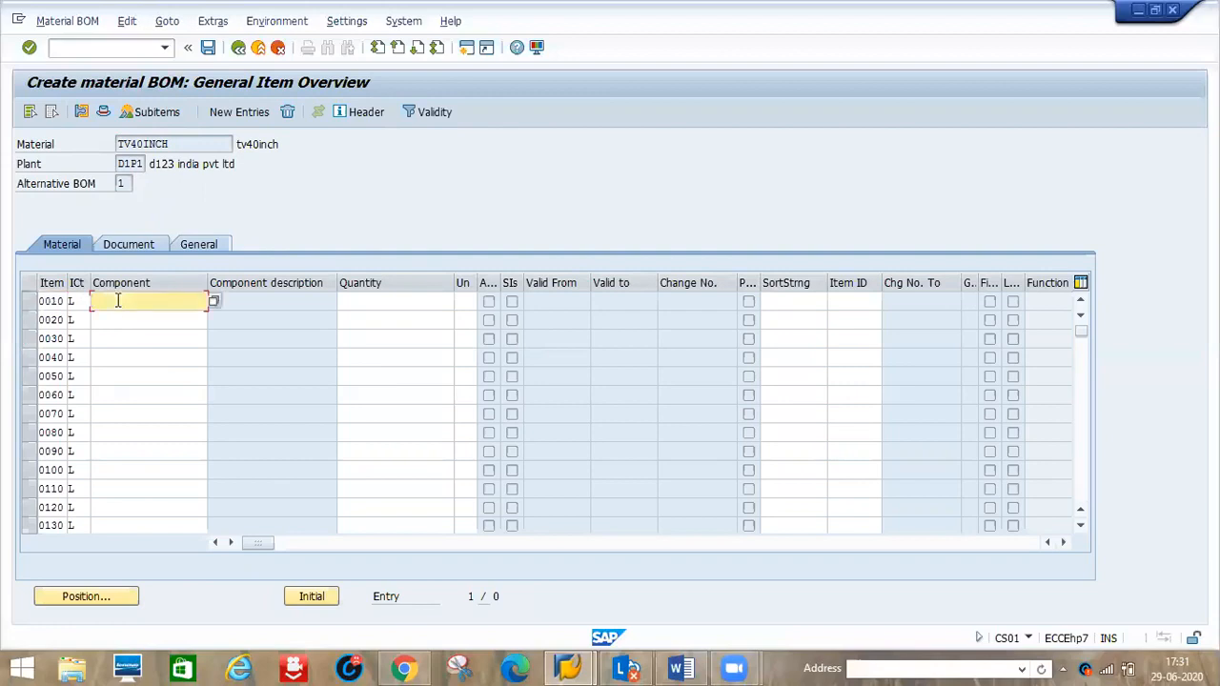
type("TV")
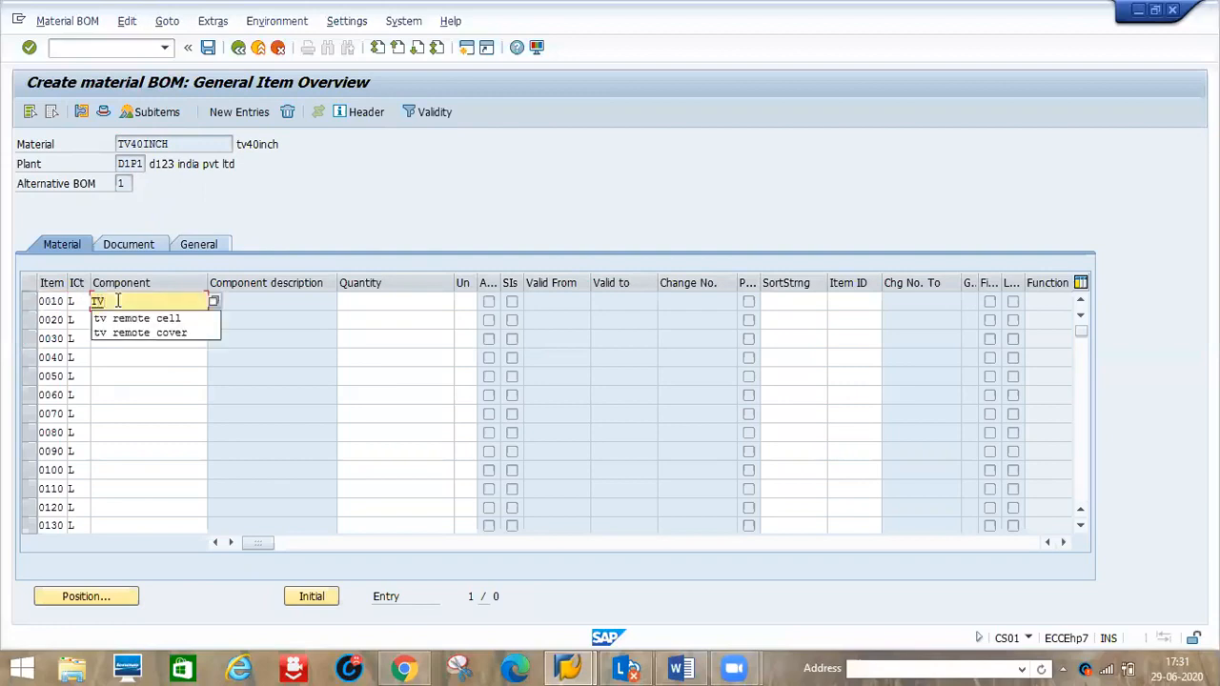
type("C")
key("BackSpace")
type("SCREEN")
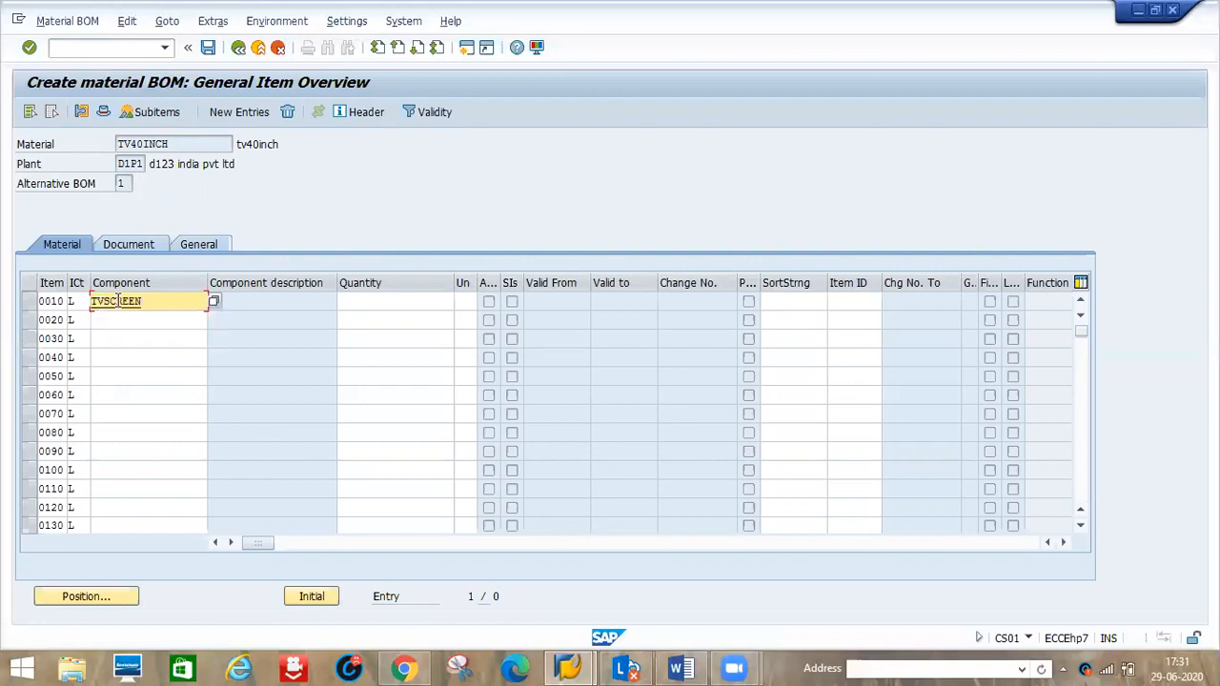
left_click(116, 323)
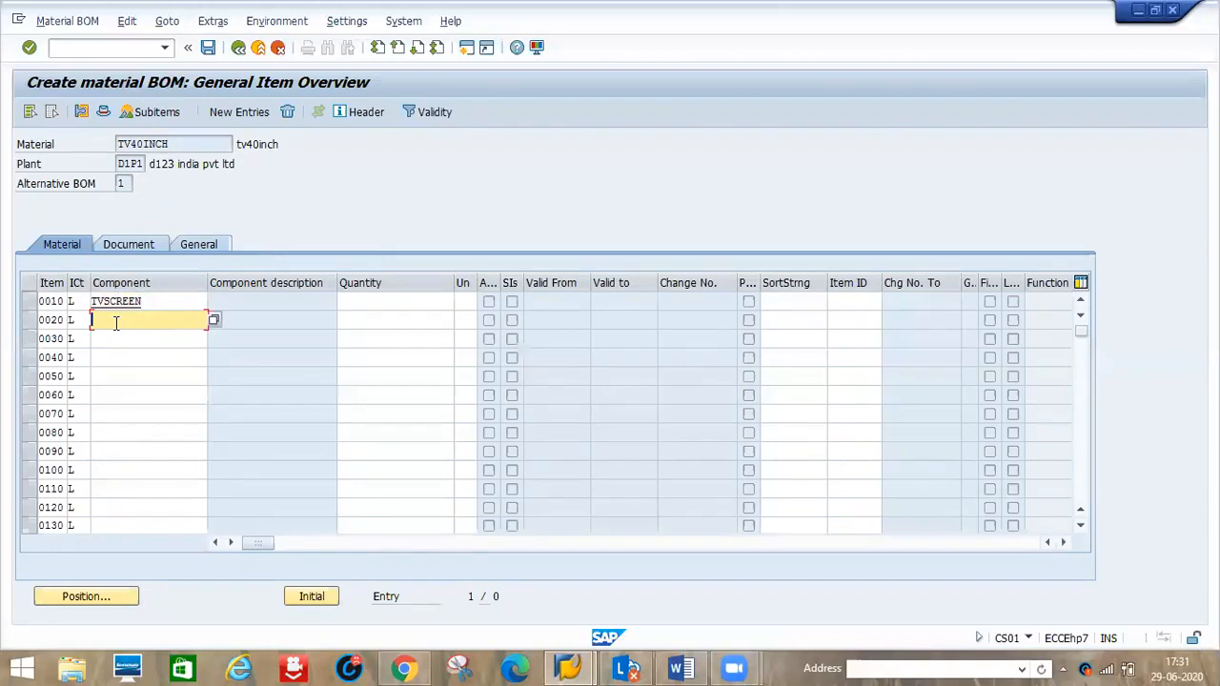
type("TV")
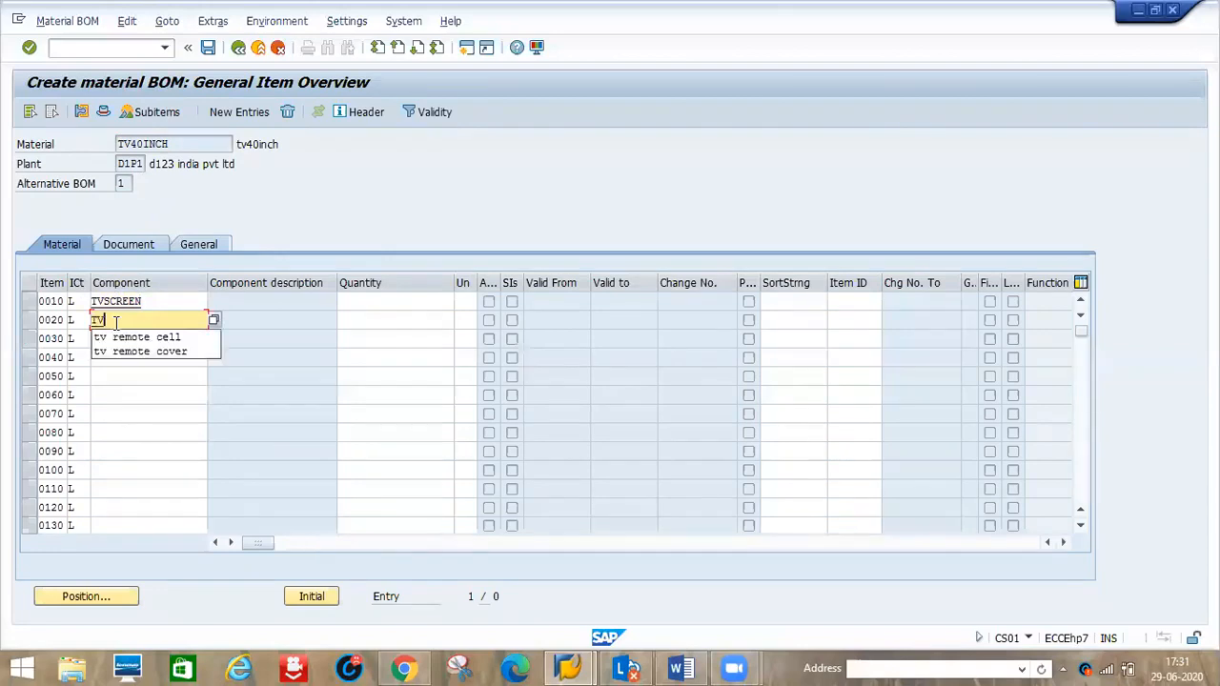
type("40INCH")
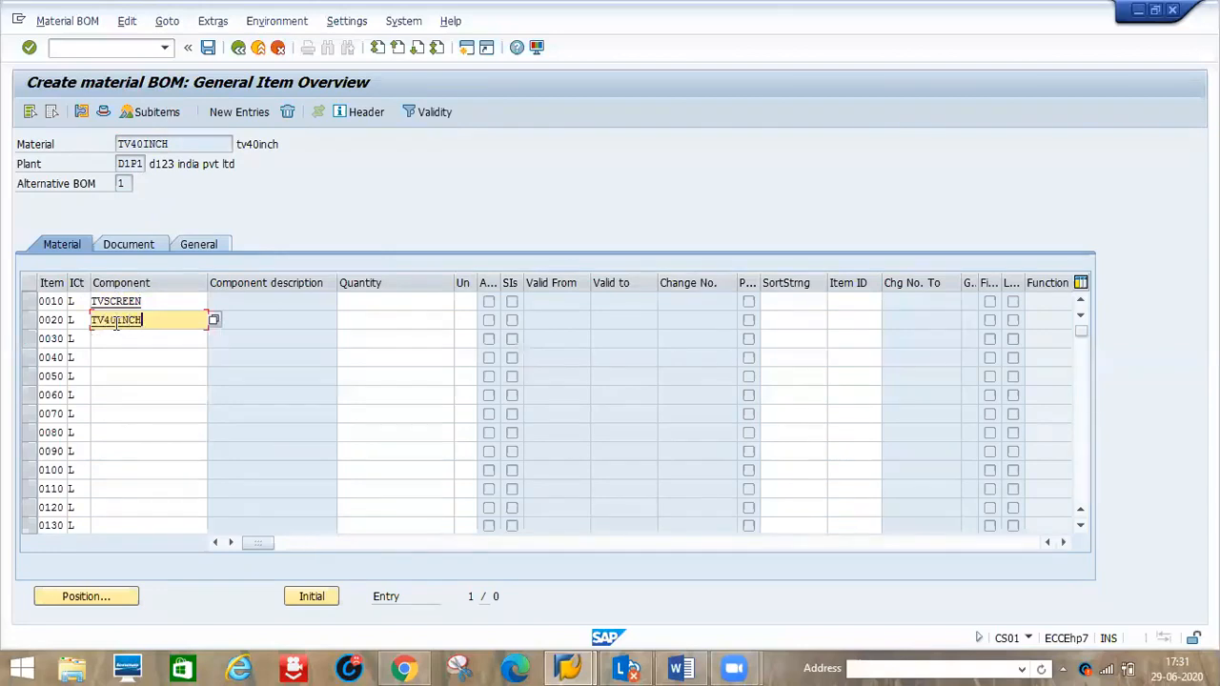
type(" MB")
Step: Set the quantity of both BOM components to 1 and save the BOM for TV40INCH
left_click(372, 301)
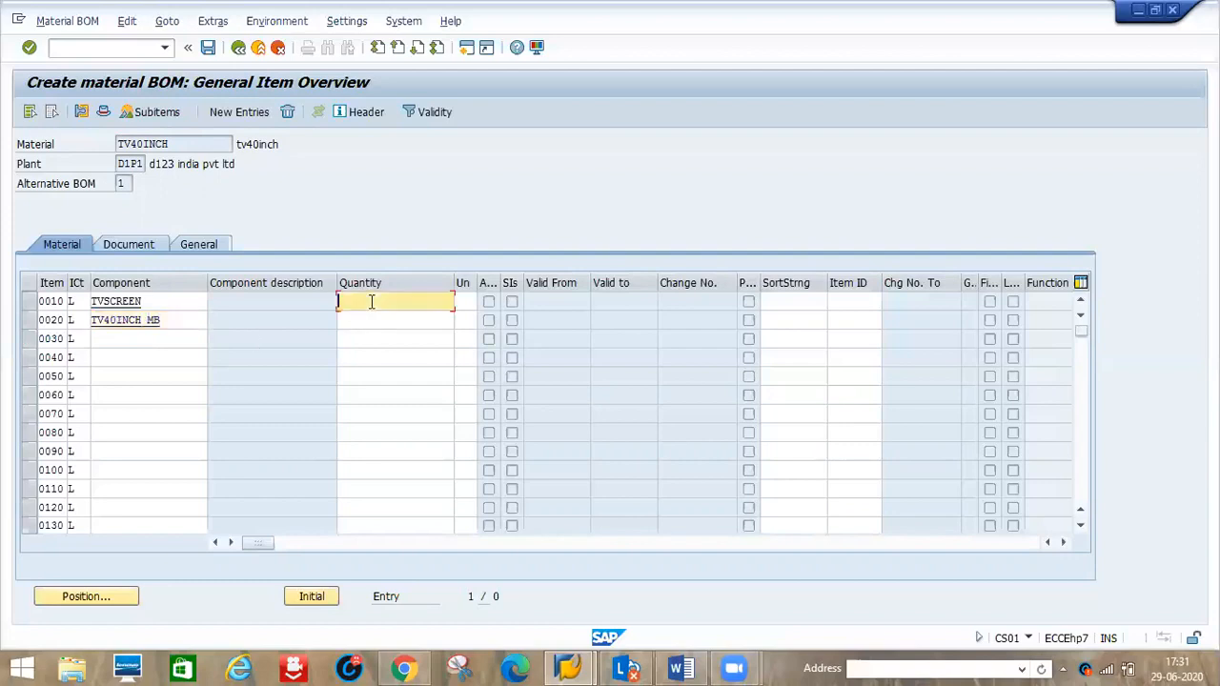
type("1")
left_click(356, 322)
type("1")
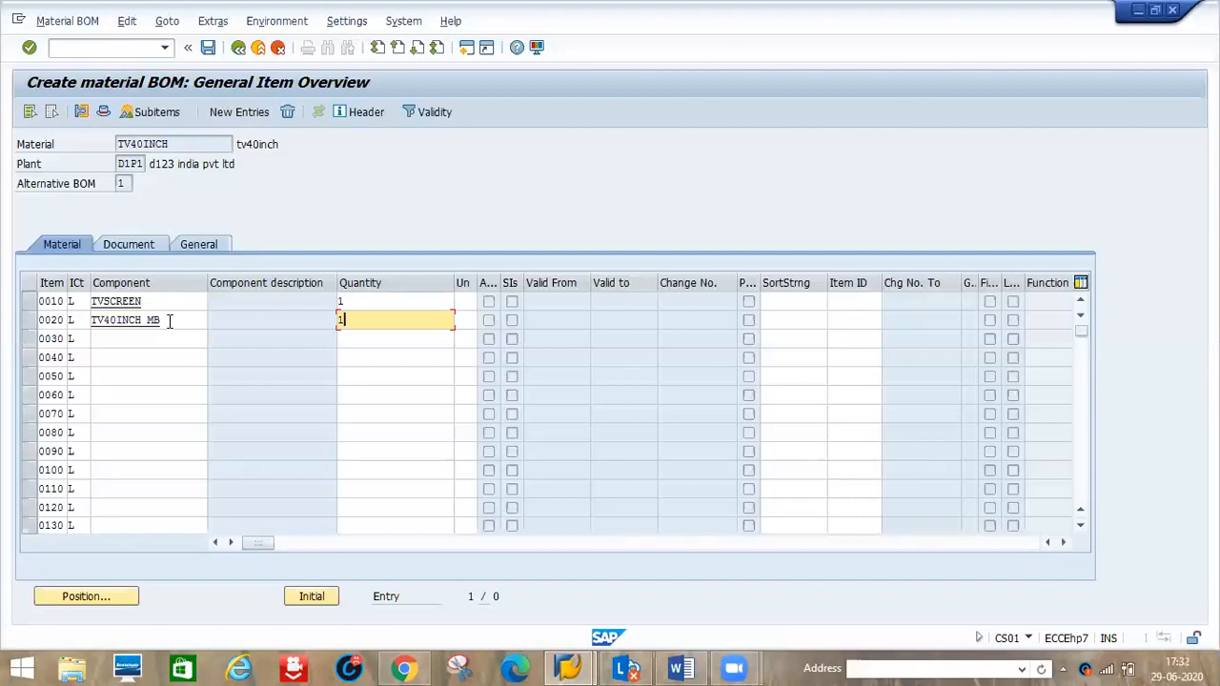
key("Return")
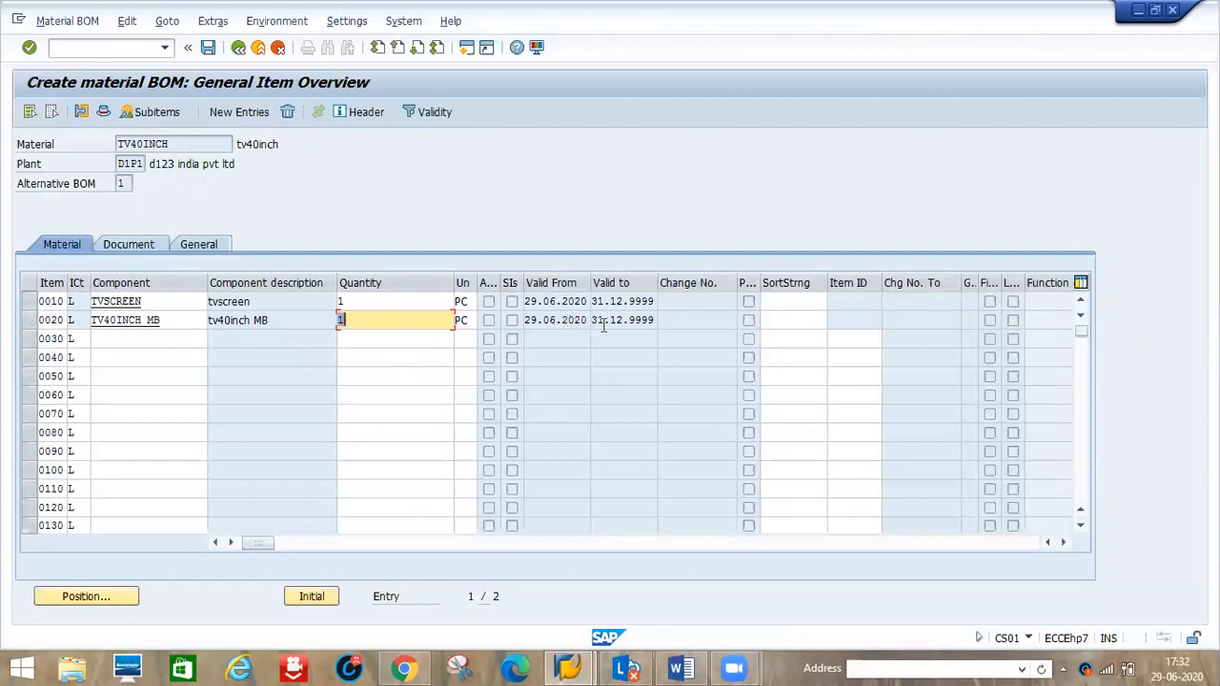
left_click(207, 47)
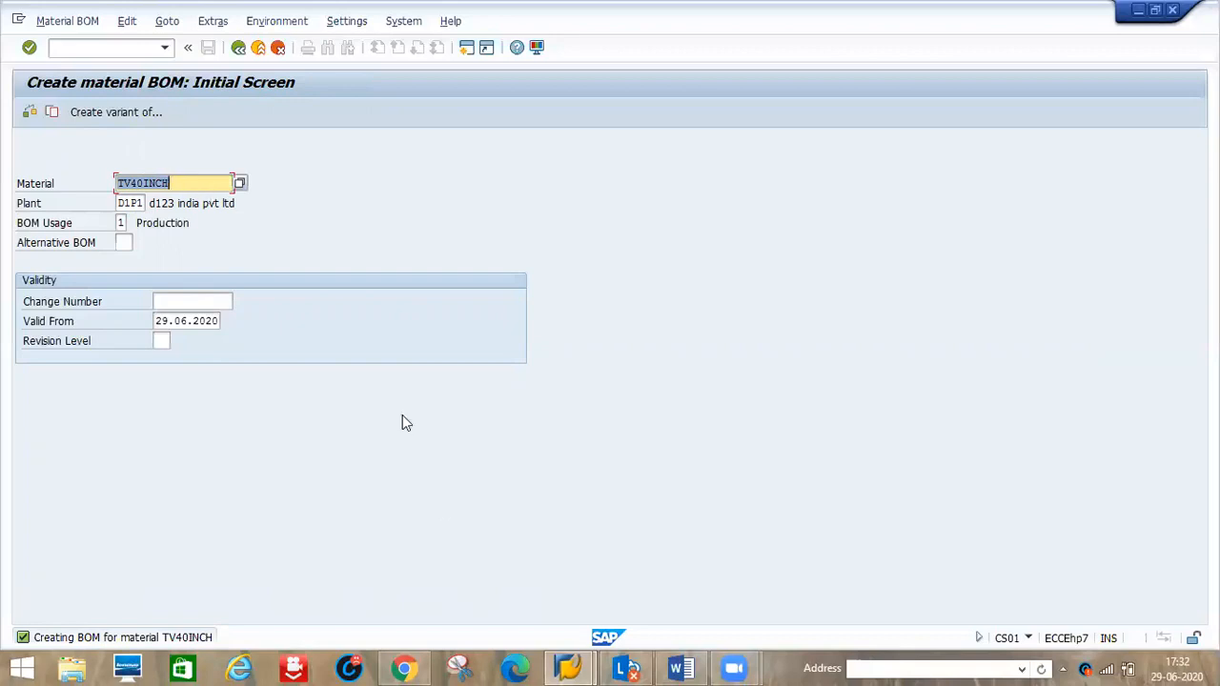
Step: Open transaction ME11 for creating an info record and choose the Subcontracting info category
left_click(111, 49)
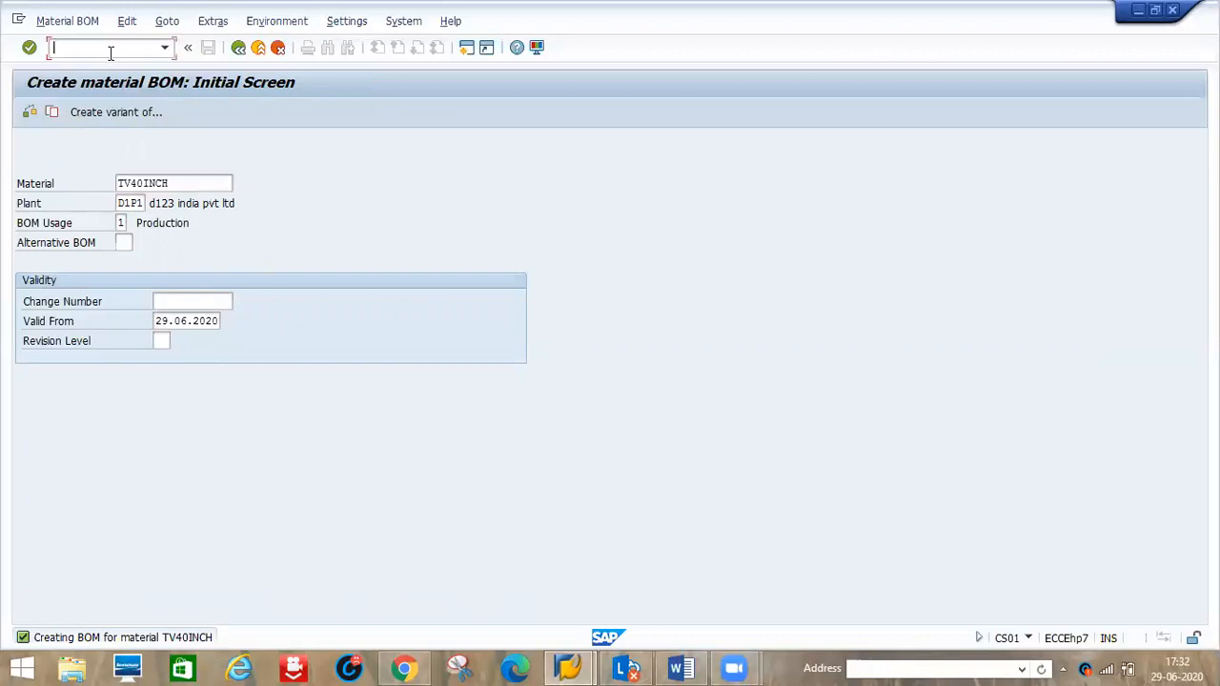
type("/NME1")
key("Return")
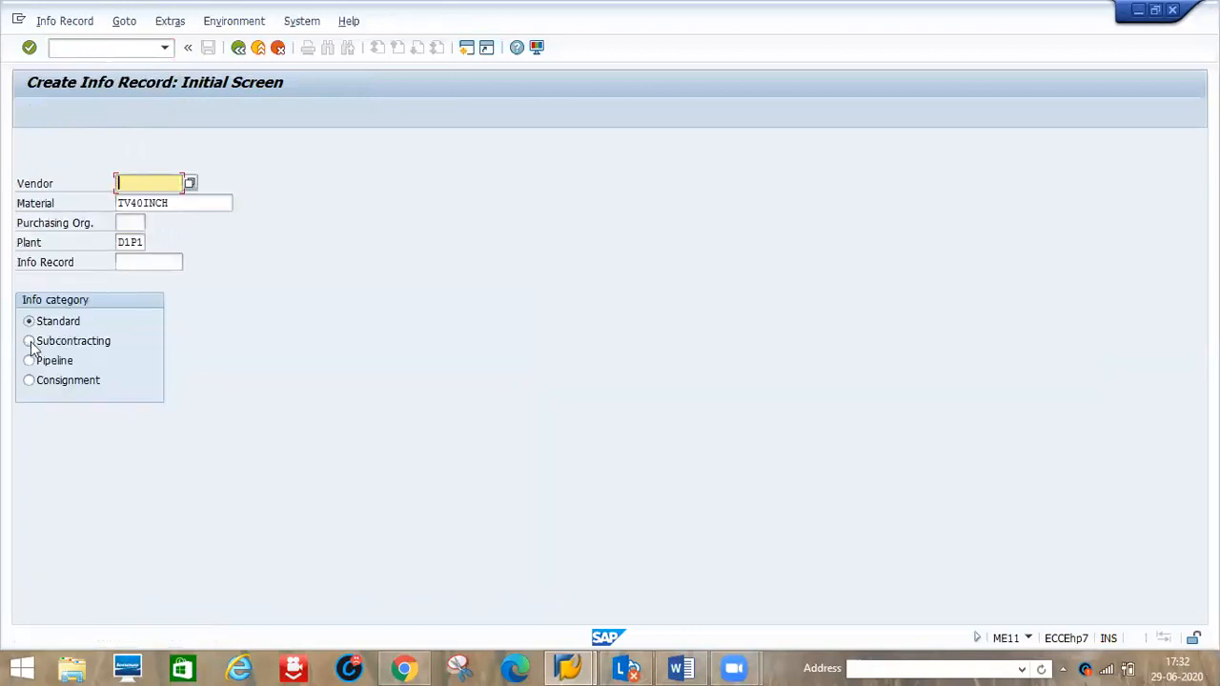
left_click(29, 343)
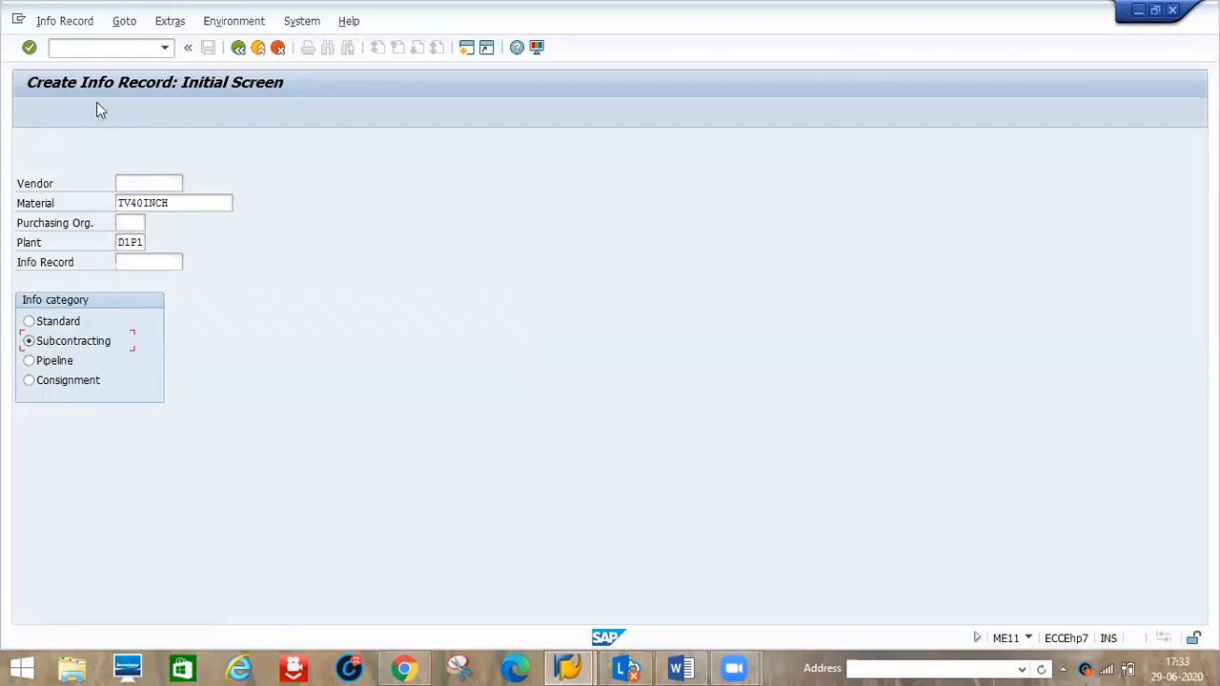
Step: Switch to the Word notes and highlight the item "Info Record it's not mandatory" in yellow
left_click(82, 52)
left_click(688, 667)
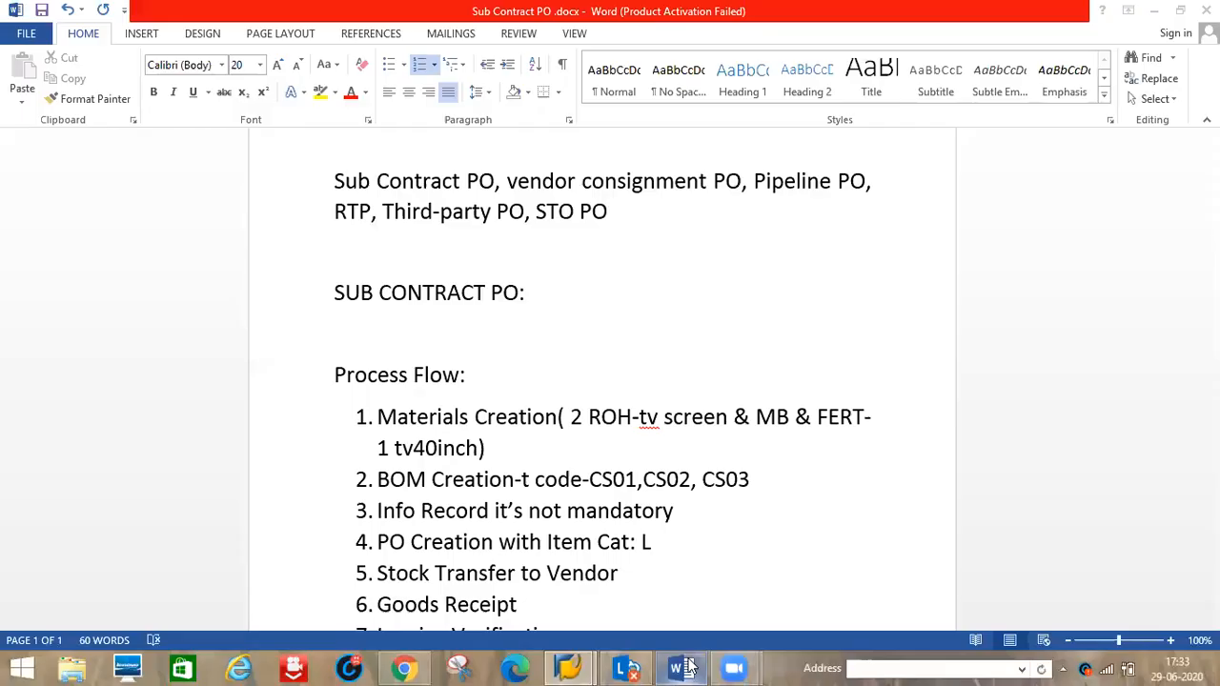
left_click_drag(380, 509, 699, 506)
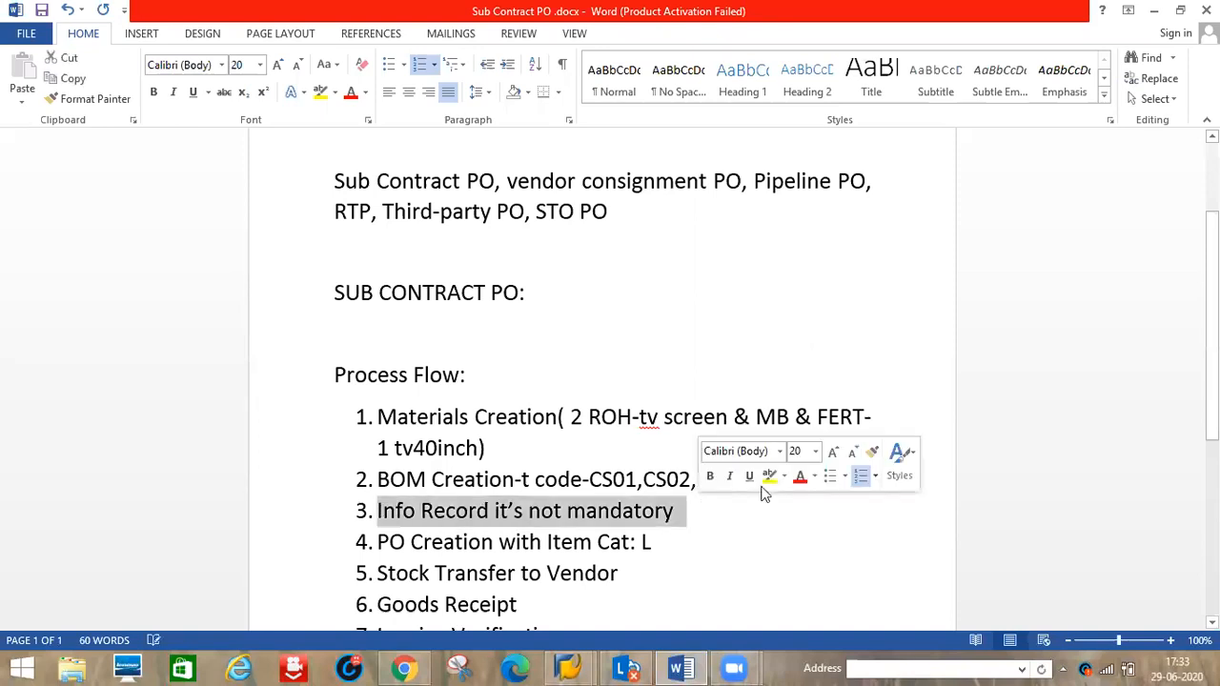
left_click(769, 476)
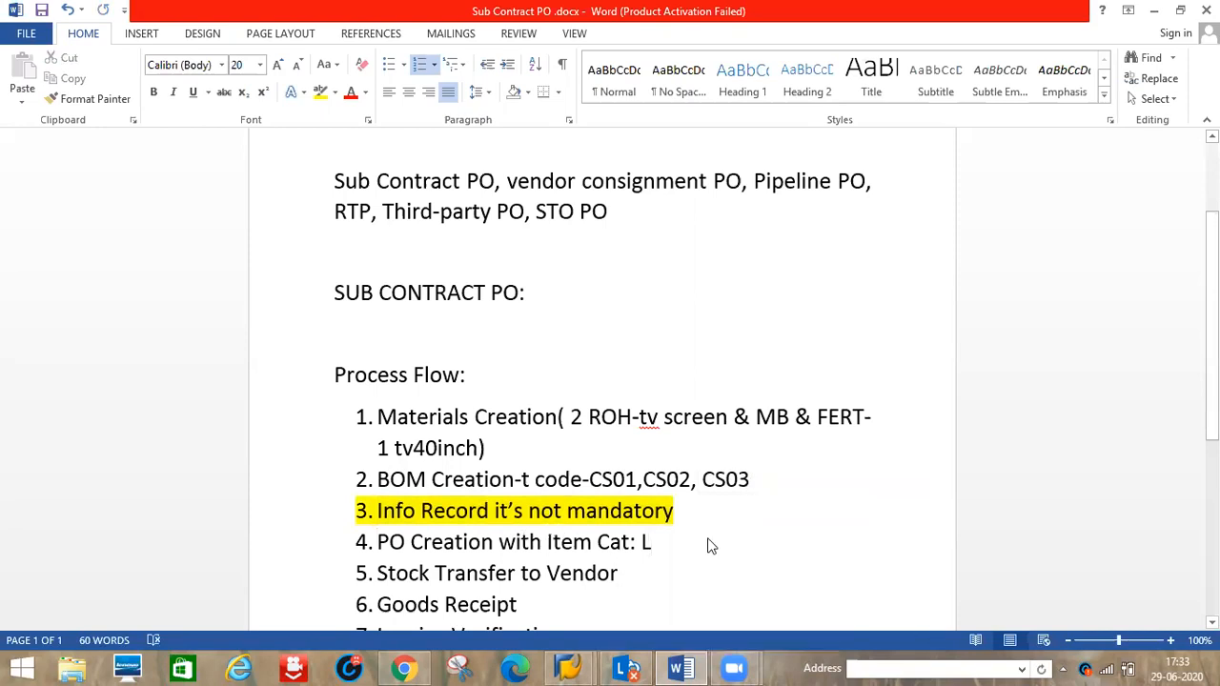
Step: Return to SAP and open transaction ME21N with /NME21N to create a purchase order
key("alt+Tab")
type("/NM")
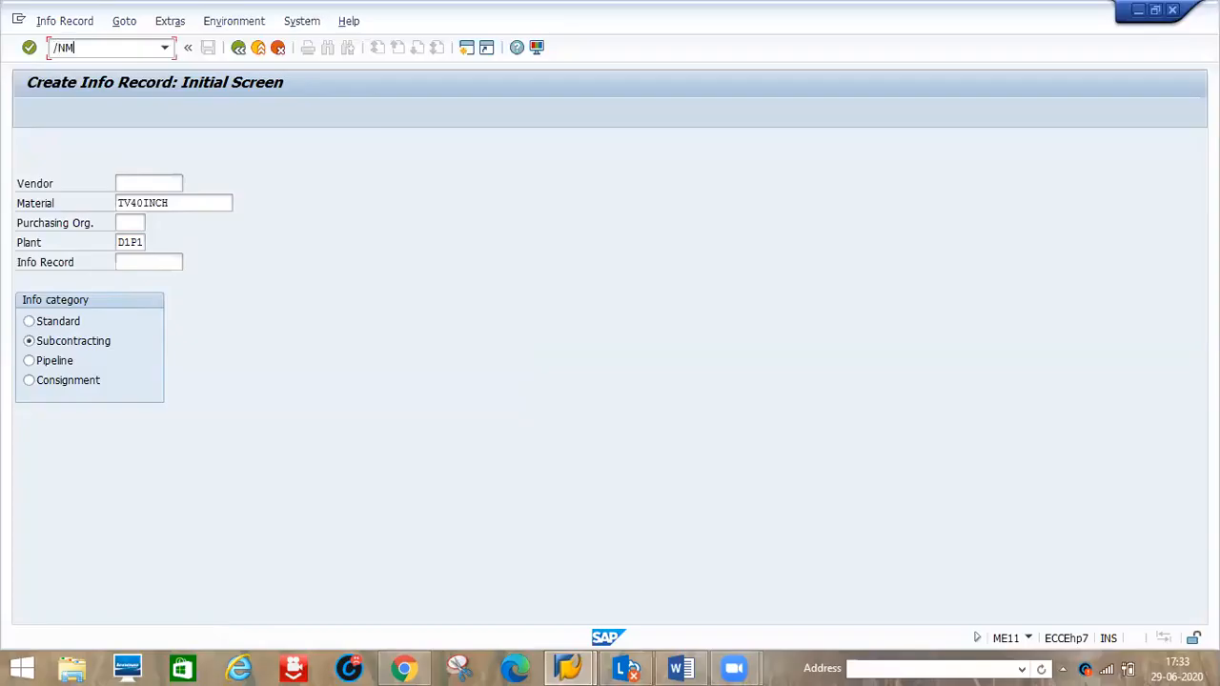
type("E21N")
key("Return")
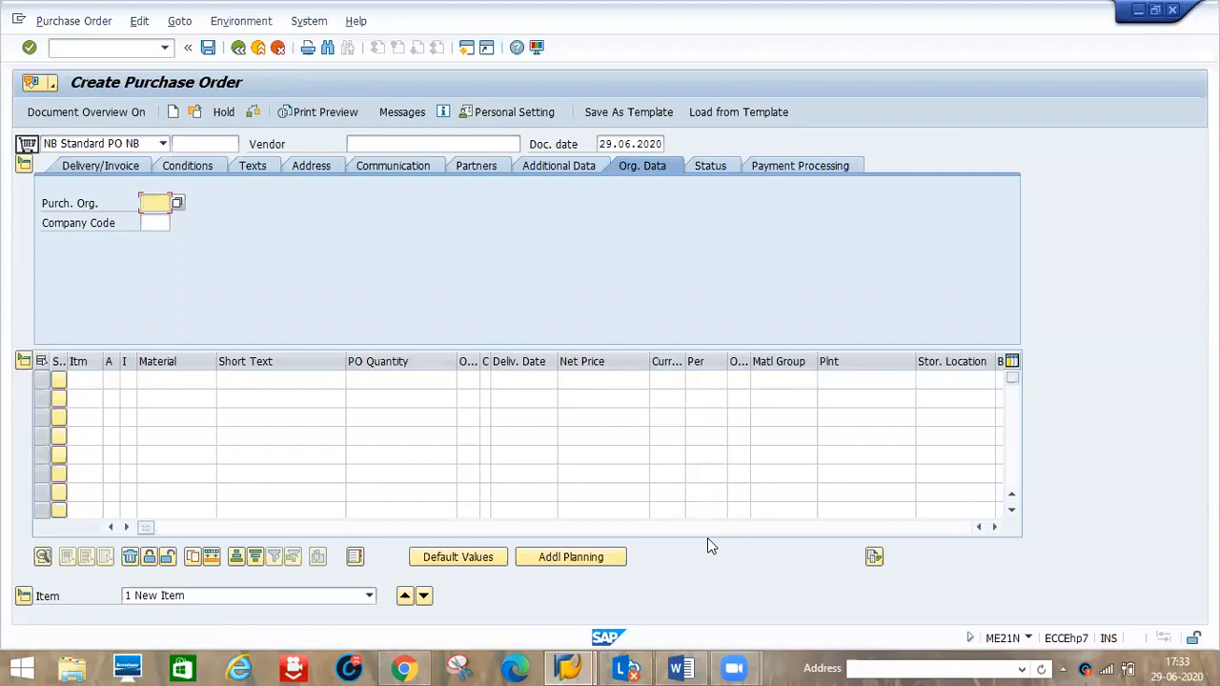
Step: Fill in the purchase order header with vendor D123, purchasing organization D123, purchasing group 001 and company code D123
left_click(389, 143)
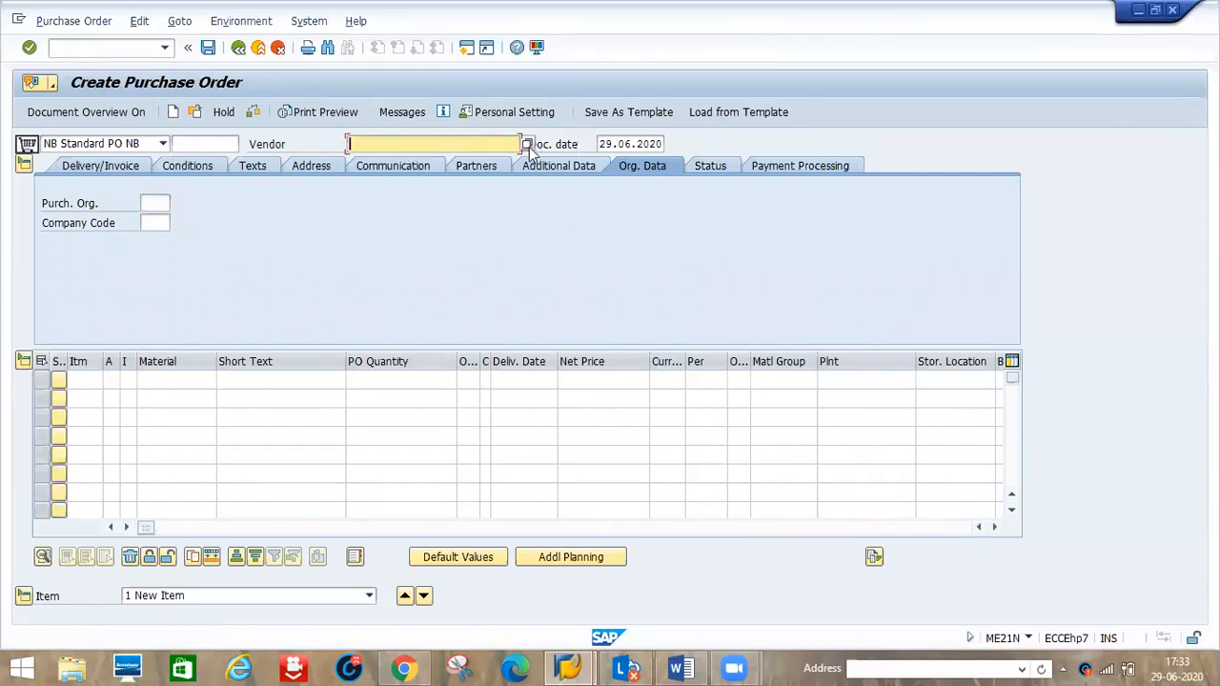
type("D123")
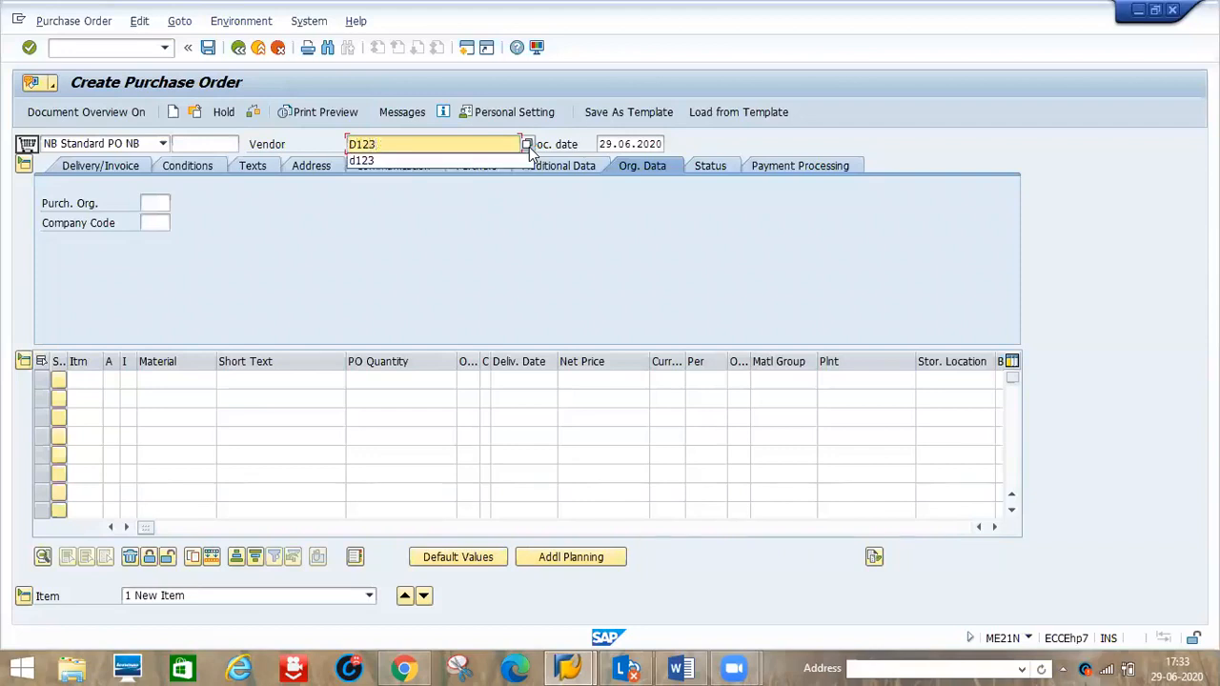
key("Return")
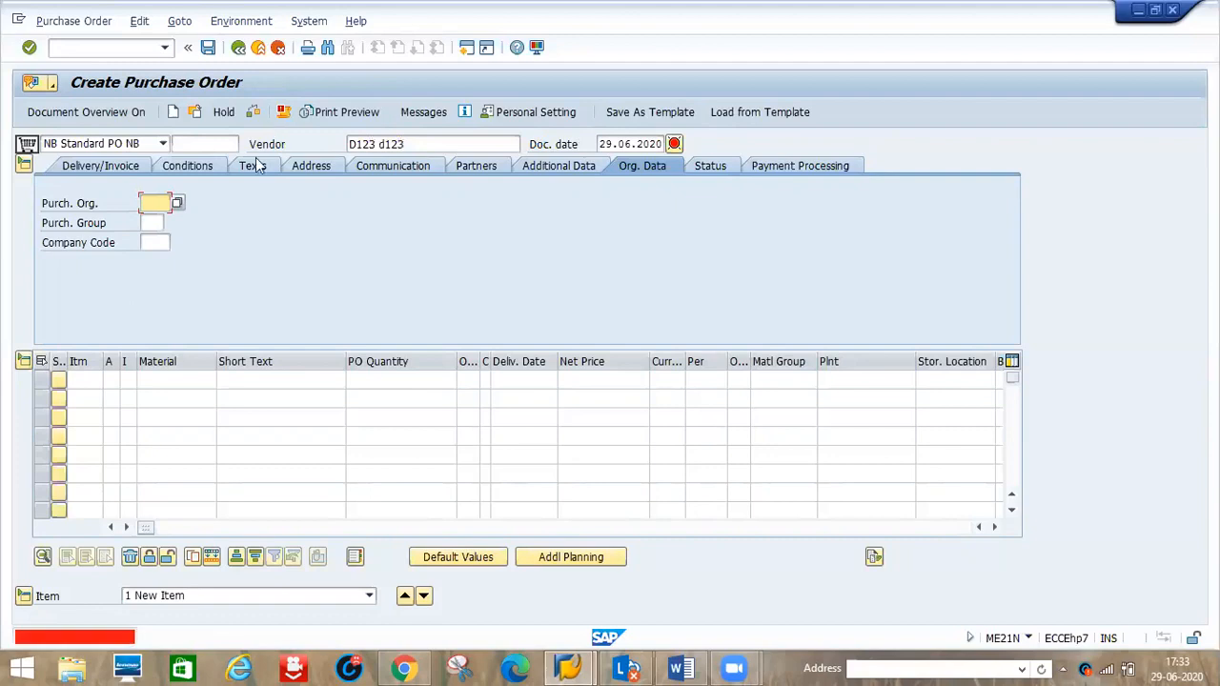
type("D123")
key("Tab")
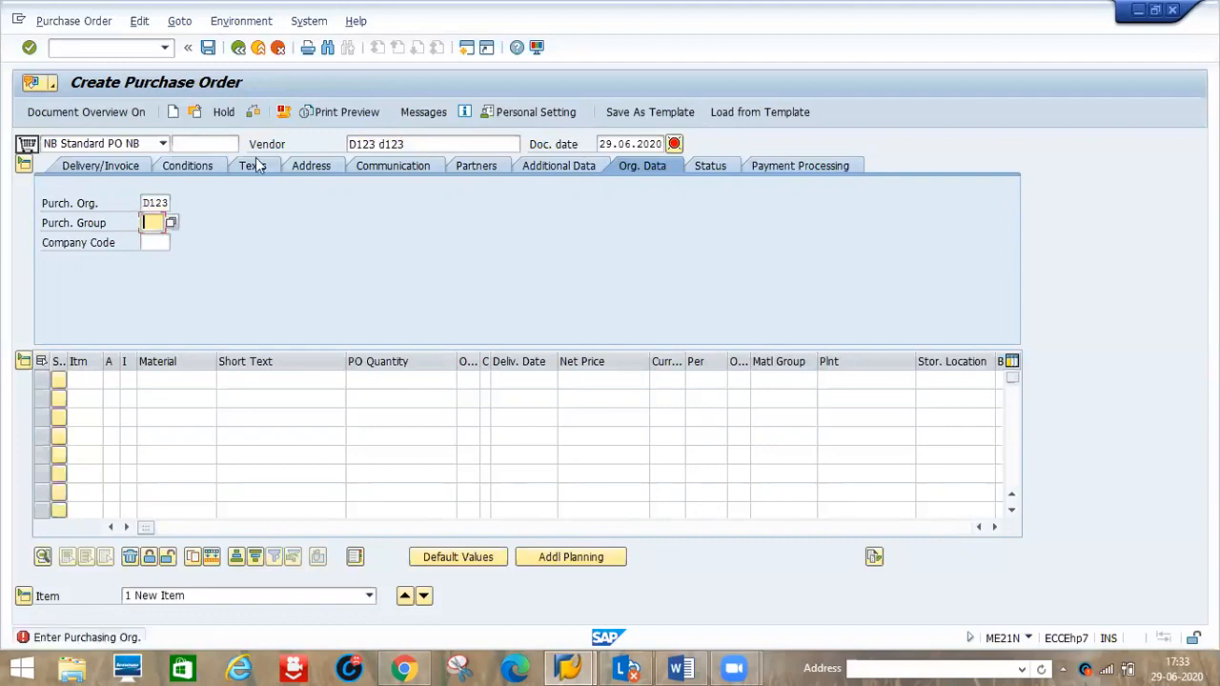
type("001")
key("Tab")
type("D123")
key("Tab")
Step: Set the item category of the first purchase order line to L, Subcontracting, from the list of possible values
key("Tab")
key("Tab")
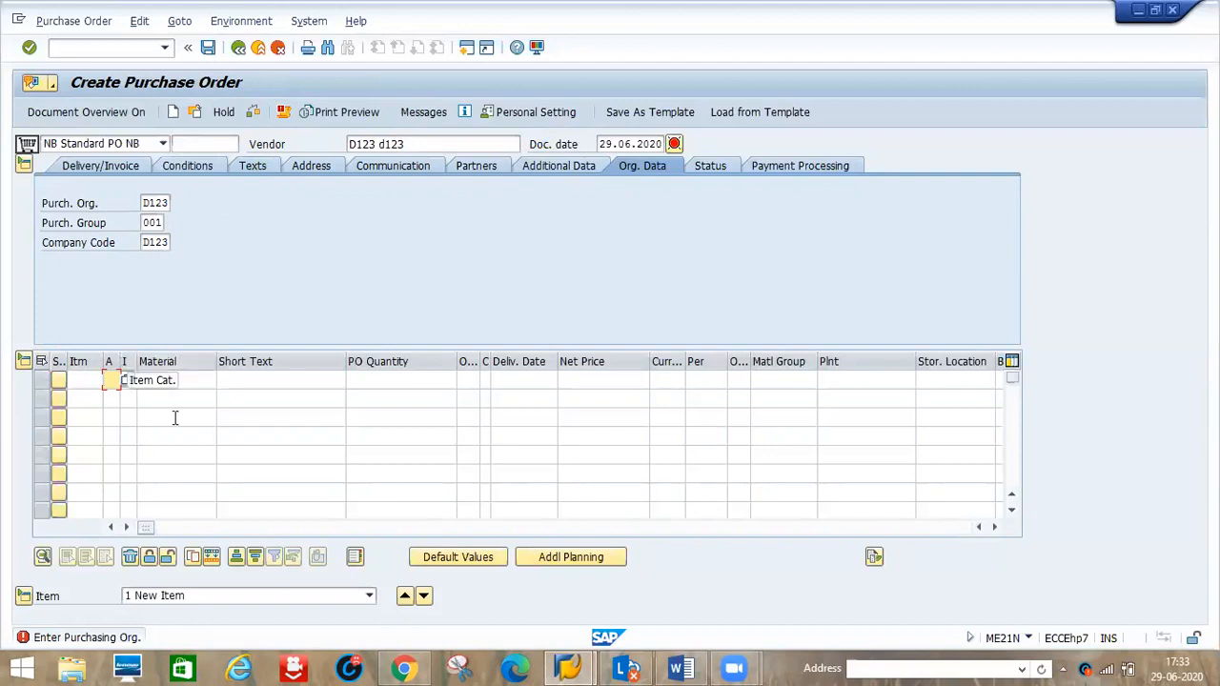
key("Tab")
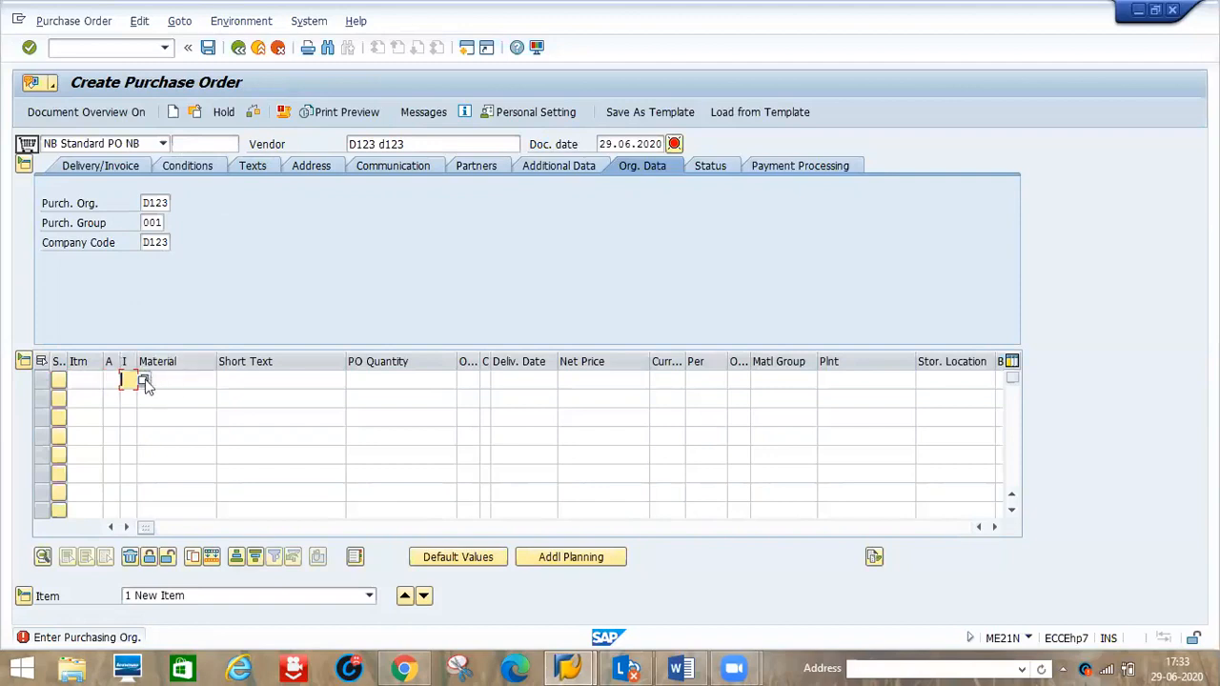
left_click(144, 380)
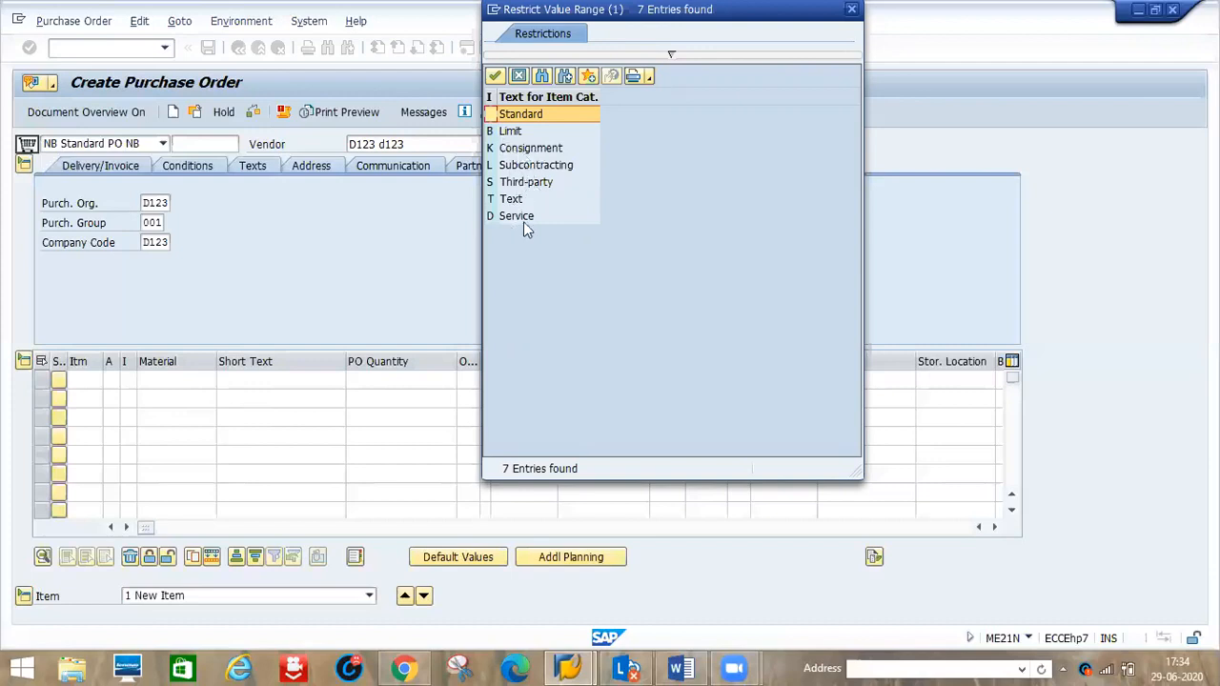
left_click(525, 168)
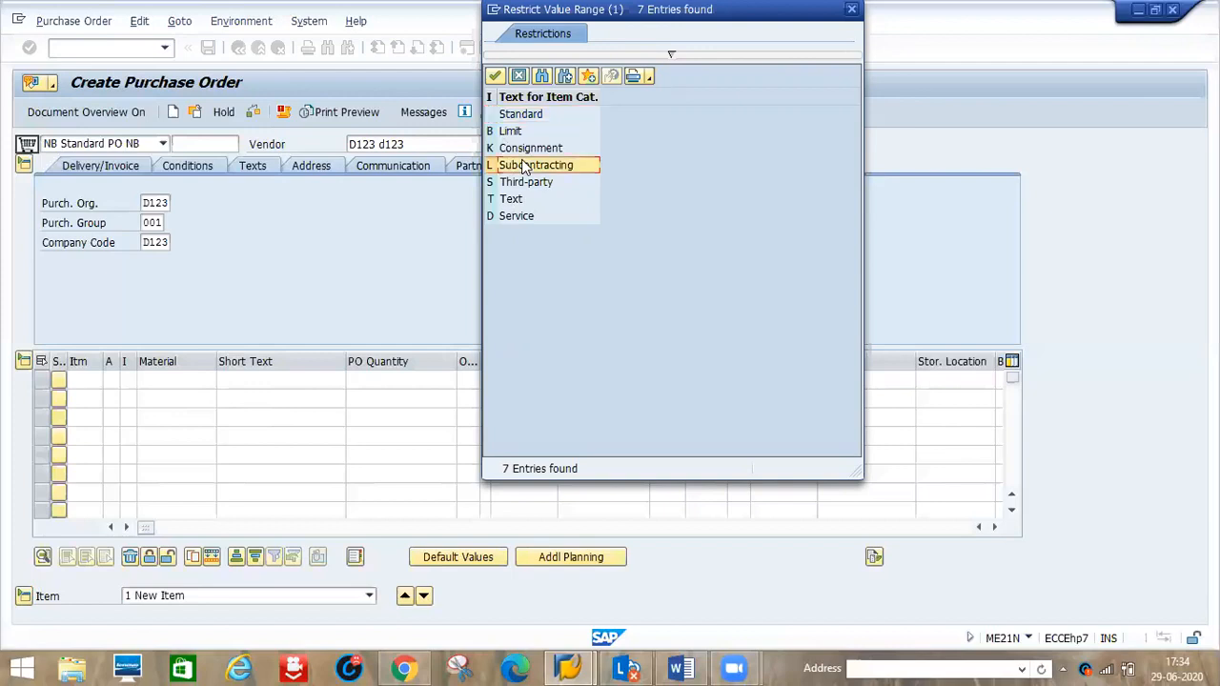
double_click(525, 168)
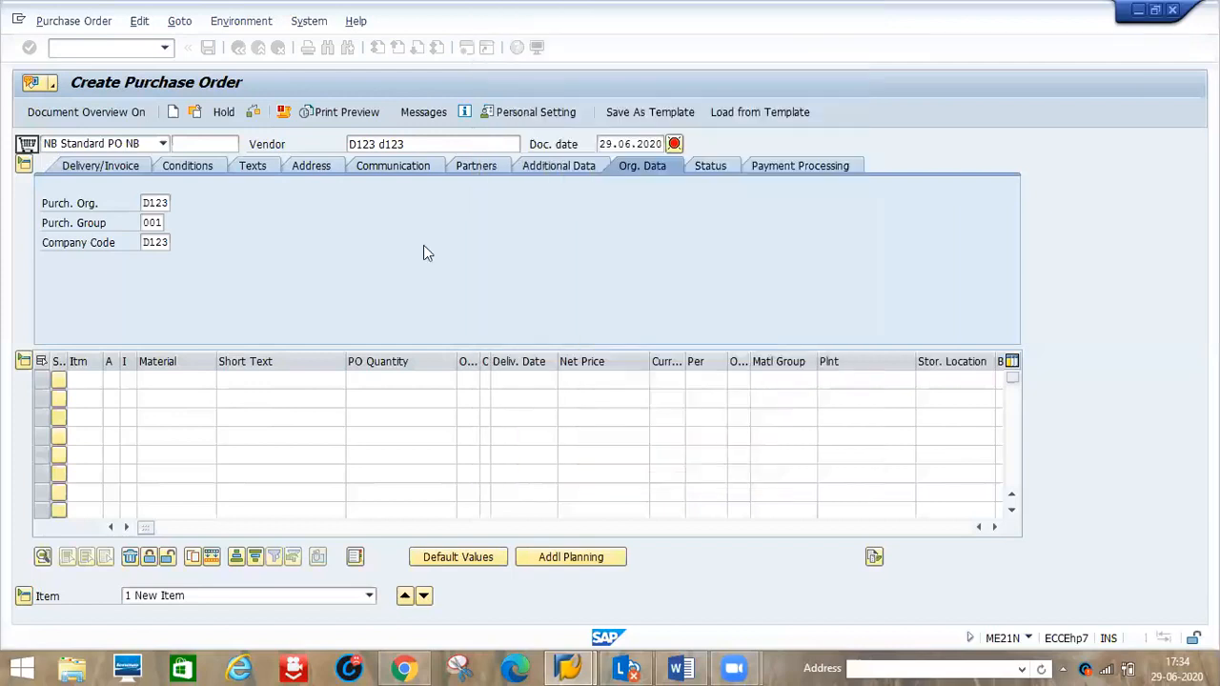
Step: Enter material TV40INCH, PO quantity 10 and delivery date 10072020 in the subcontracting item line
left_click(187, 385)
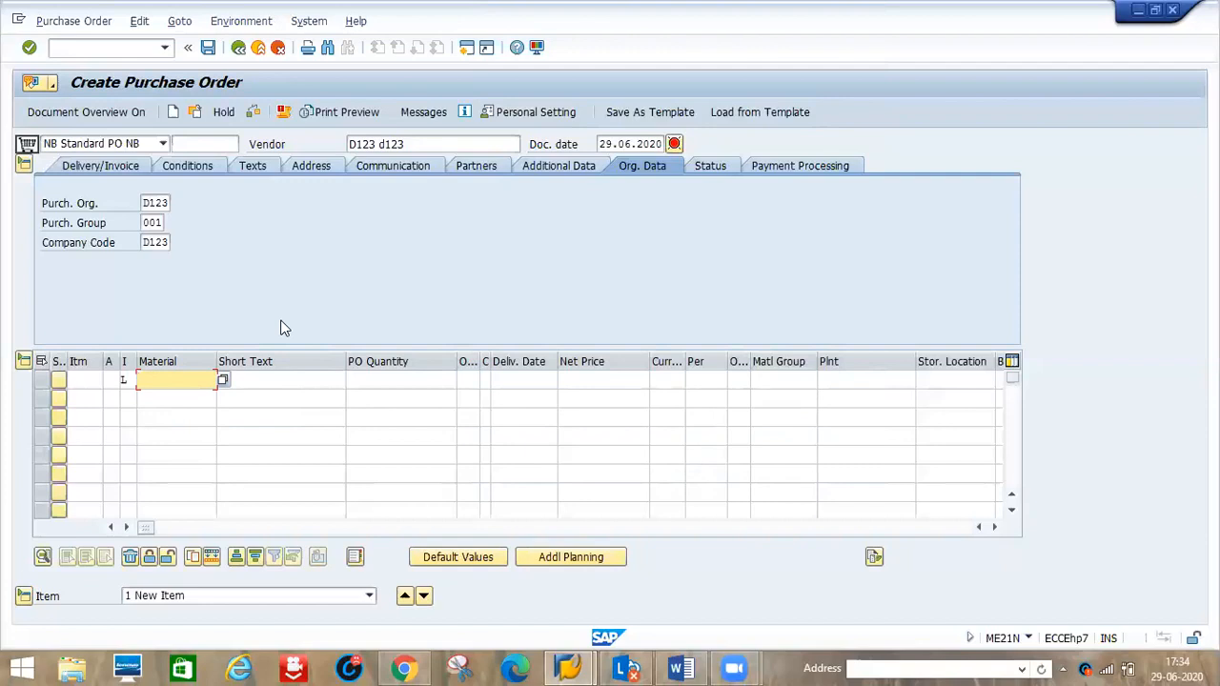
type("TV40INCH")
key("Tab")
key("Tab")
type("10")
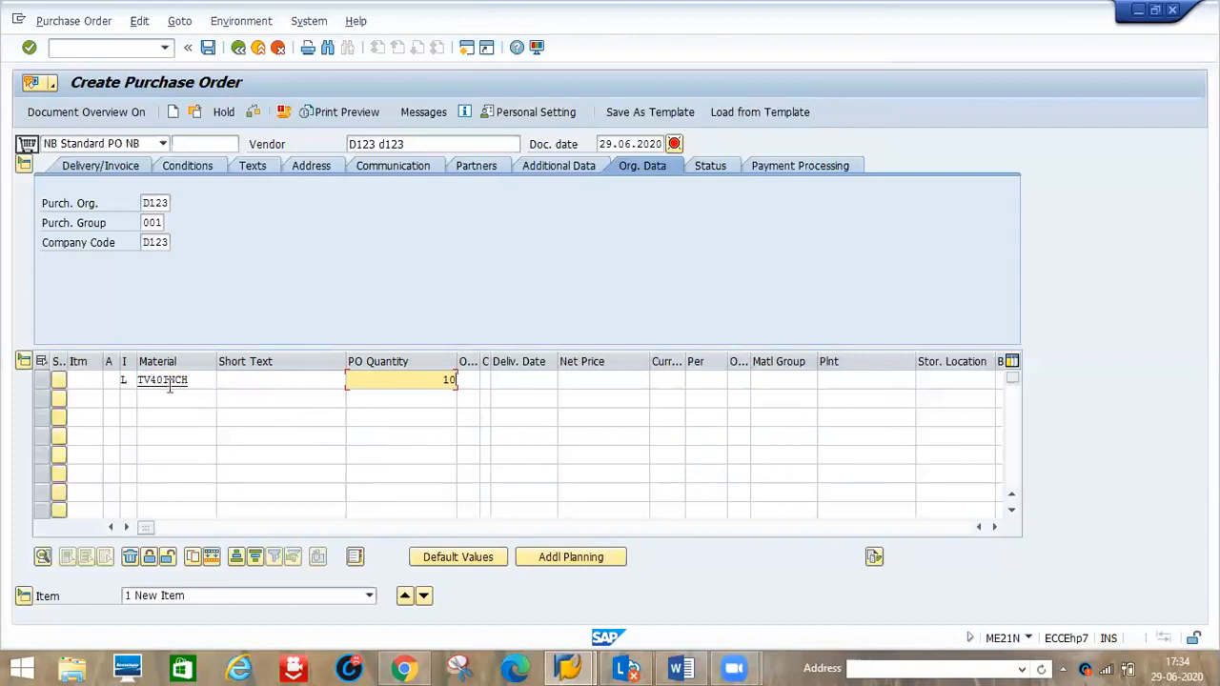
key("Tab")
key("Tab")
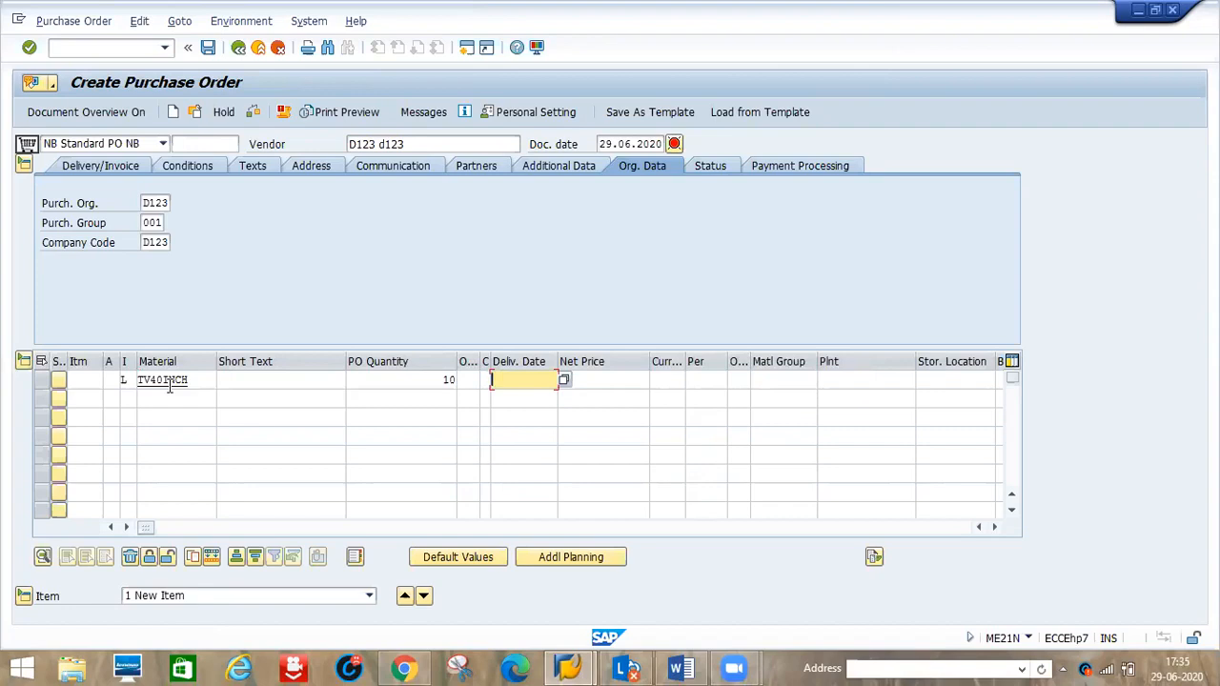
type("100")
key("Down")
key("Tab")
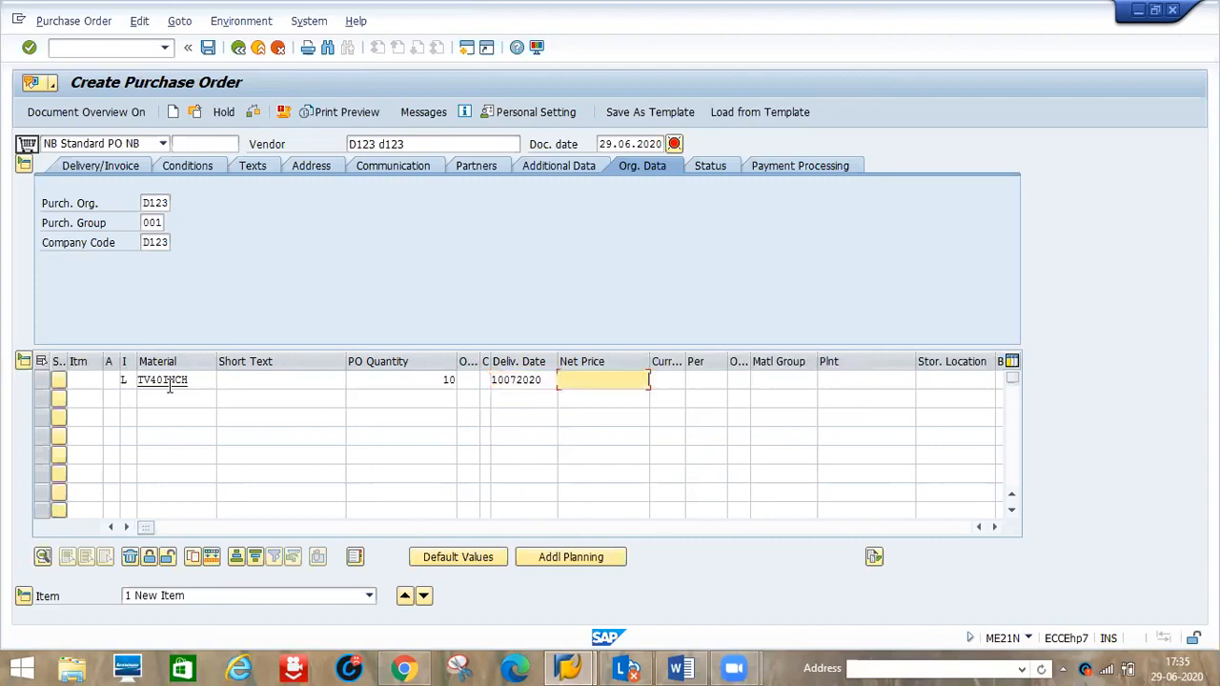
Step: Enter net price 40000, currency INR, plant D1P1 and storage location D1S1 for the TV40INCH item, and confirm the line
type("40000")
key("Tab")
type("INR")
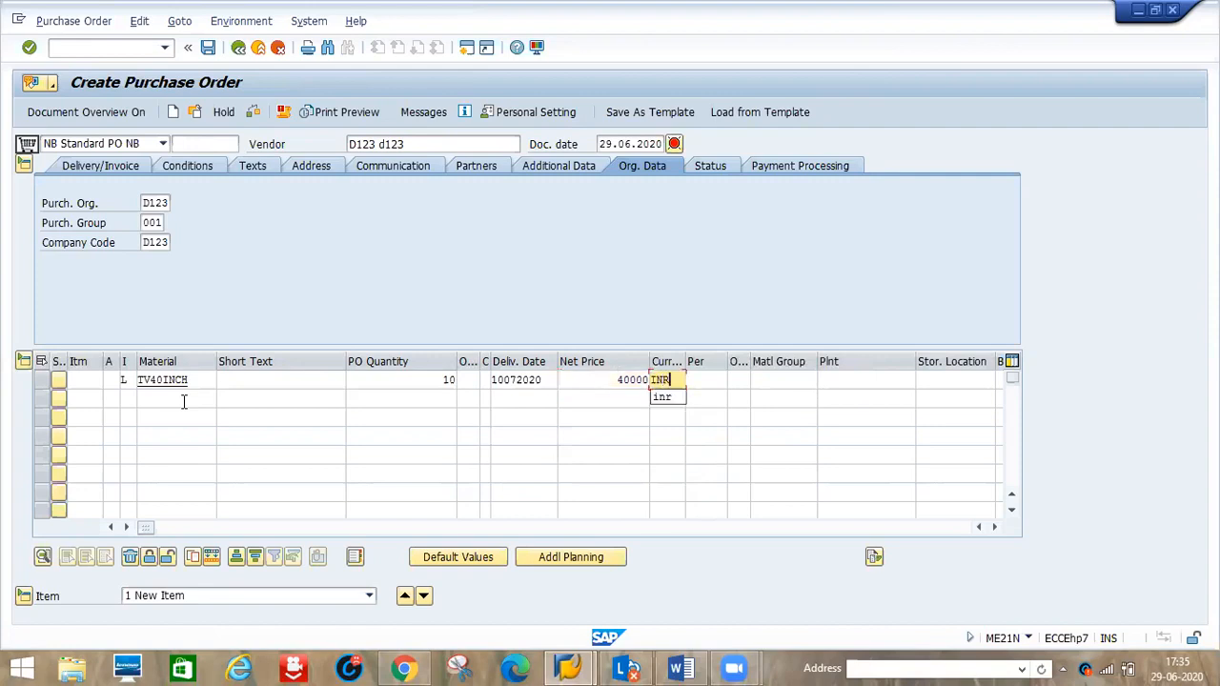
key("Tab")
key("Tab")
key("Tab")
key("Tab")
type("D")
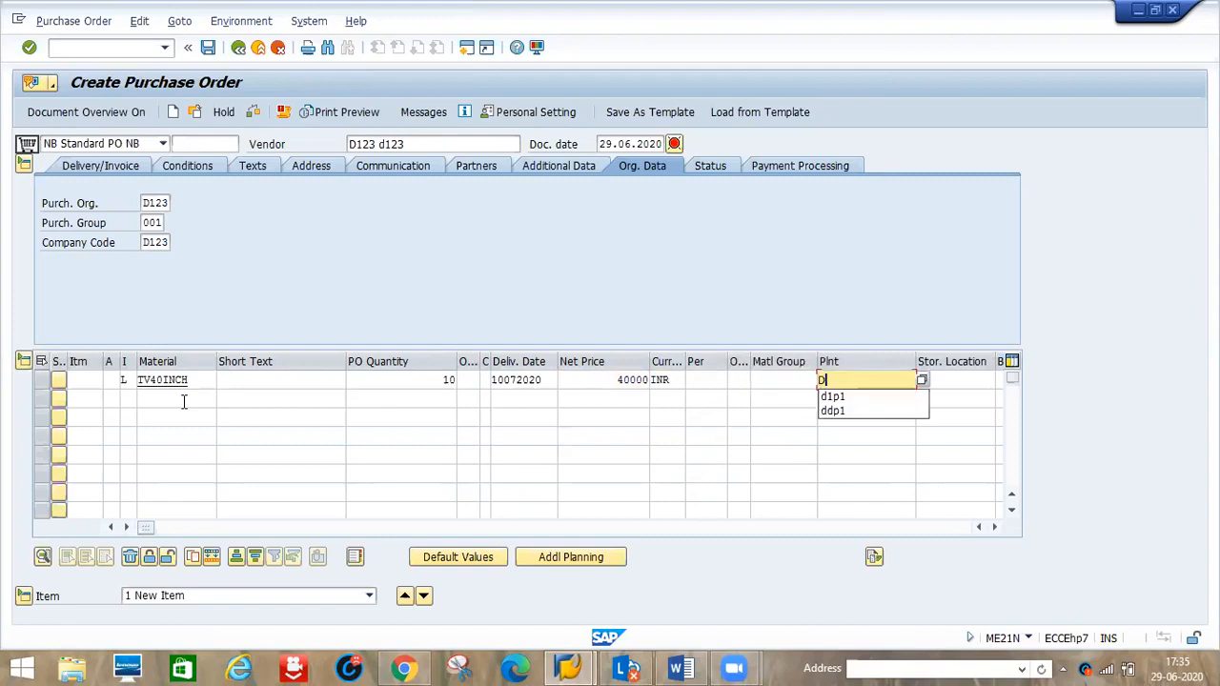
type("1P1P")
key("Tab")
type("D1S1")
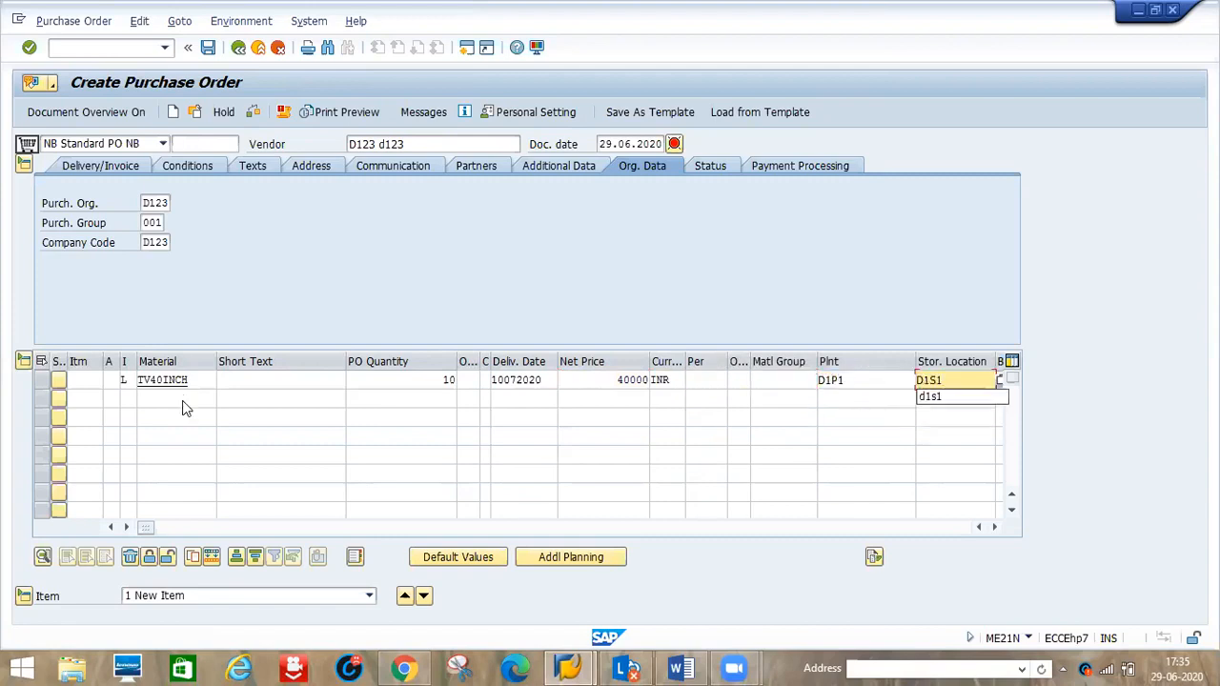
key("Return")
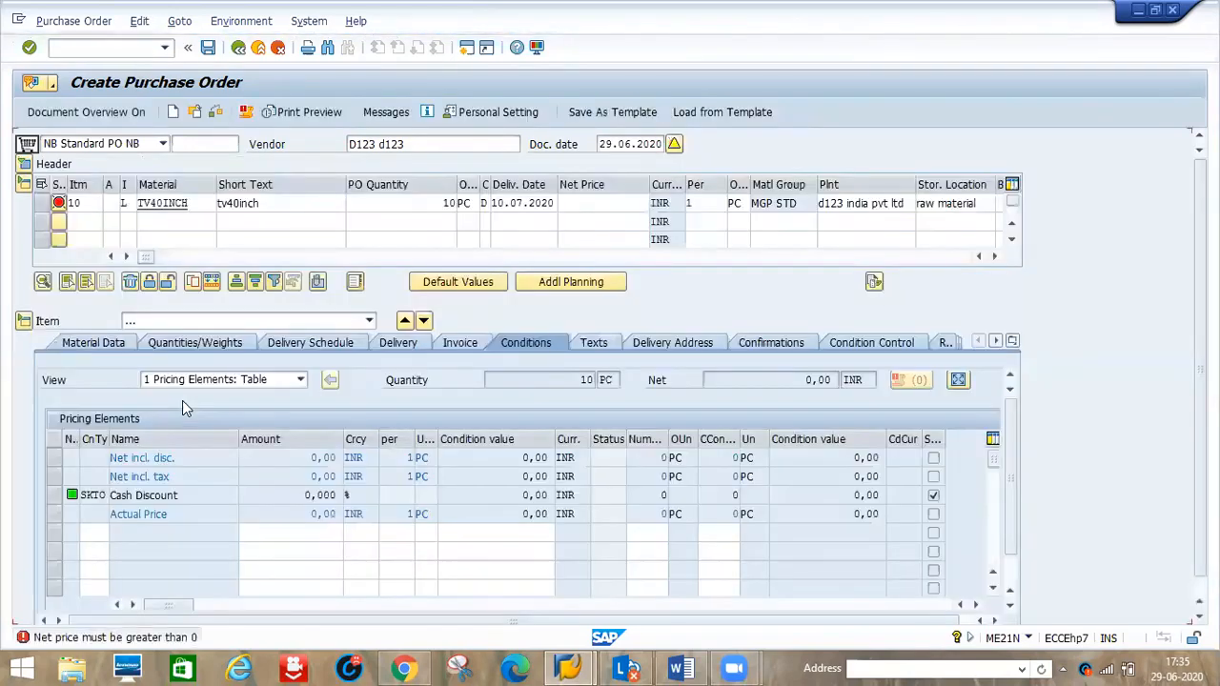
Step: Add pricing condition PB00 with amount 40000 to the TV40INCH item, and open the item's material data
left_click(93, 533)
type("PB00")
key("Tab")
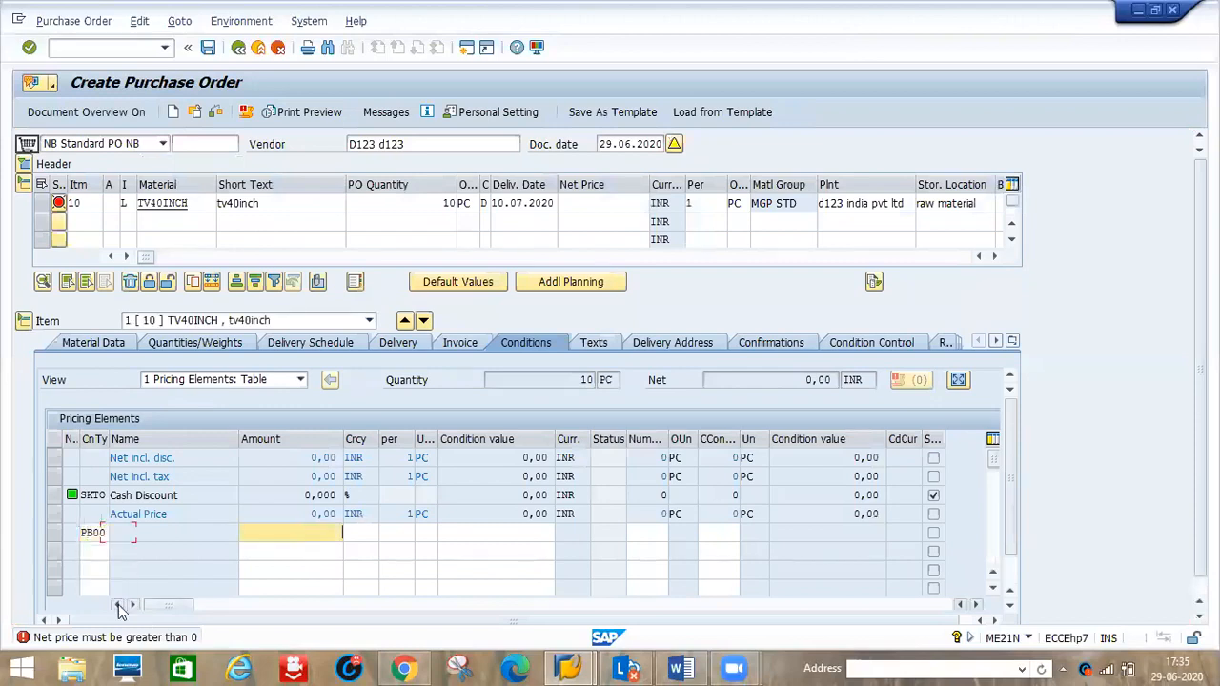
type("40.000")
key("Return")
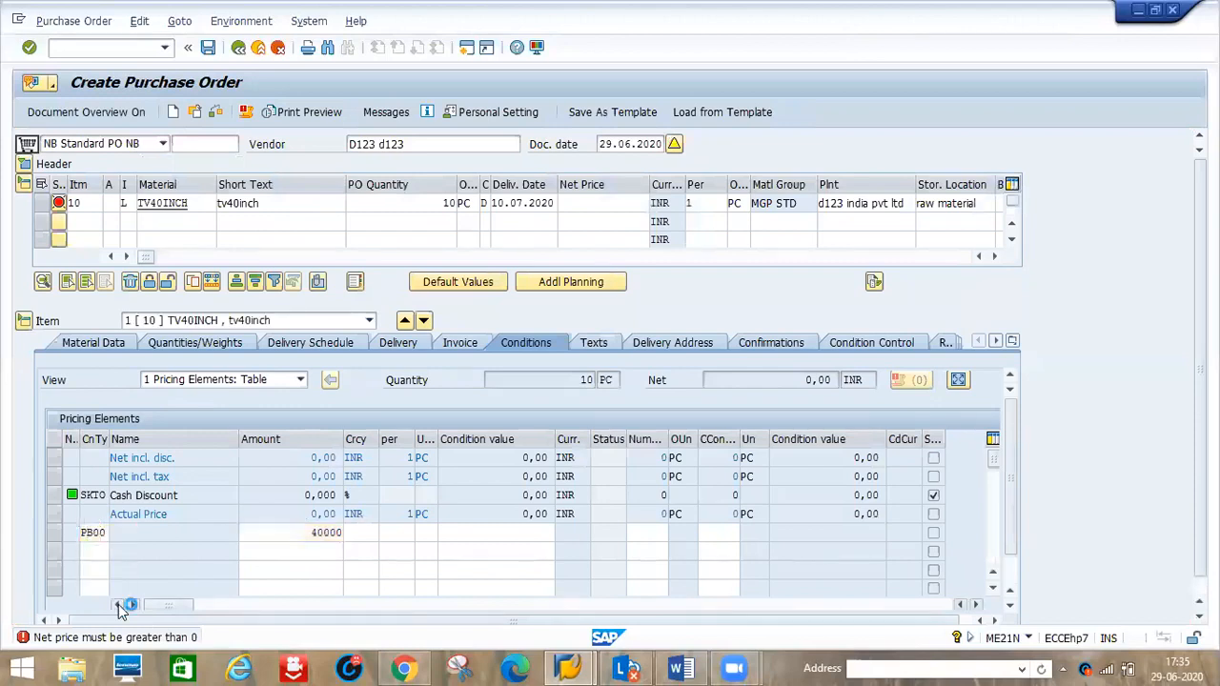
key("Return")
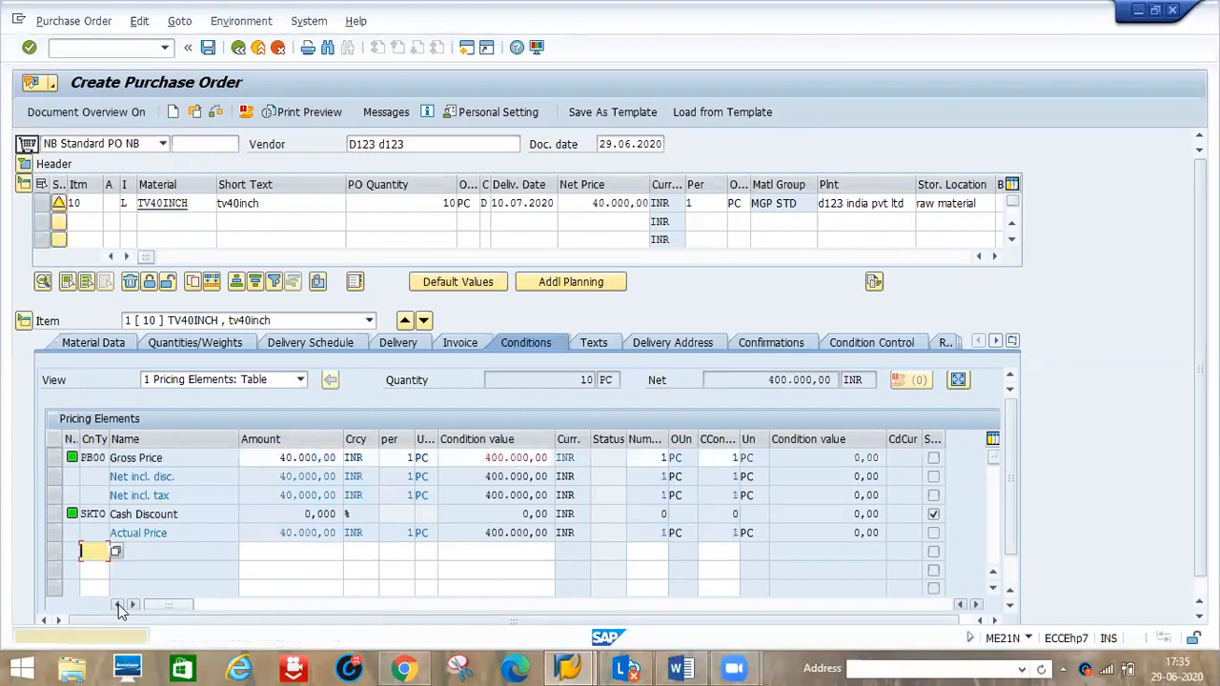
left_click(86, 342)
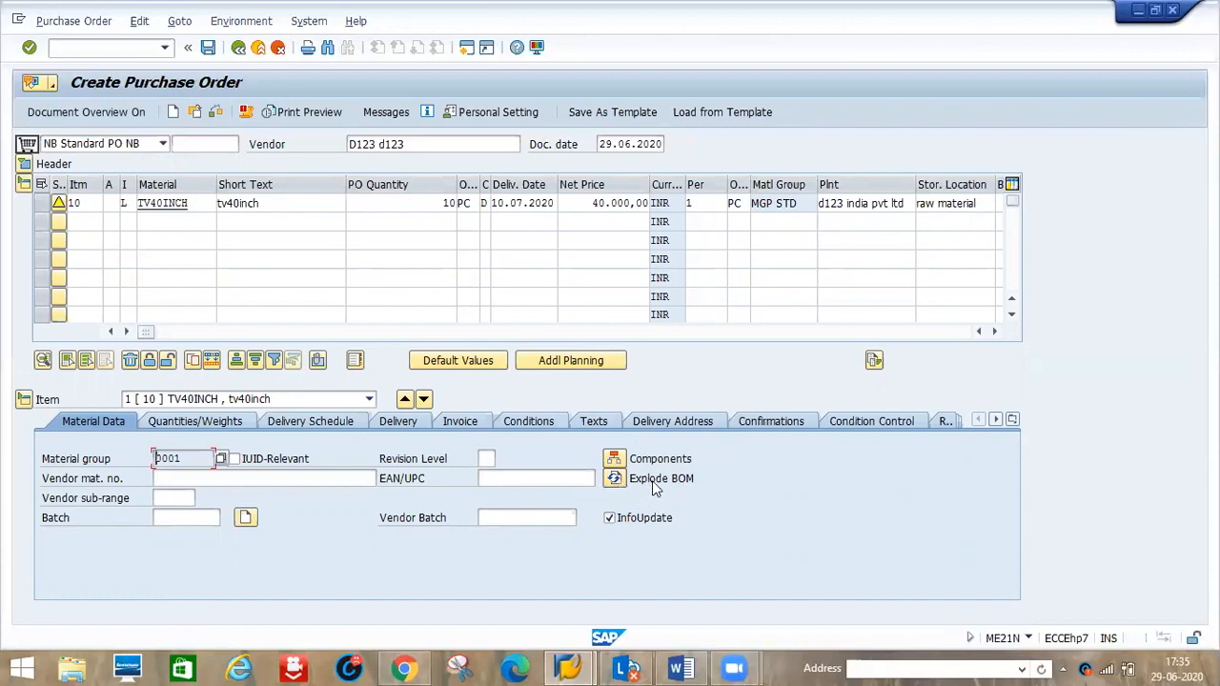
Step: Open a new SAP session and start a second purchase order with transaction ME21N
left_click(468, 51)
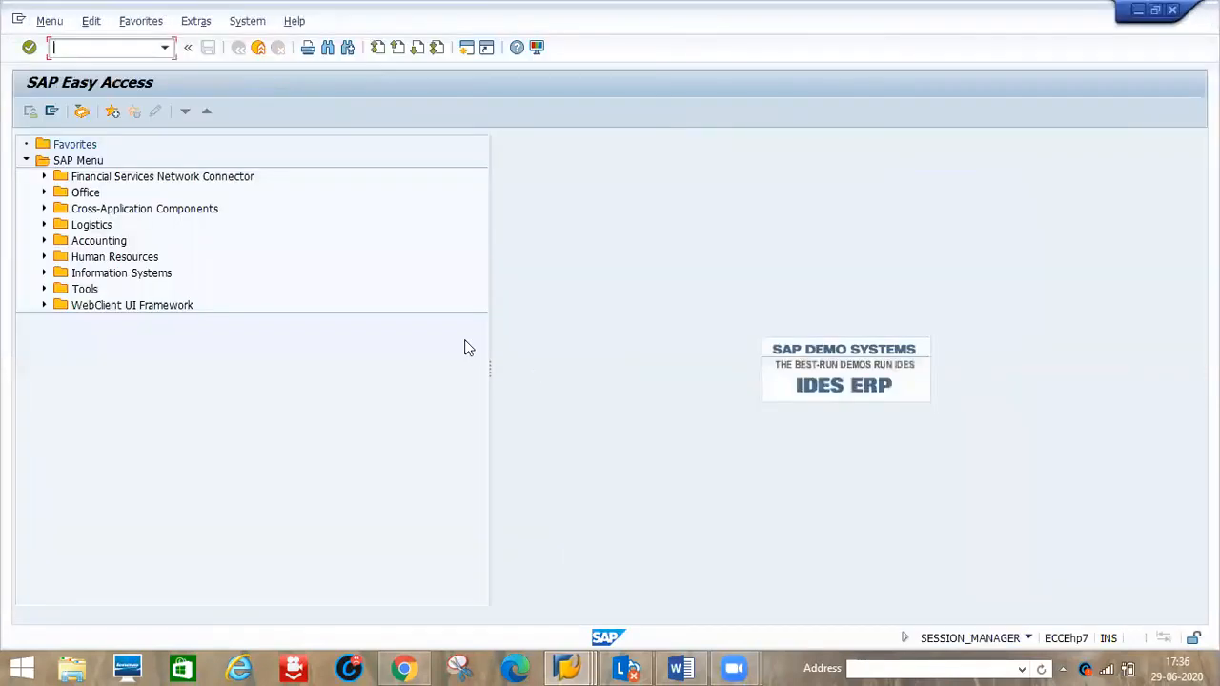
type("/NME21N")
key("Return")
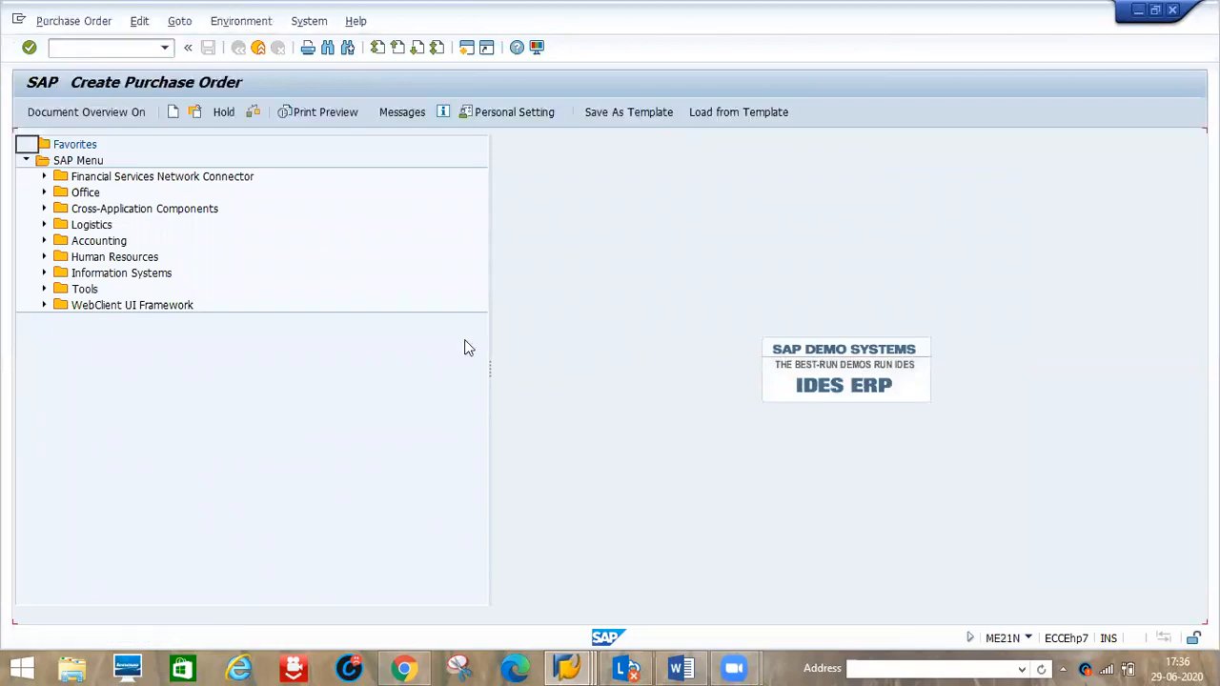
key("Tab")
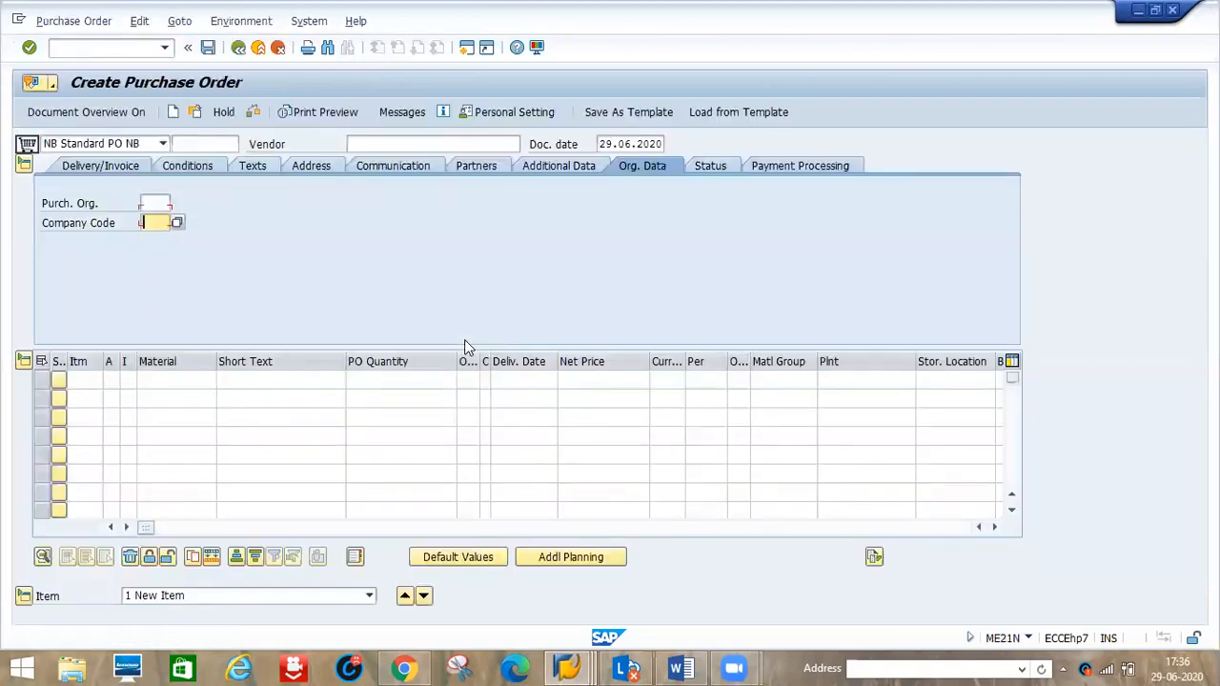
Step: Fill in the second purchase order's header with vendor BLRVENDOR2, purchasing organization D123, purchasing group 001 and company code D123
left_click(354, 142)
key("Down")
key("Down")
key("Return")
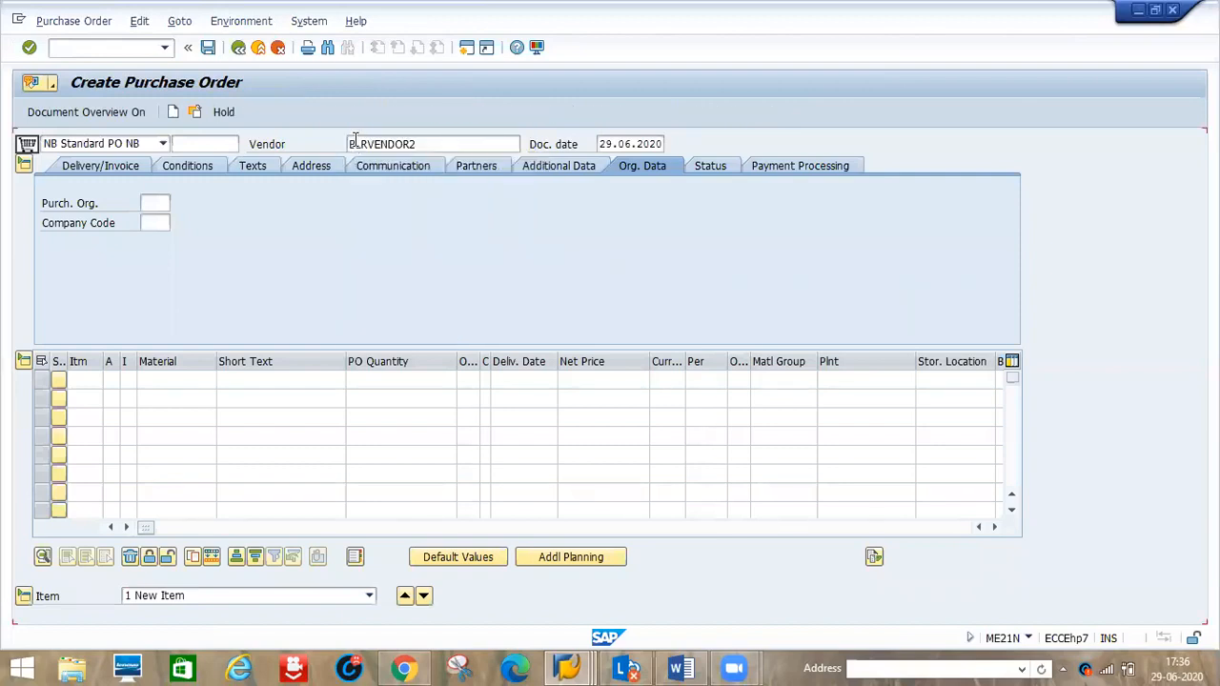
type("D123")
key("Tab")
type("001")
key("Tab")
type("D123")
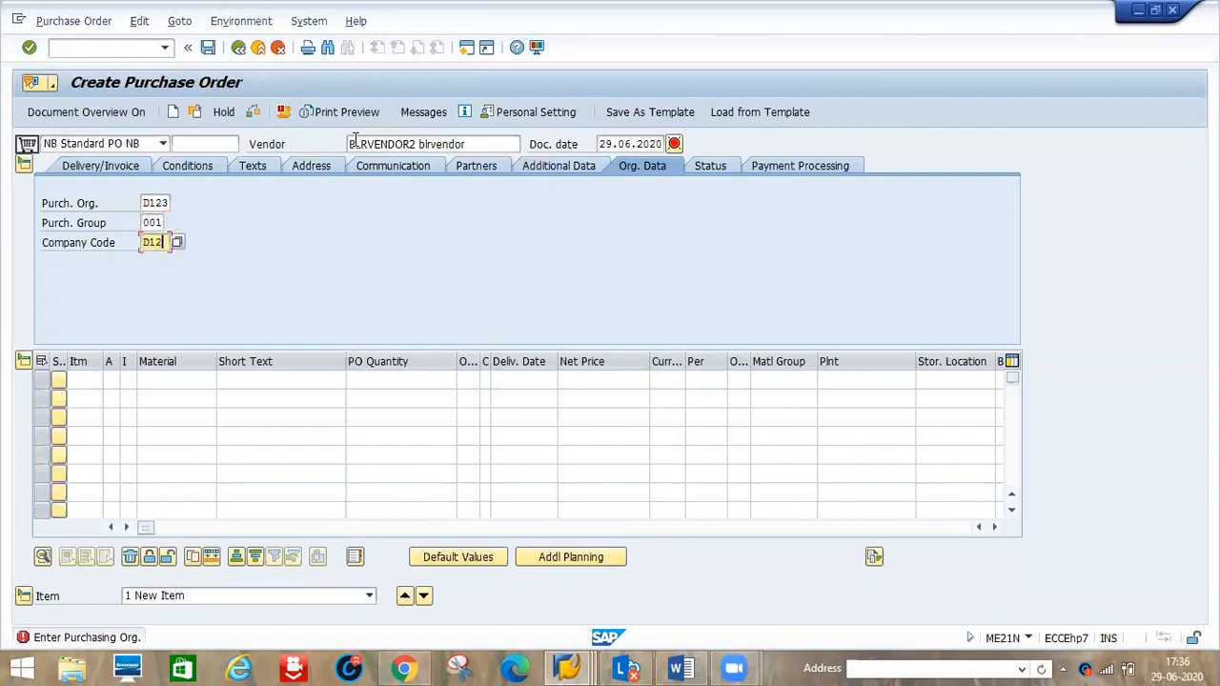
Step: Enter material TV40INCH, PO quantity 4 and delivery date 10072020 in the first line, leaving the item category blank
key("Tab")
key("Tab")
key("Tab")
key("Tab")
key("space")
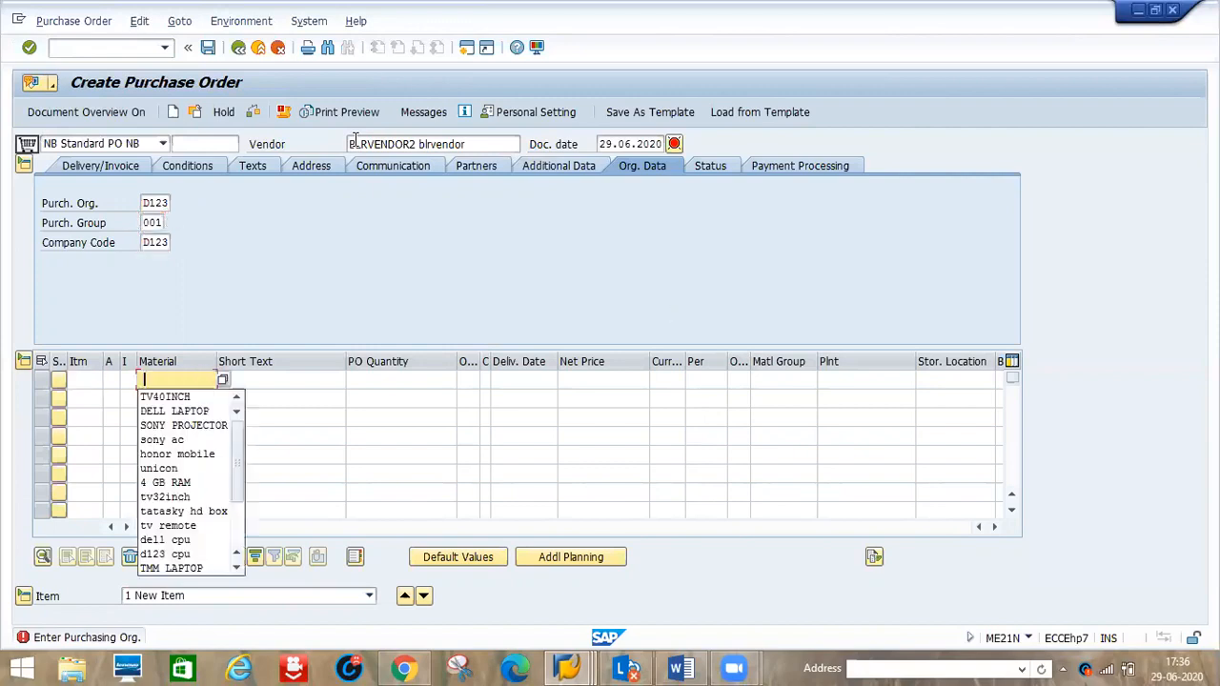
key("Down")
key("Tab")
key("Tab")
key("Tab")
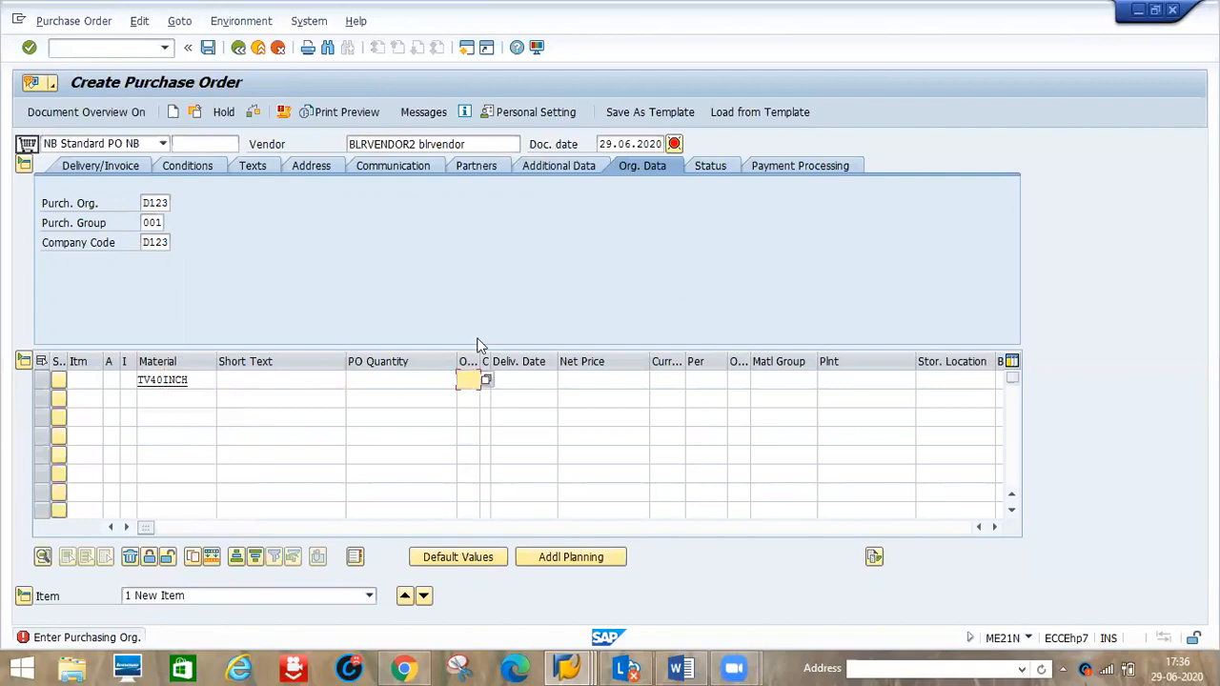
left_click(423, 378)
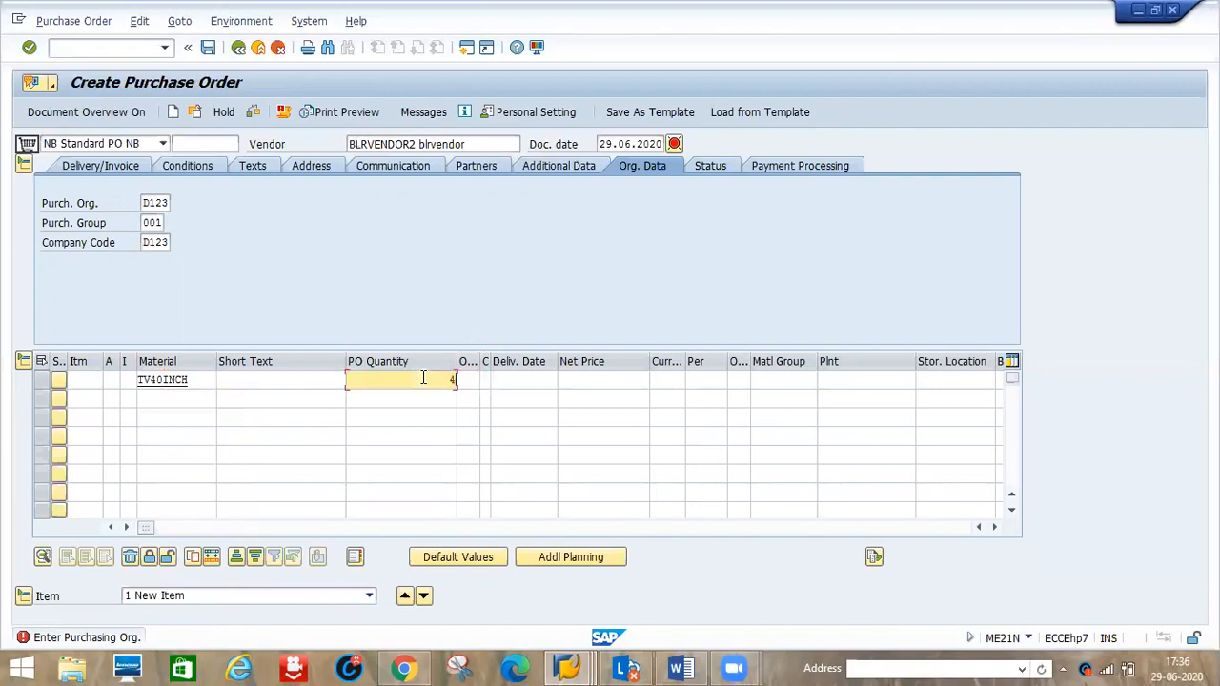
key("Tab")
key("Tab")
key("Tab")
key("space")
key("Down")
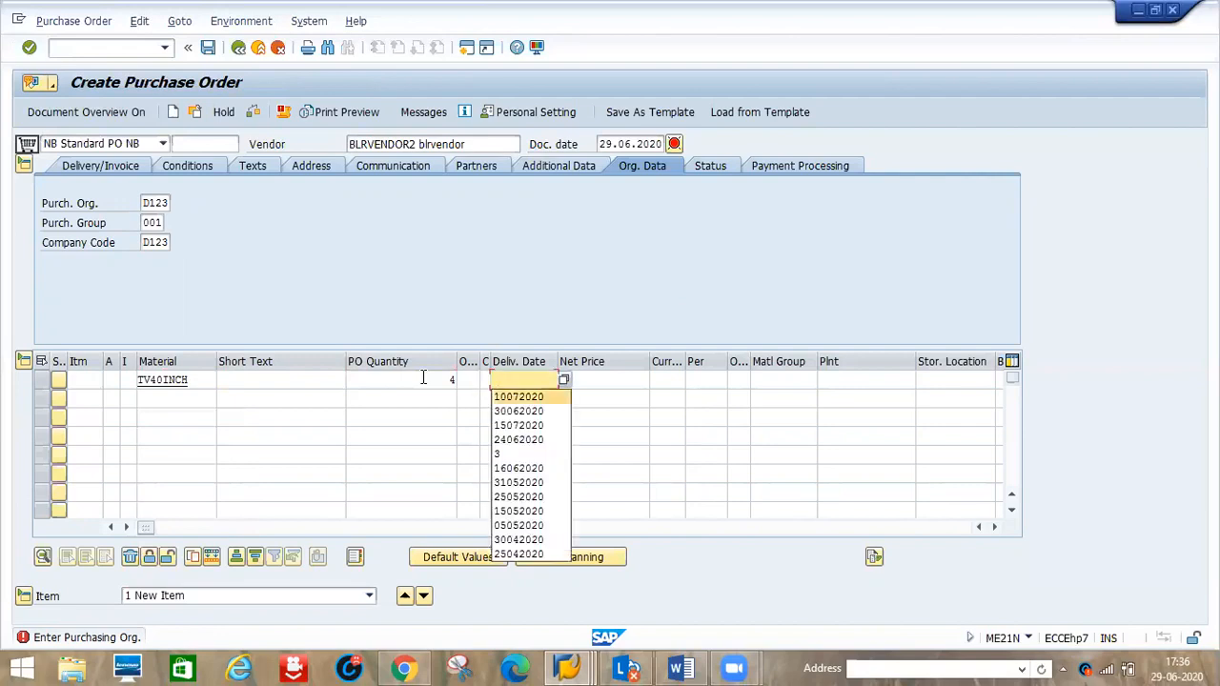
Step: Enter net price 40000, currency INR, plant d123 india pvt ltd and storage location raw material, confirm the line and open its material data
key("Tab")
key("space")
key("Down")
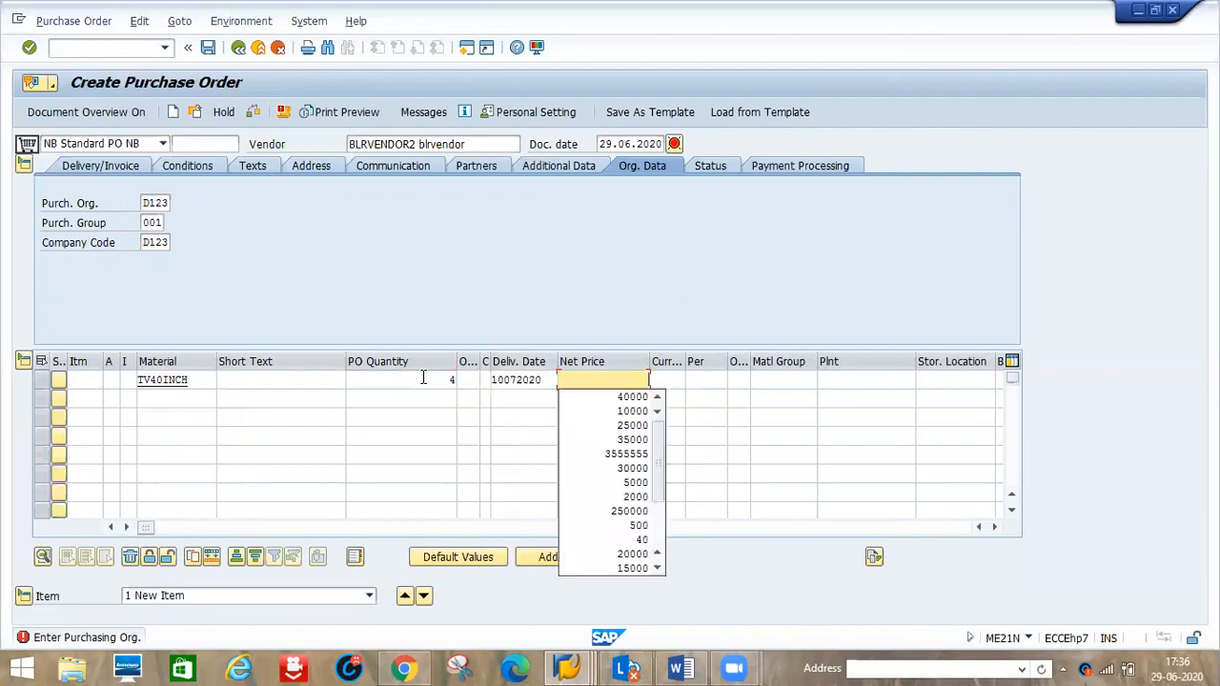
key("Return")
key("Tab")
type("INR")
key("Tab")
key("Tab")
key("Tab")
key("Tab")
key("space")
key("Down")
key("Return")
key("Tab")
key("space")
key("Down")
key("Return")
key("Return")
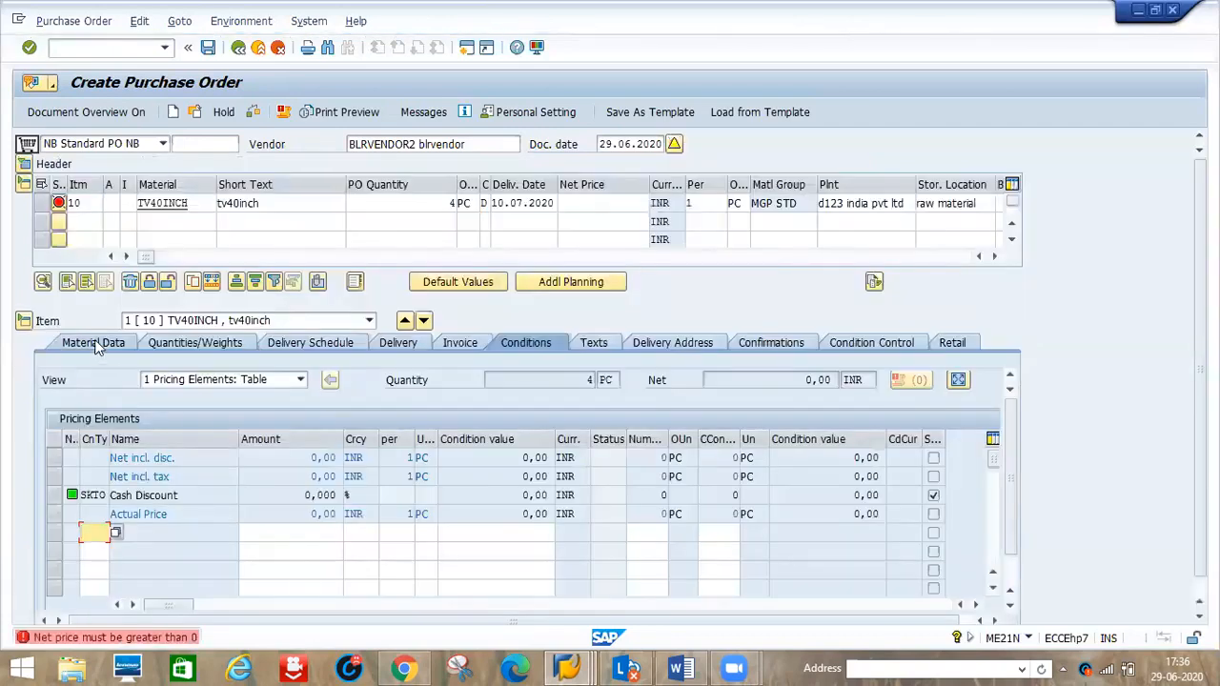
left_click(95, 348)
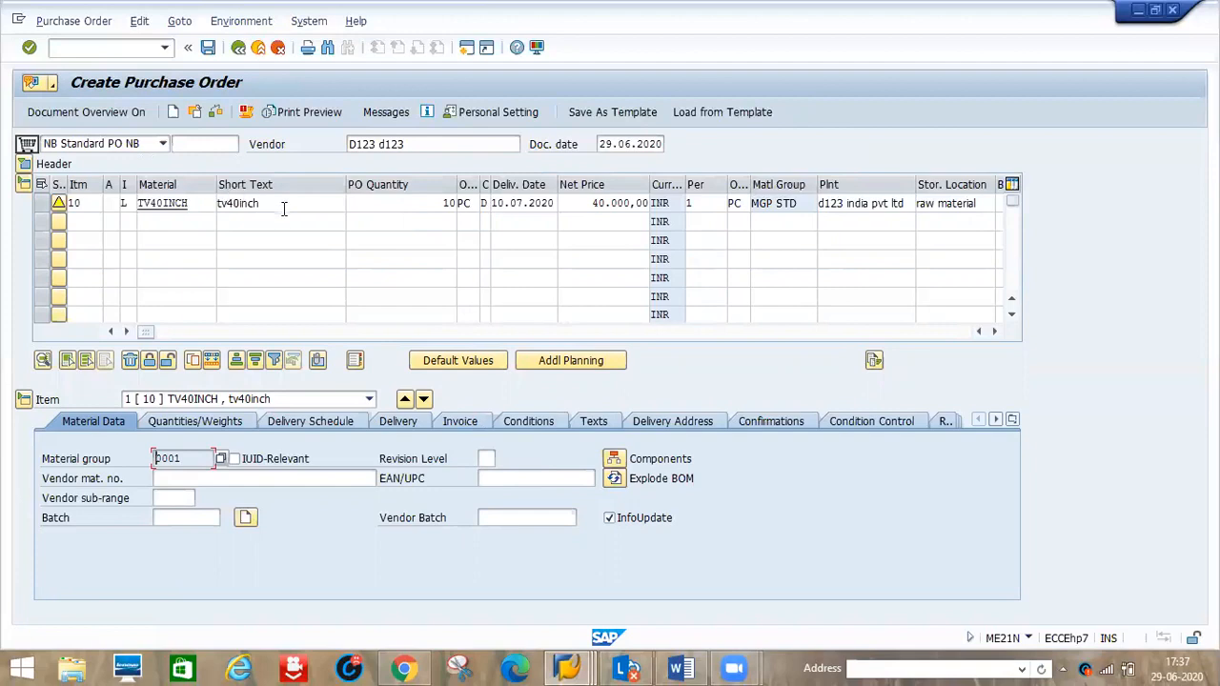
Step: Explode the BOM of the subcontracting TV40INCH item and review its component list against the BOM Creation step in the Word document
left_click(613, 481)
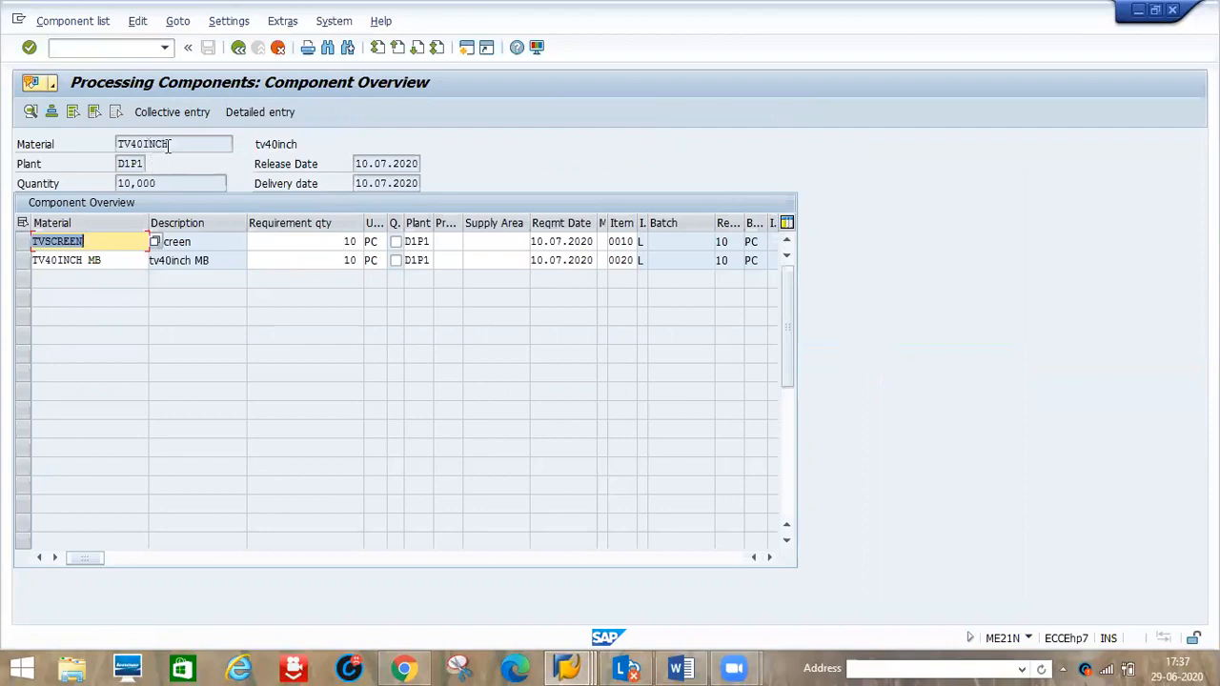
left_click(284, 241)
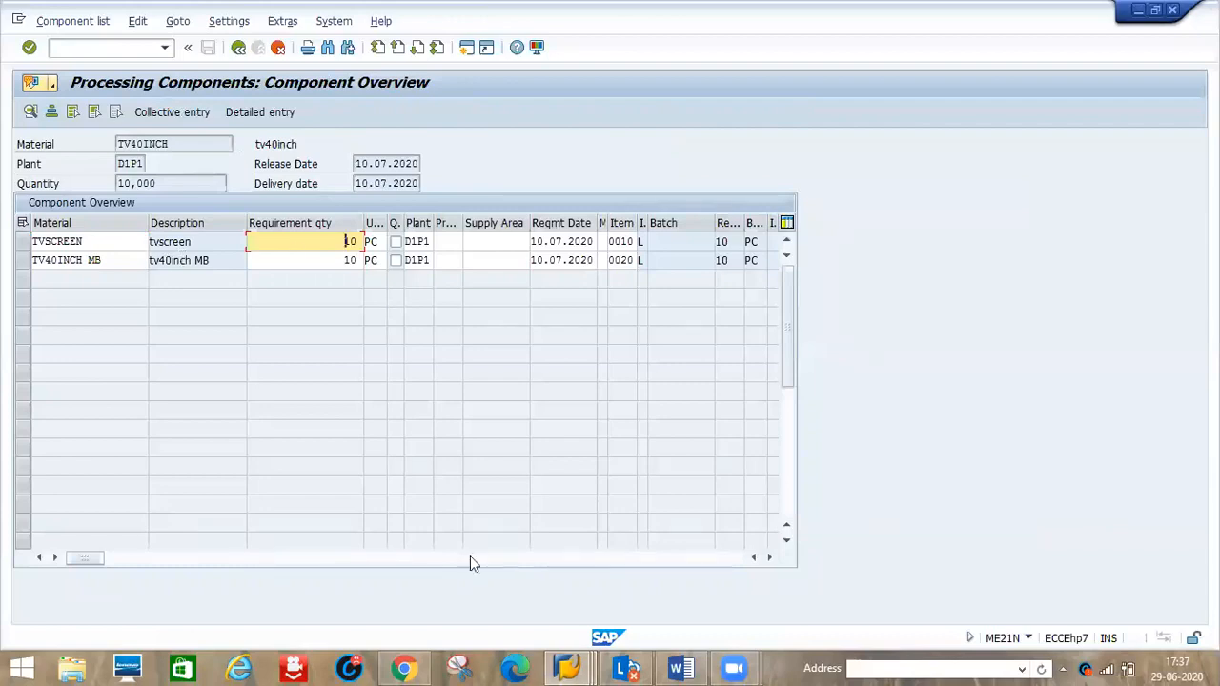
left_click(678, 667)
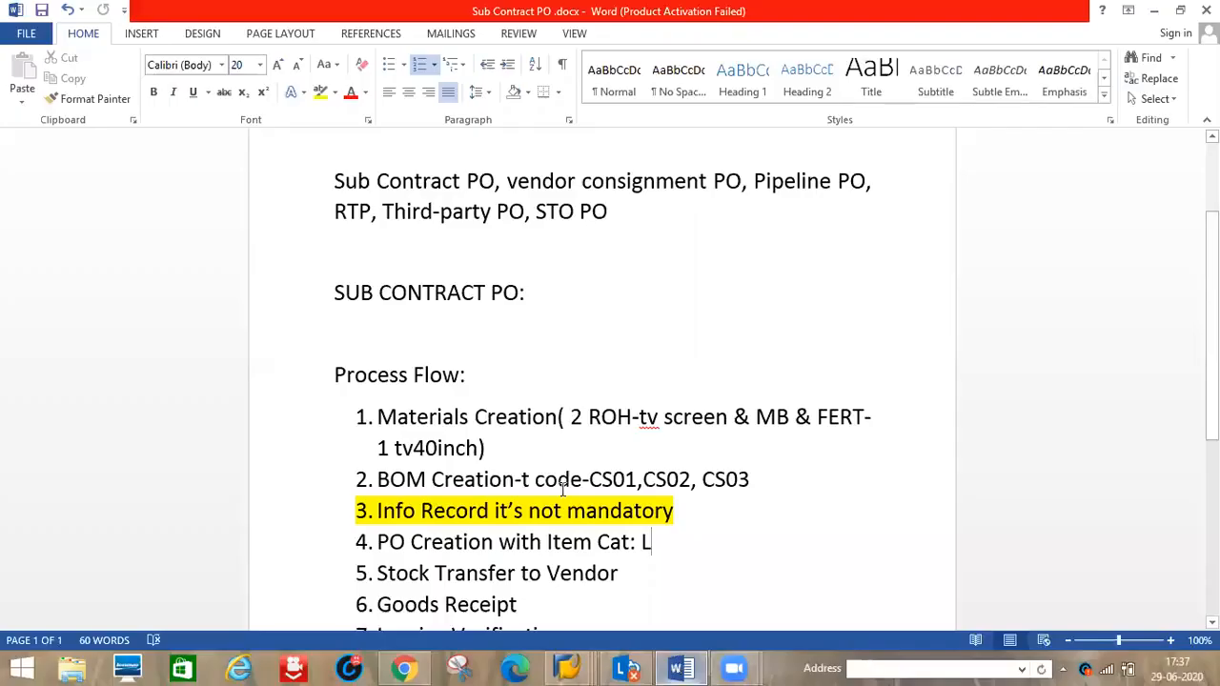
left_click_drag(378, 479, 495, 486)
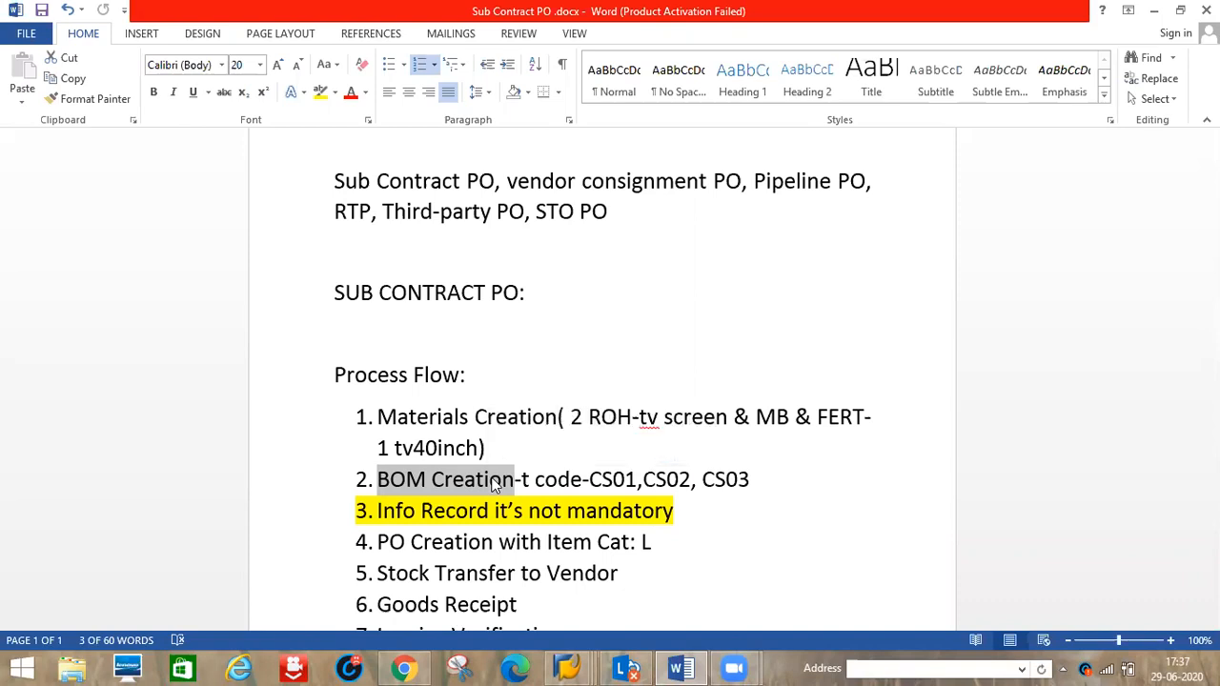
key("alt+Tab")
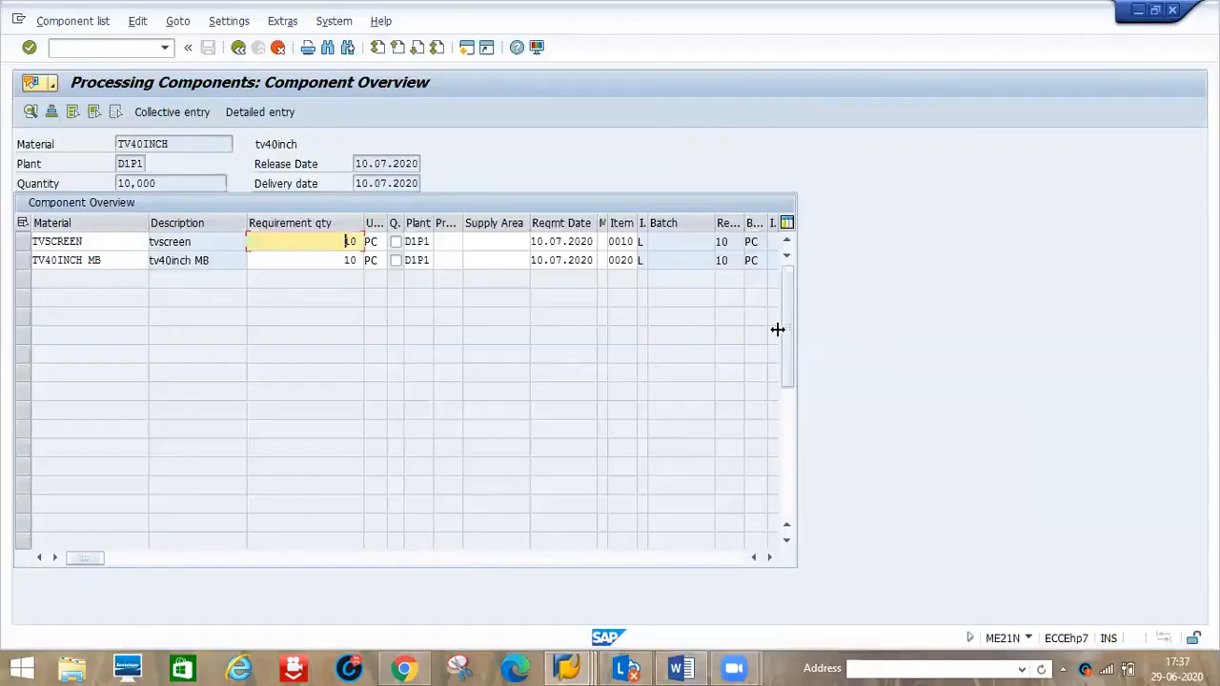
left_click_drag(784, 331, 784, 490)
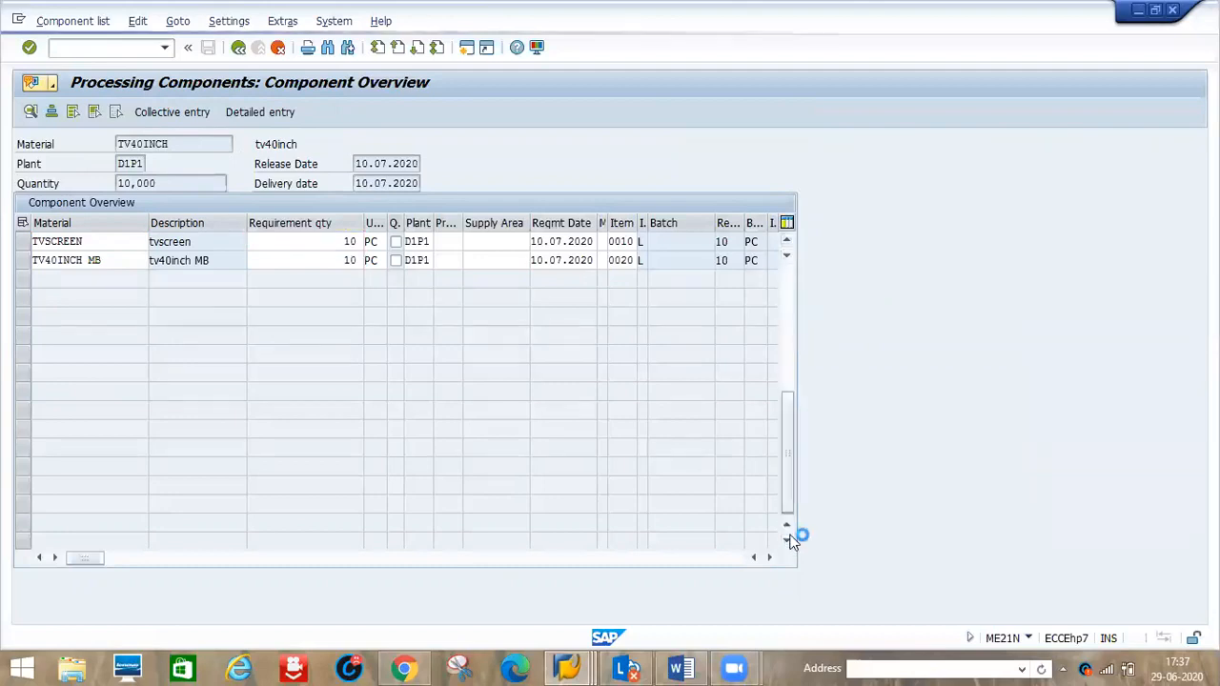
left_click(238, 48)
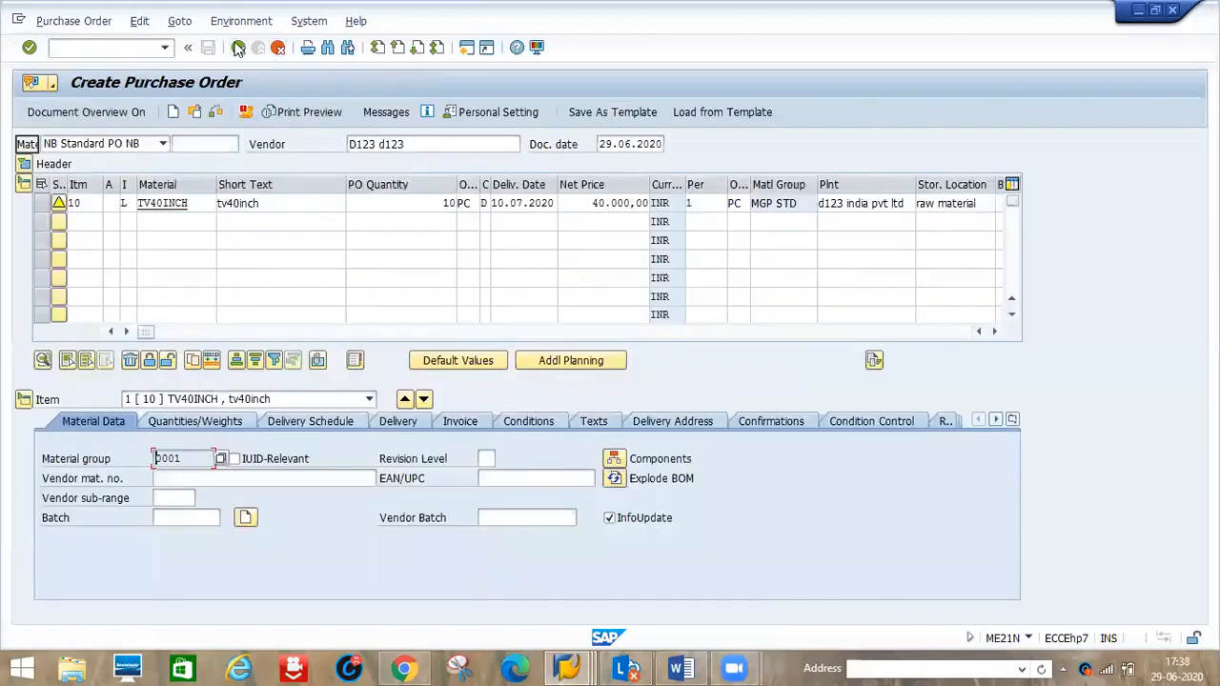
Step: Open the components of the TV40INCH item, check the TVSCREEN requirement quantity and return to the purchase order
left_click(616, 462)
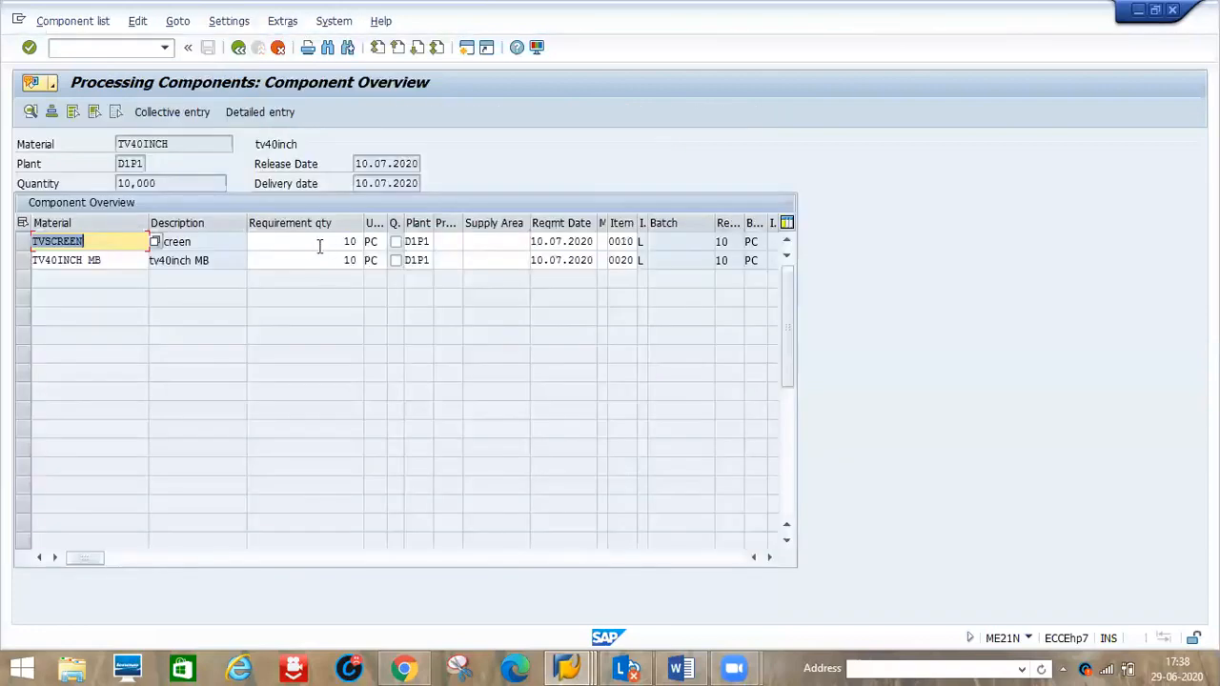
left_click(320, 246)
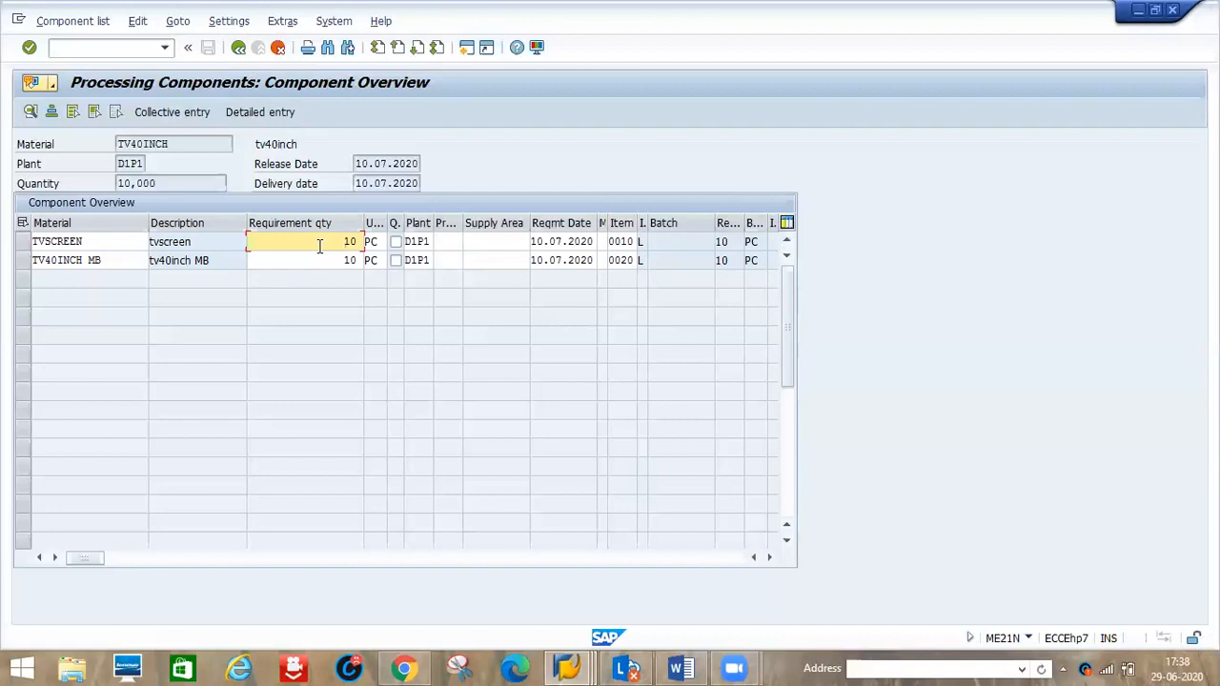
left_click(238, 48)
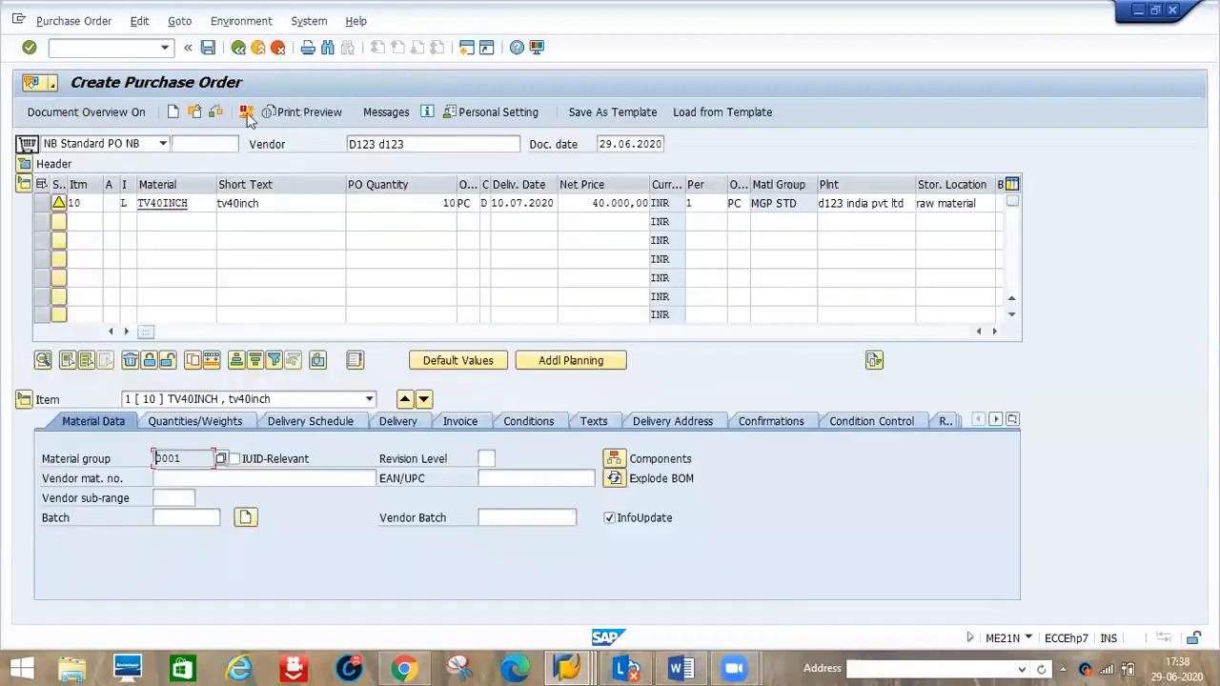
Step: Save the subcontracting purchase order for TV40INCH despite the system messages
left_click(208, 48)
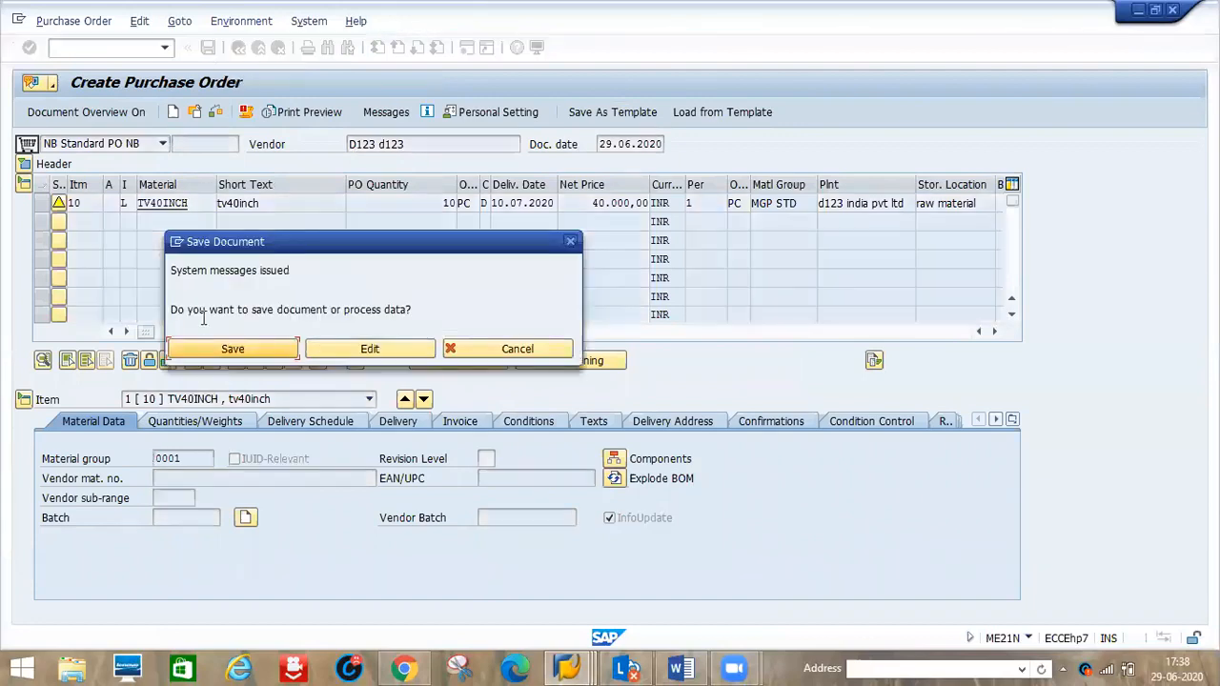
left_click(233, 349)
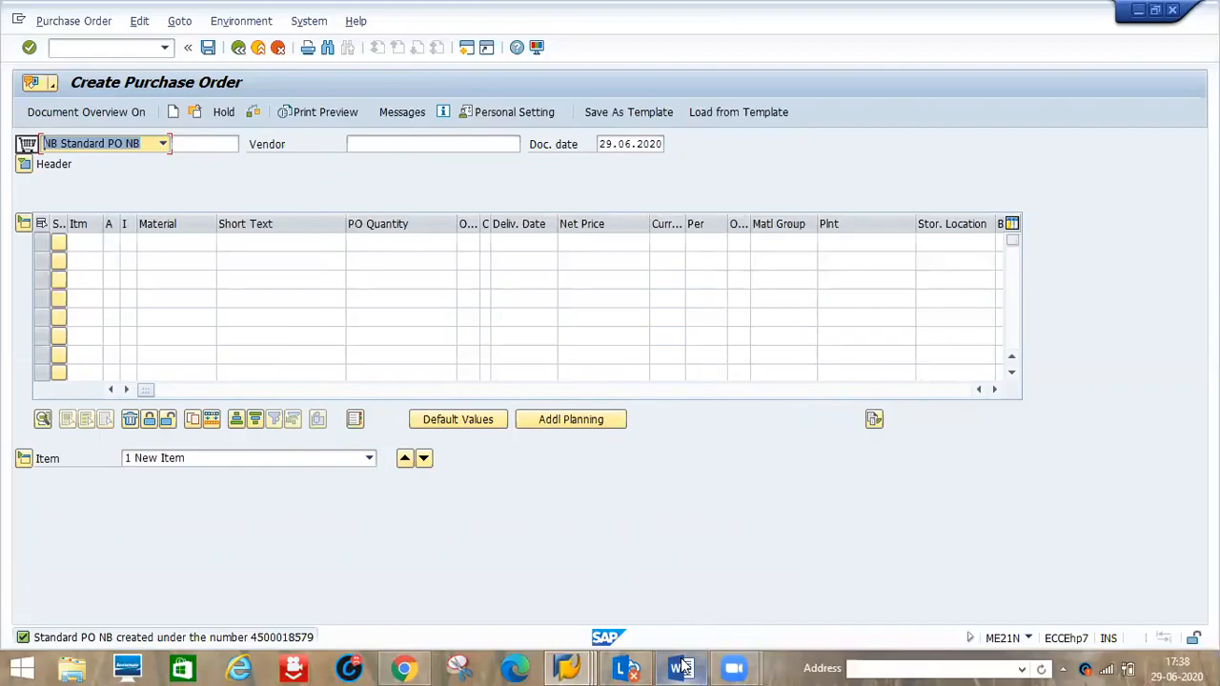
Step: In the Word document, append a hyphen and the last three digits of the saved purchase order's number to the PO Creation line
key("alt+Tab")
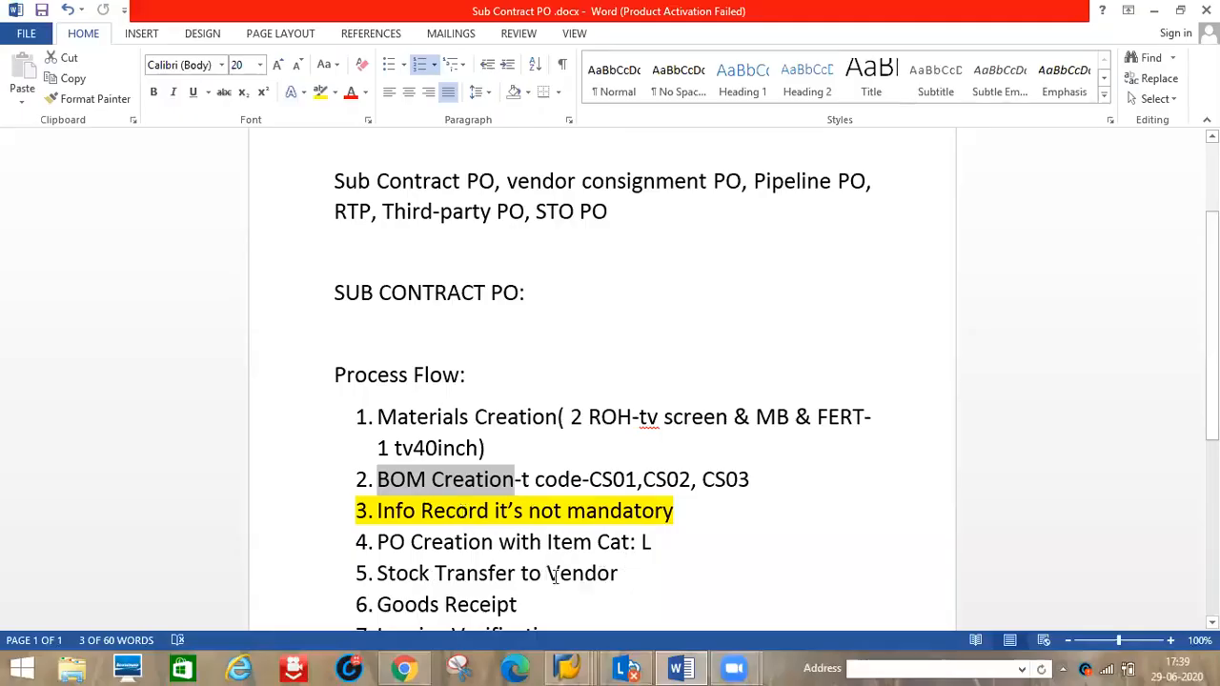
mouse_move(567, 667)
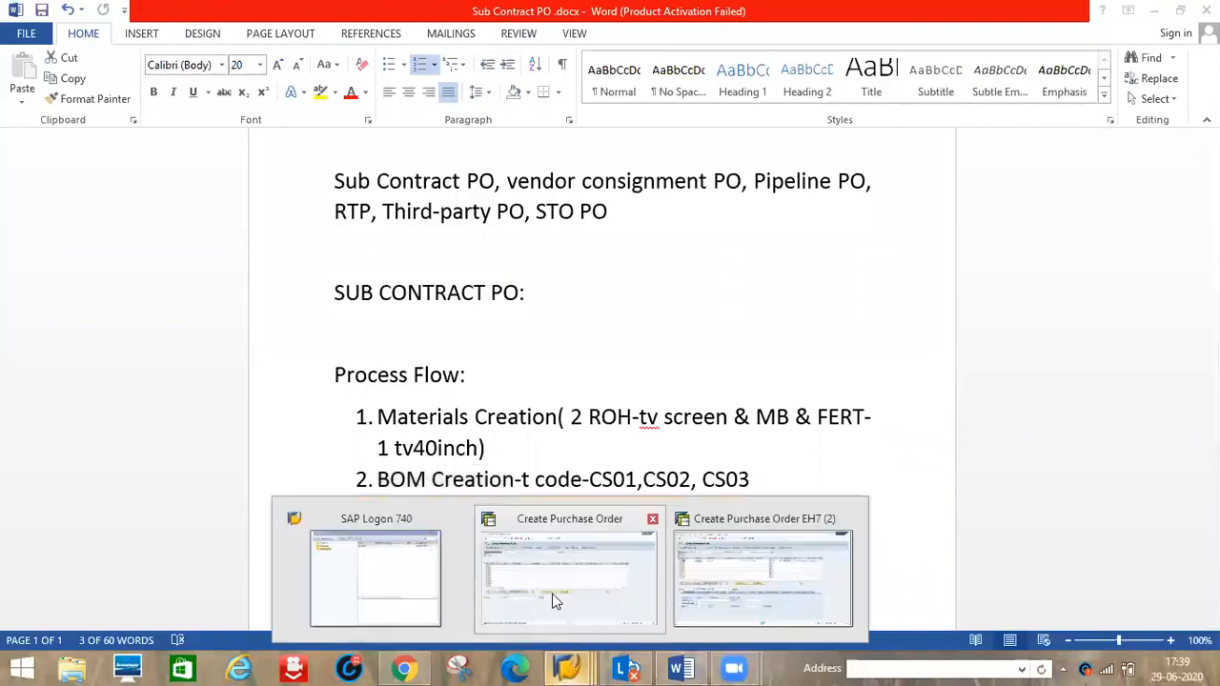
left_click(556, 600)
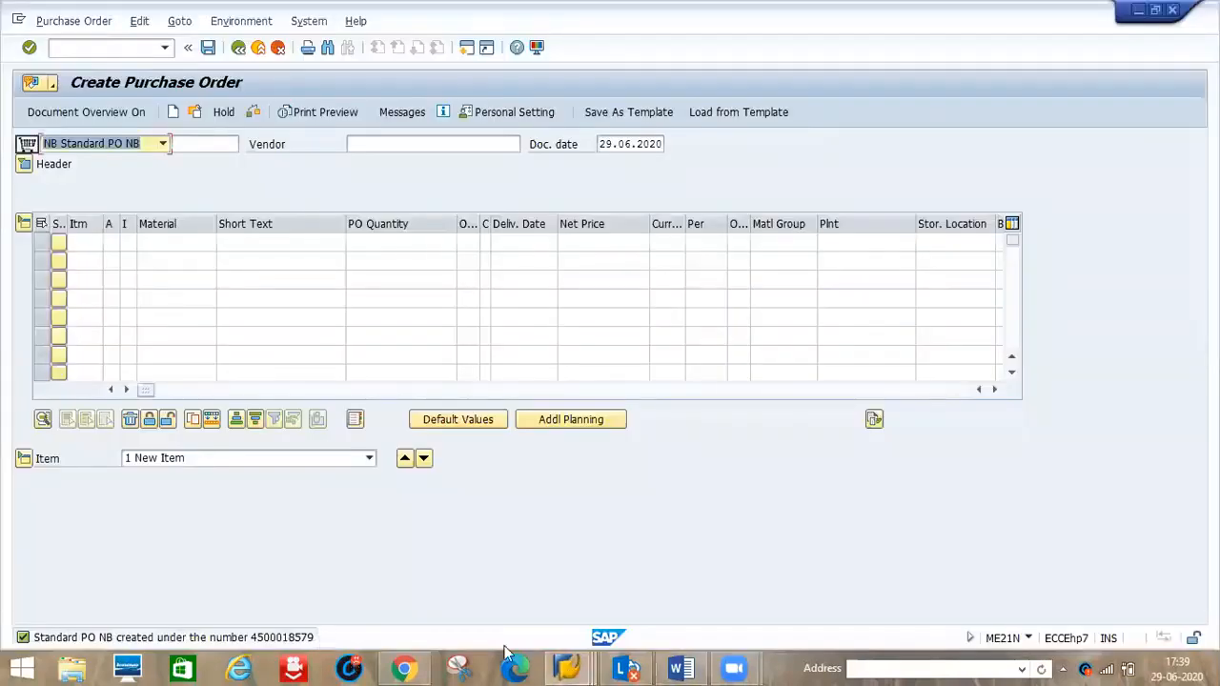
left_click(674, 667)
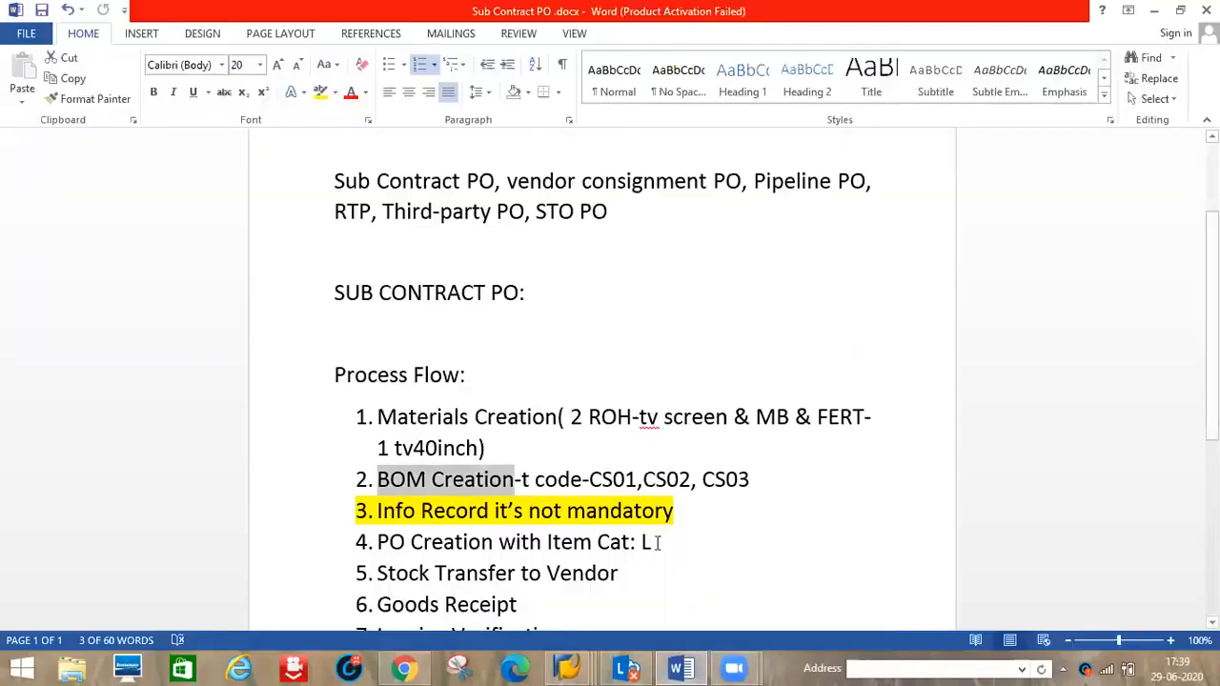
left_click(682, 545)
type("-")
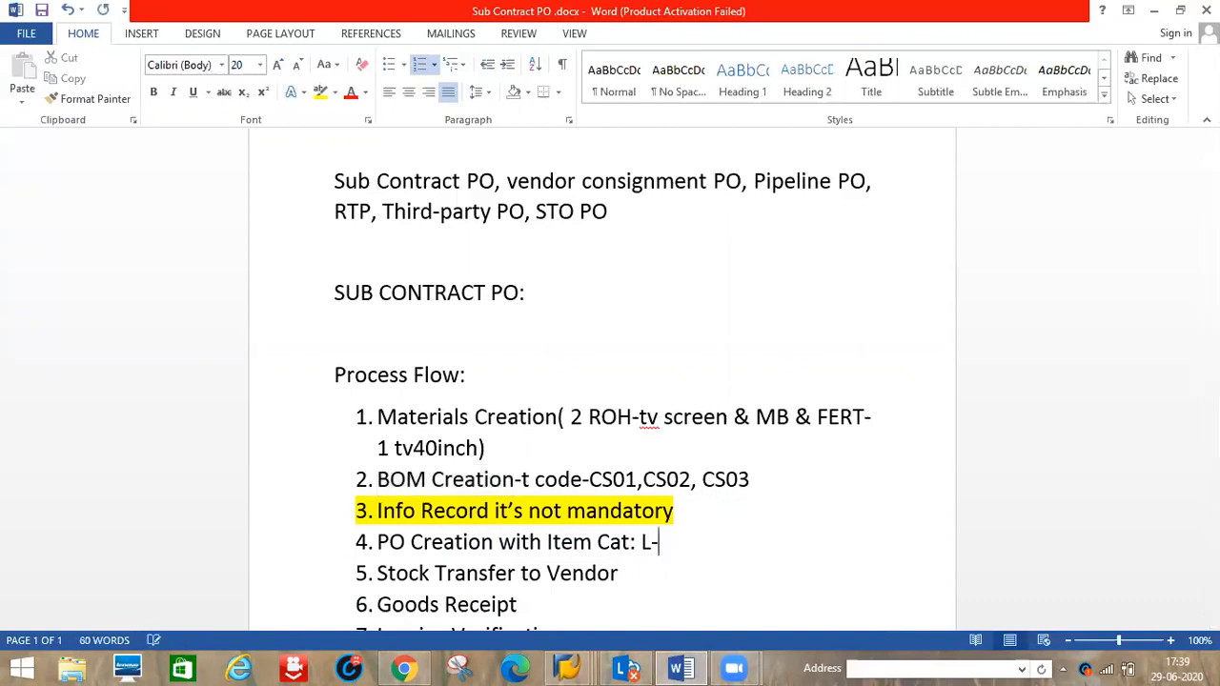
type("579")
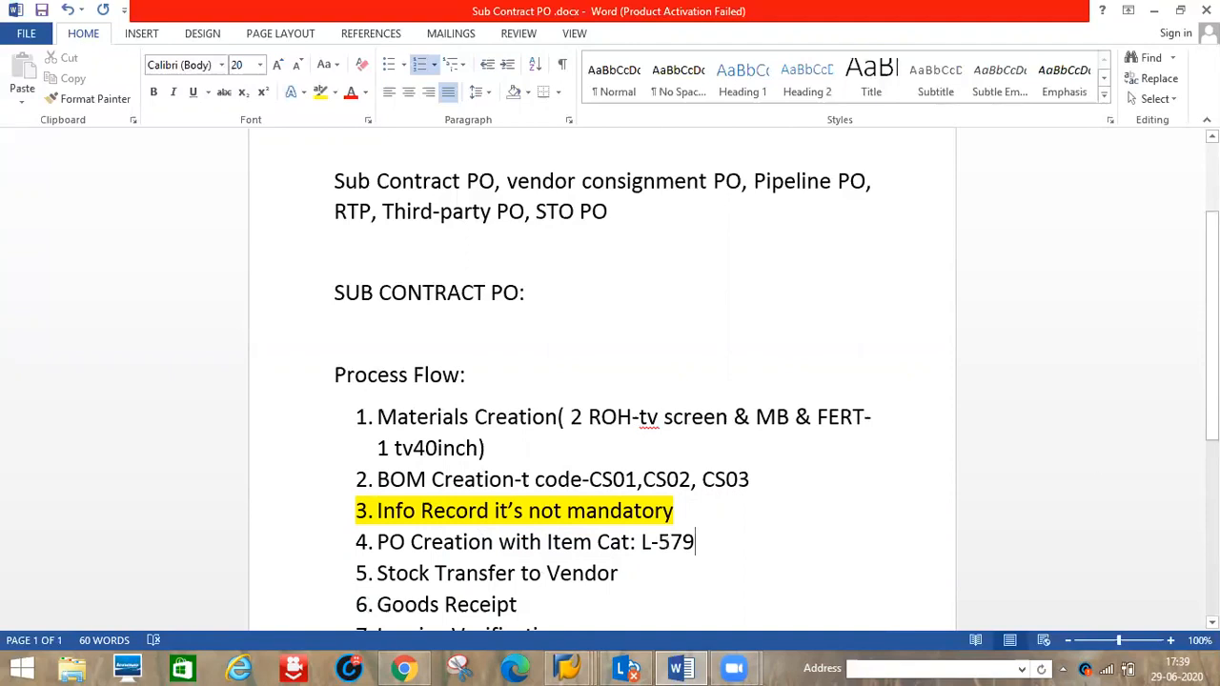
scroll(1211, 324, "down", 2)
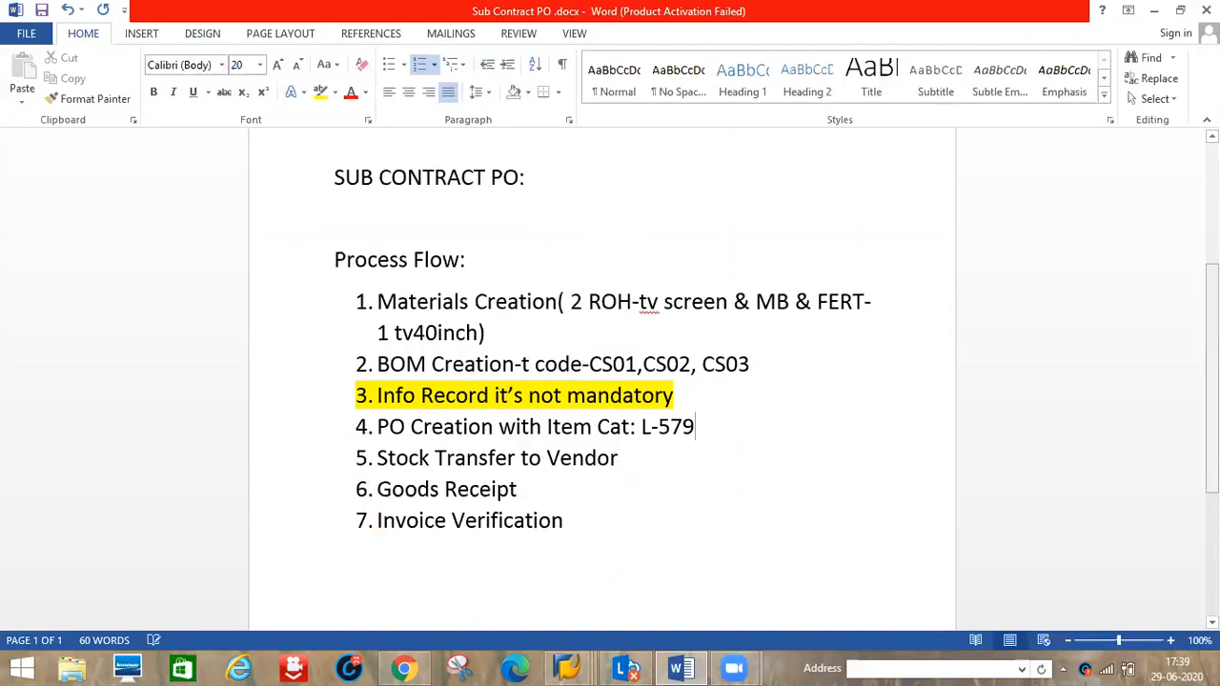
Step: Switch to SAP and display the MMBE stock overview of material TV40INCH MB for plant D1P1
left_click(673, 460)
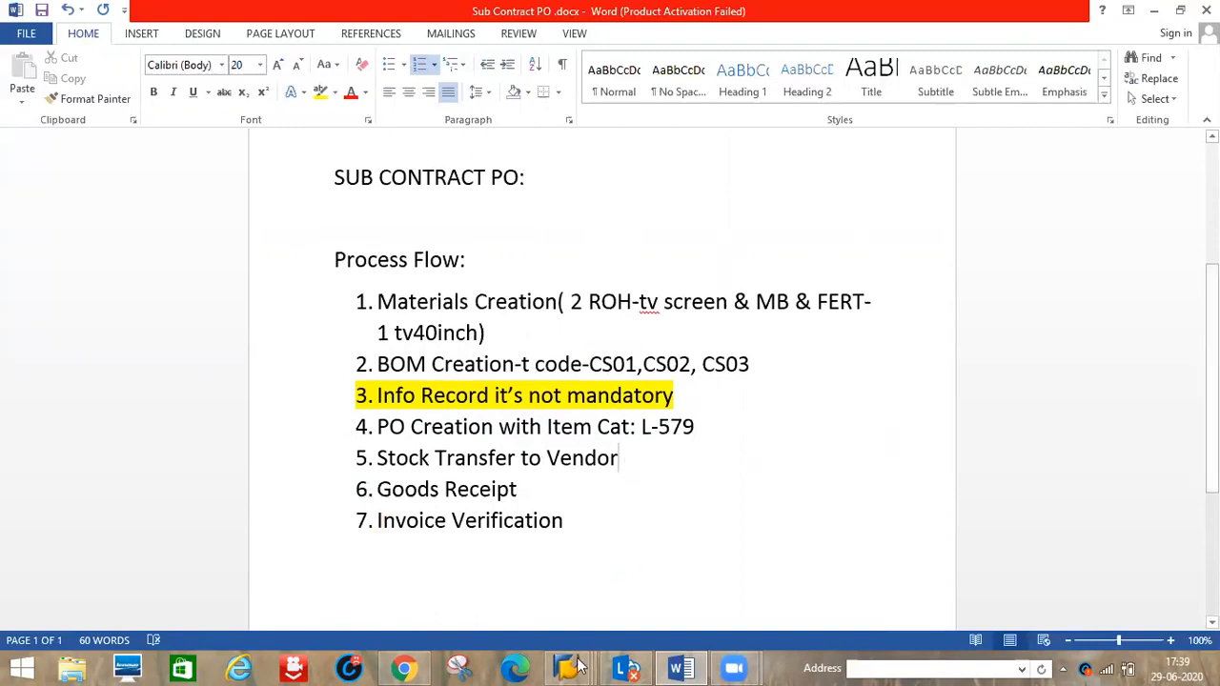
left_click(763, 614)
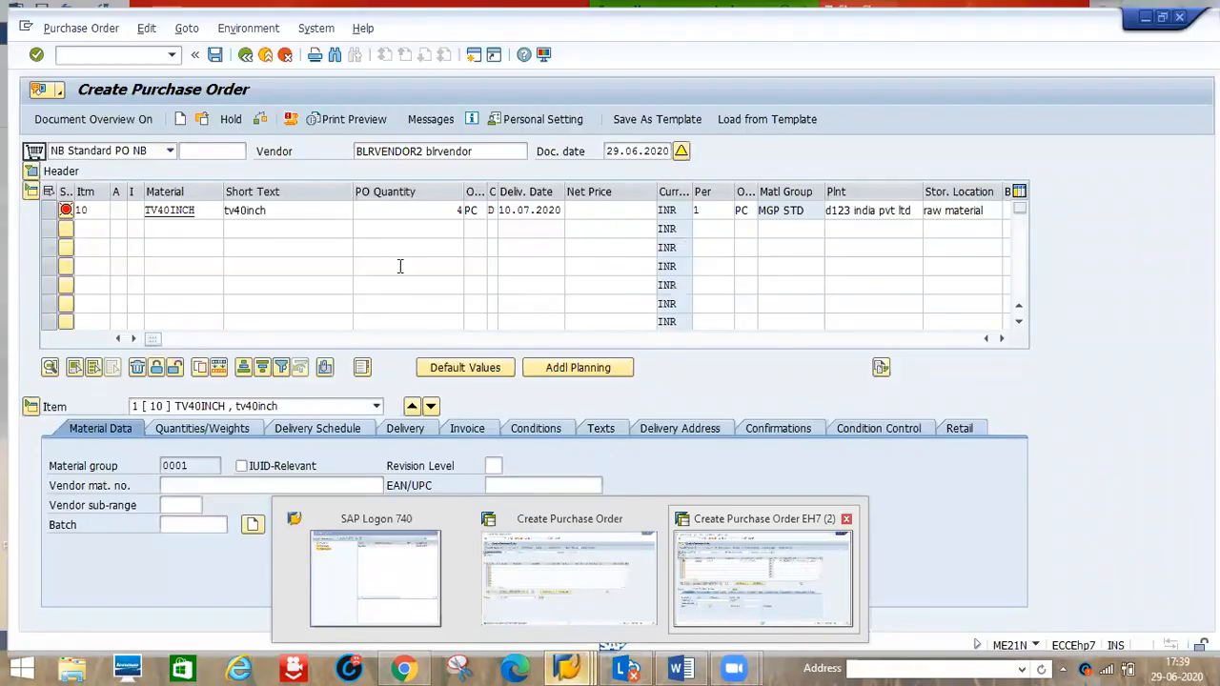
left_click(567, 667)
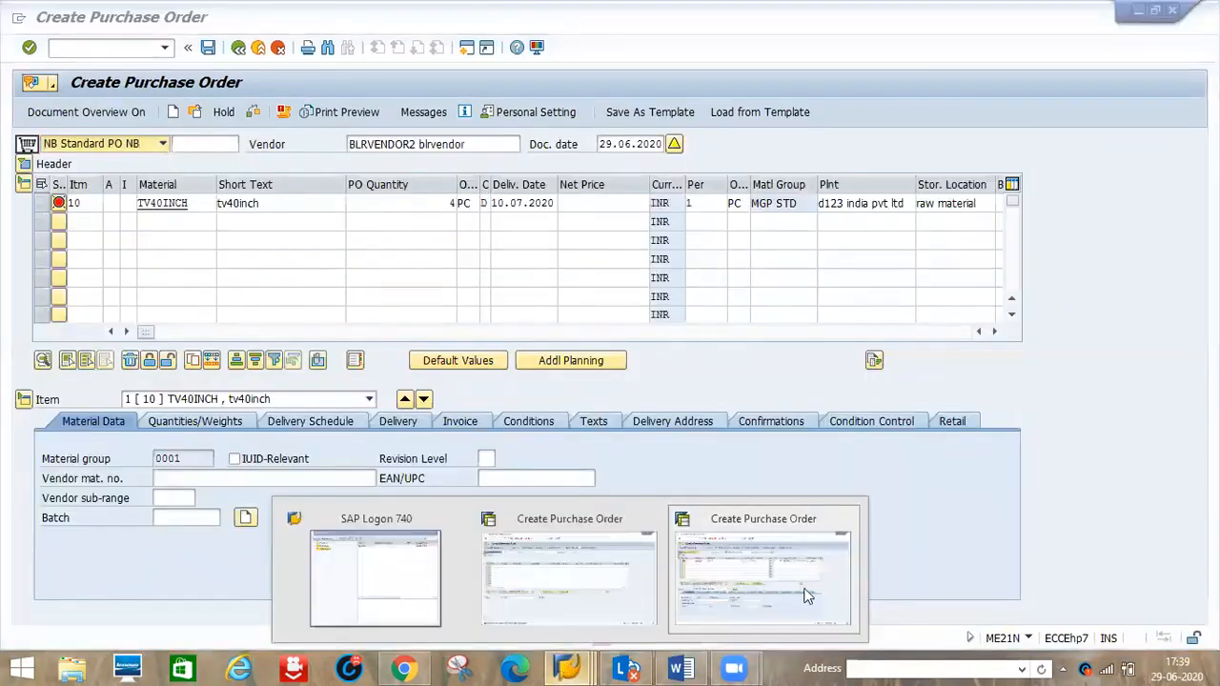
left_click(95, 47)
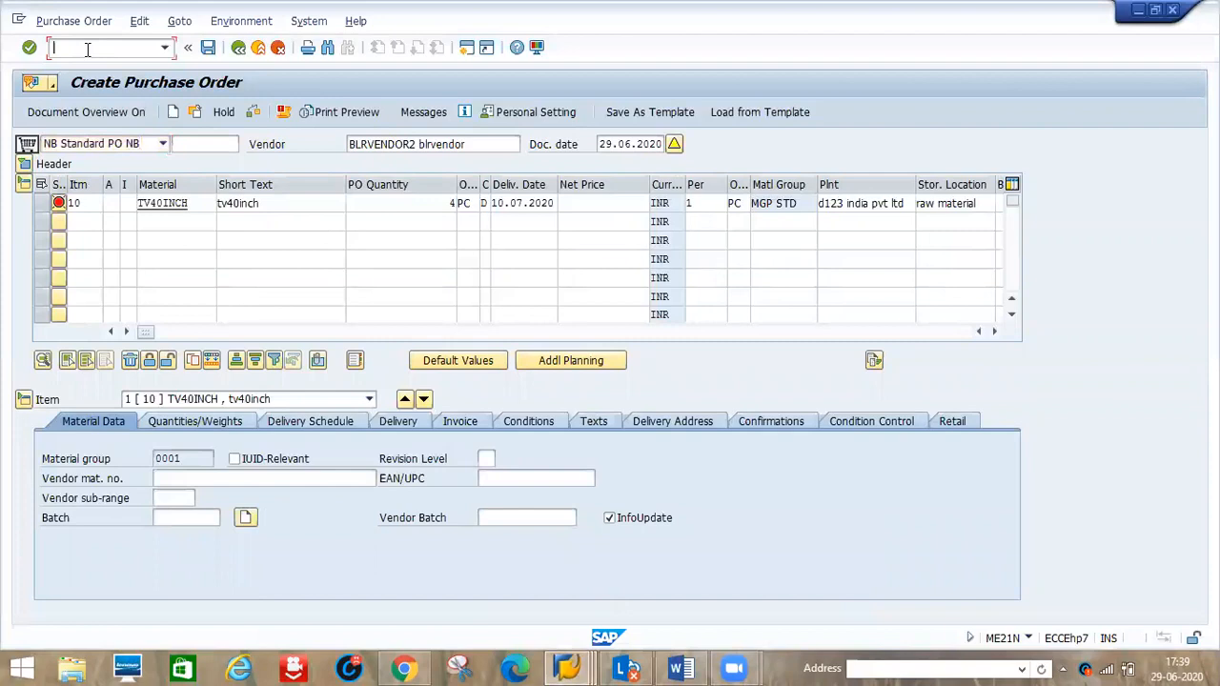
type("/NMMBE")
key("Return")
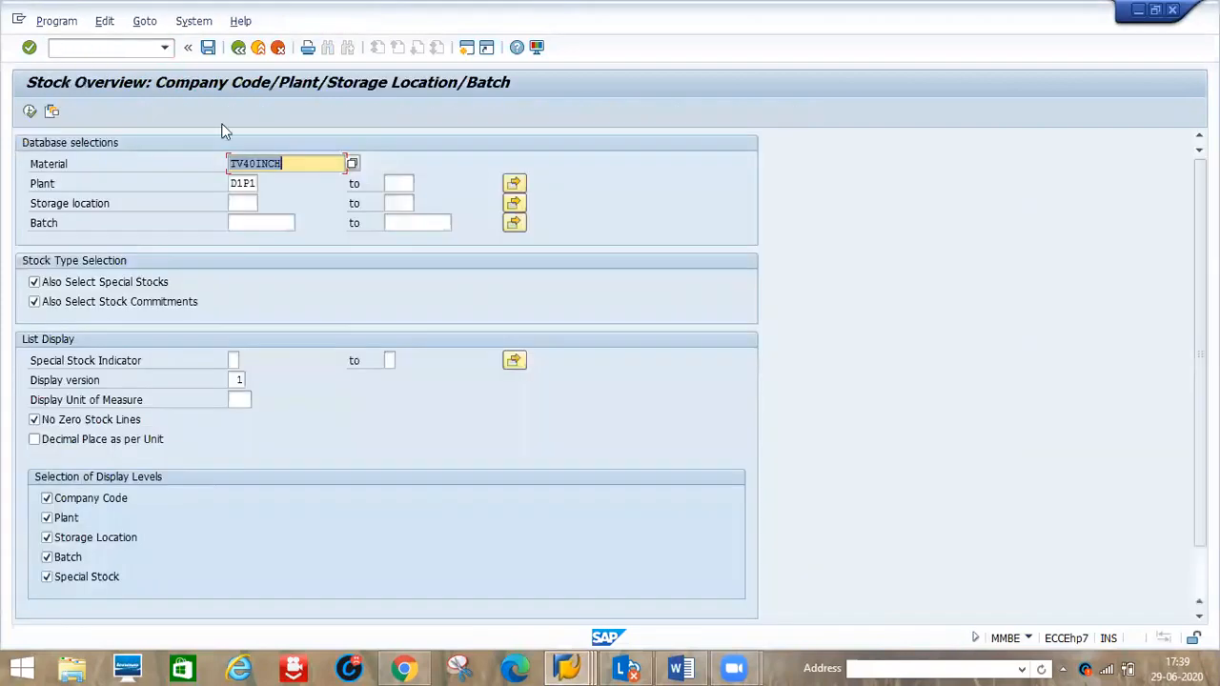
left_click(295, 165)
type("MB")
left_click(30, 112)
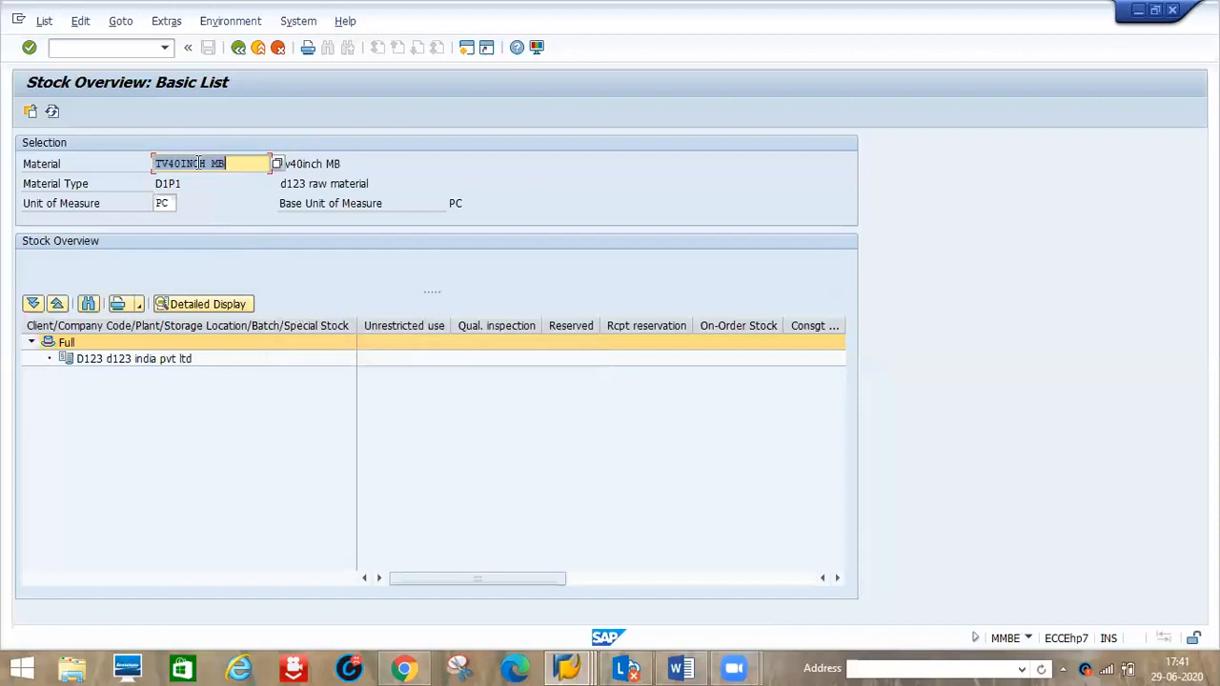
Step: Start MIGO in a new session and set the goods receipt reference to R10 Other
left_click(467, 47)
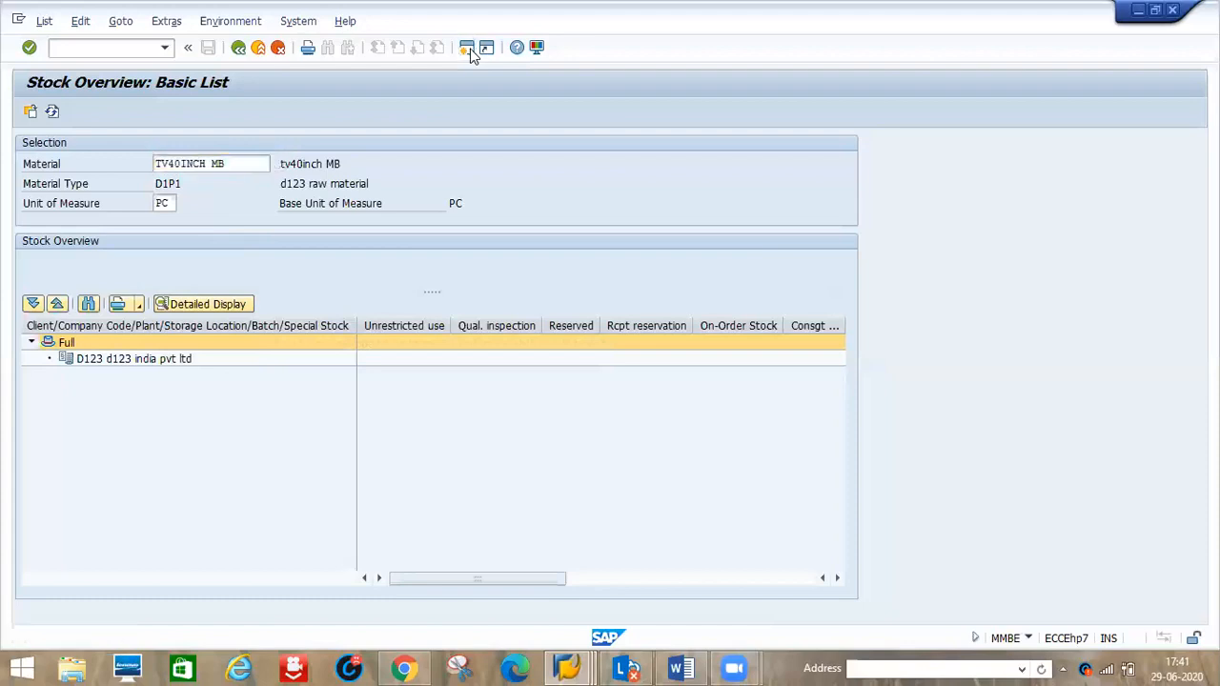
type("/NMIGO")
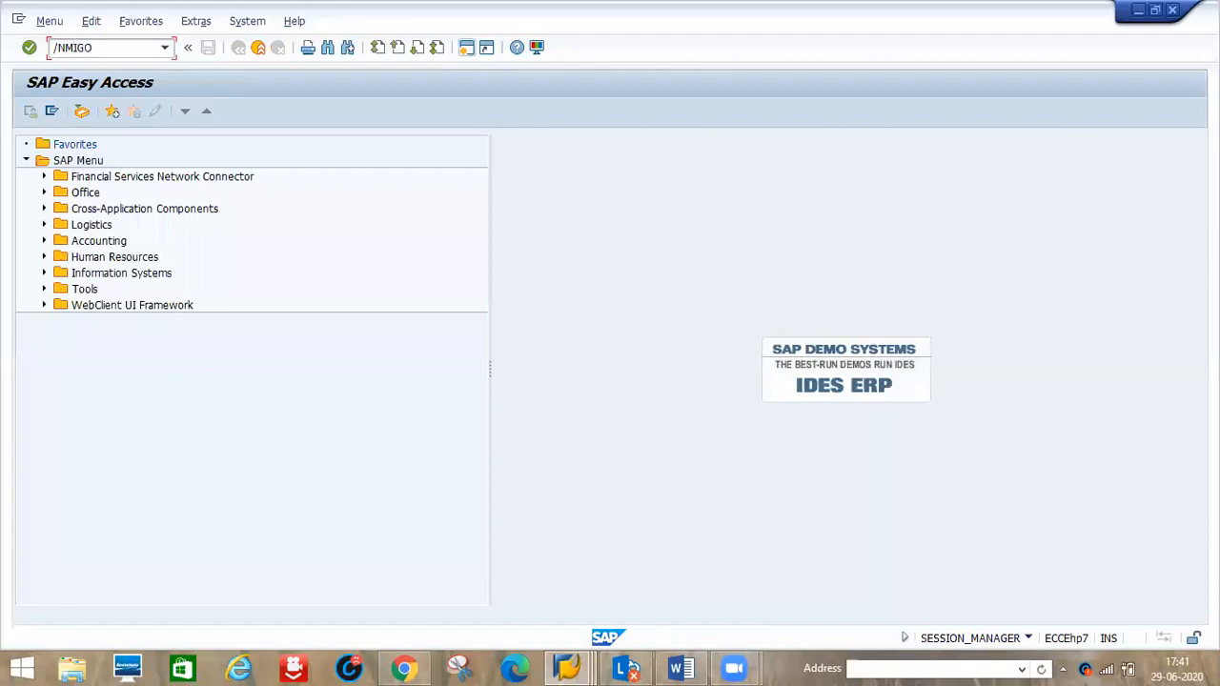
key("Return")
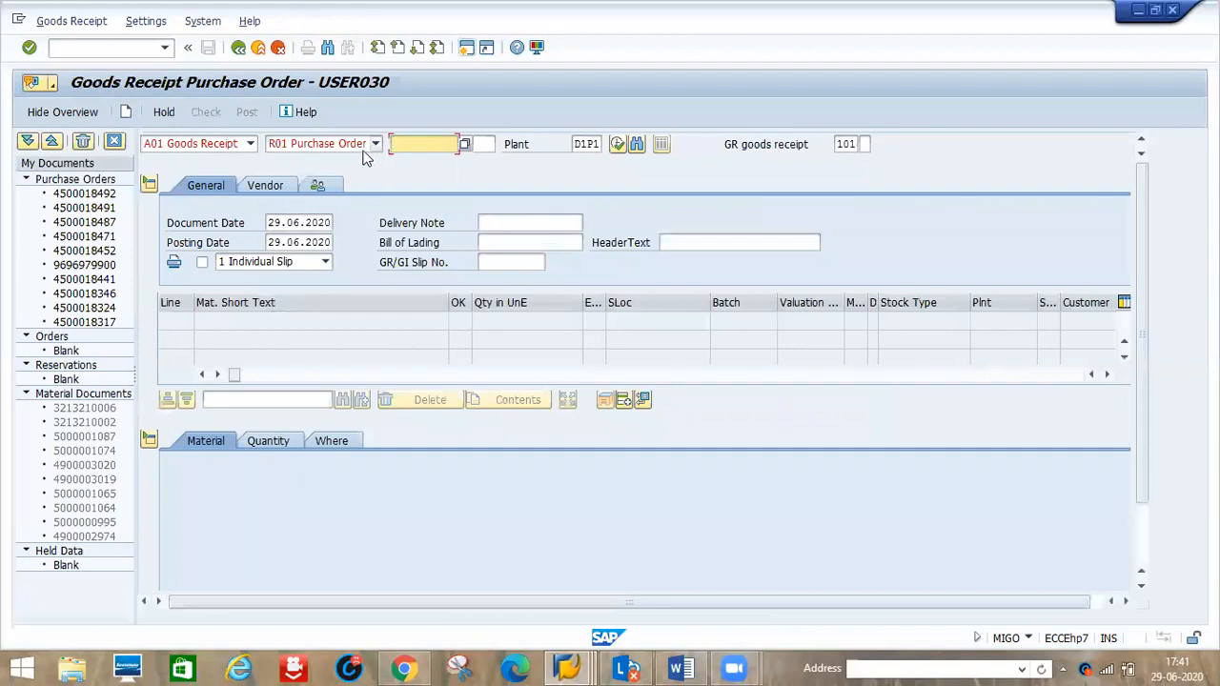
left_click(377, 144)
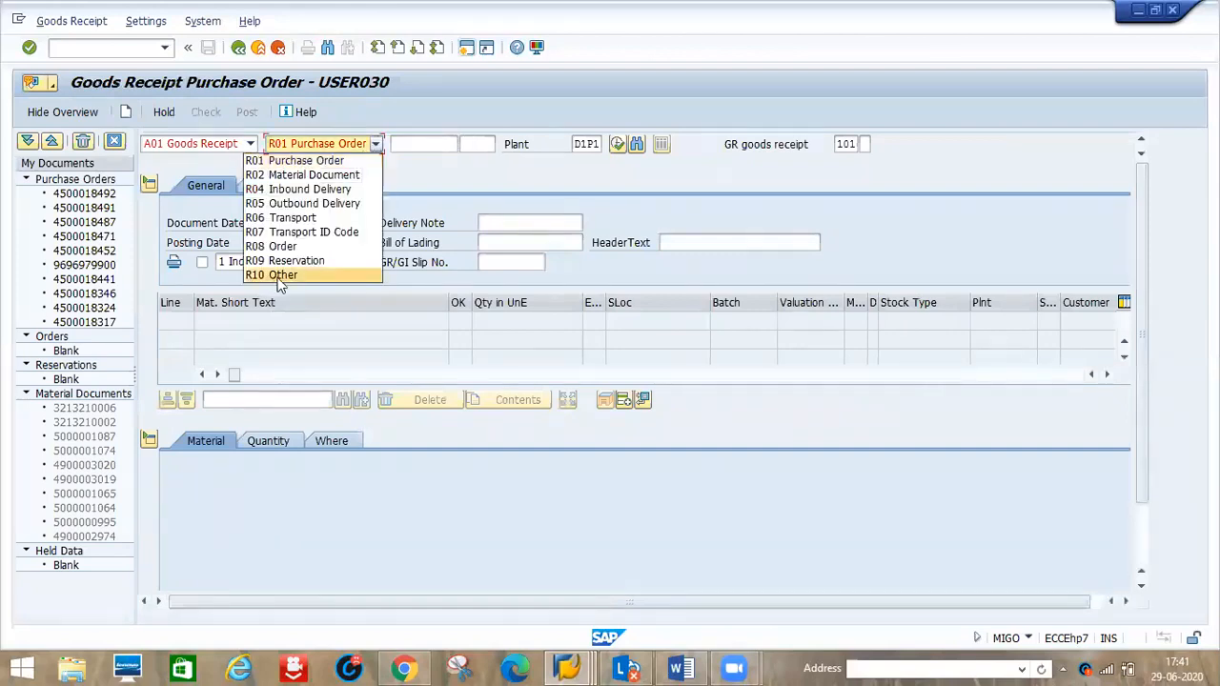
left_click(282, 275)
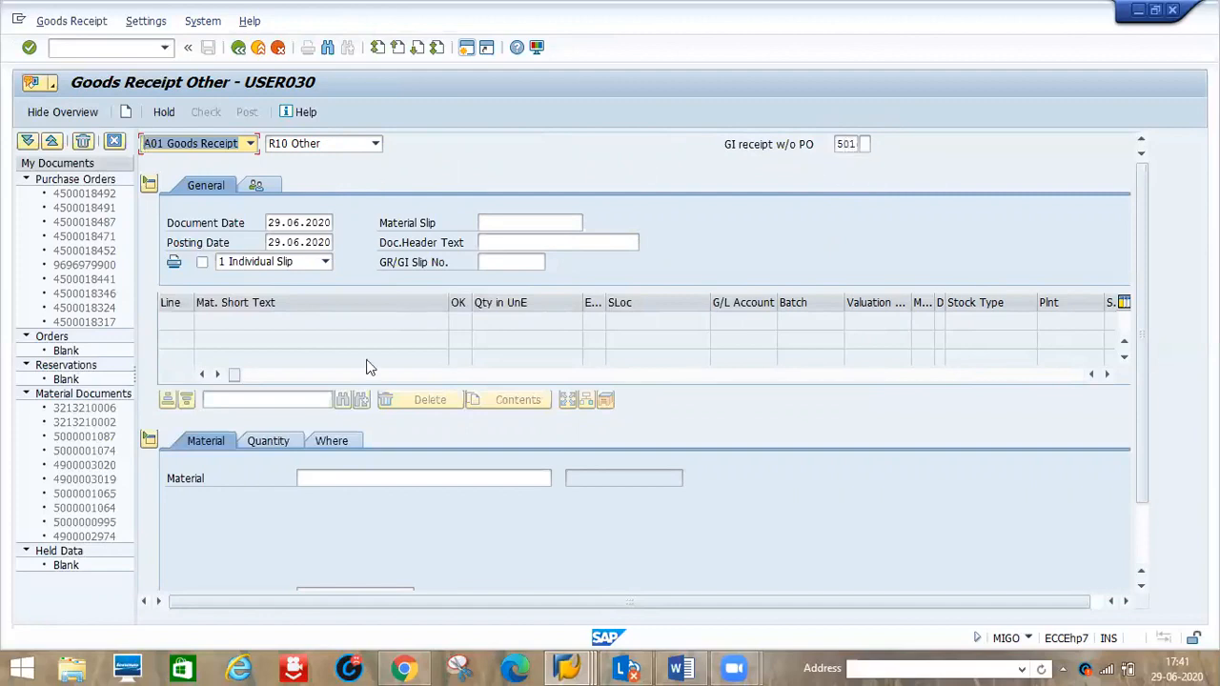
Step: Enter material TV40INCH MB with a quantity of 40 as the first goods receipt item
left_click(309, 480)
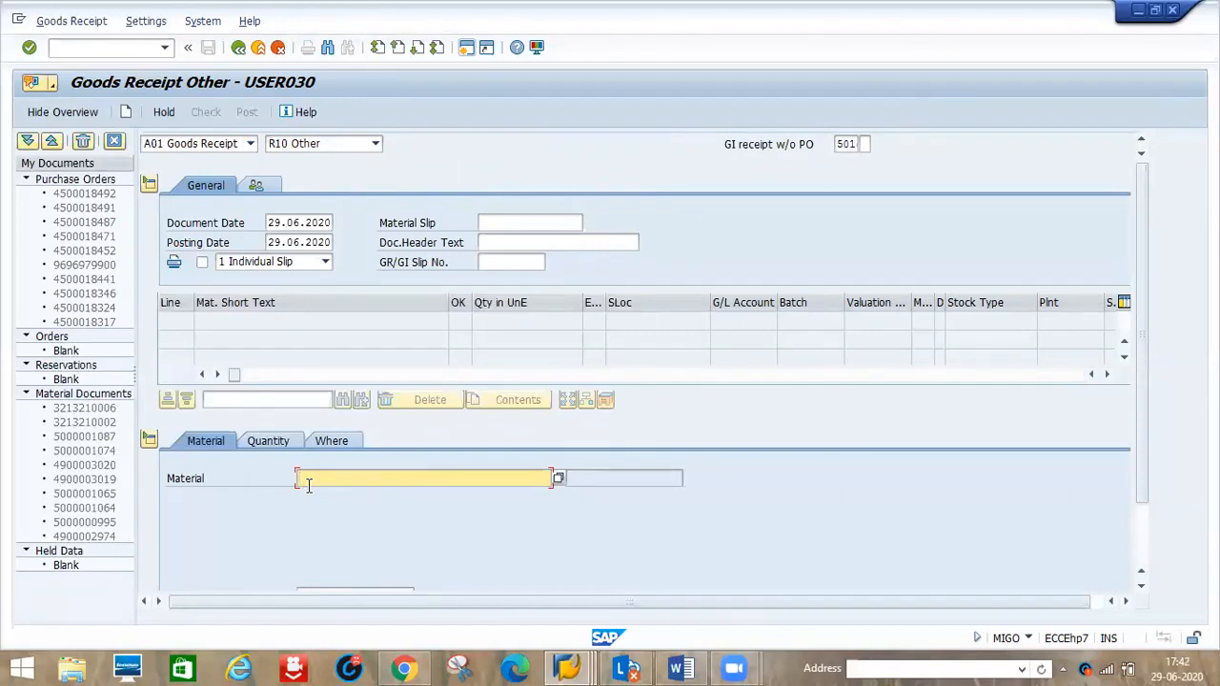
left_click(308, 484)
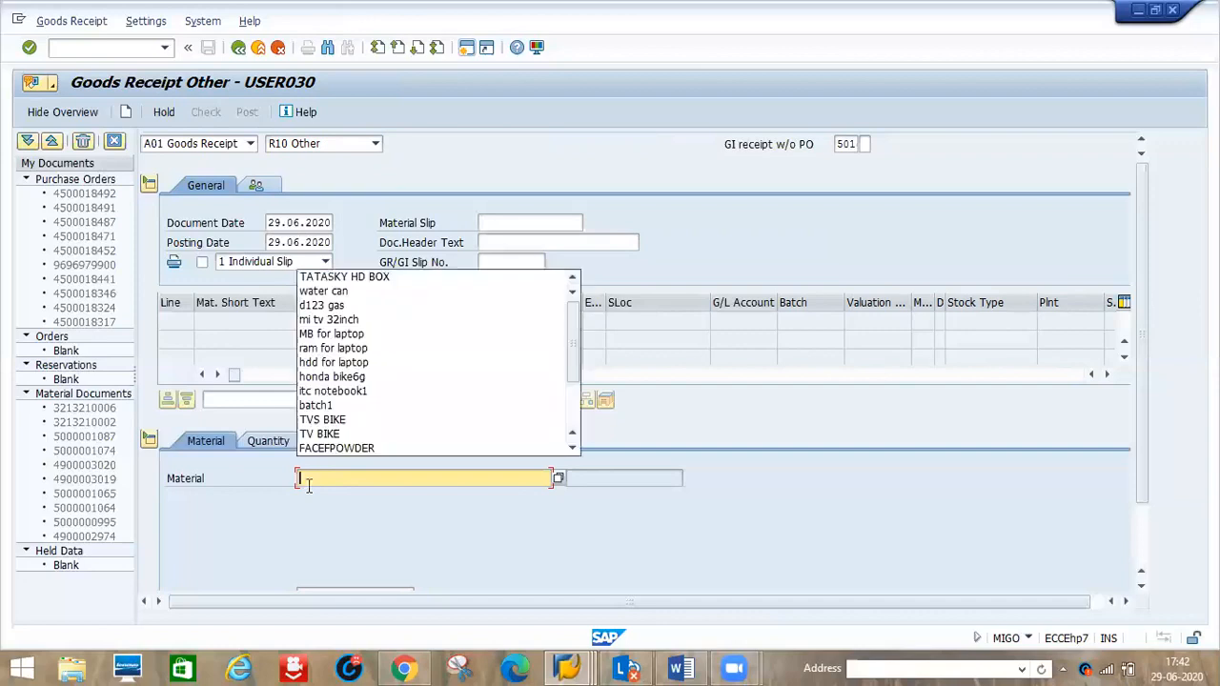
type("TV40INCH MB")
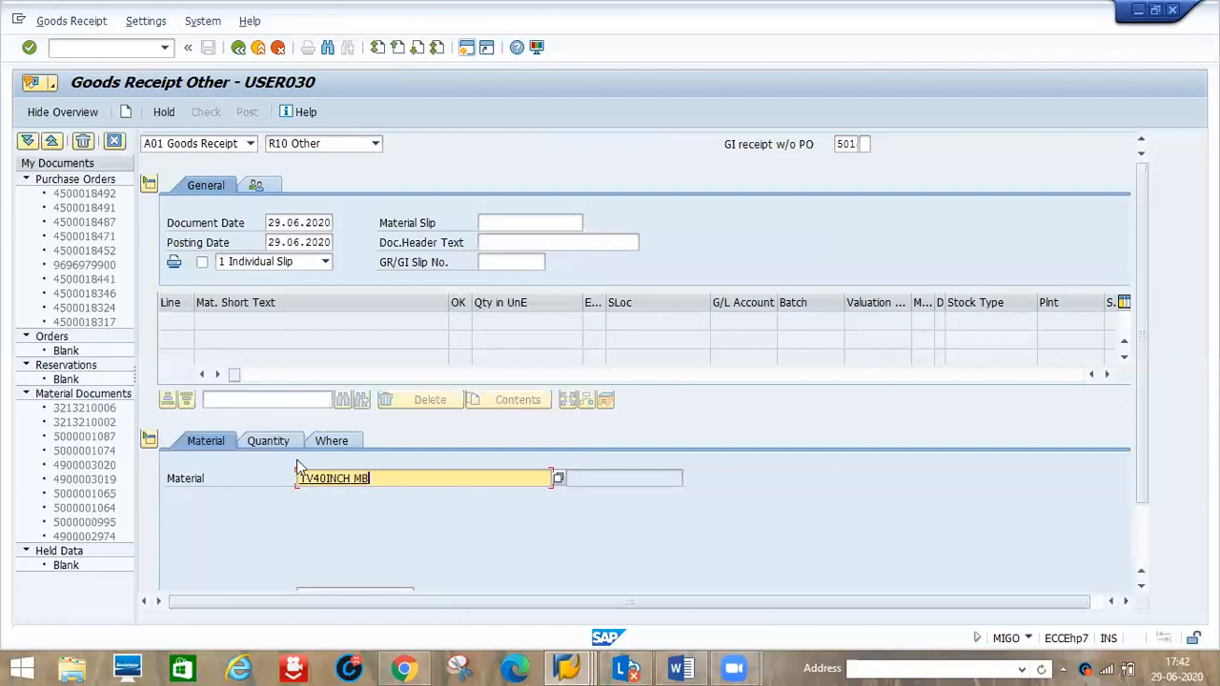
key("Return")
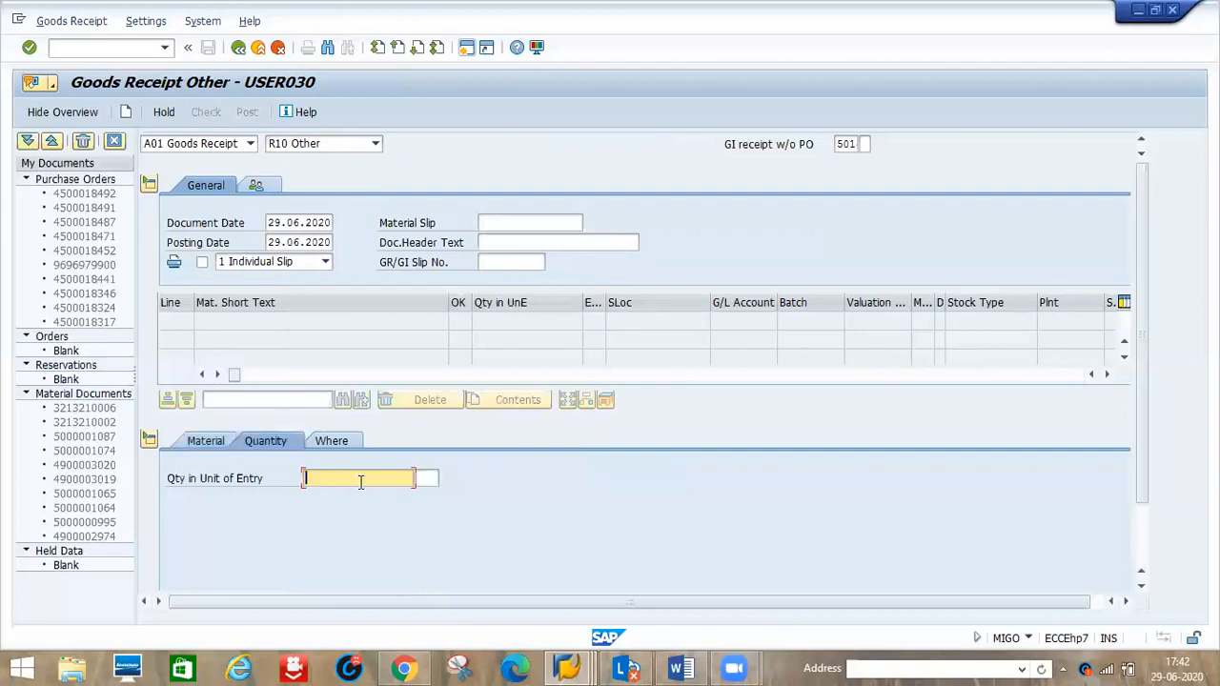
type("40")
Step: Assign plant d1p1 and storage location d1s1 to the TV40INCH MB item and accept the line
left_click(328, 438)
left_click(326, 518)
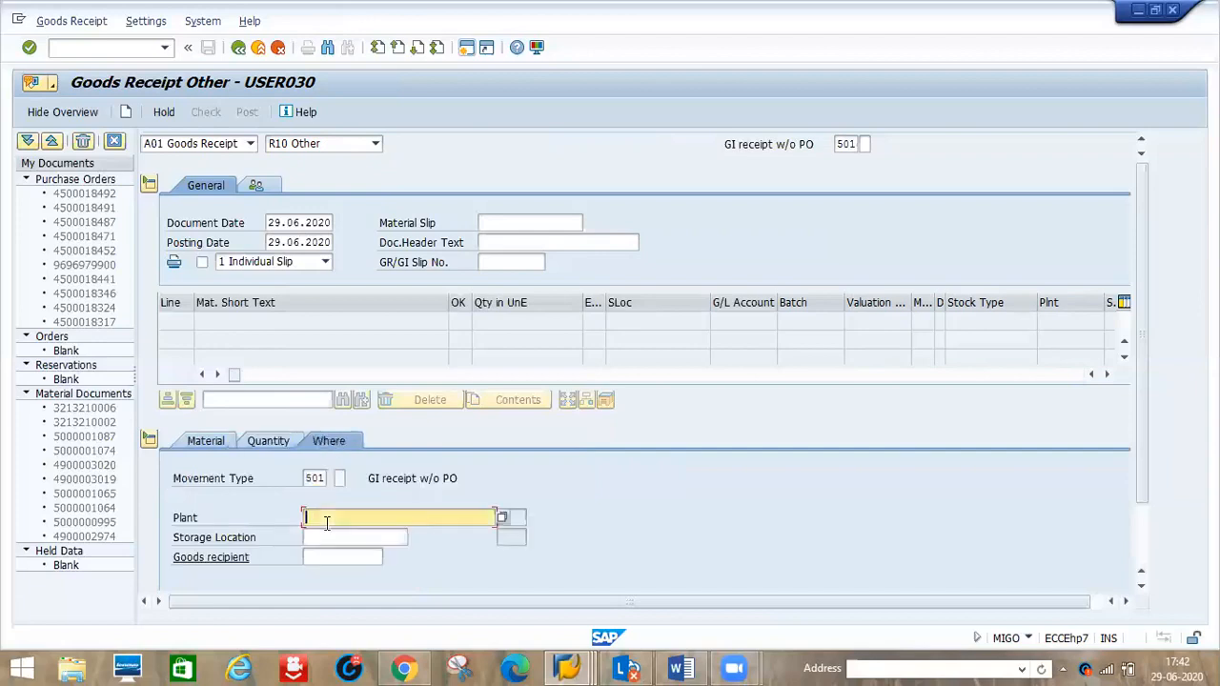
type("D")
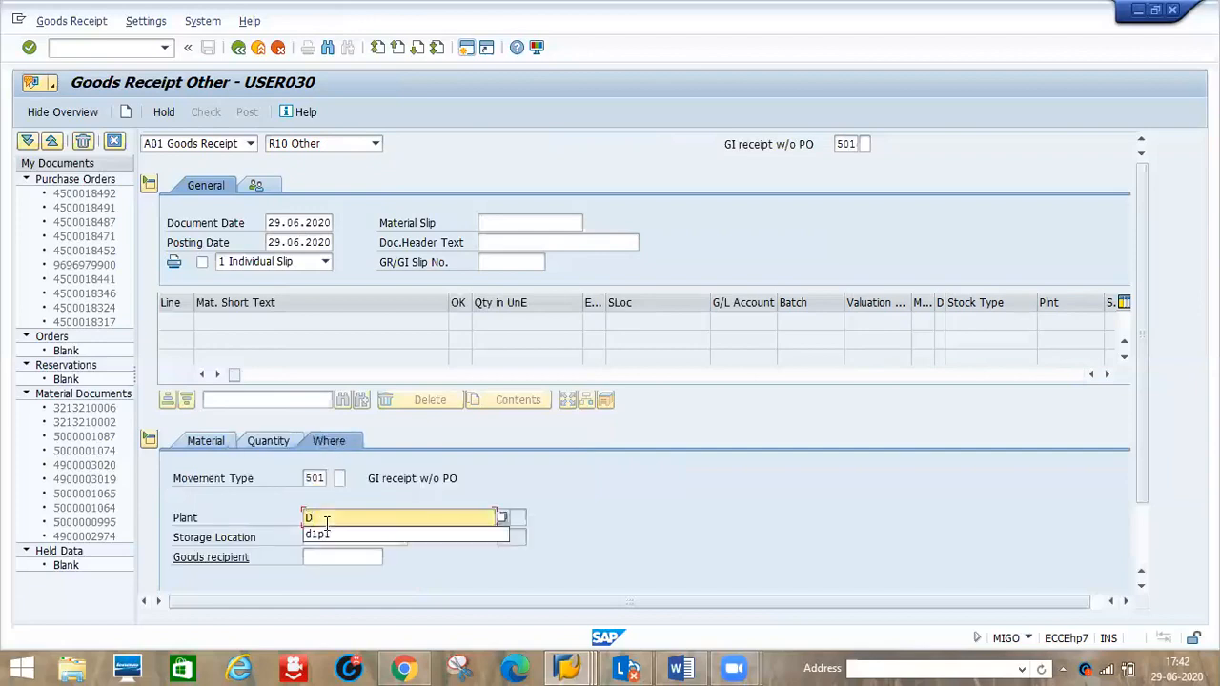
key("Down")
key("Tab")
type("D")
key("Down")
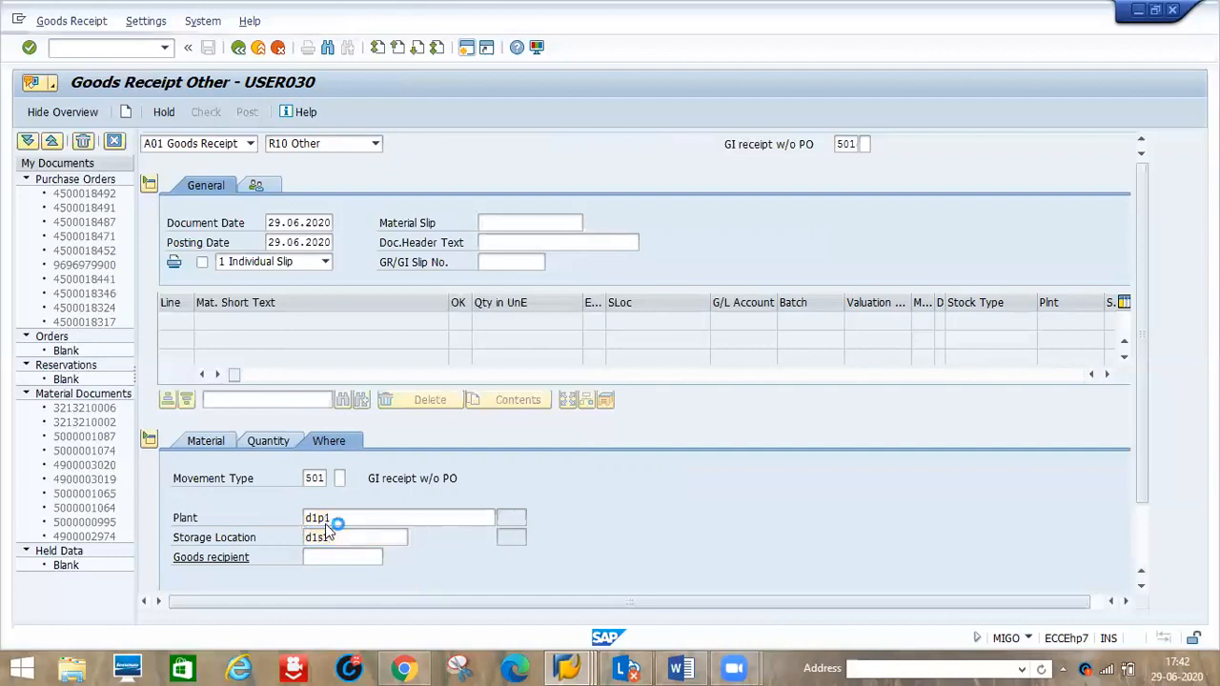
key("Return")
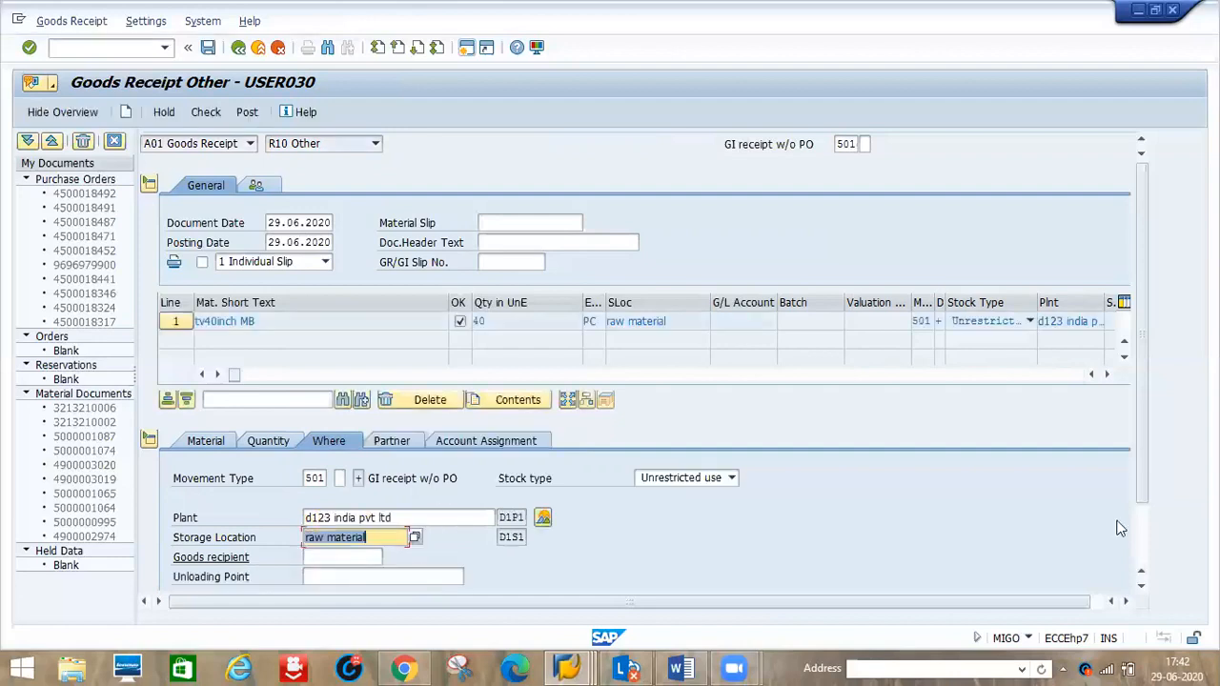
Step: Start a second goods receipt item for material TVSCREEN with a quantity of 50
left_click(1140, 546)
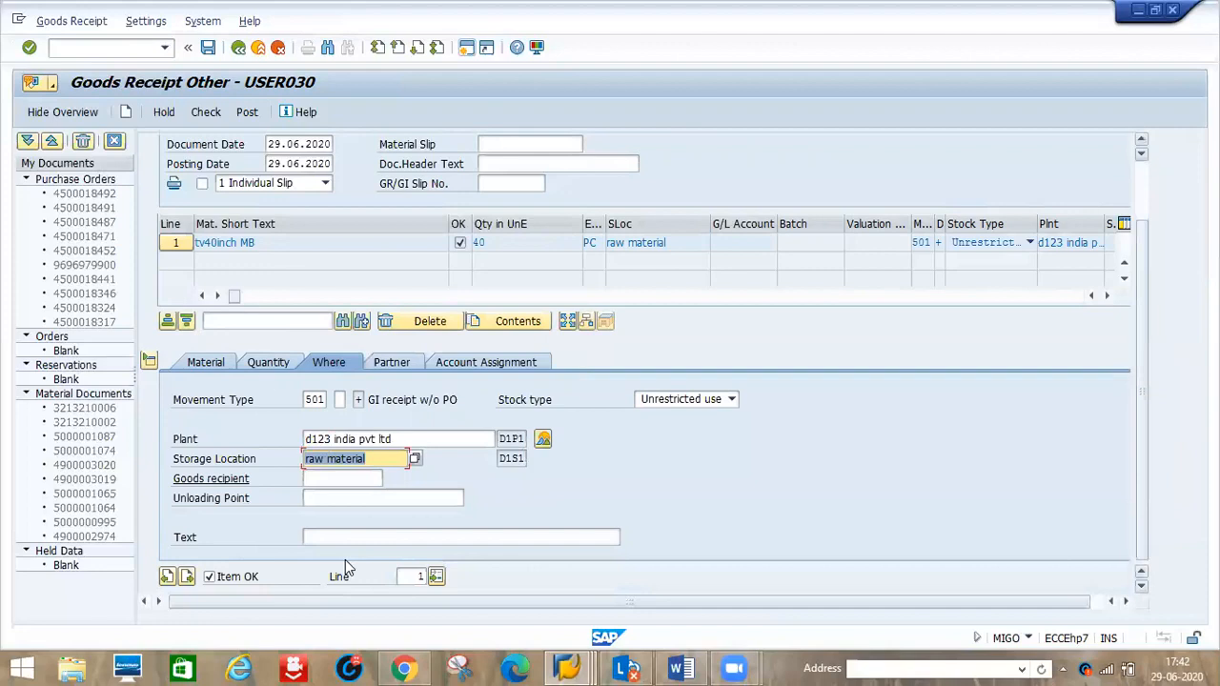
left_click(188, 578)
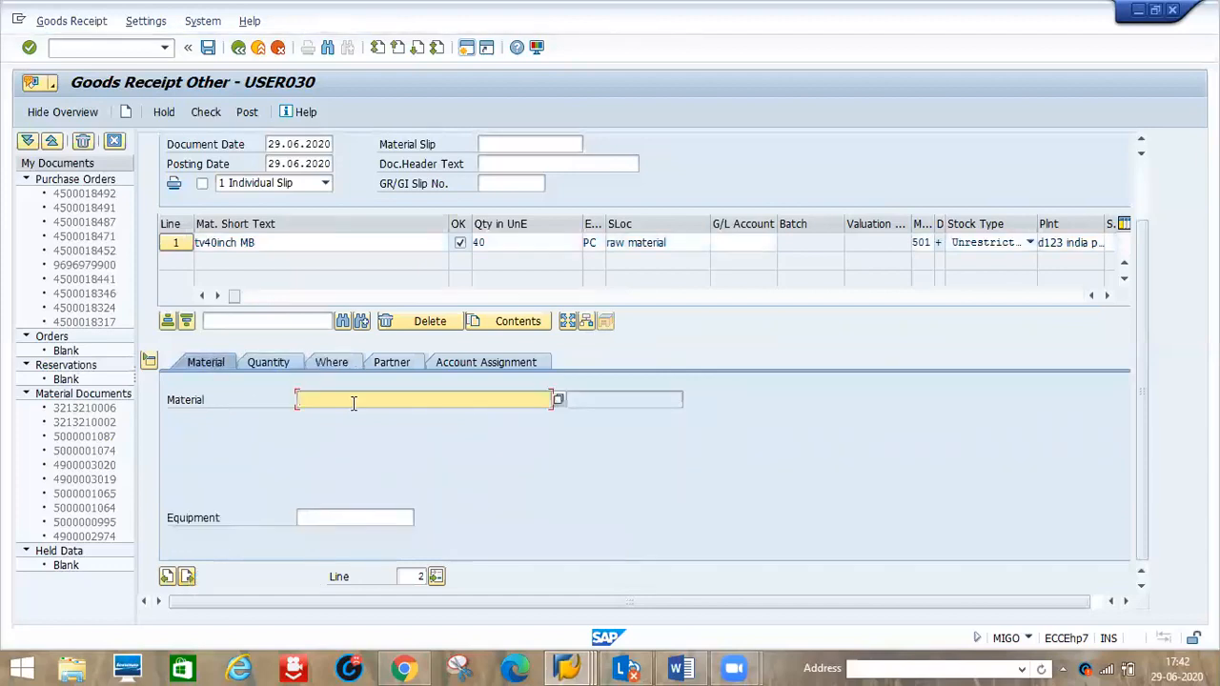
type("TV")
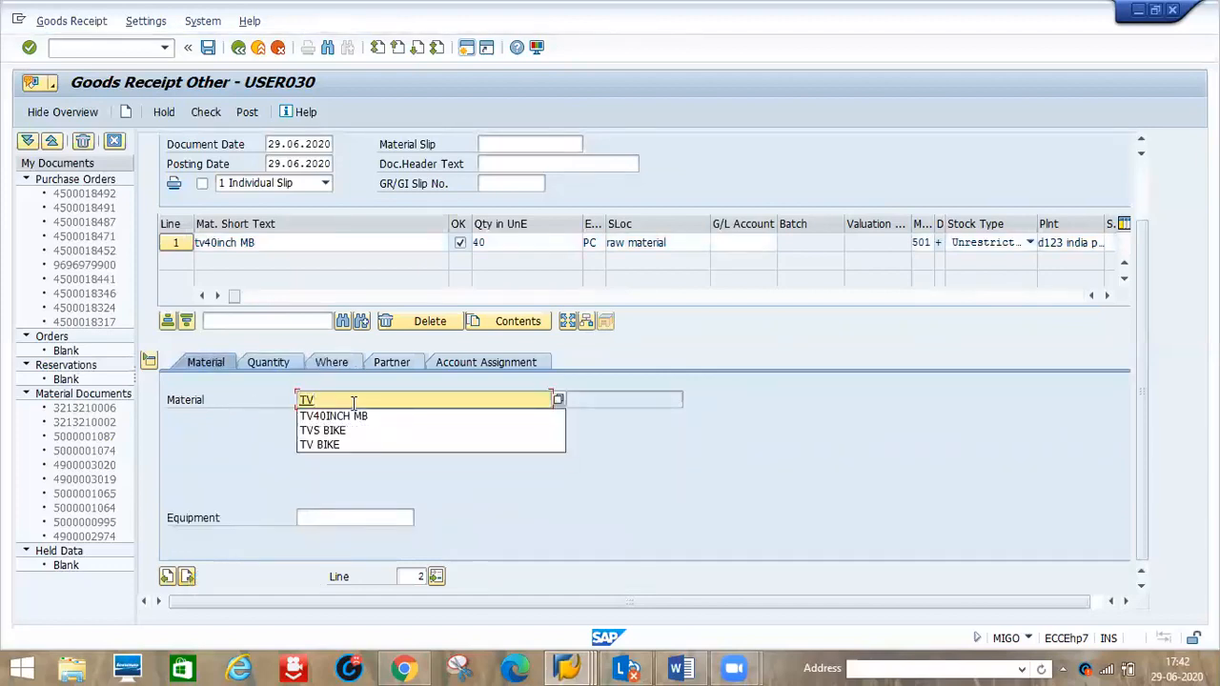
type("SC")
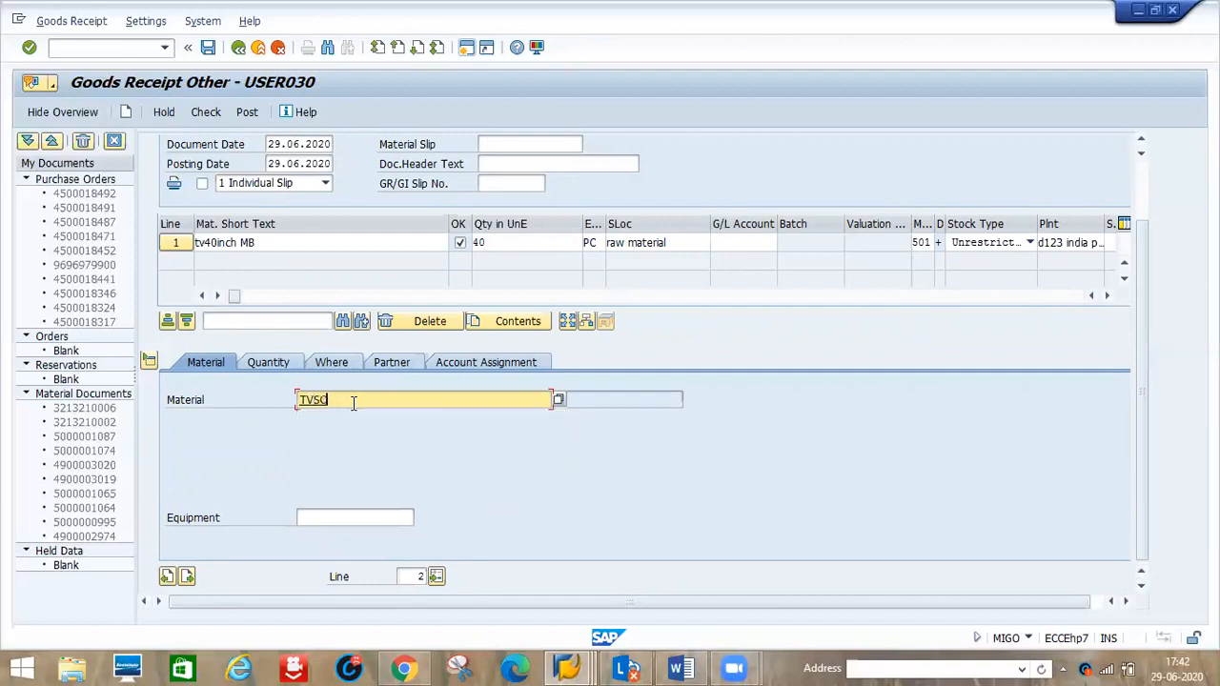
type("REEN")
left_click(279, 368)
type("50")
Step: Change the TVSCREEN item's quantity to 40
left_click(336, 365)
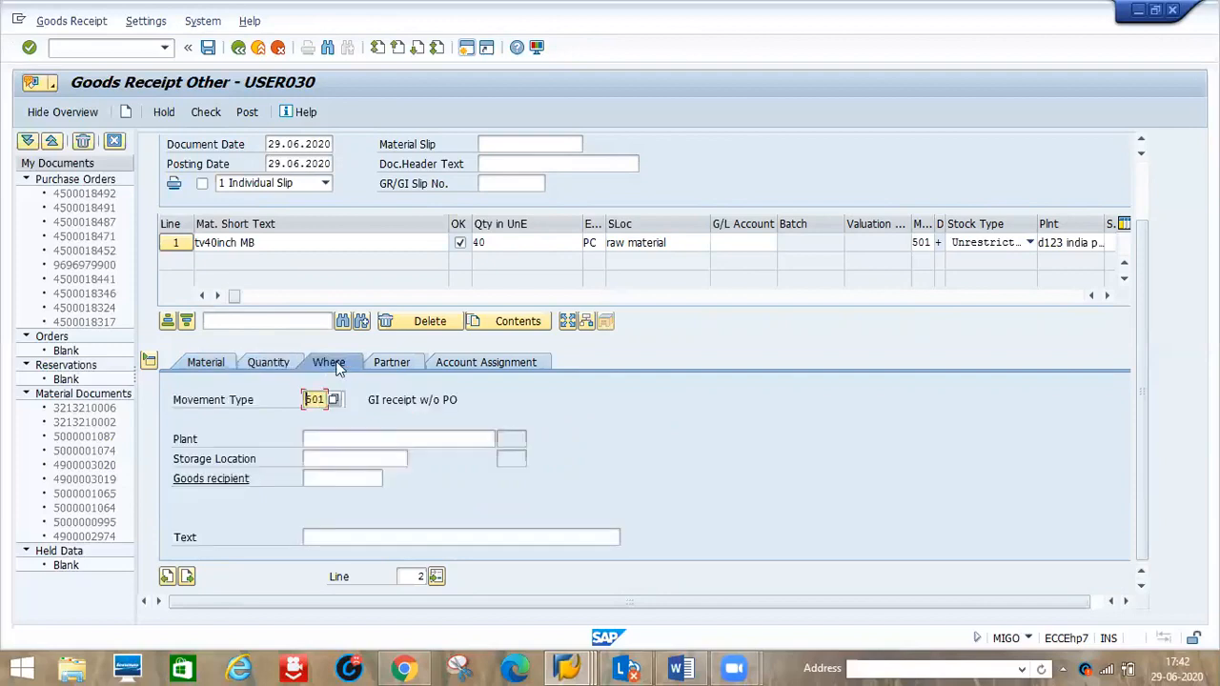
left_click(266, 362)
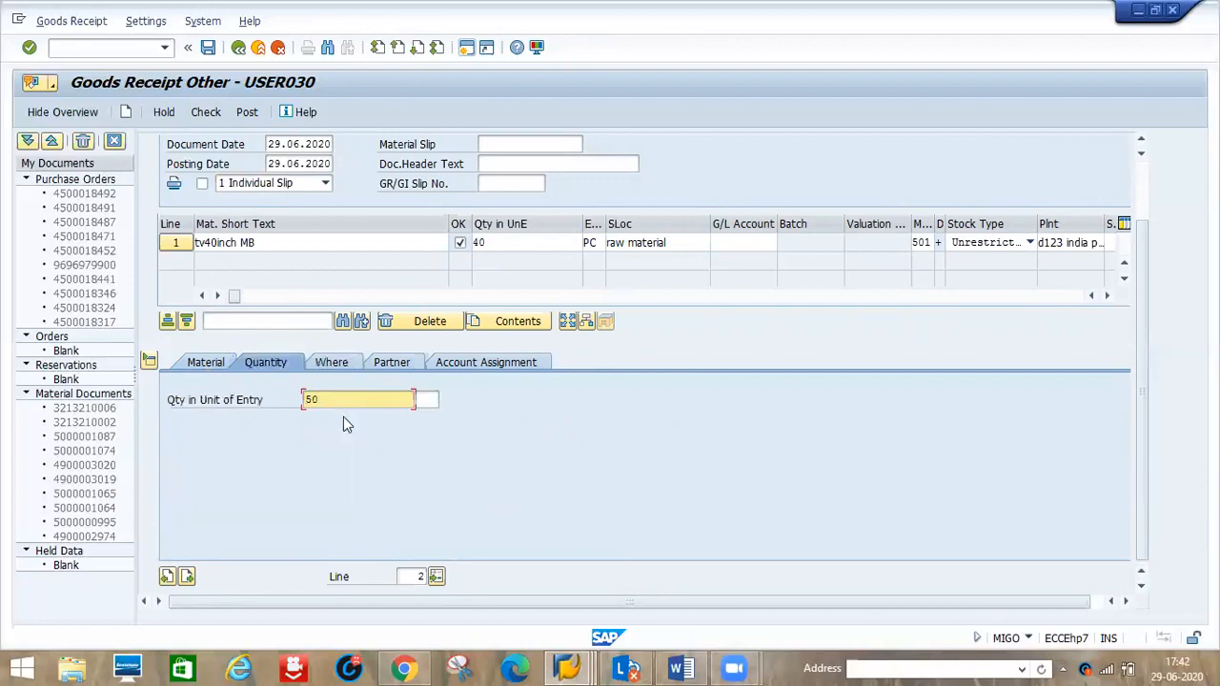
key("BackSpace")
key("BackSpace")
type("40")
Step: Assign plant d1p1 and storage location d1s1 to the TVSCREEN item and accept the line
left_click(328, 363)
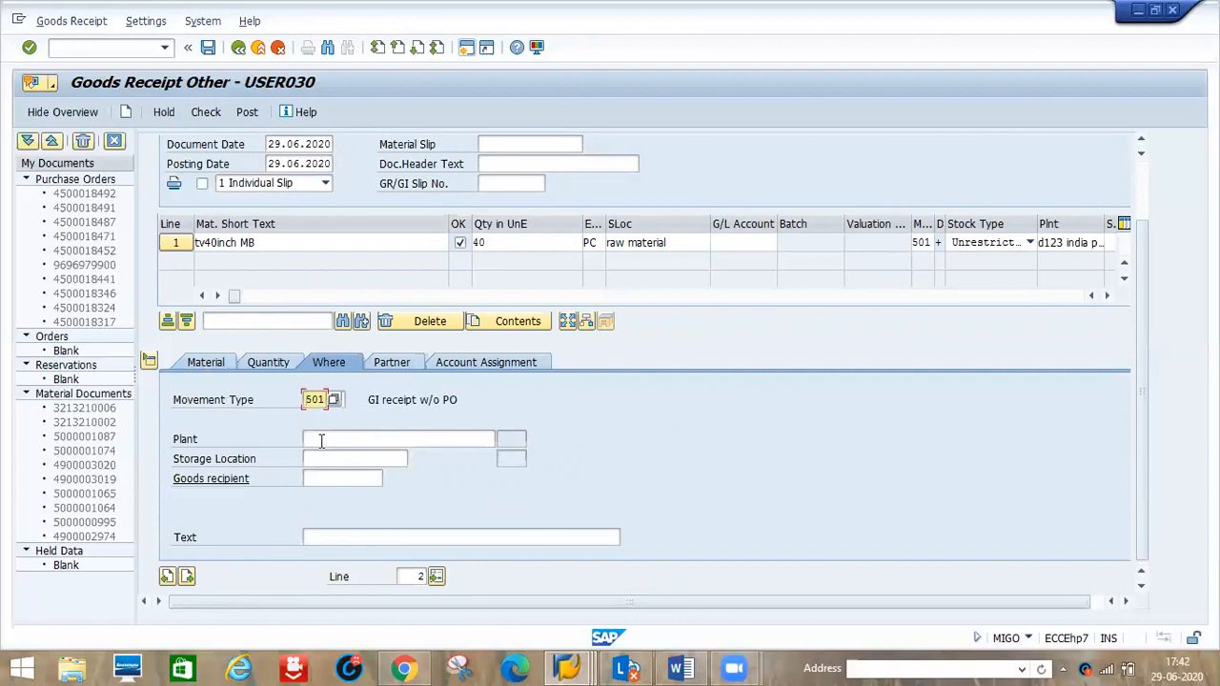
left_click(321, 439)
type("d1l1")
key("Tab")
type("D")
key("Down")
key("Return")
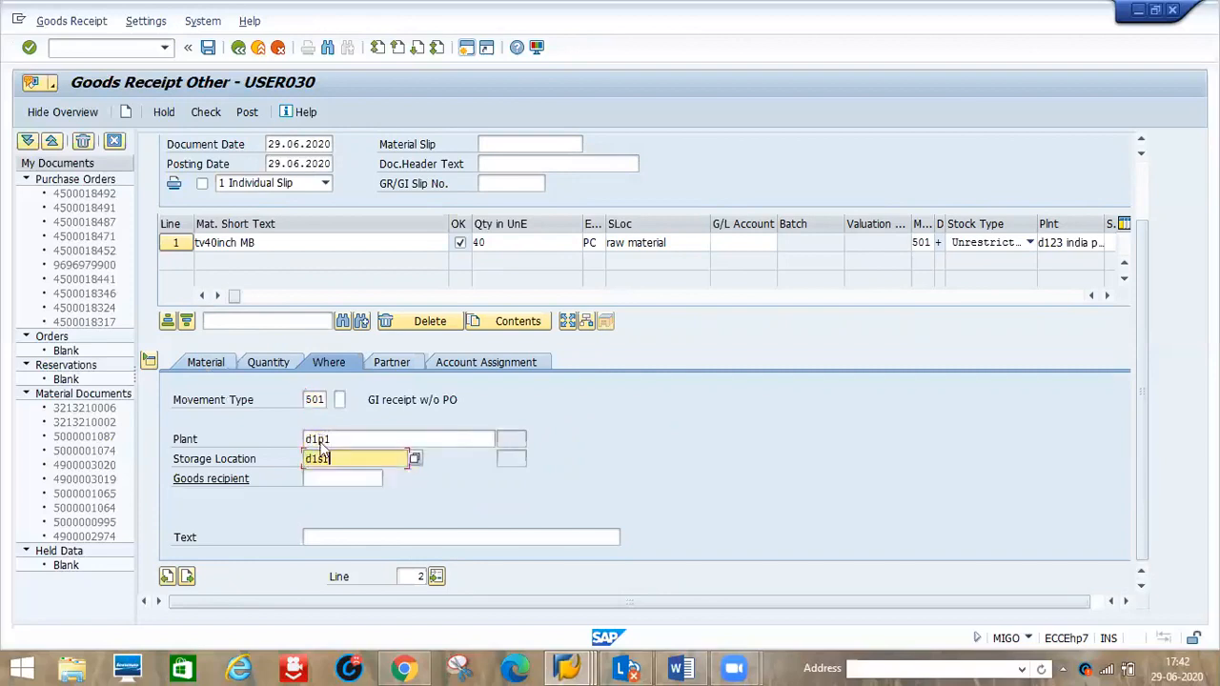
key("Return")
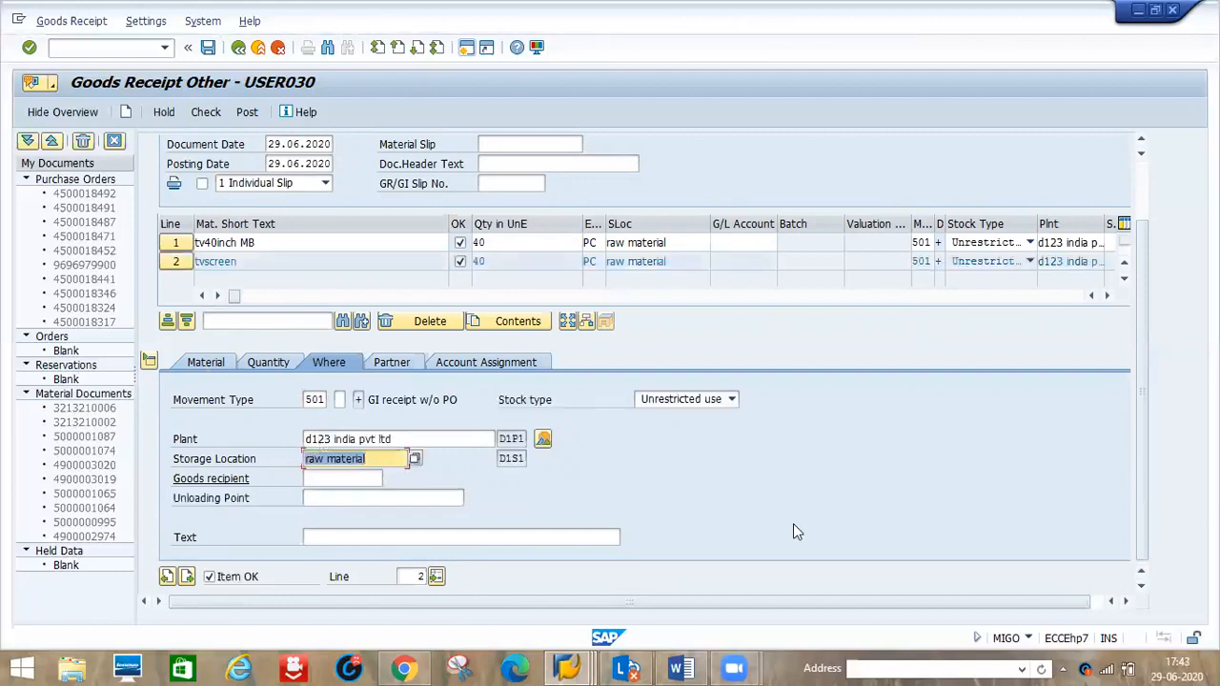
Step: Check the goods receipt for both component materials and post it
left_click(206, 112)
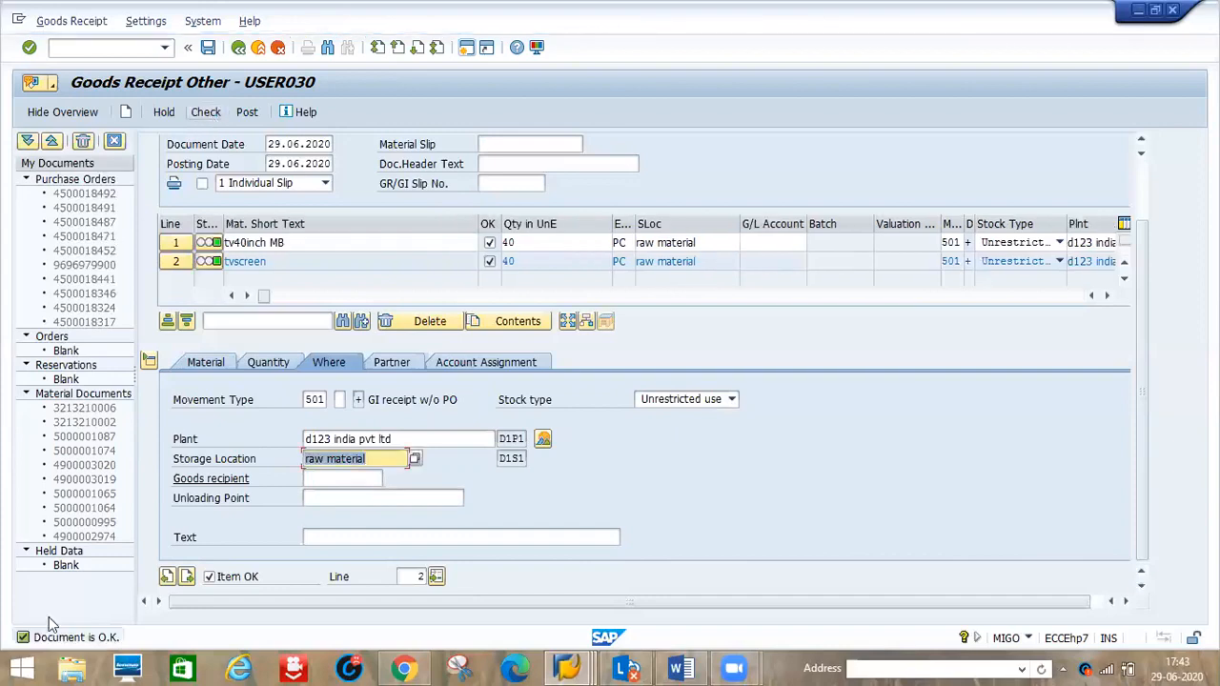
left_click(247, 112)
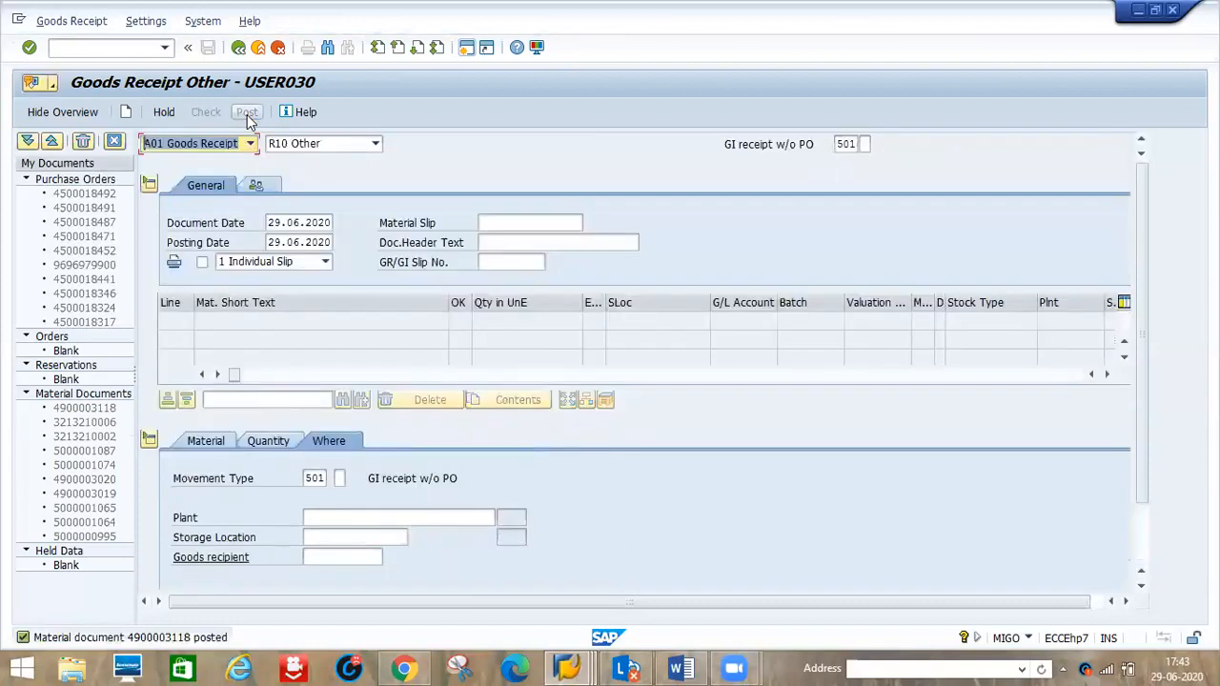
Step: Return to the stock overview session and refresh the stock of TV40INCH MB to review its unrestricted quantity
left_click(570, 667)
left_click(655, 591)
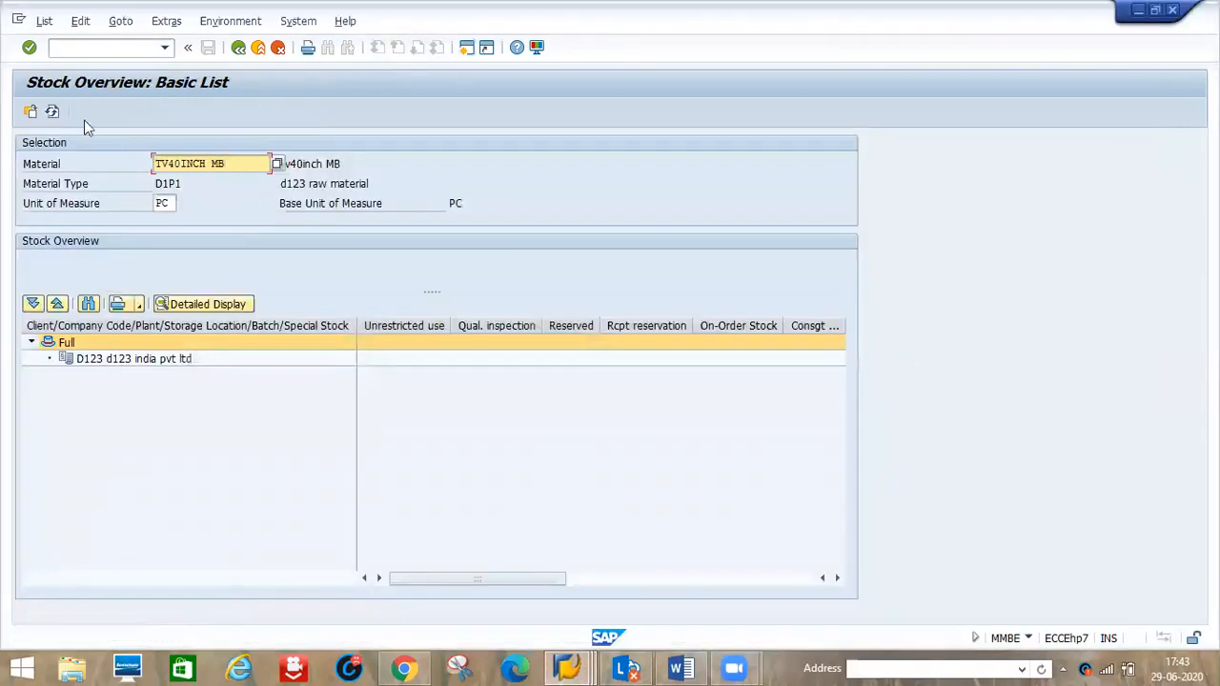
left_click(53, 112)
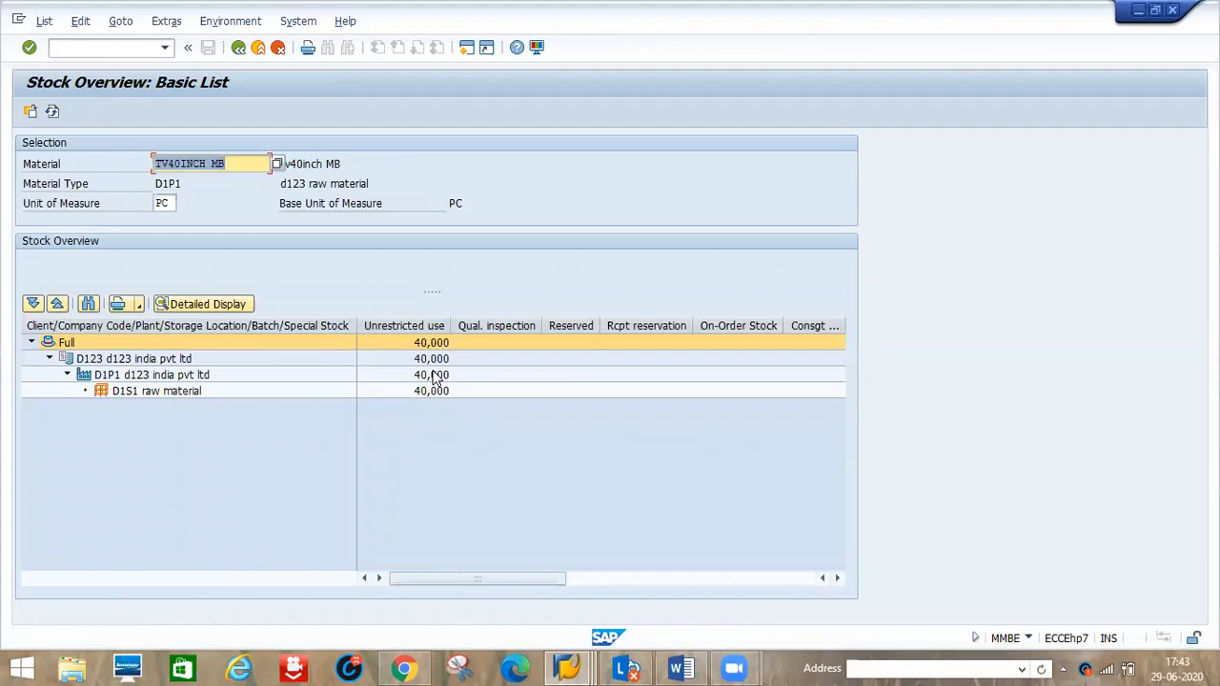
left_click(245, 162)
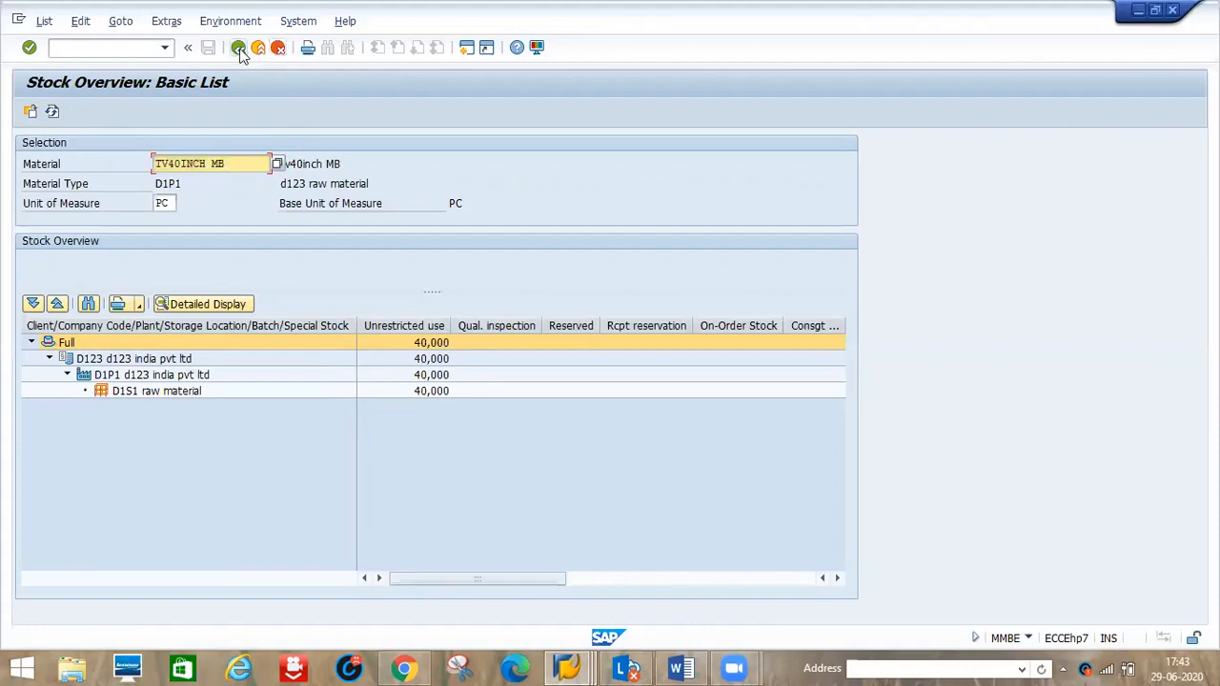
Step: Display the stock overview for material TVSCREEN in plant D1P1
left_click(239, 48)
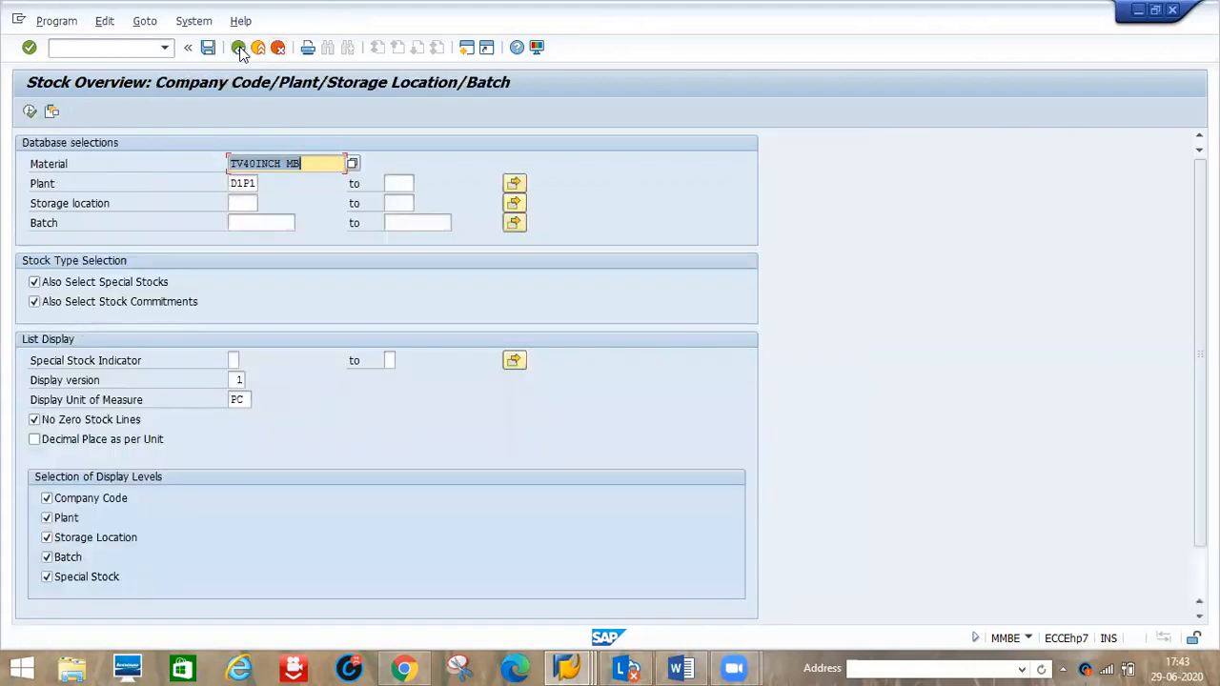
type("TC")
key("BackSpace")
type("V")
key("BackSpace")
type("SCREEN")
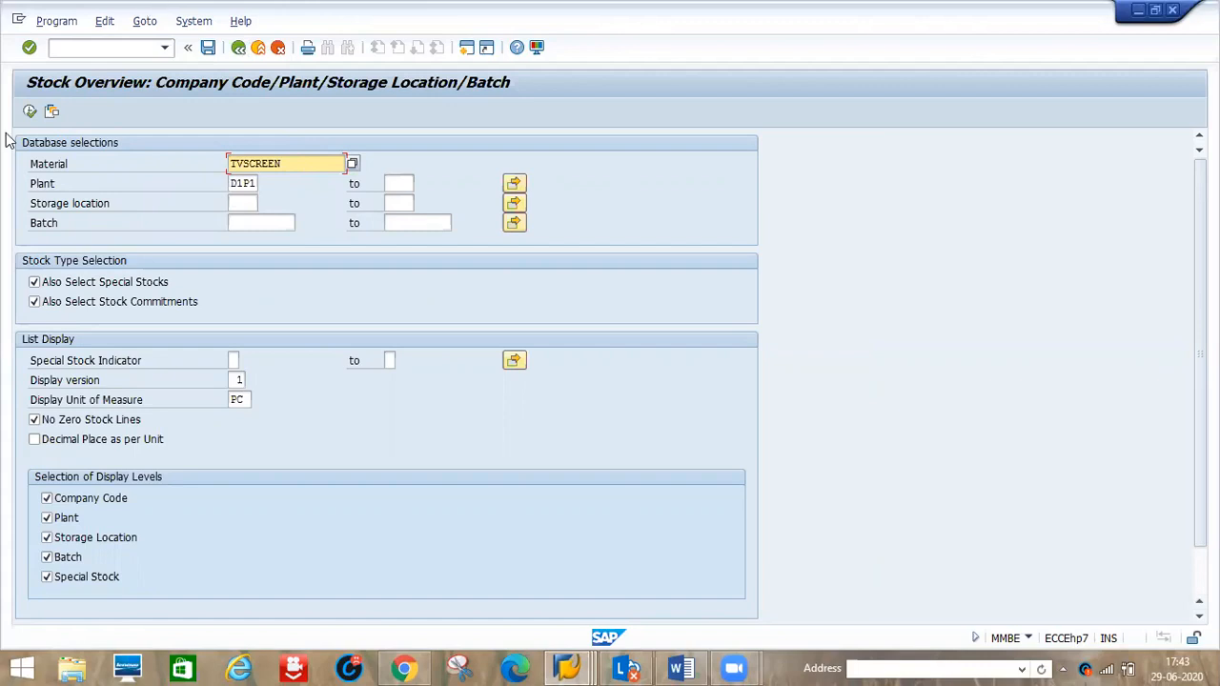
left_click(30, 113)
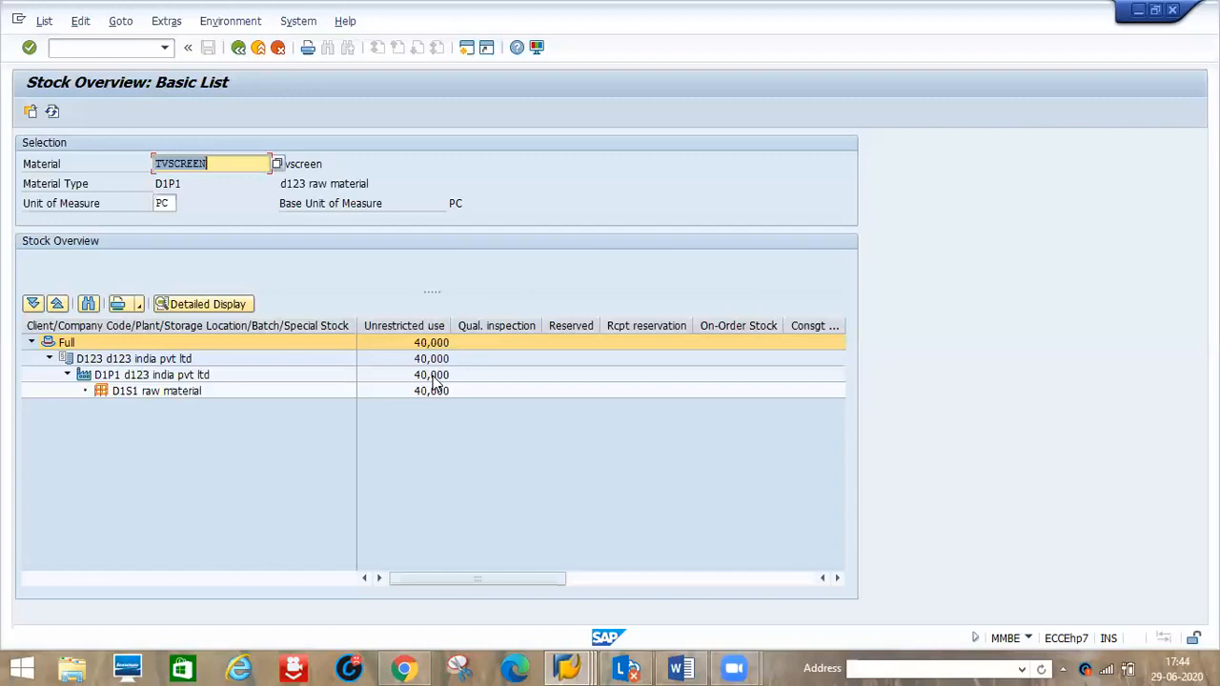
Step: Switch to the Sub Contract PO document in Word and append "-M TYPE: 541" to the Stock Transfer to Vendor line
mouse_move(584, 666)
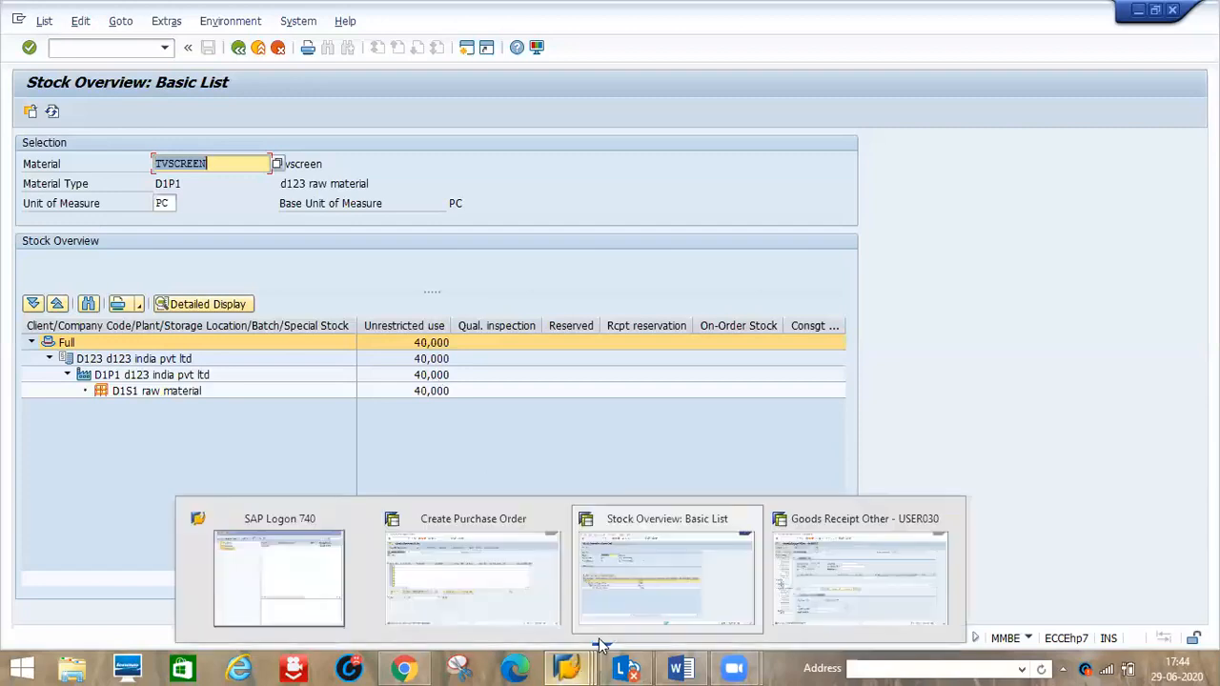
left_click(464, 594)
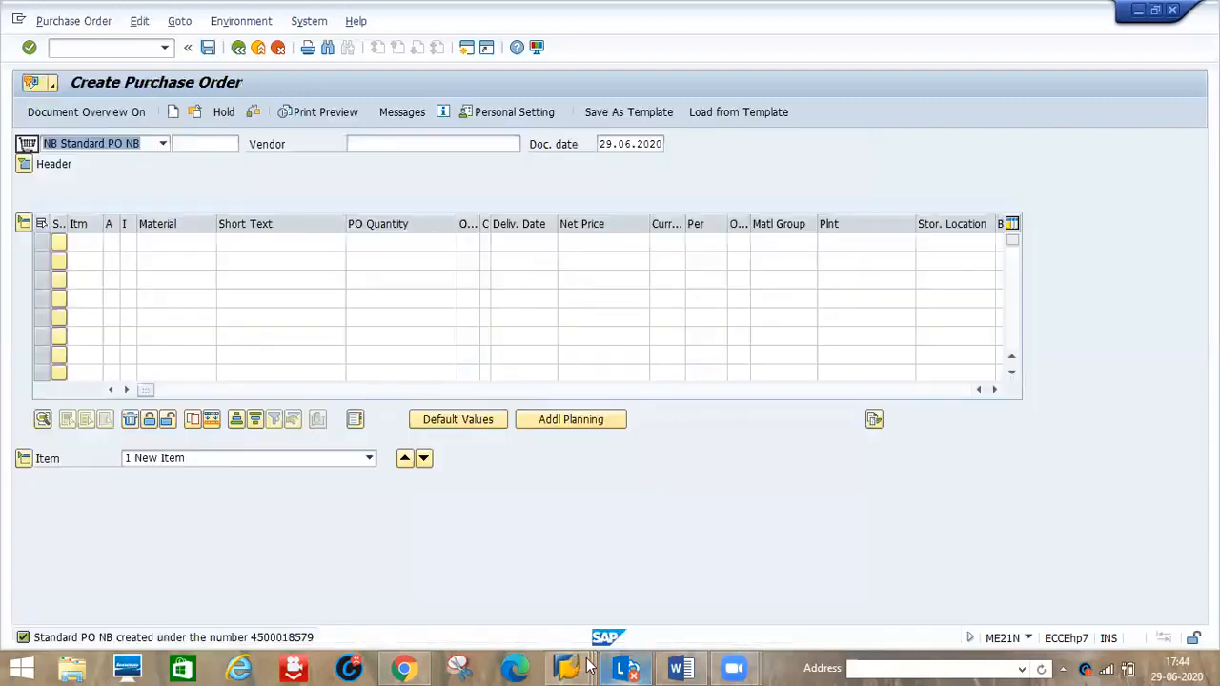
mouse_move(681, 667)
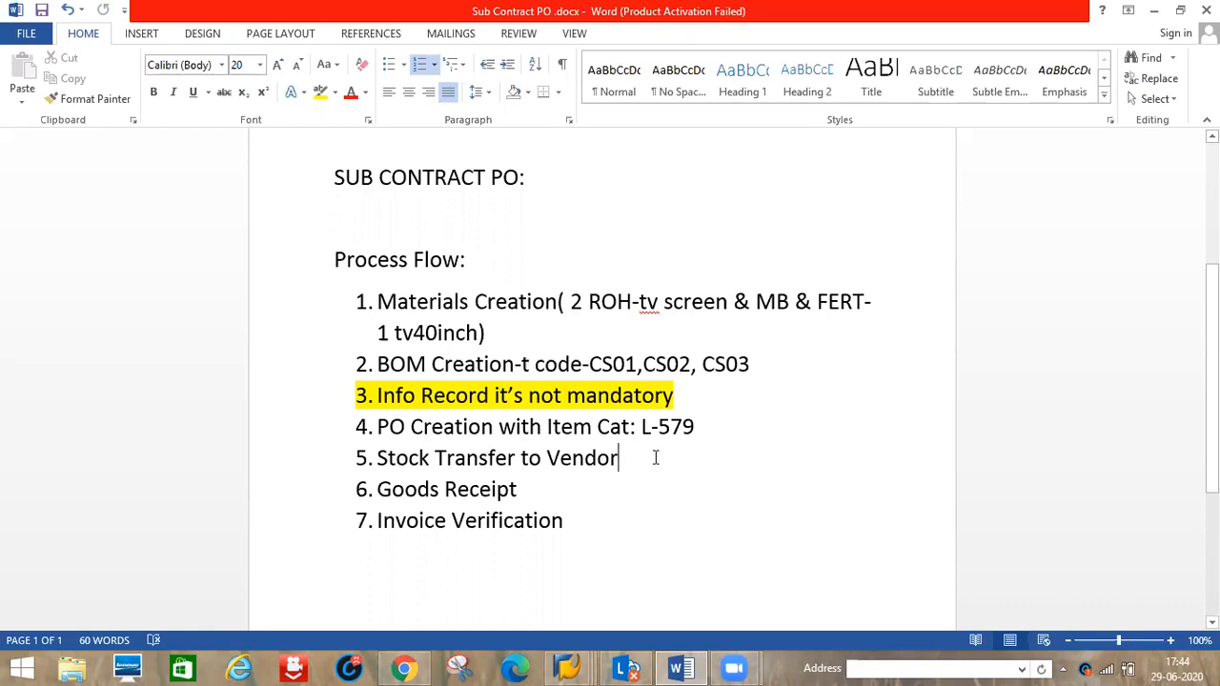
type("-M")
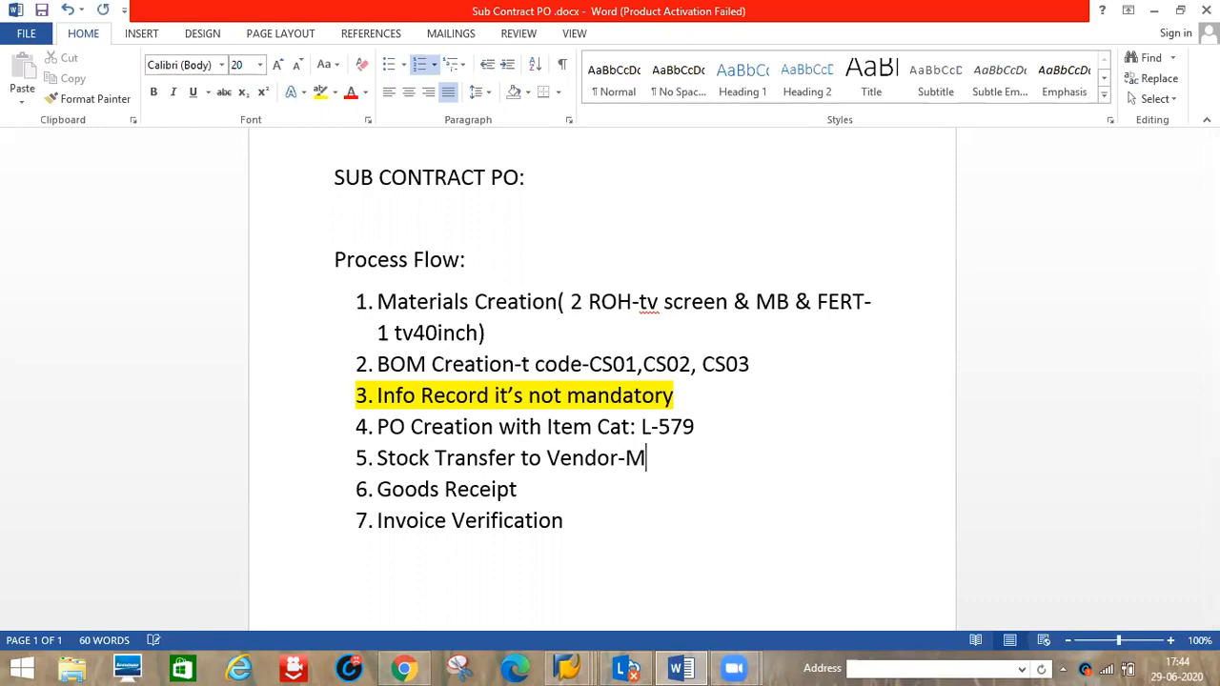
type(" TYPE: 541")
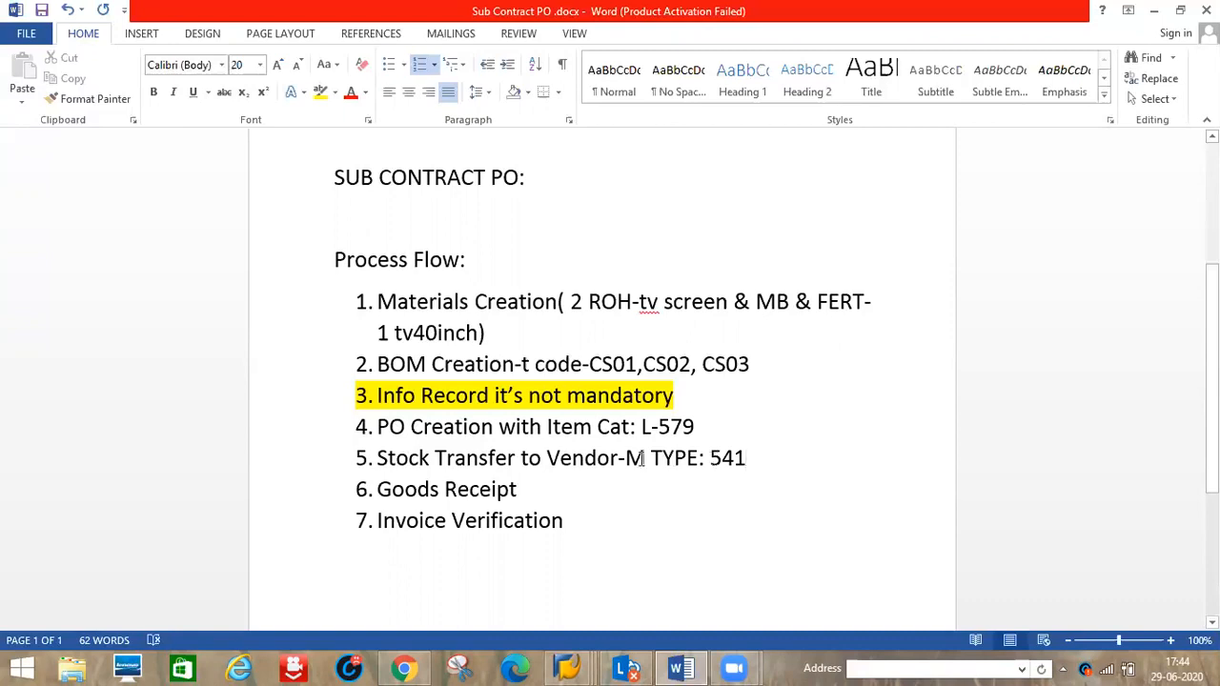
Step: Return to the SAP goods movement session and set it to A08 Transfer Posting with reference R01 Purchase Order
key("alt+Tab")
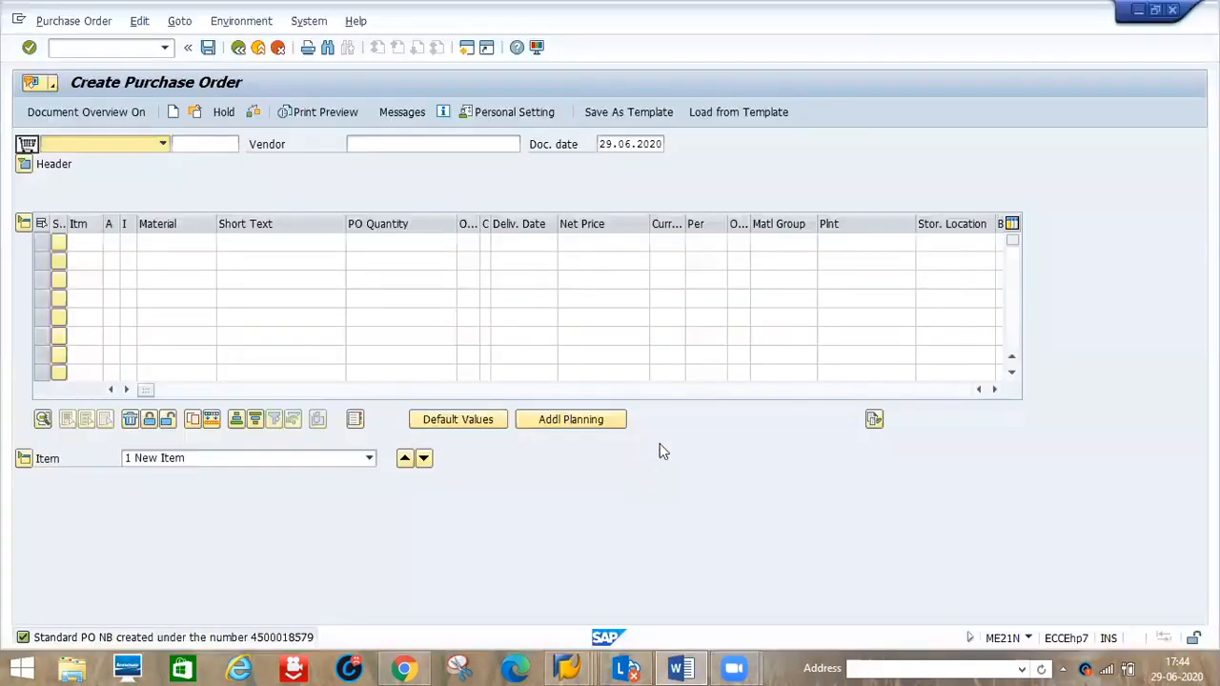
mouse_move(569, 667)
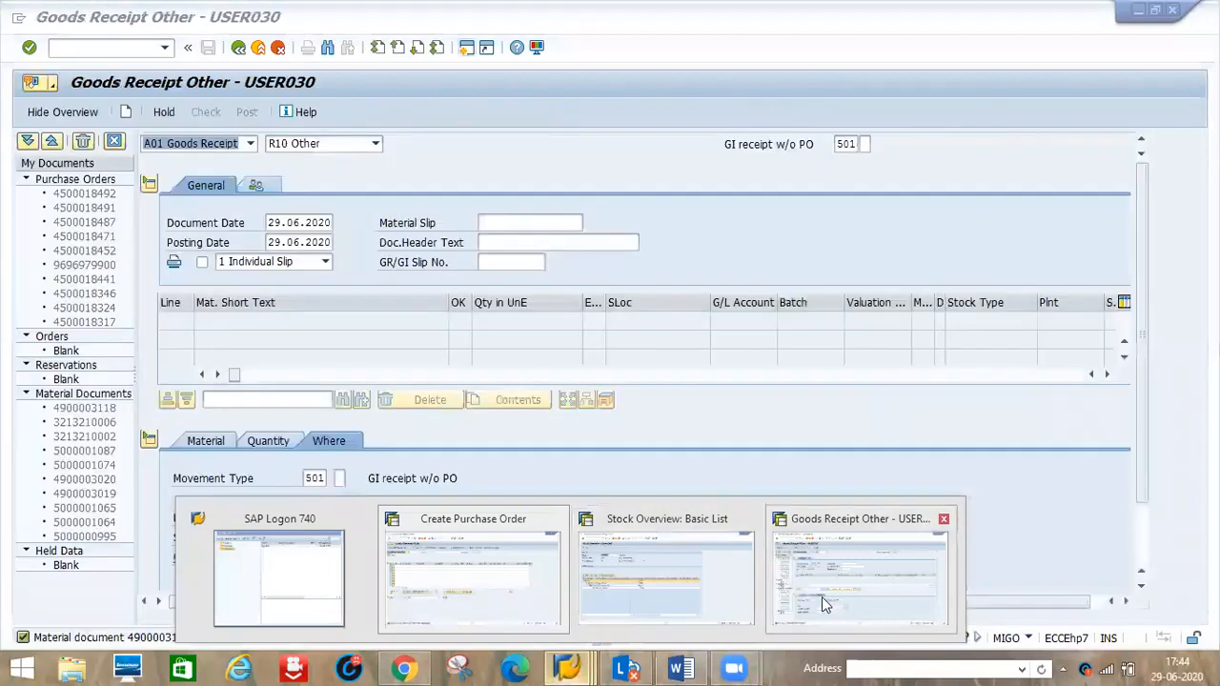
left_click(825, 605)
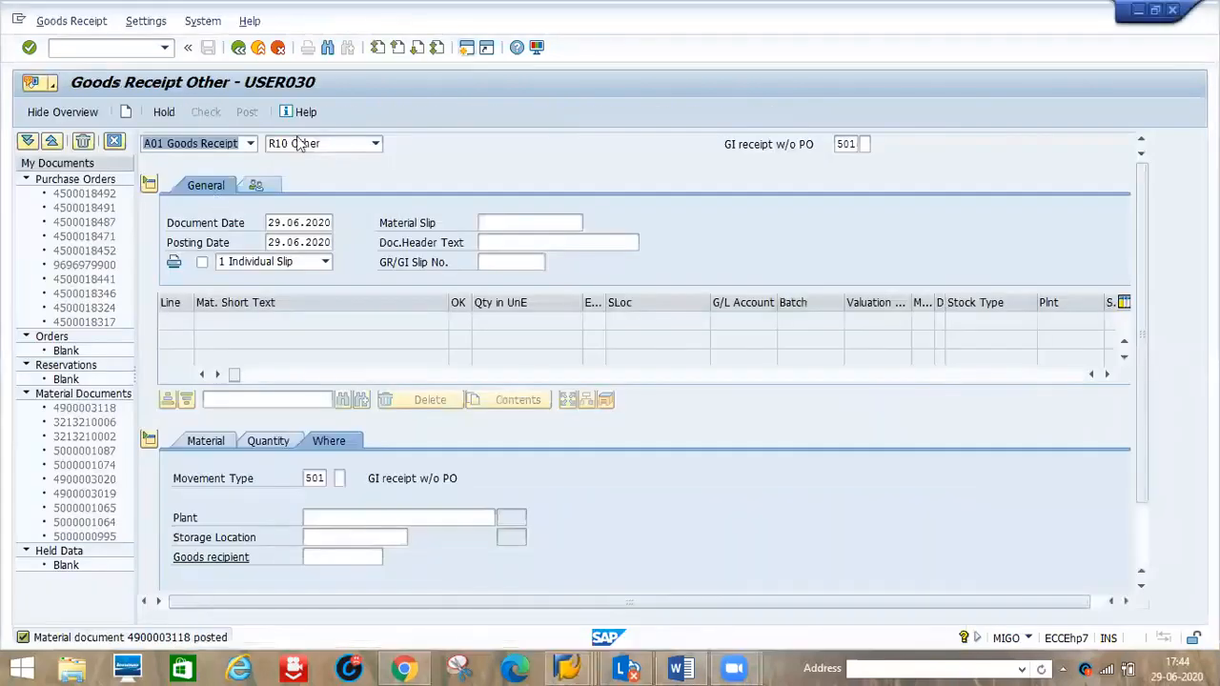
left_click(250, 146)
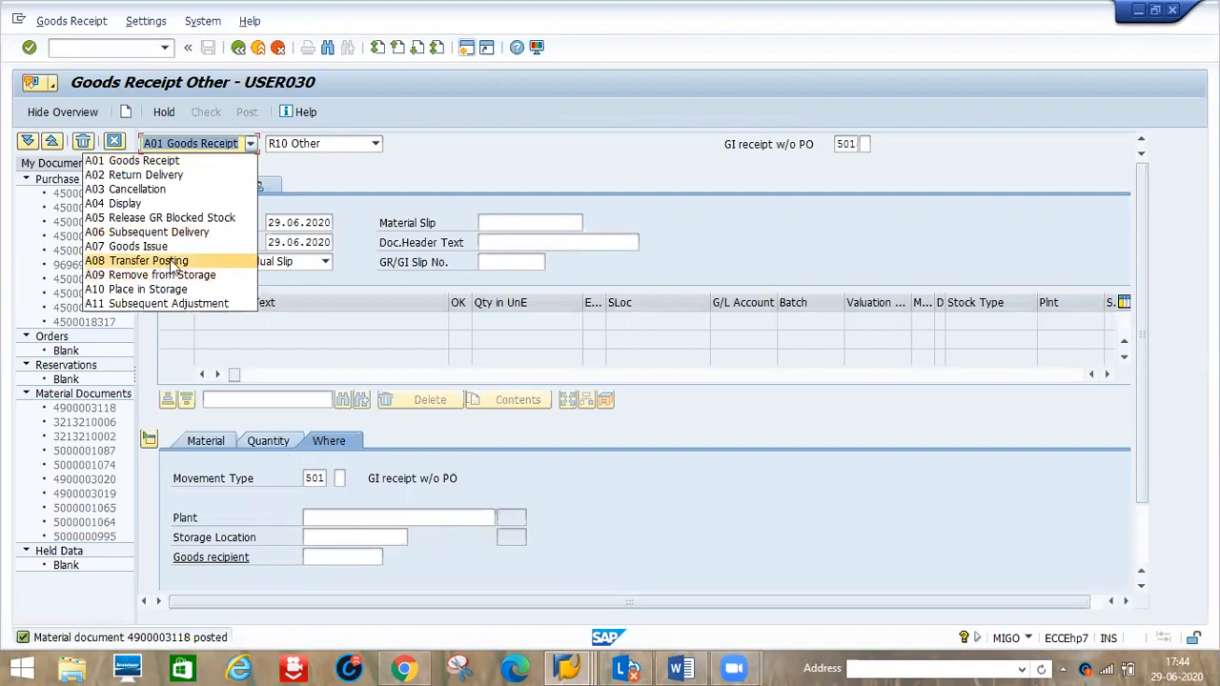
left_click(175, 262)
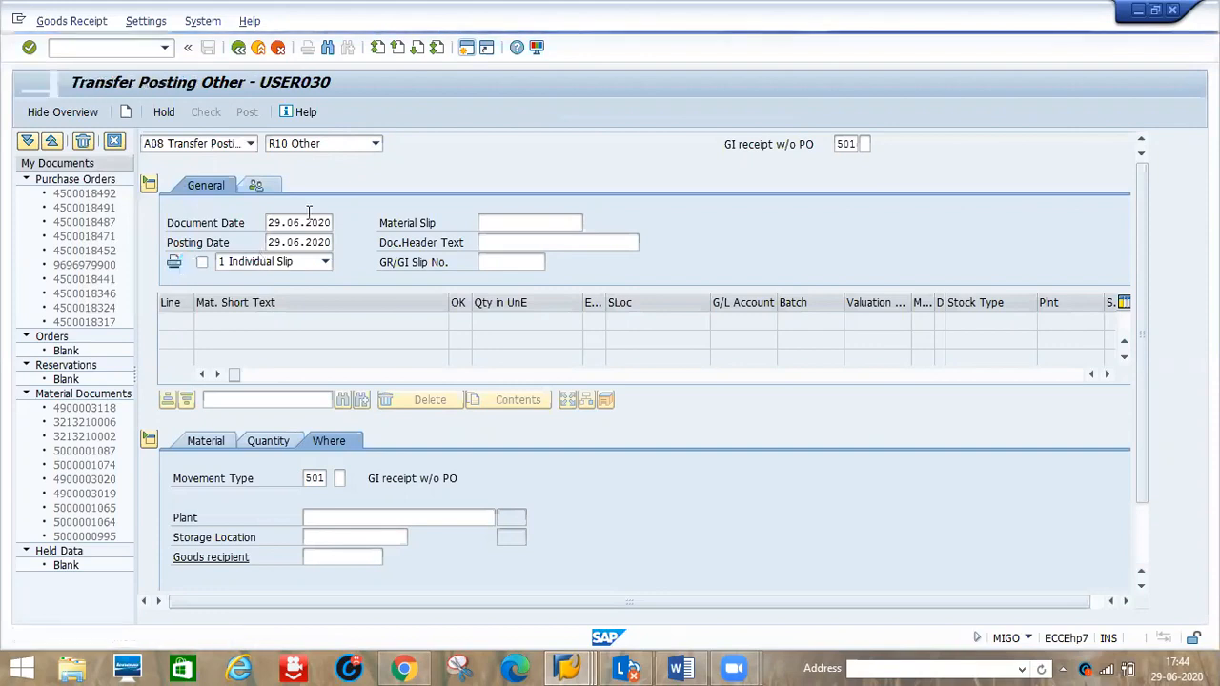
left_click(375, 144)
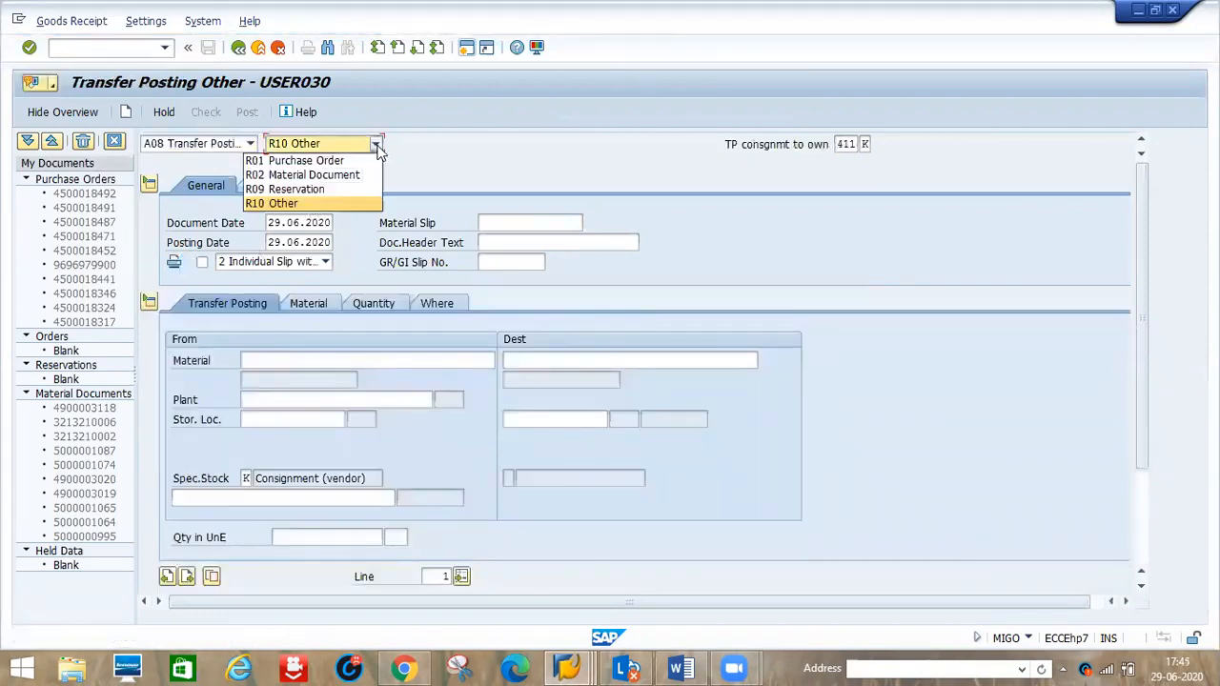
left_click(335, 161)
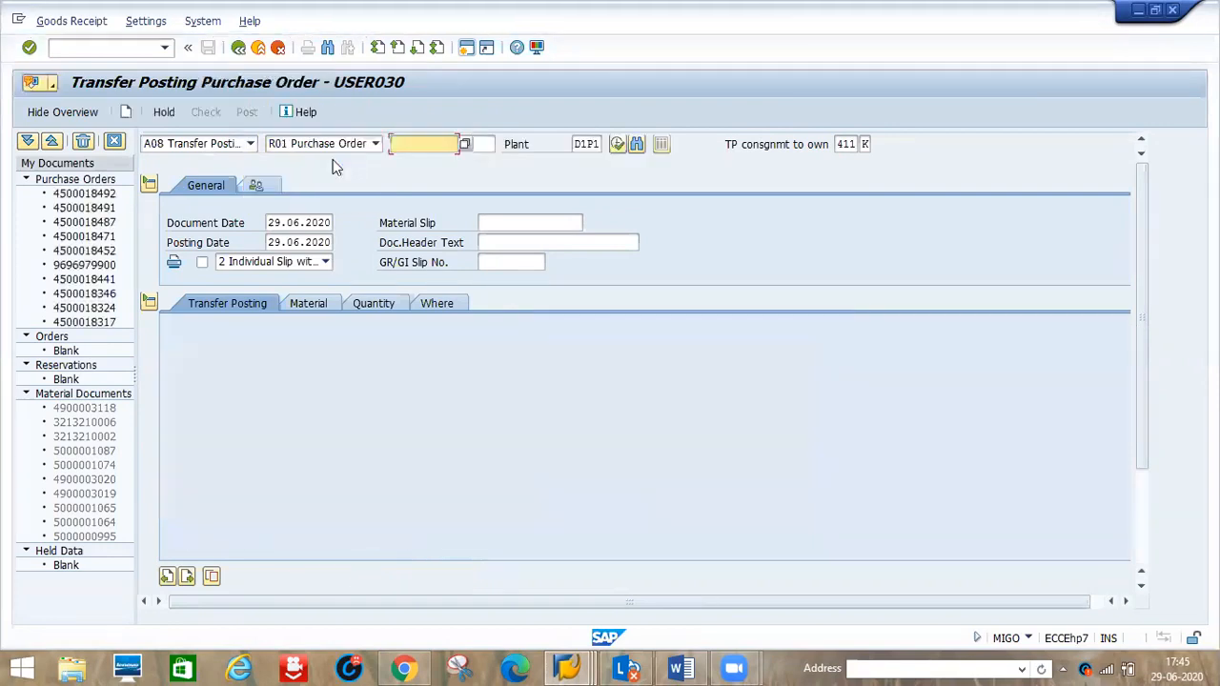
Step: Enter the subcontract purchase order's number as the reference document for the transfer posting
key("space")
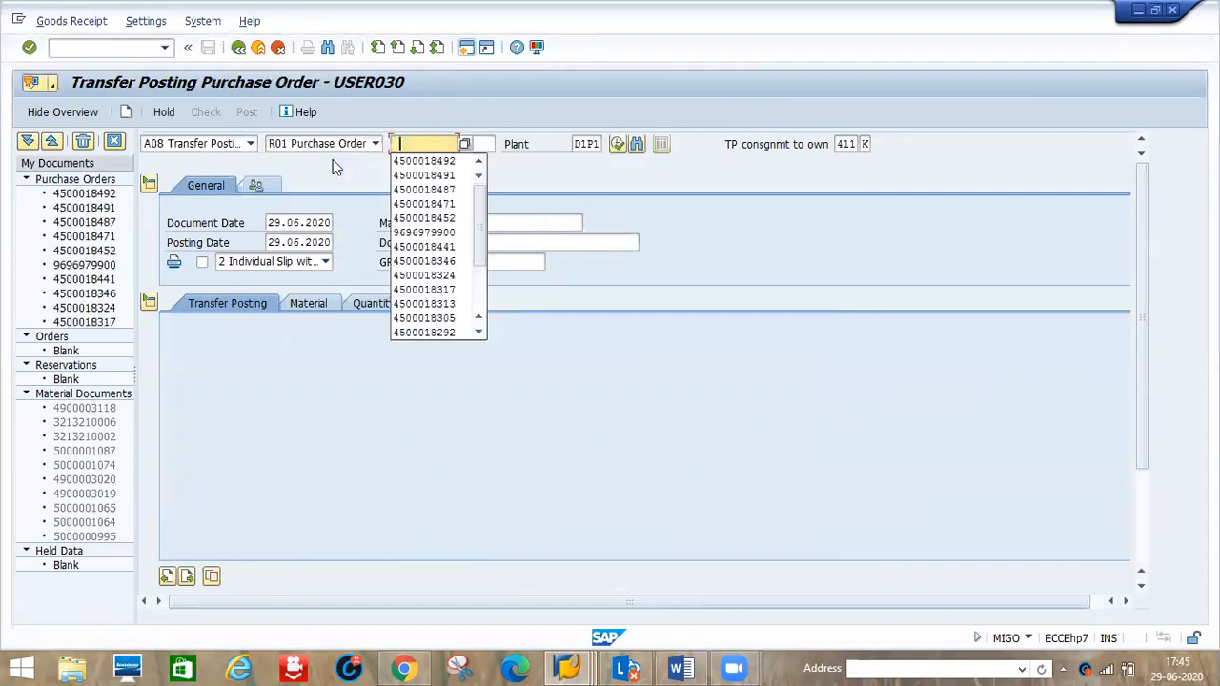
left_click(426, 164)
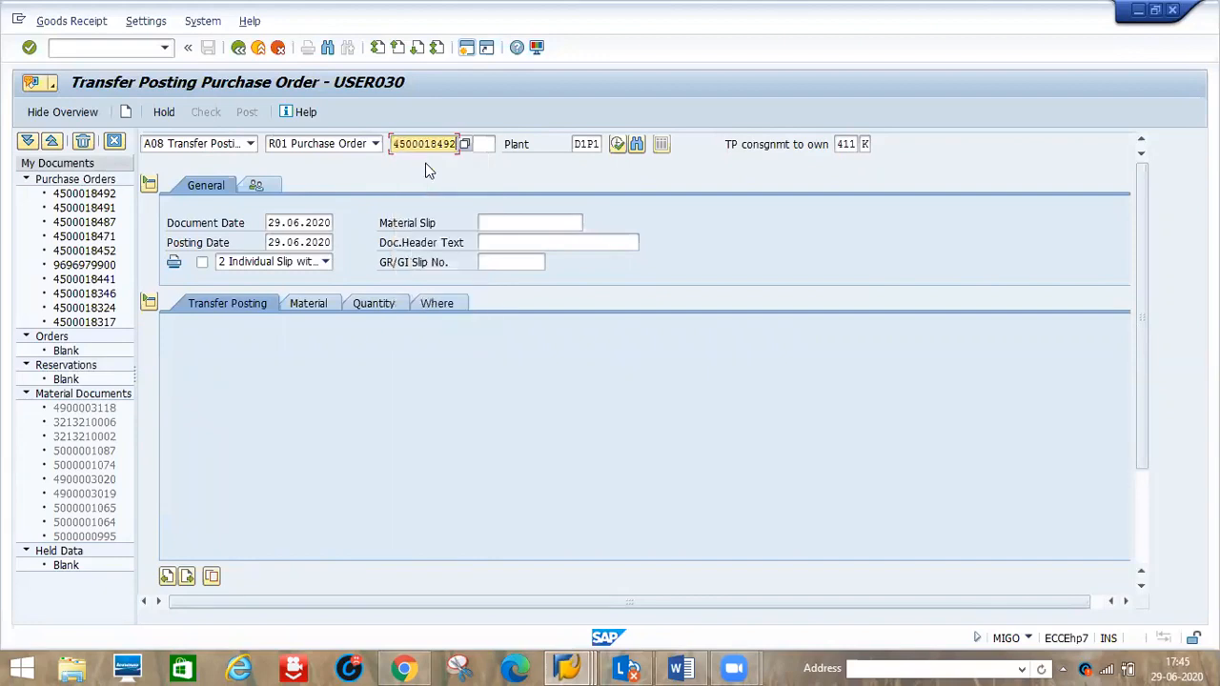
key("BackSpace")
key("BackSpace")
key("BackSpace")
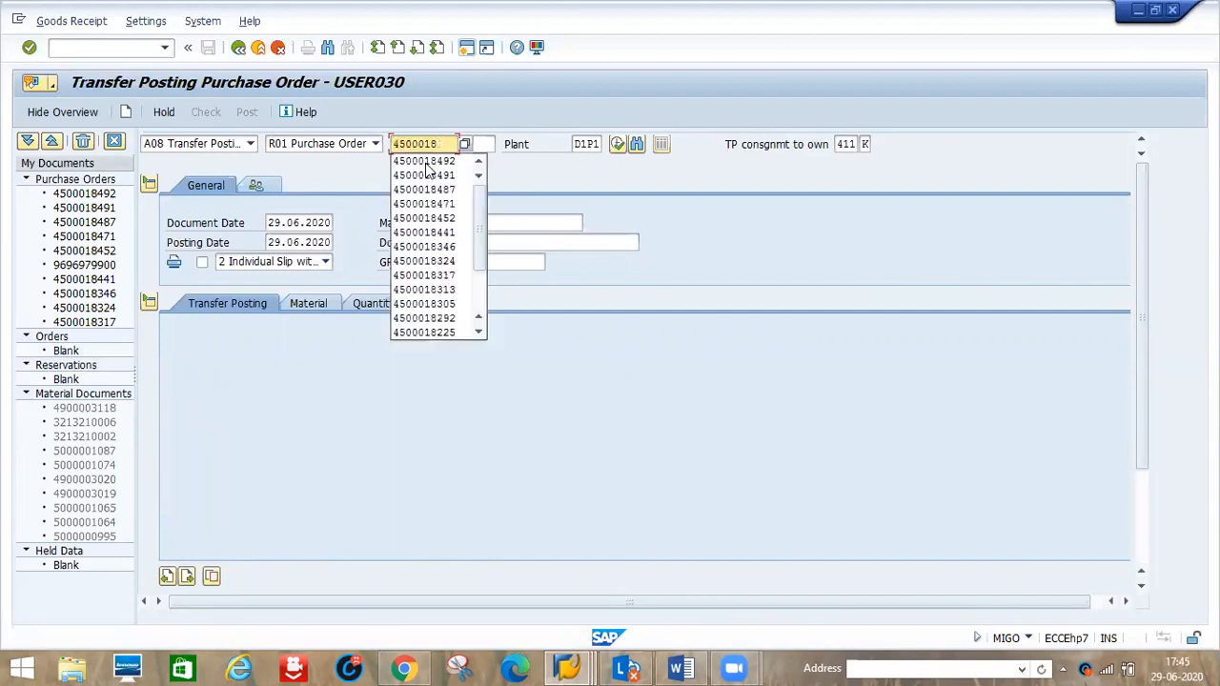
type("579")
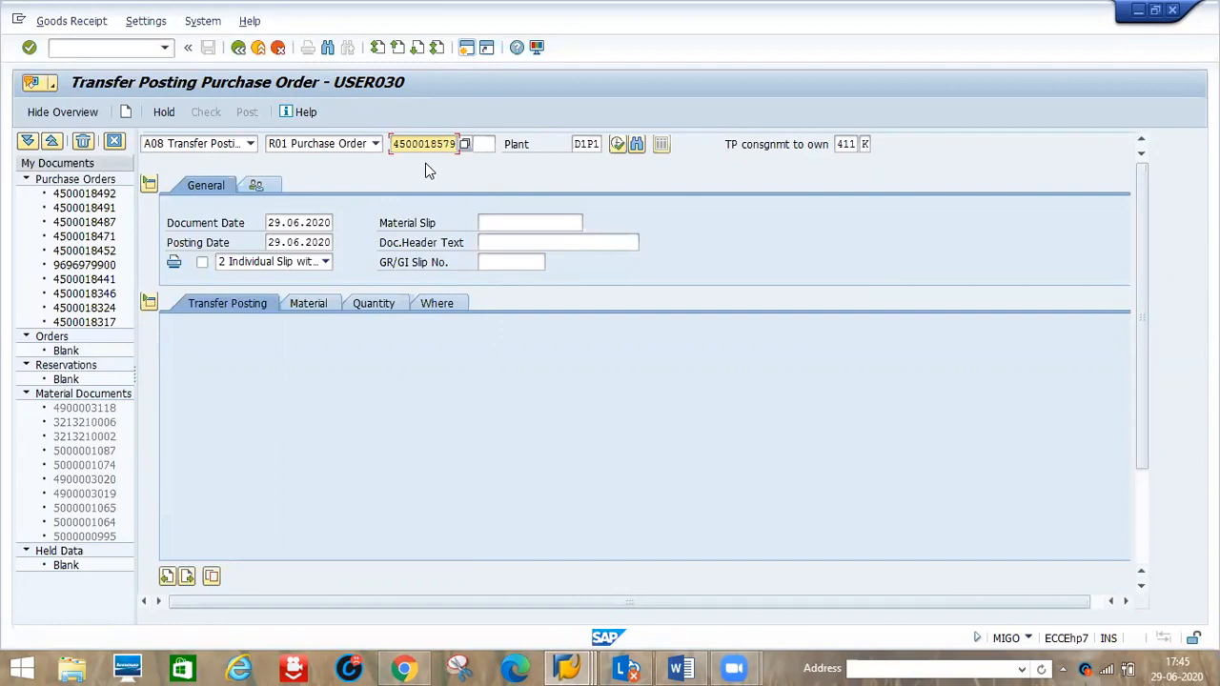
key("Tab")
key("Tab")
key("Tab")
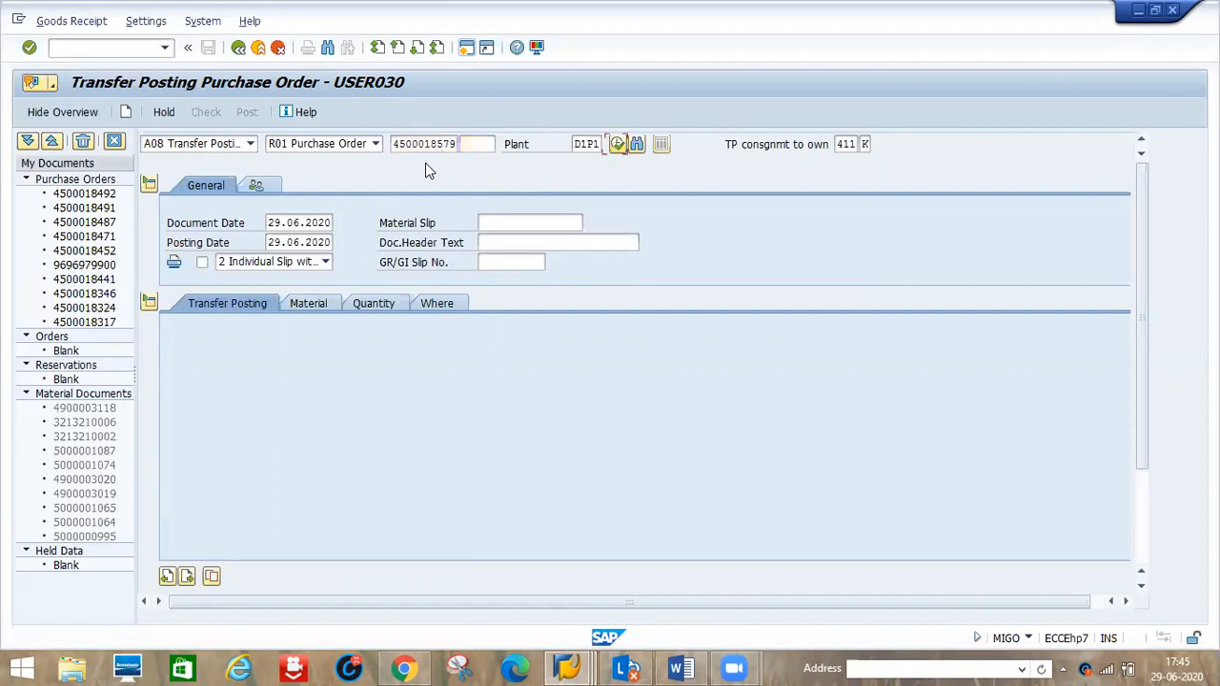
Step: Look up the available movement types and highlight 541, transfer posting to stock with subcontractor from unrestricted-use stock
left_click(862, 147)
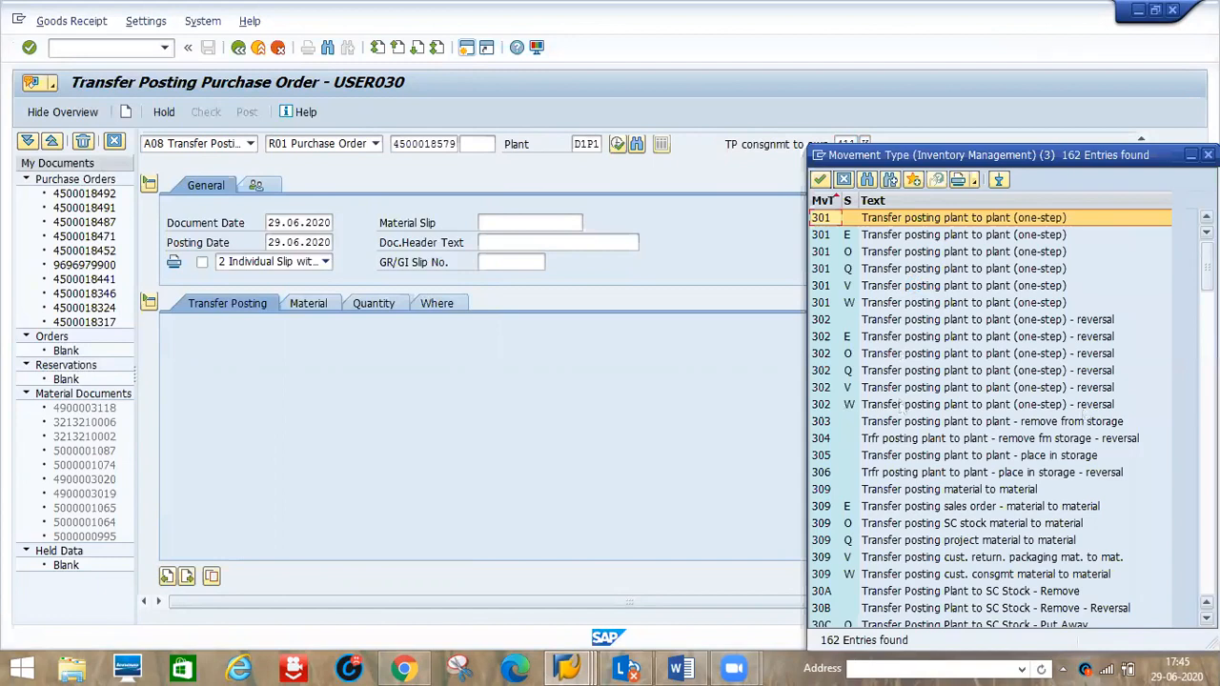
scroll(991, 419, "down", 10)
scroll(991, 419, "down", 12)
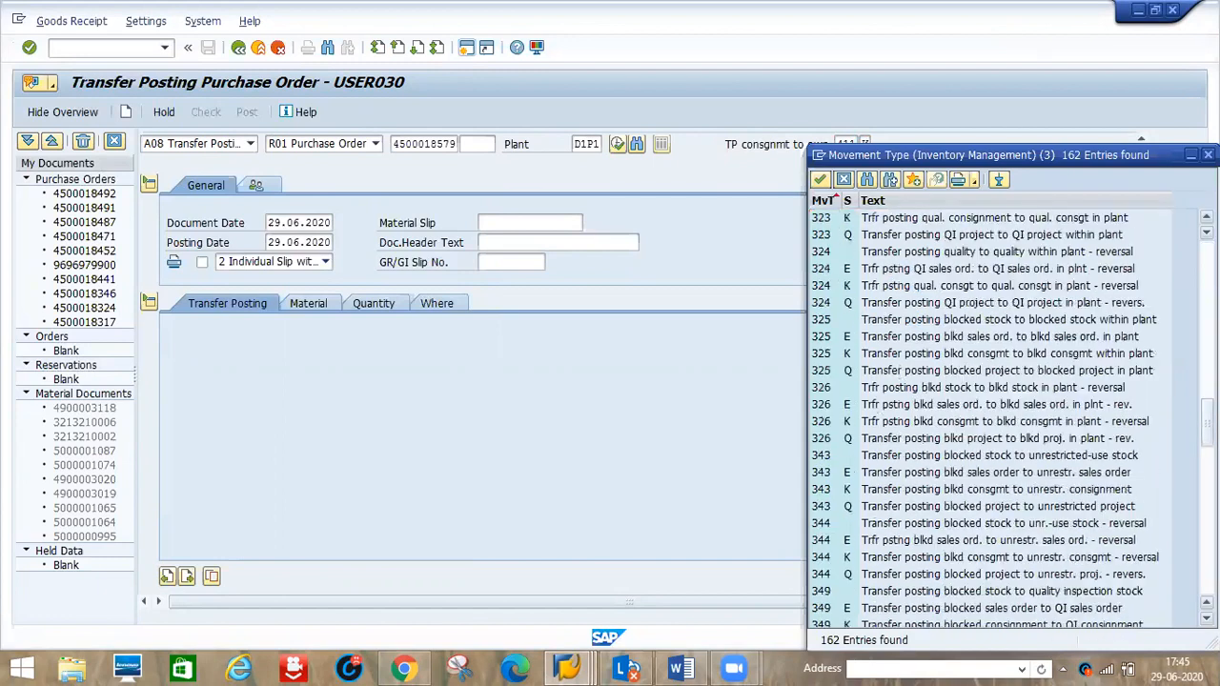
scroll(991, 419, "down", 8)
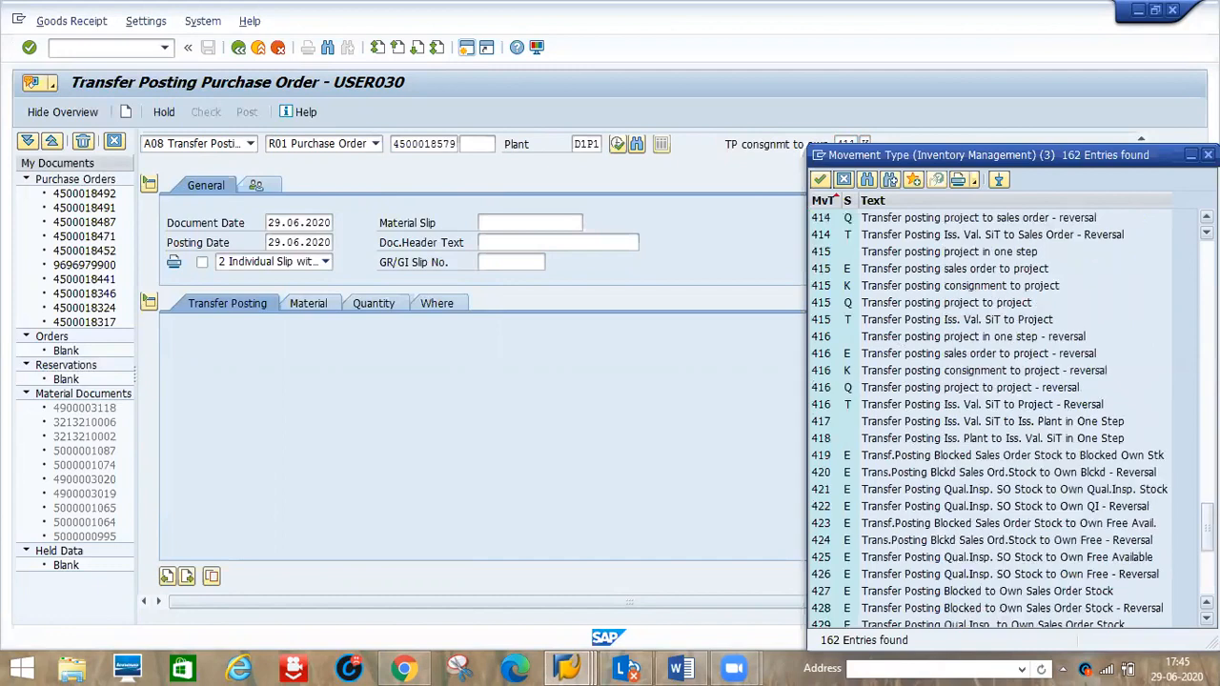
scroll(991, 419, "down", 6)
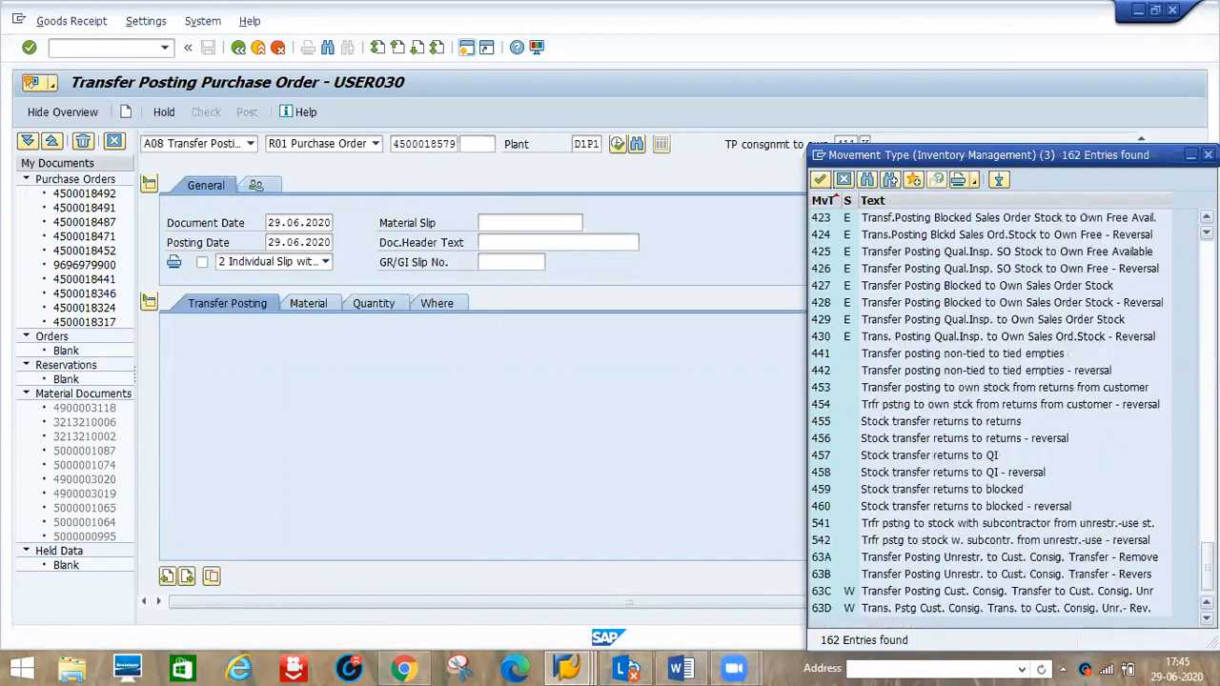
left_click(928, 527)
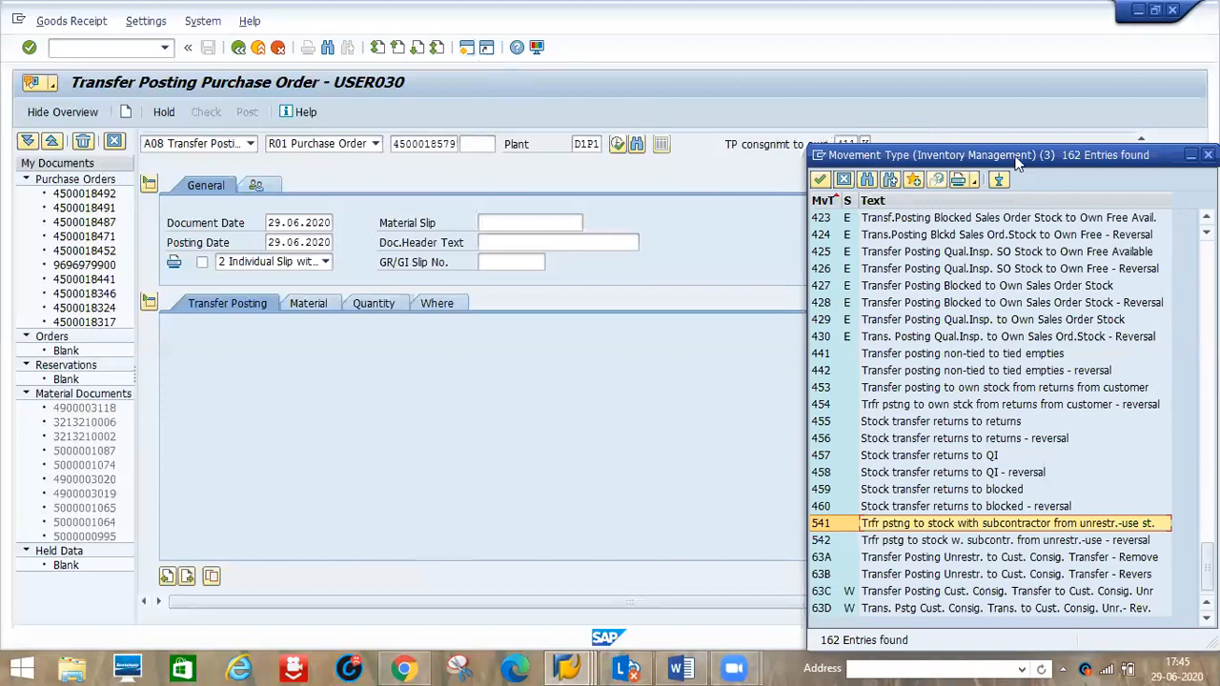
left_click_drag(1018, 164, 532, 107)
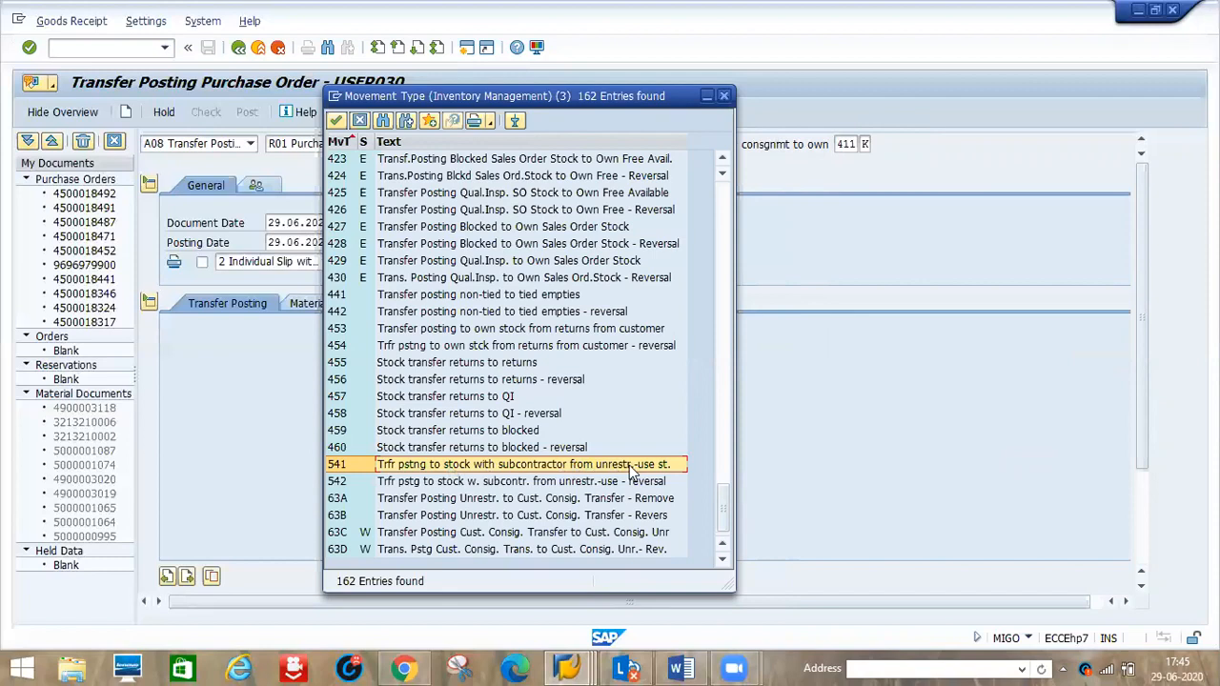
Step: Recheck the TVSCREEN stock overview, return to the movement type list and apply 541 to the transfer posting
mouse_move(572, 667)
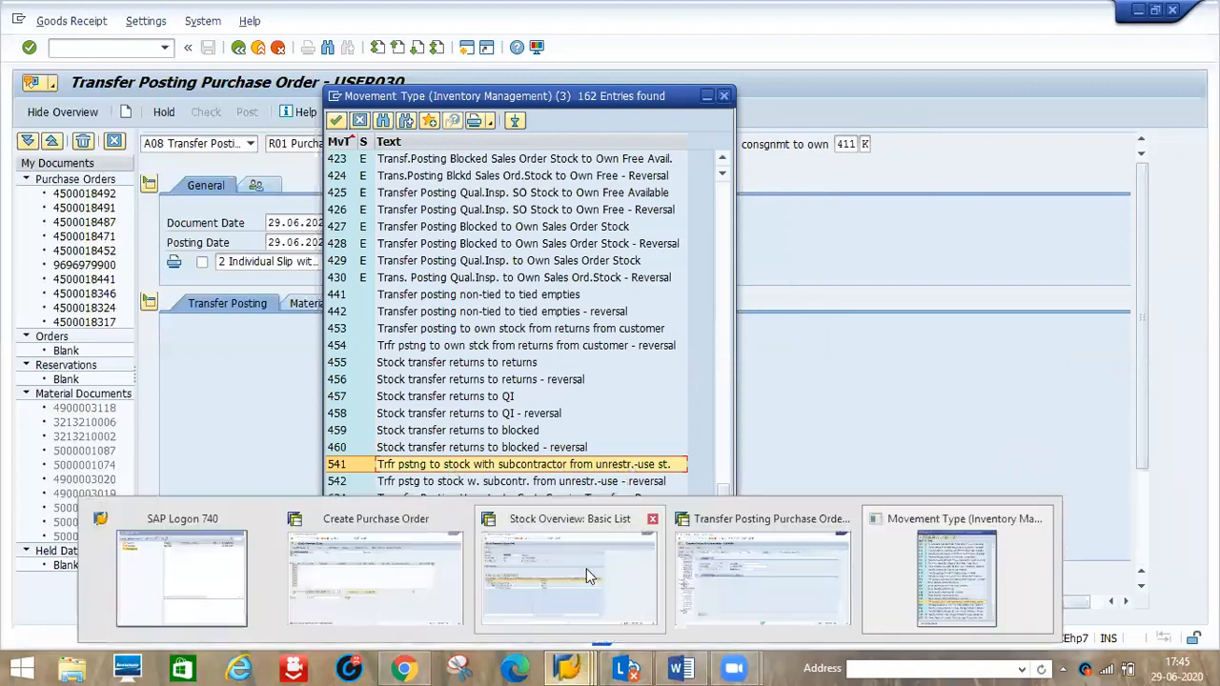
left_click(585, 568)
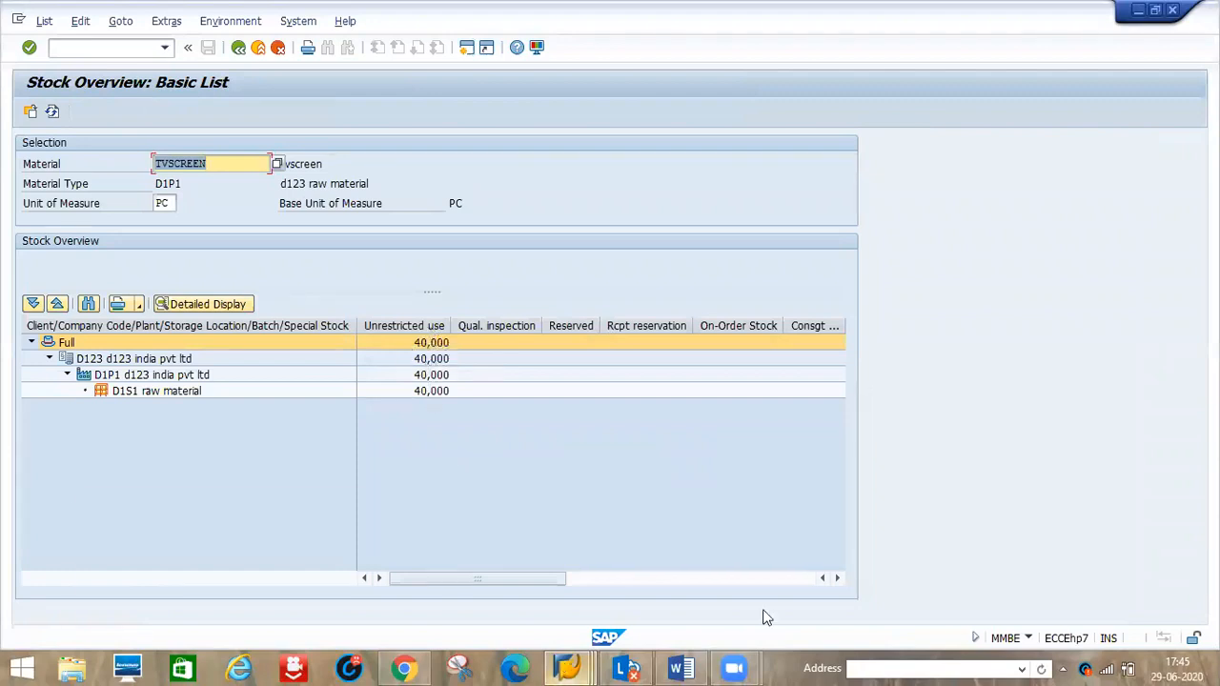
mouse_move(567, 667)
left_click(939, 596)
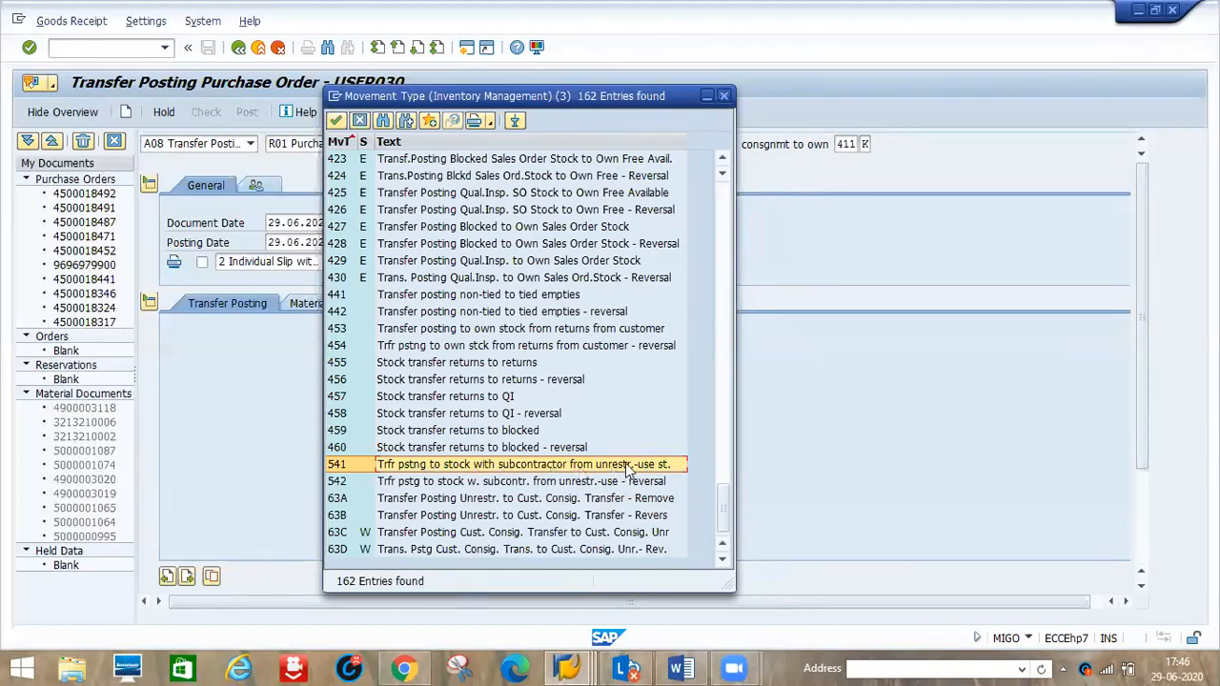
double_click(497, 463)
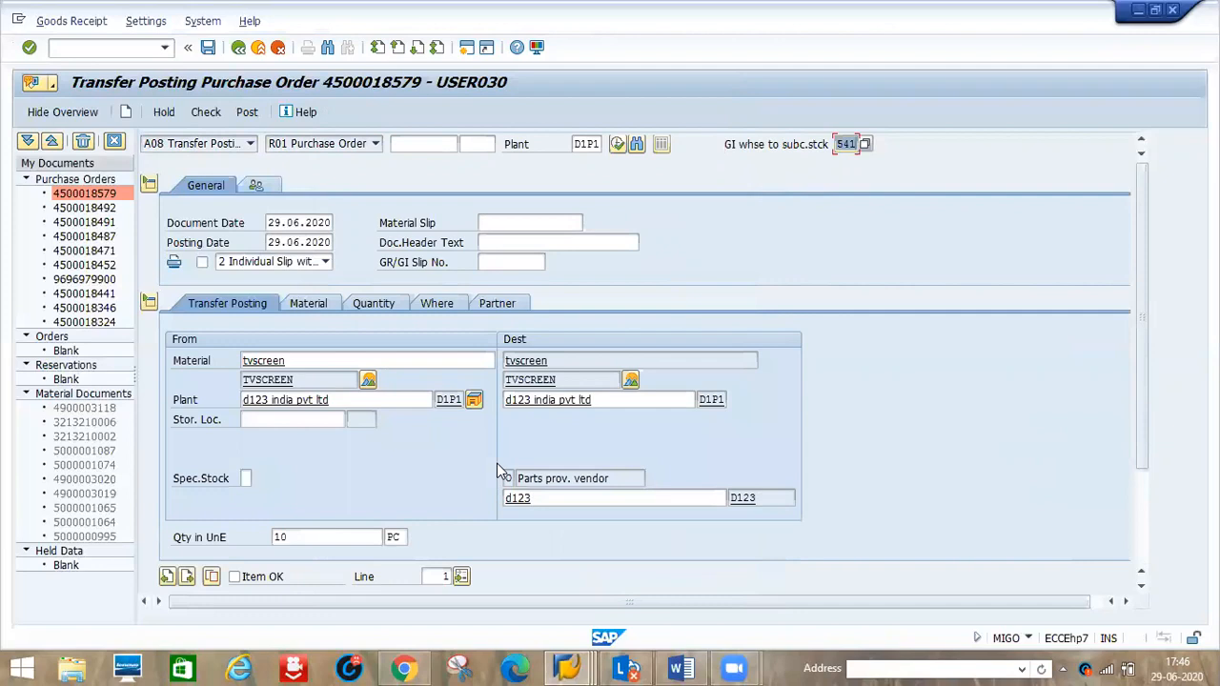
Step: Review the TVSCREEN item's material, quantity and partner details, ending on its transfer posting details
left_click(307, 305)
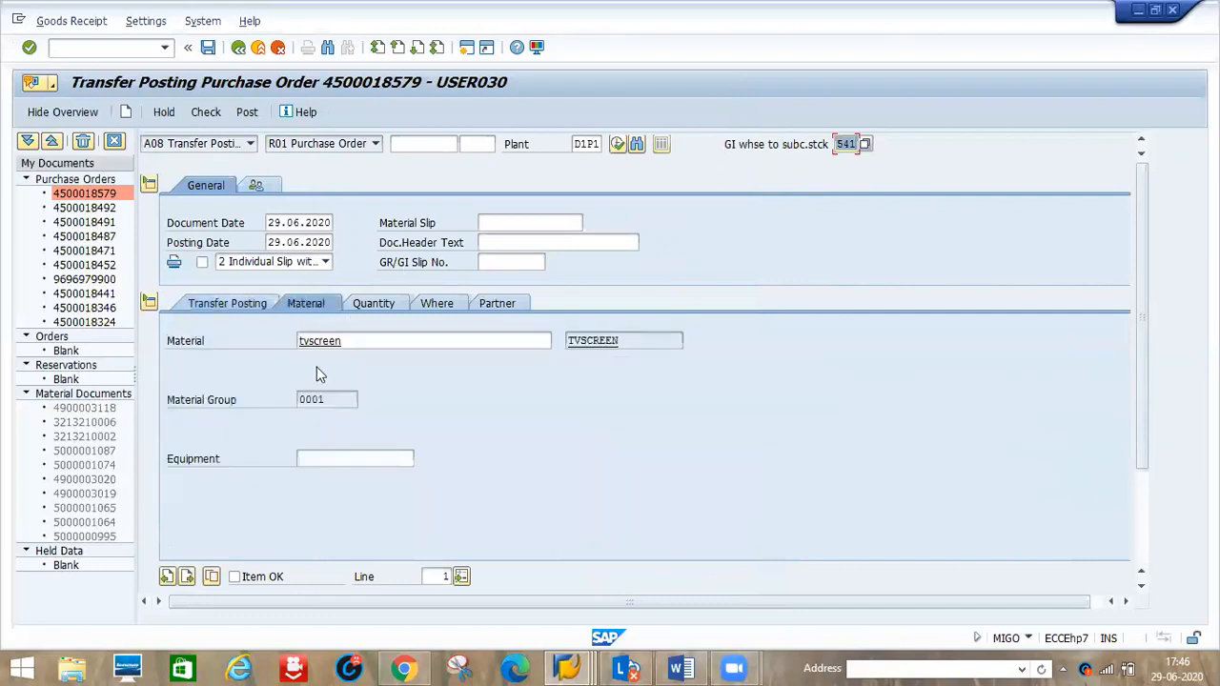
left_click(370, 307)
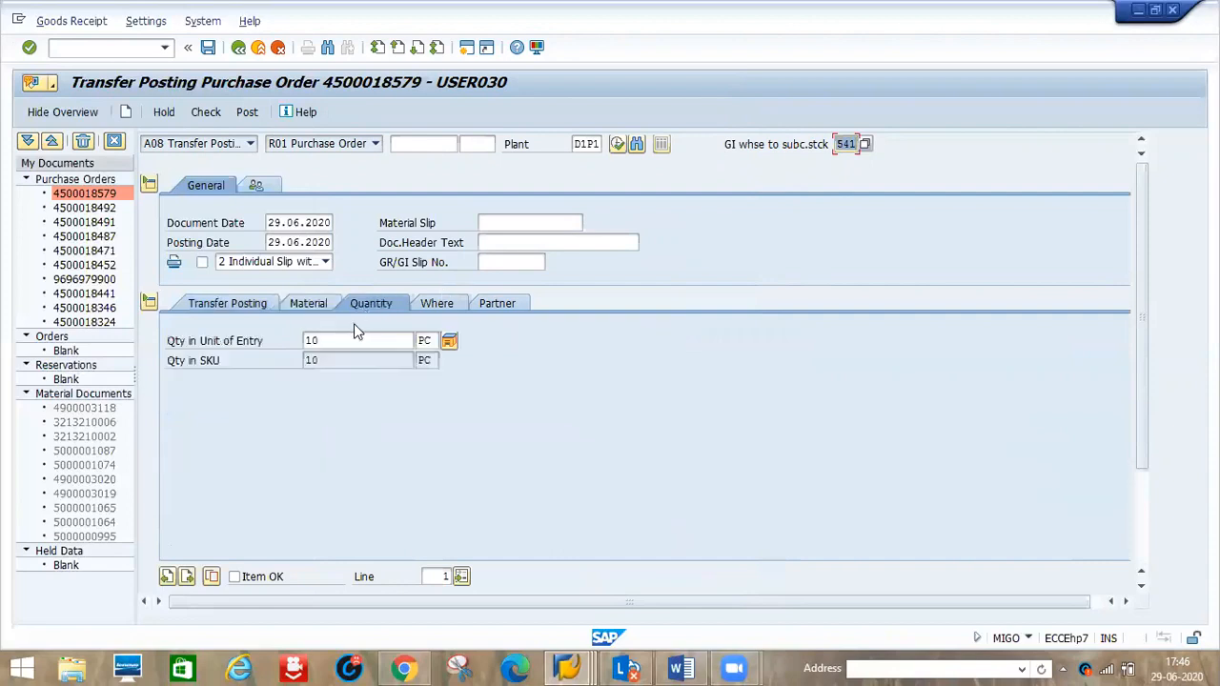
left_click(494, 307)
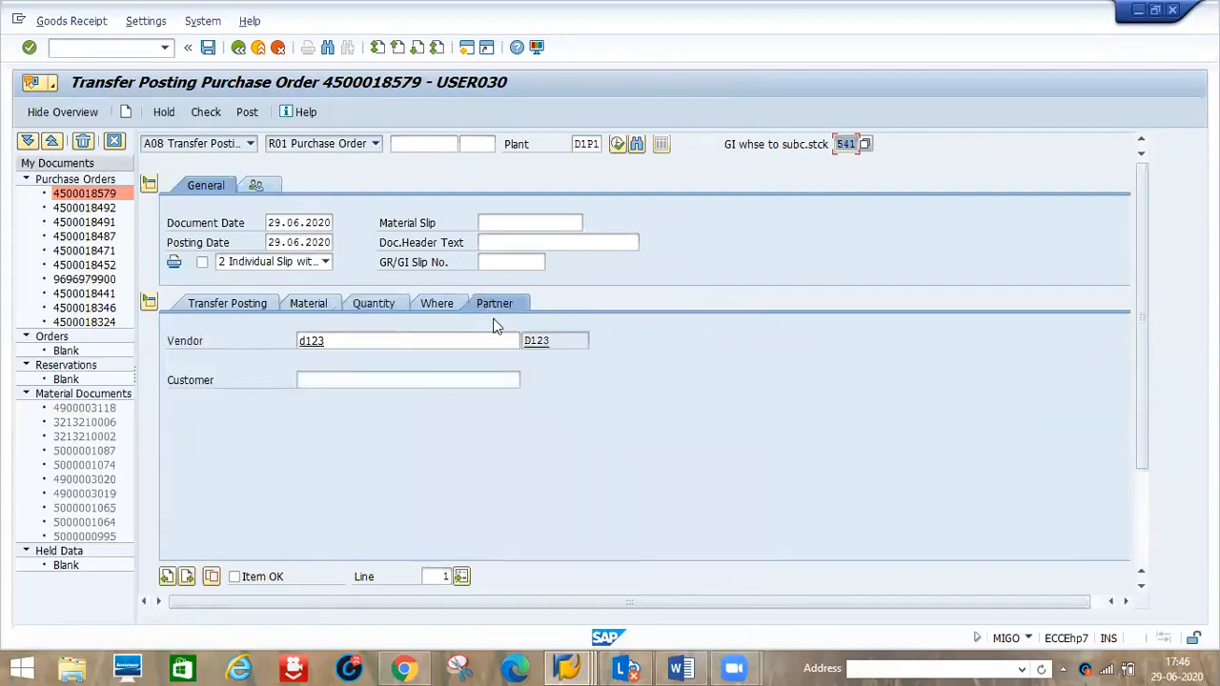
left_click(231, 305)
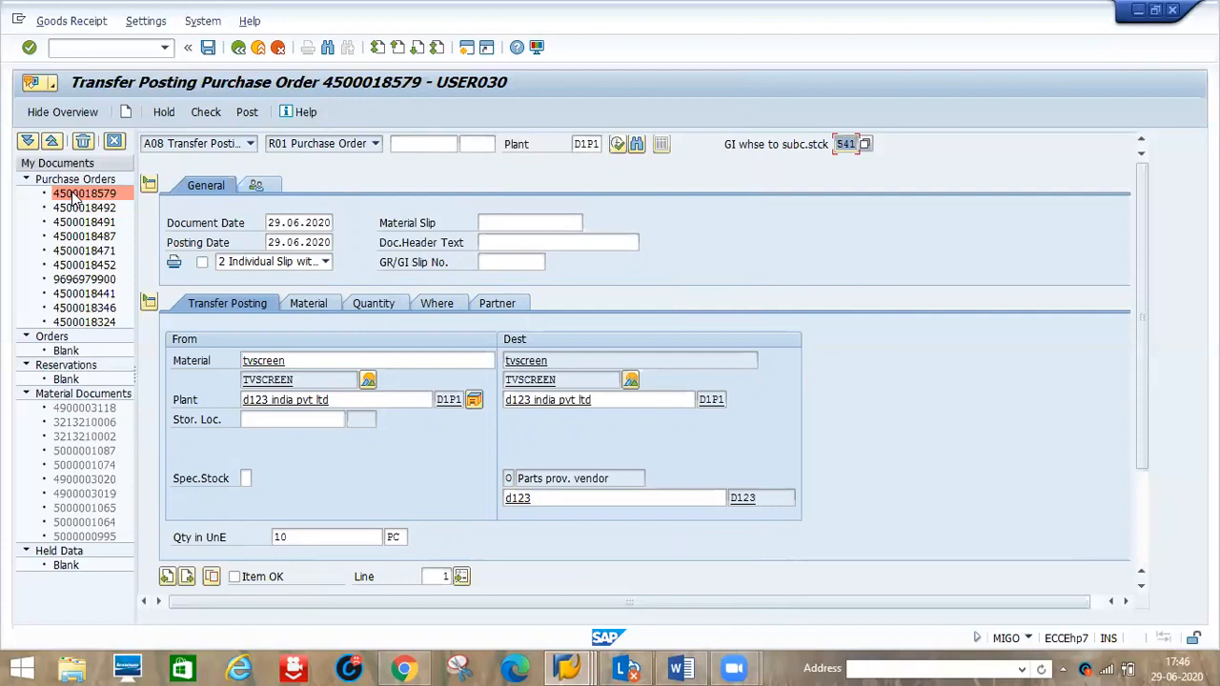
Step: Set the source storage location of the TVSCREEN item to D1S1 and advance to the next item
left_click(258, 419)
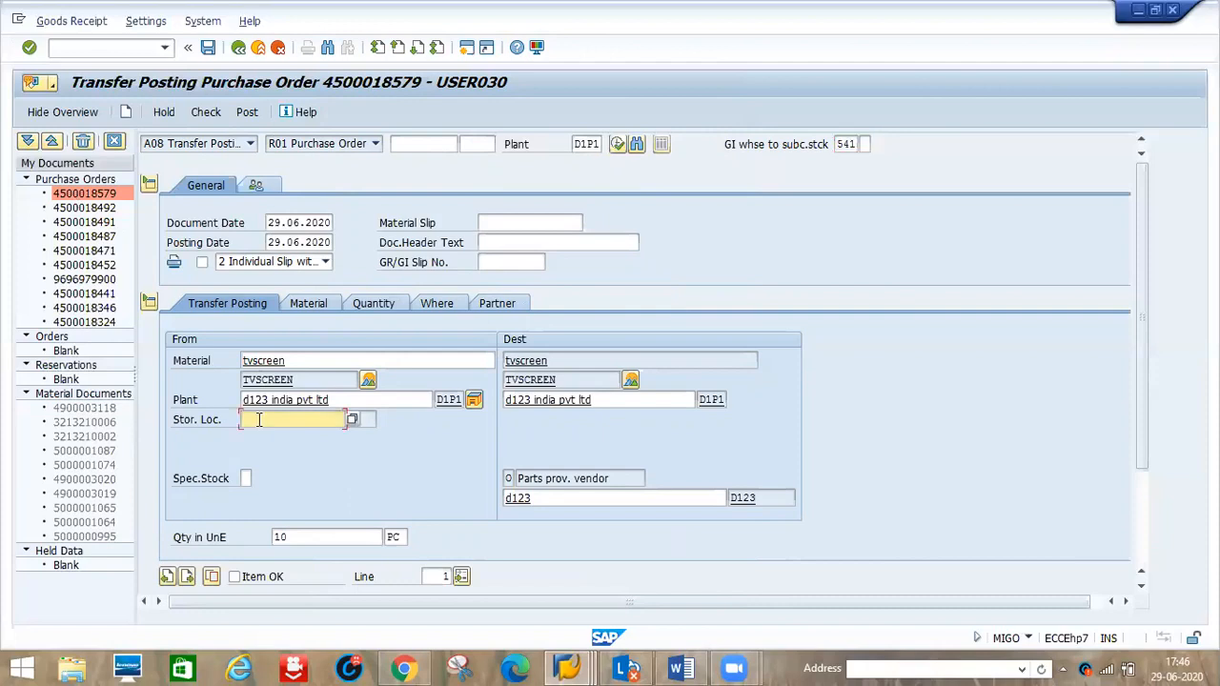
type("D1S1")
key("Return")
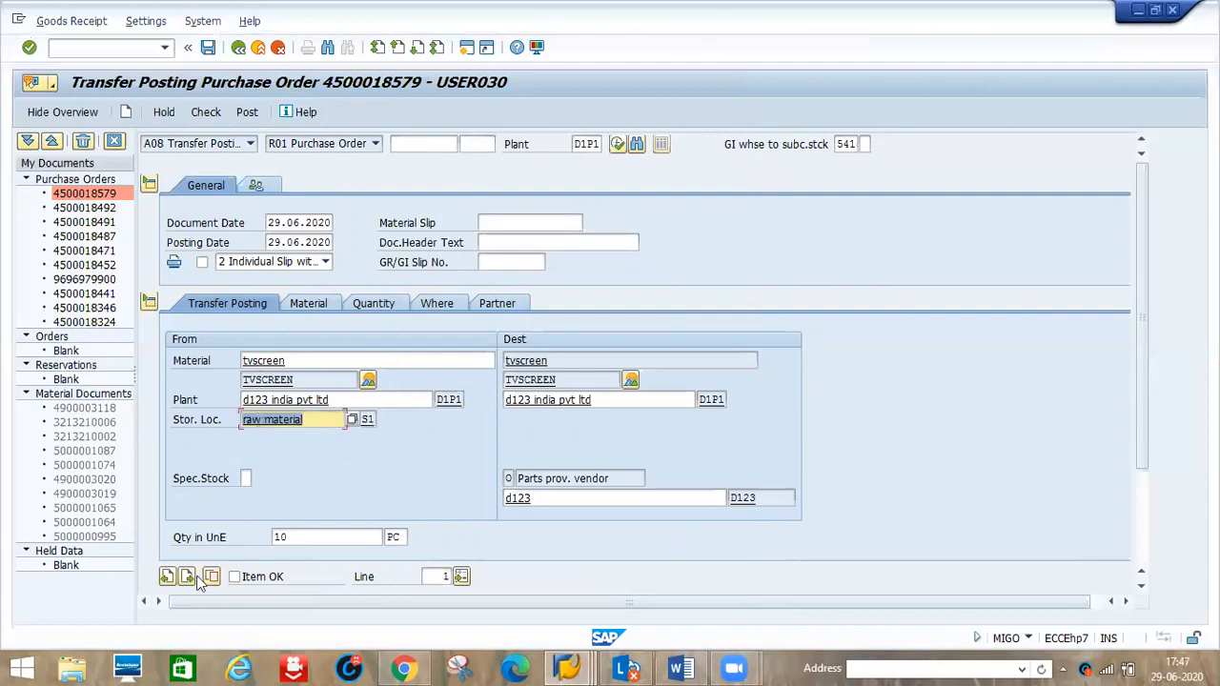
left_click(189, 577)
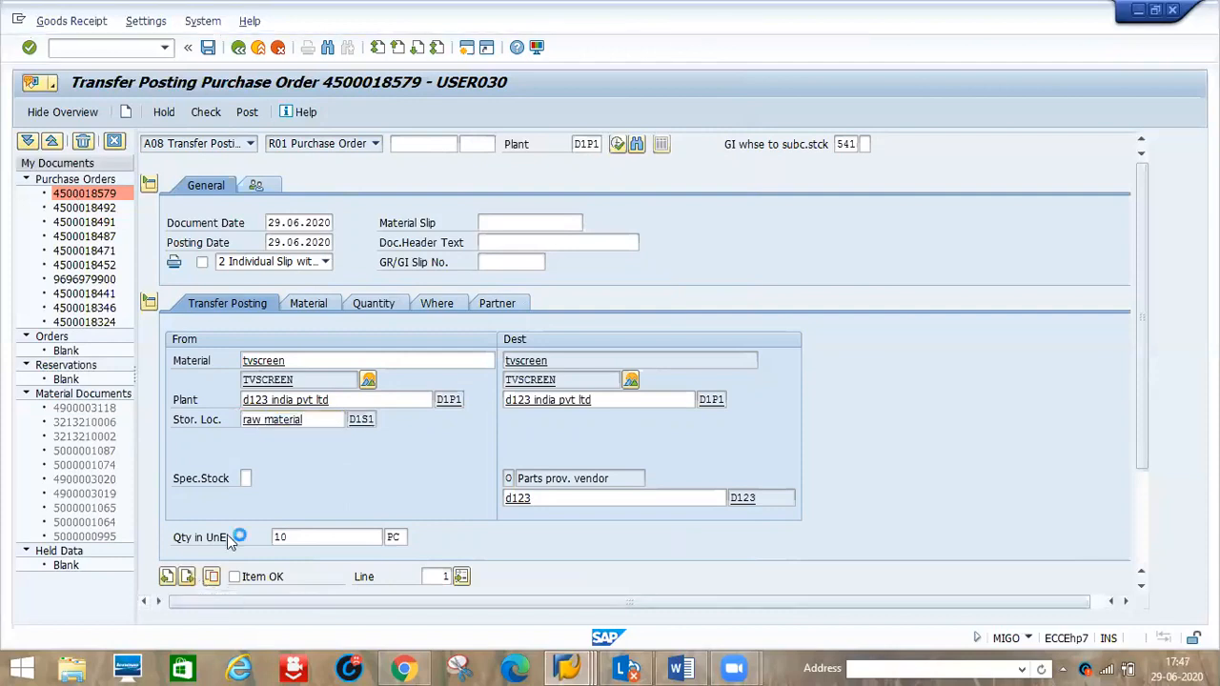
Step: Set the storage location to D1S1 for the transfer items and mark the tvscreen and tv40inch MB lines as OK
type("D1S1")
key("Return")
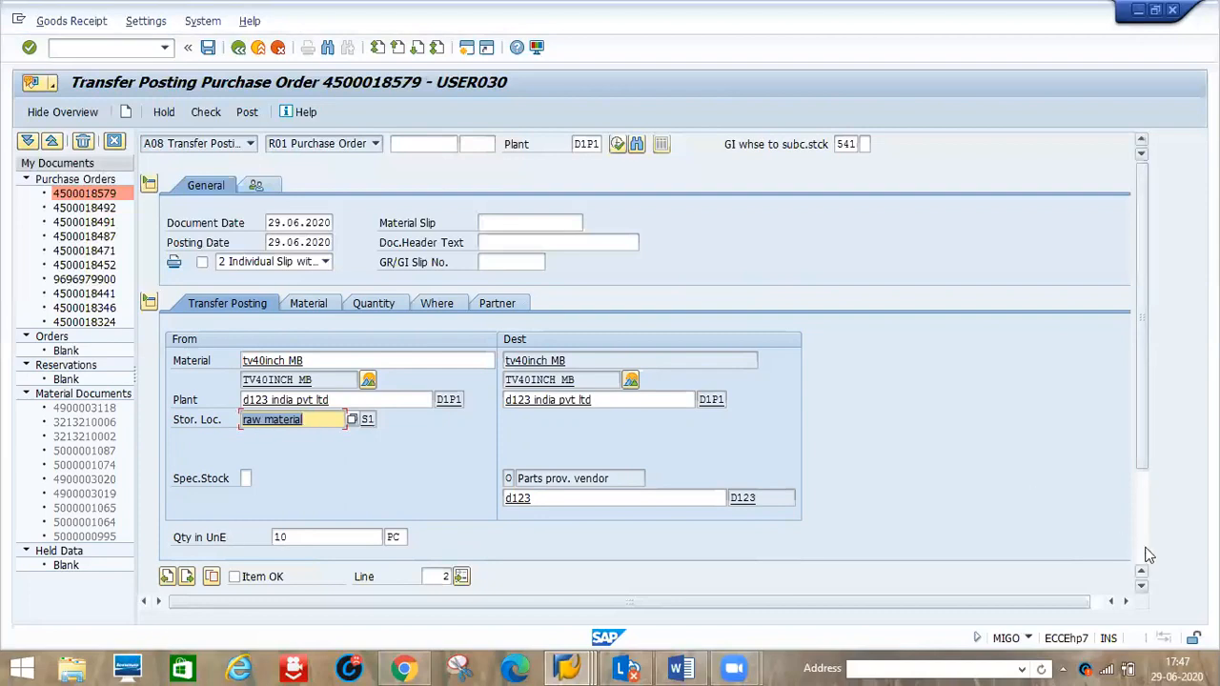
scroll(1148, 555, "down", 3)
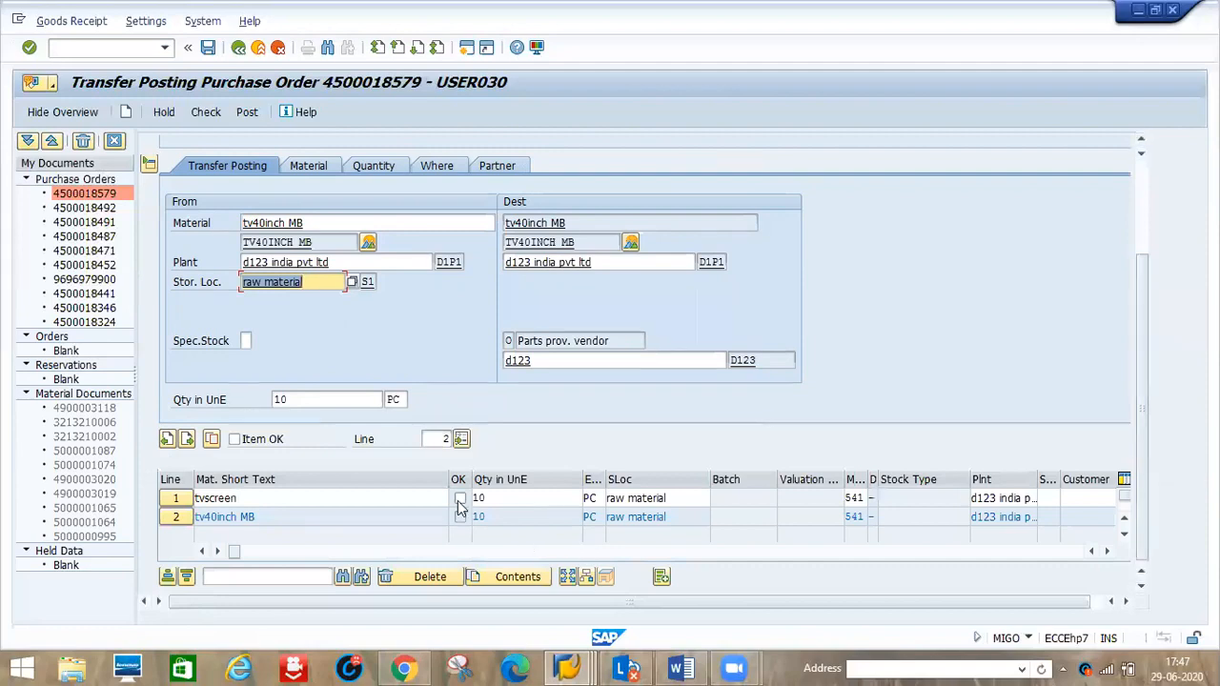
left_click(459, 498)
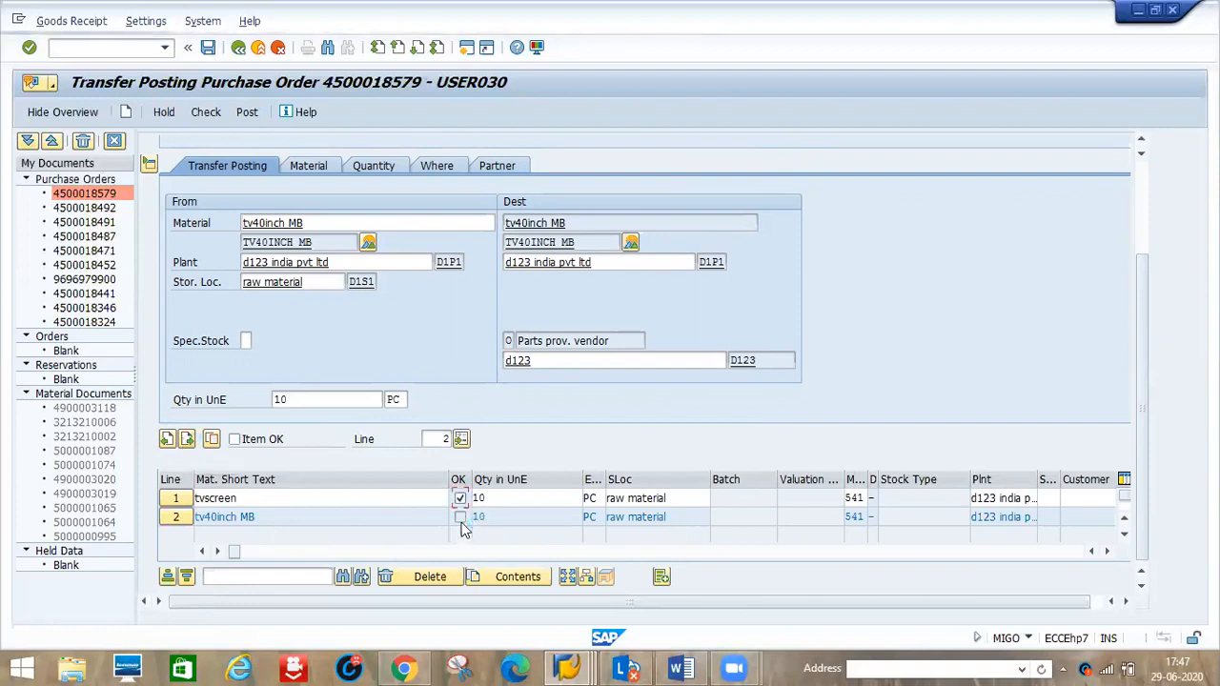
left_click(167, 440)
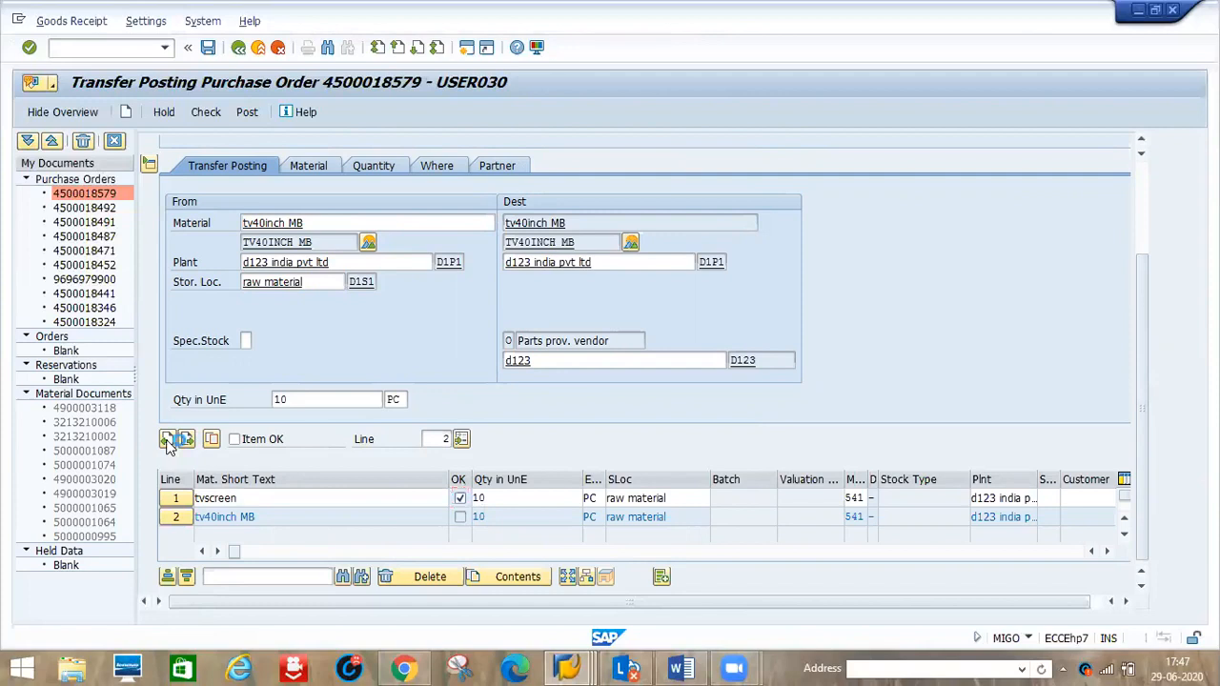
left_click(460, 518)
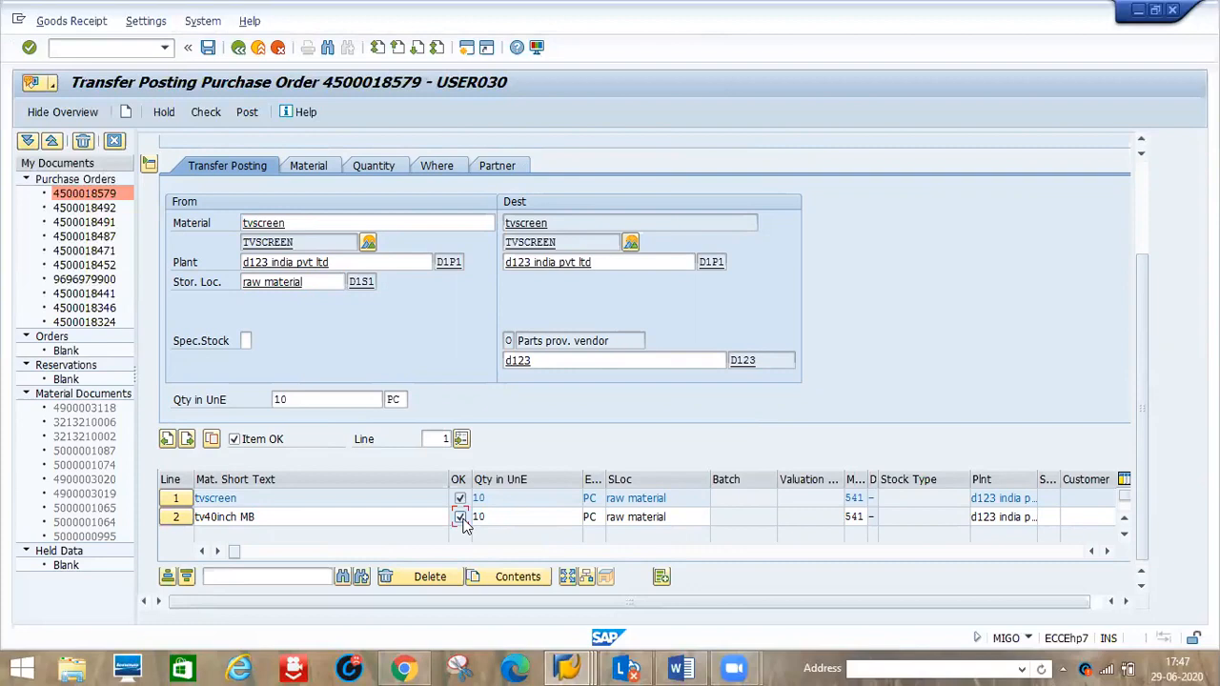
Step: Check and post the transfer posting of the components to the vendor with movement type 541
left_click(204, 113)
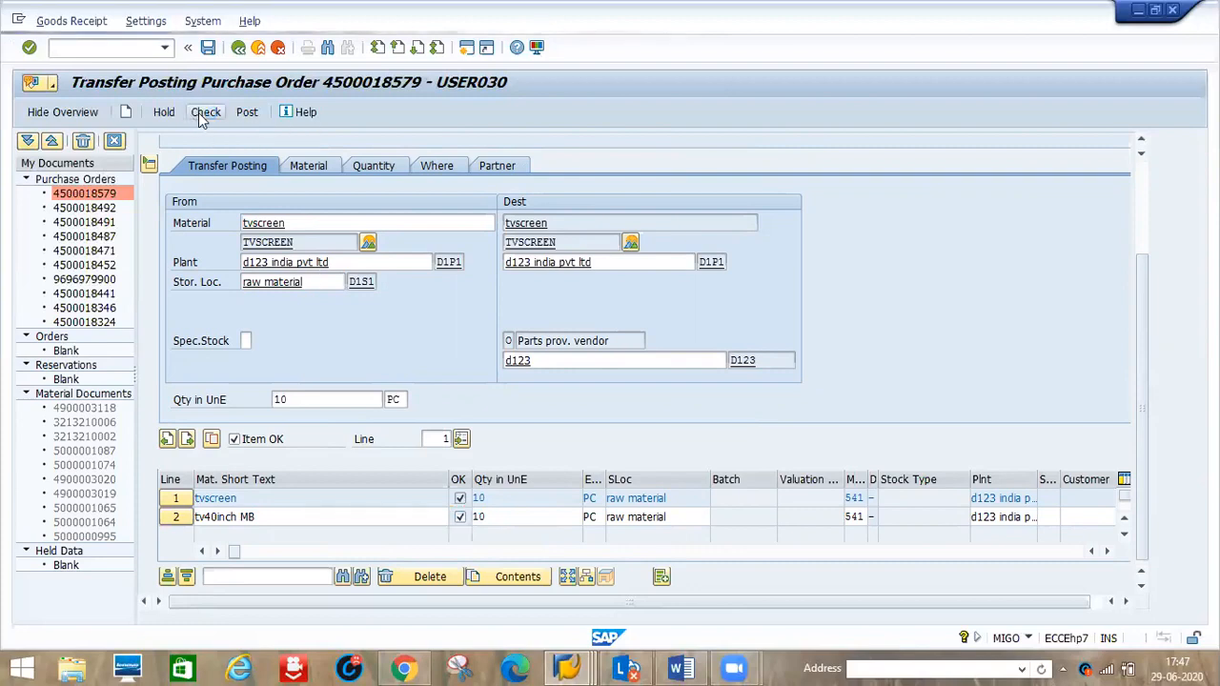
left_click(248, 113)
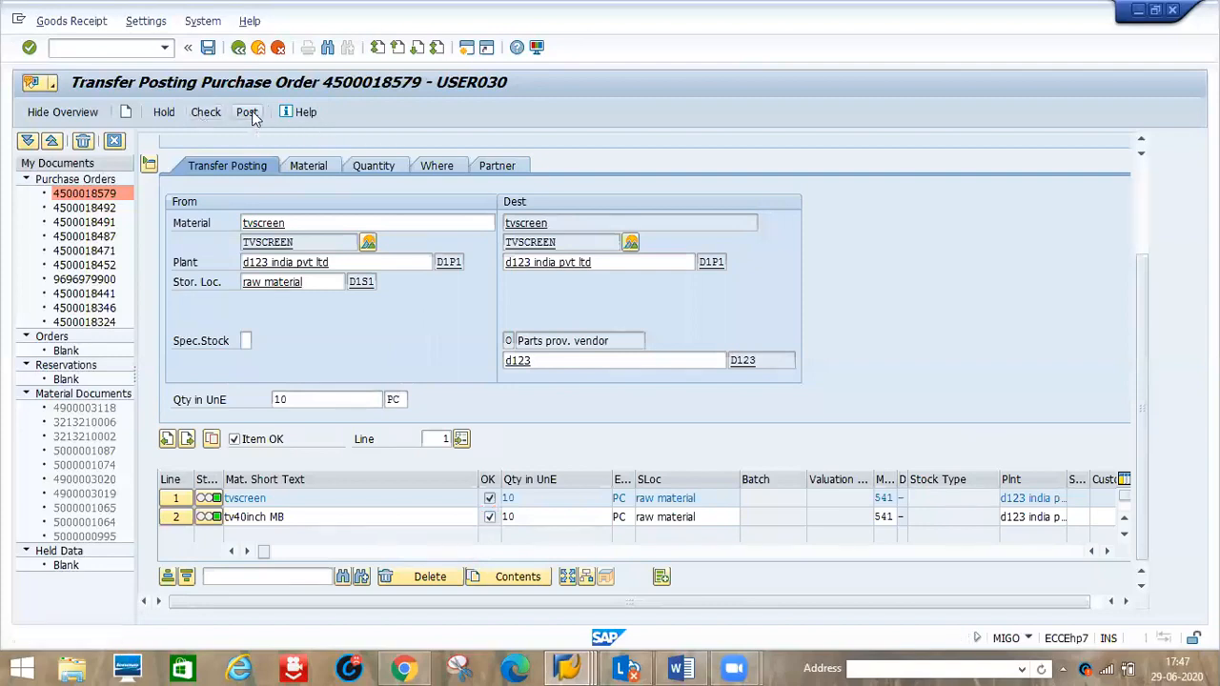
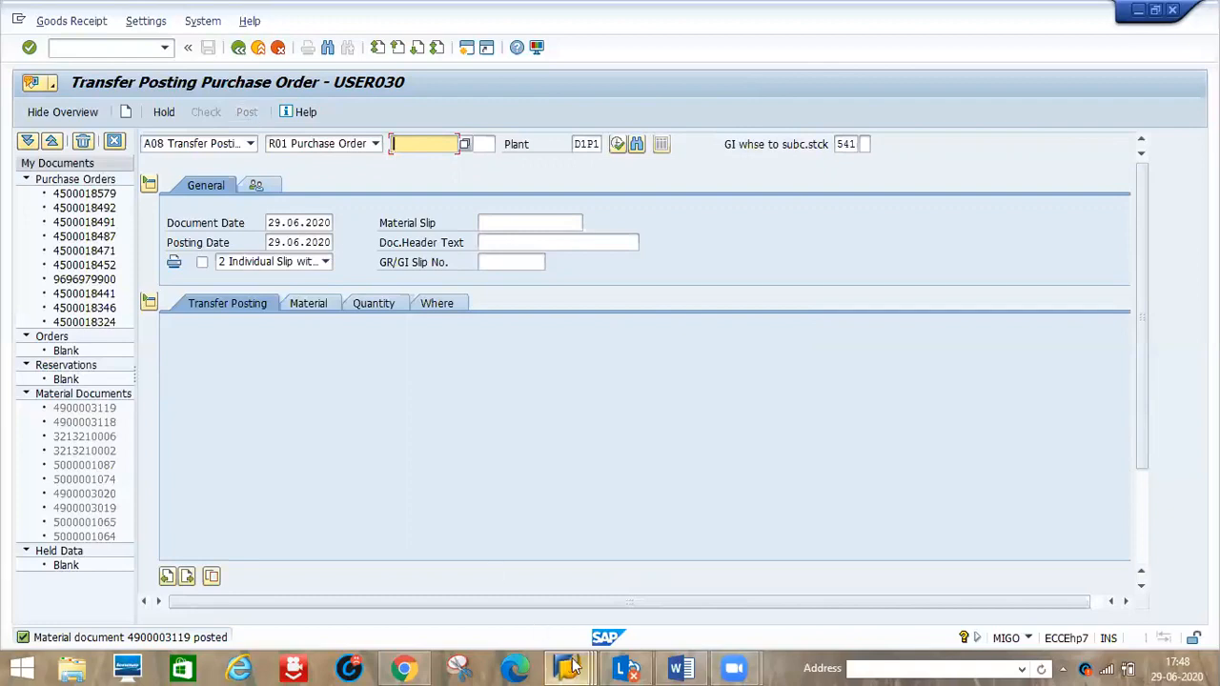
Step: Switch to the Stock Overview session and refresh the stock list for material TVSCREEN
mouse_move(570, 667)
left_click(613, 613)
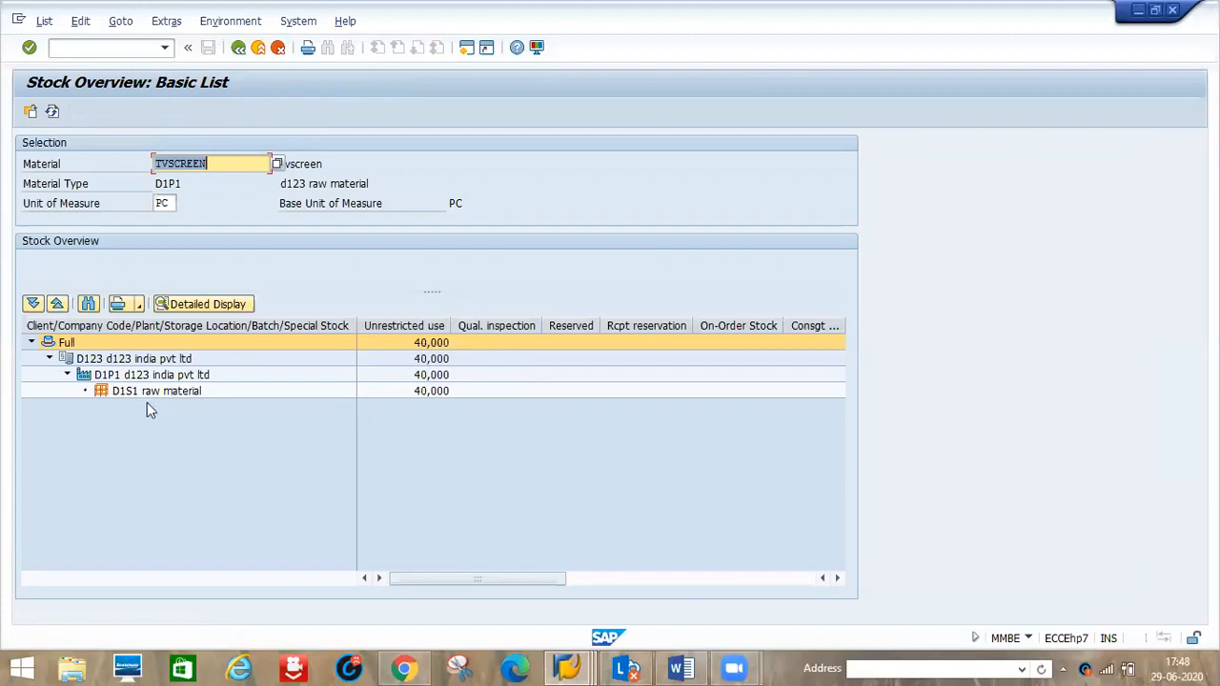
left_click(52, 113)
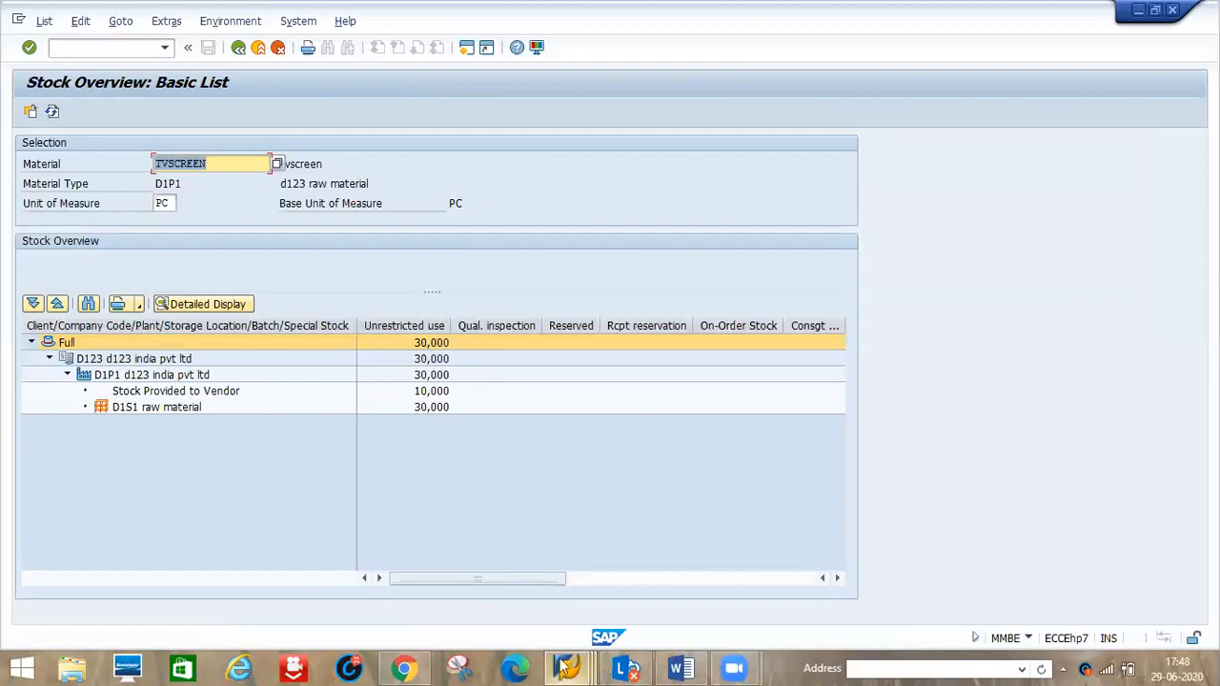
Step: Switch to the Sub Contract PO document in Word and append "- po with Mtype: 101" to the Goods Receipt line
mouse_move(568, 667)
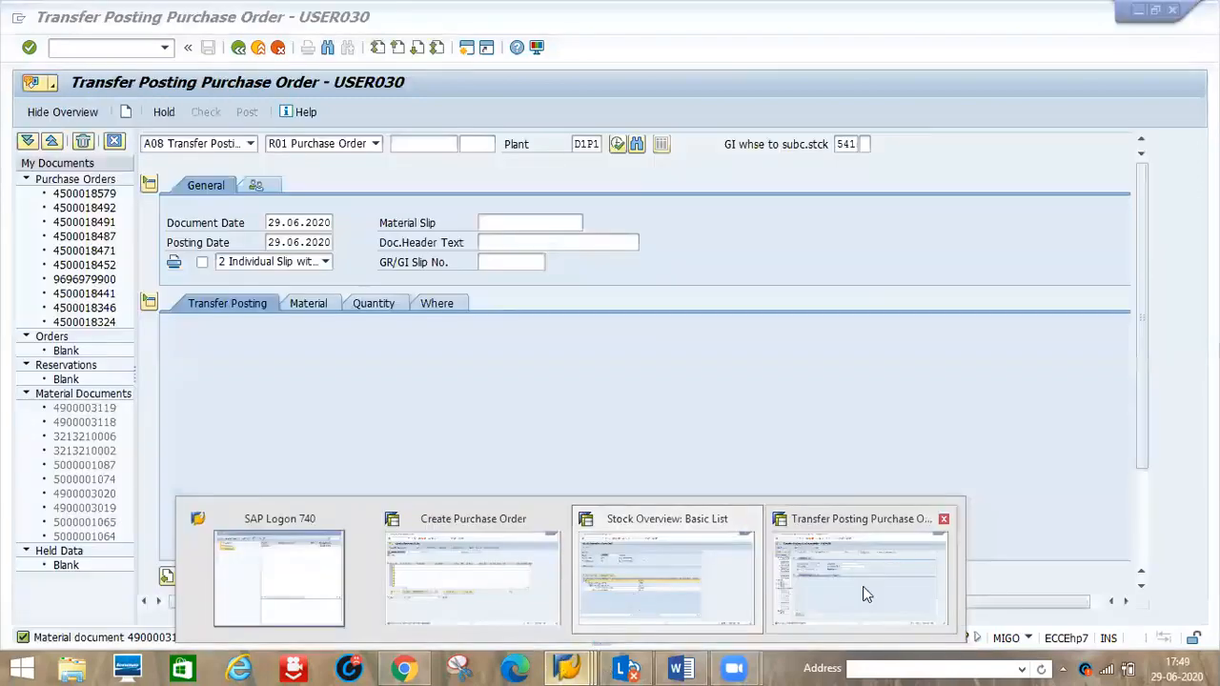
left_click(864, 591)
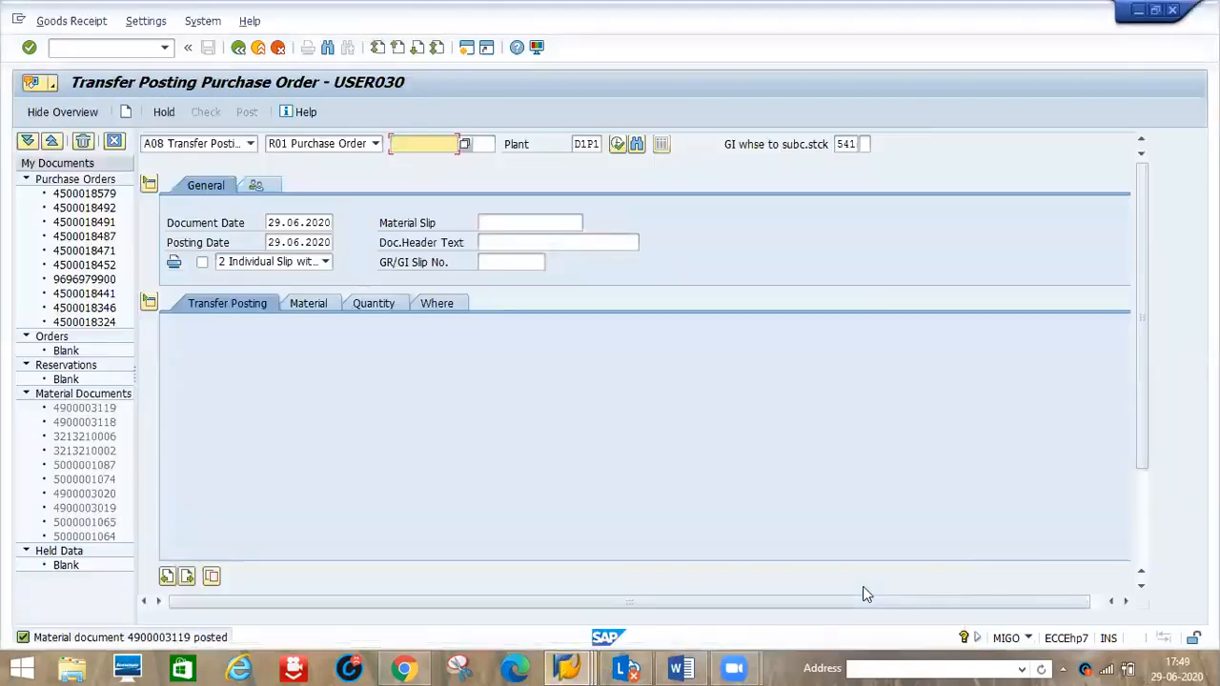
left_click(680, 667)
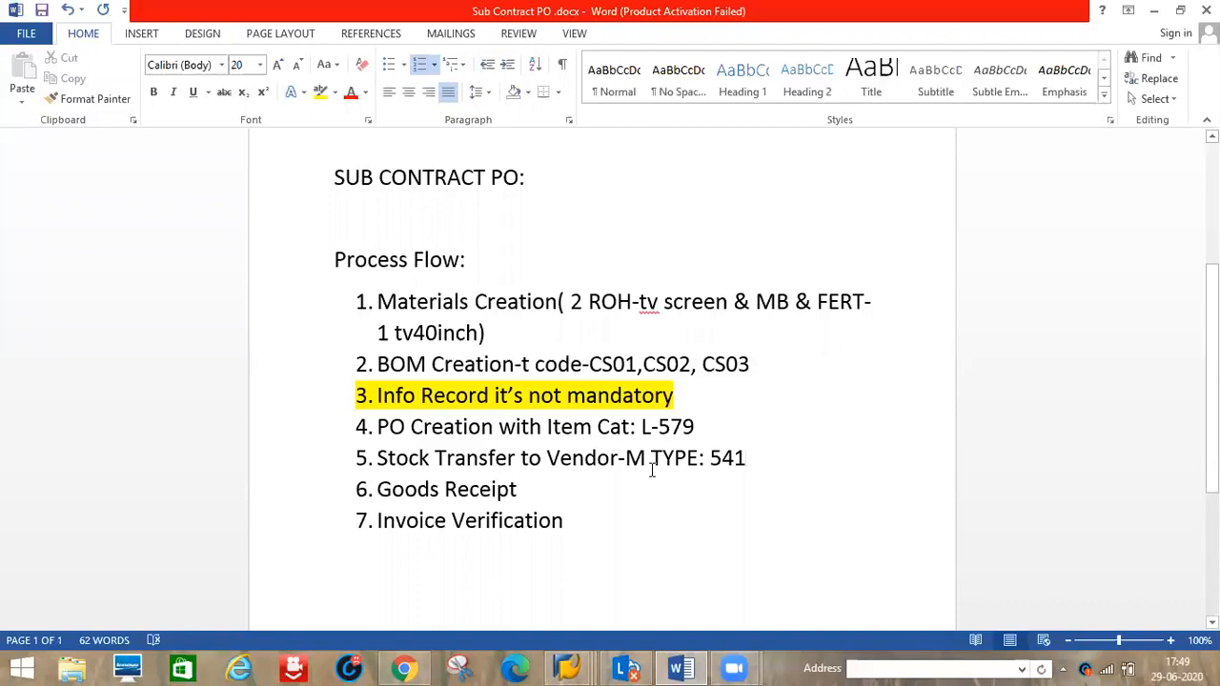
left_click(519, 491)
type("- ")
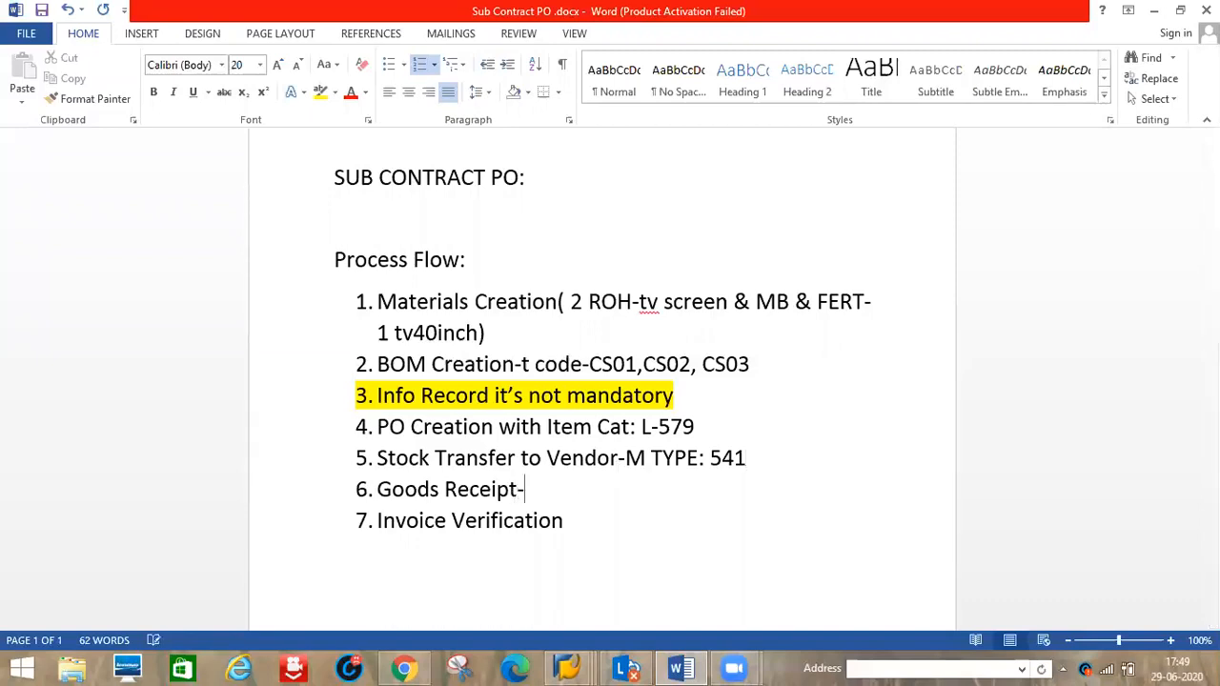
type("po with Mty")
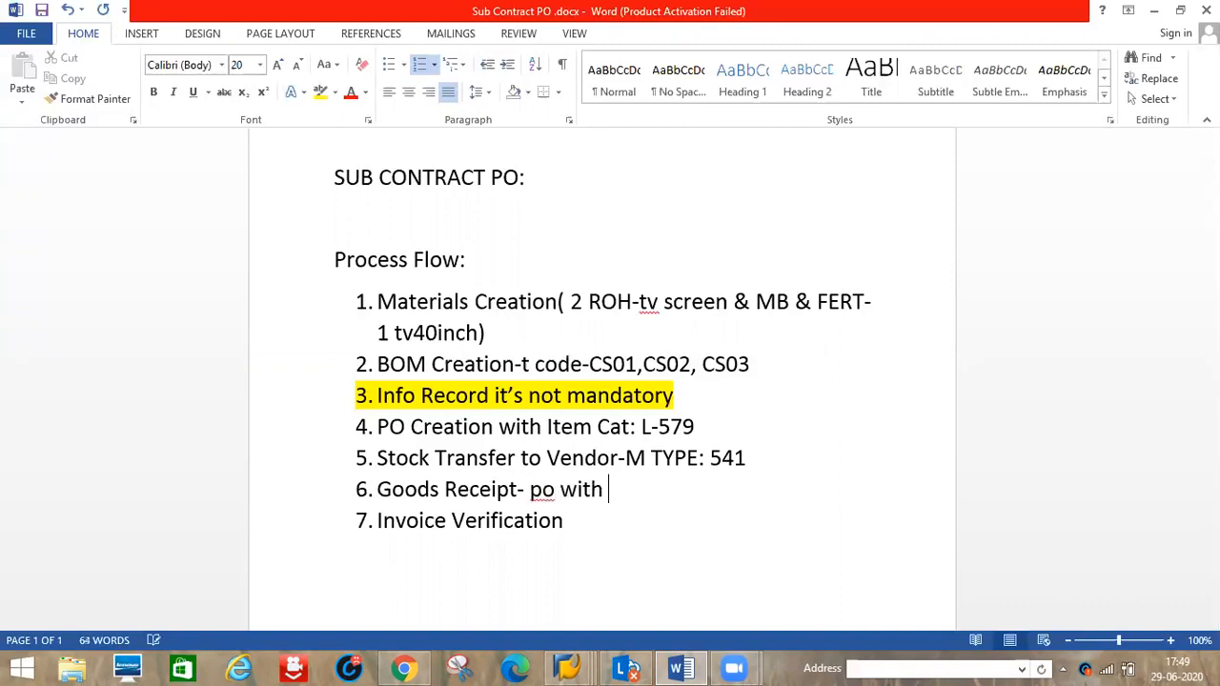
type("pe: 101")
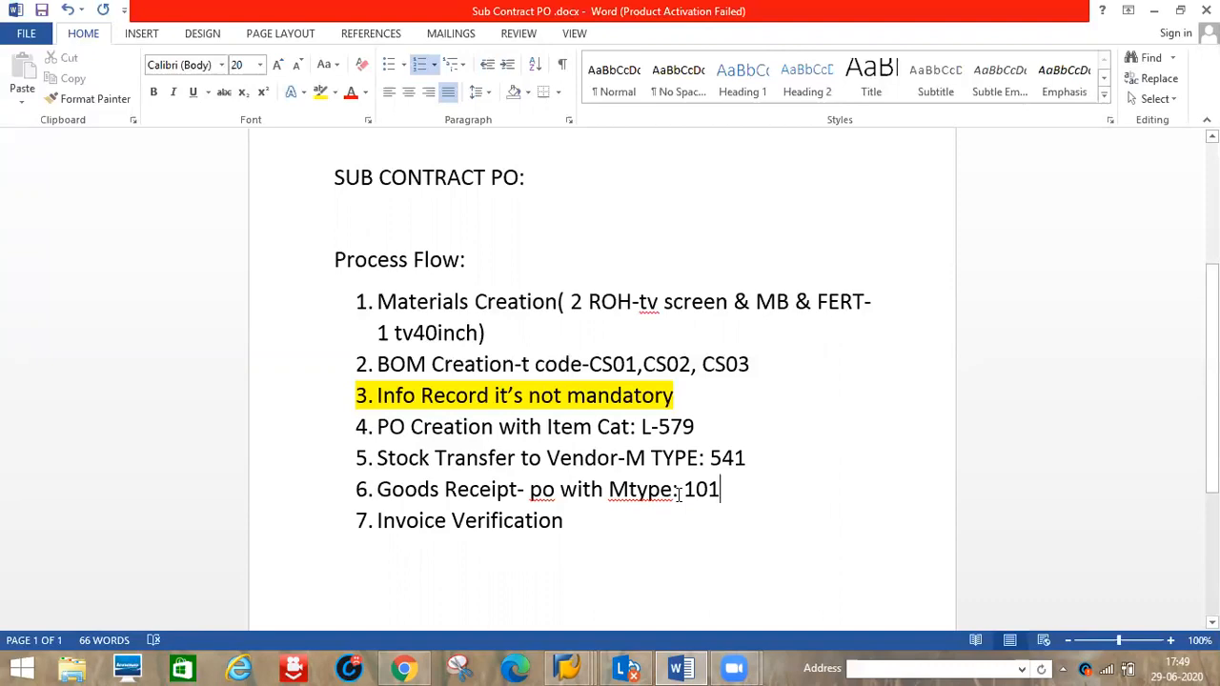
Step: Switch back to the SAP goods movement session and load the latest purchase order as an A01 Goods Receipt against R01 Purchase Order
key("alt+Tab")
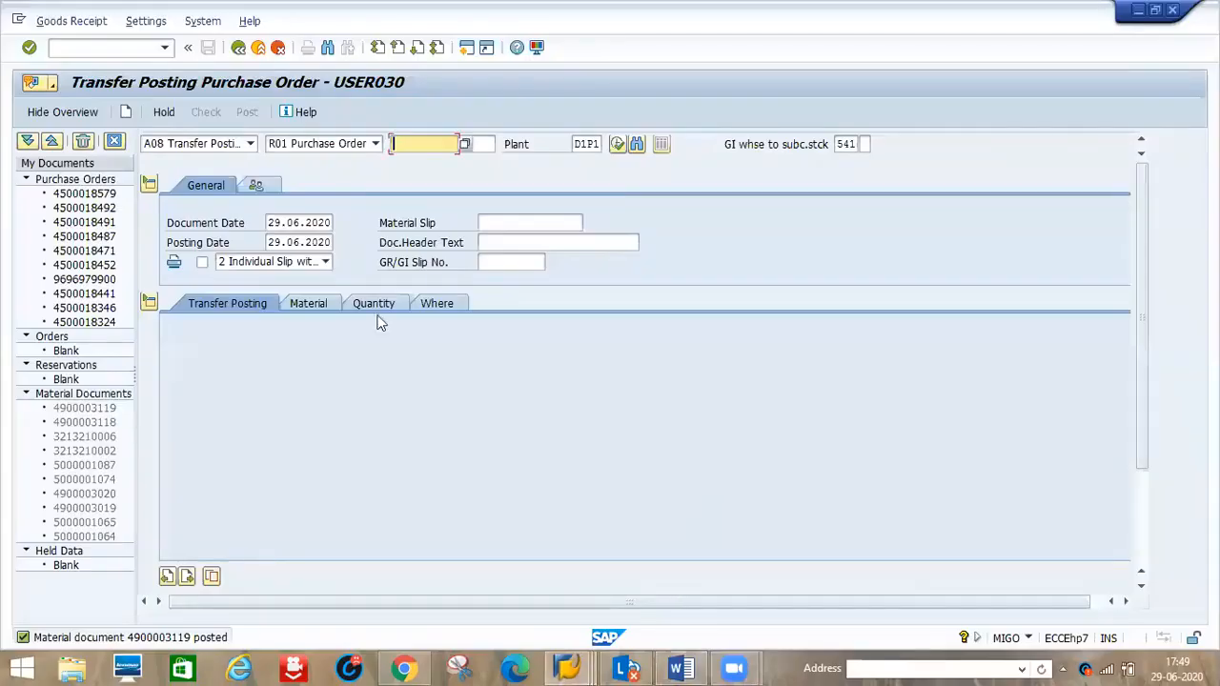
left_click(248, 143)
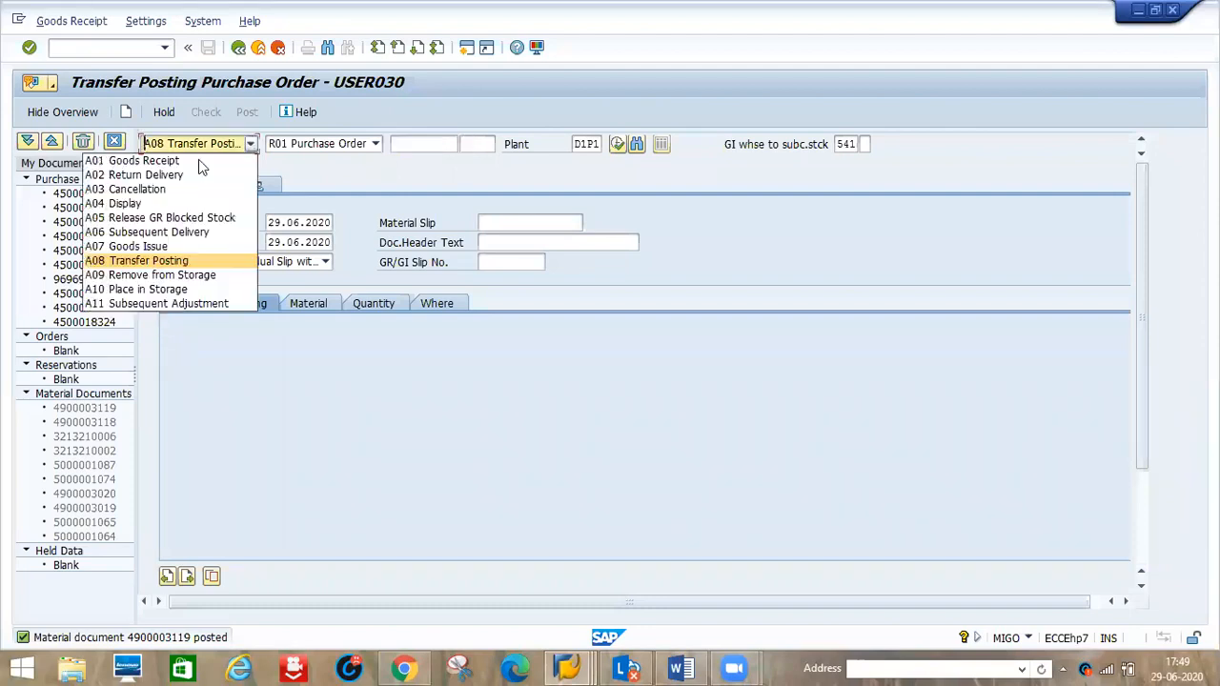
left_click(157, 162)
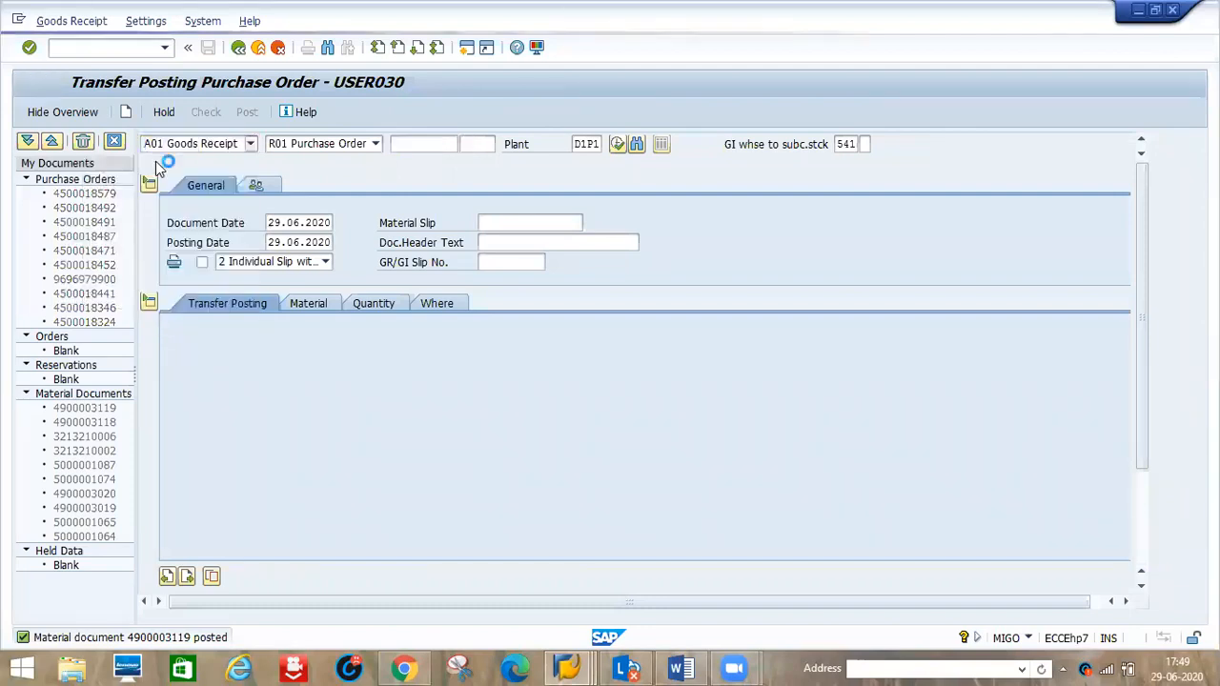
left_click(343, 143)
left_click(304, 161)
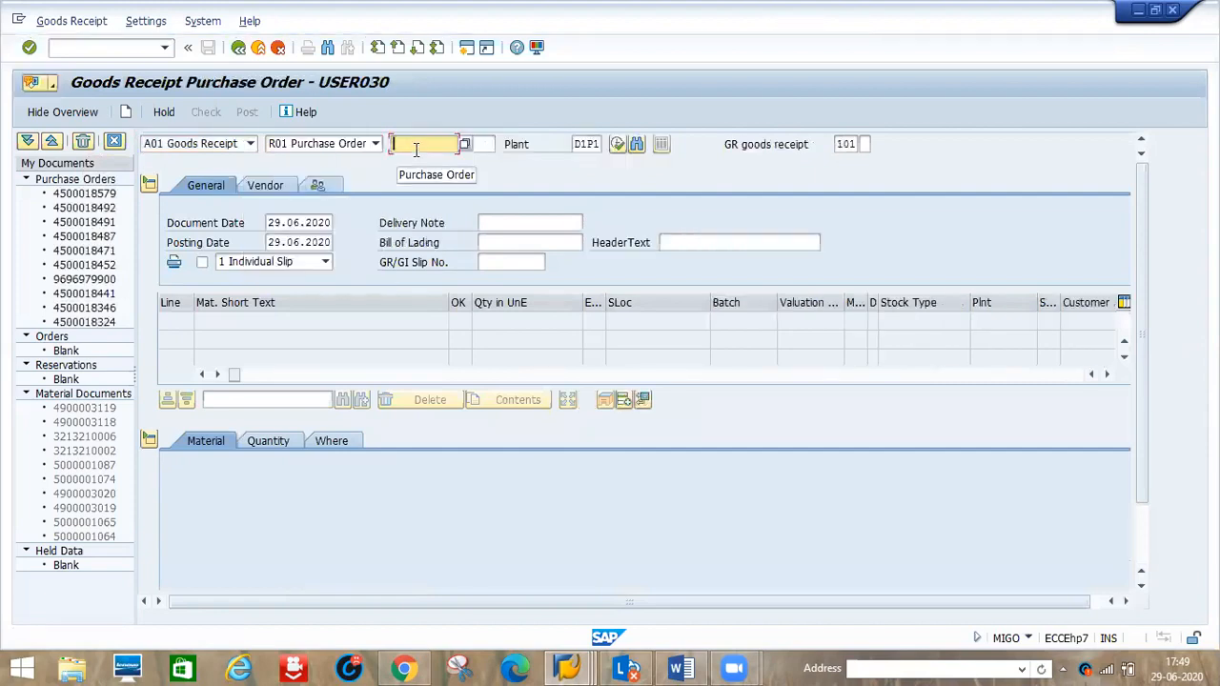
left_click(415, 148)
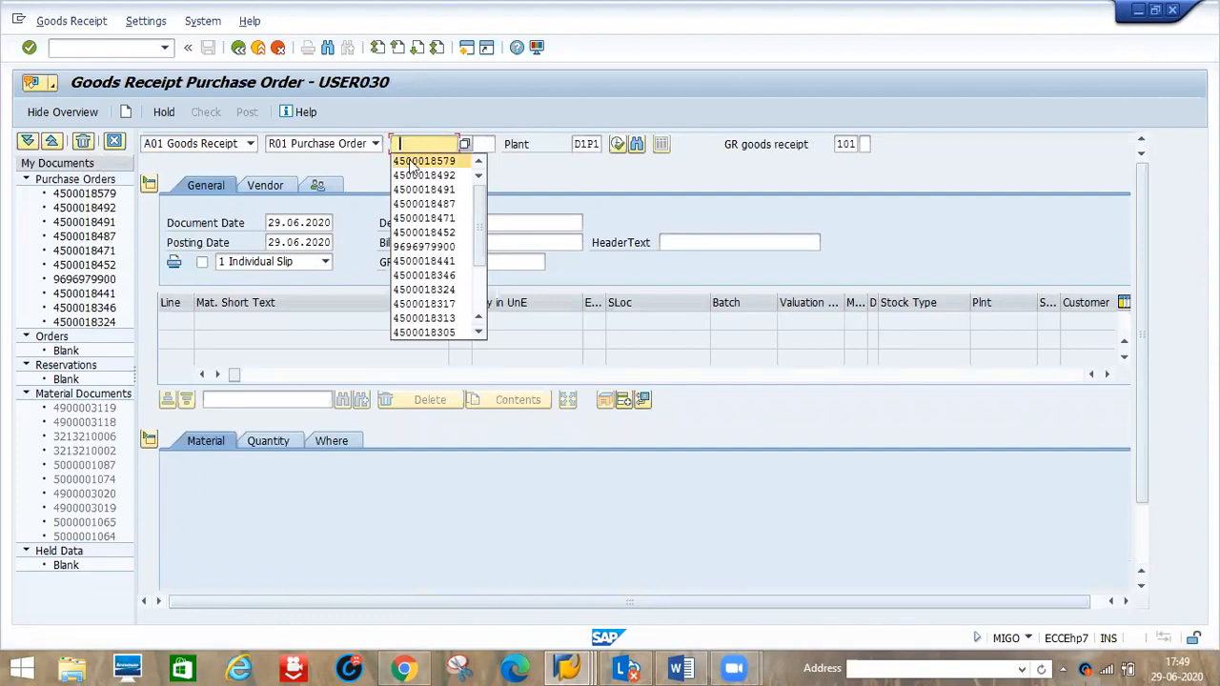
left_click(411, 164)
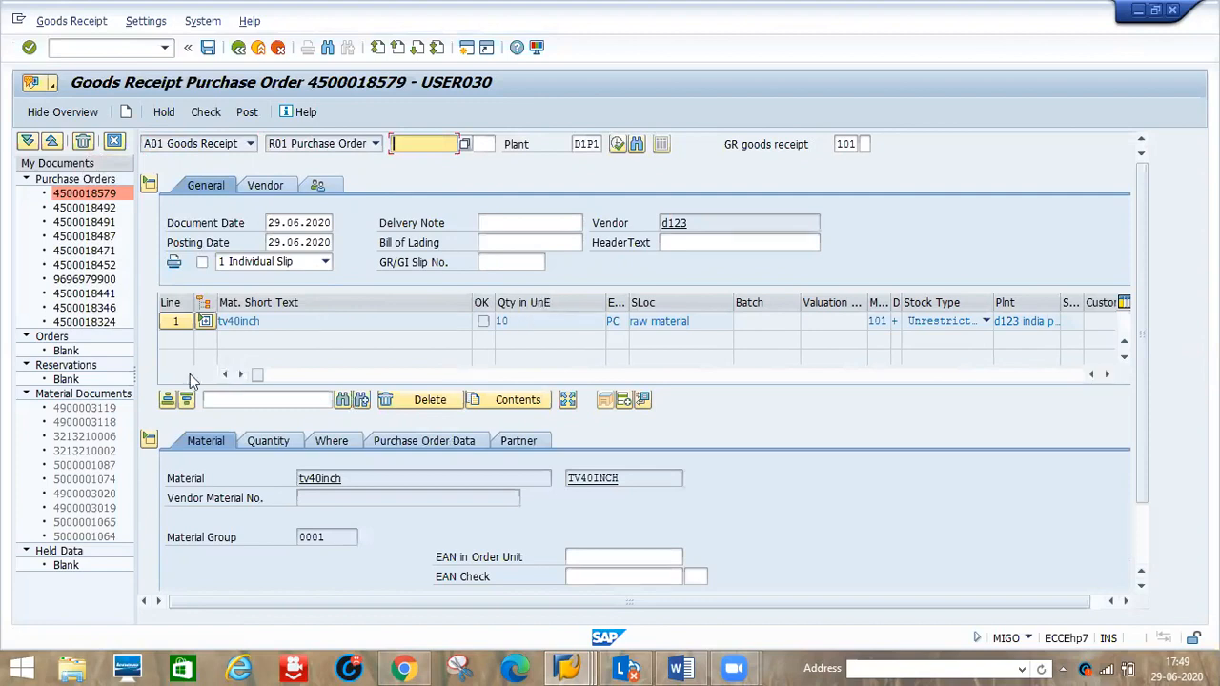
Step: Expand the component lines under the tv40inch item and show the item's quantity details
left_click(207, 322)
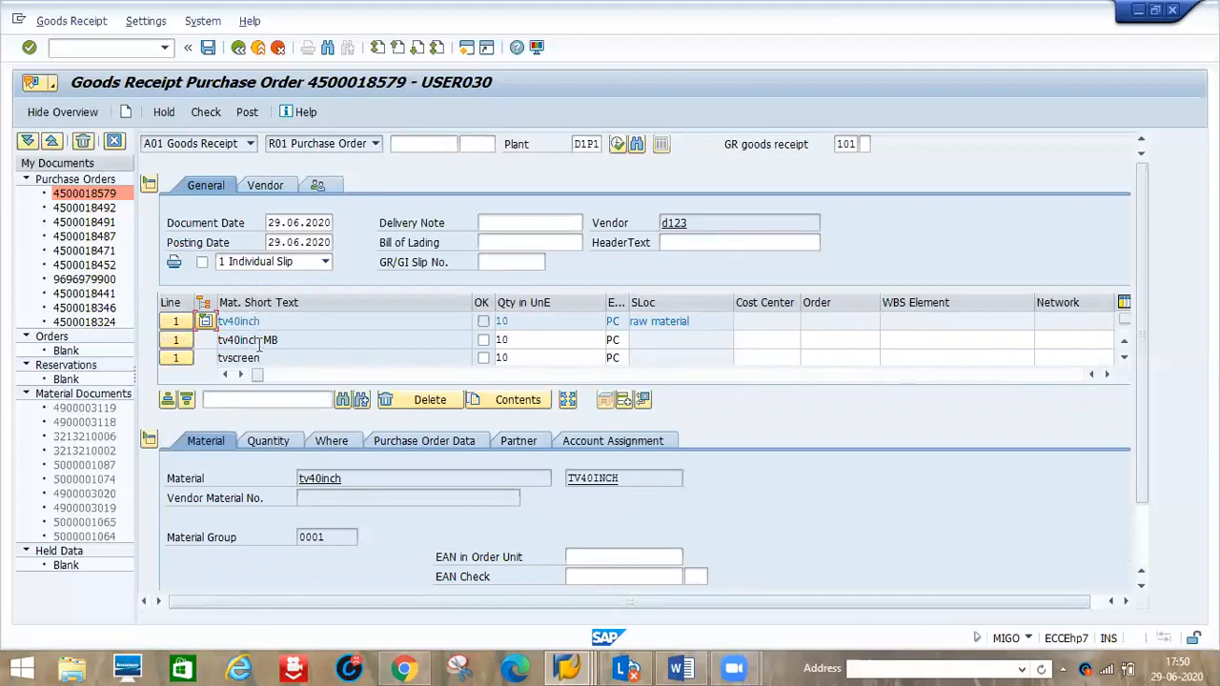
left_click(1144, 541)
left_click(288, 361)
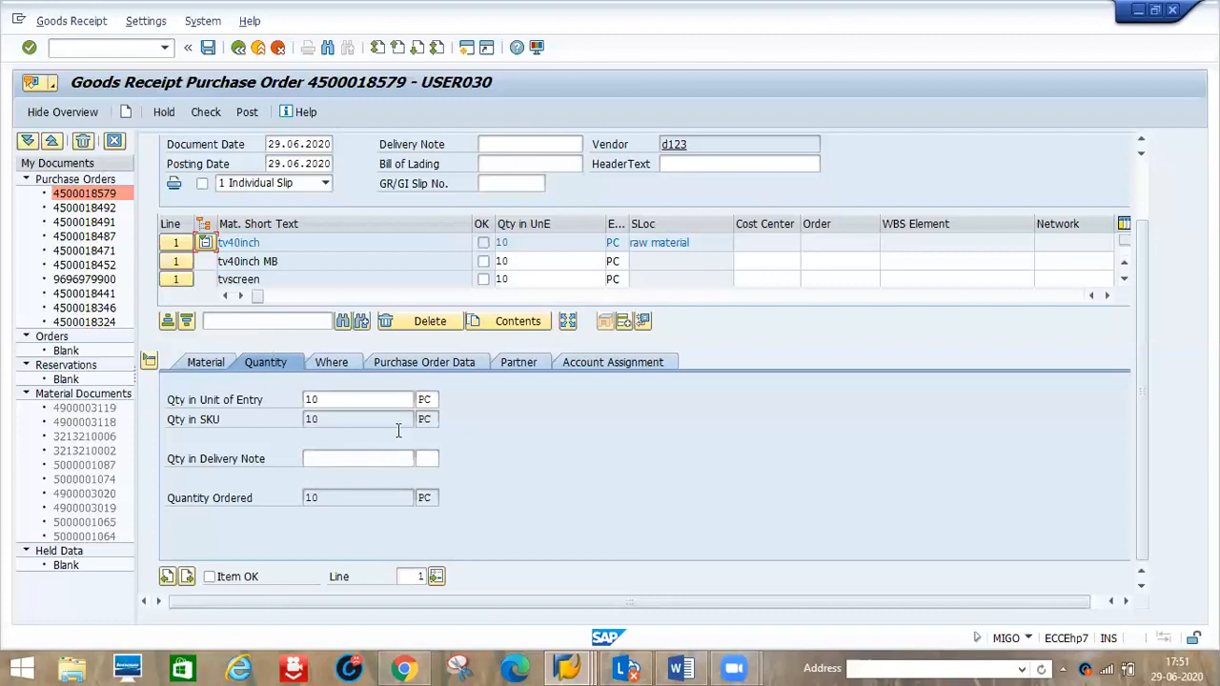
Step: Mark the tv40inch item with quantity 10 PC as OK and post the goods receipt
left_click(328, 401)
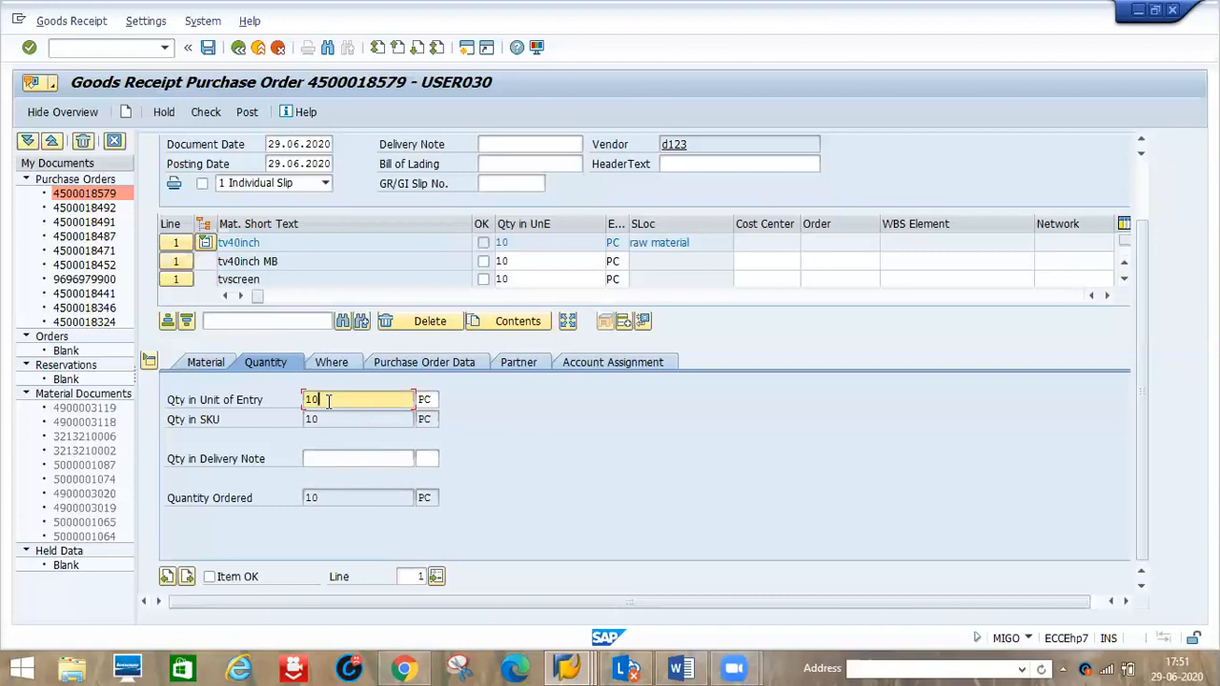
left_click(209, 579)
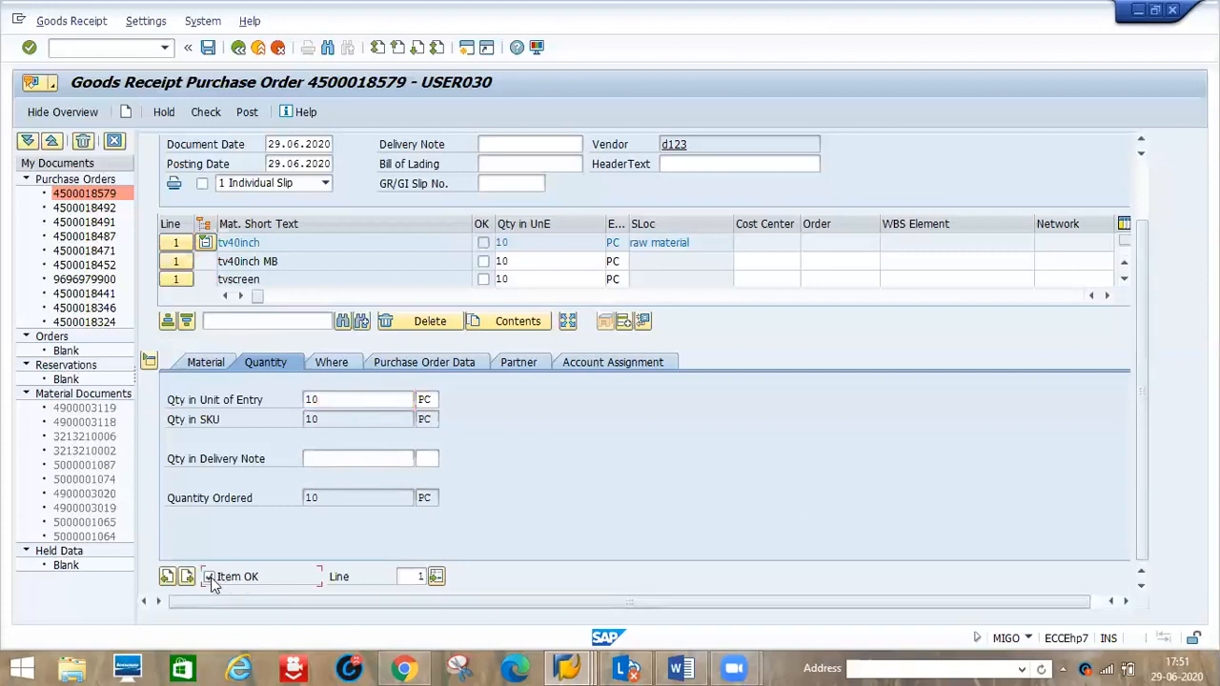
left_click(245, 112)
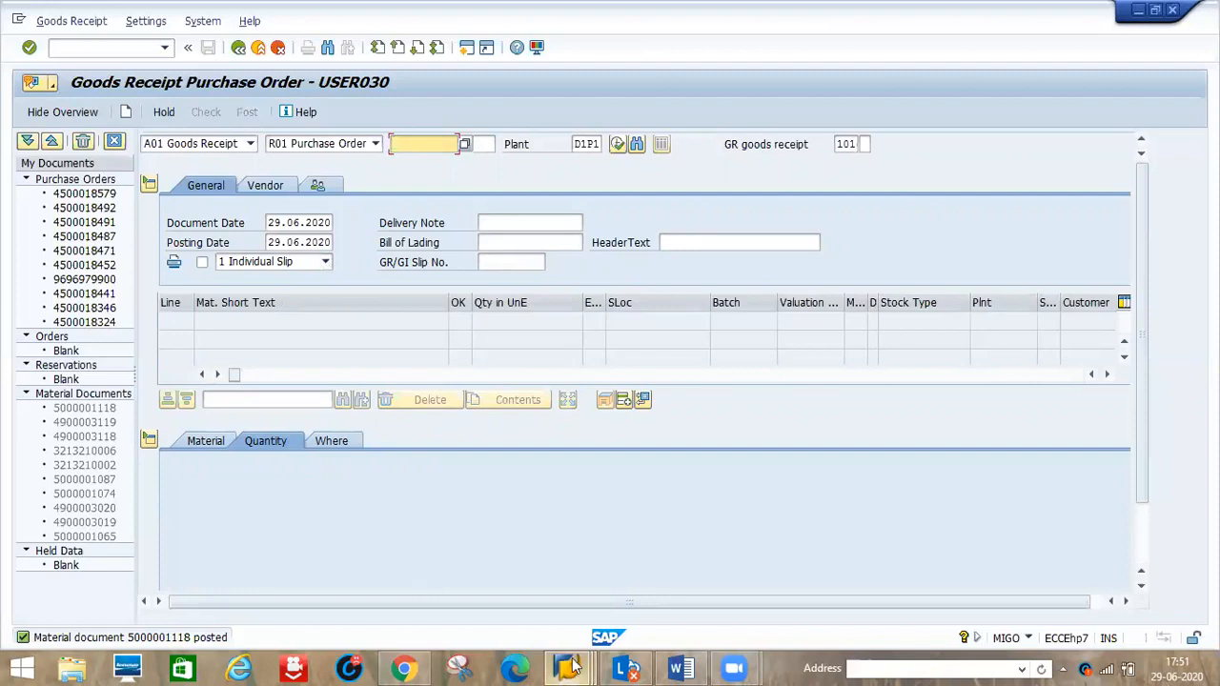
Step: Switch to the Word notes and start an unnumbered paragraph below the Invoice Verification list item
mouse_move(679, 667)
left_click(664, 594)
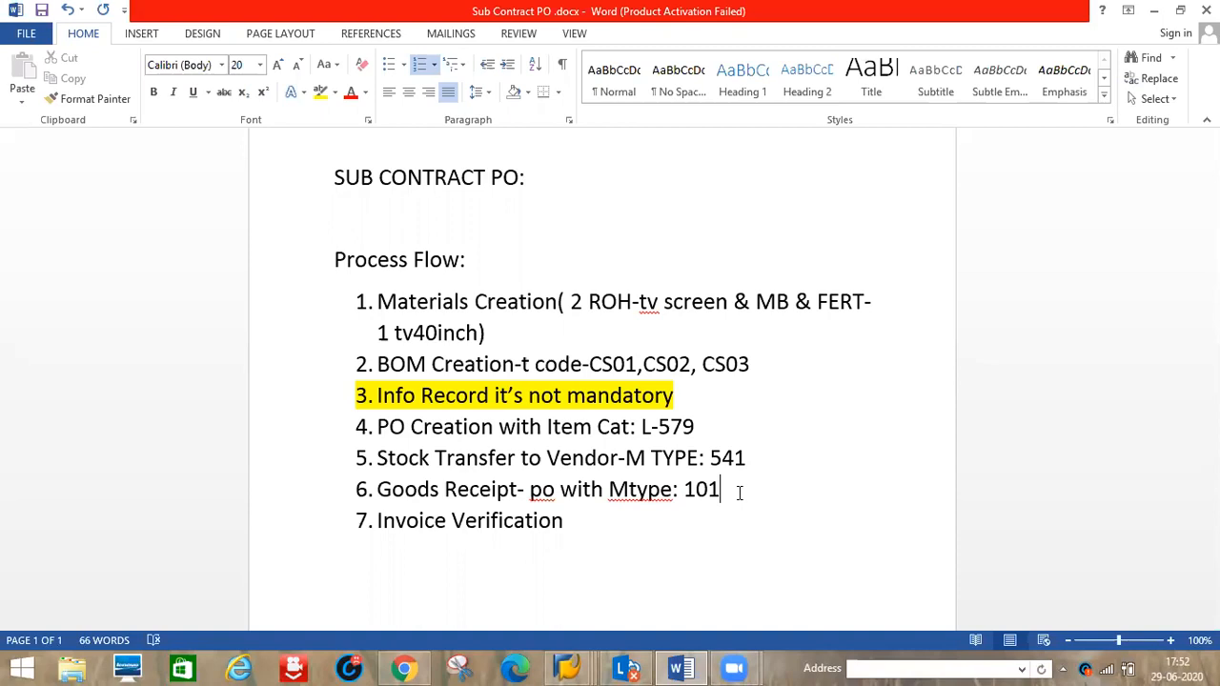
left_click_drag(1212, 378, 1212, 490)
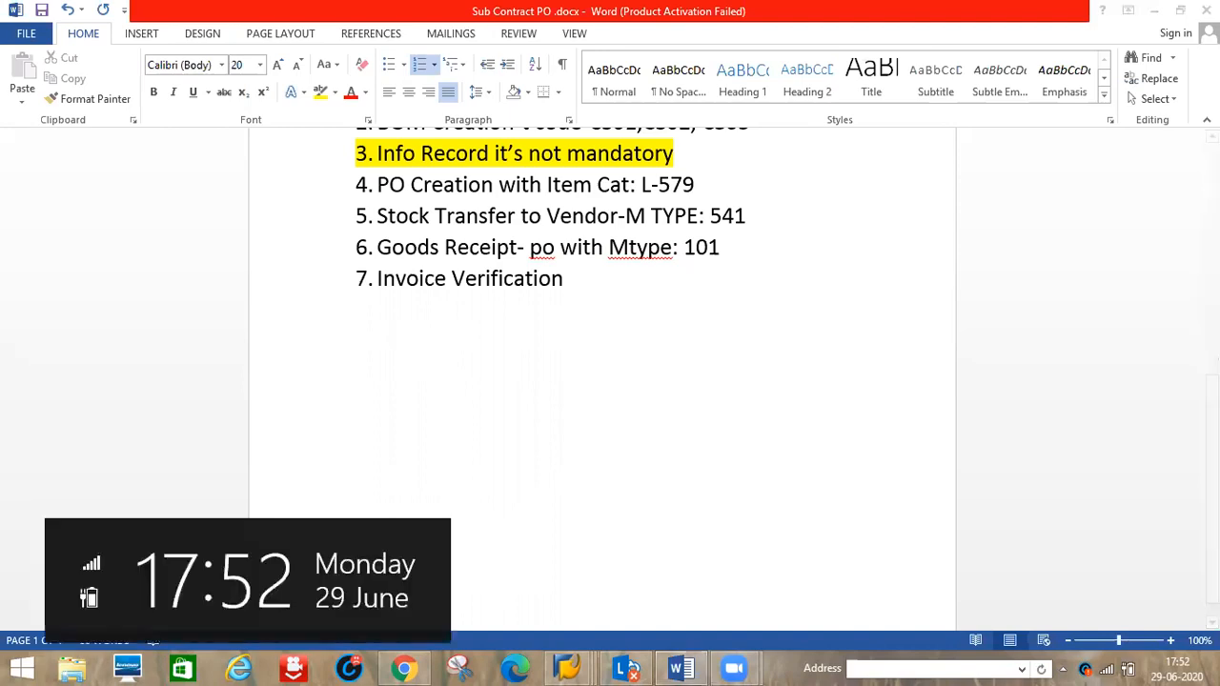
left_click(627, 288)
key("Return")
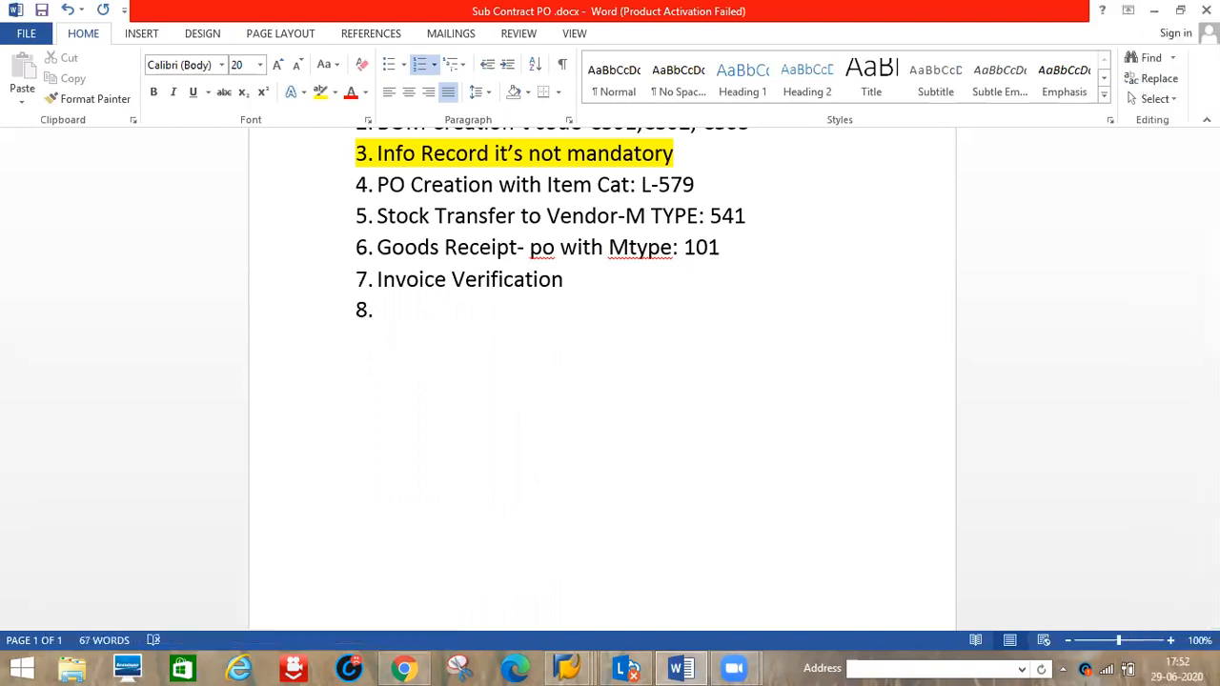
key("BackSpace")
key("Return")
key("Up")
key("Down")
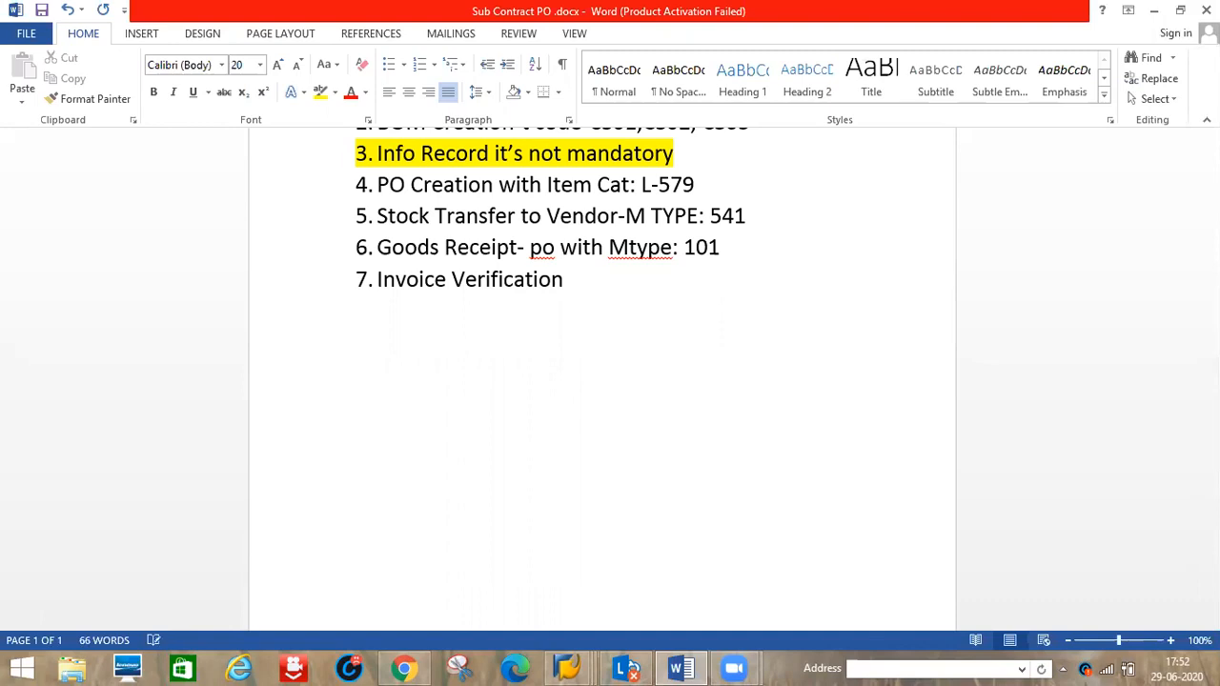
key("BackSpace")
key("BackSpace")
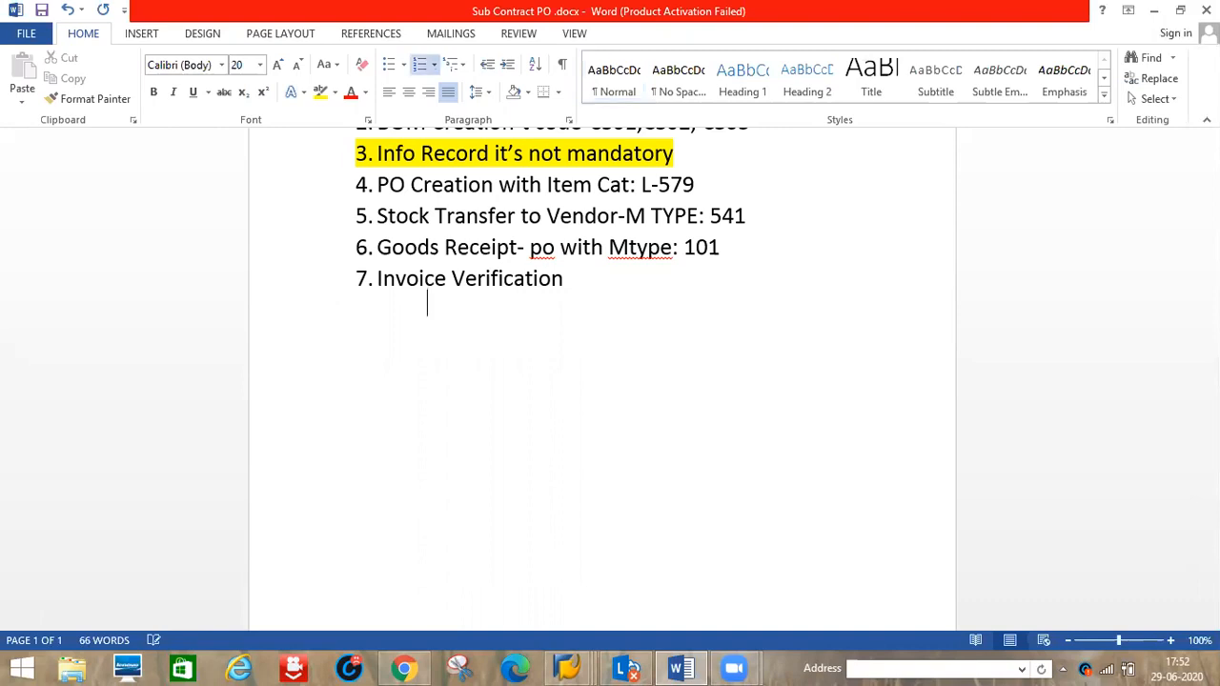
key("Return")
key("BackSpace")
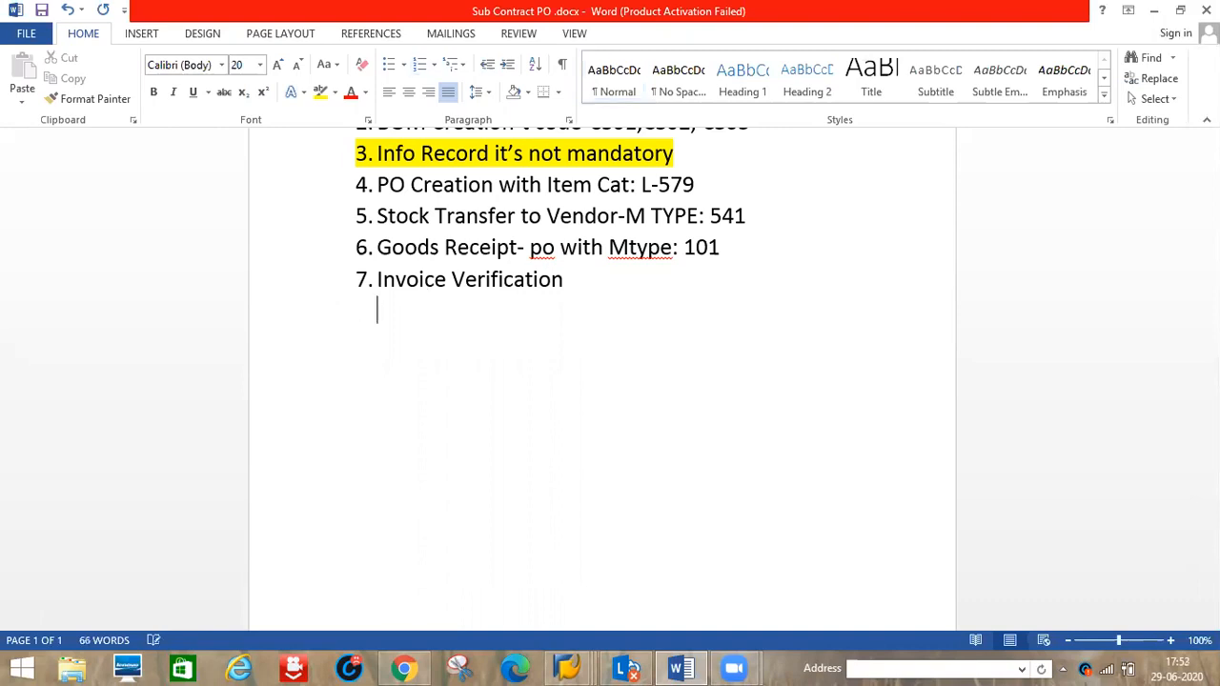
key("BackSpace")
key("BackSpace")
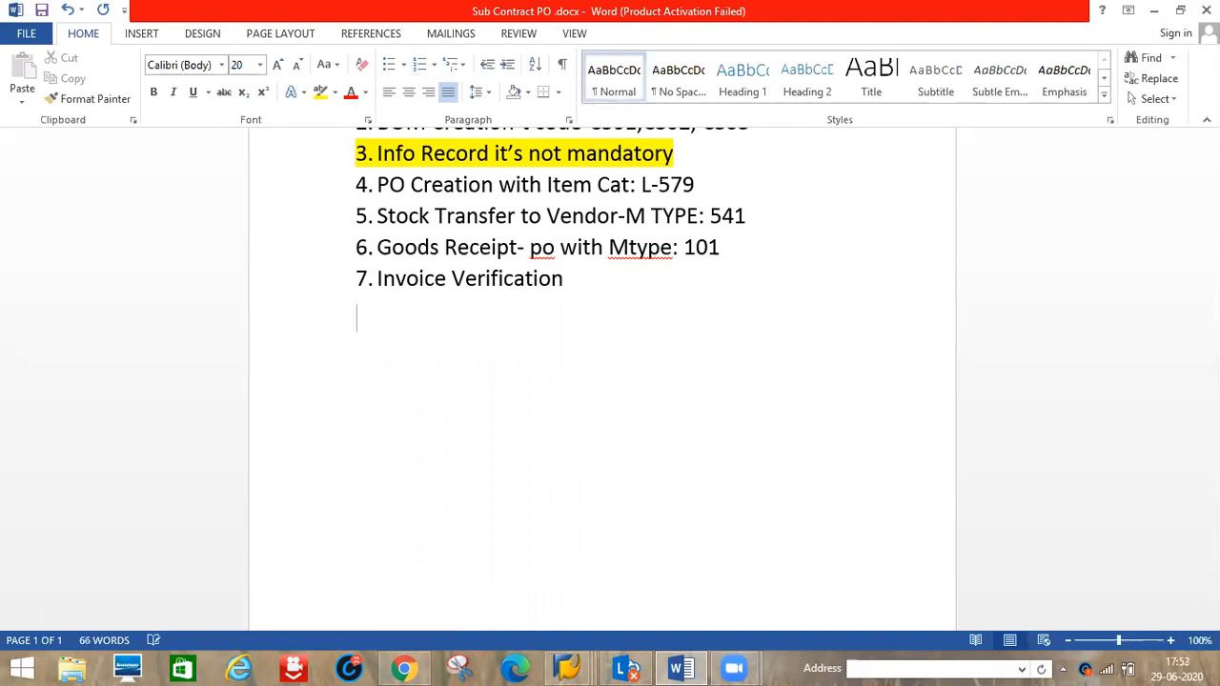
Step: Start a sentence under the process list in the Word notes reading "When we received finished materials from vendor below"
key("Return")
type("When we c")
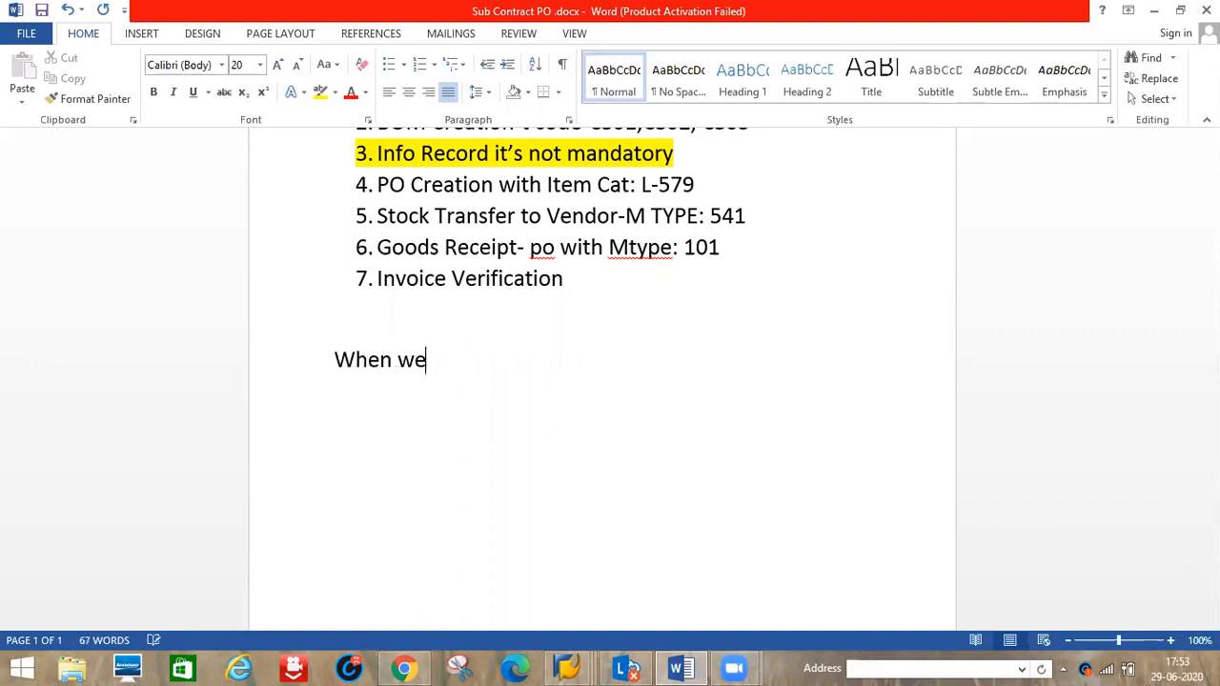
key("BackSpace")
type("d")
key("BackSpace")
key("BackSpace")
type("r")
key("BackSpace")
type("received ")
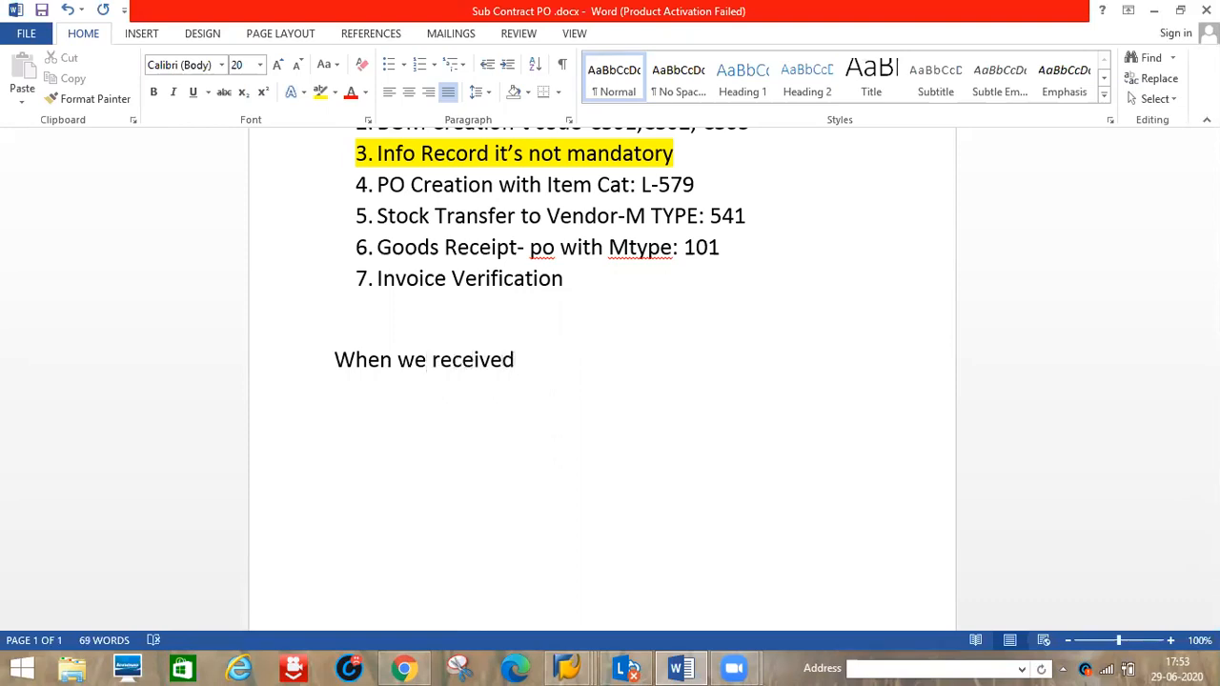
type("finished ")
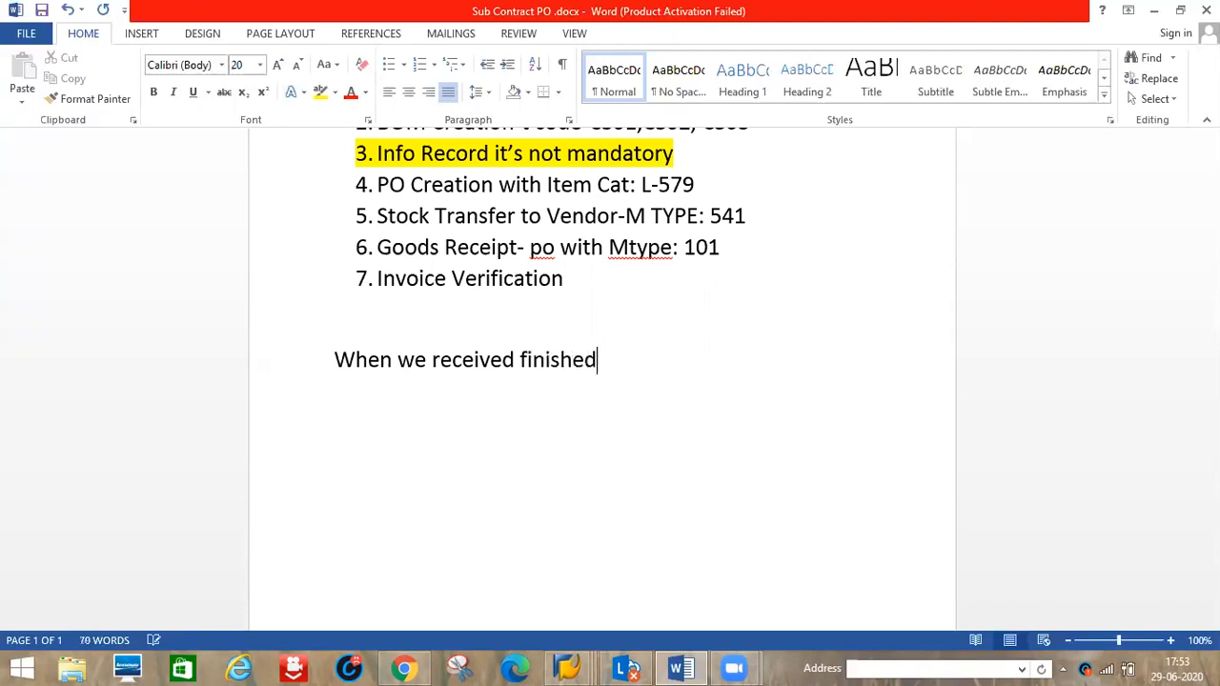
type("materials from v")
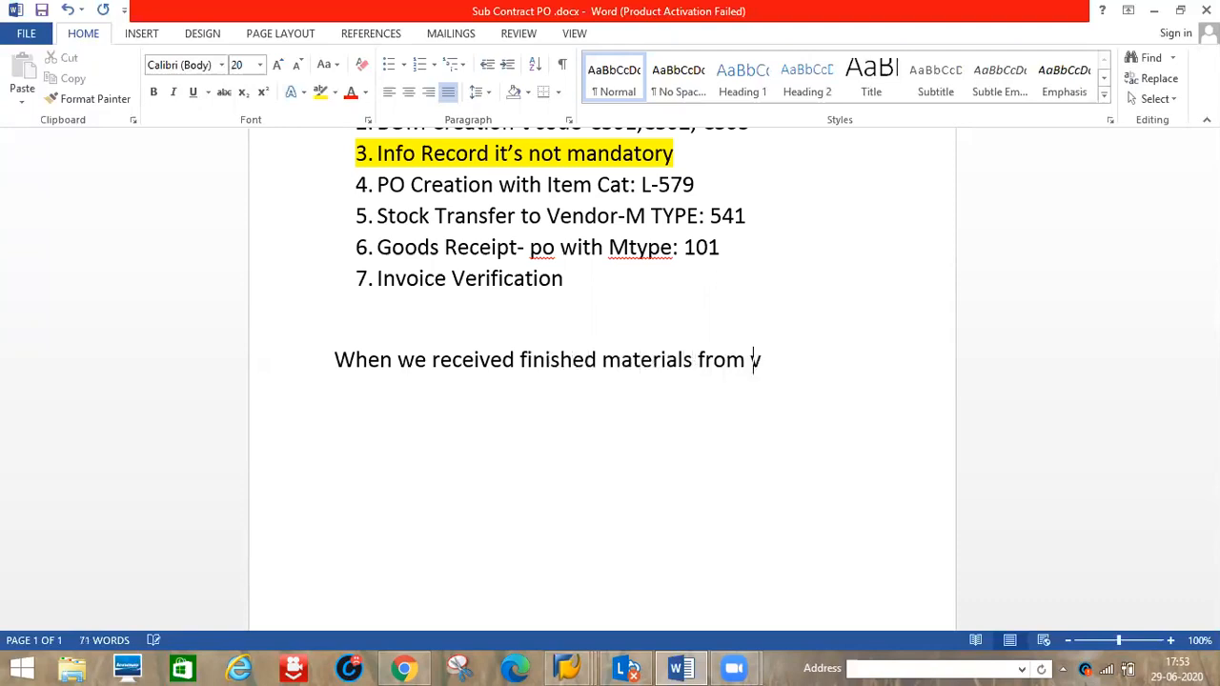
type("endor bwlo")
key("BackSpace")
key("BackSpace")
key("BackSpace")
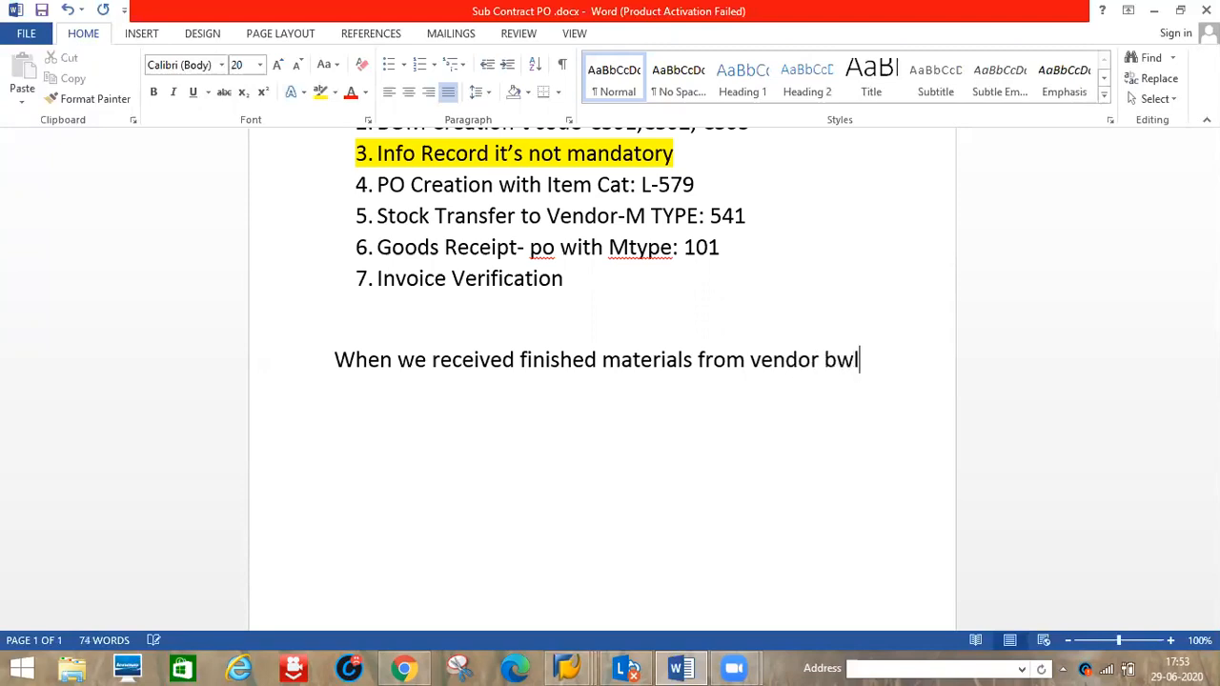
key("BackSpace")
type("below ")
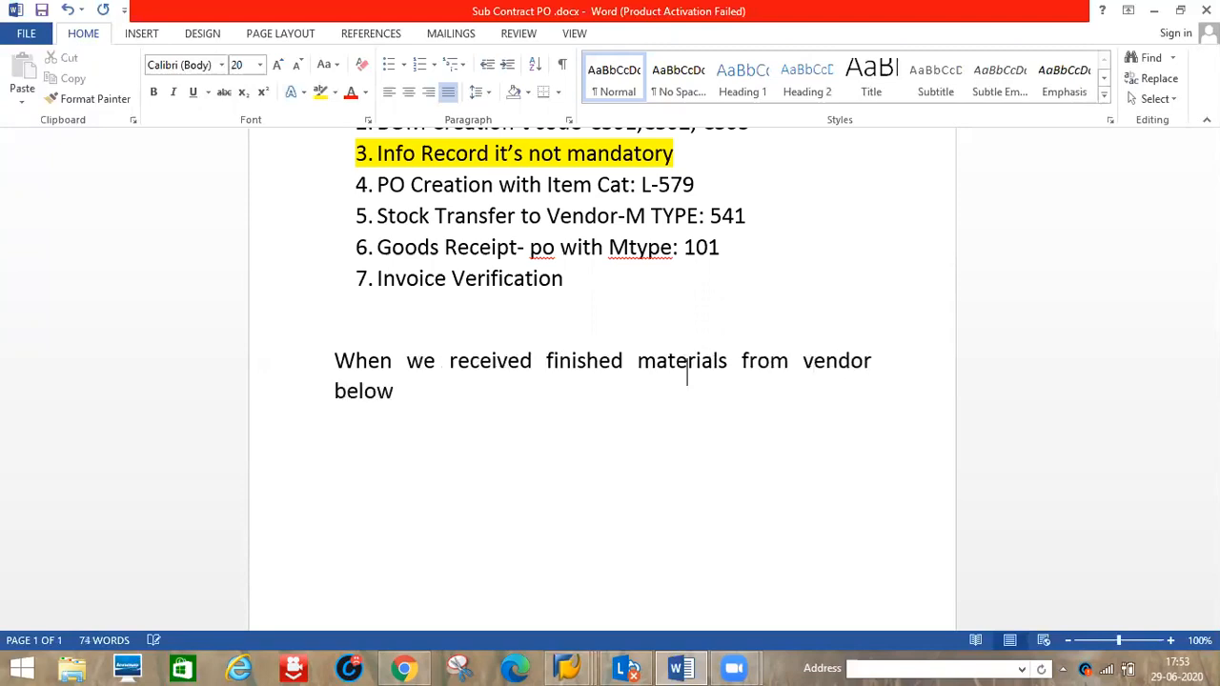
Step: Complete the sentence with "Acc documents will be generated"
type("Acc documents")
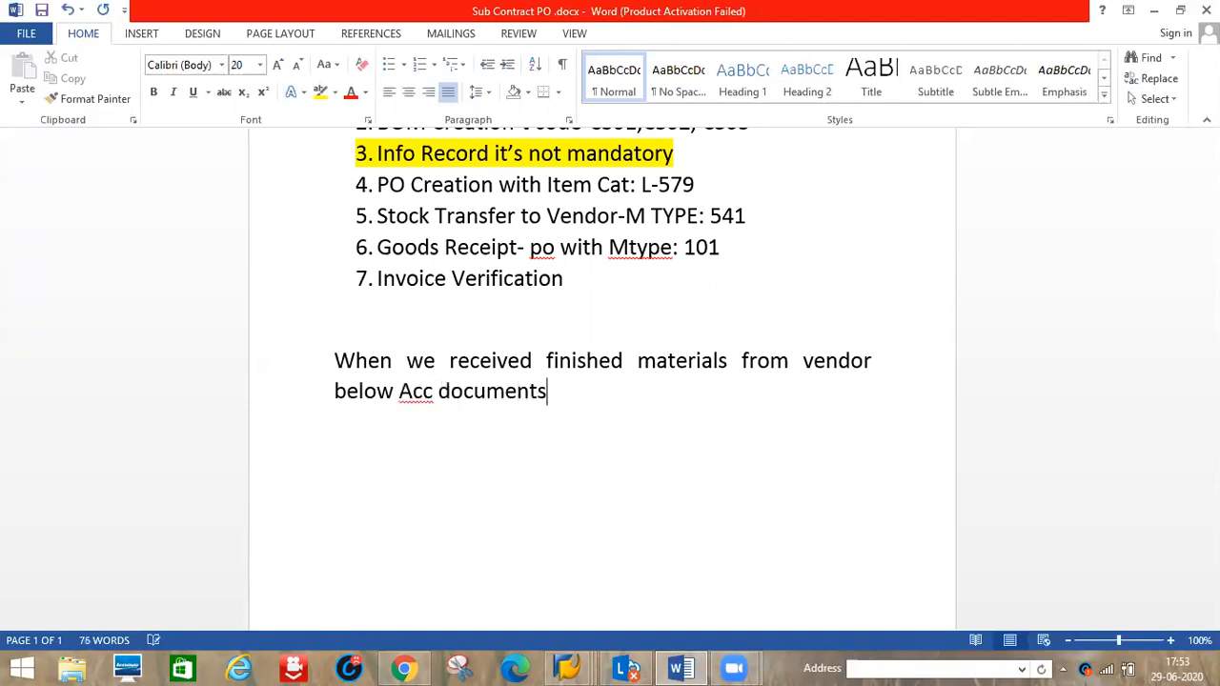
type(" will be ga")
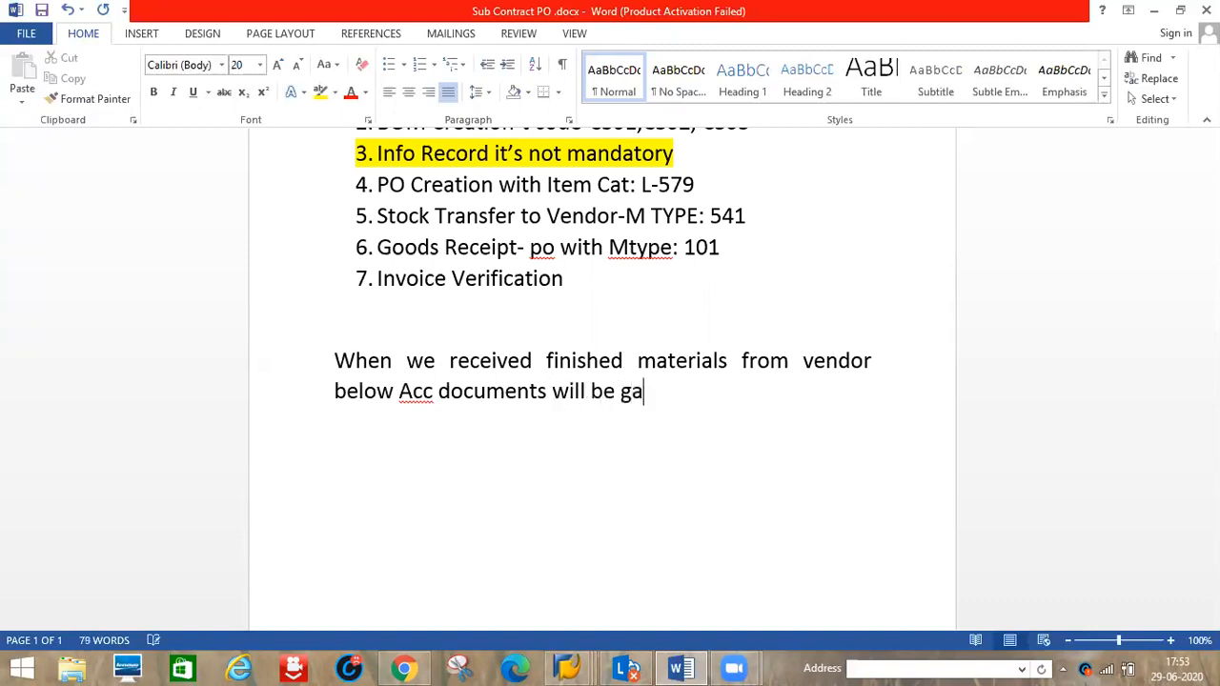
key("BackSpace")
type("eg")
key("BackSpace")
type("nerated")
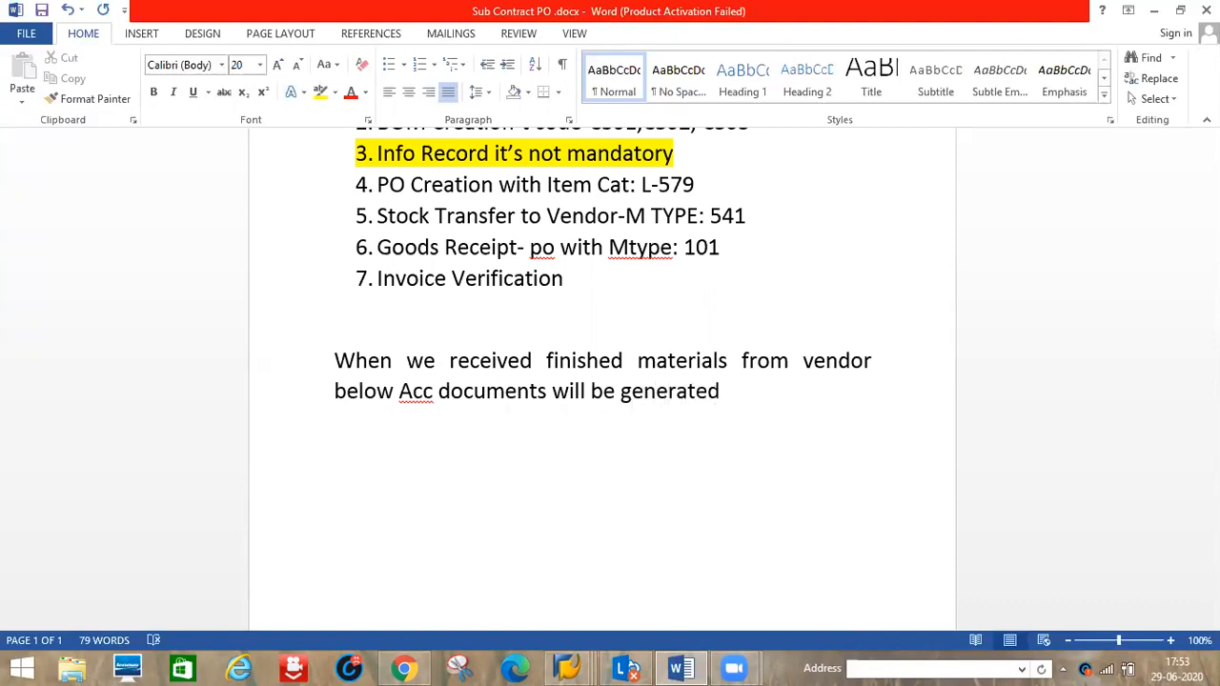
Step: List the transaction keys "BSX-", "WRX-" and "BSV-" on separate lines under the sentence
key("Return")
type("BSX-")
key("Return")
type("WR")
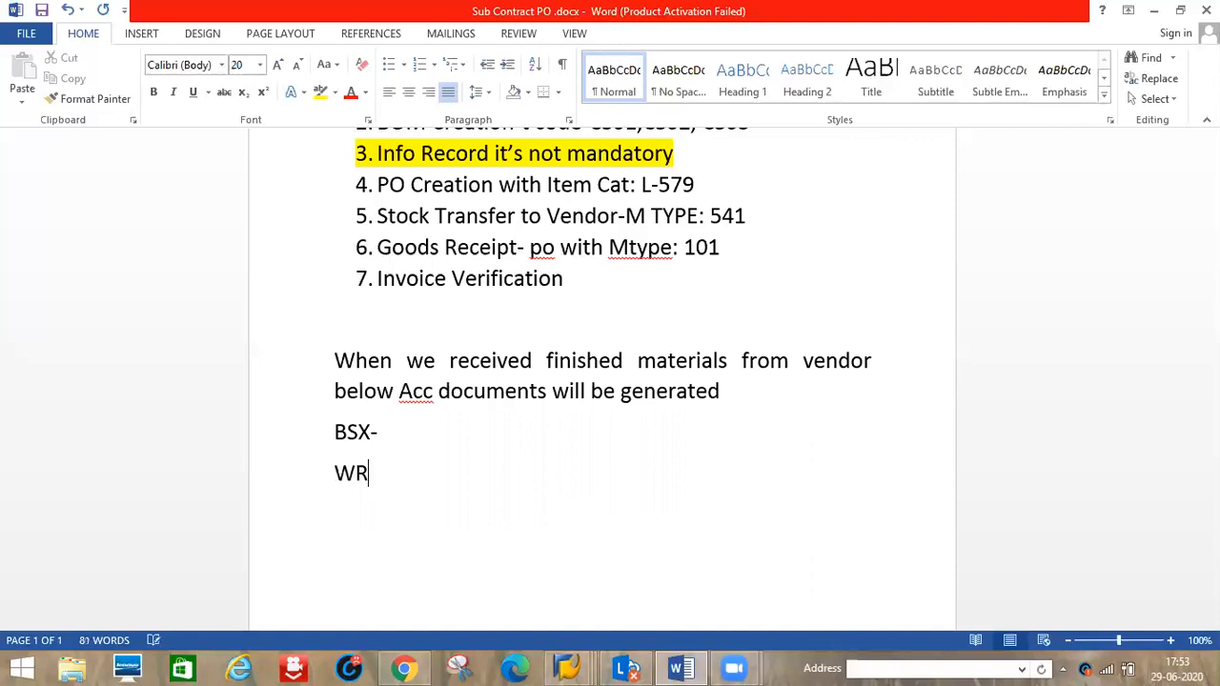
type("X-")
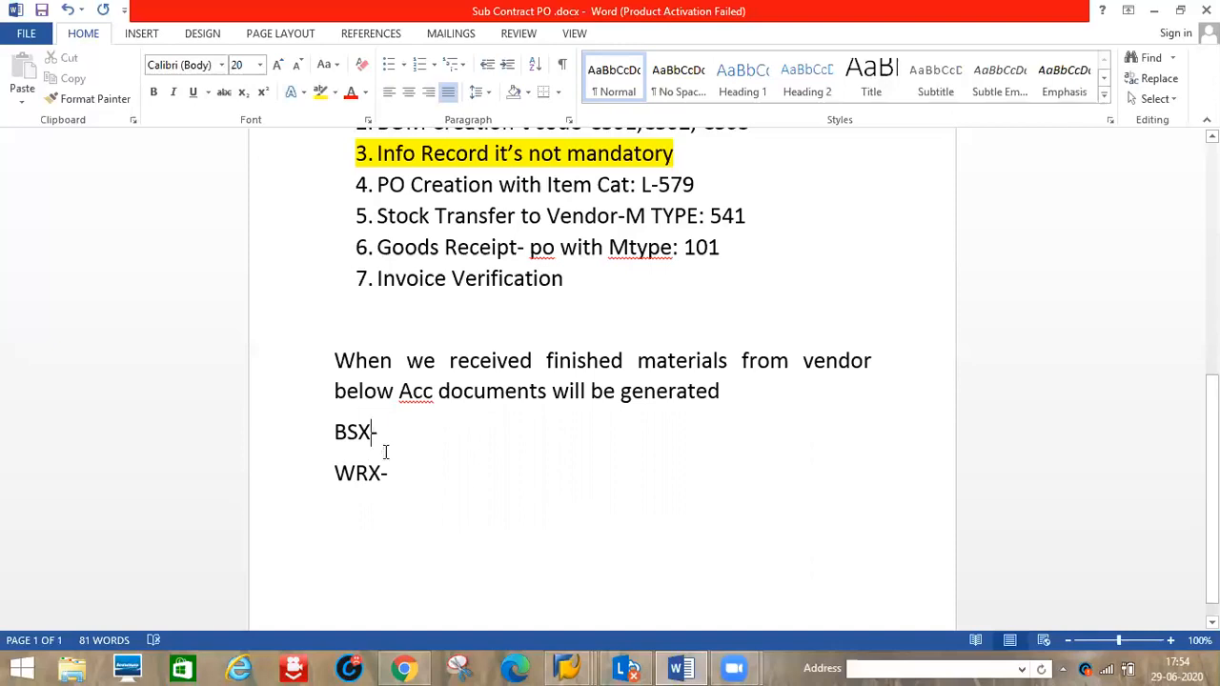
key("Down")
key("Return")
type("B")
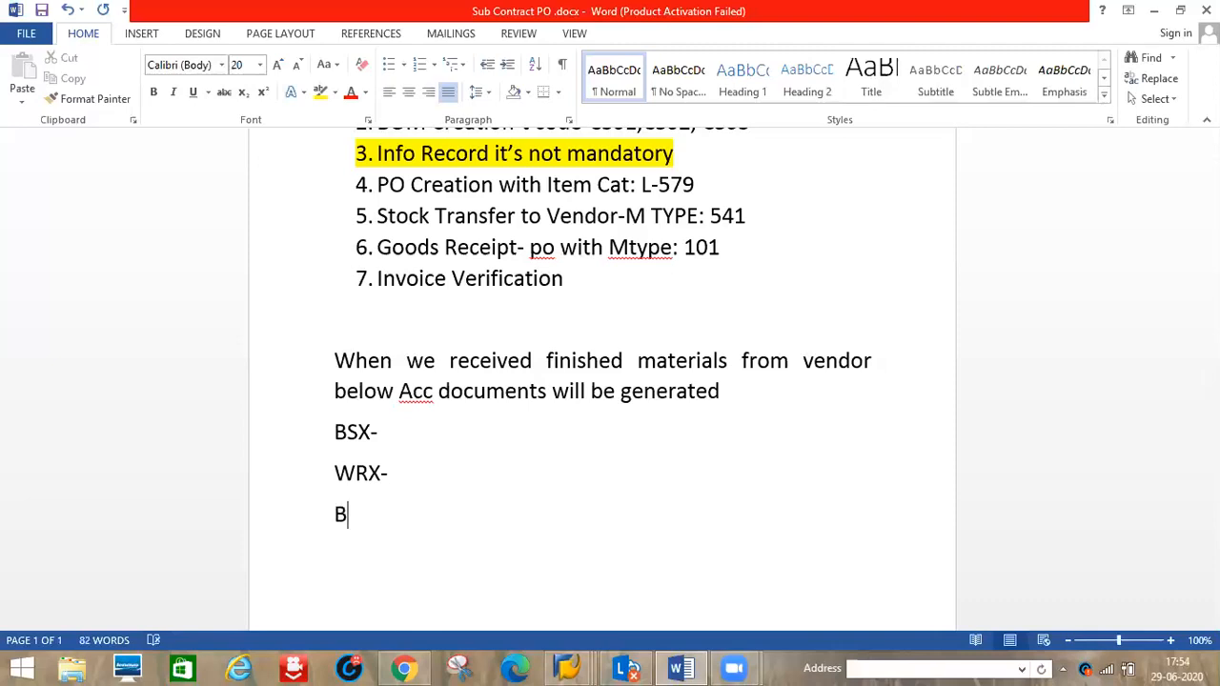
type("SV-")
key("Return")
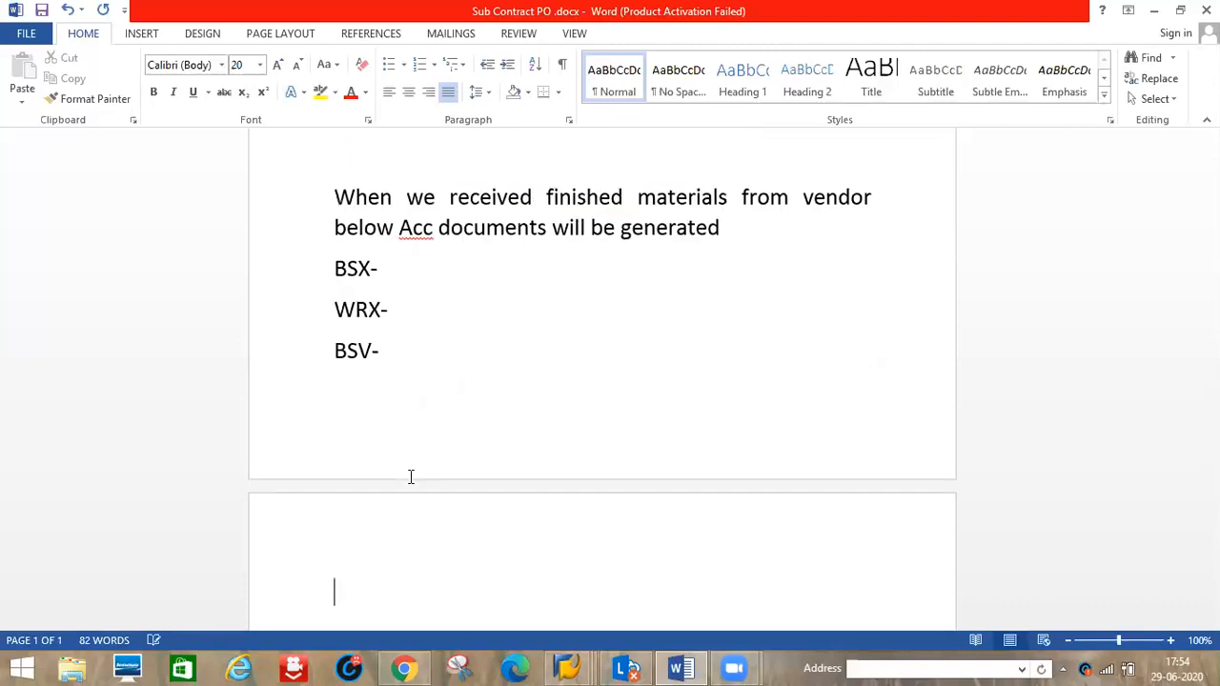
Step: Add "GR/IR-" as its own entry below BSV and start another line
type("GR")
type("/")
type("/R")
key("BackSpace")
key("BackSpace")
type("IR")
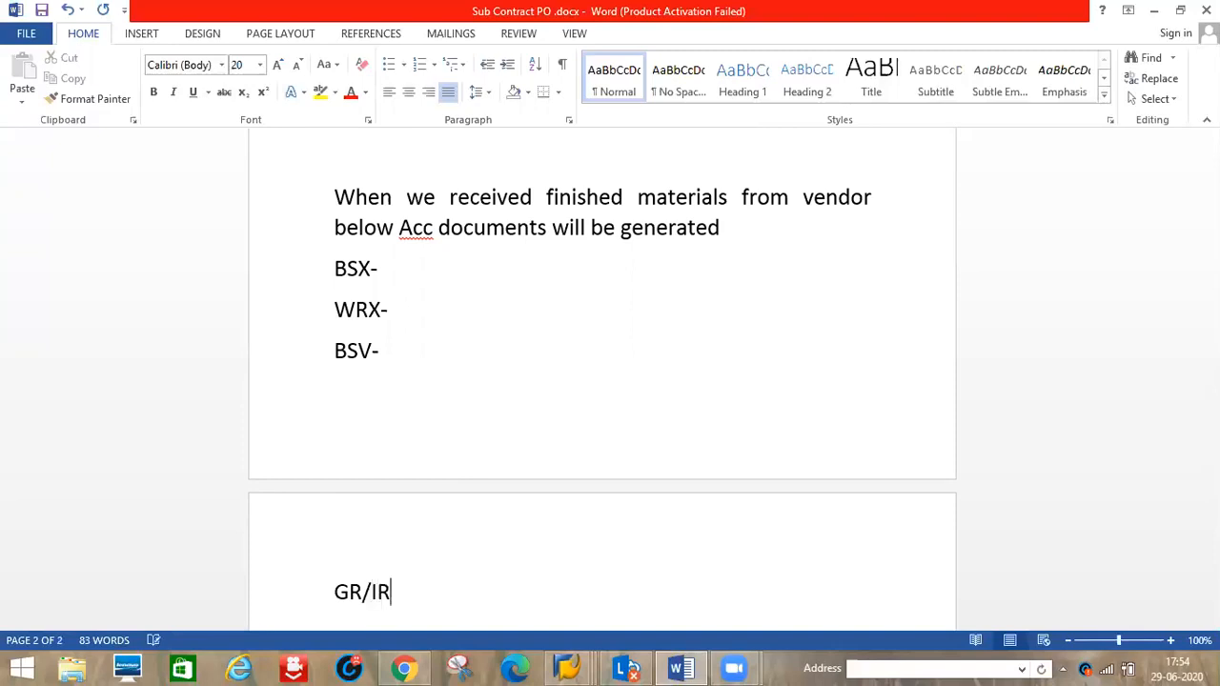
type(":")
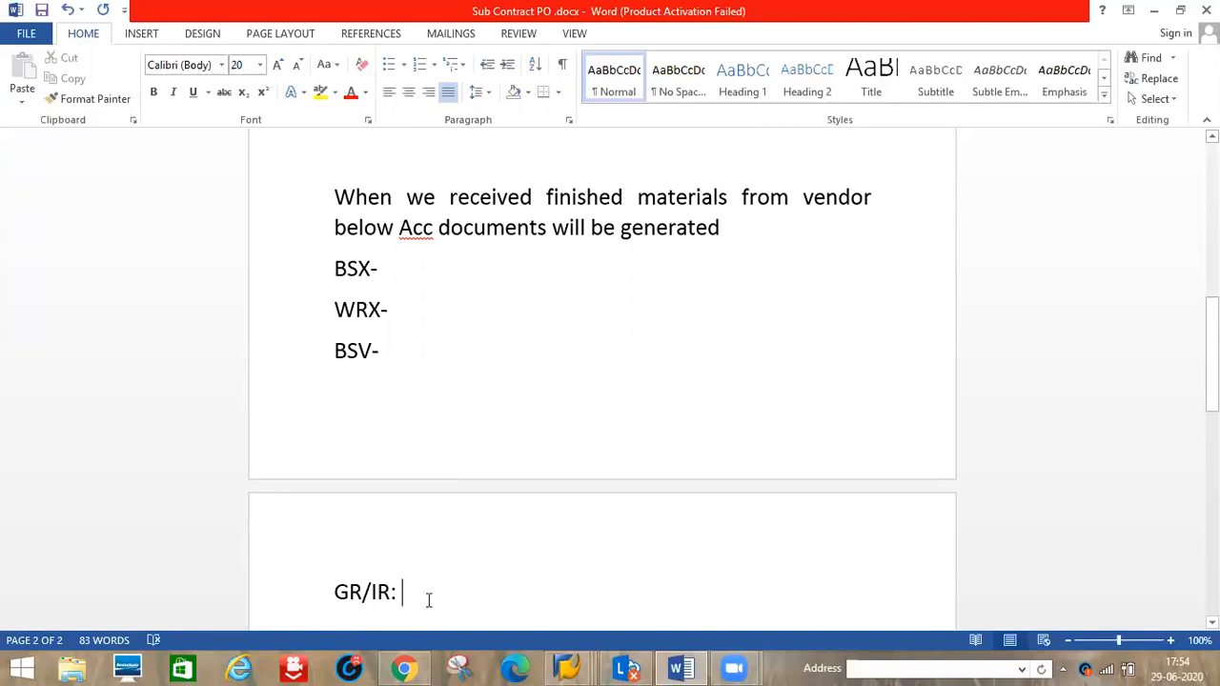
key("BackSpace")
key("BackSpace")
type("-")
key("Return")
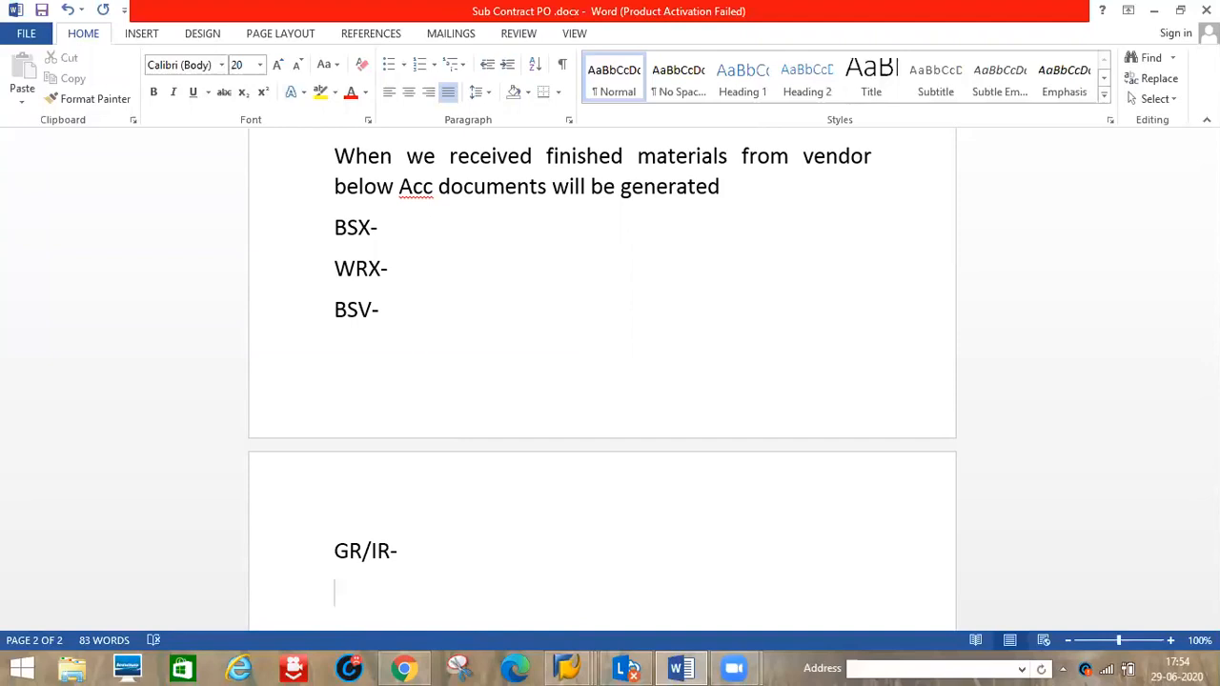
Step: Finish the key list below GR/IR with the lines "BSX-", "GBB-", "BSX-" and "GBB-"
type("BSX-")
key("Return")
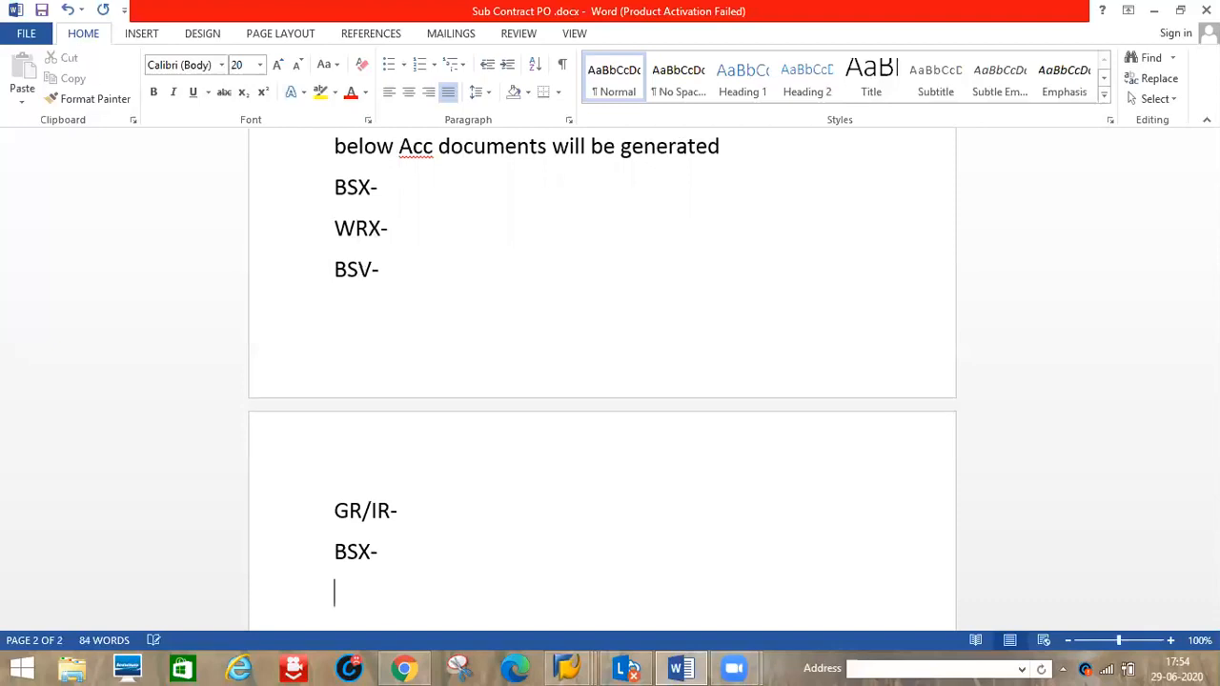
type("GBB-")
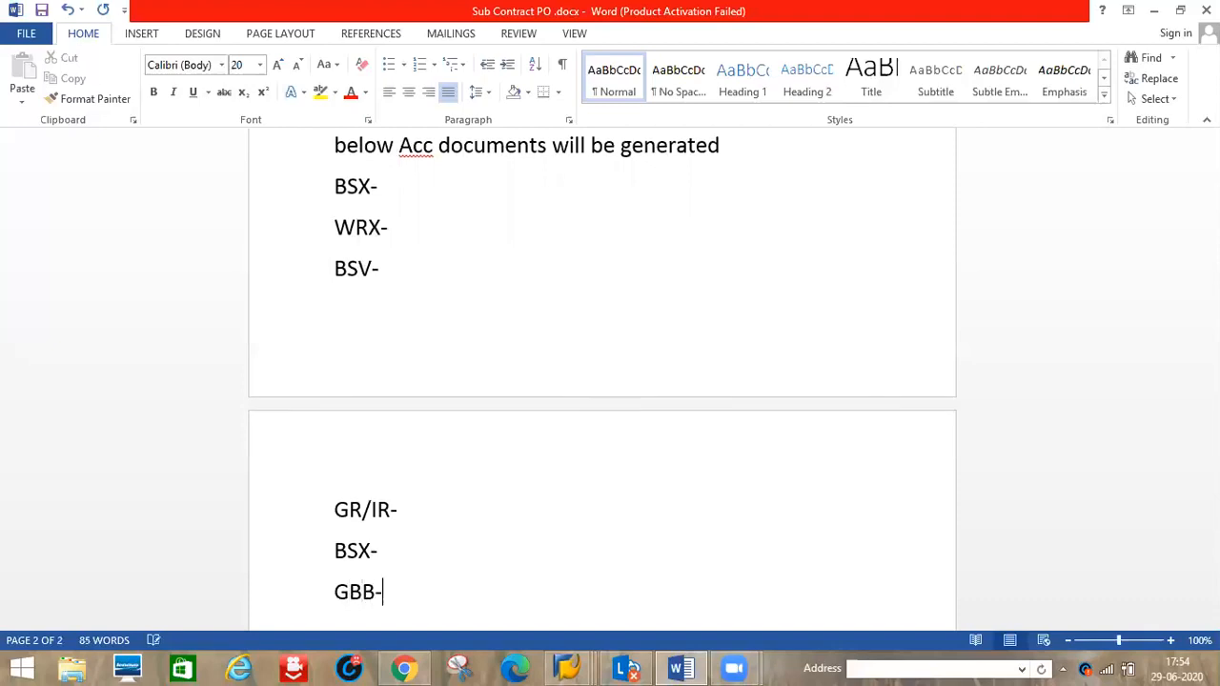
key("Return")
type("BSX-")
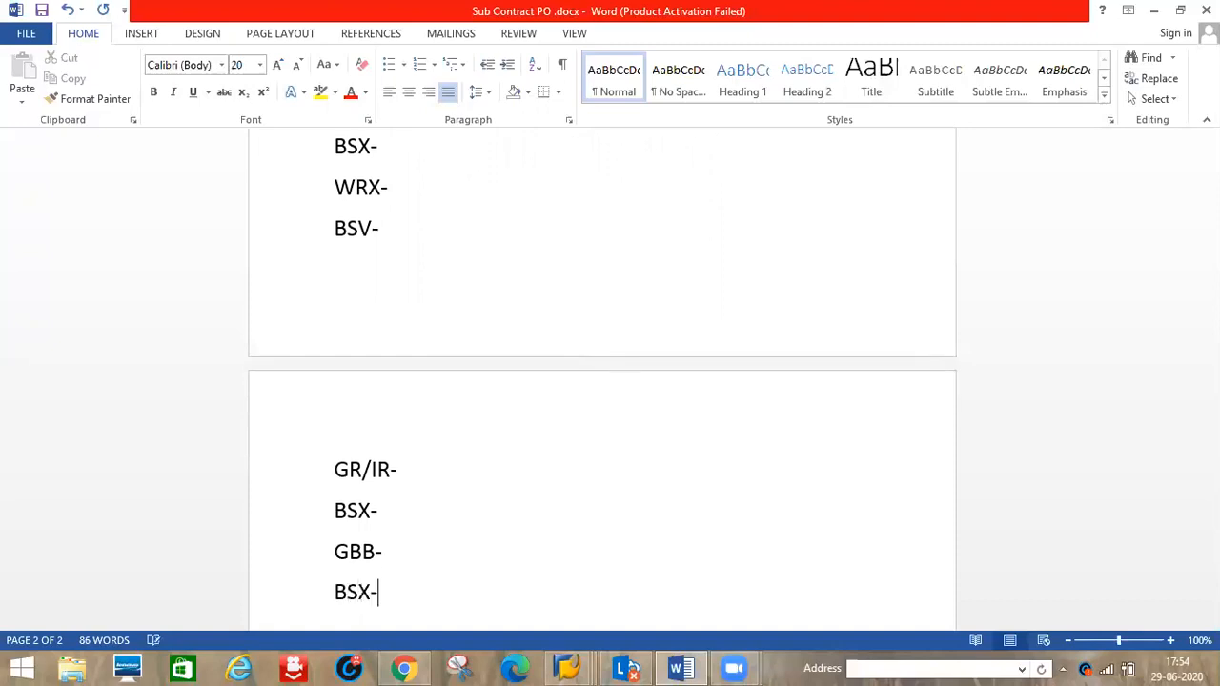
key("Return")
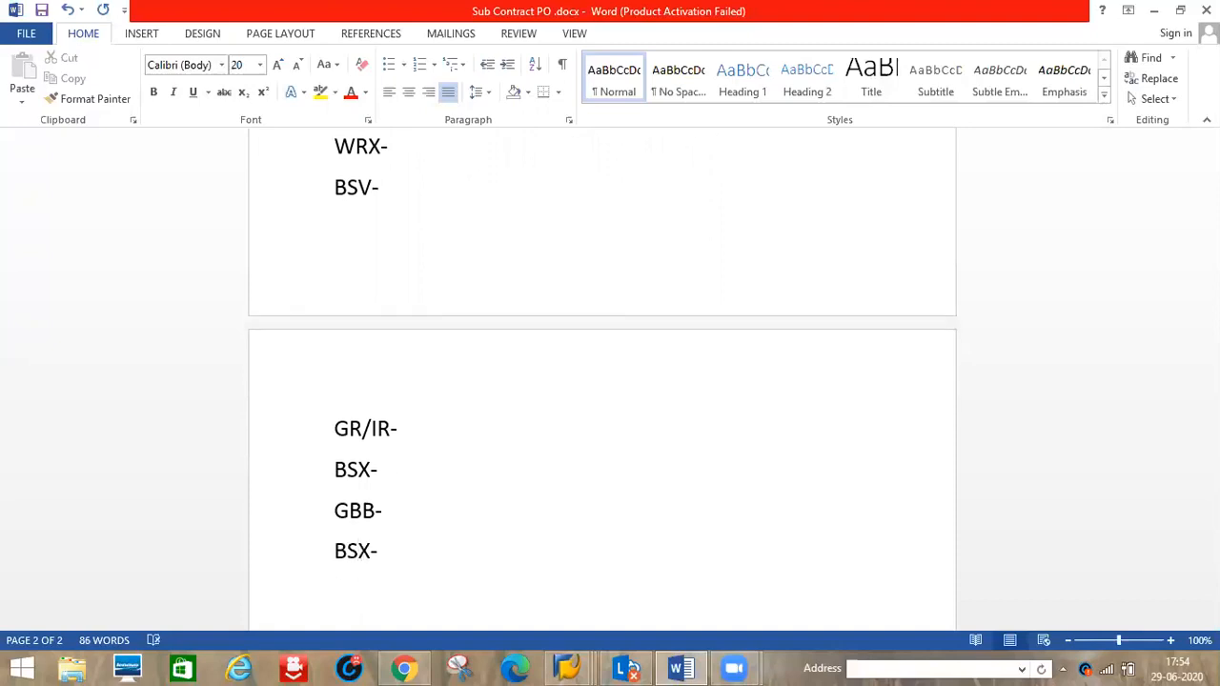
type("GBB-")
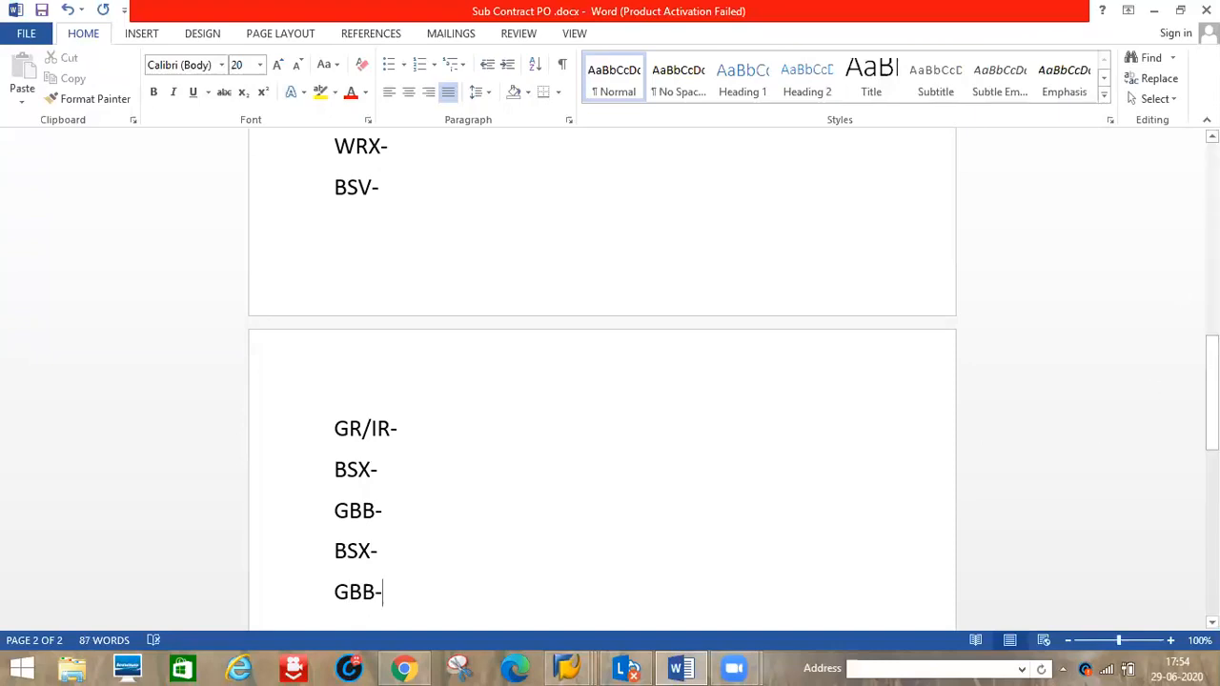
scroll(603, 381, "up", 1)
scroll(602, 382, "up", 2)
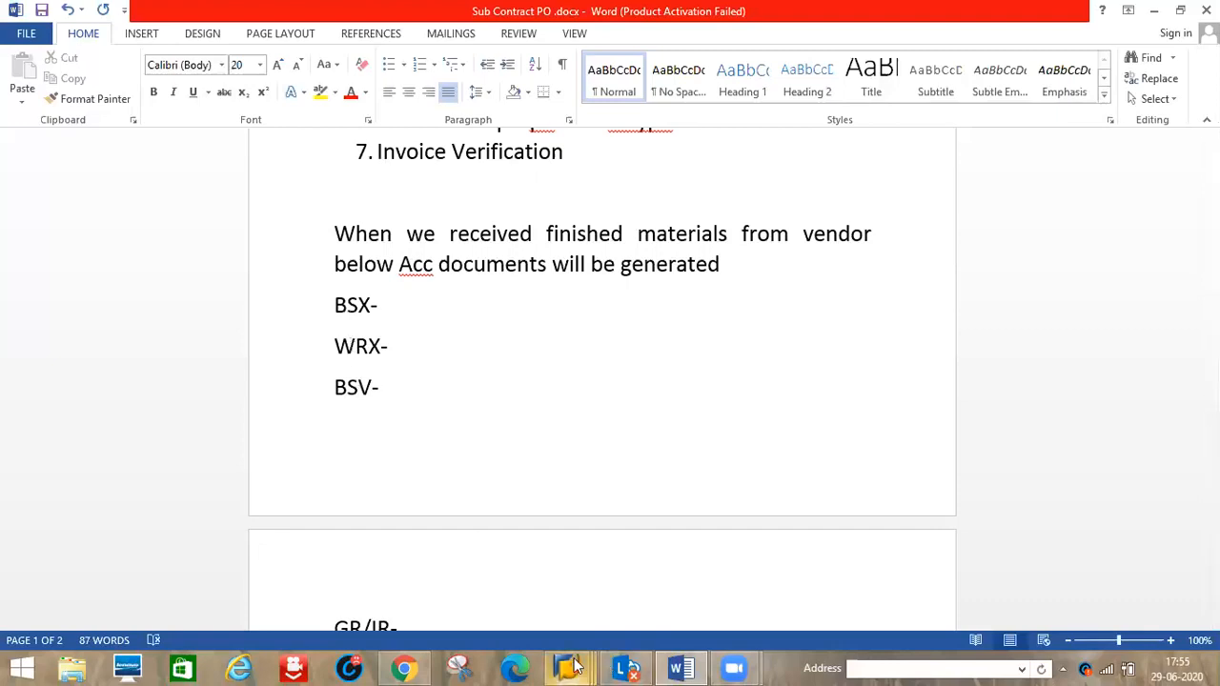
Step: Switch to the SAP Goods Receipt Purchase Order session and set the transaction to A04 Display
mouse_move(572, 667)
left_click(536, 578)
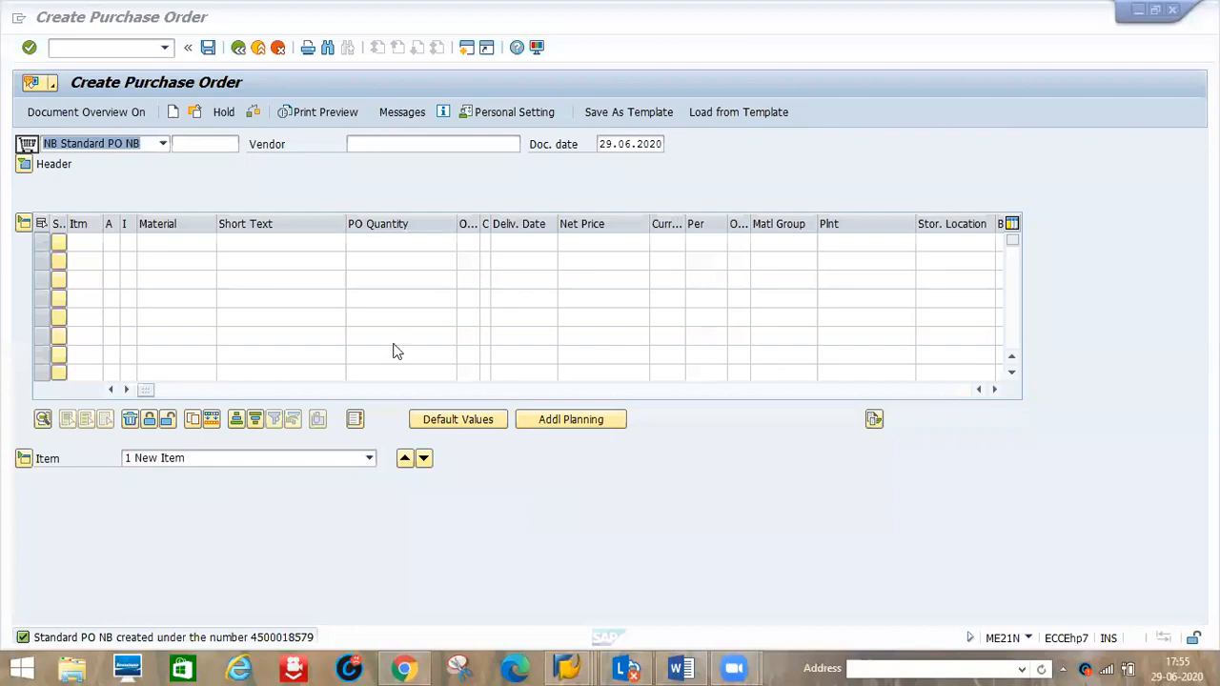
mouse_move(567, 667)
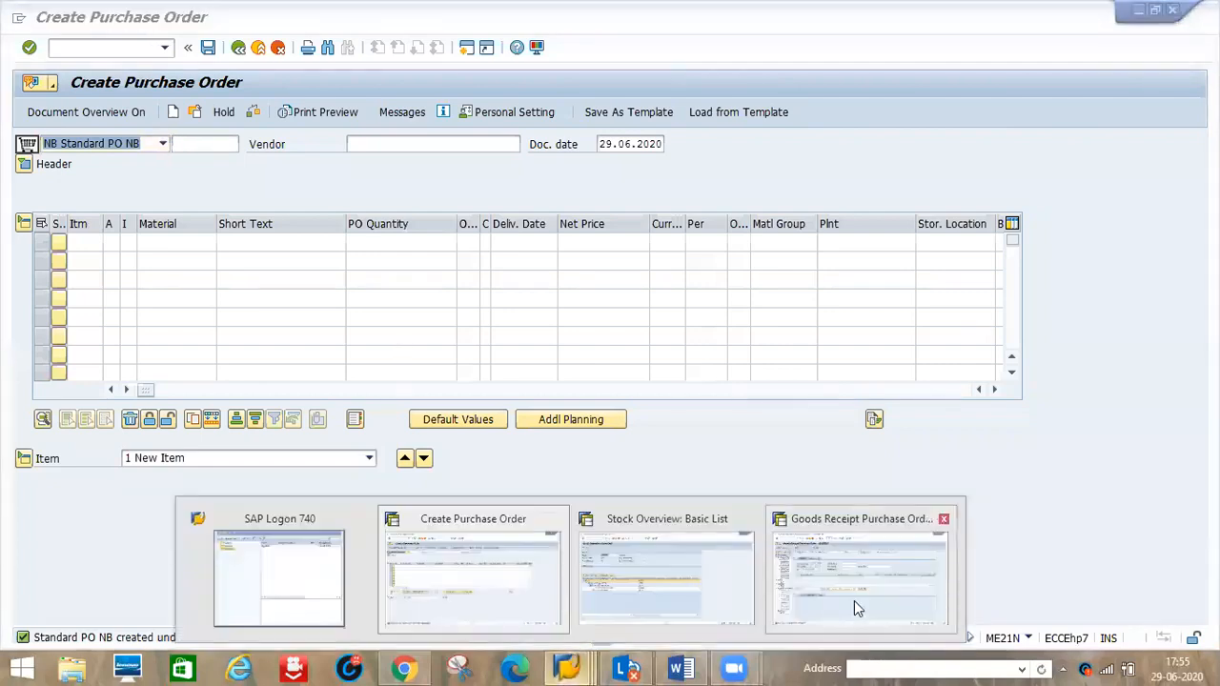
left_click(853, 602)
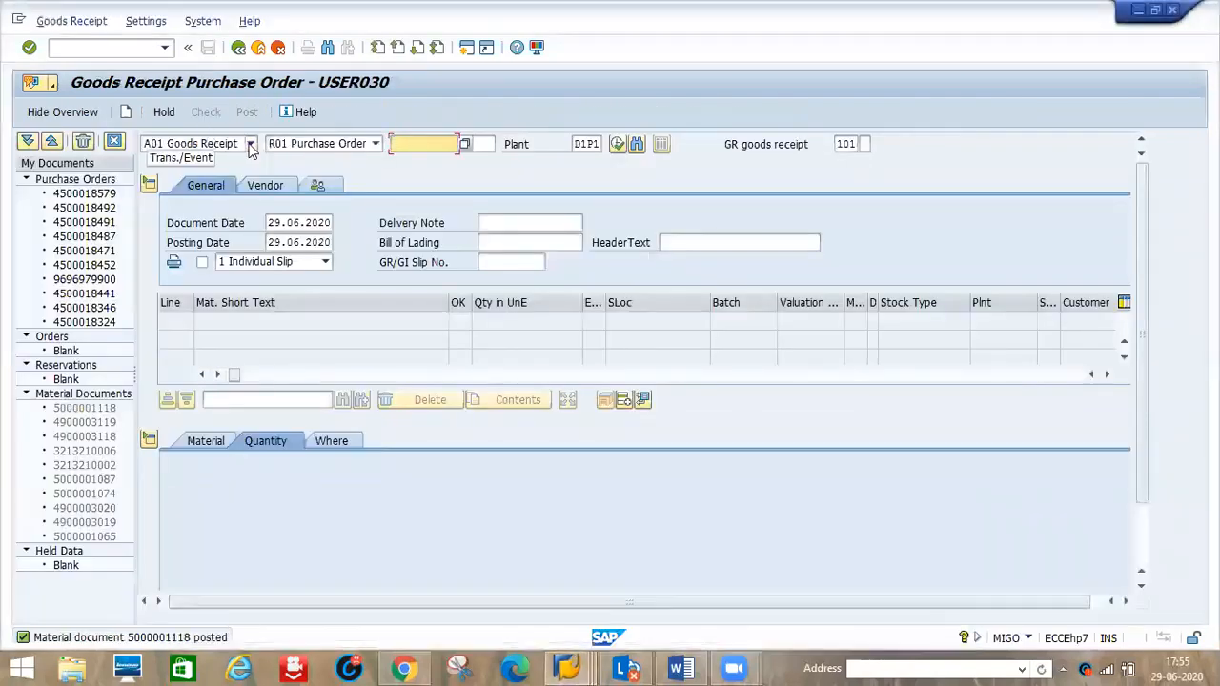
left_click(251, 147)
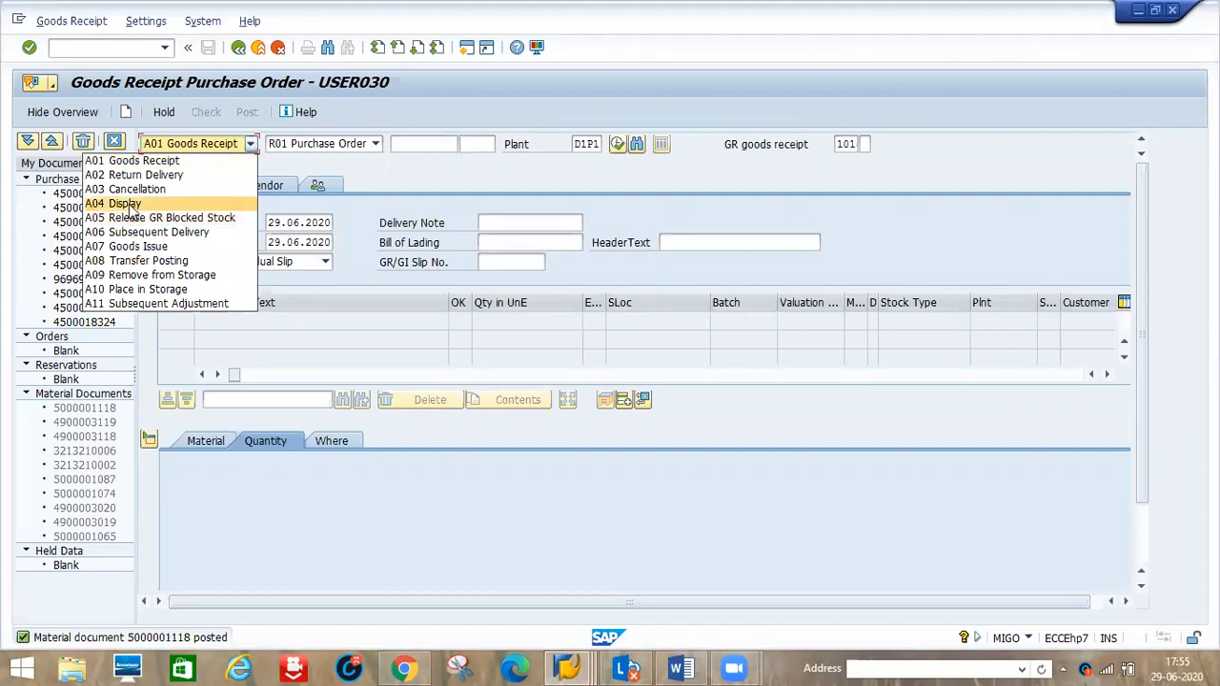
left_click(129, 204)
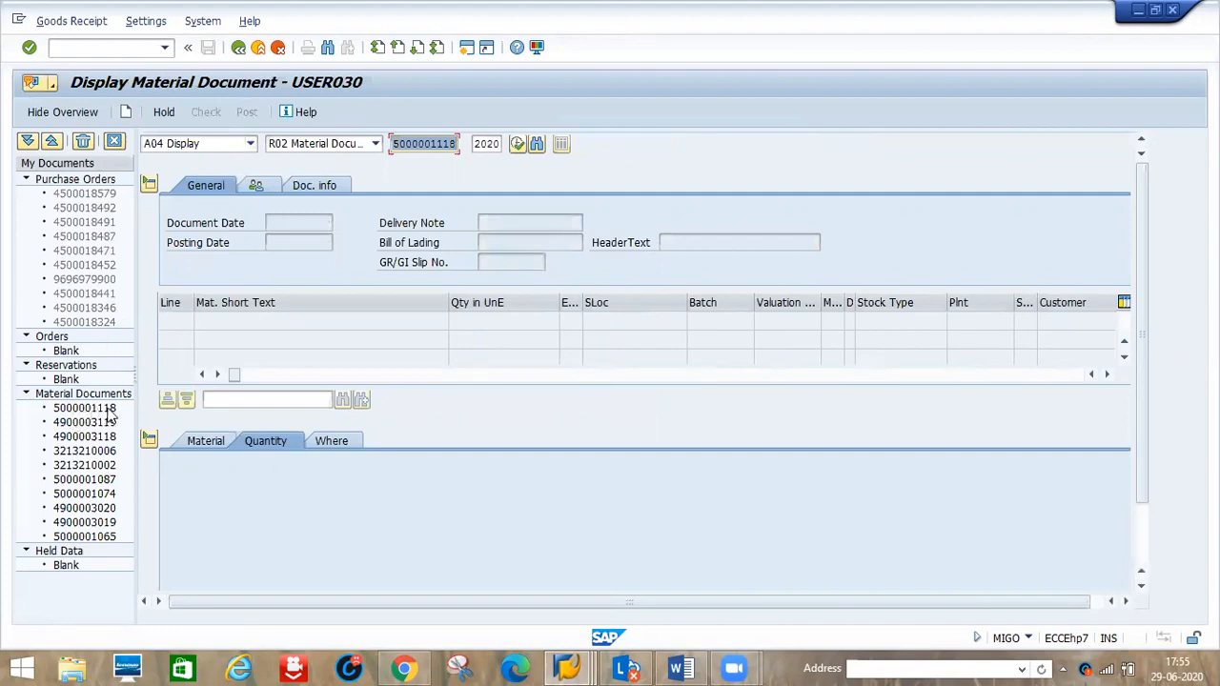
Step: Load the latest material document with its document info and open the accounting document from its FI documents
left_click(311, 186)
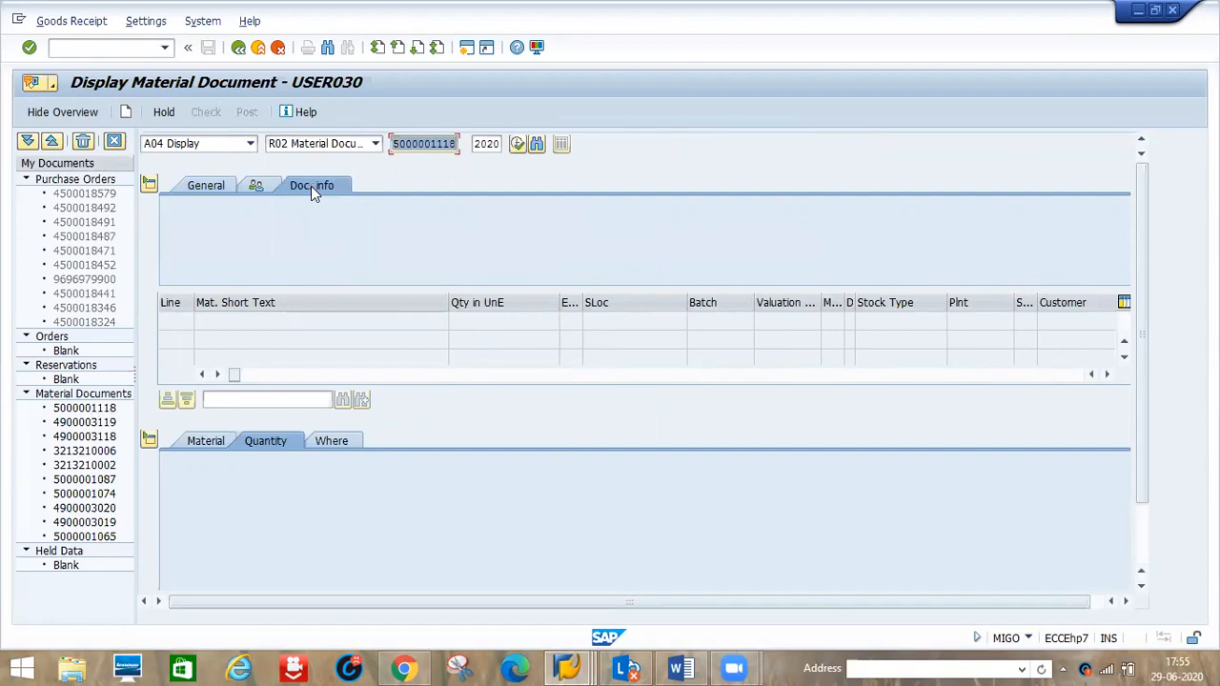
key("Return")
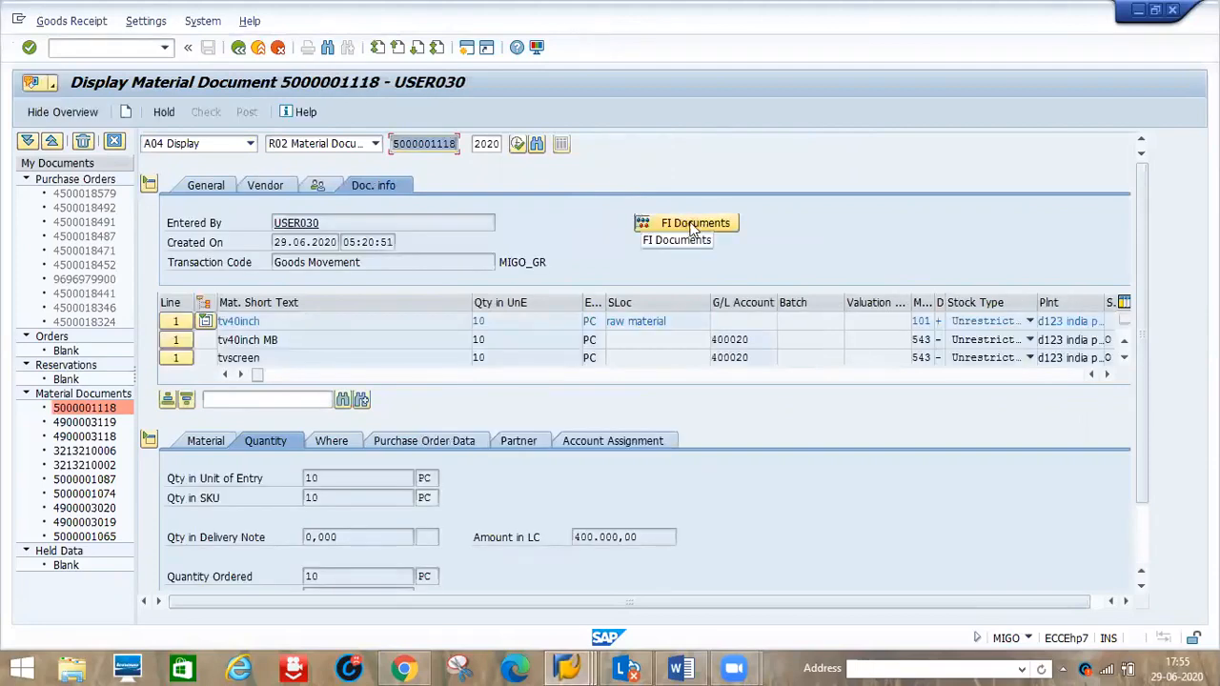
left_click(693, 225)
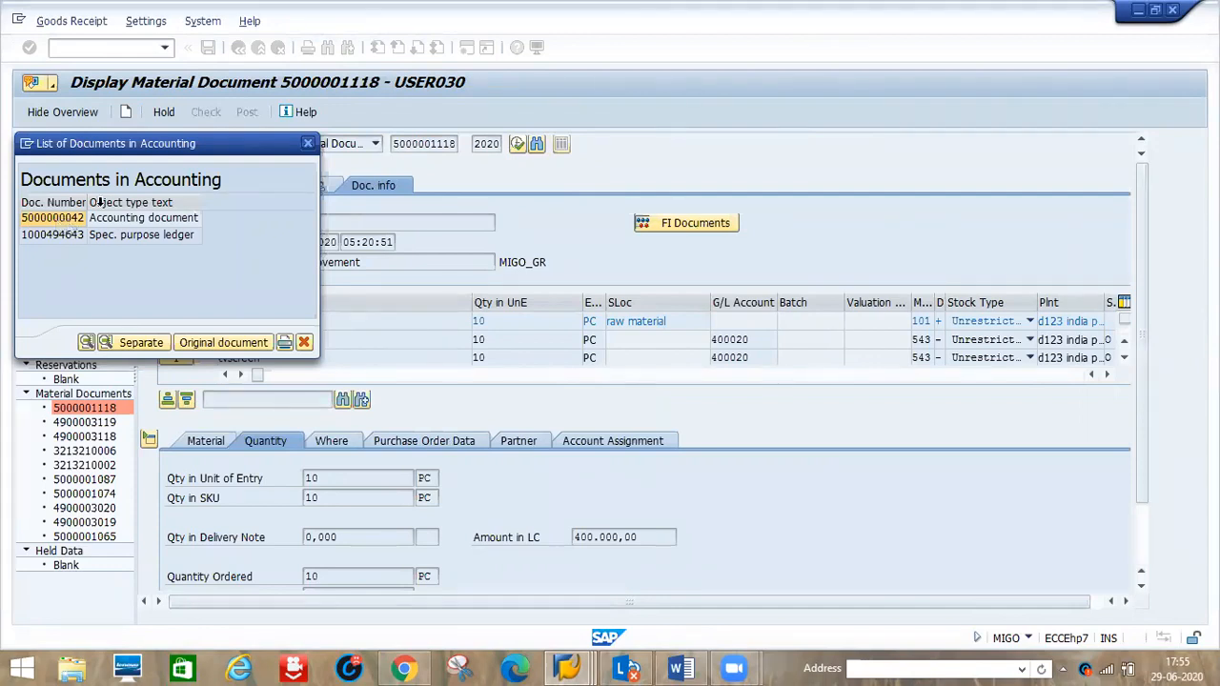
double_click(45, 218)
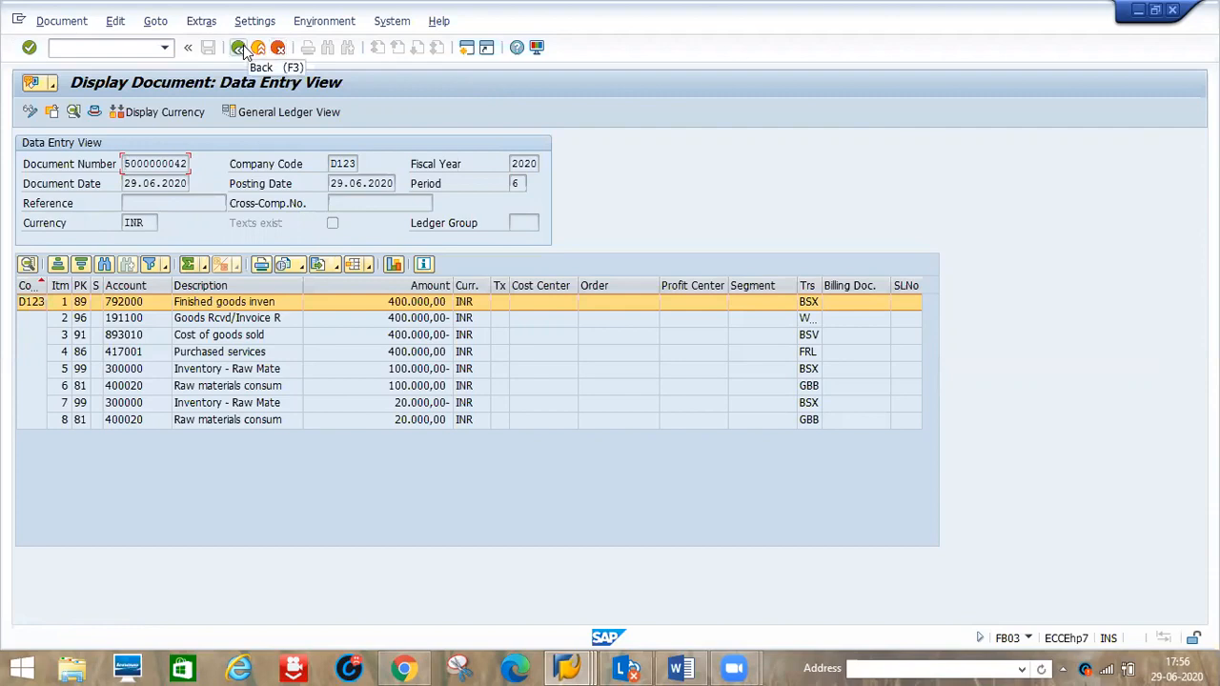
Step: Leave the accounting document, close the list of accounting documents, and switch back to the Word notes
left_click(243, 49)
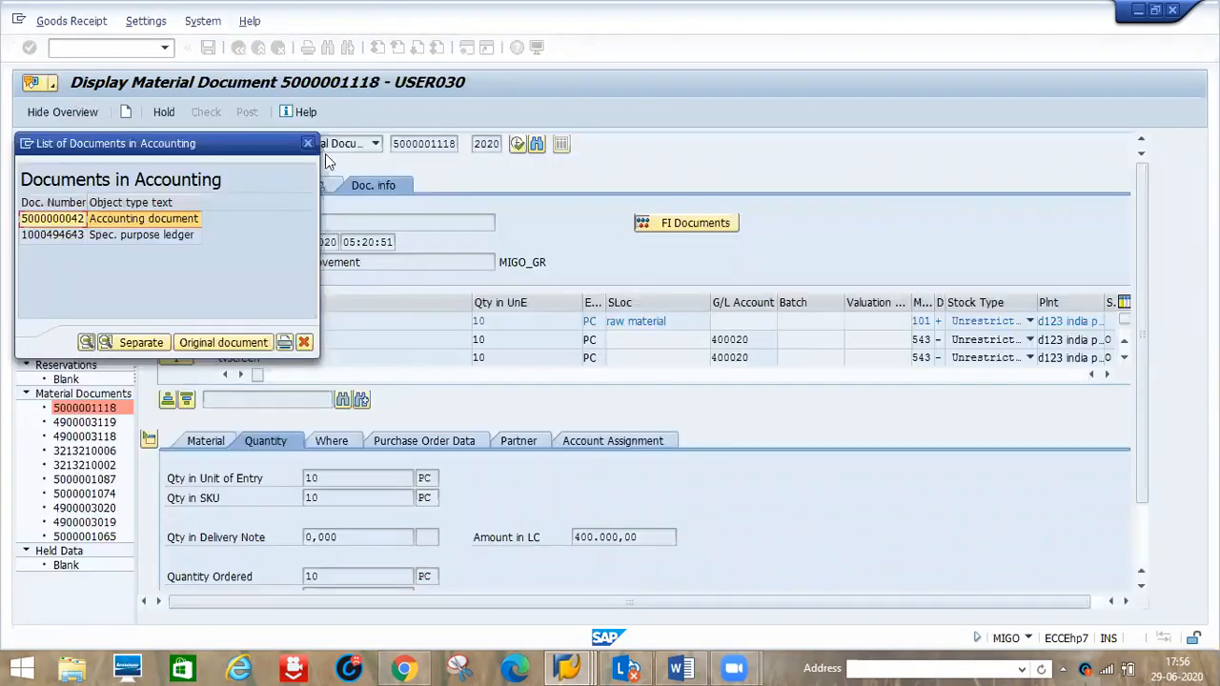
left_click(306, 144)
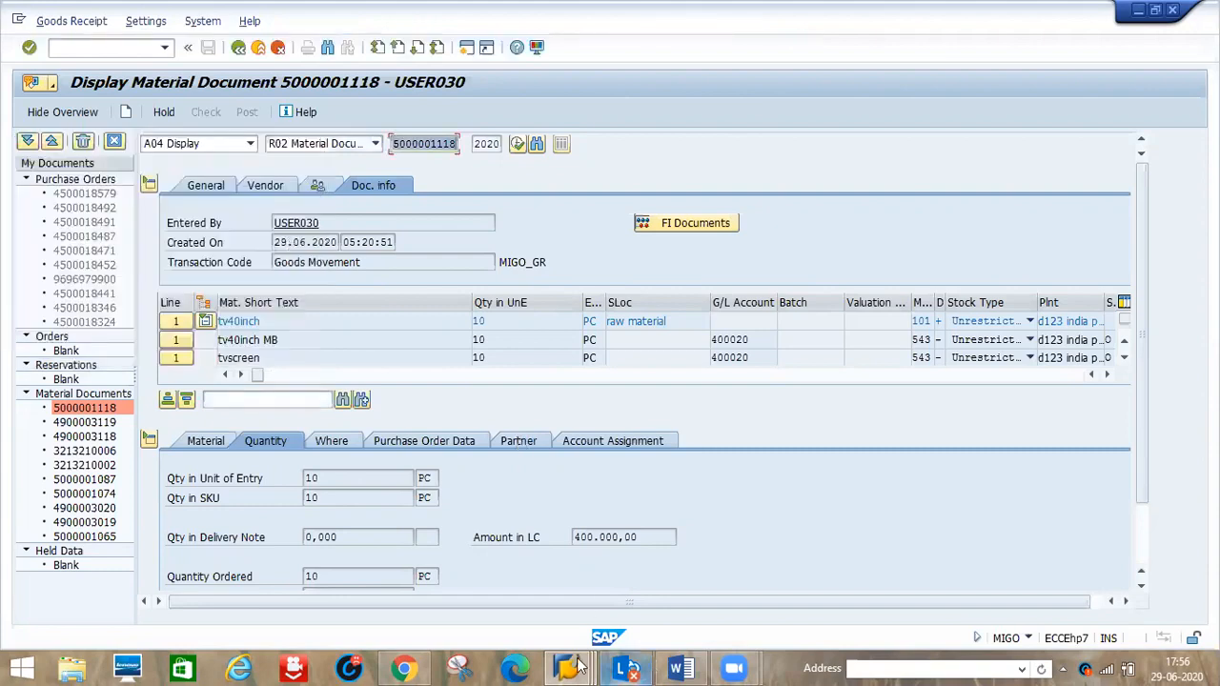
mouse_move(694, 667)
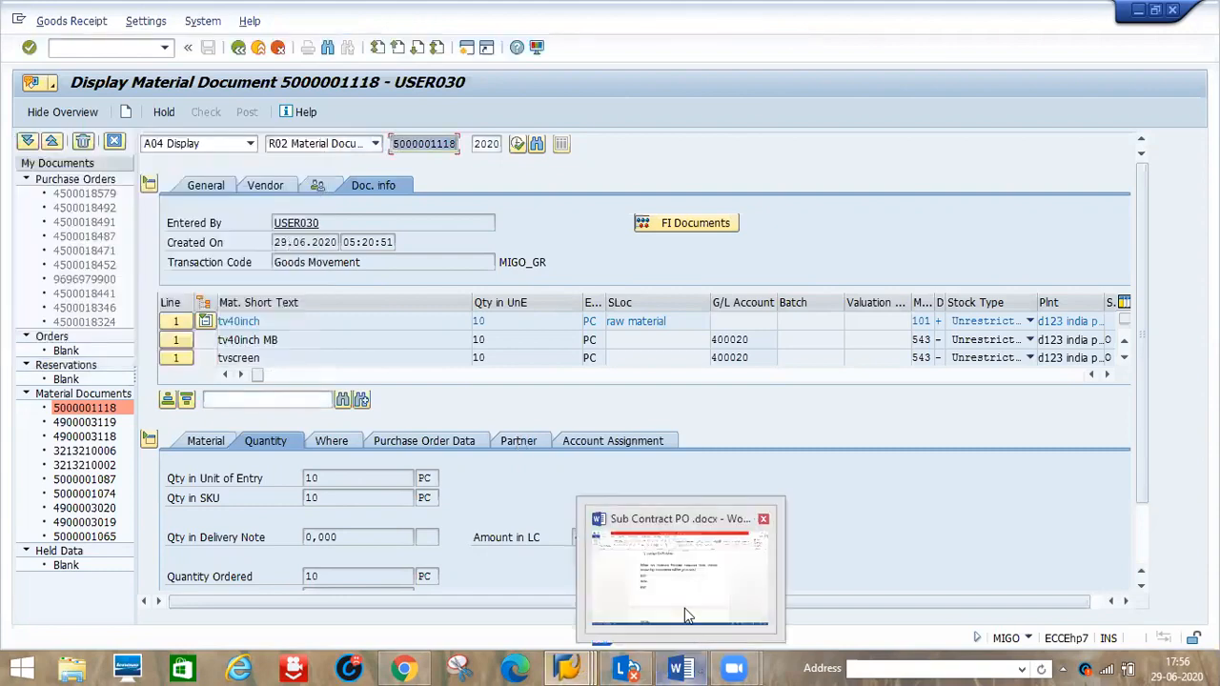
left_click(685, 608)
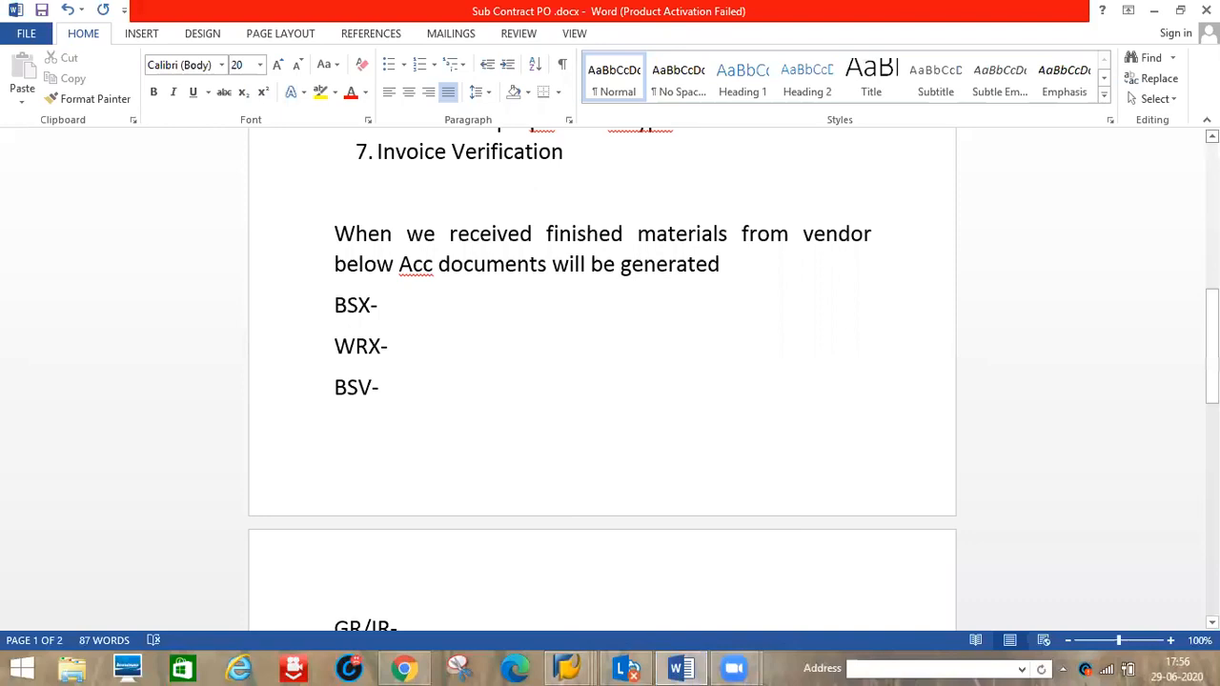
Step: Review the process steps and accounting key list in the Word notes, and switch back to the SAP material document
scroll(602, 381, "up", 1)
scroll(457, 297, "up", 5)
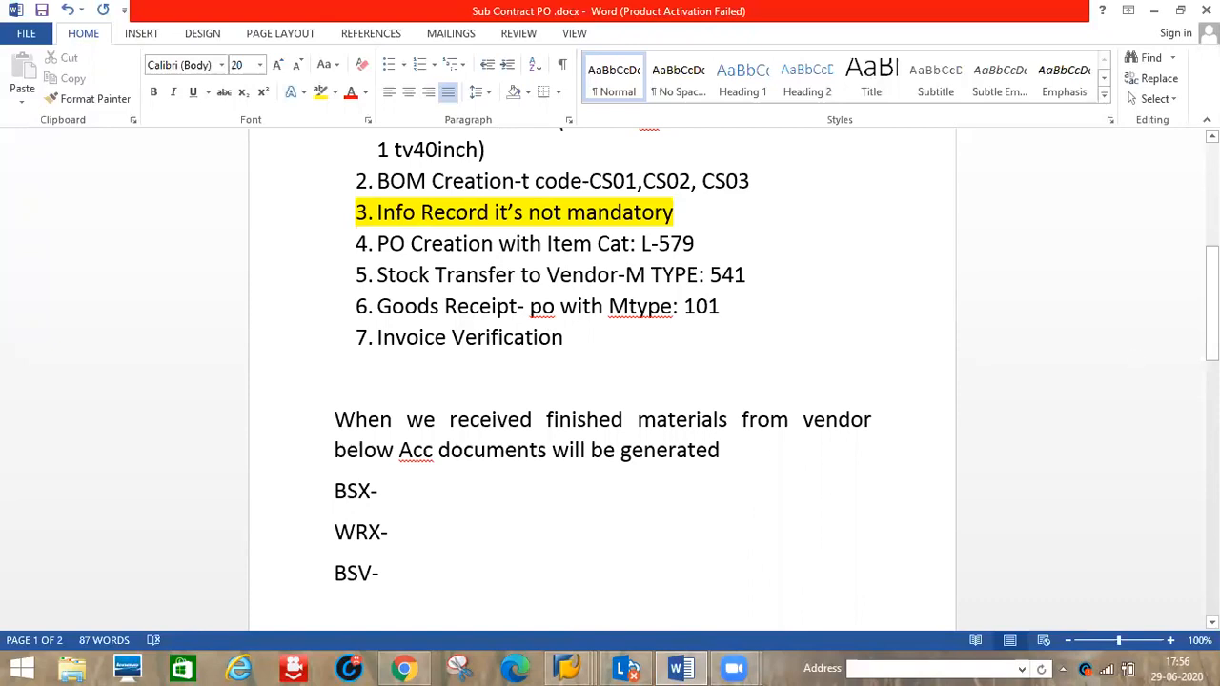
scroll(524, 197, "down", 5)
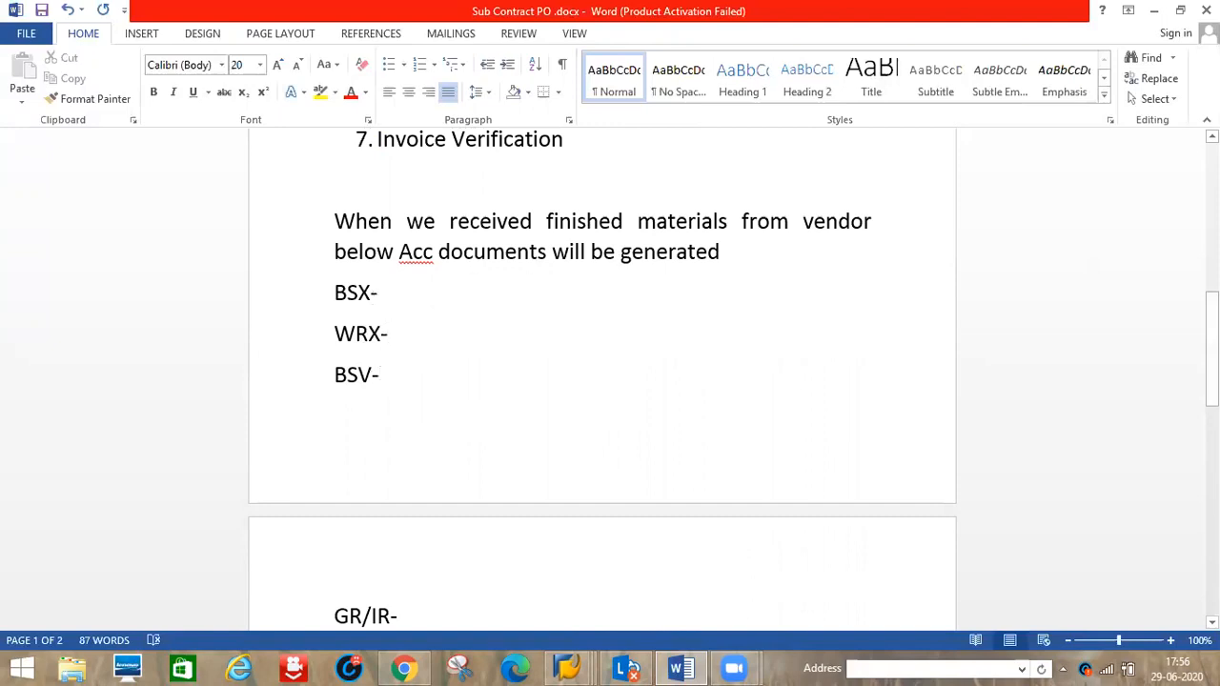
left_click_drag(1211, 330, 1211, 407)
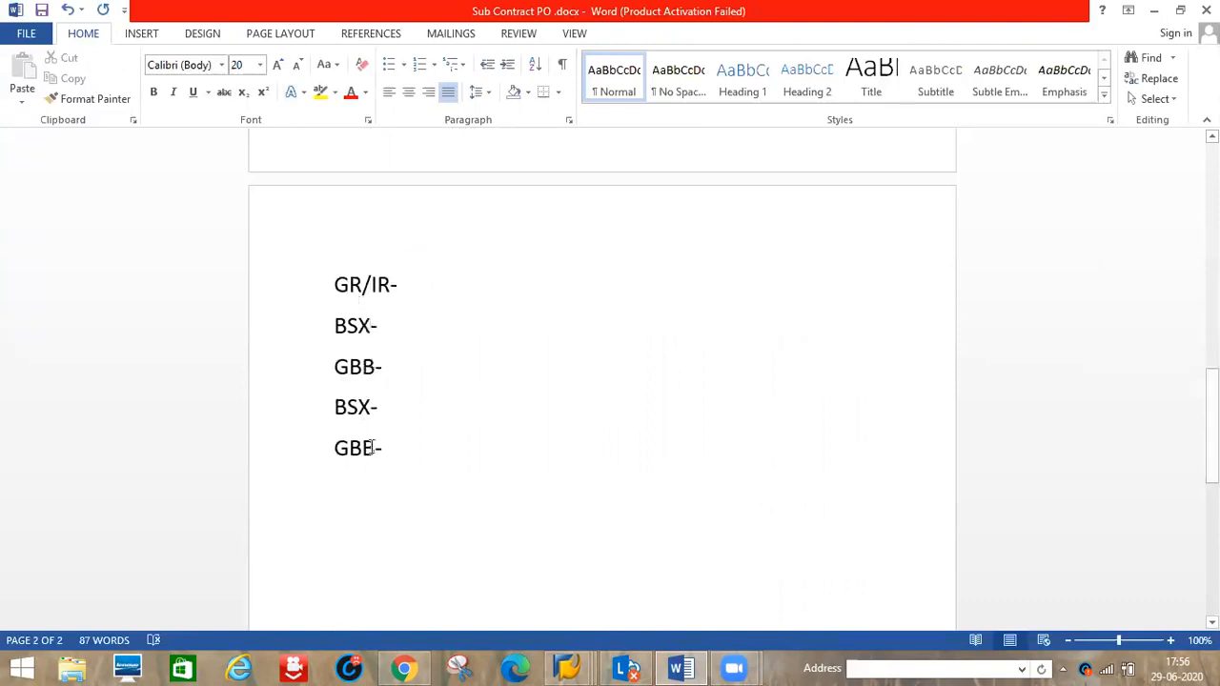
key("alt+Tab")
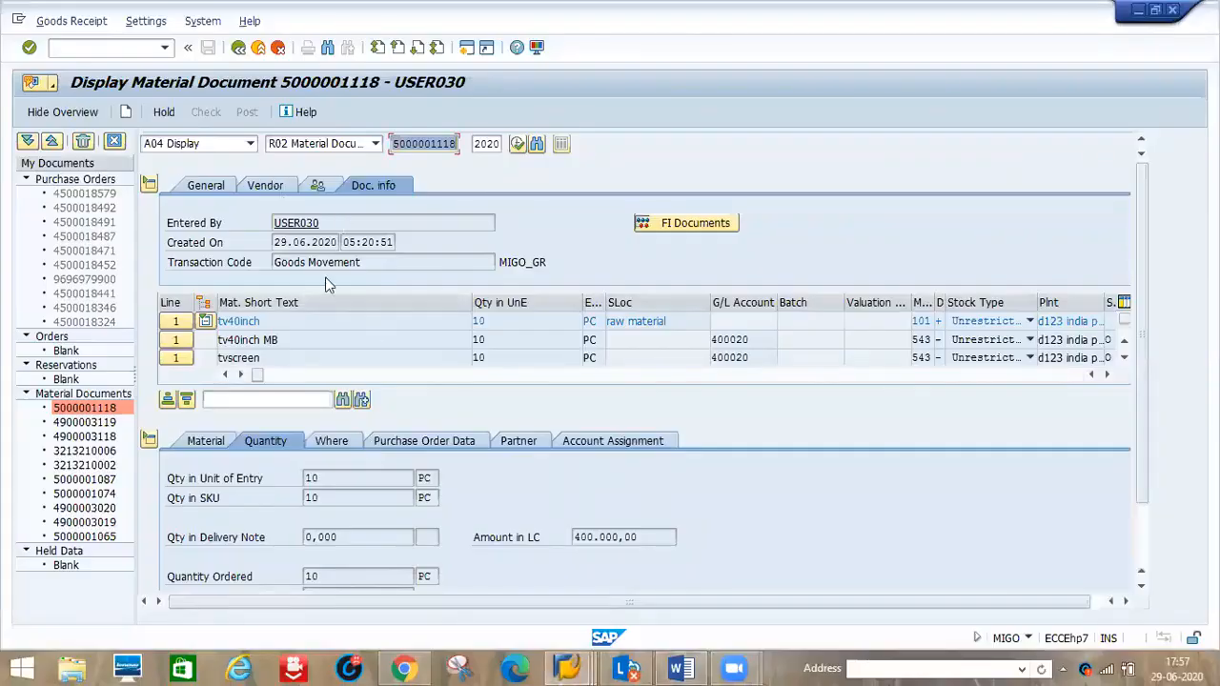
Step: Keep the A04 Display transaction, open the accounting document from the material document's FI documents, and widen its transaction key column
left_click(249, 144)
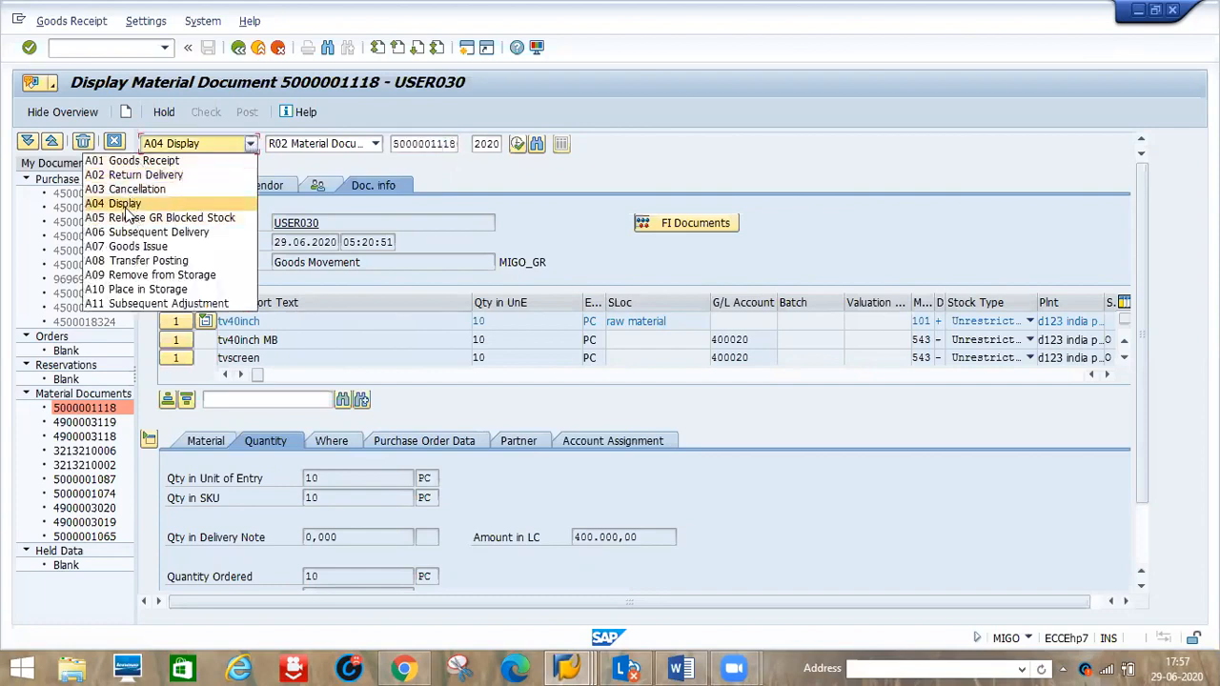
left_click(133, 206)
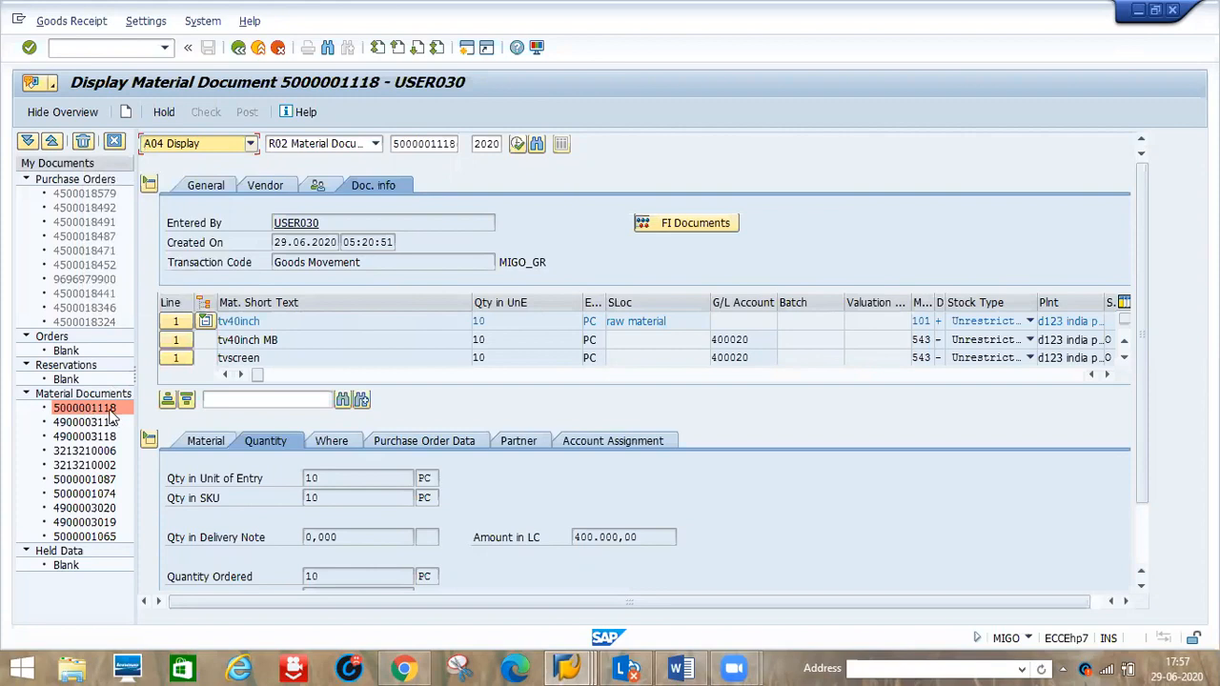
left_click(424, 203)
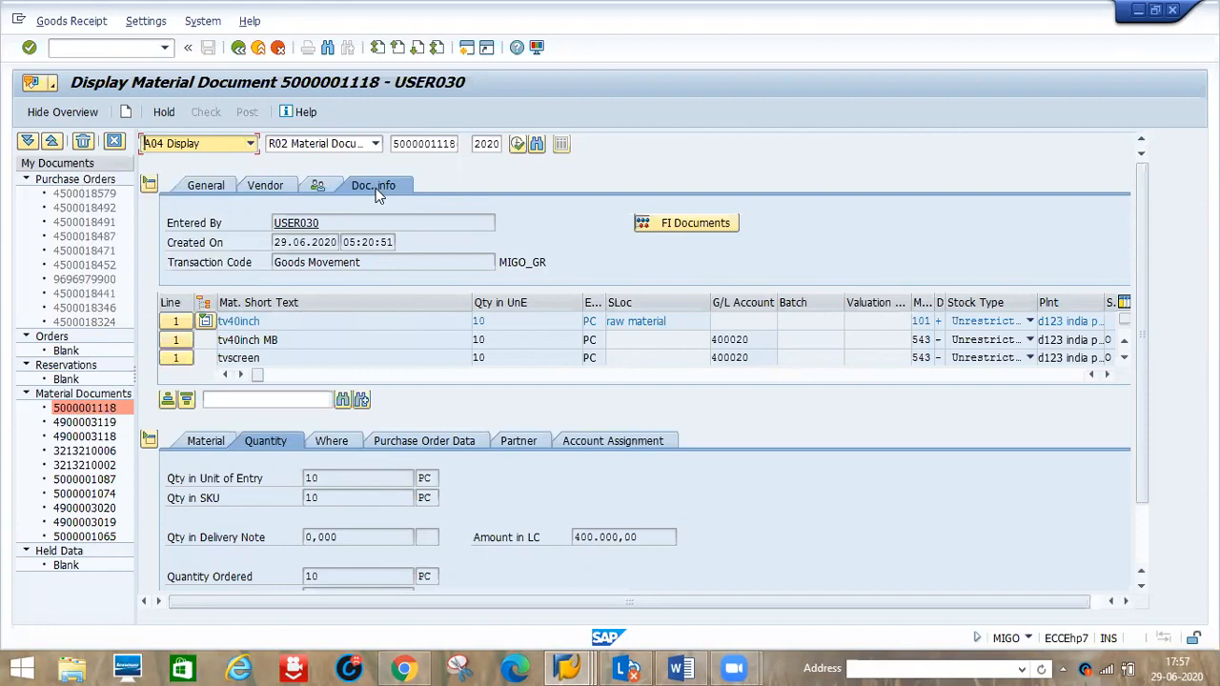
left_click(695, 223)
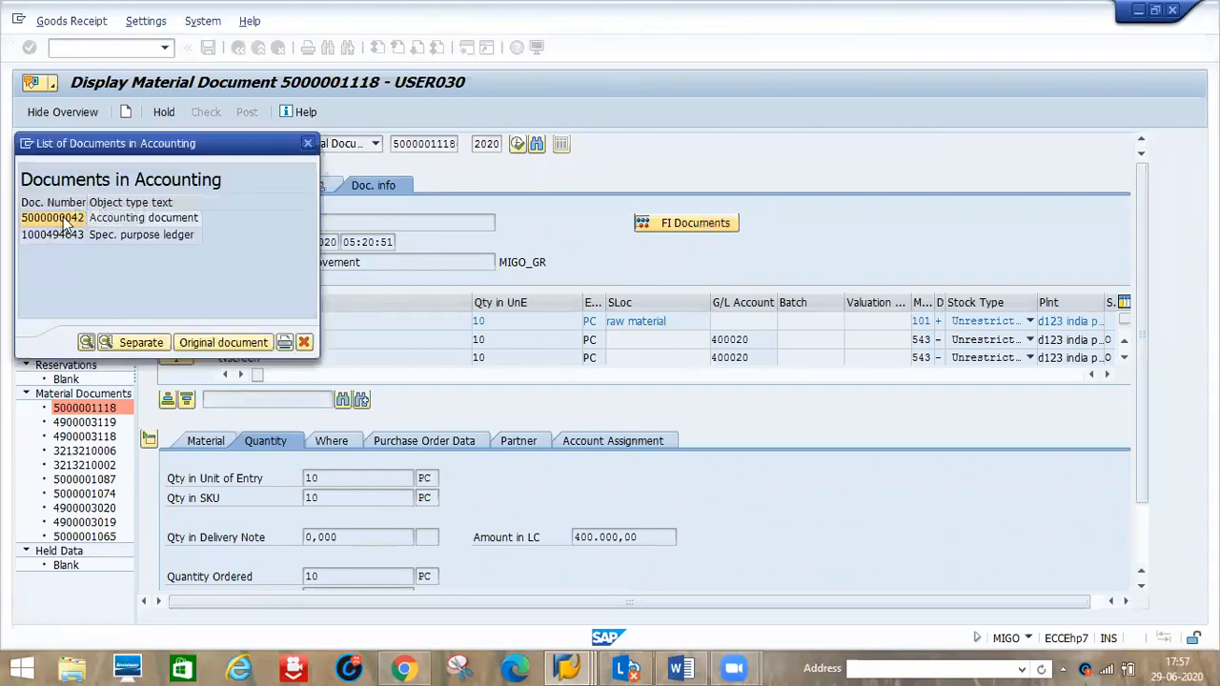
left_click(72, 219)
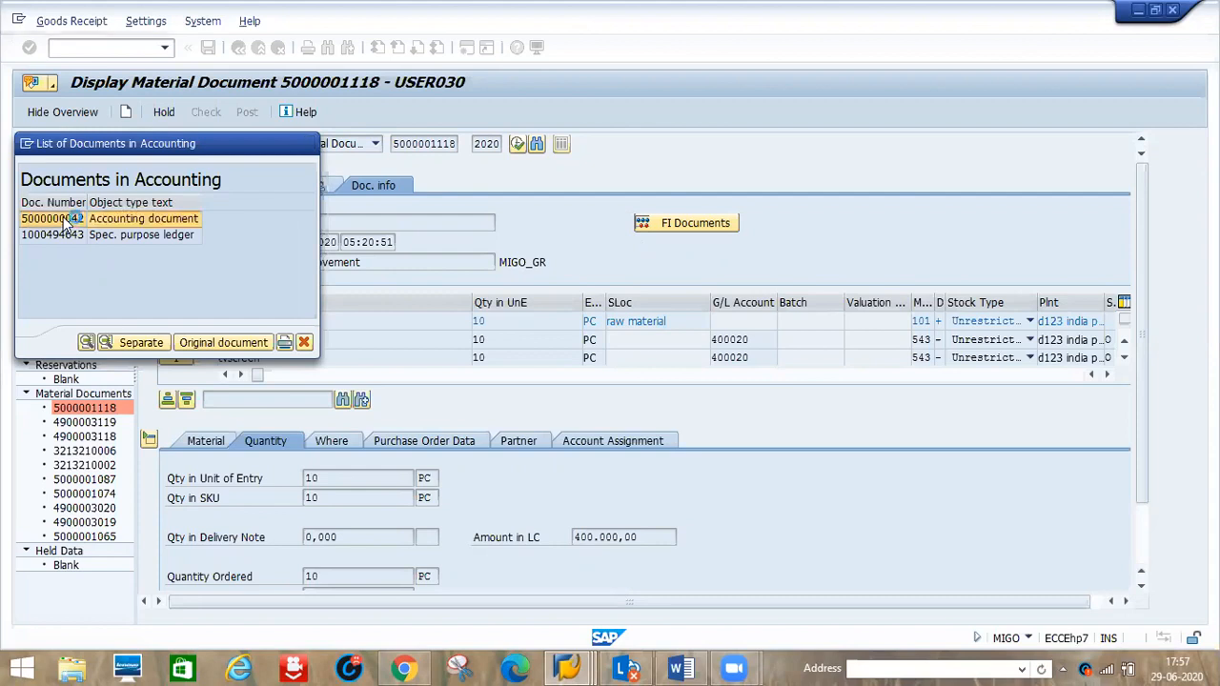
double_click(67, 219)
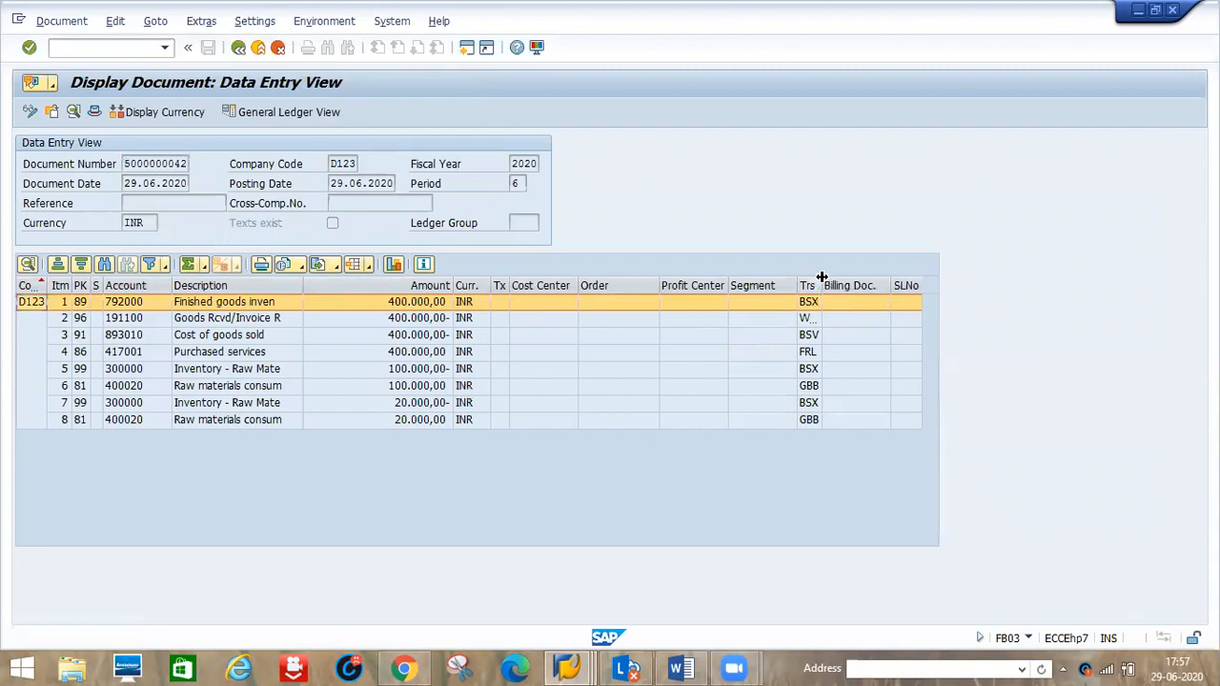
left_click_drag(826, 285, 847, 285)
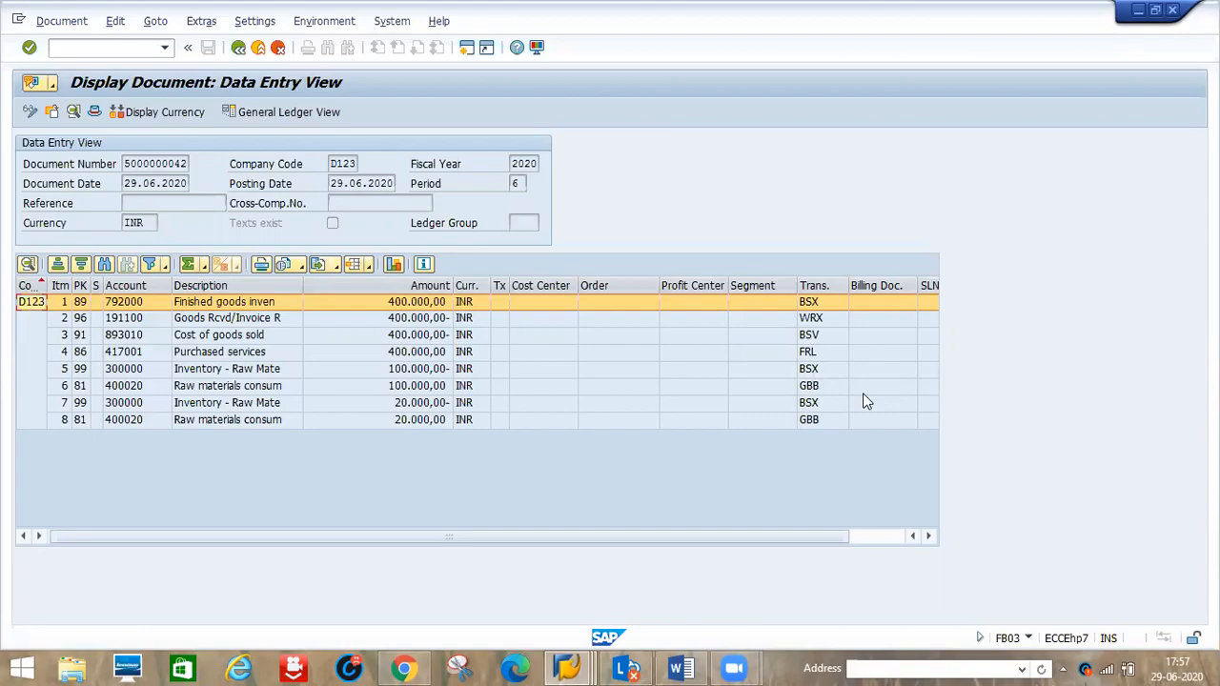
Step: Switch to the Word notes and replace the "GR/IR-" line with "FRL-"
key("alt+Tab")
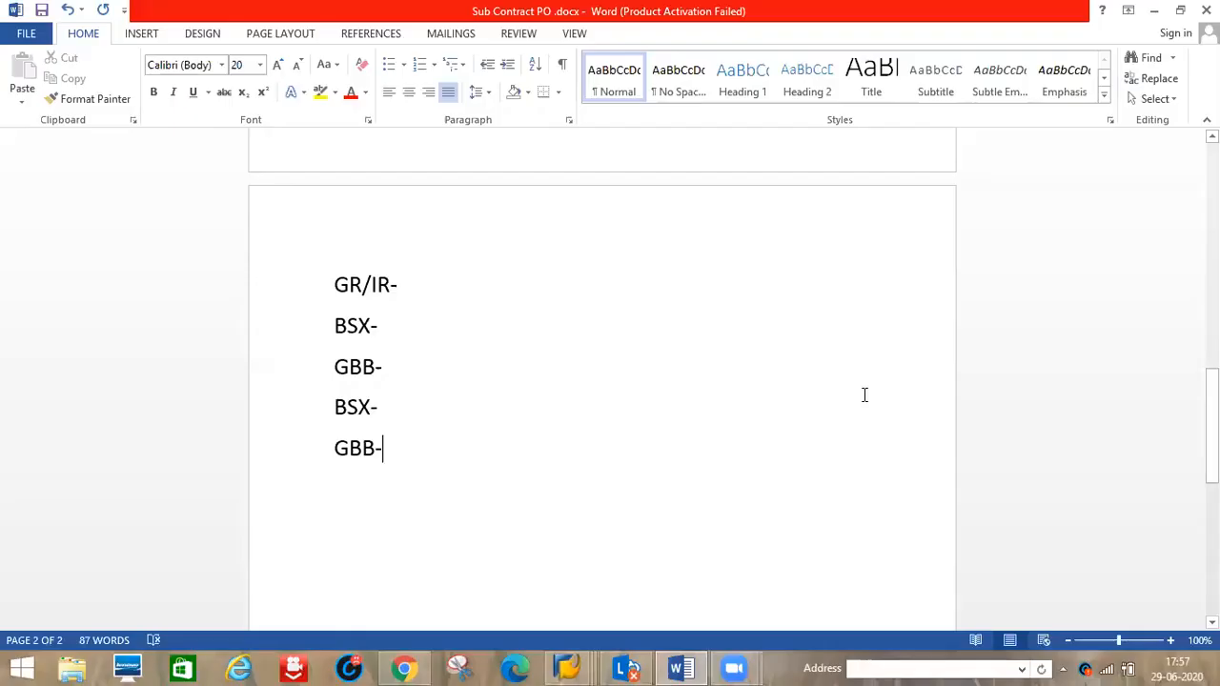
left_click(415, 283)
key("BackSpace")
key("BackSpace")
key("BackSpace")
key("BackSpace")
key("BackSpace")
key("BackSpace")
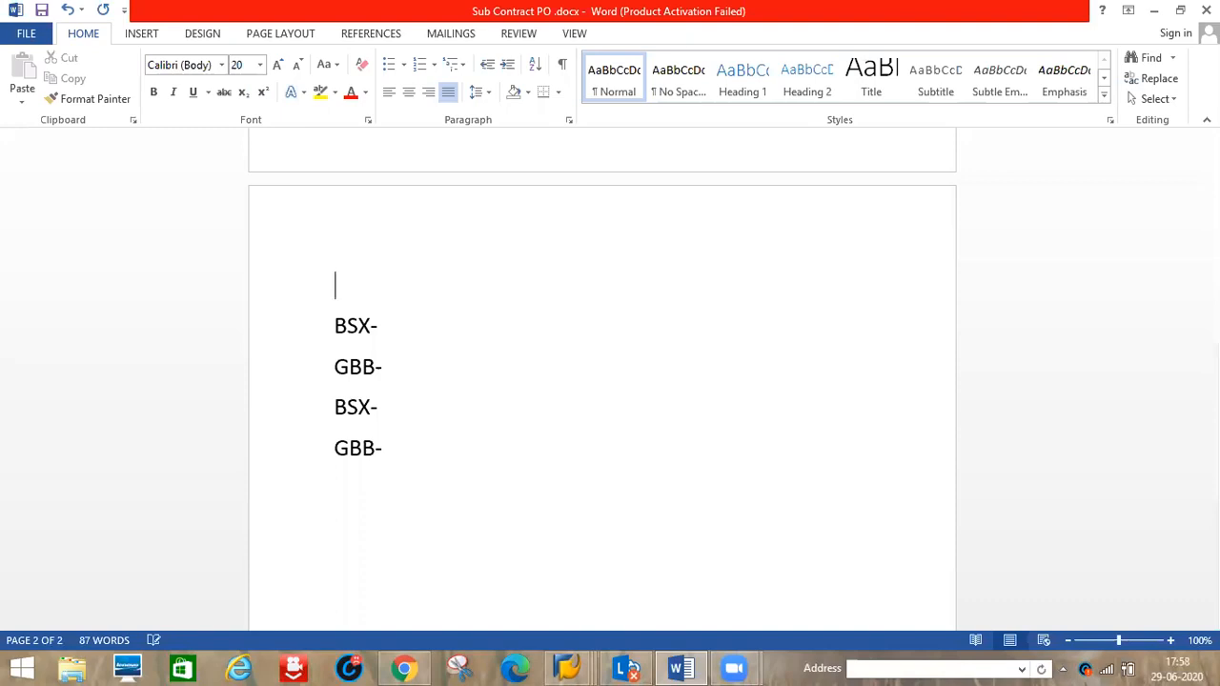
type("FRL-")
Step: Switch back to the SAP accounting document and display it as a list
key("alt+Tab")
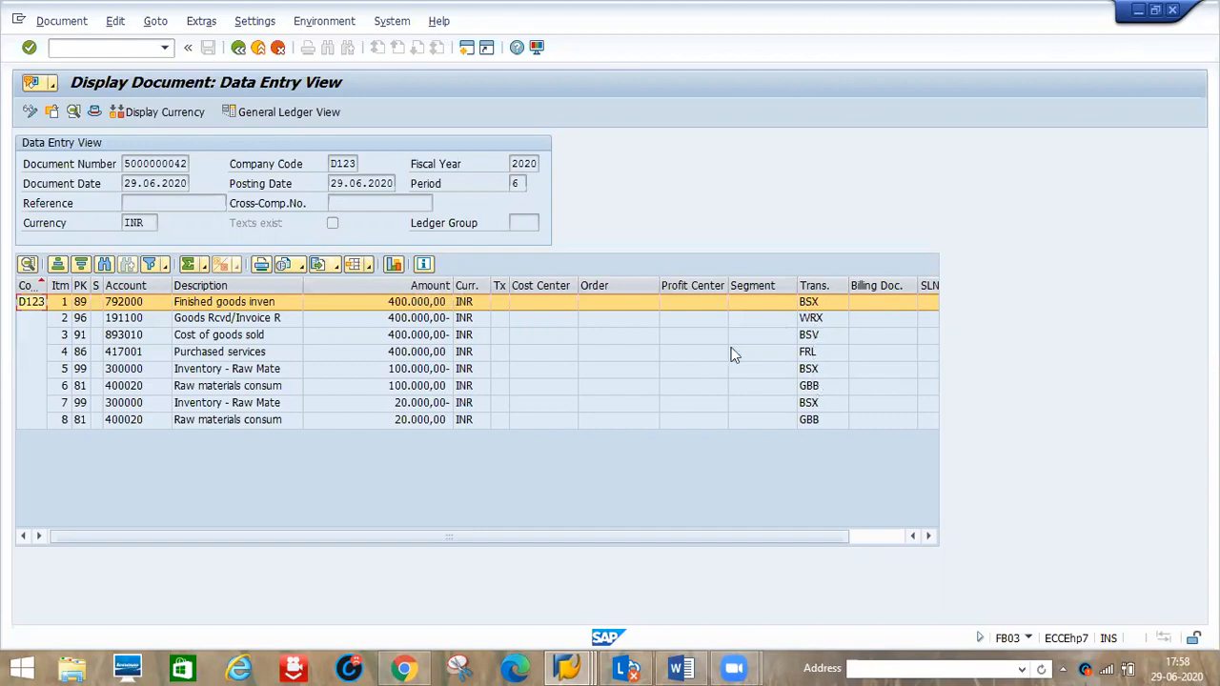
left_click(203, 26)
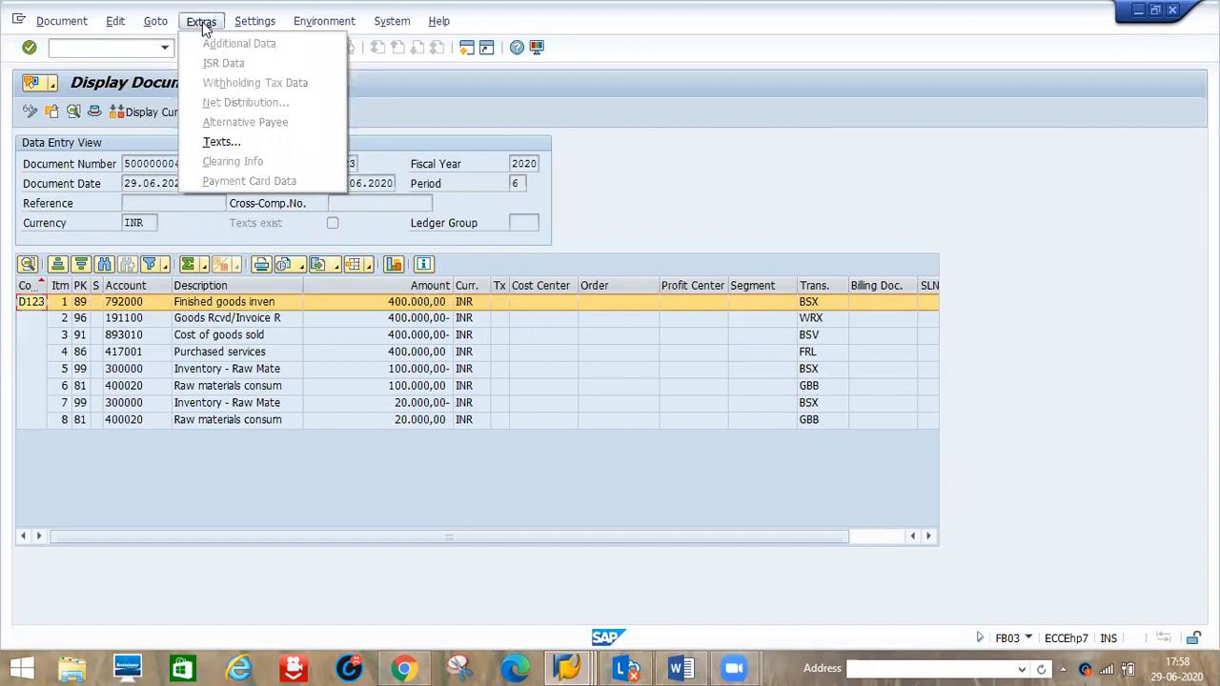
mouse_move(154, 28)
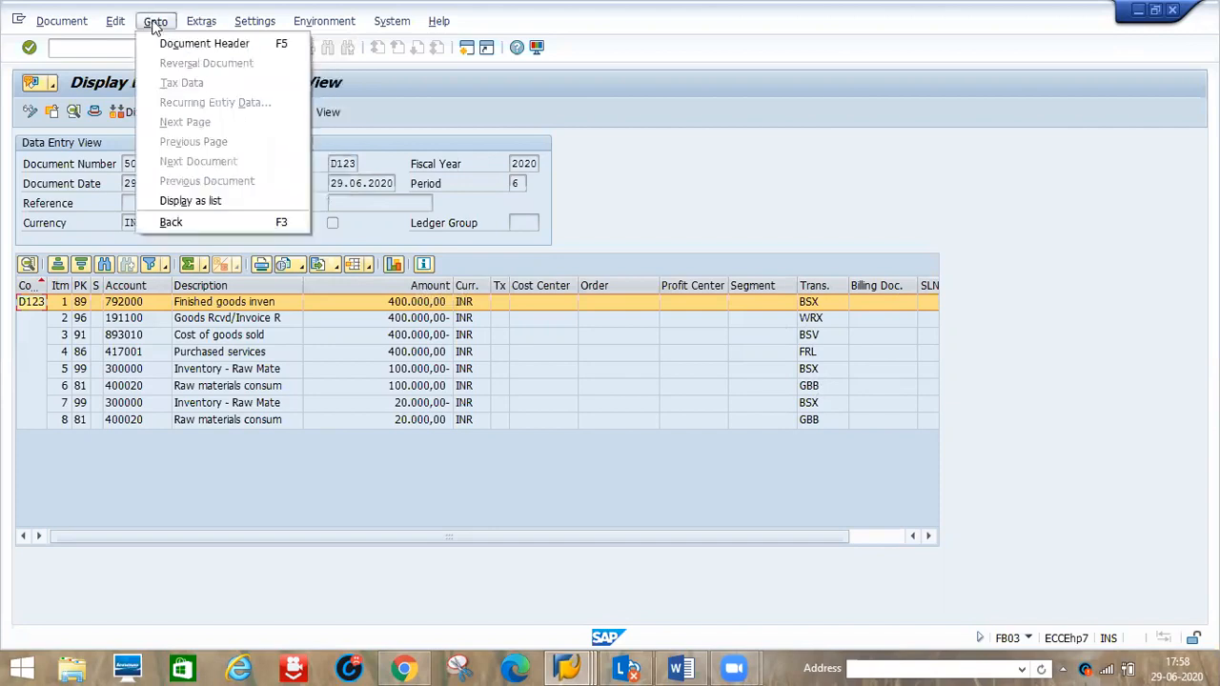
left_click(170, 25)
left_click(160, 27)
left_click(188, 202)
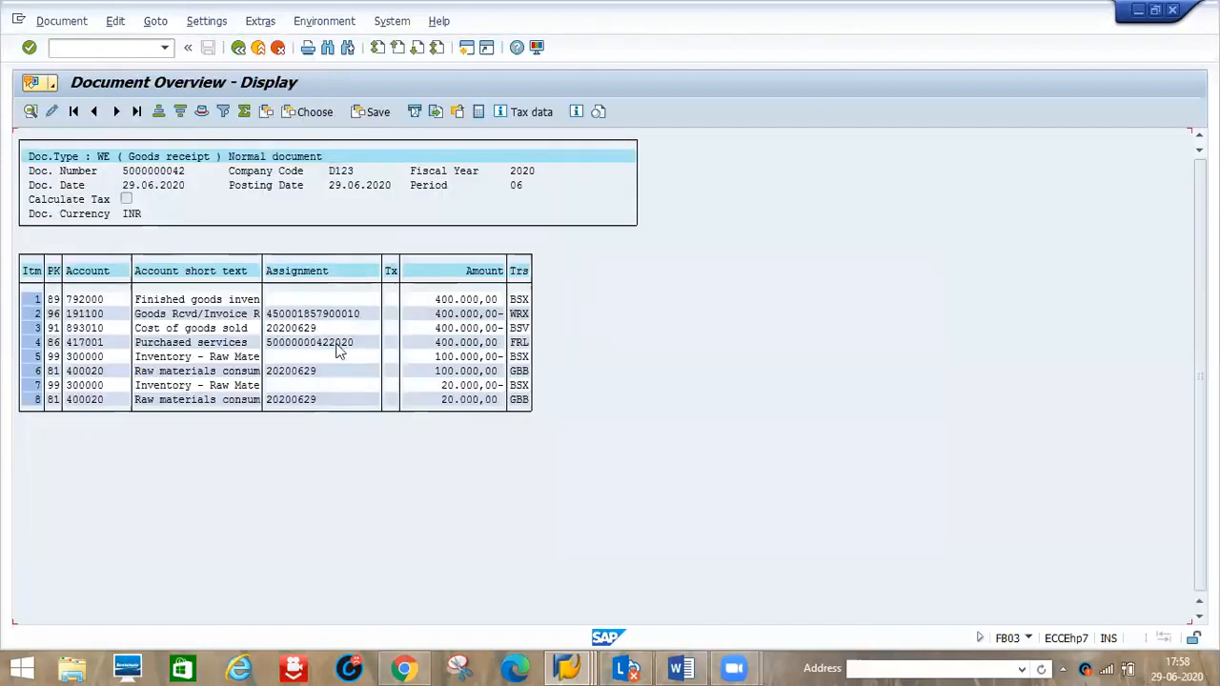
Step: Open the layout settings of the document overview and search the hidden fields for "TRANS"
left_click(268, 112)
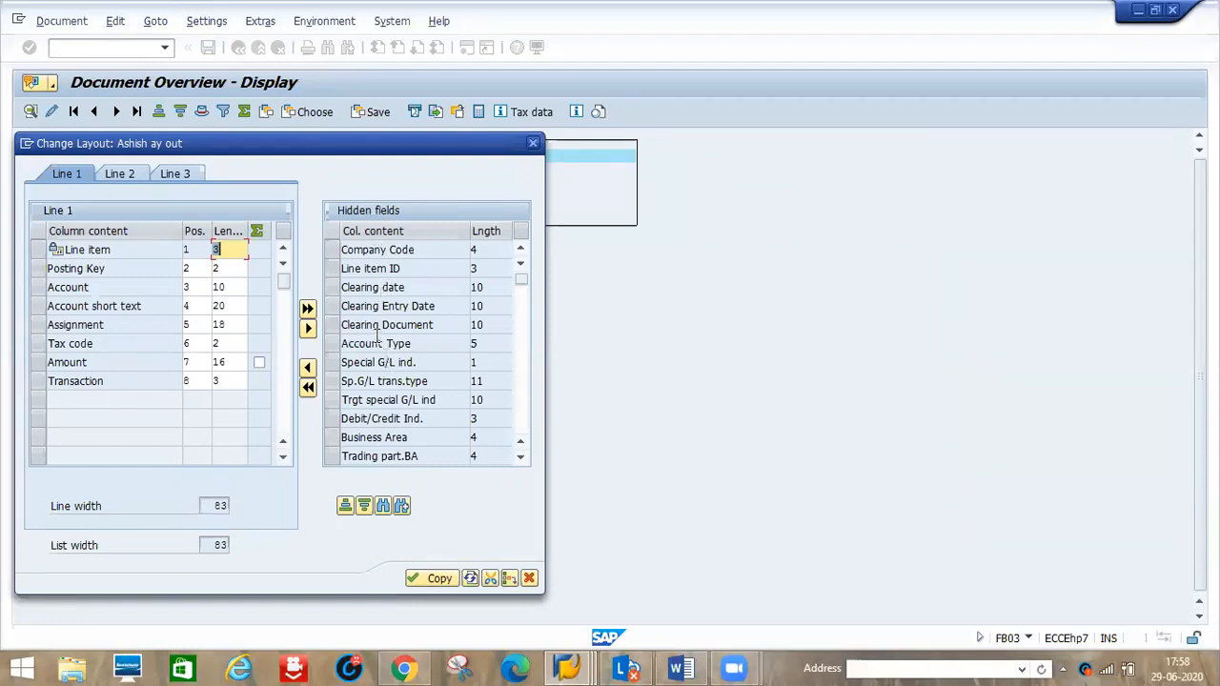
left_click(383, 508)
type("TRANS")
left_click(384, 511)
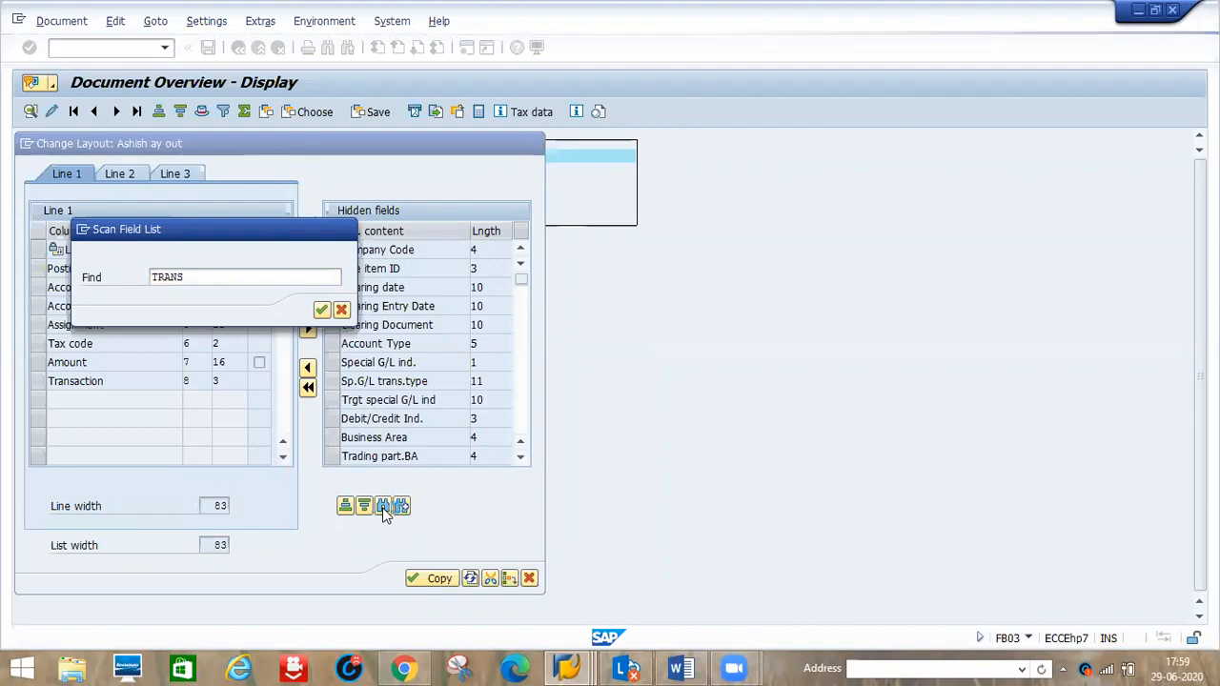
key("Return")
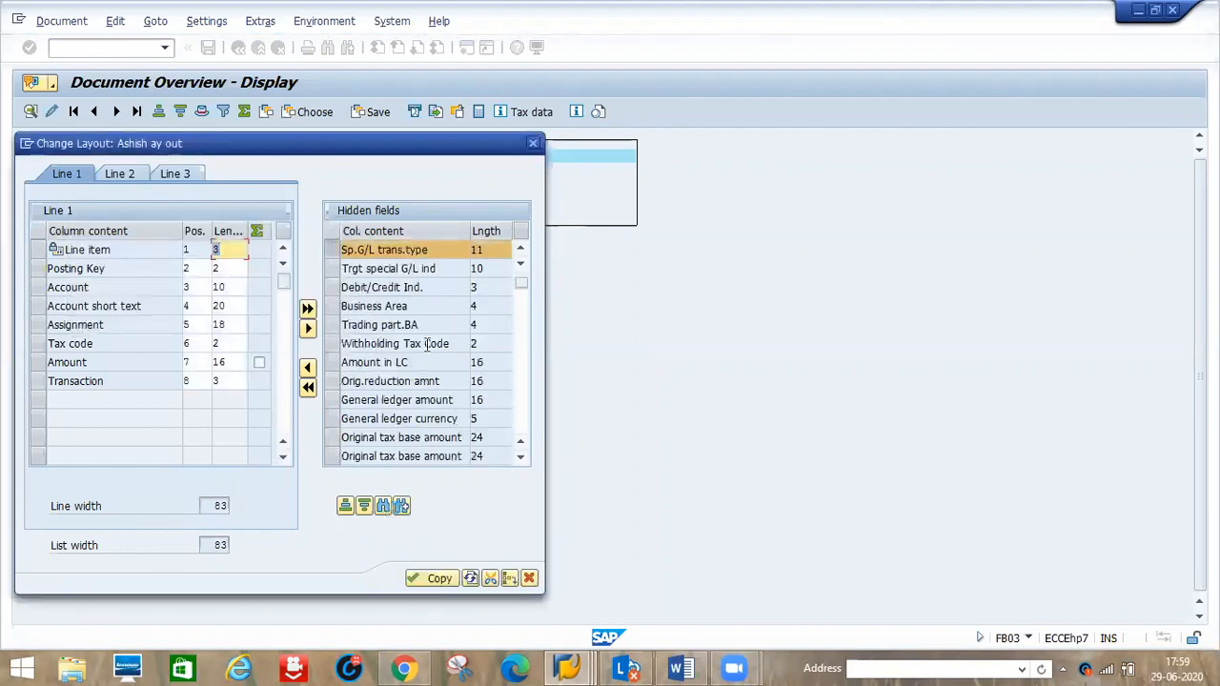
Step: Search the hidden fields for "TAX CODE" and close the layout settings without applying anything
left_click(383, 506)
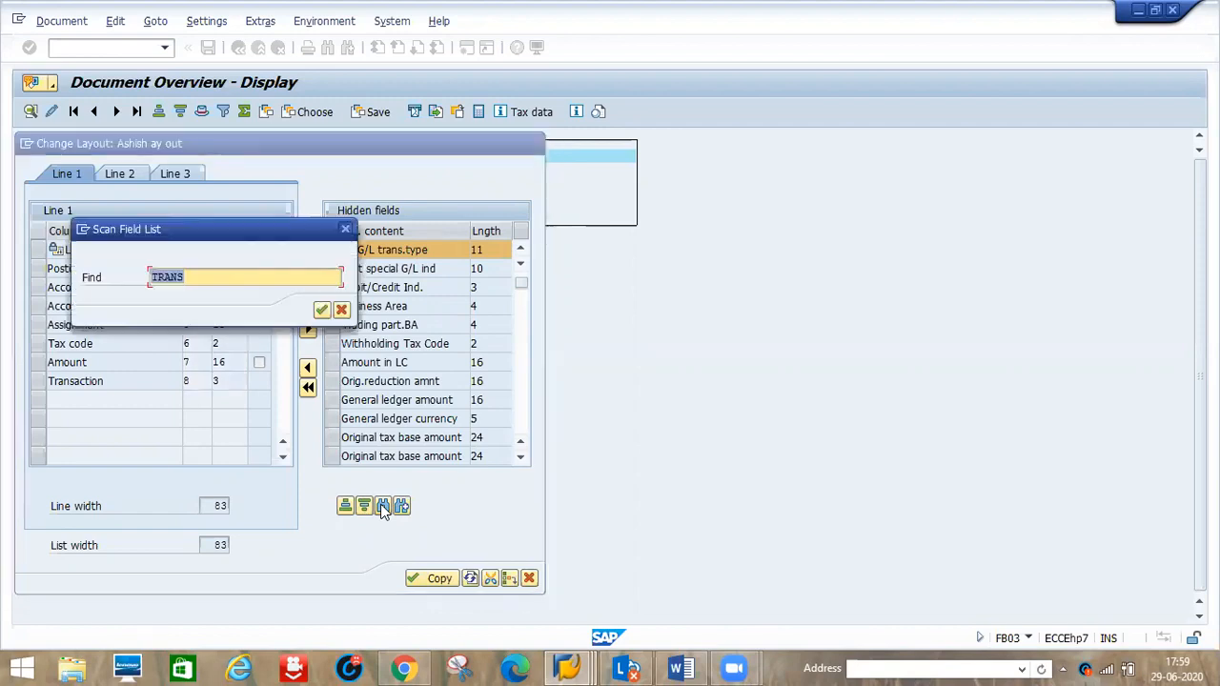
type("TA")
key("Down")
key("Down")
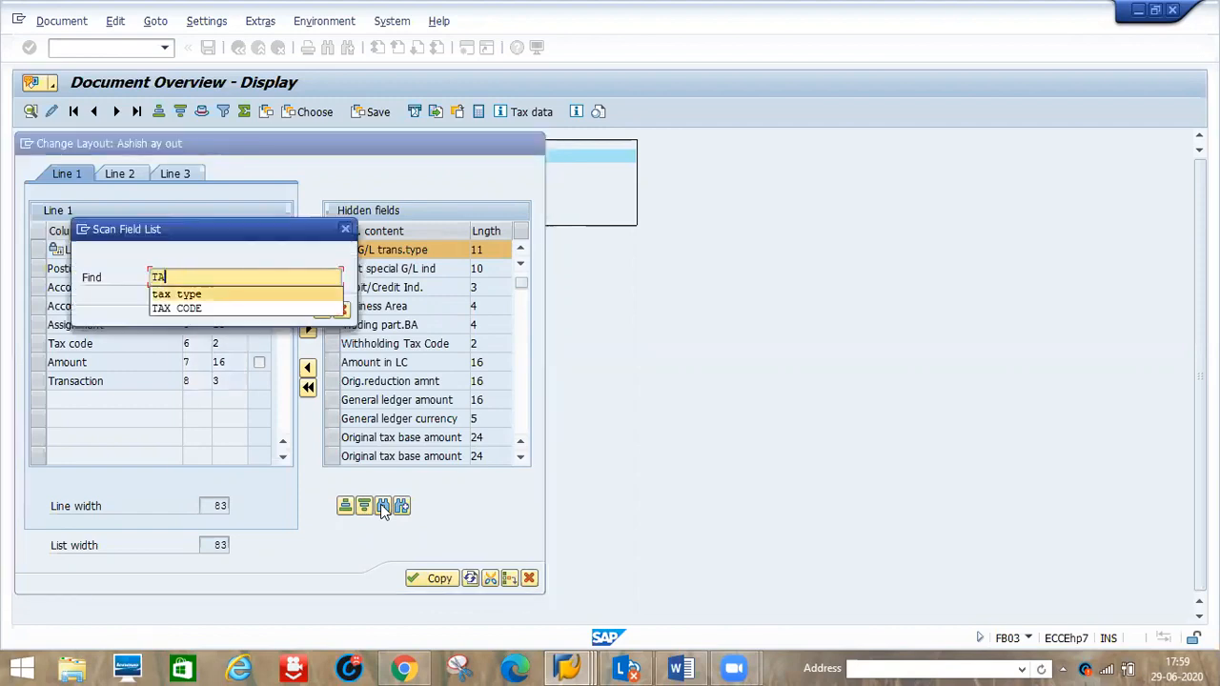
key("Return")
key("Return")
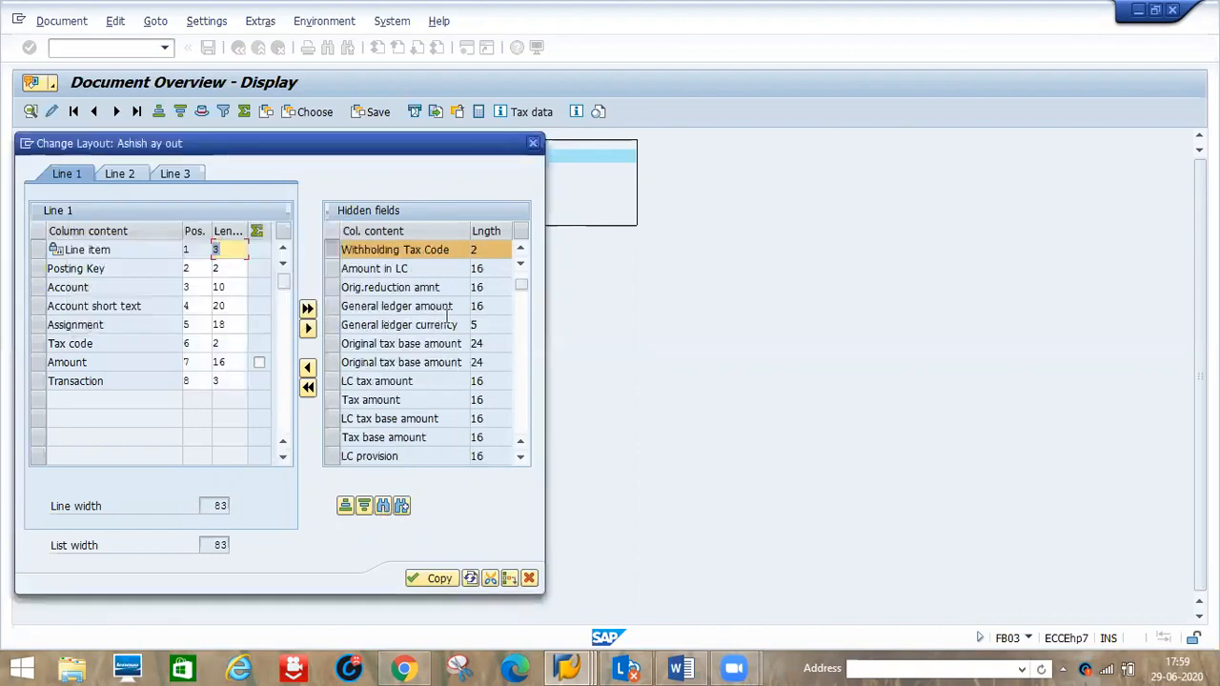
key("Escape")
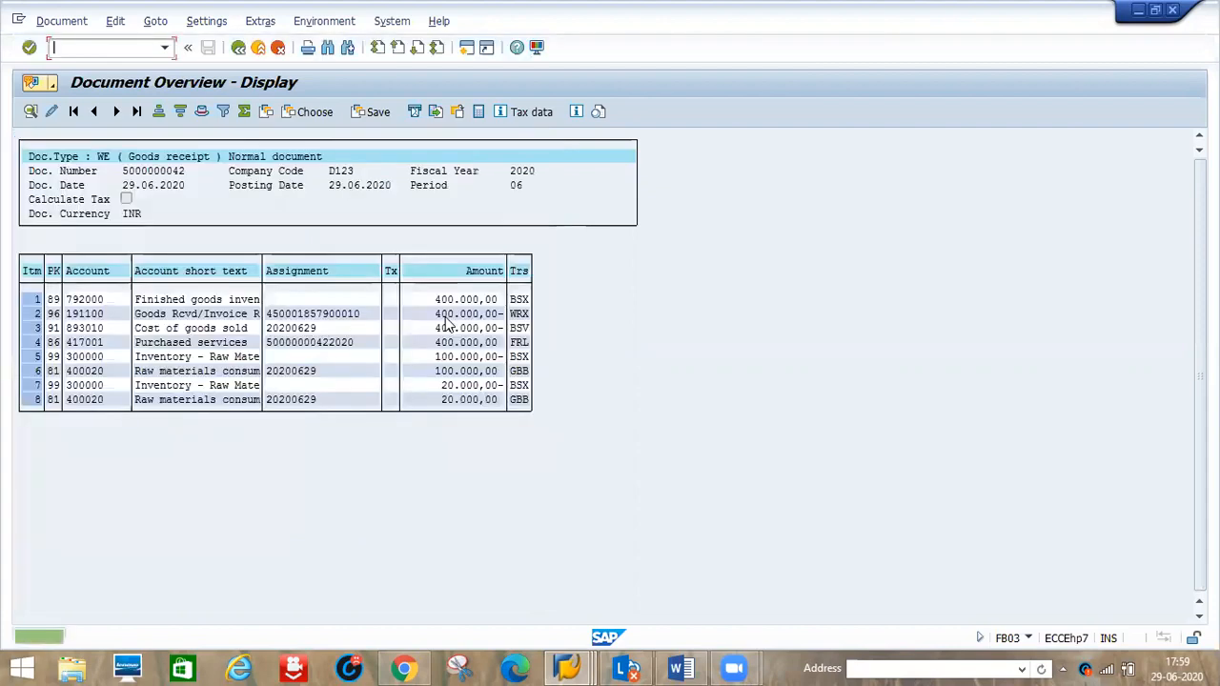
Step: Reopen the document overview's layout settings and search the hidden fields for "tax type"
left_click(266, 112)
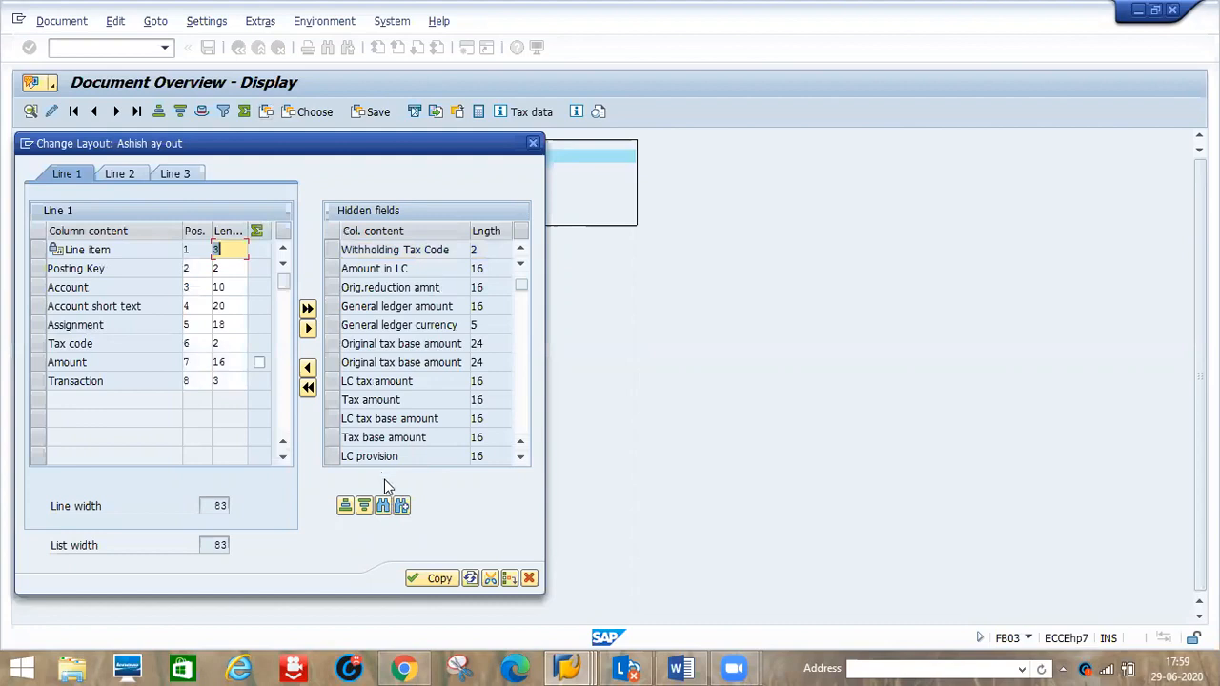
left_click(384, 504)
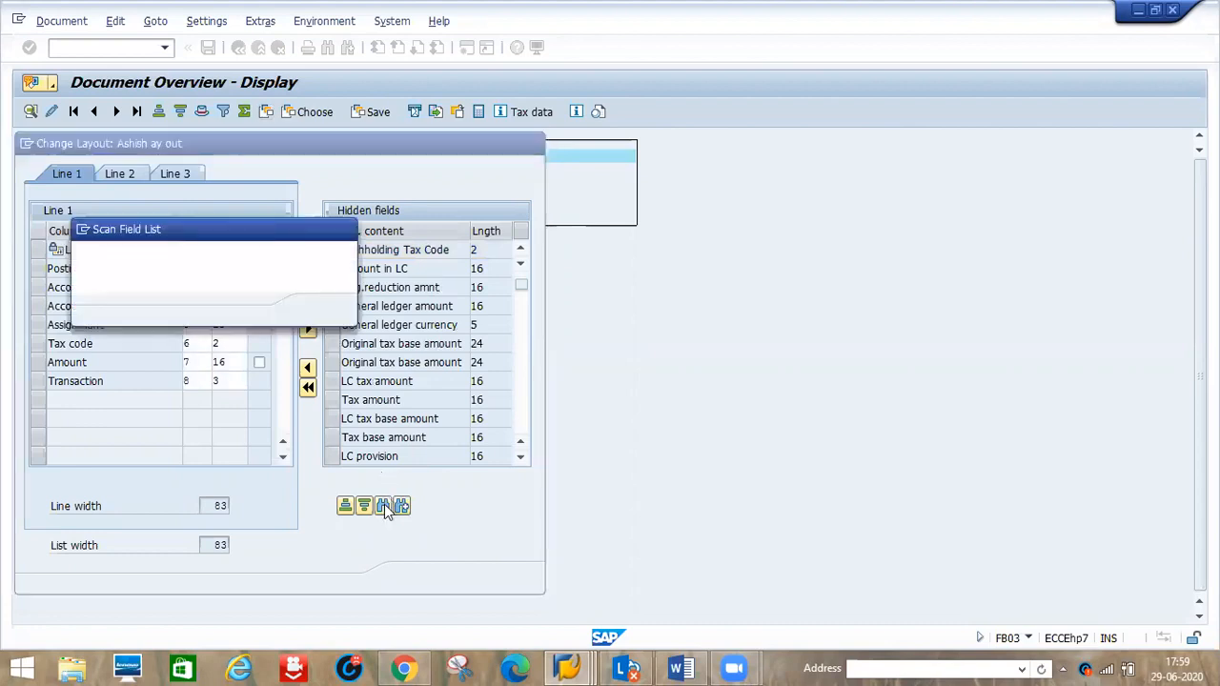
key("End")
key("BackSpace")
key("BackSpace")
key("BackSpace")
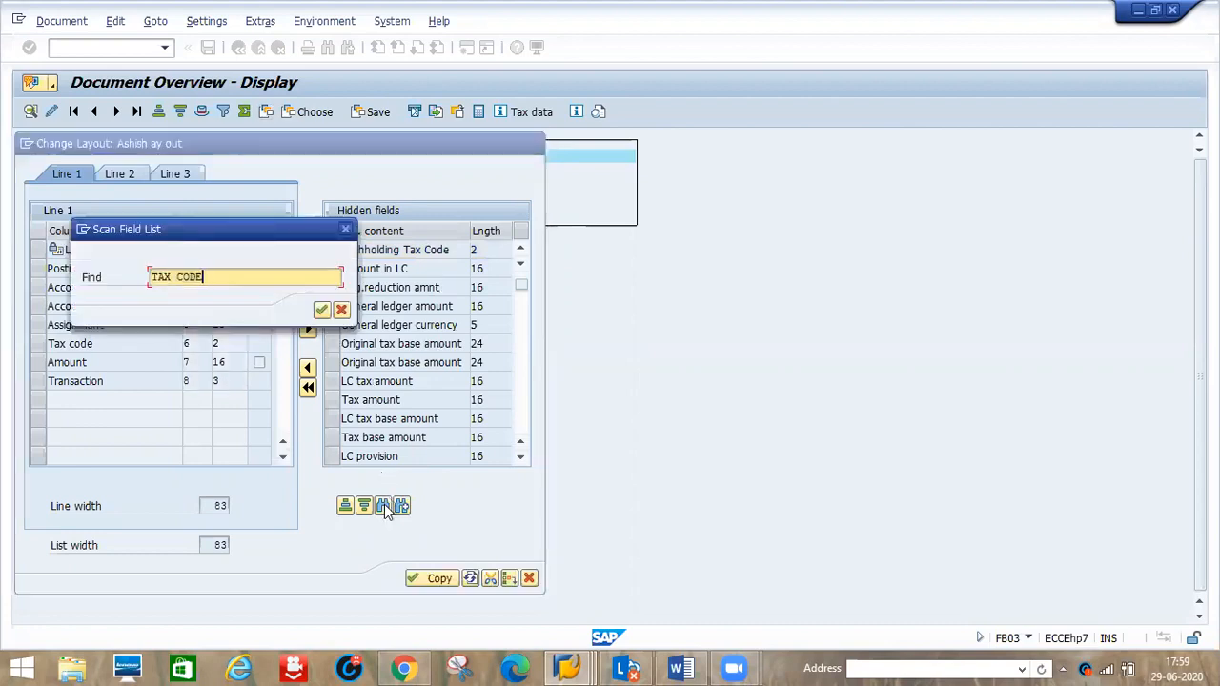
key("BackSpace")
key("Down")
key("Down")
key("Return")
key("Return")
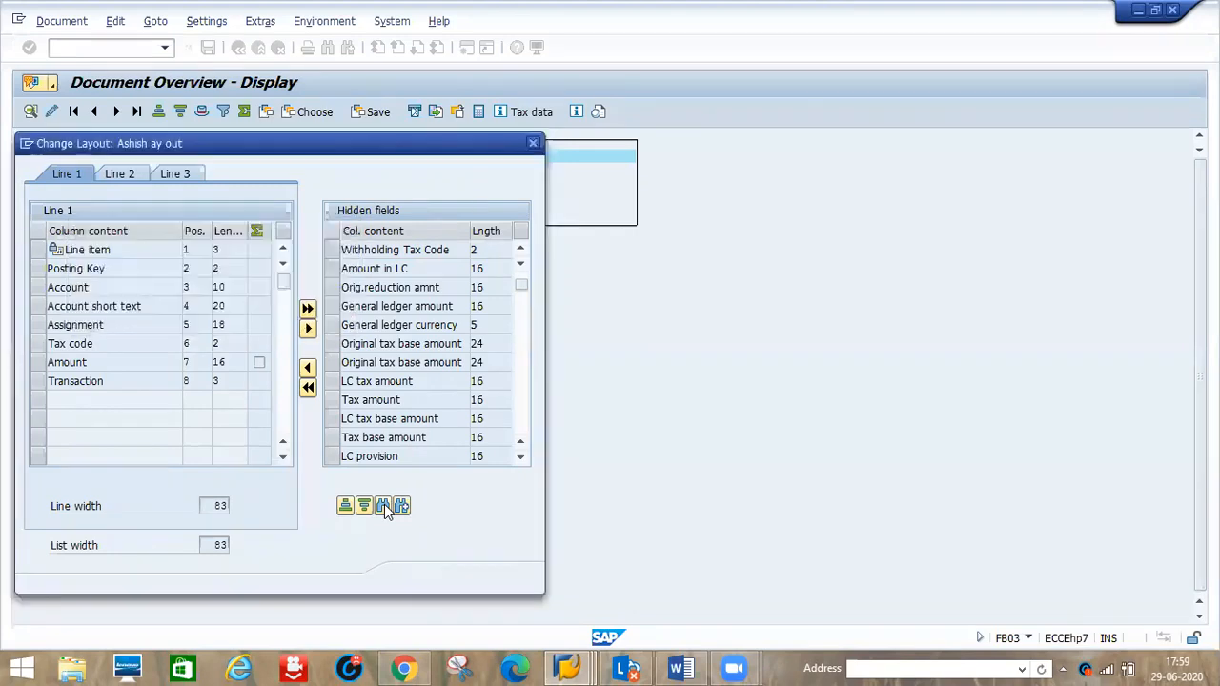
left_click(521, 251)
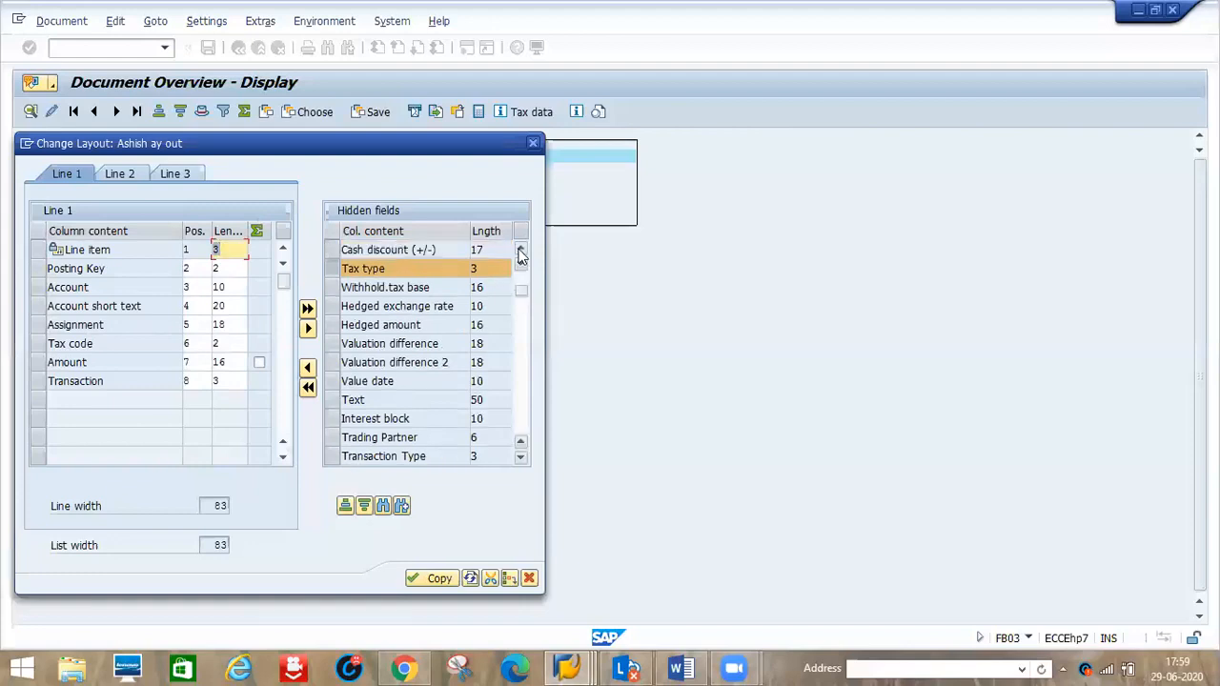
left_click(333, 271)
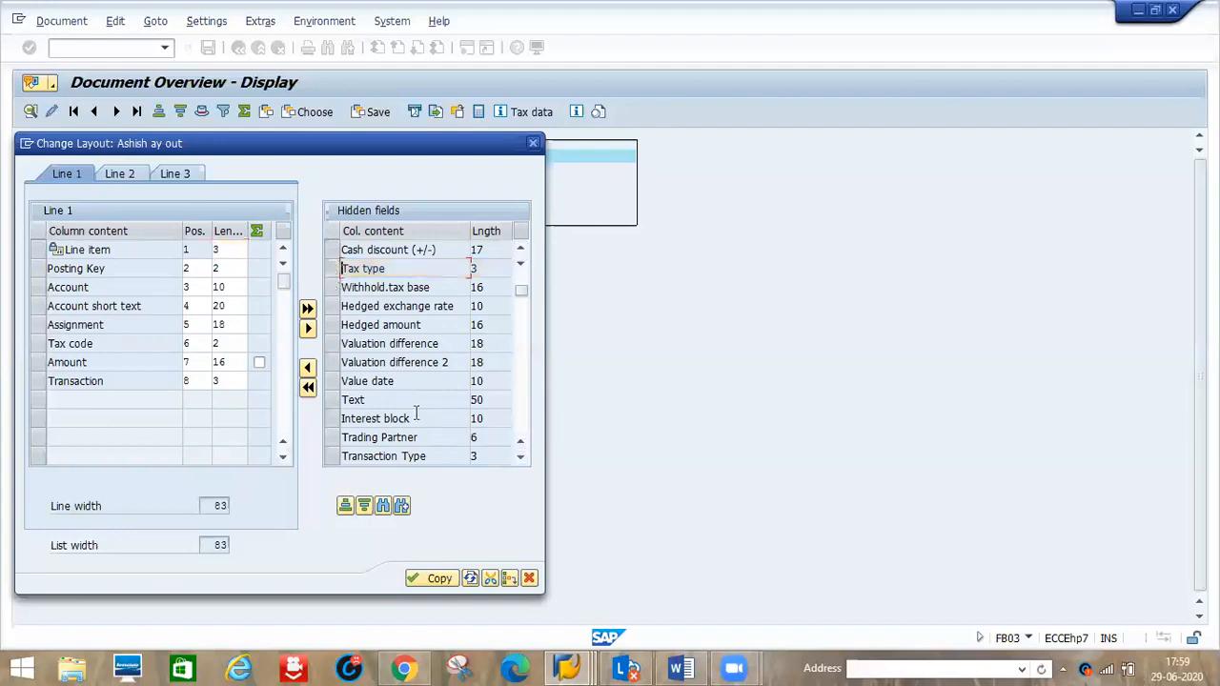
Step: Add the hidden Transaction Type field to the displayed Line 1 columns of the layout
left_click(521, 459)
left_click(521, 458)
left_click(521, 458)
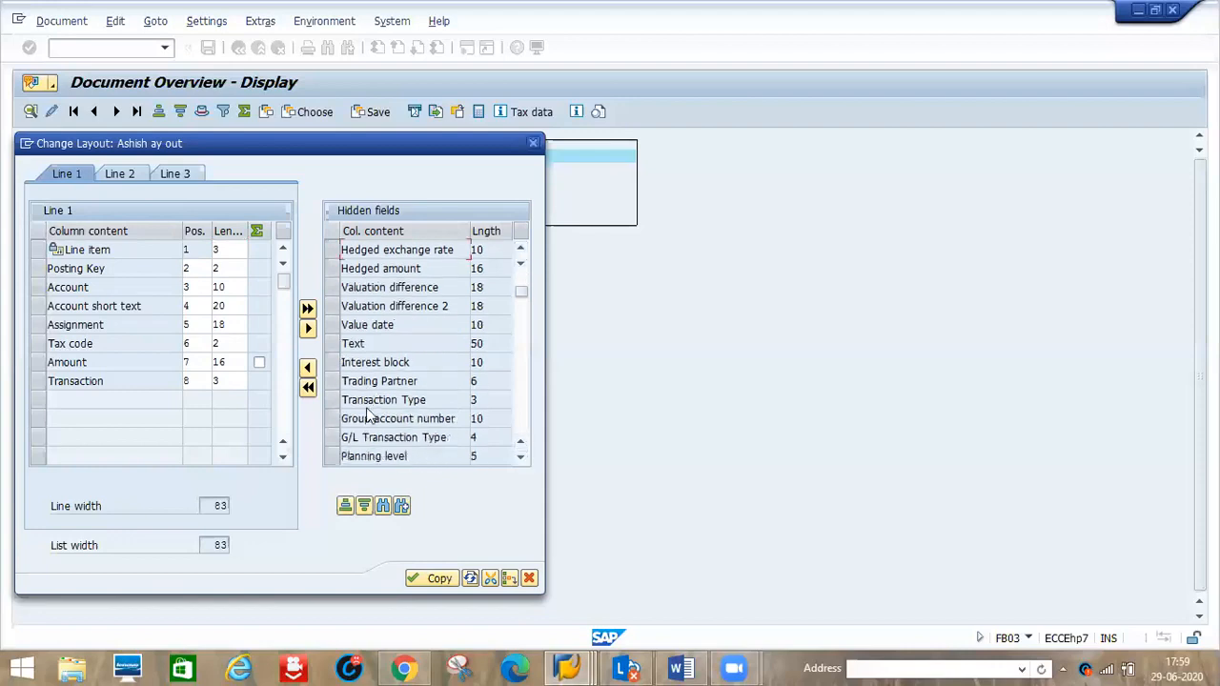
left_click(335, 402)
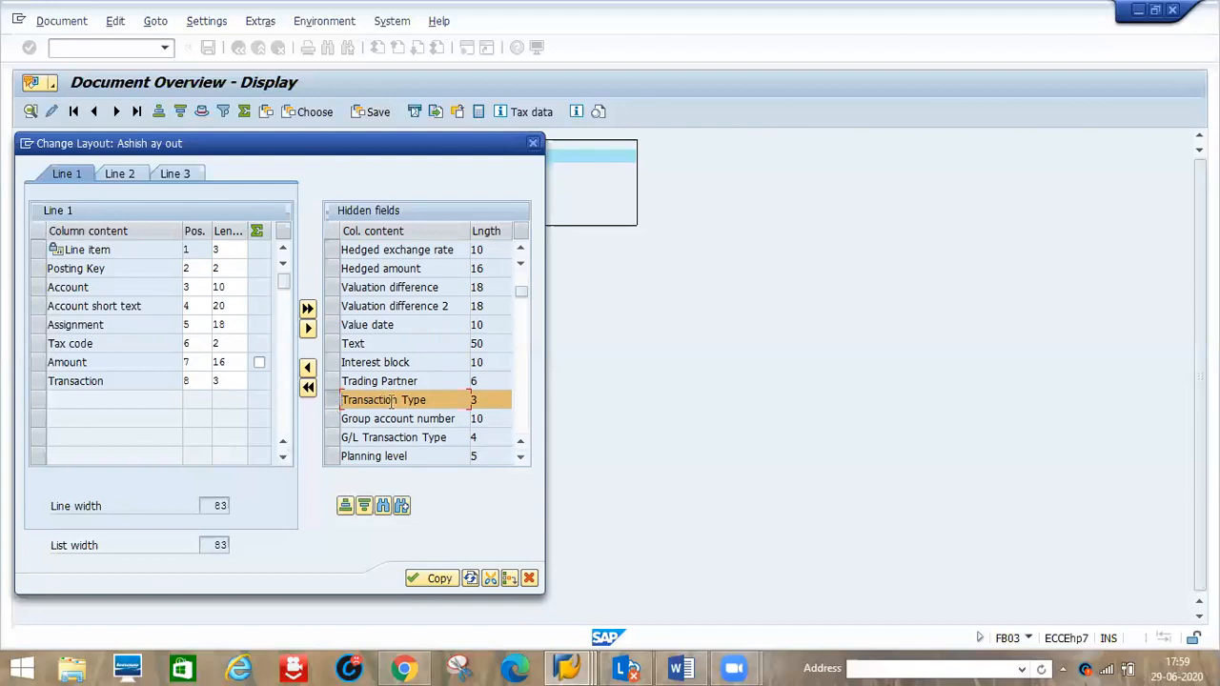
left_click(334, 401)
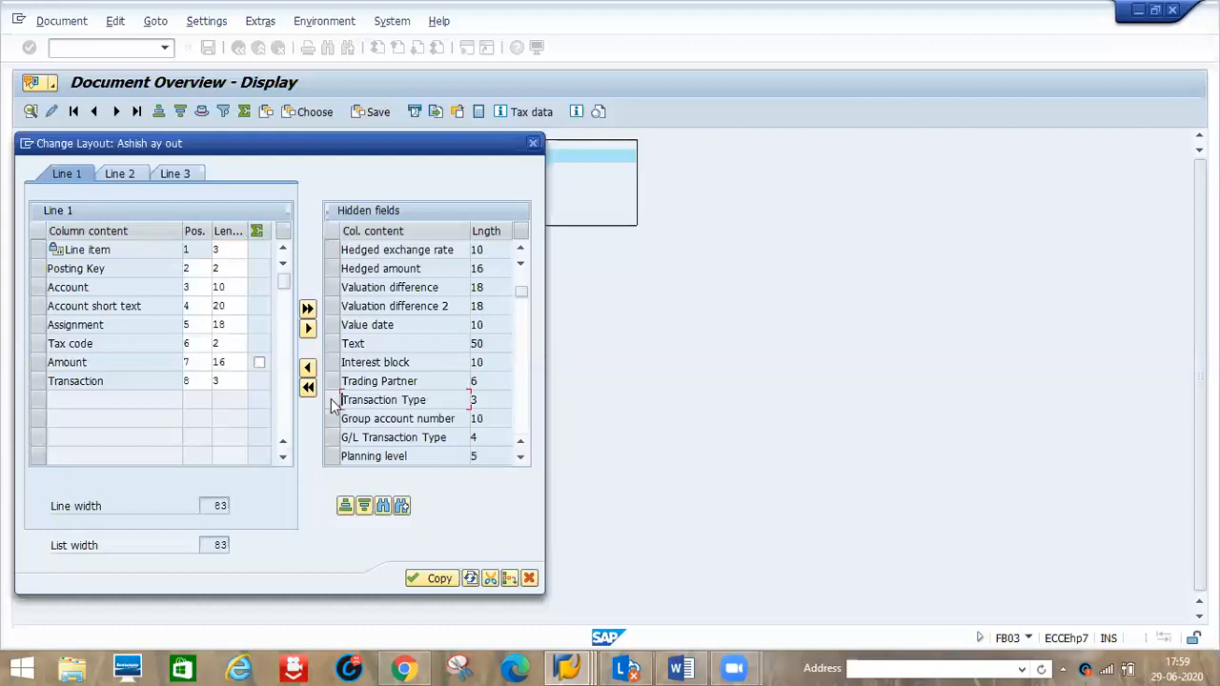
left_click(331, 402)
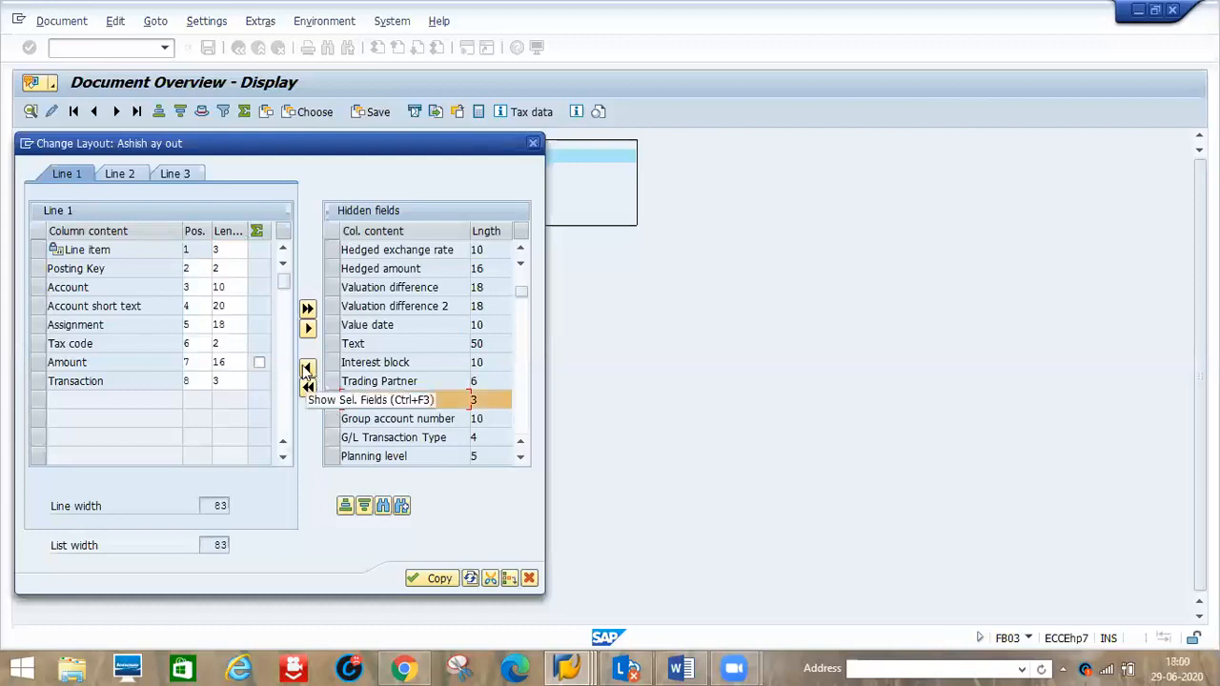
left_click(307, 372)
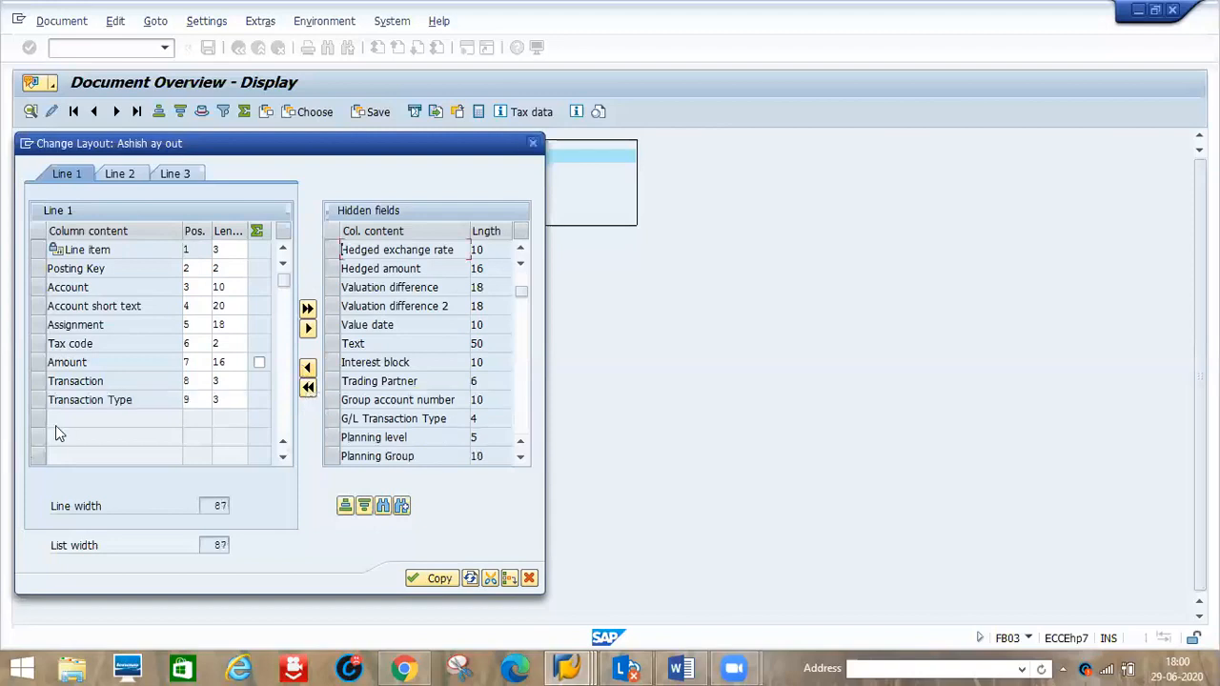
Step: Apply the changed layout to the document overview and switch to the Sub Contract PO document in Word
left_click(436, 586)
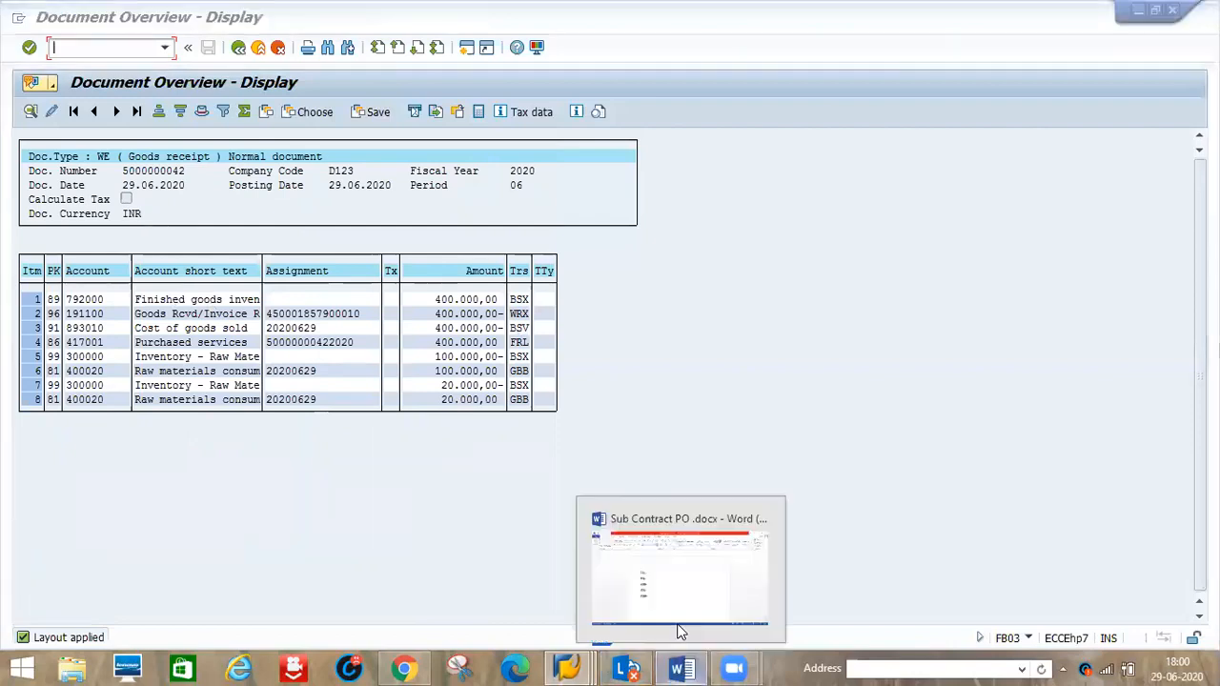
right_click(685, 667)
left_click(688, 665)
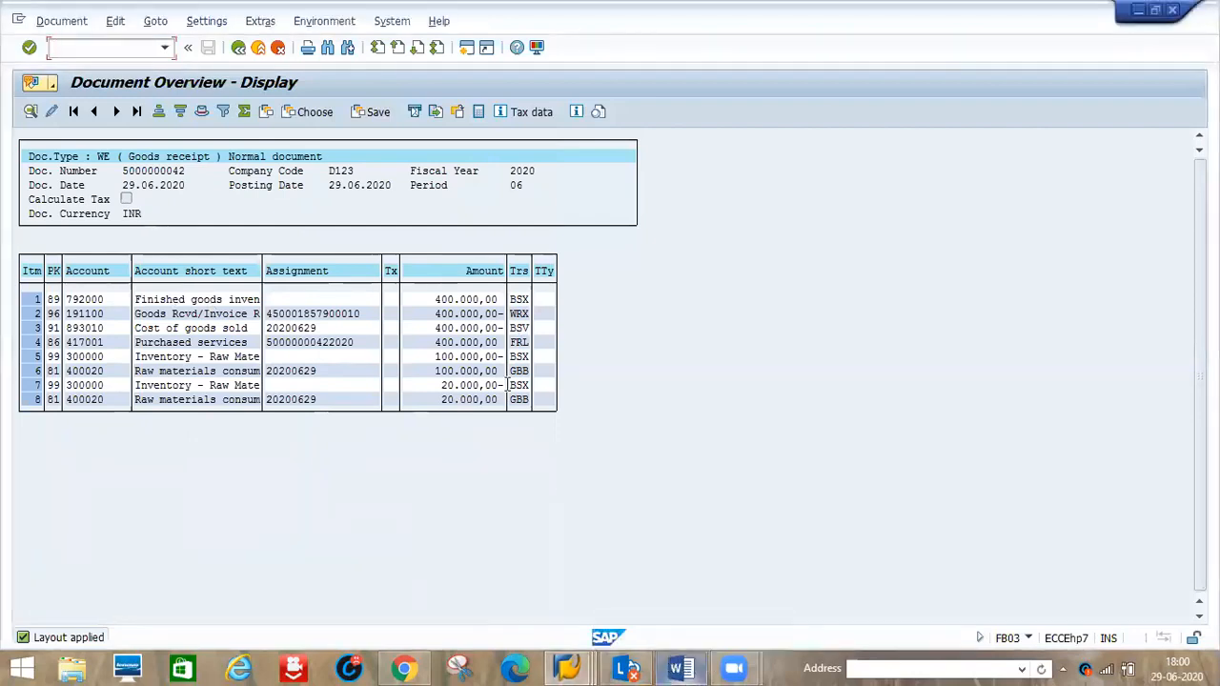
left_click(676, 667)
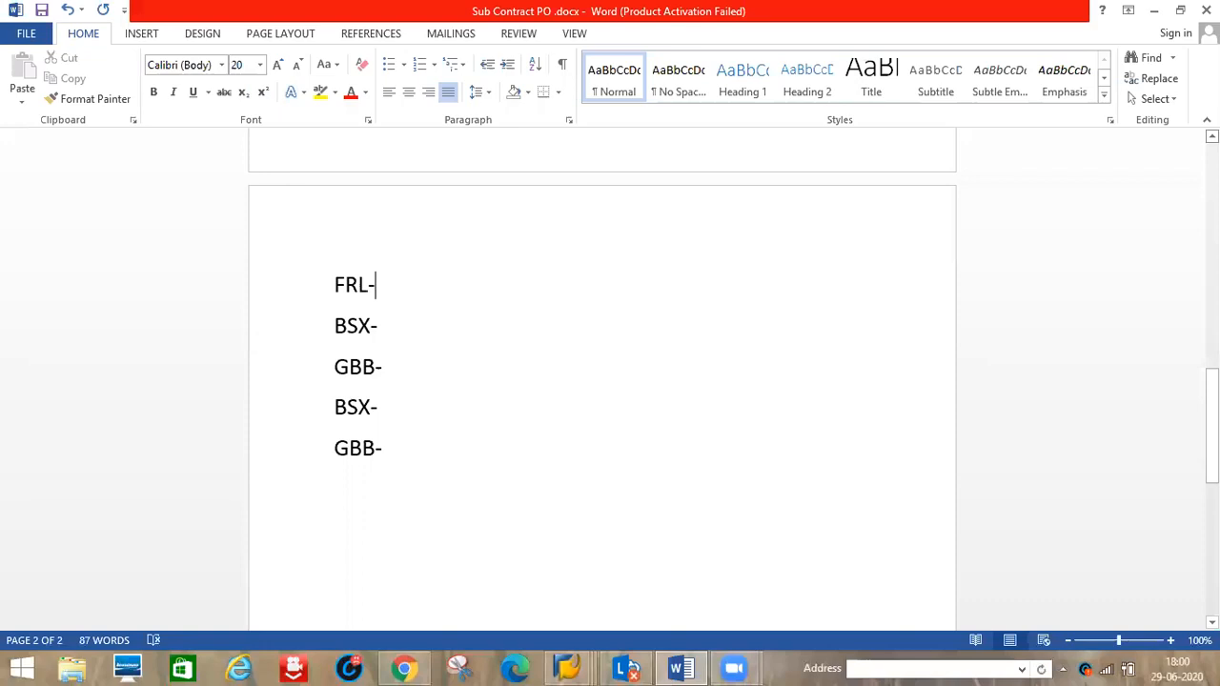
Step: Compare the listed transaction keys with the SAP document and highlight BSX-, WRX-, BSV- and FRL- in yellow
scroll(602, 382, "up", 5)
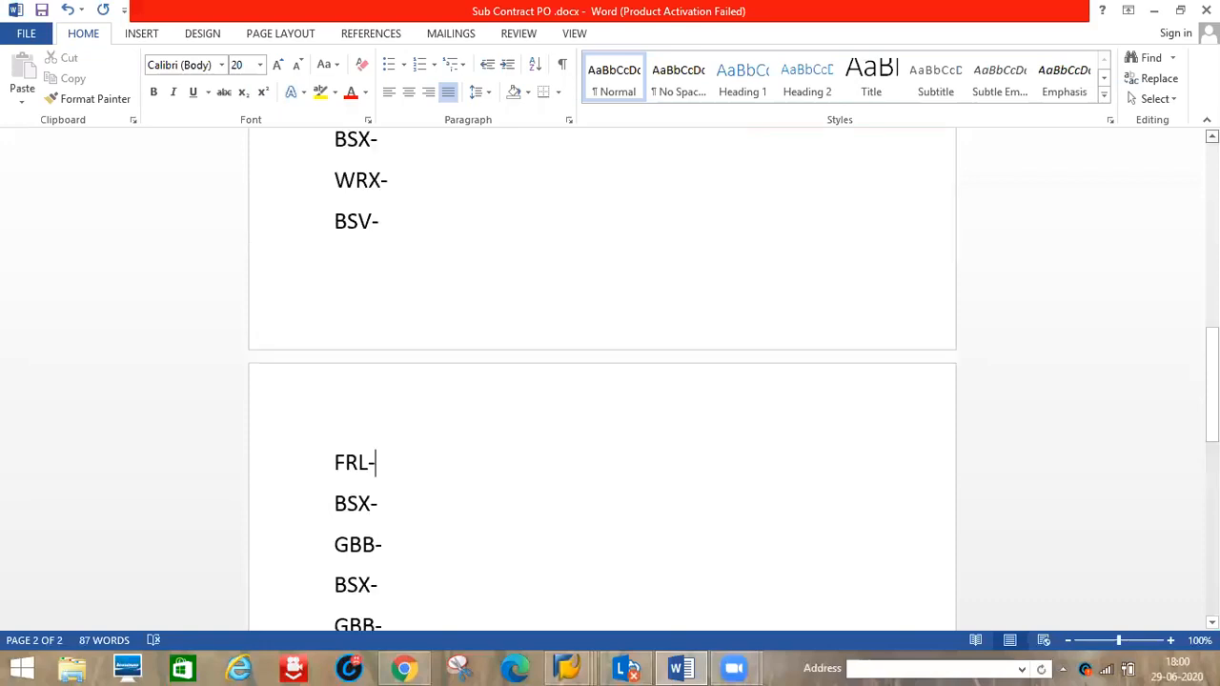
scroll(559, 248, "up", 4)
scroll(425, 288, "up", 1)
left_click(422, 287)
key("alt+Tab")
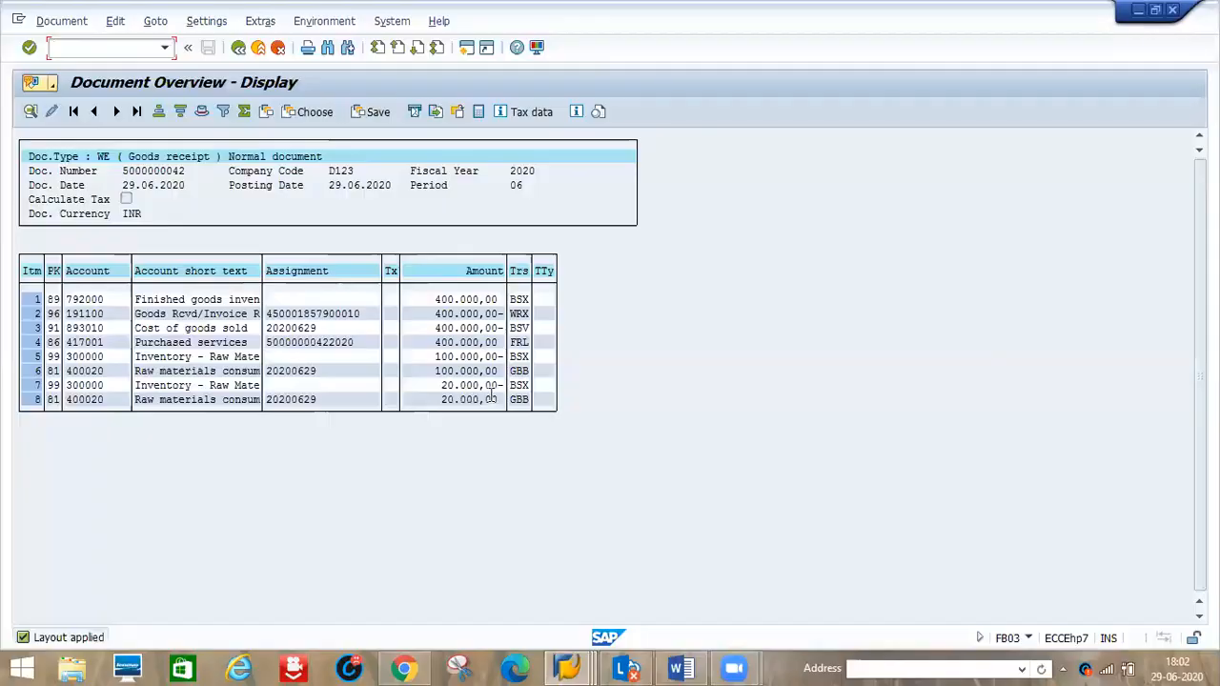
key("alt+Tab")
left_click_drag(334, 291, 421, 390)
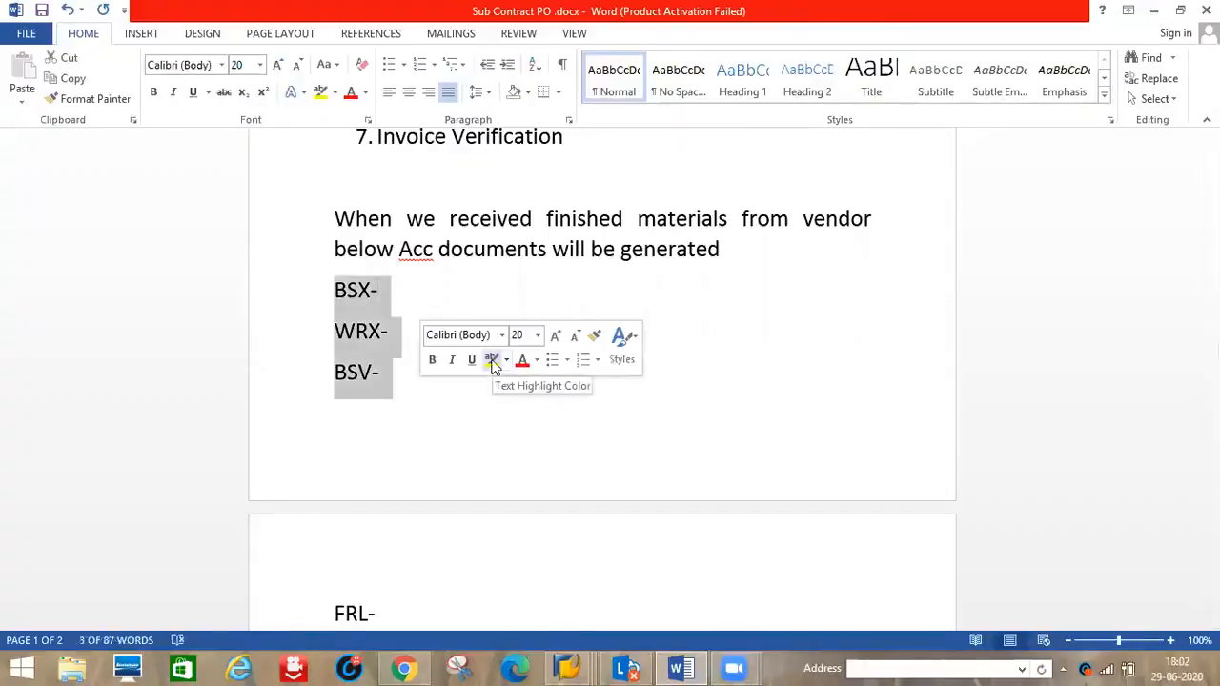
left_click(492, 367)
key("Right")
triple_click(388, 610)
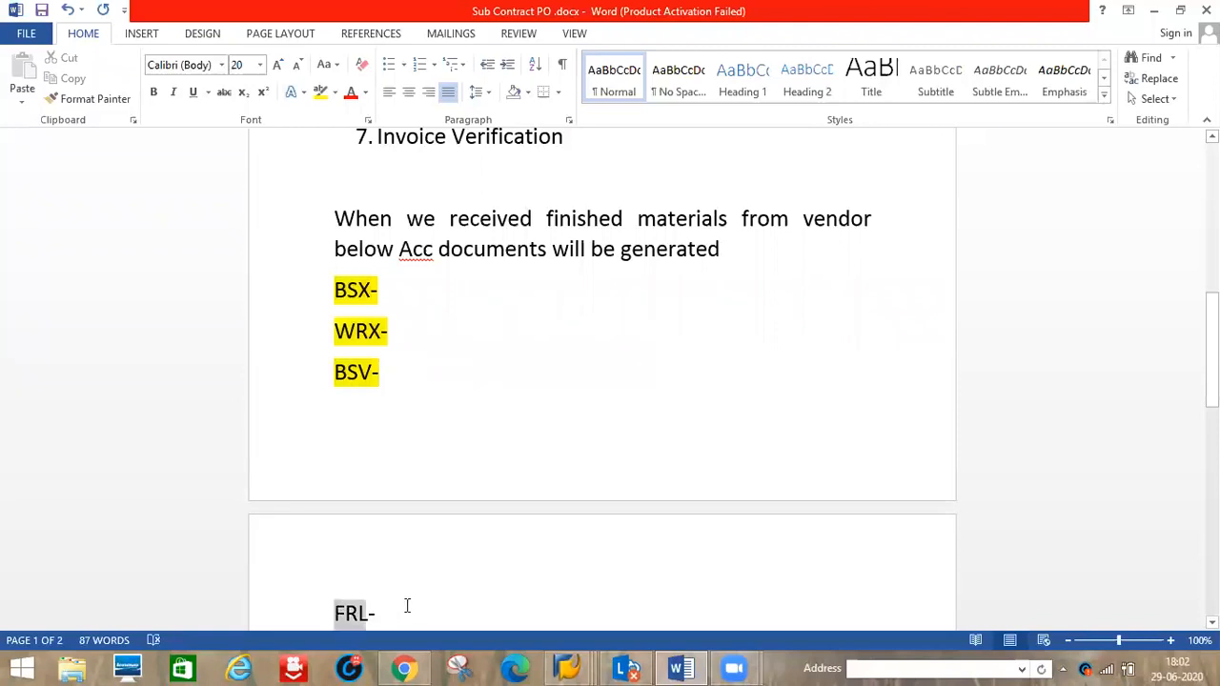
left_click(479, 576)
key("Right")
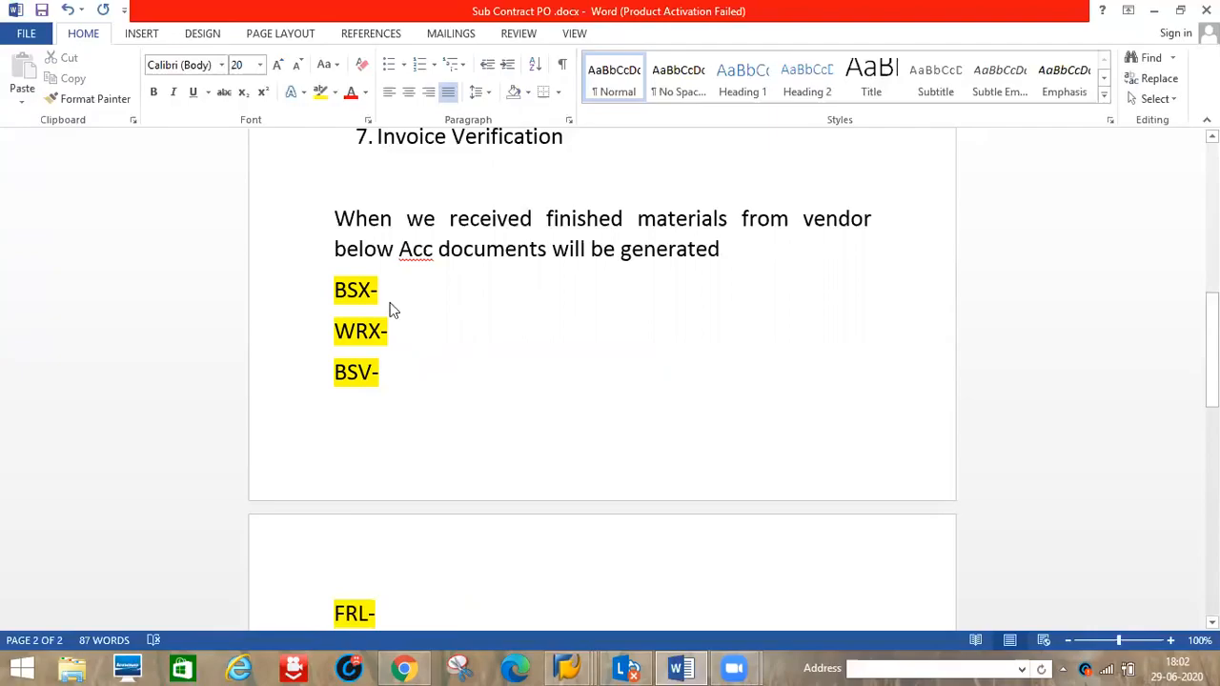
Step: Switch to the goods receipt's document overview in SAP and open an additional session
key("alt+Tab")
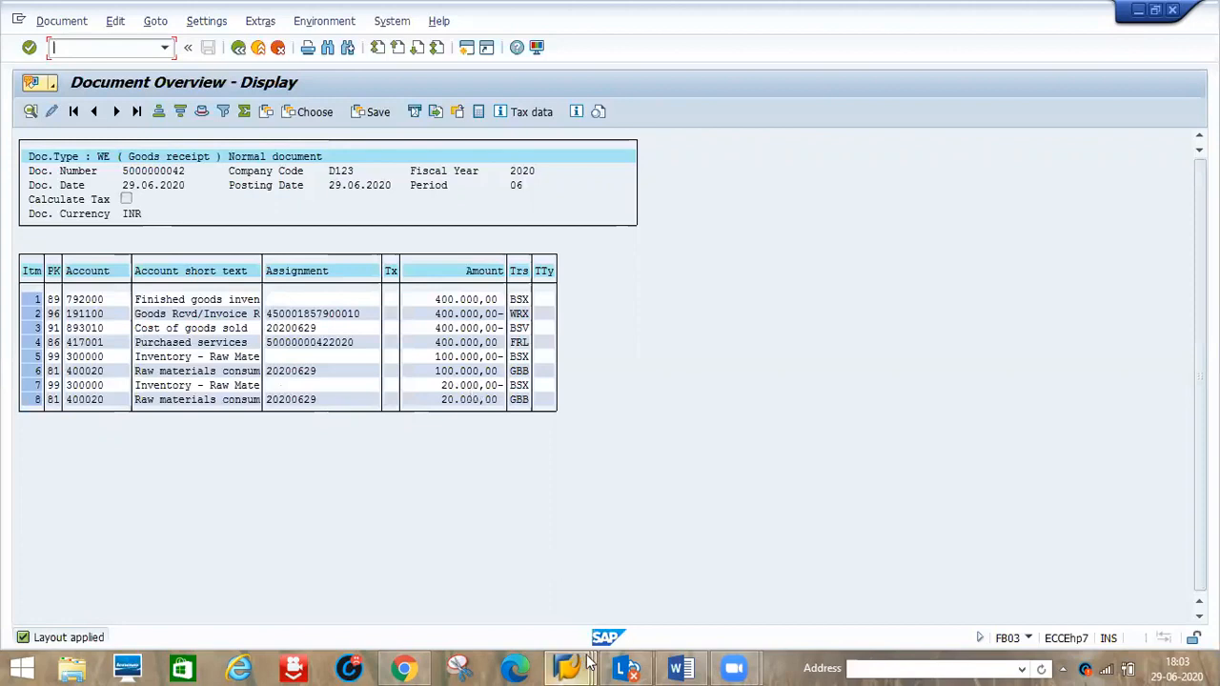
left_click(465, 52)
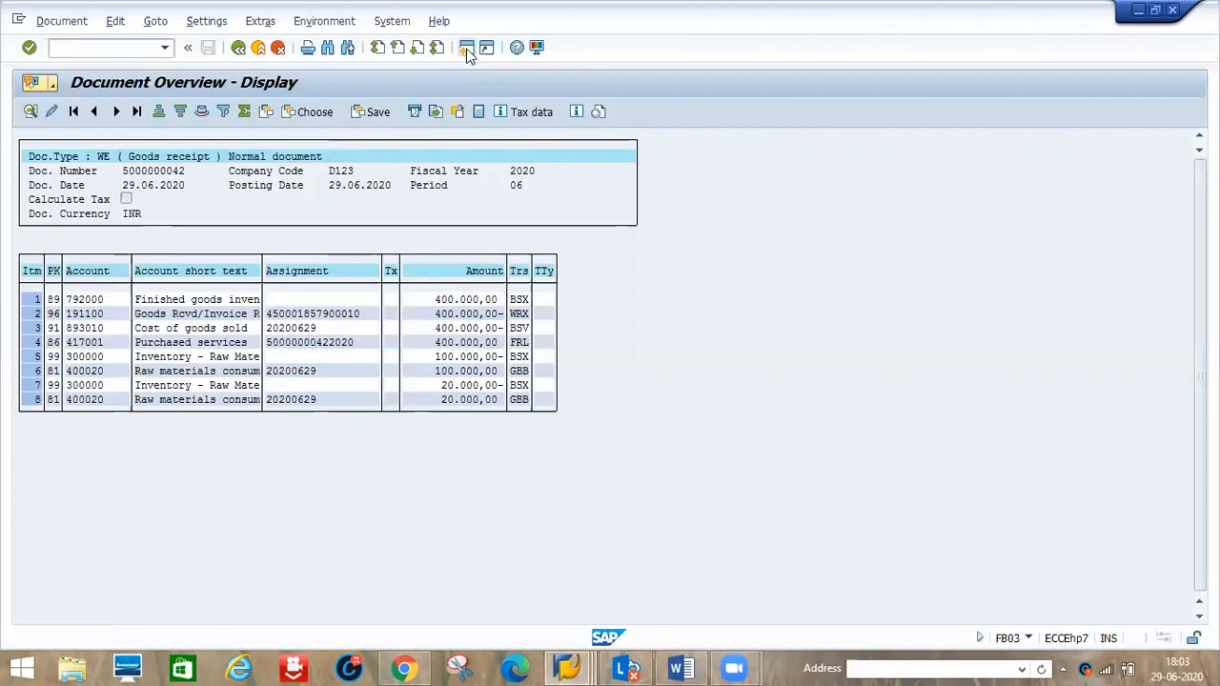
left_click(466, 47)
Step: Run transaction MM60 in the new session and display the materials list for TVSCREEN in plant D1P1
type("/NM")
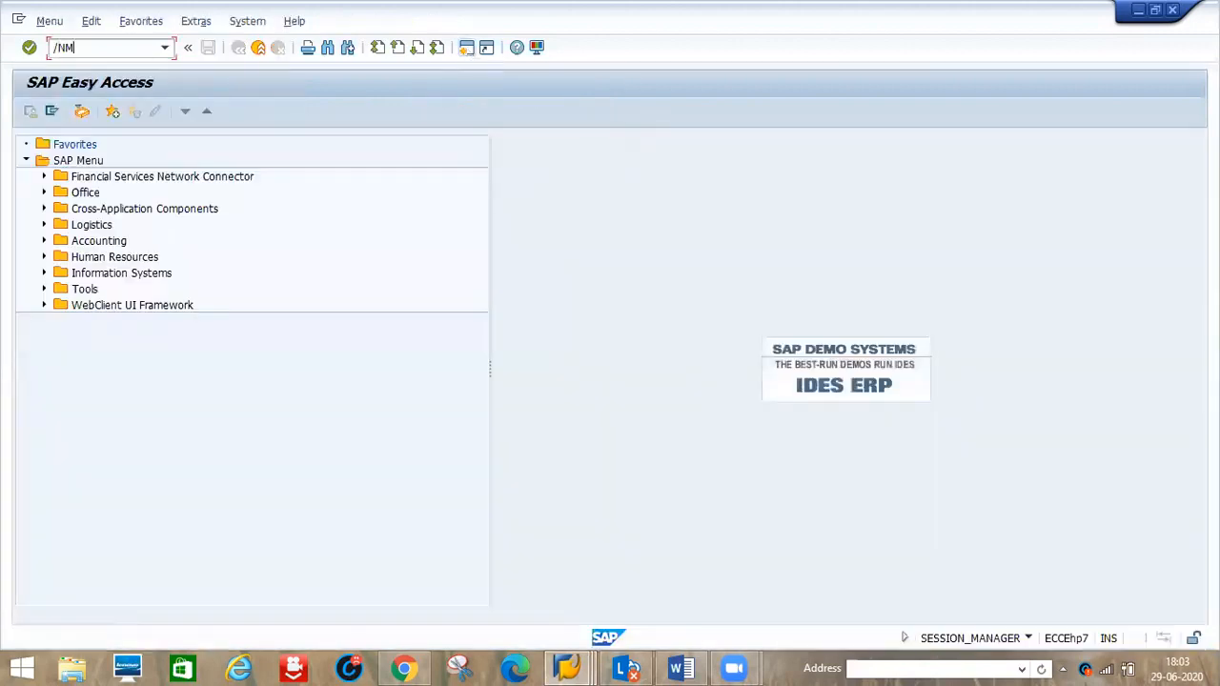
type("MBE")
key("BackSpace")
key("BackSpace")
key("BackSpace")
type("M")
key("Insert")
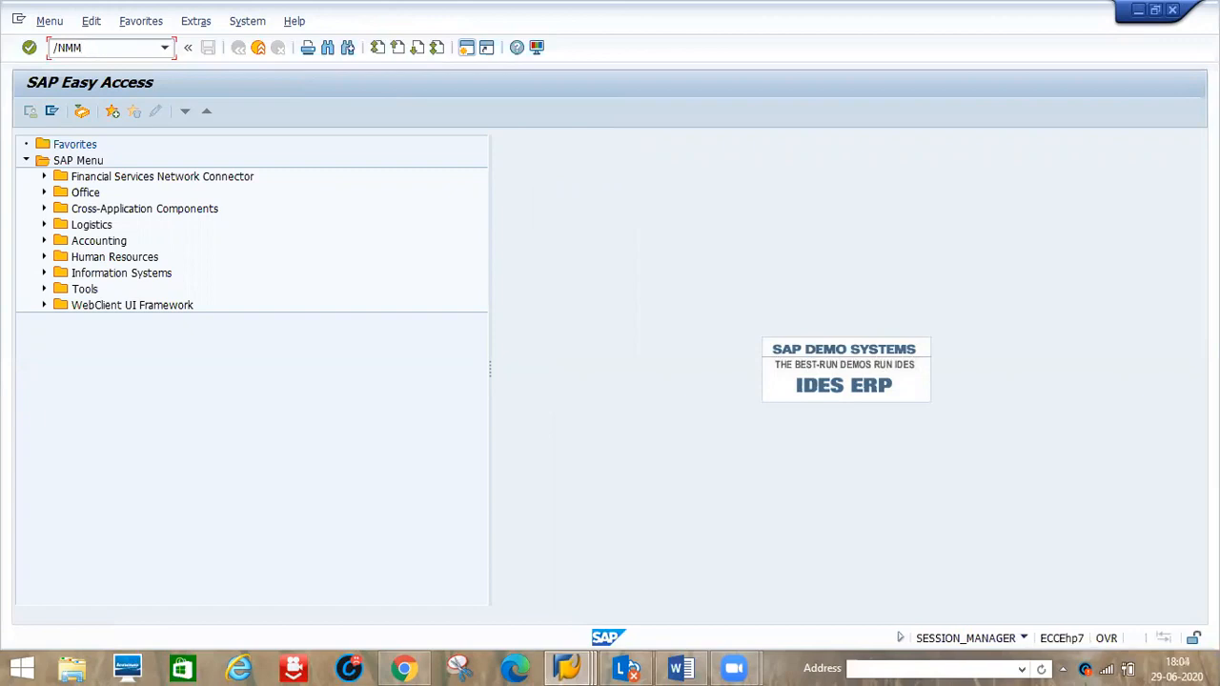
key("Return")
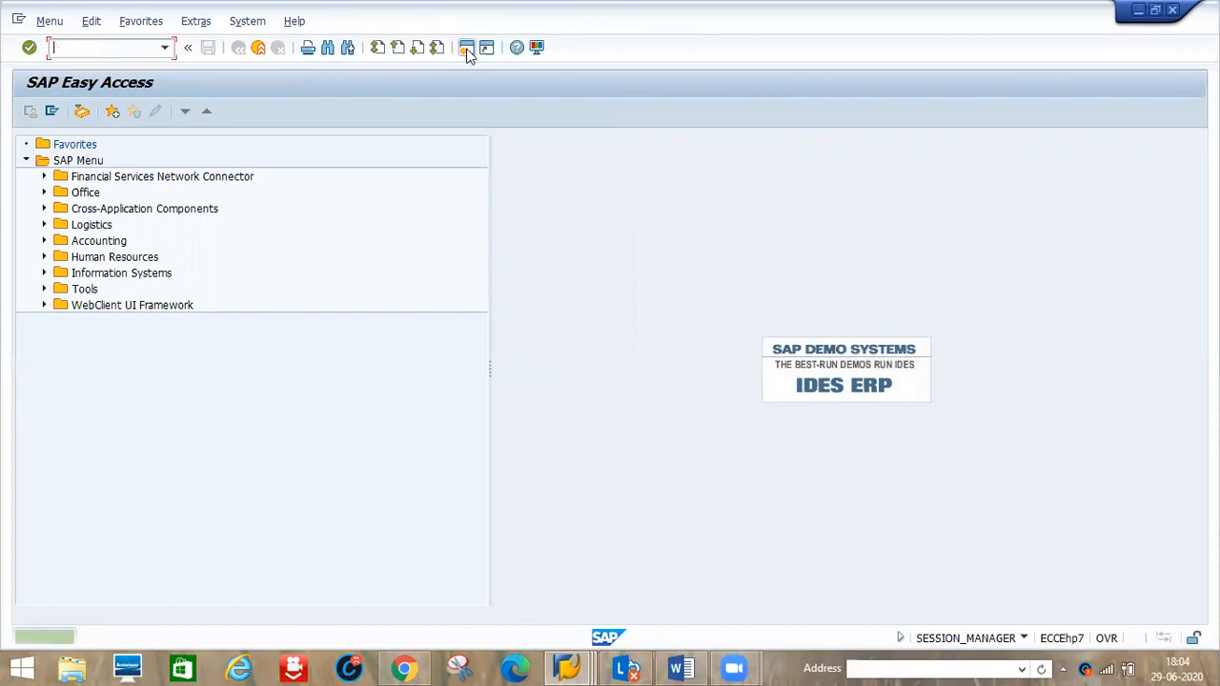
type("MM60")
key("Return")
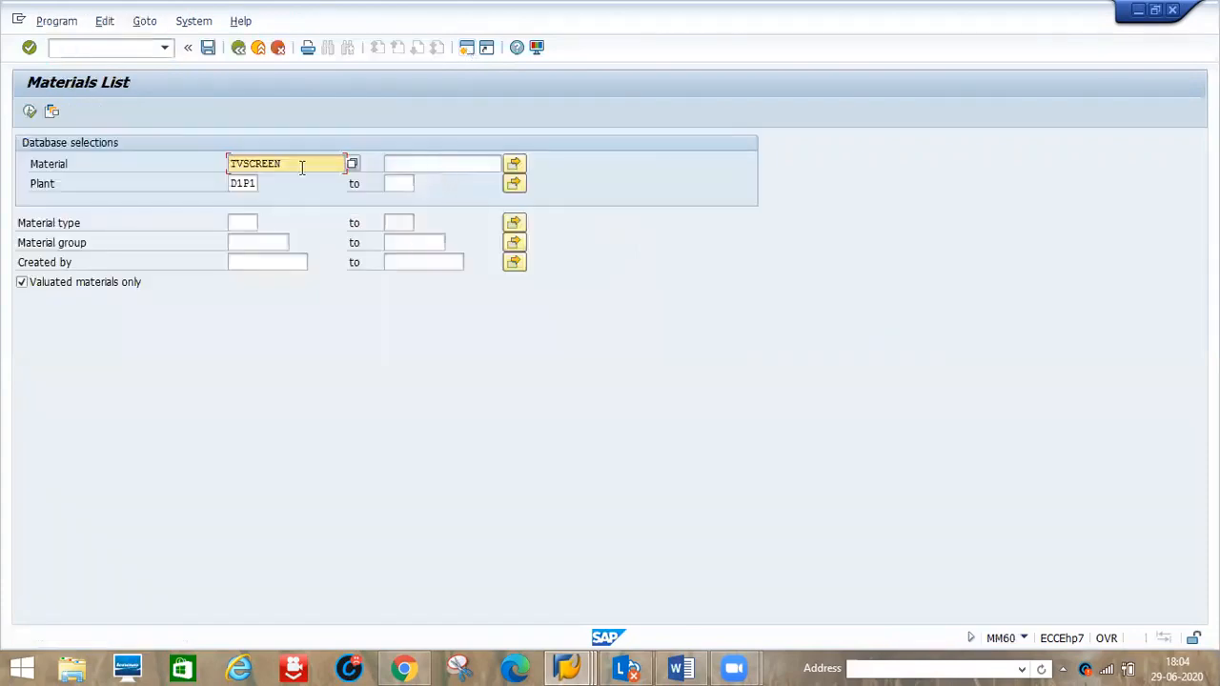
left_click(30, 111)
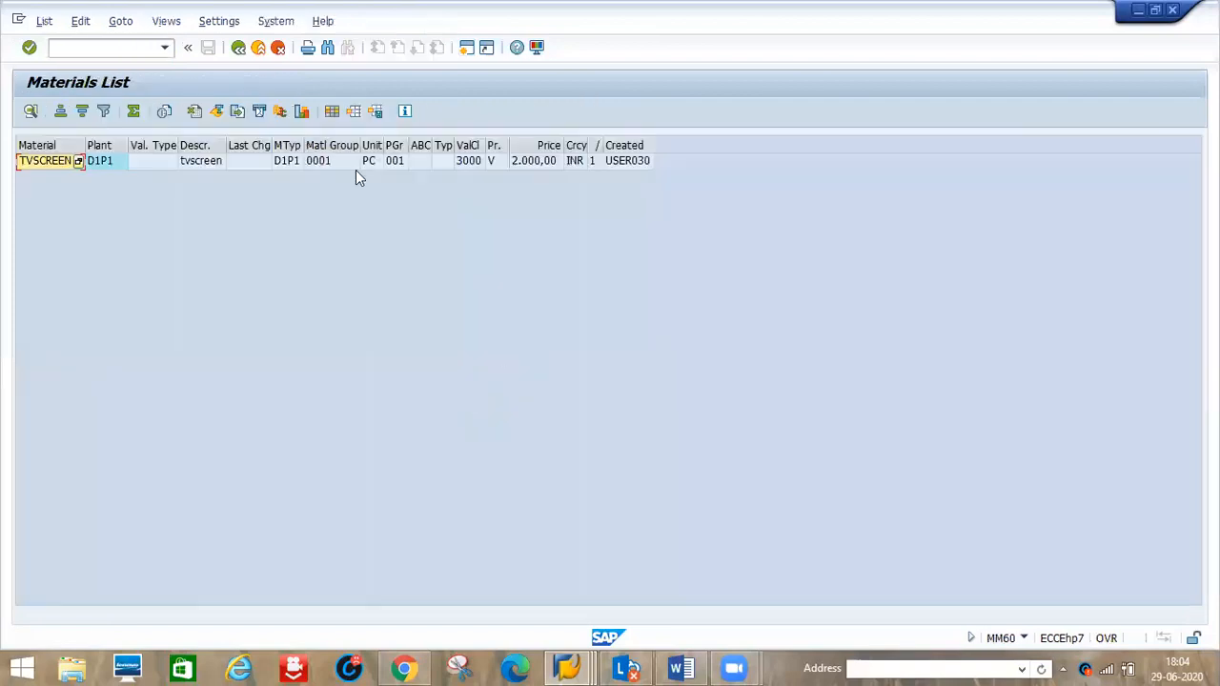
Step: Return to the materials list selection, set the material to TV40INCH MB and display its list for plant D1P1
left_click(239, 50)
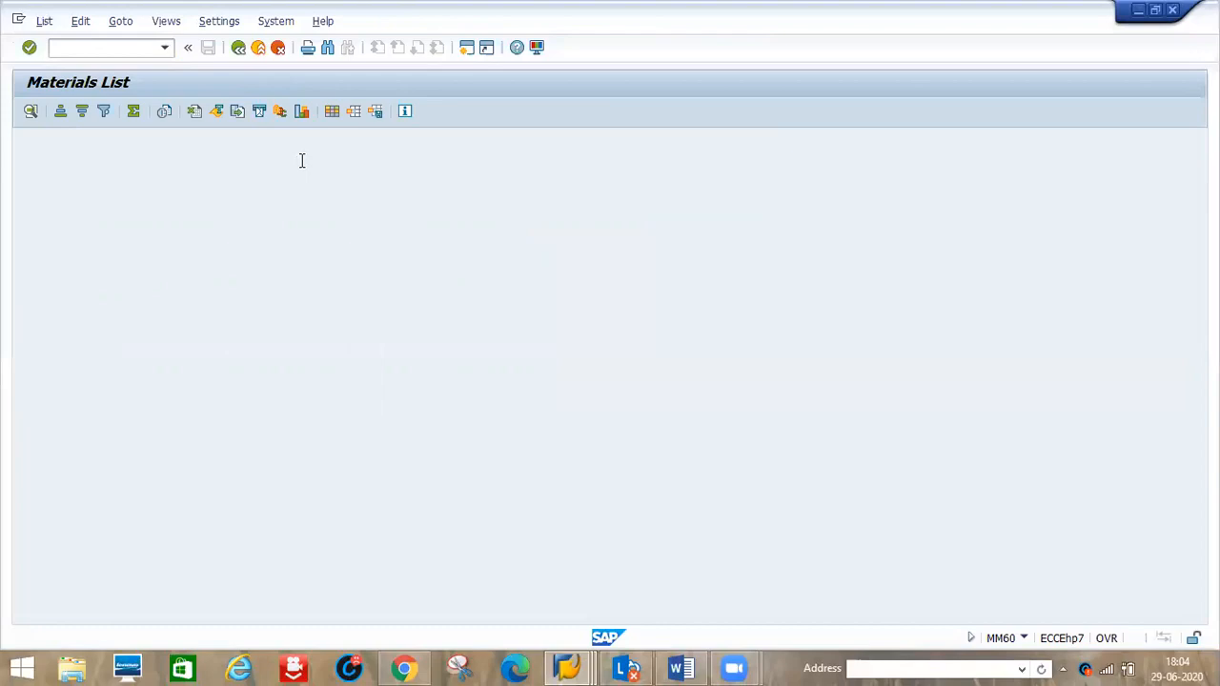
key("BackSpace")
key("BackSpace")
key("BackSpace")
key("BackSpace")
key("BackSpace")
key("BackSpace")
key("BackSpace")
key("BackSpace")
type("TV40")
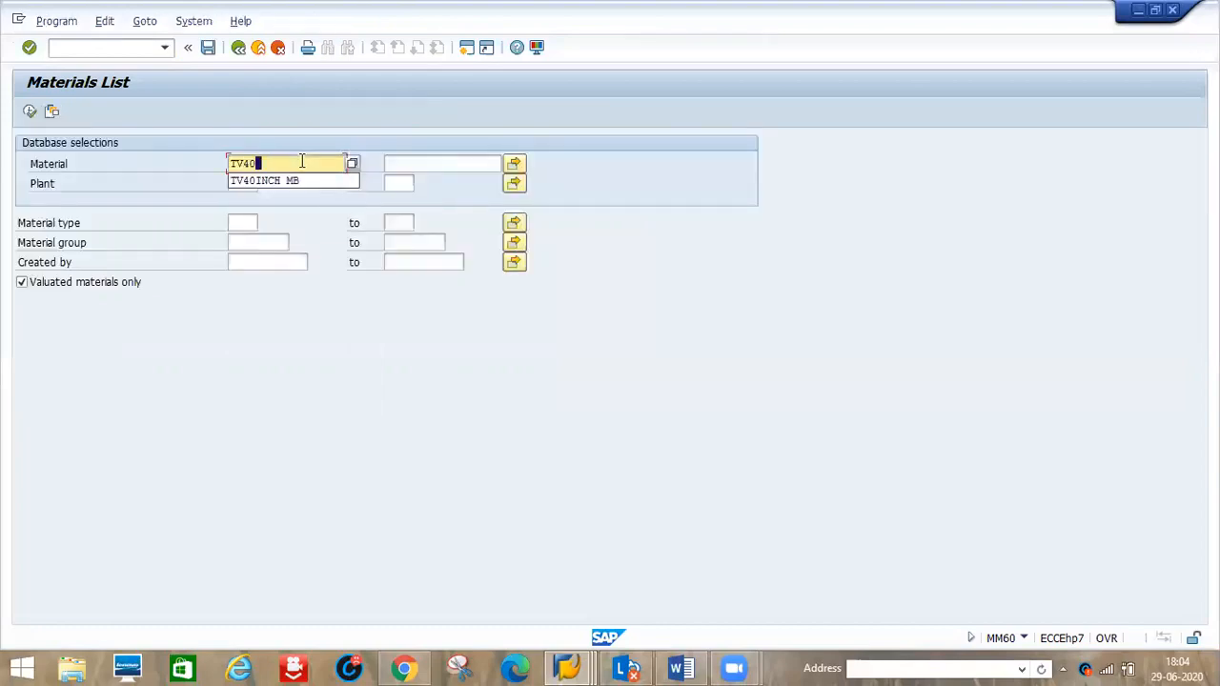
key("Down")
key("Return")
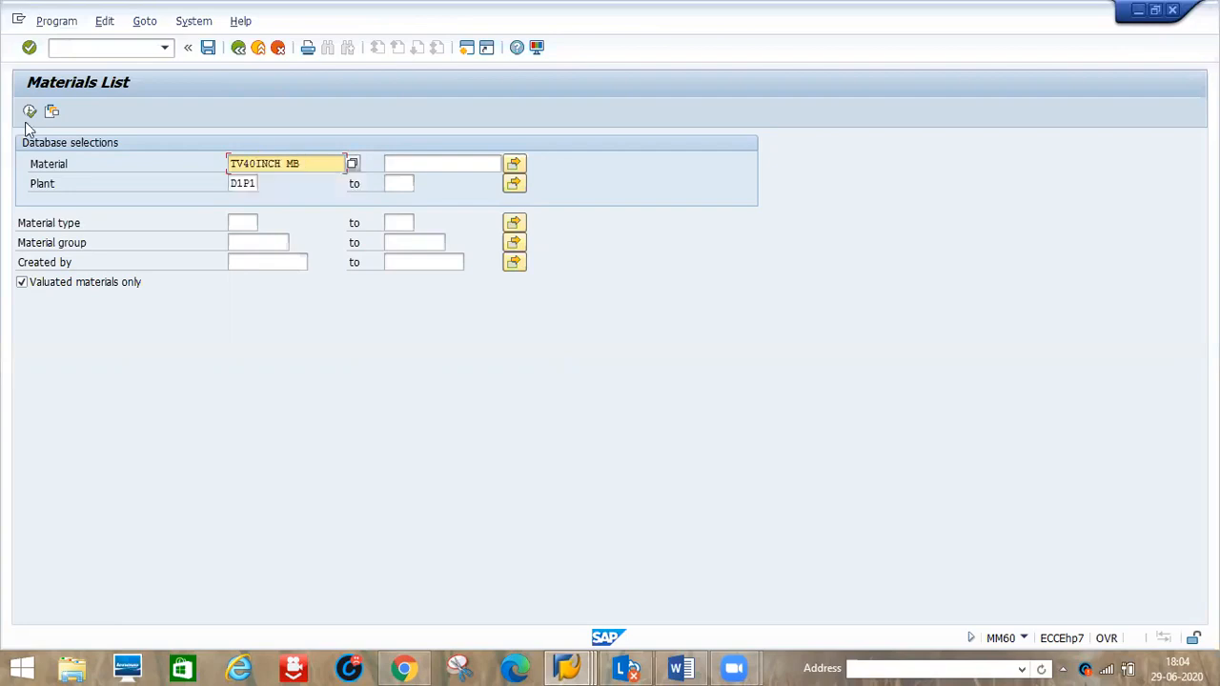
left_click(30, 114)
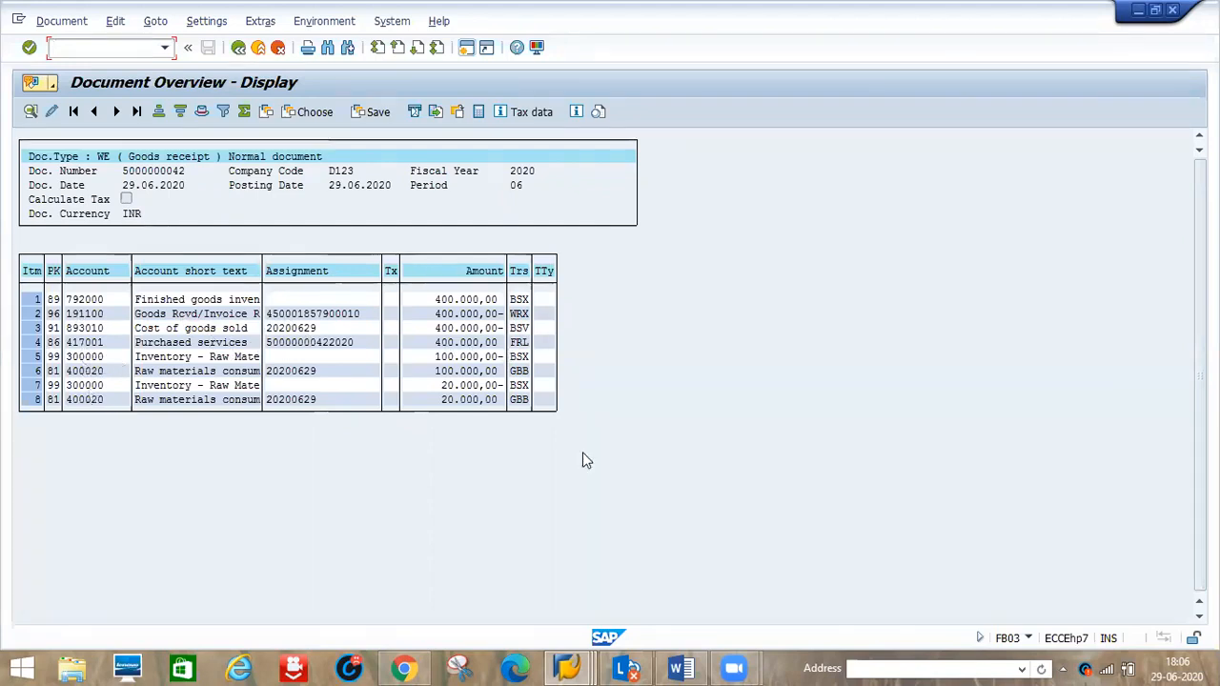
Step: Switch from the materials list to the goods receipt's document overview and try to go back from it
key("alt+Tab")
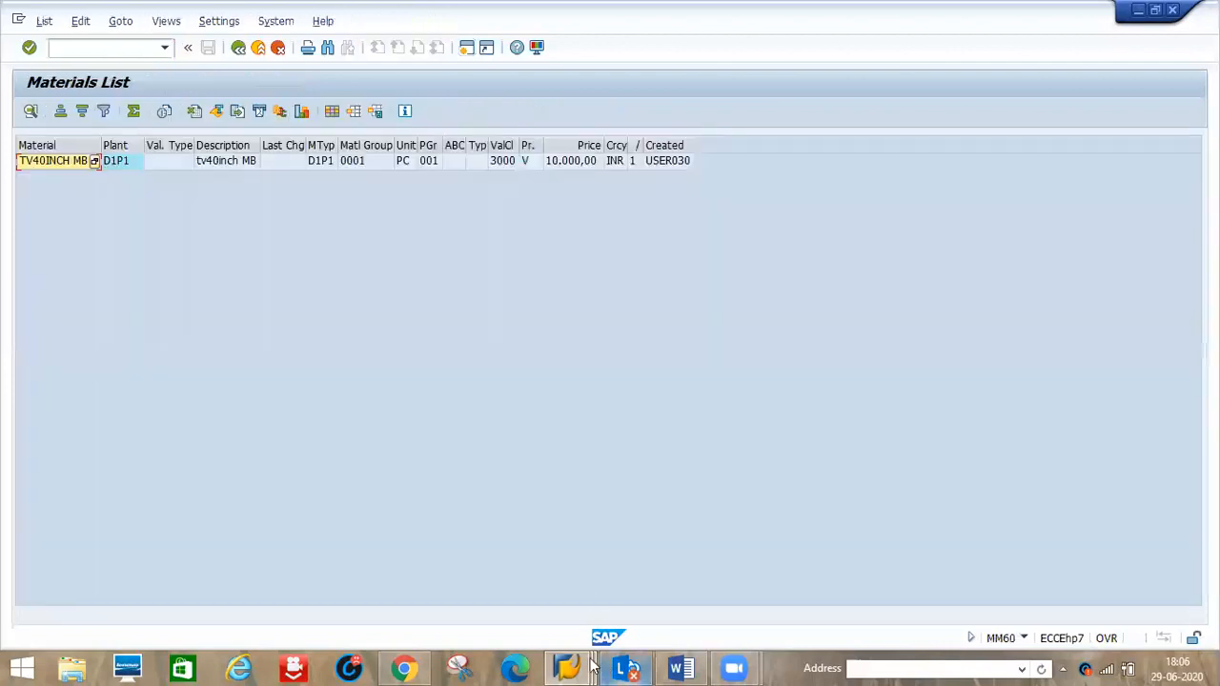
mouse_move(585, 664)
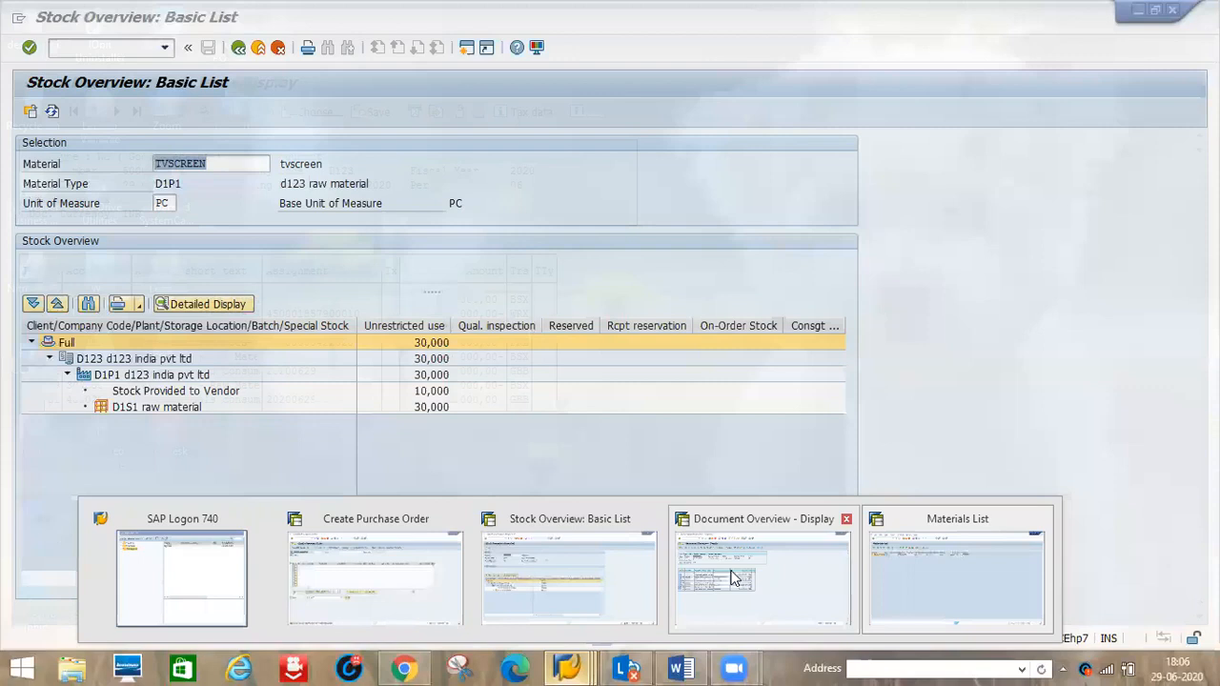
left_click(733, 577)
left_click(238, 48)
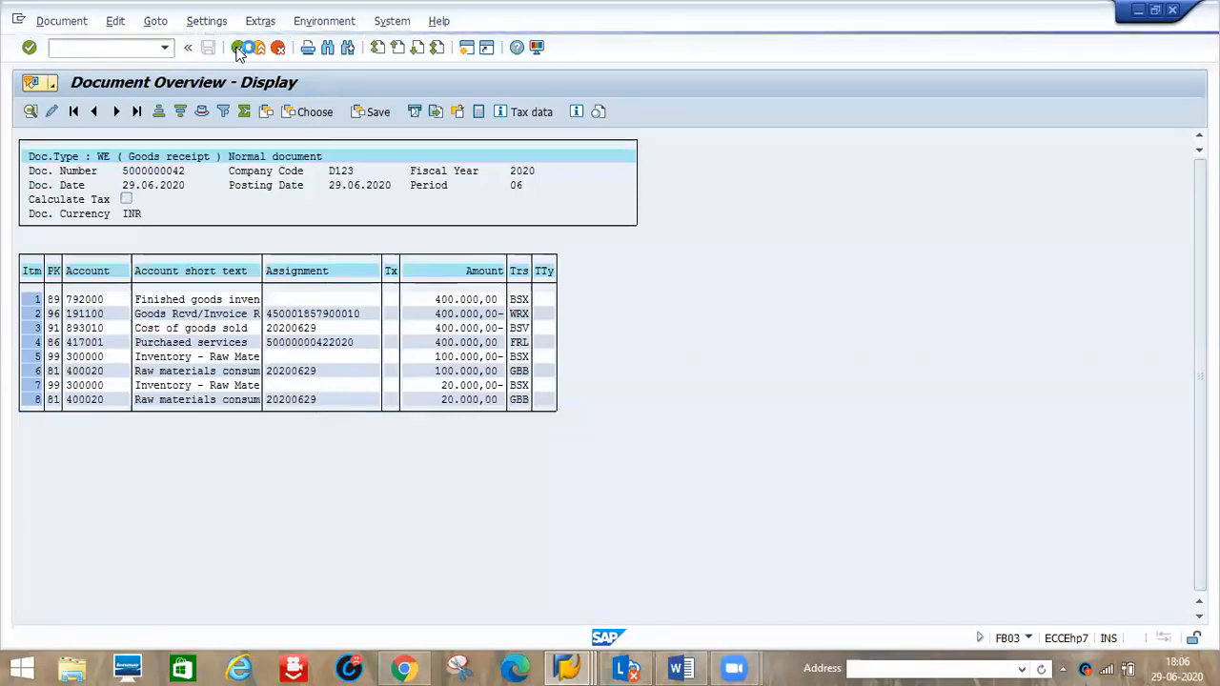
Step: In the Word process flow, append "&" to the Stock Transfer to Vendor item and add an unnumbered line beneath it
left_click(682, 668)
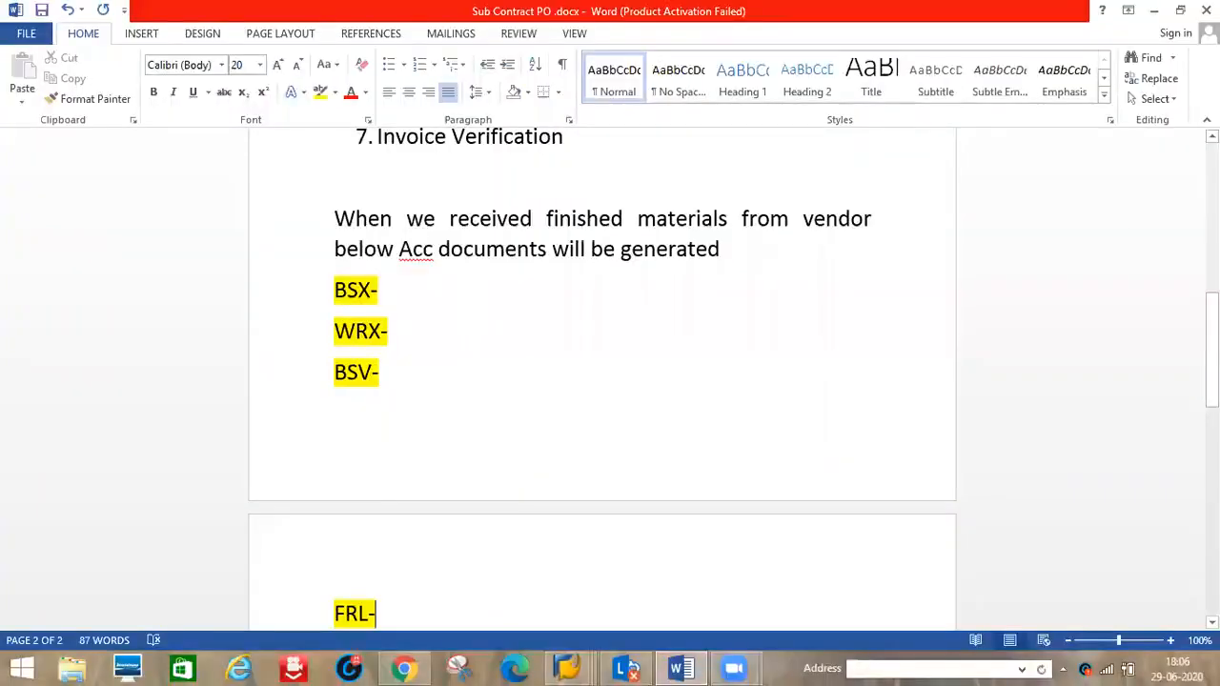
scroll(603, 381, "up", 7)
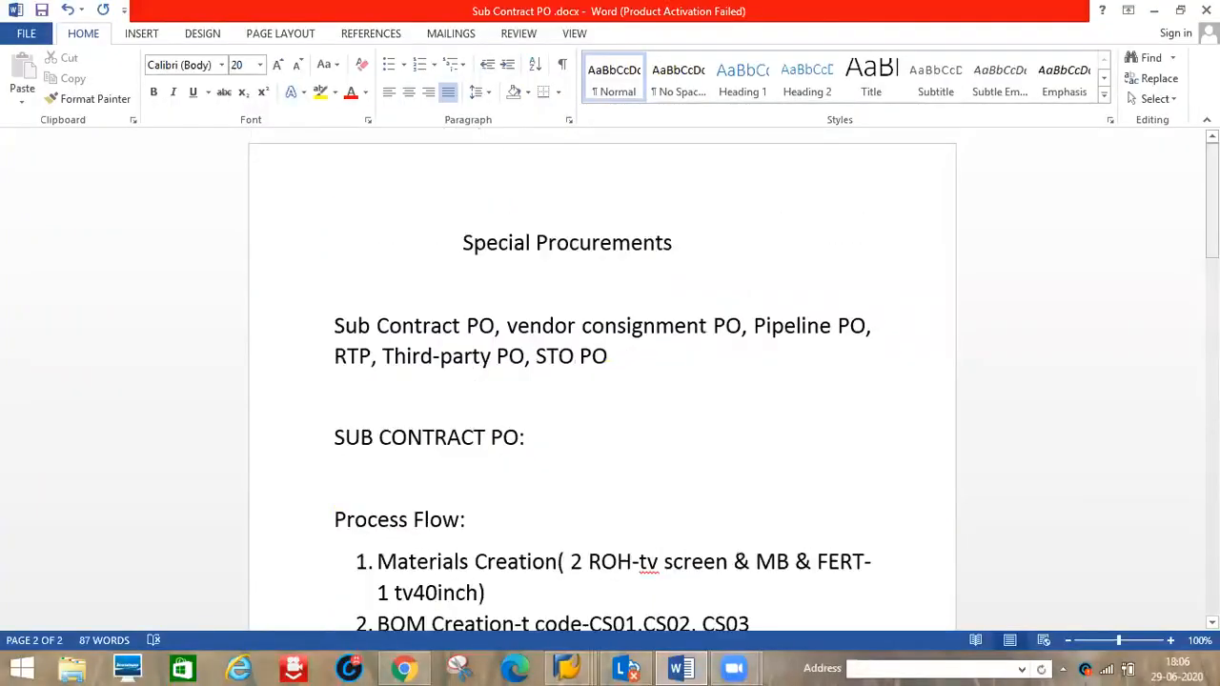
scroll(602, 381, "down", 5)
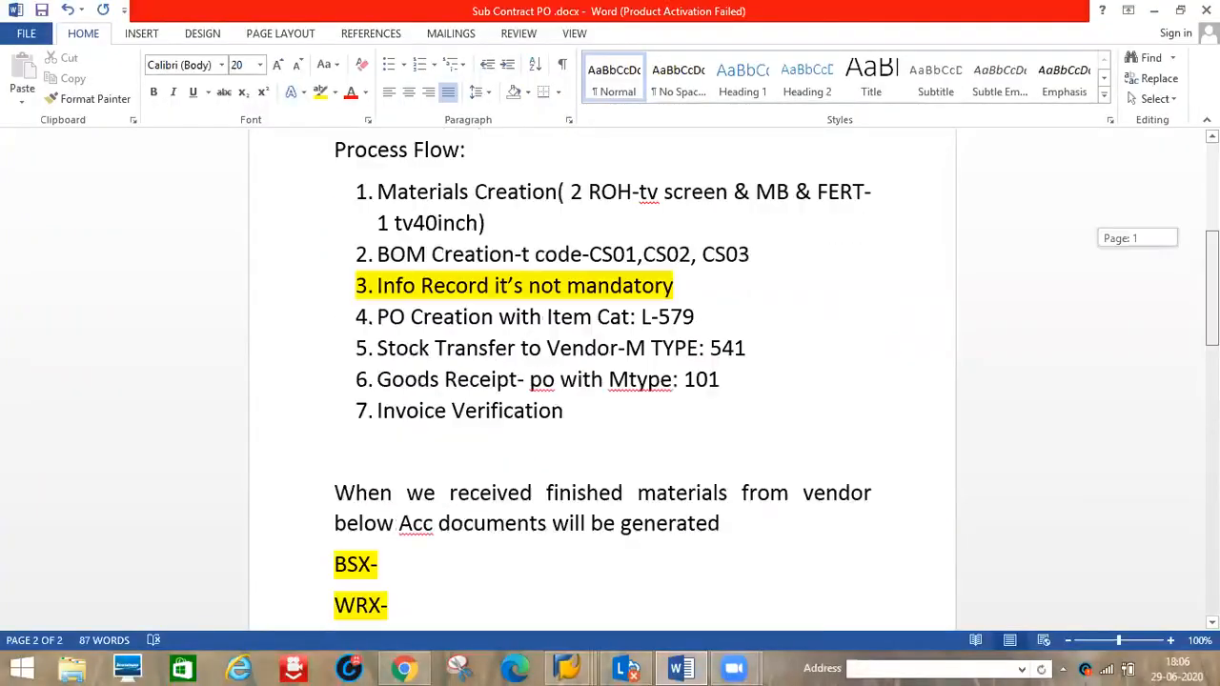
scroll(871, 245, "down", 2)
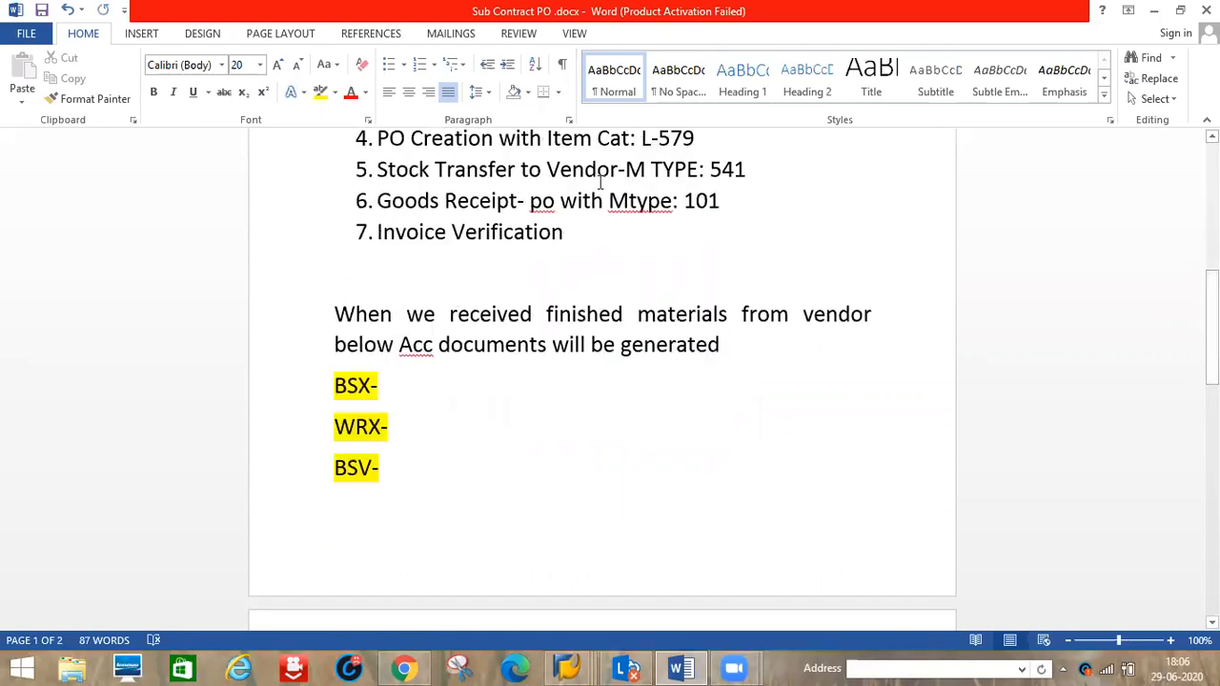
left_click(762, 165)
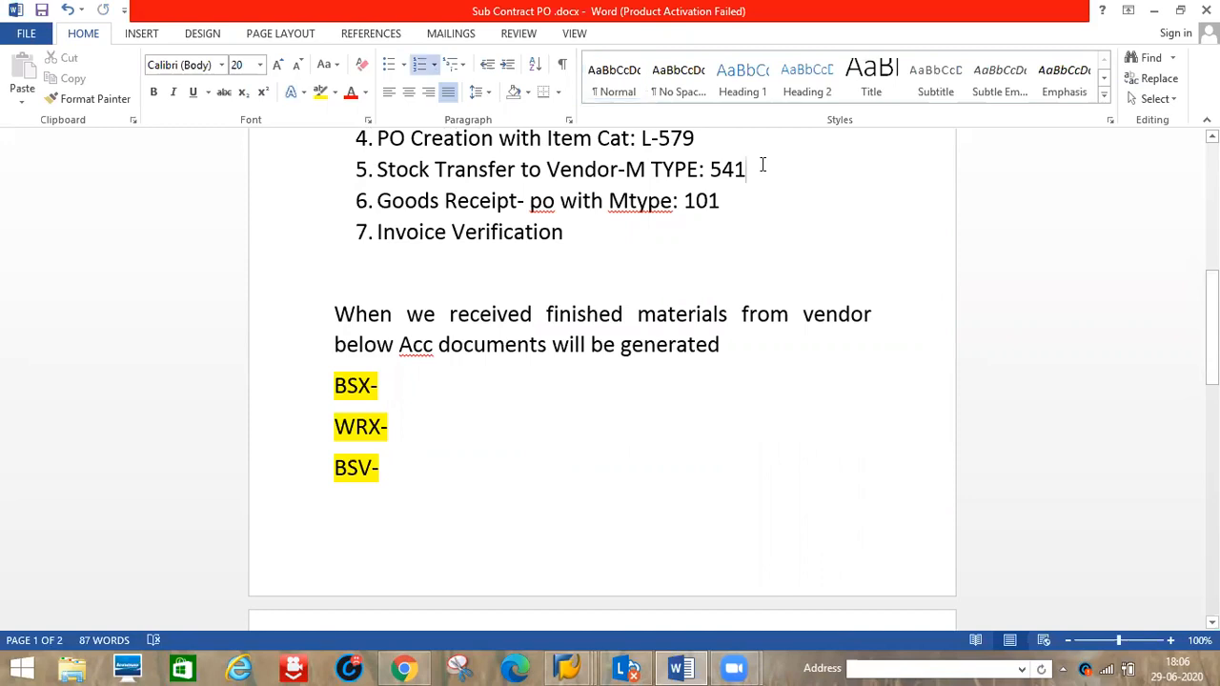
type("&")
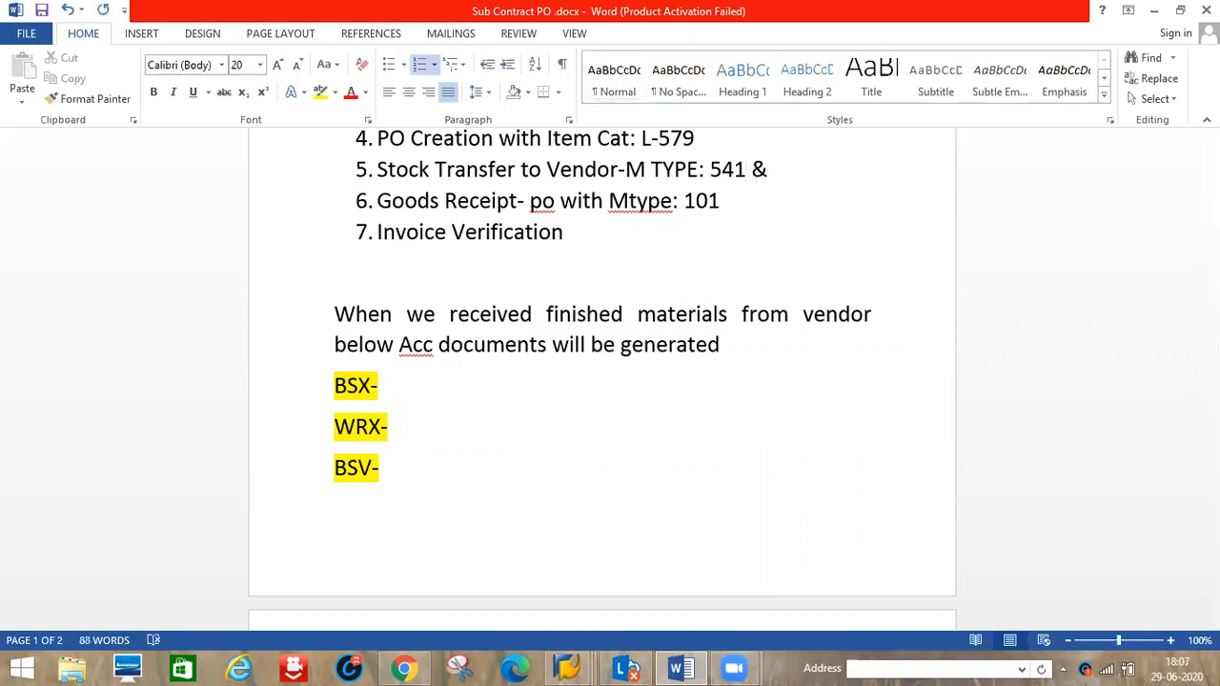
key("Return")
key("BackSpace")
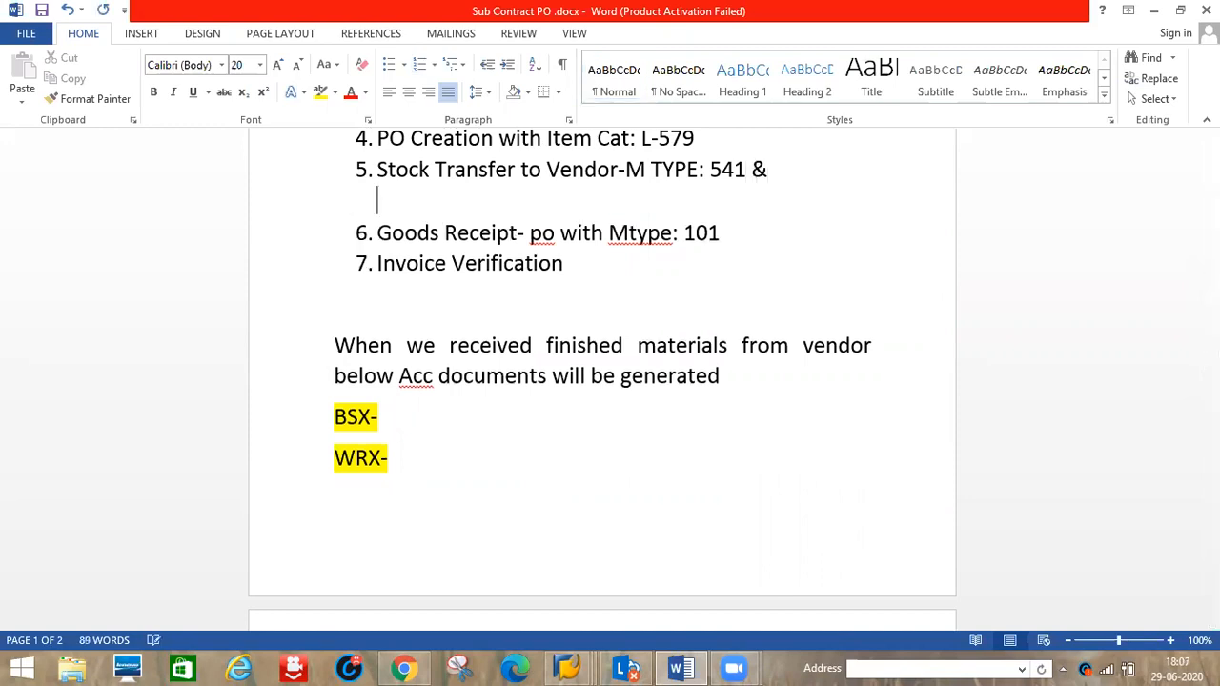
Step: Enter "When we received FM Movement Type: 543" on the new line under the Stock Transfer to Vendor item
type("WHAT")
key("BackSpace")
key("BackSpace")
key("BackSpace")
key("BackSpace")
type("when we received  FM")
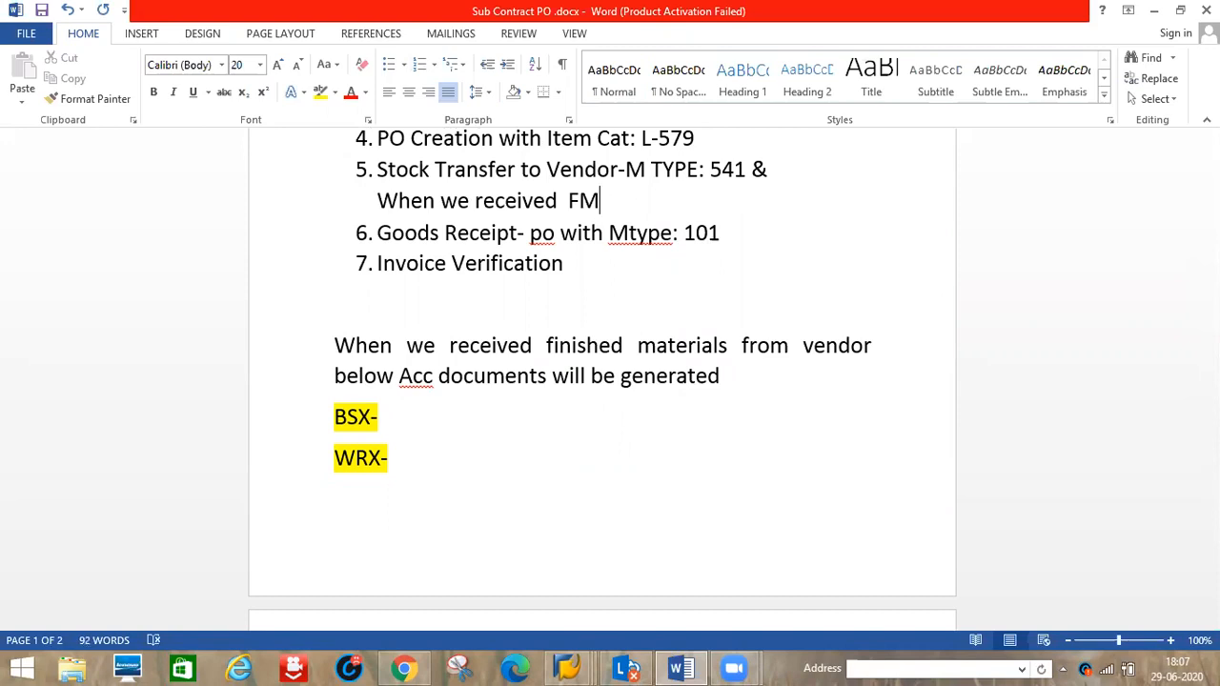
type(" Movement Tp")
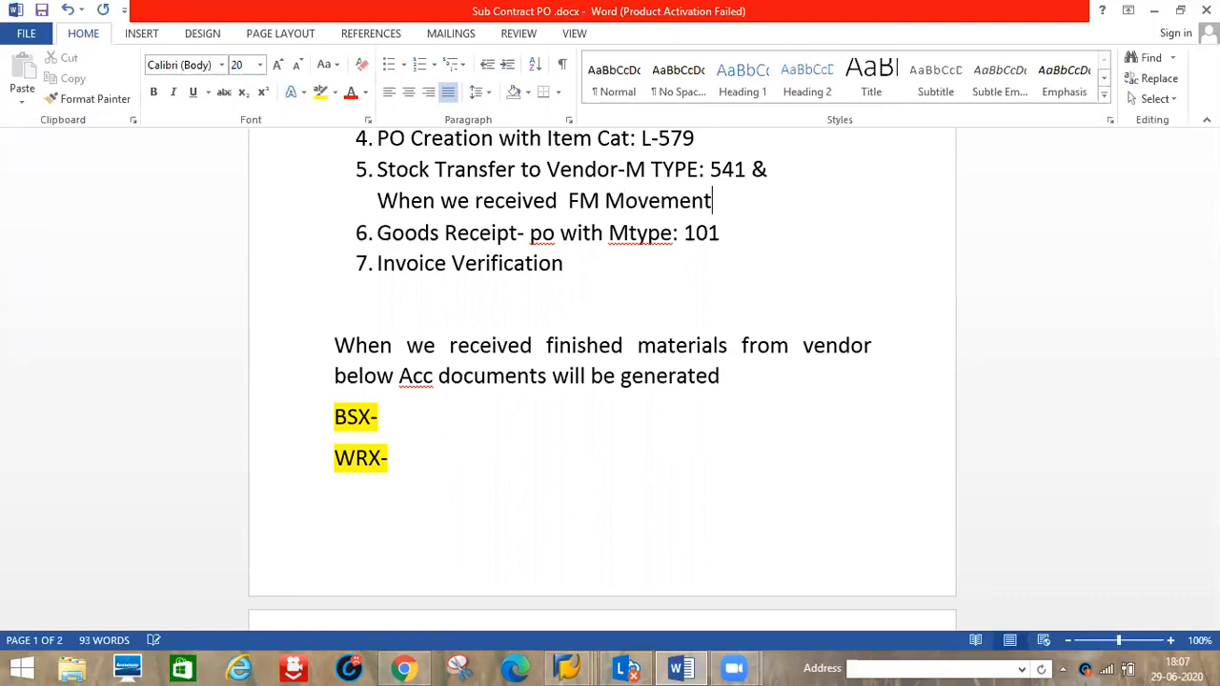
key("BackSpace")
type("ype: 543")
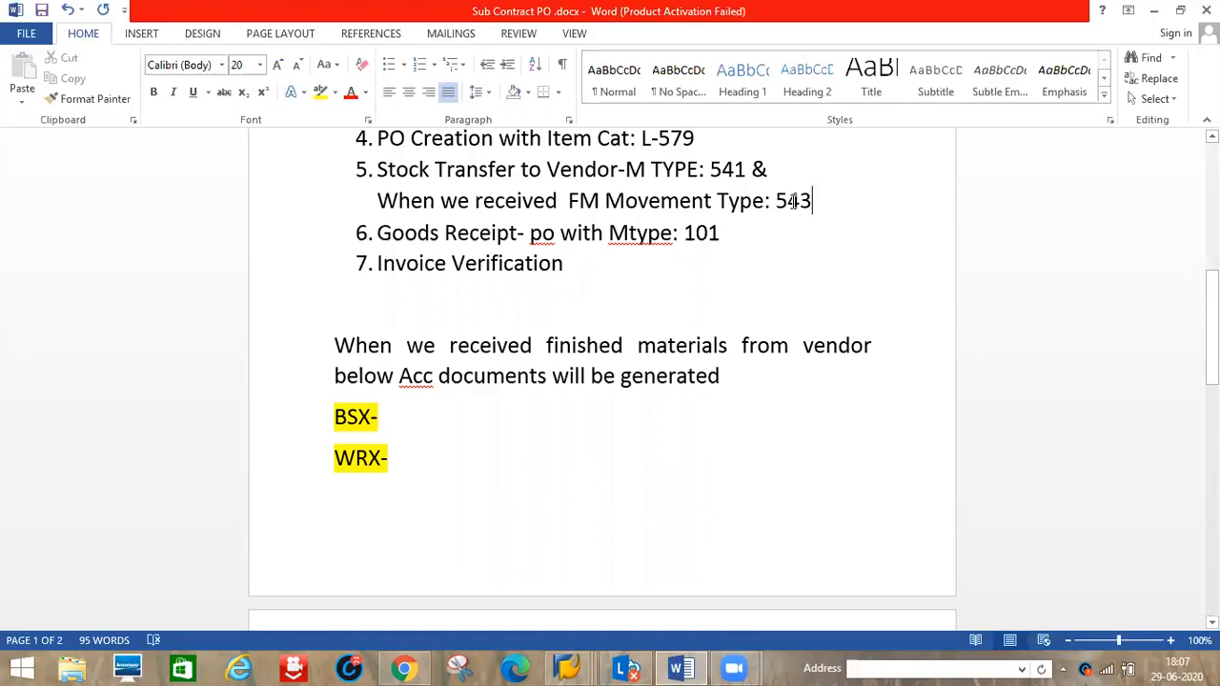
Step: Switch back to SAP and bring up the goods receipt's document overview
key("alt+Tab")
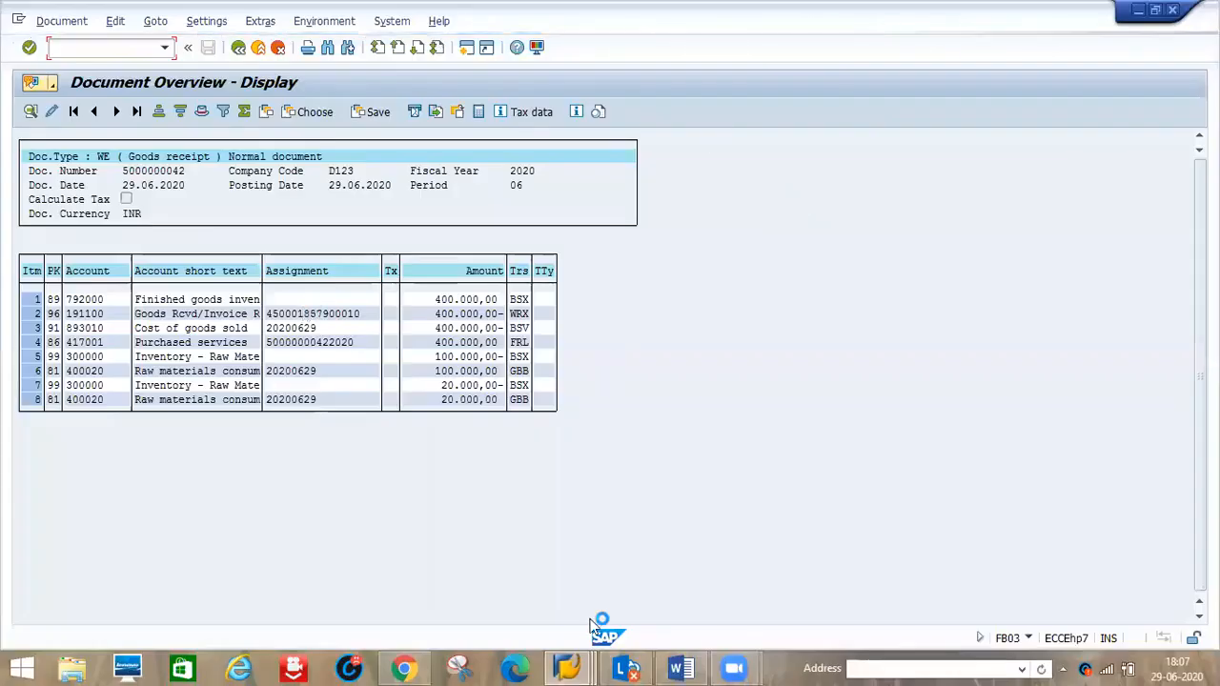
left_click(580, 665)
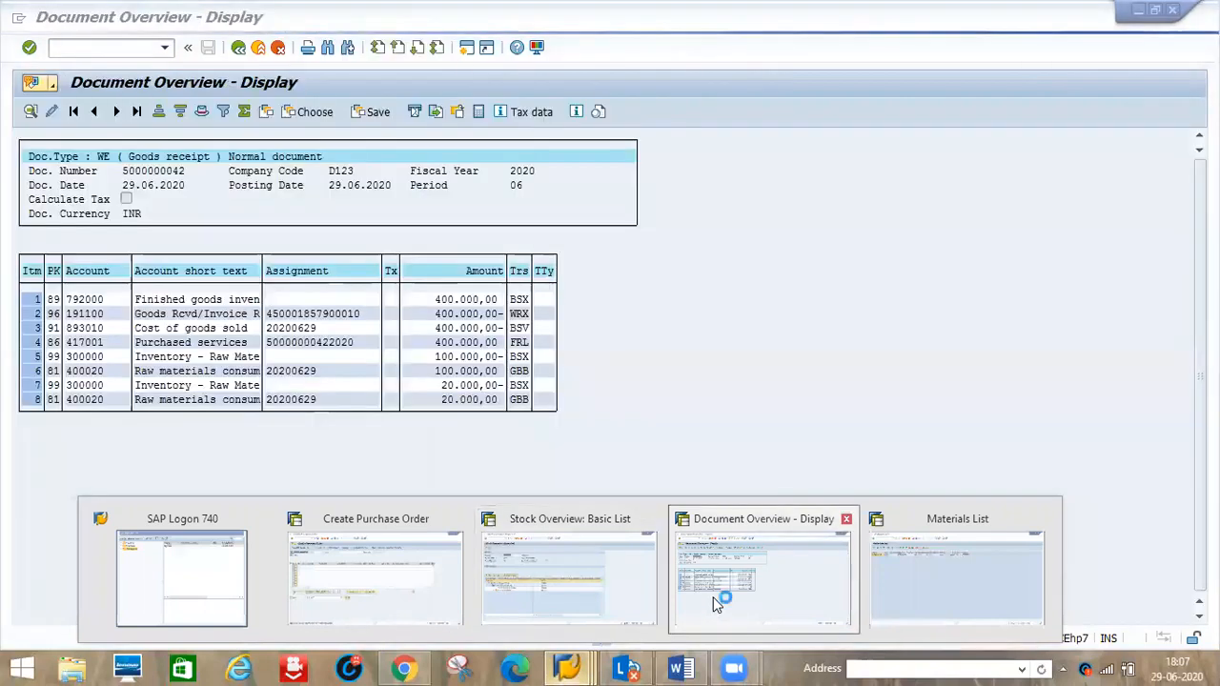
left_click(716, 604)
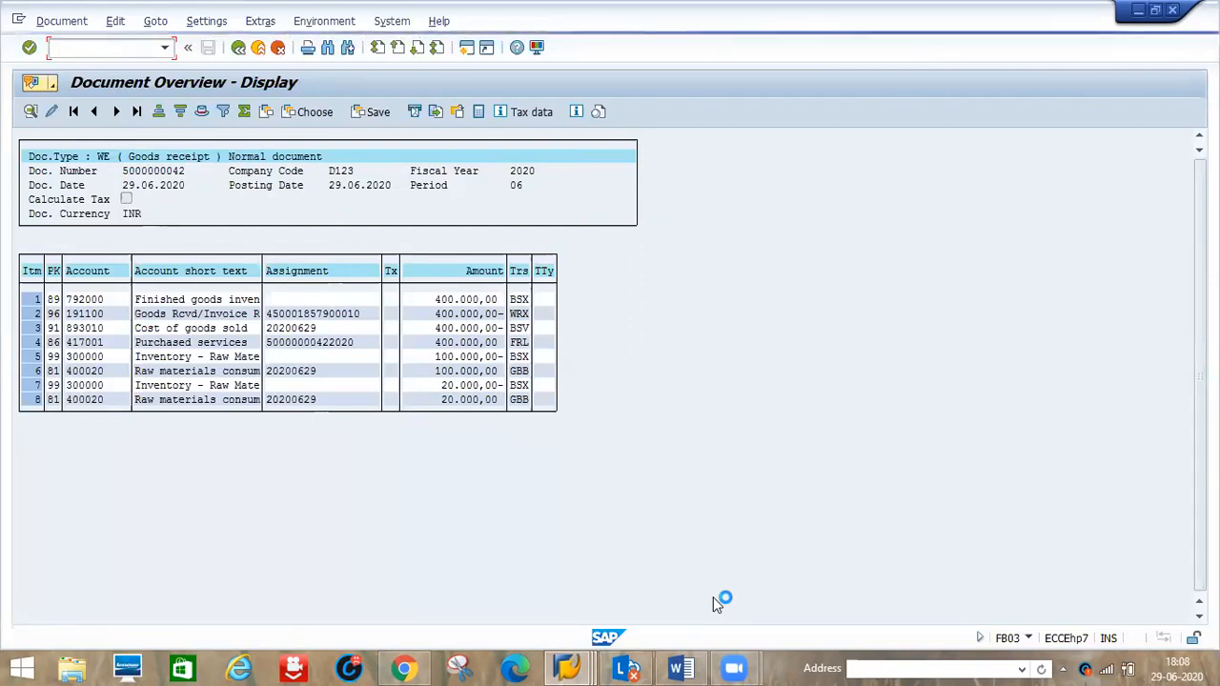
Step: Open a new logon session for the NEW connection from SAP Logon
left_click(562, 668)
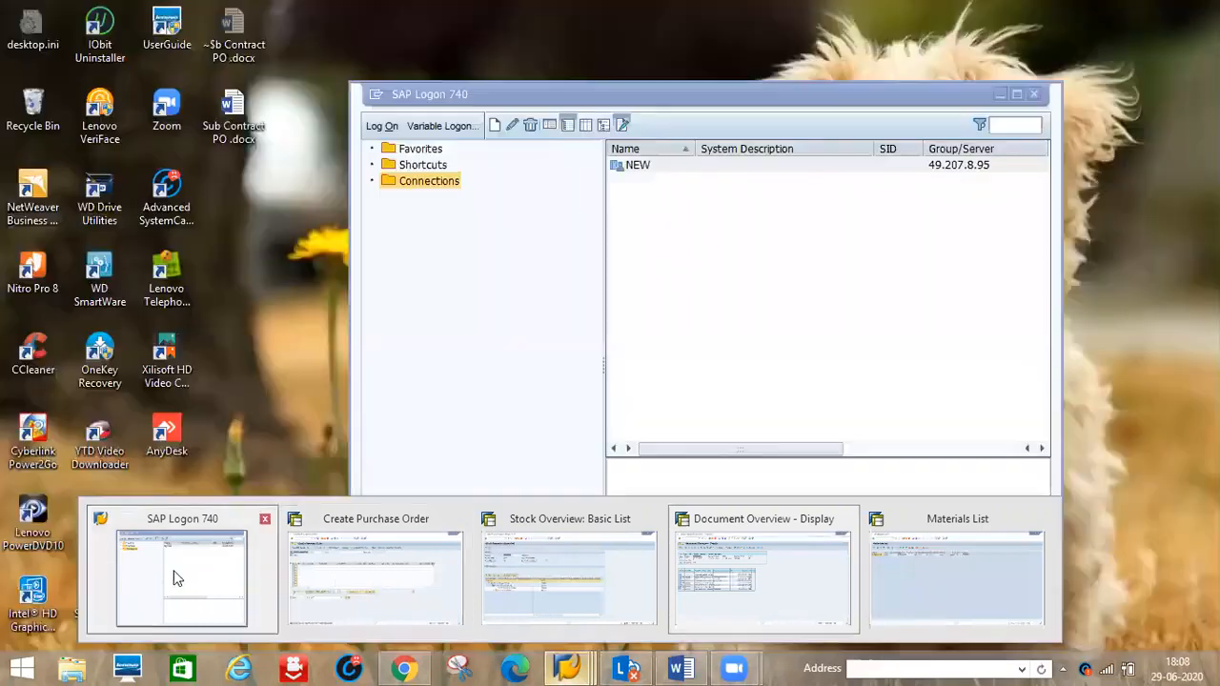
left_click(173, 579)
left_click(638, 168)
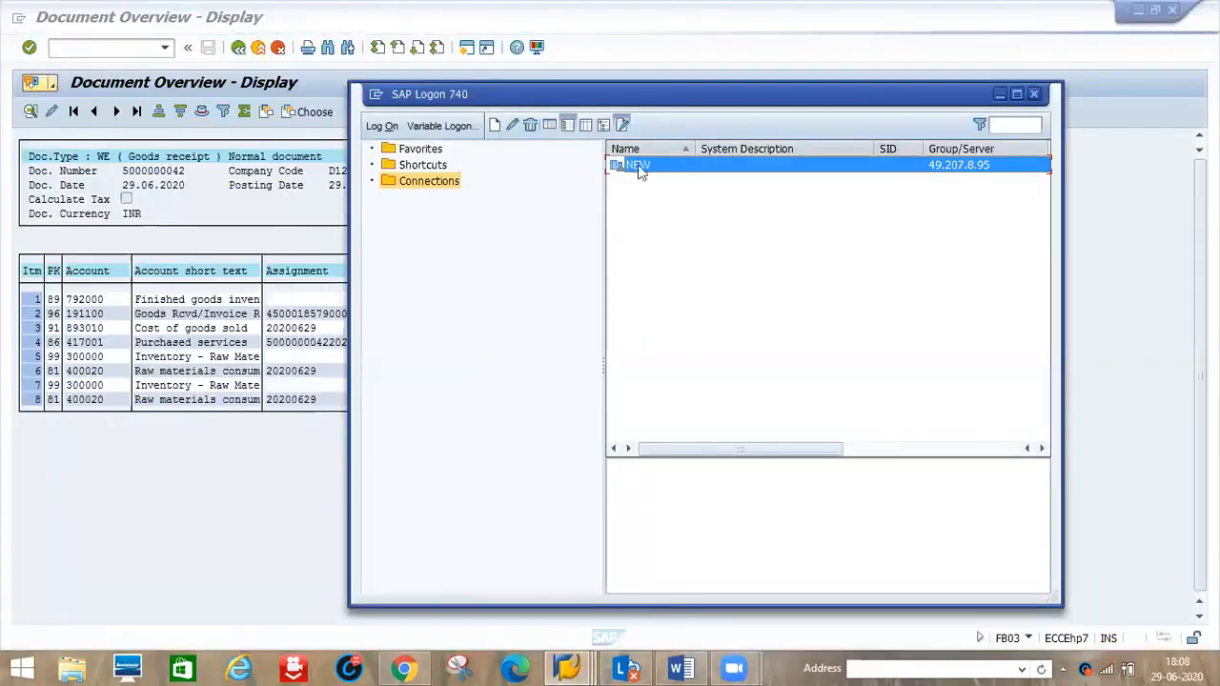
double_click(638, 167)
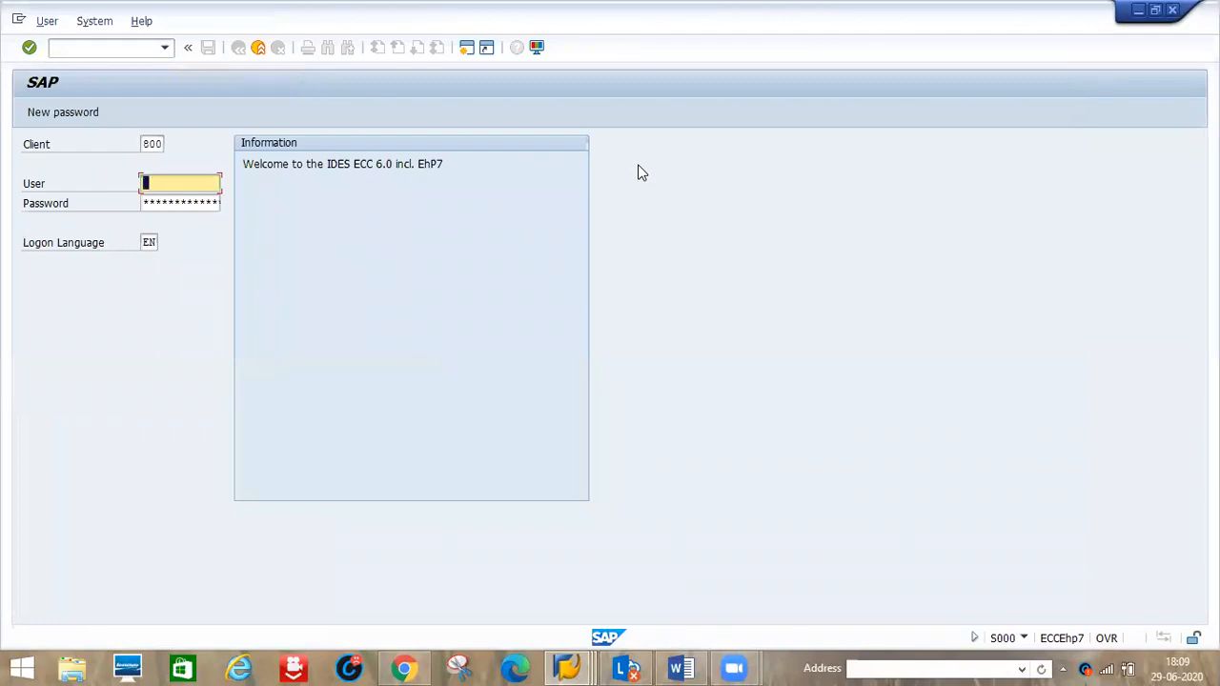
Step: Enter the user ID and account password on the logon screen and submit the logon
type("u")
key("Down")
key("Return")
key("Tab")
key("Right")
key("Right")
key("Right")
key("Right")
key("Right")
key("Right")
key("Right")
key("Right")
key("Return")
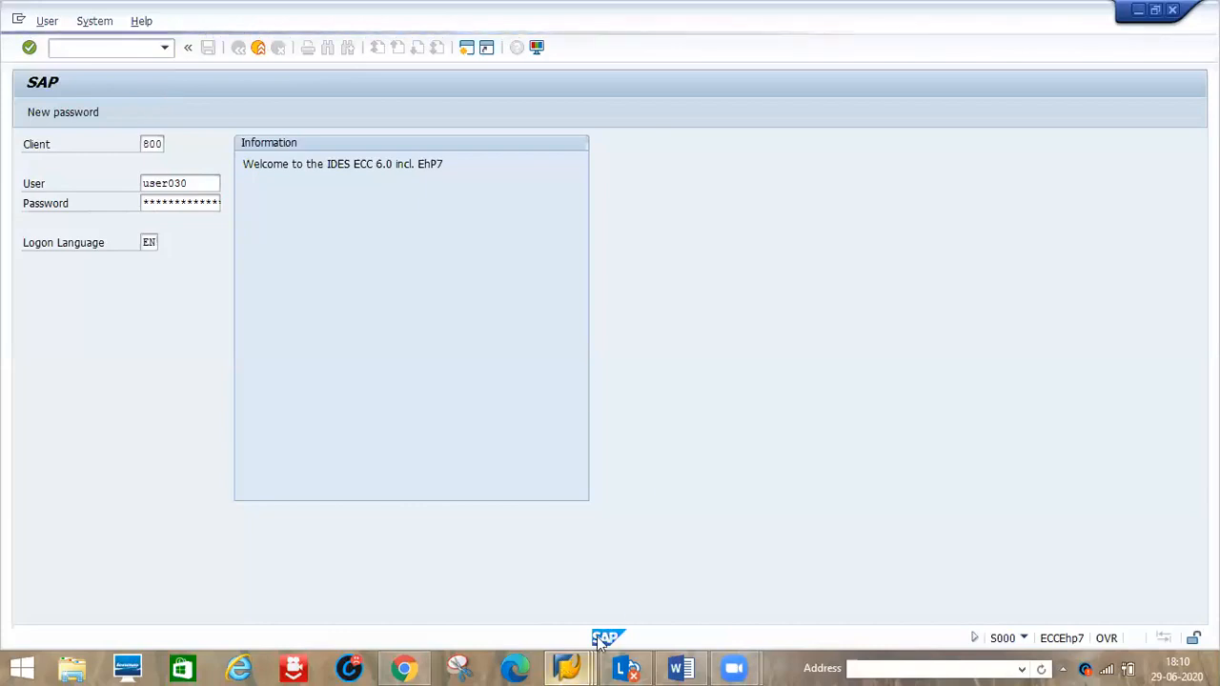
Step: Switch to the accounting document display, go back to the material document and try to close its list of accounting documents
mouse_move(572, 665)
mouse_move(693, 586)
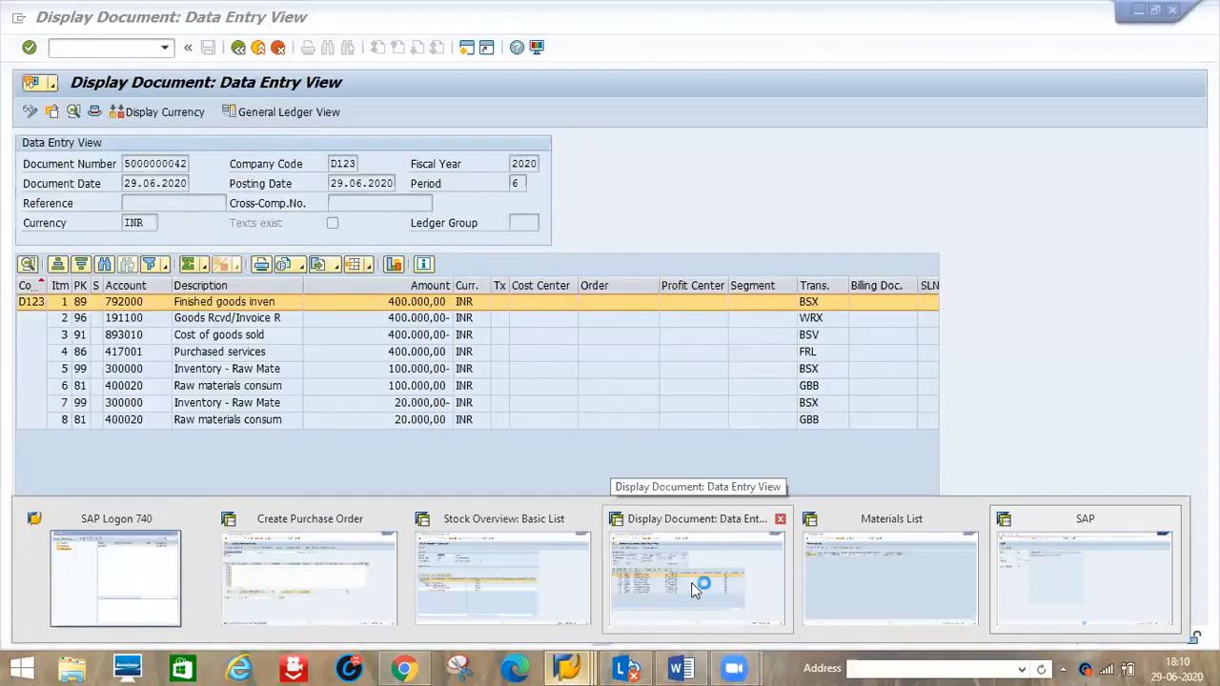
left_click(691, 582)
left_click(240, 50)
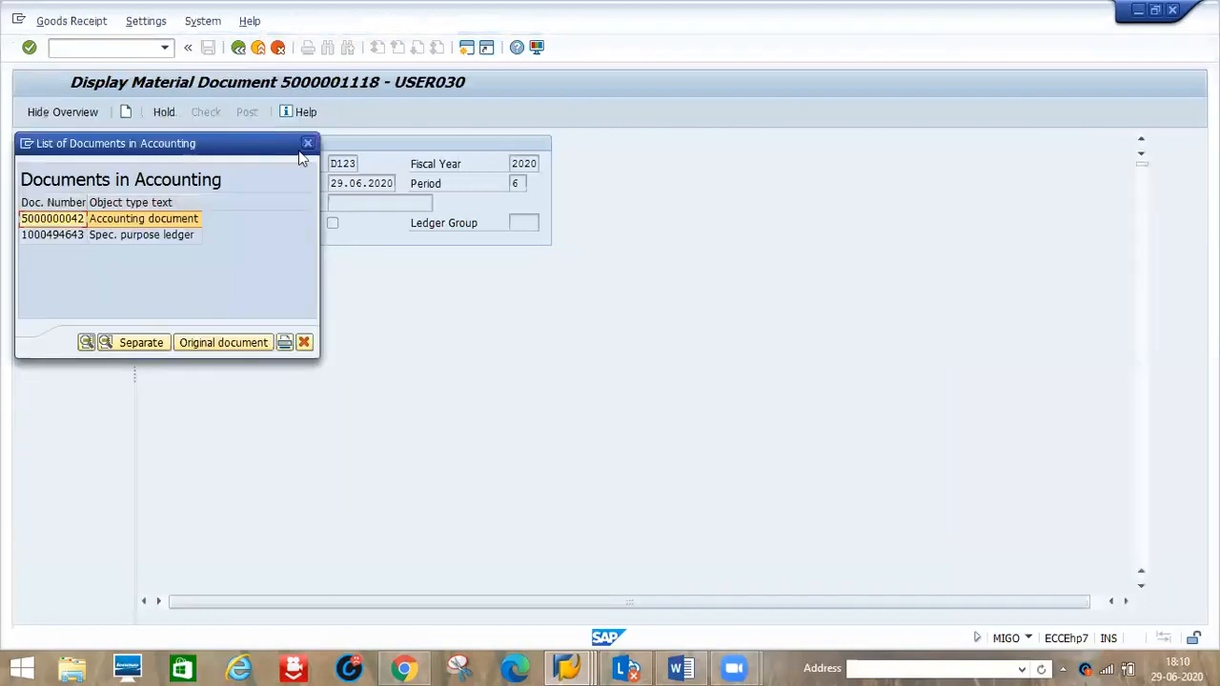
left_click(308, 145)
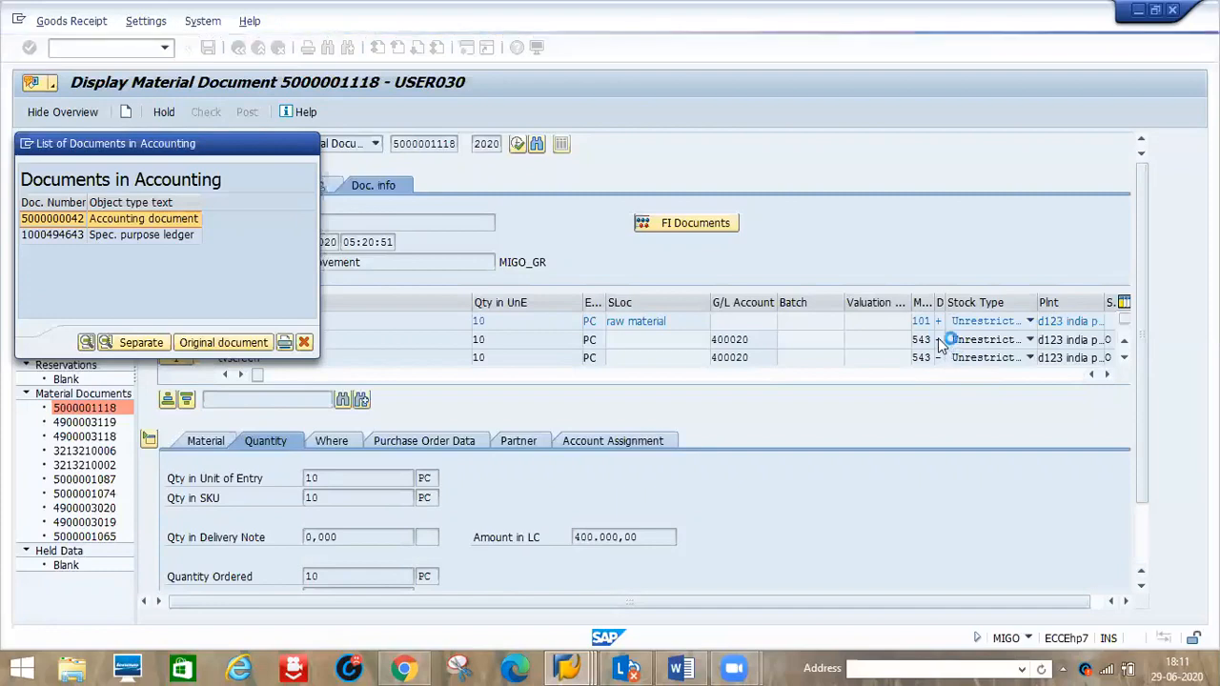
Step: Switch to the materials list session and start transaction MIRO with "/nmiro"
mouse_move(564, 668)
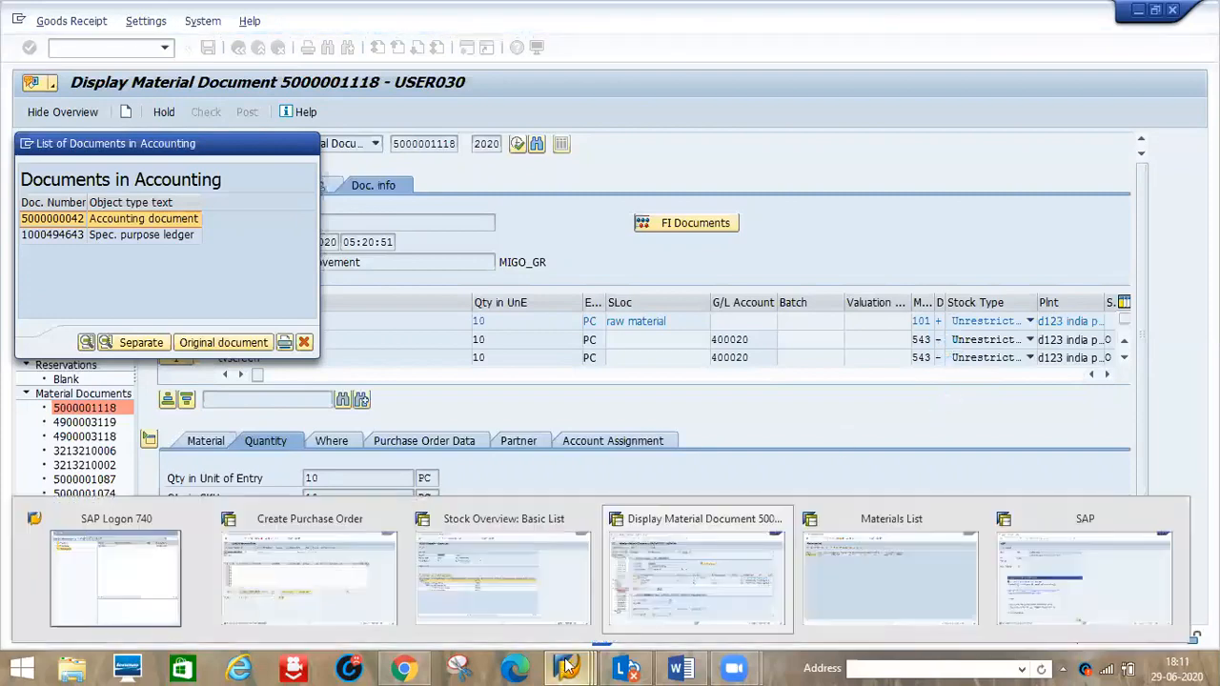
left_click(834, 595)
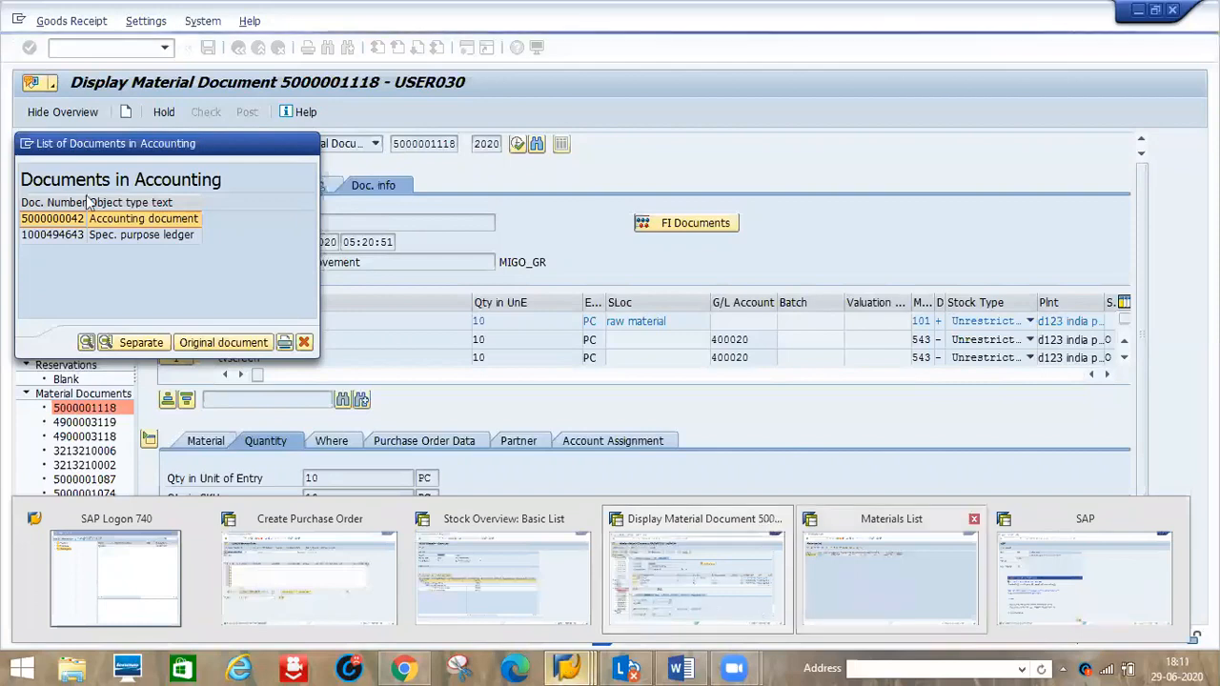
left_click(74, 46)
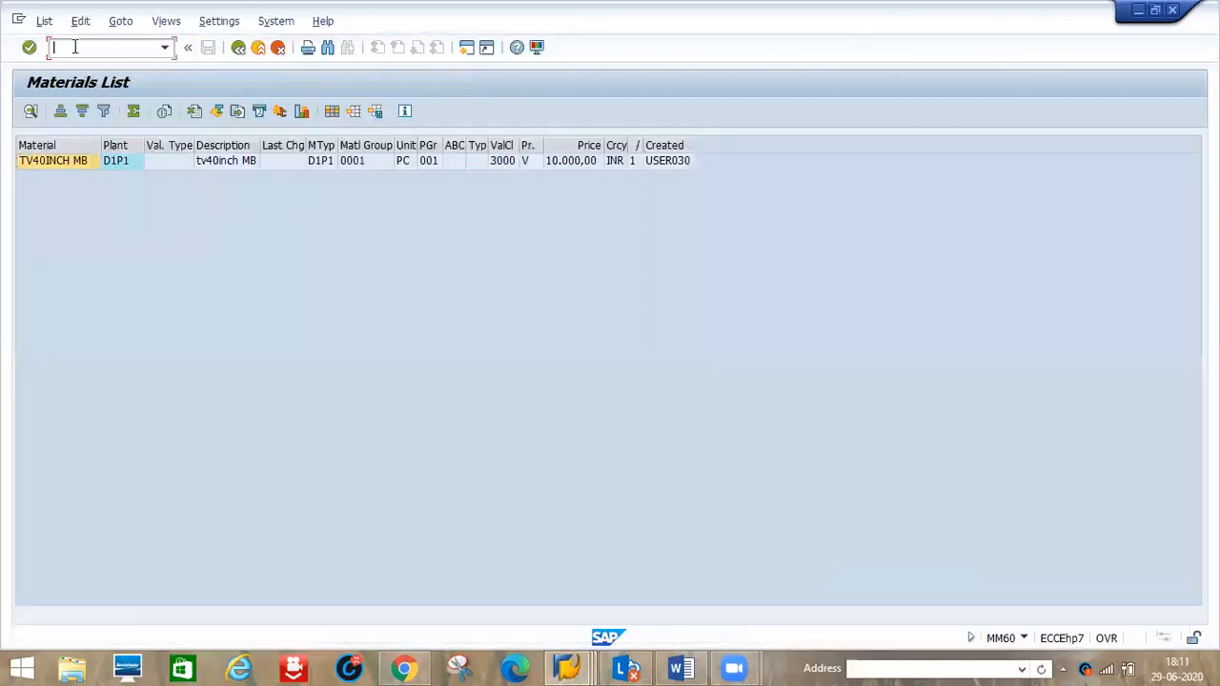
type("/nmiro")
key("Return")
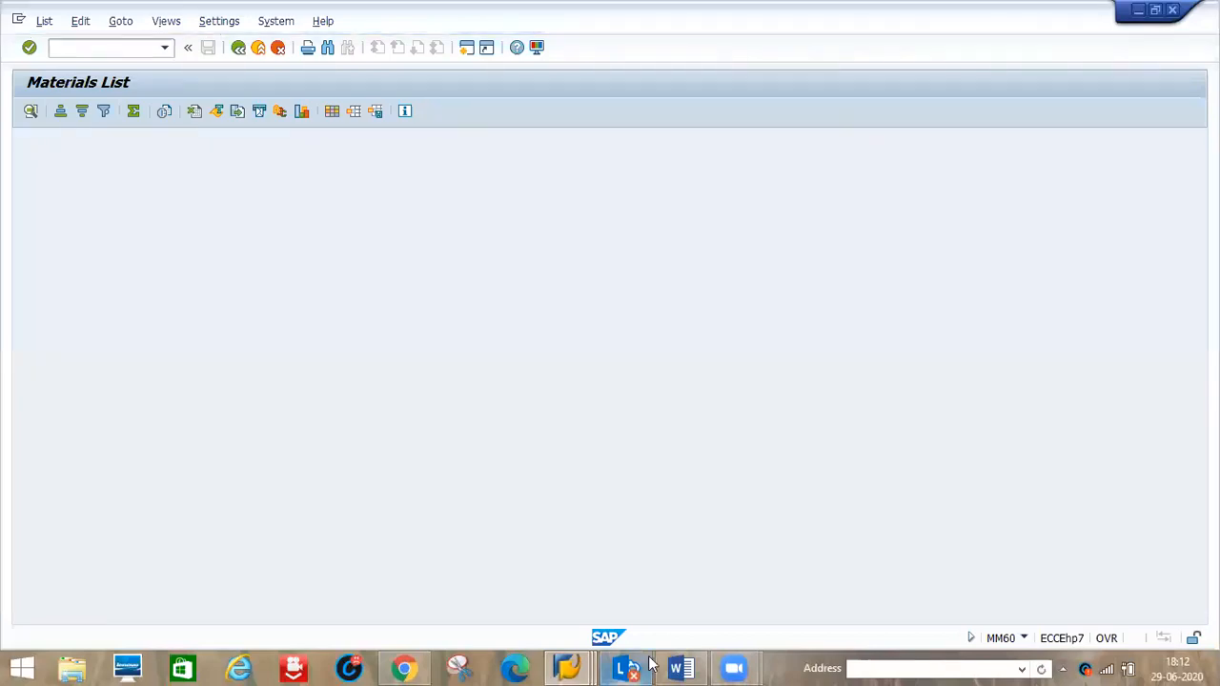
Step: Try to dismiss the multiple logon licence notice in the new logon window
mouse_move(561, 667)
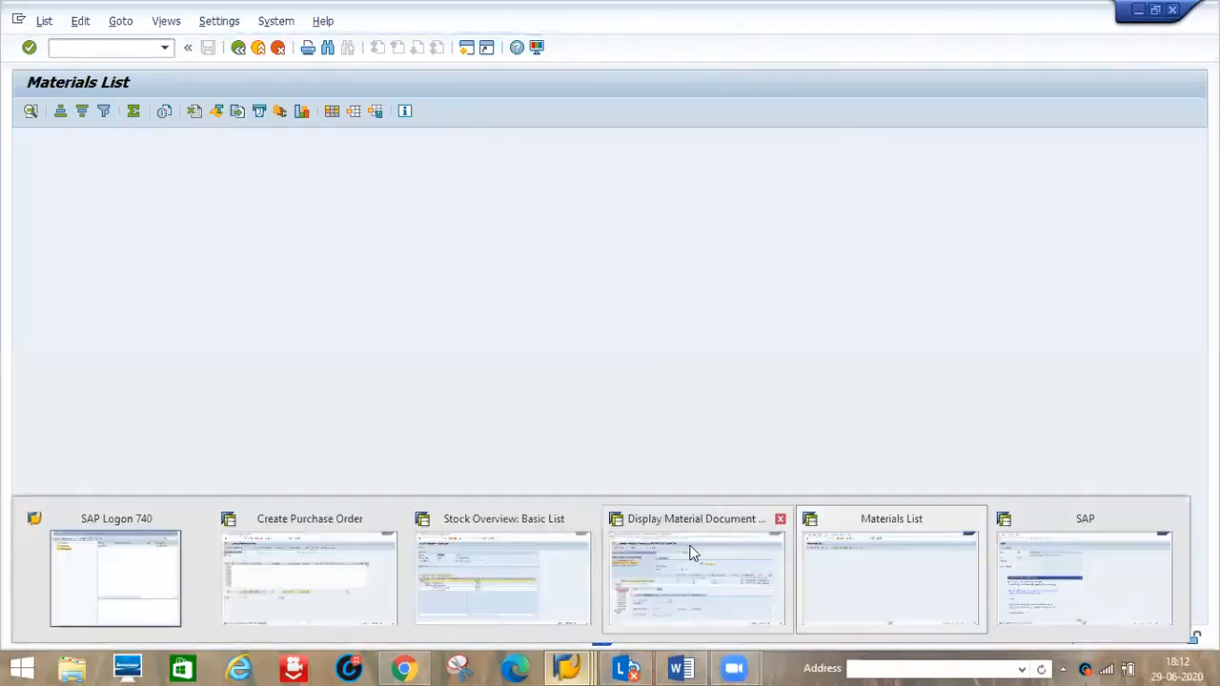
mouse_move(689, 550)
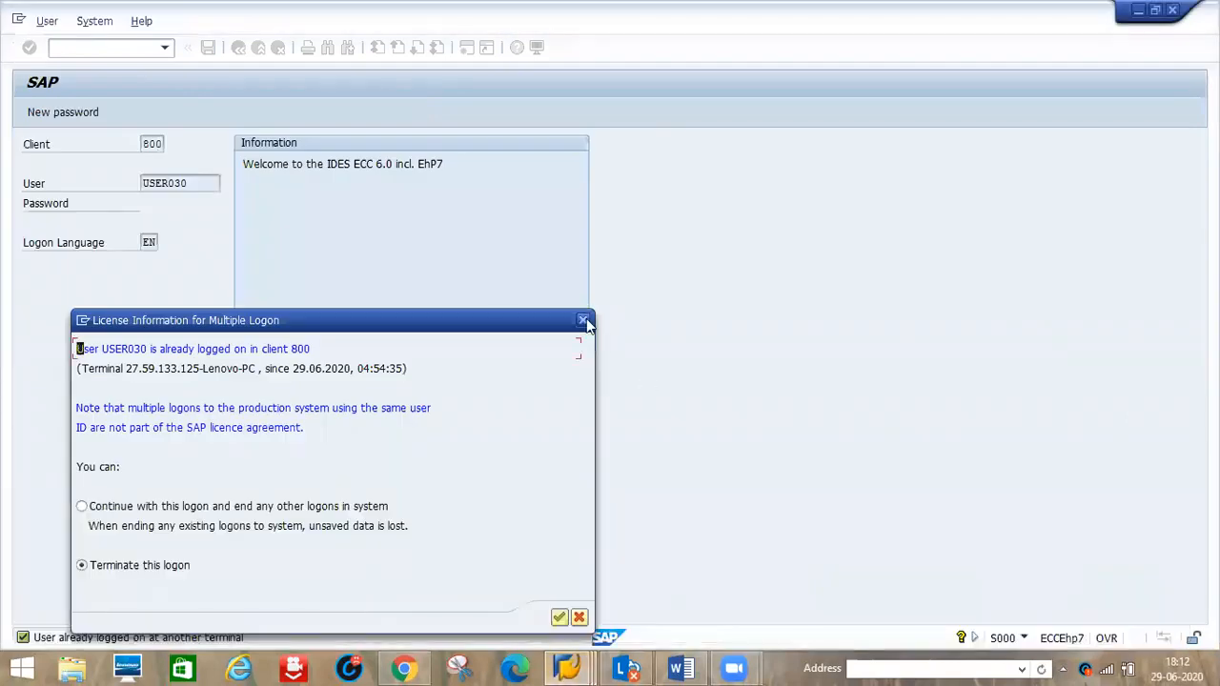
left_click(583, 320)
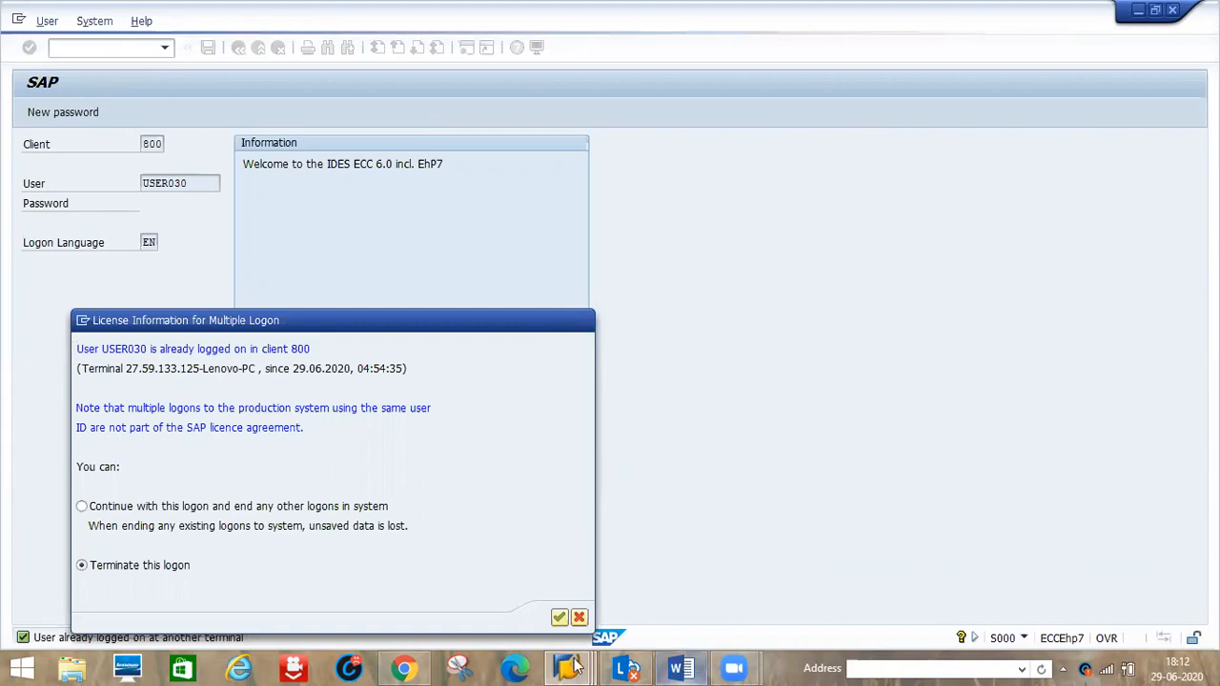
Step: Return to the materials list session and check the computer's Wi-Fi connection
mouse_move(567, 667)
left_click(894, 570)
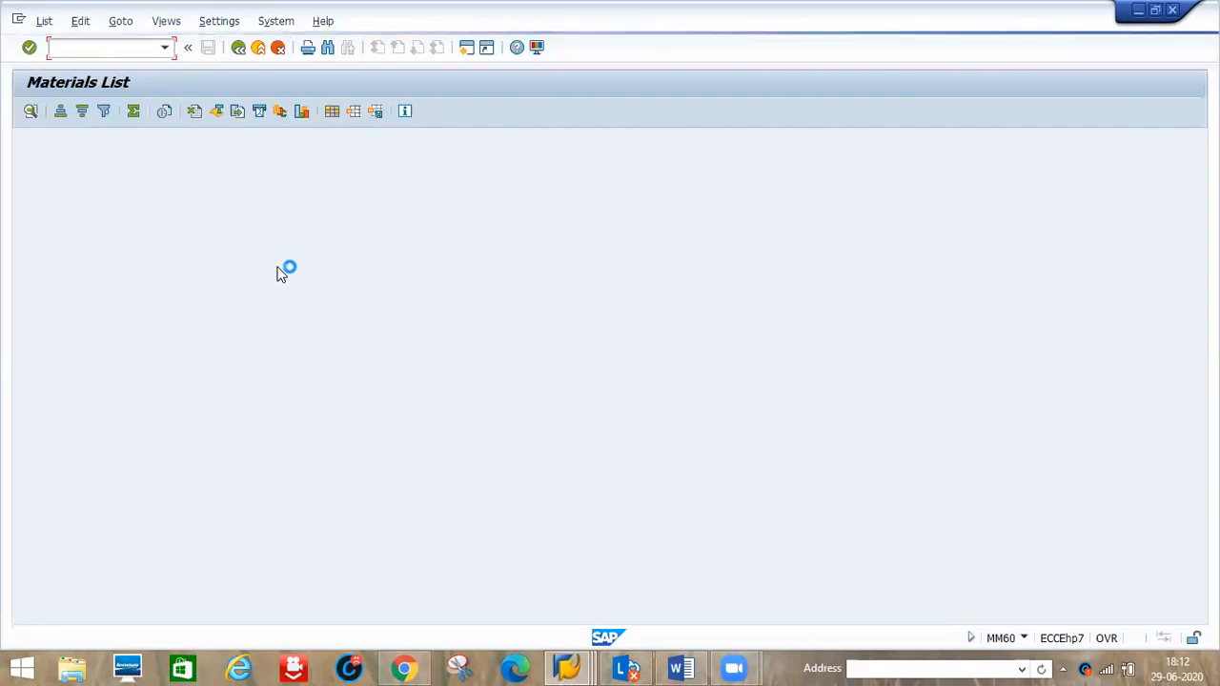
left_click(1109, 667)
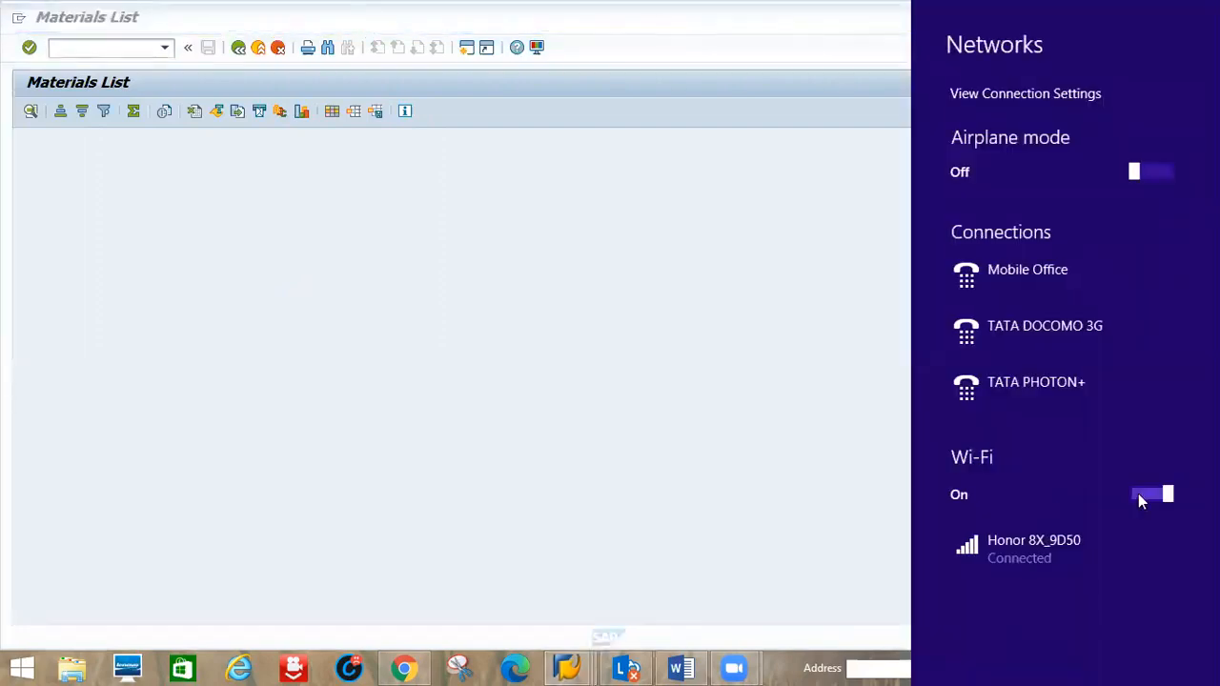
left_click(658, 465)
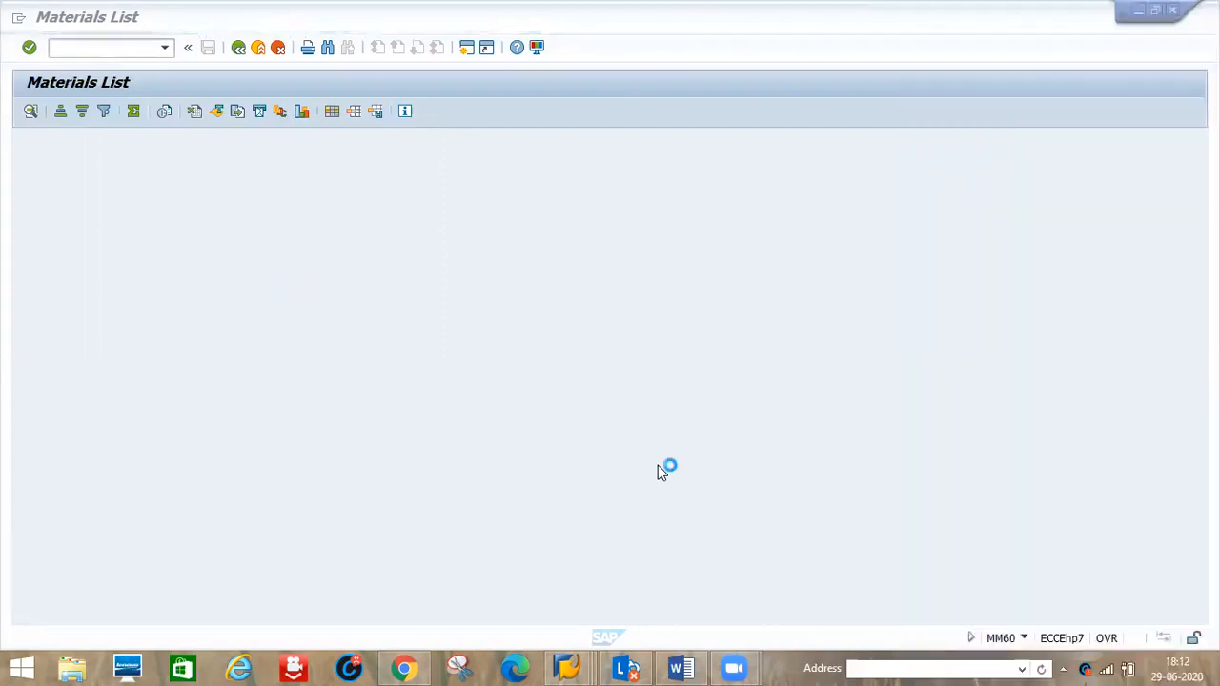
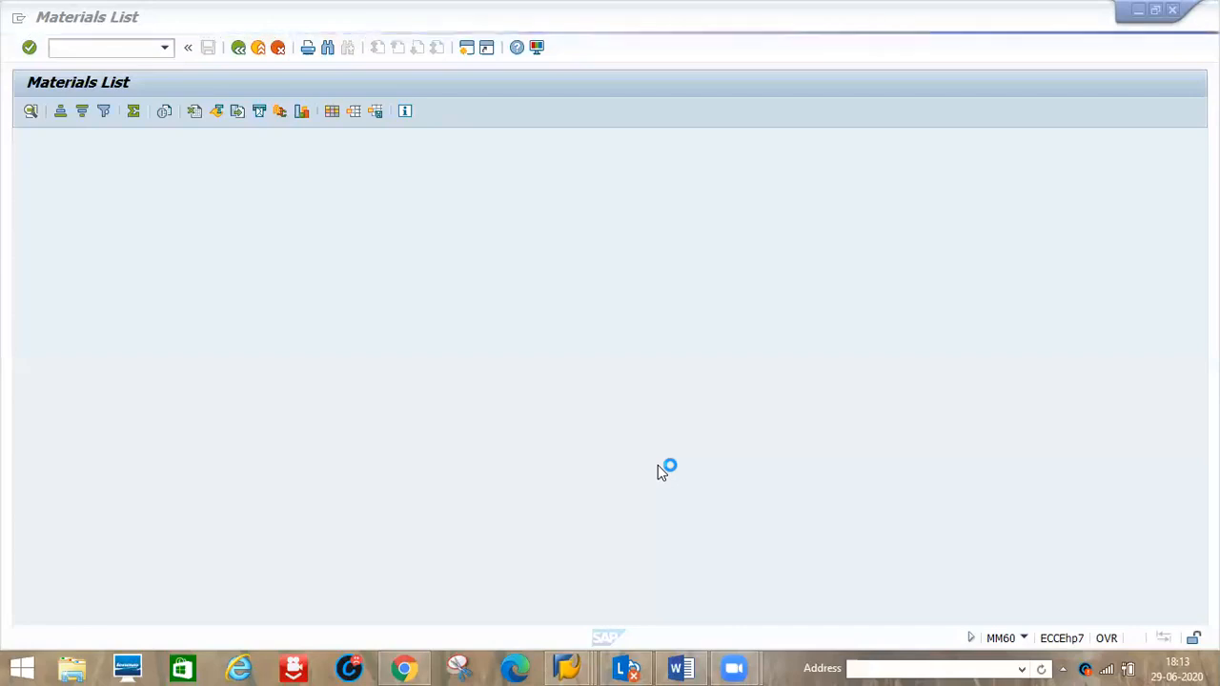
Step: Switch to the Sub Contract PO document in Word
left_click(683, 668)
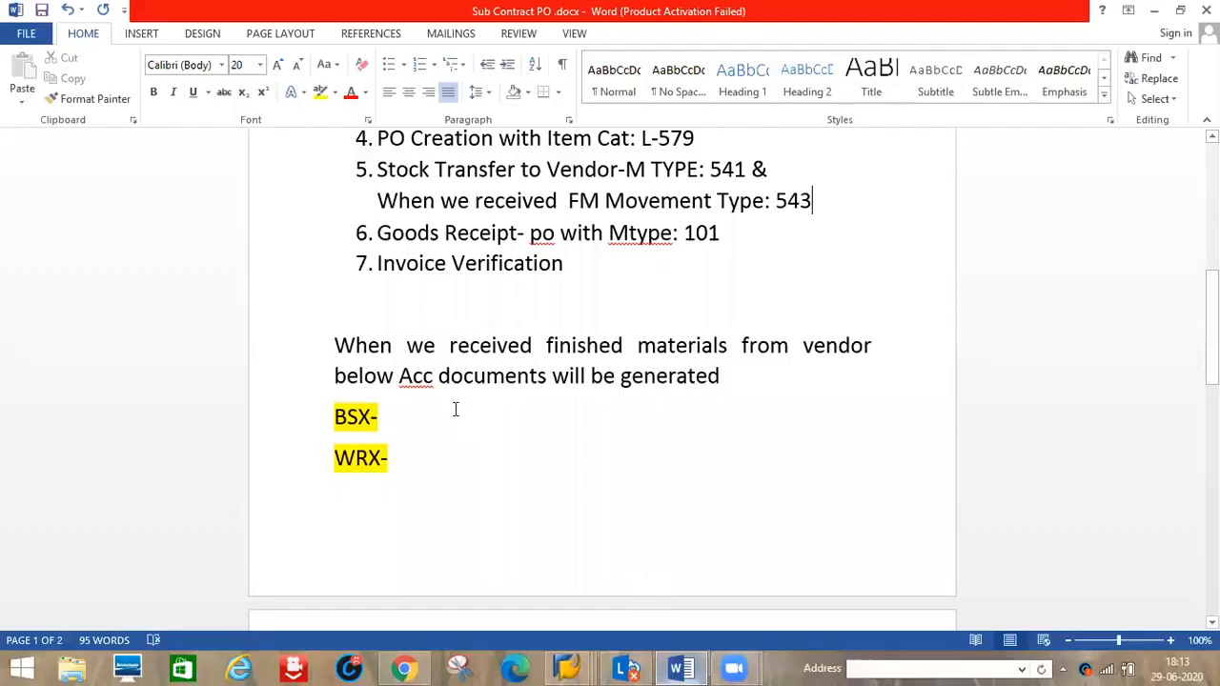
left_click(758, 233)
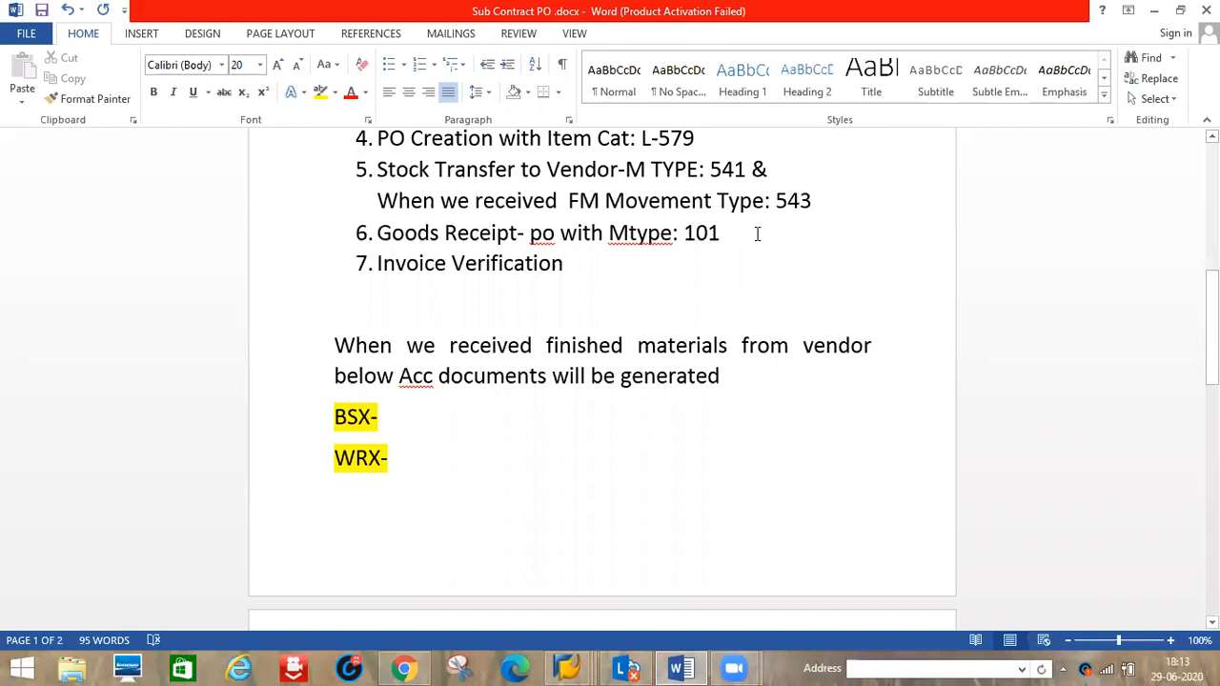
type("toc")
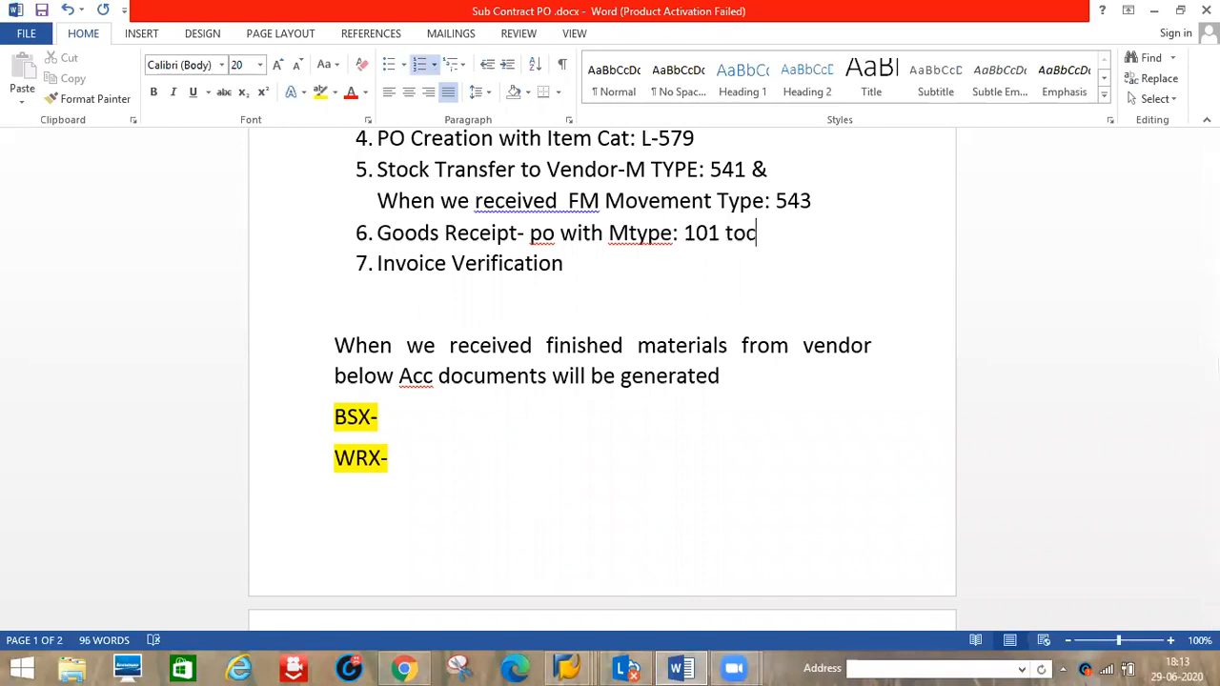
key("BackSpace")
key("BackSpace")
key("BackSpace")
Step: Insert "T Code: MIGO" directly after "Goods Receipt" in item 6 of the process flow
key("Left")
key("Left")
key("Left")
key("Left")
key("Left")
key("Left")
key("Left")
key("Left")
key("Left")
key("Left")
key("Left")
key("Left")
key("Left")
key("Left")
key("Left")
key("Left")
key("Left")
key("Left")
key("Left")
key("Left")
key("Left")
key("Left")
key("Left")
key("Left")
key("Right")
key("Right")
type("T")
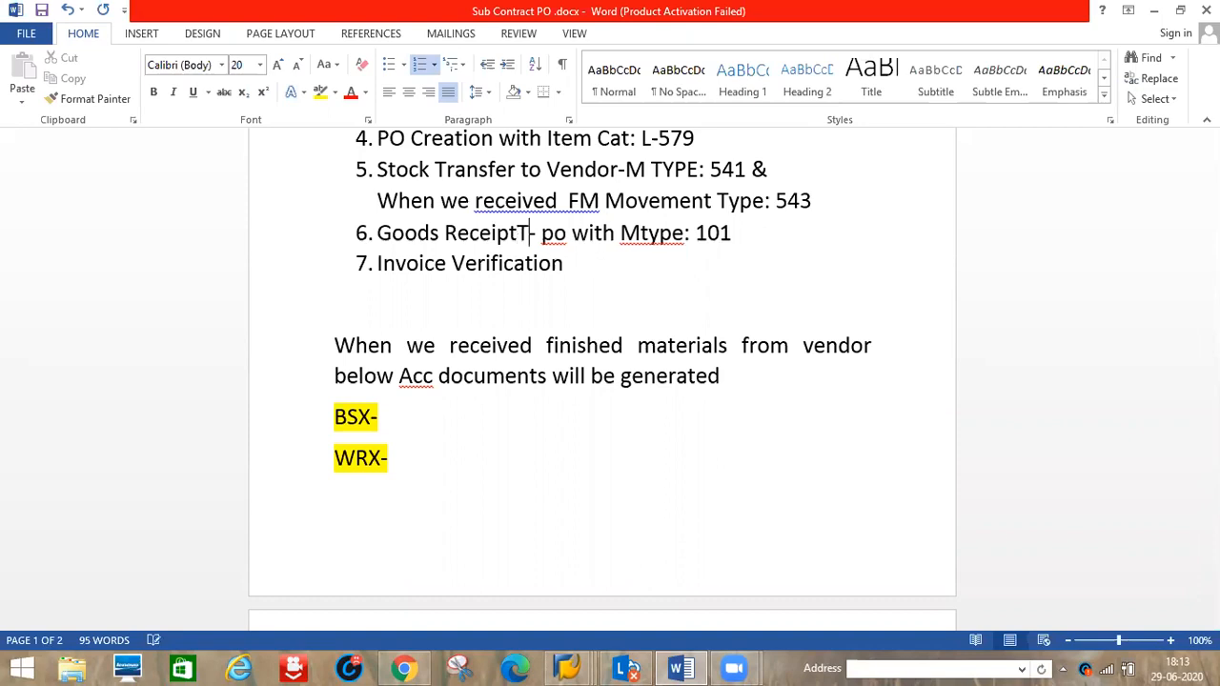
key("Left")
key("Right")
type("C")
type("e: MI")
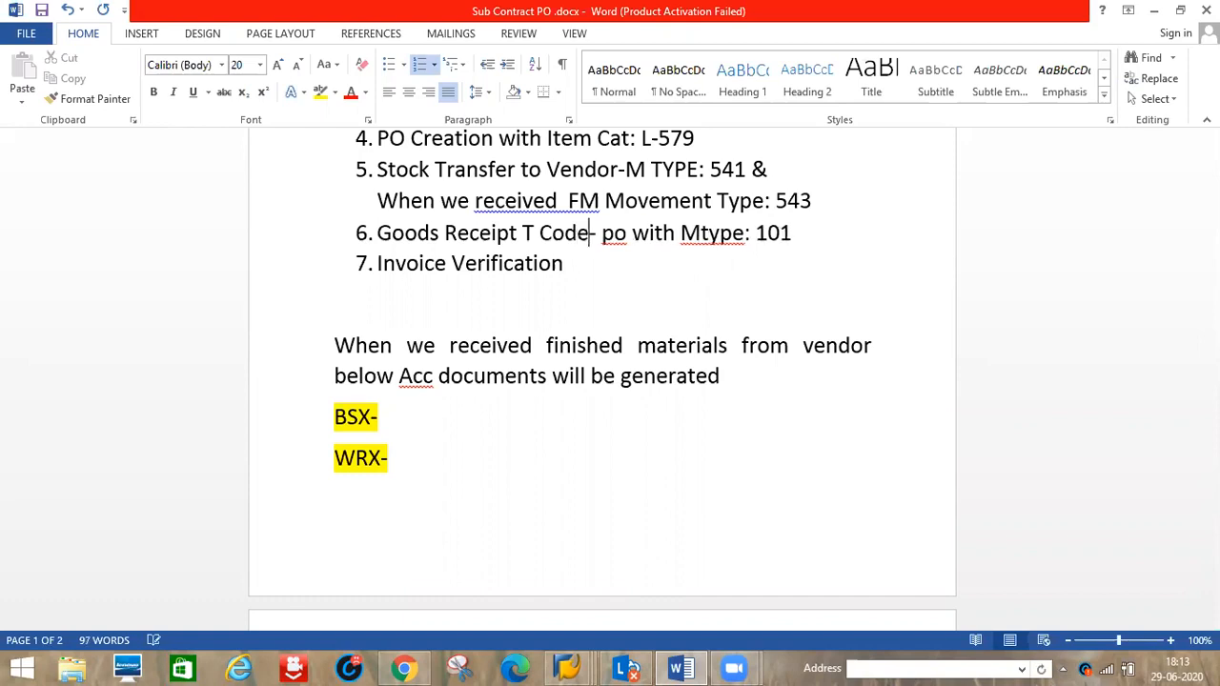
type("GO")
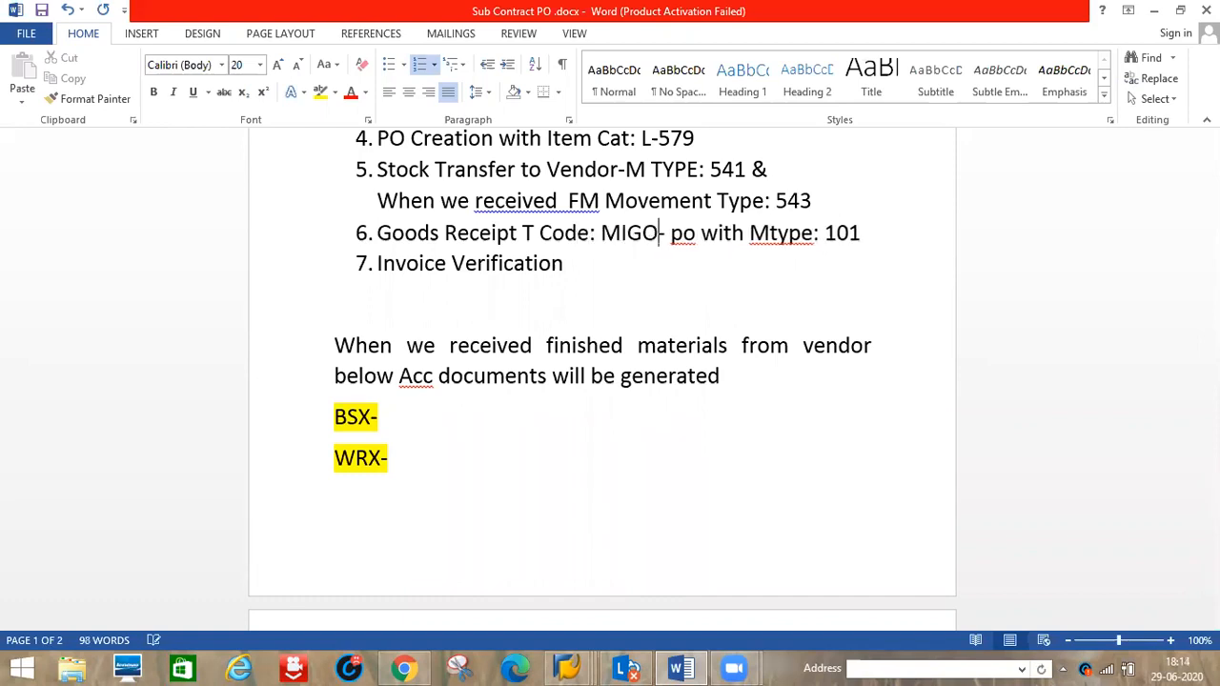
Step: Highlight "T Code: MIGO" in yellow in the Goods Receipt item
left_click(524, 231)
left_click(667, 231, "shift")
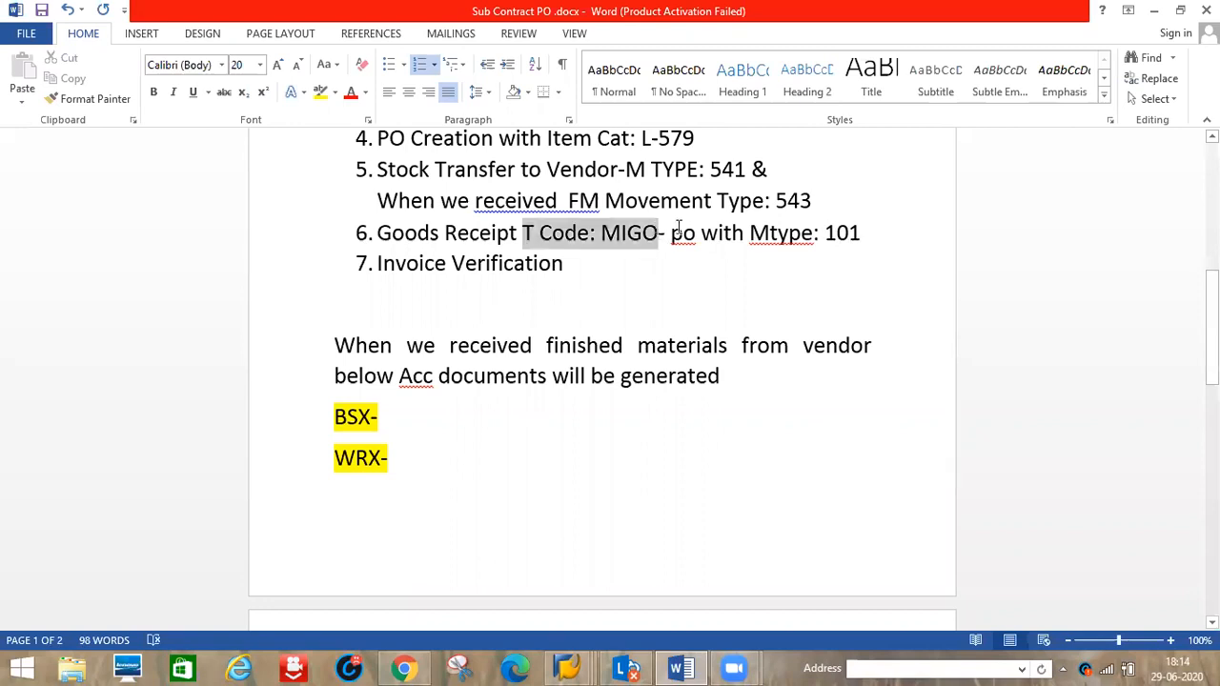
left_click(724, 197)
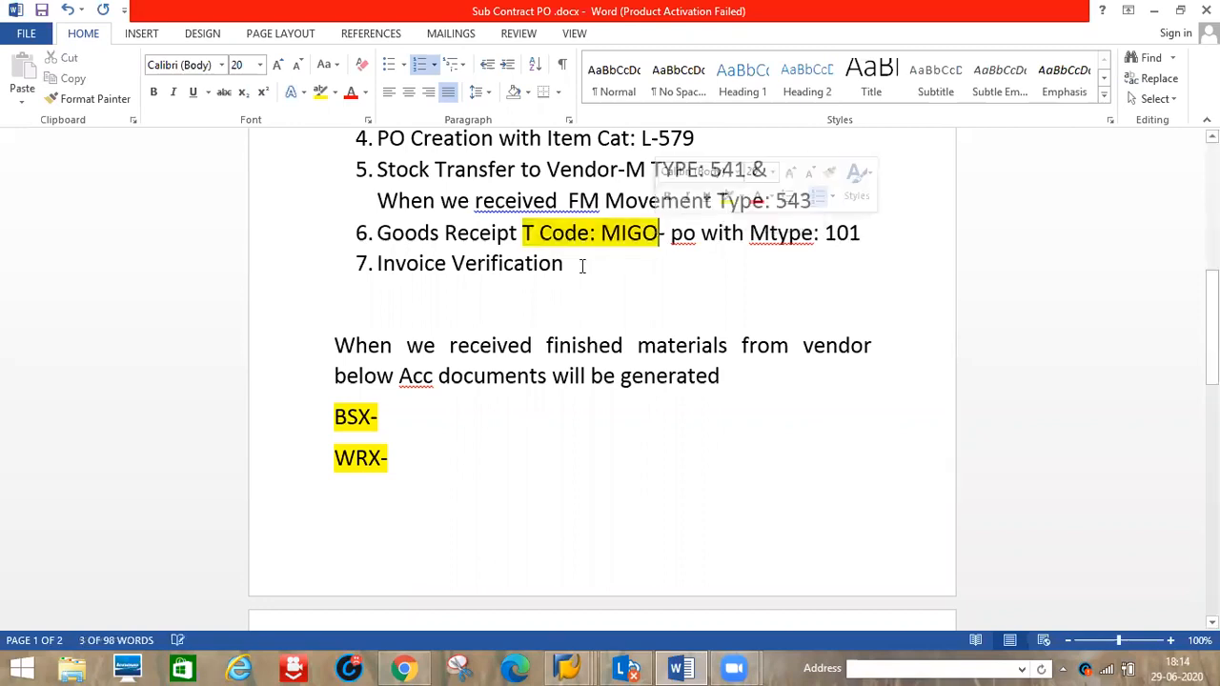
left_click(582, 266)
type("-")
key("BackSpace")
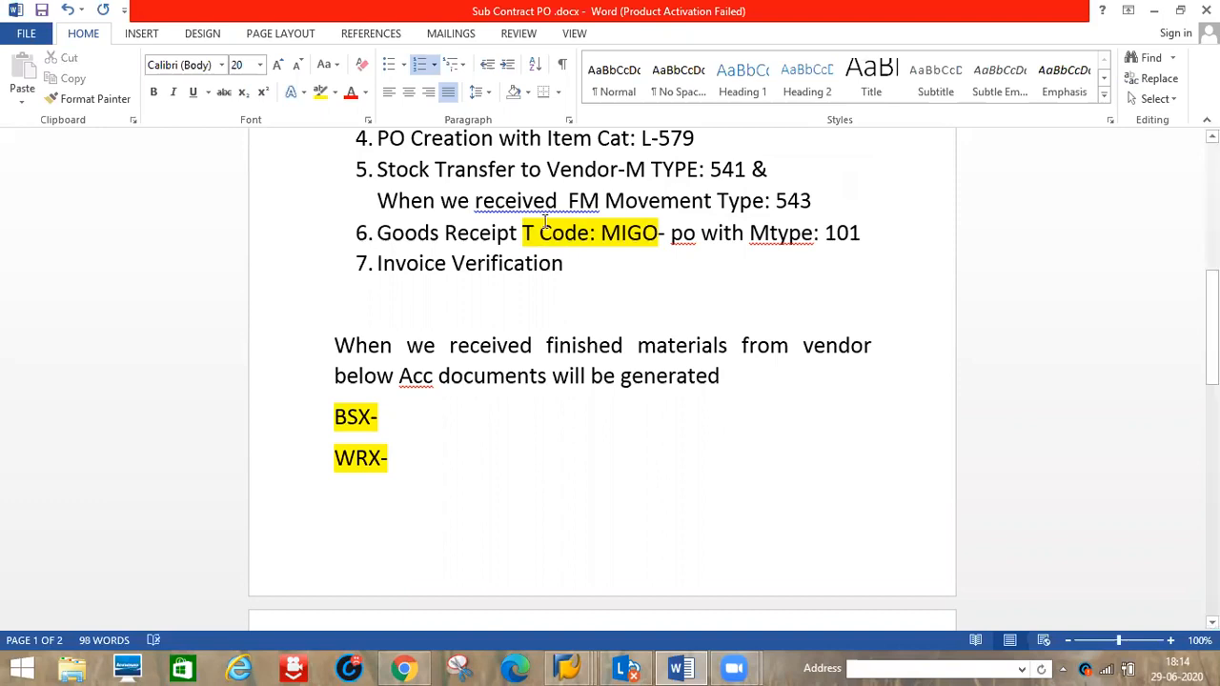
Step: Copy the highlighted transaction code text to the end of the Invoice Verification item and change it to "T Code: MIRO"
left_click_drag(526, 233, 639, 233)
key("ctrl+c")
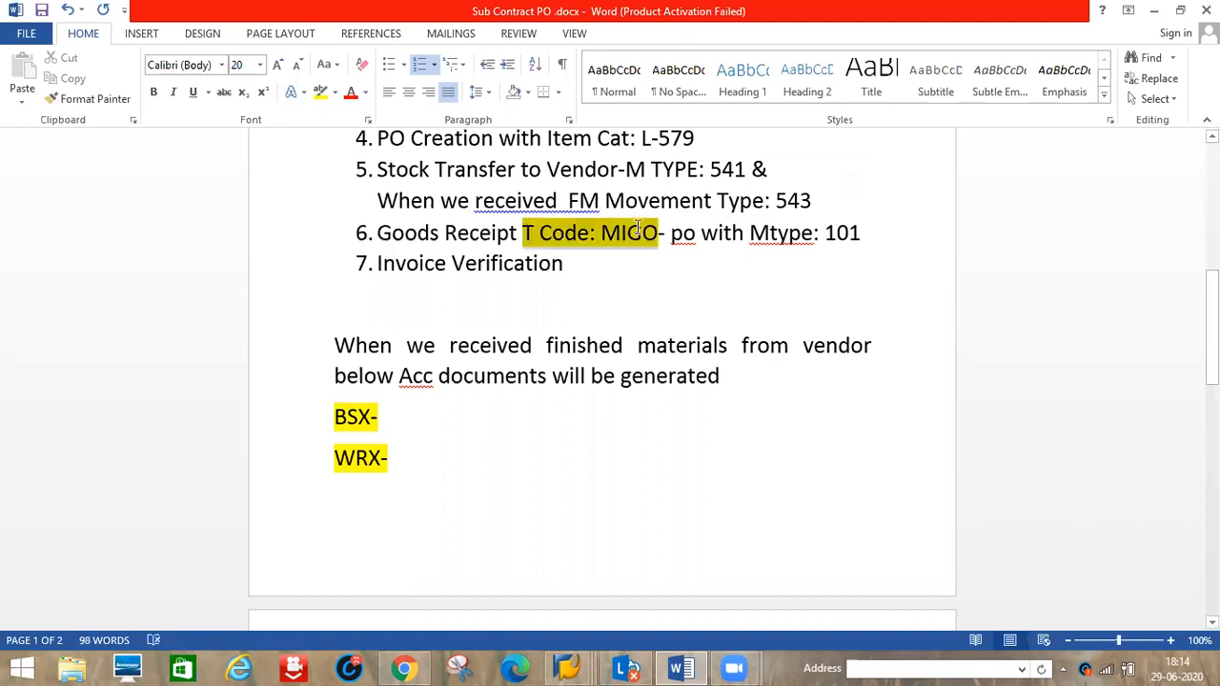
left_click(585, 259)
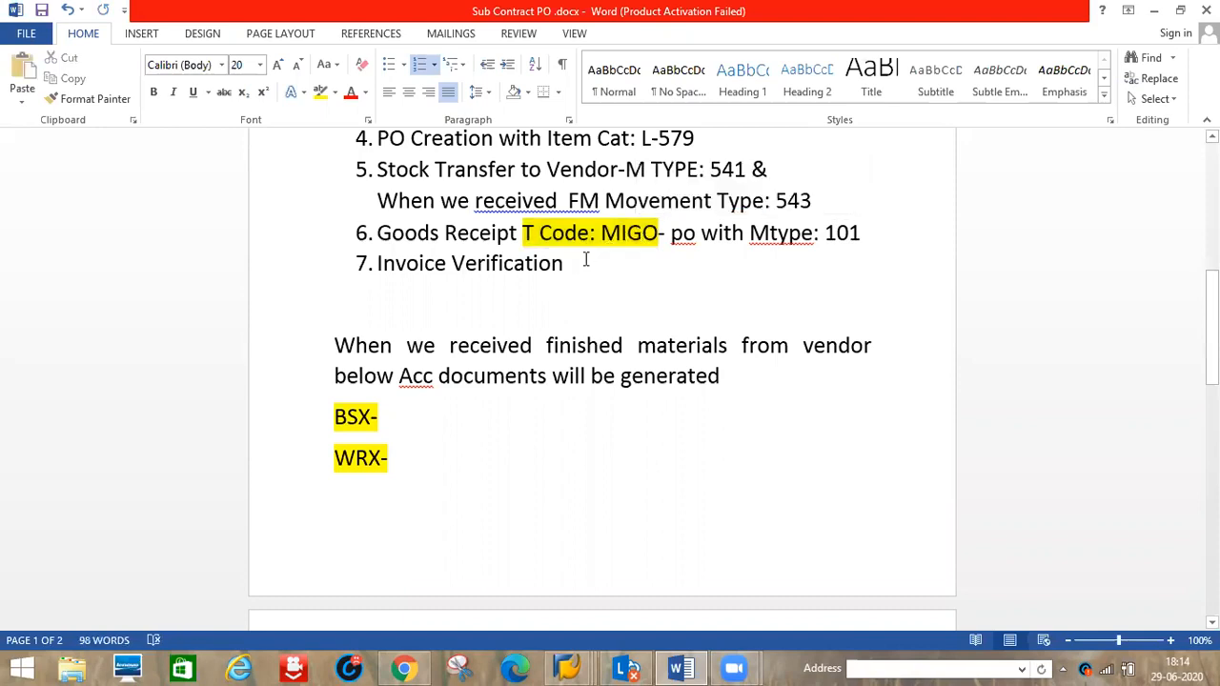
key("ctrl+v")
key("BackSpace")
key("BackSpace")
type("RO")
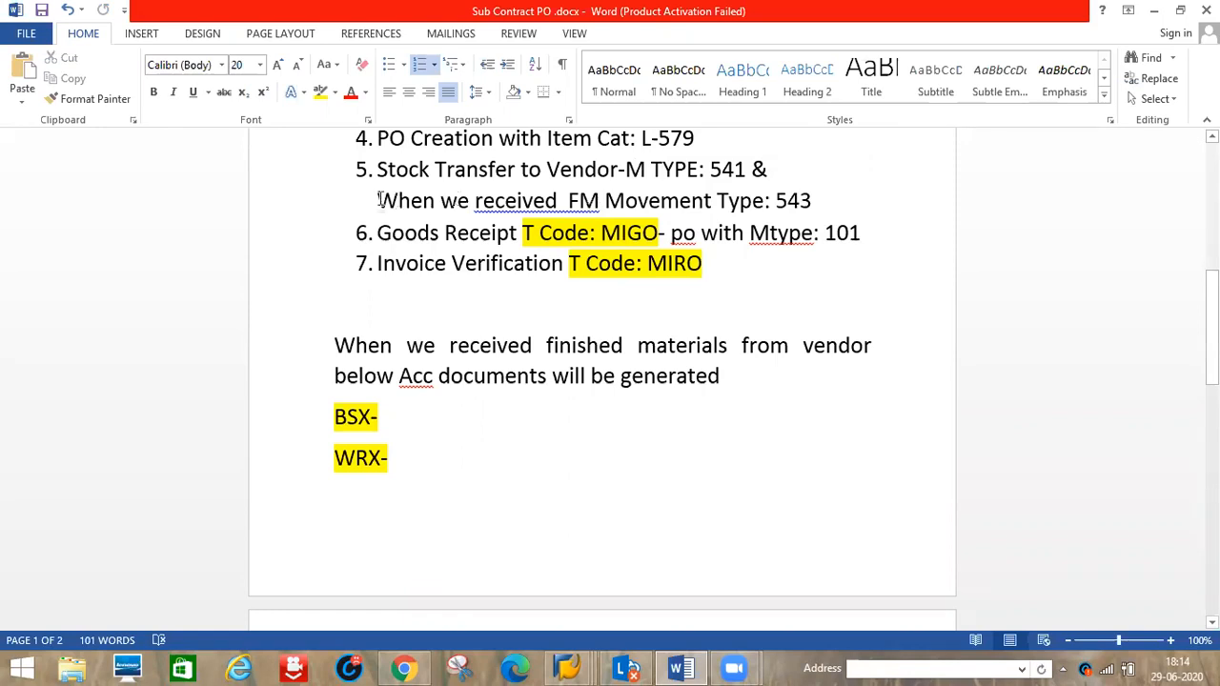
Step: Copy the "When we received FM Movement Type: 543" line beneath the Goods Receipt item as an unnumbered line
left_click_drag(379, 198, 816, 195)
key("ctrl+c")
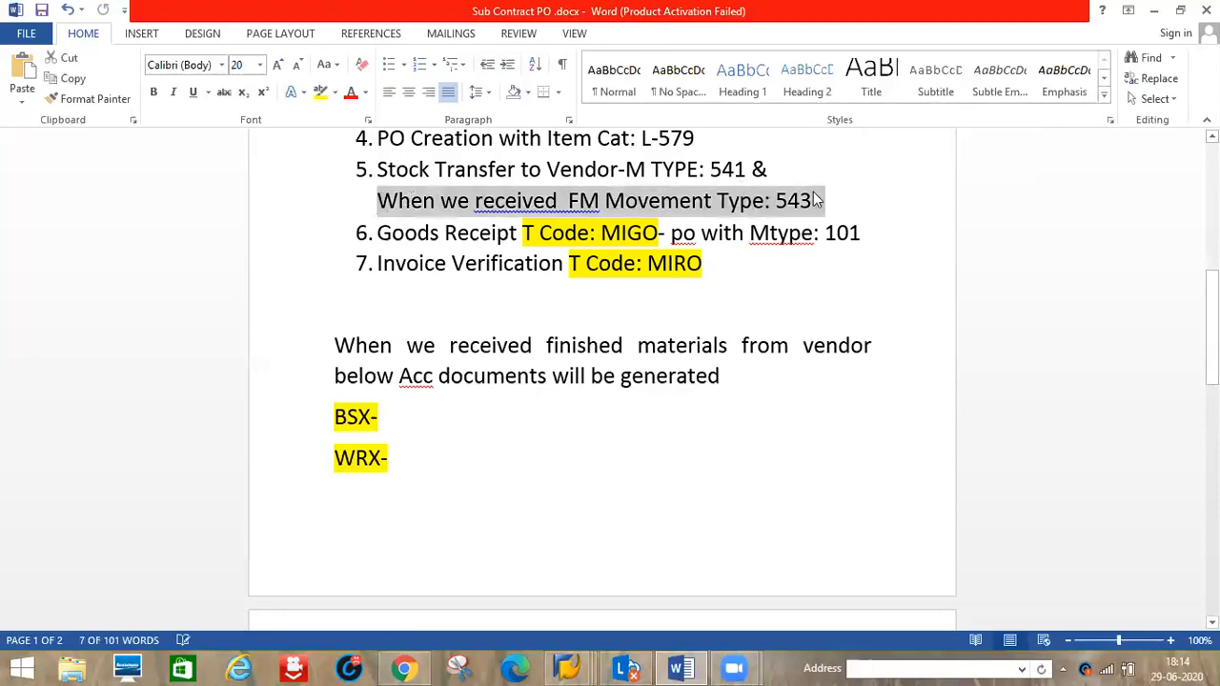
left_click(872, 233)
key("Return")
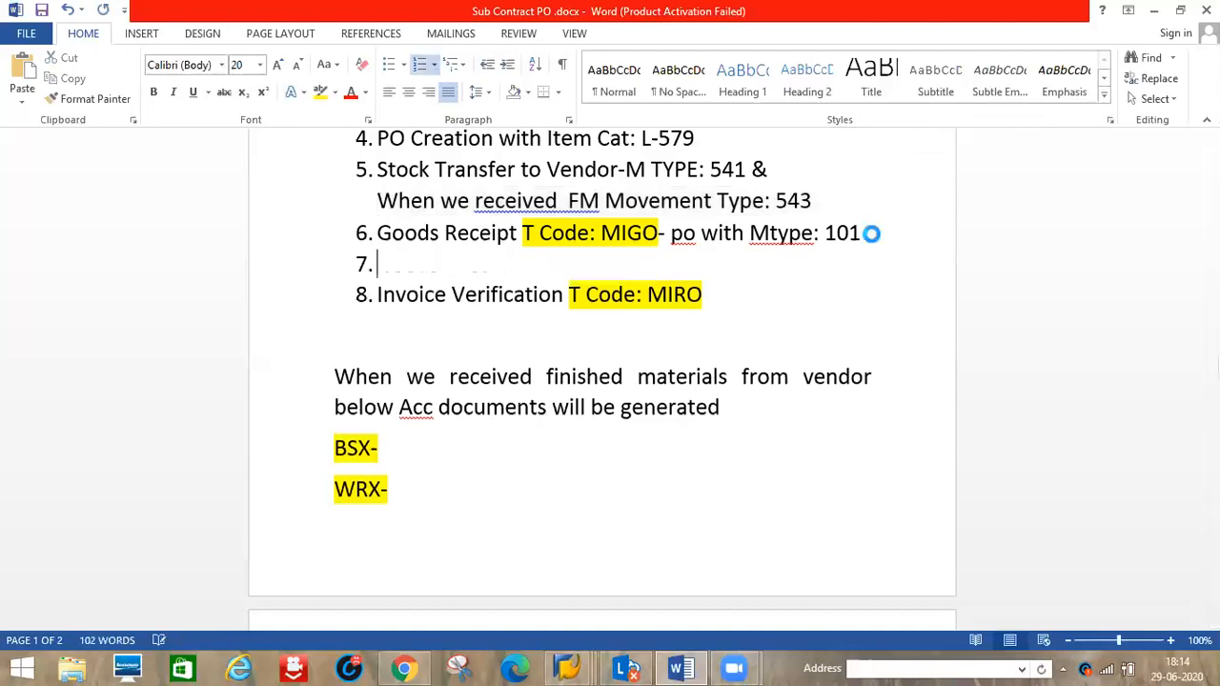
key("ctrl+v")
key("BackSpace")
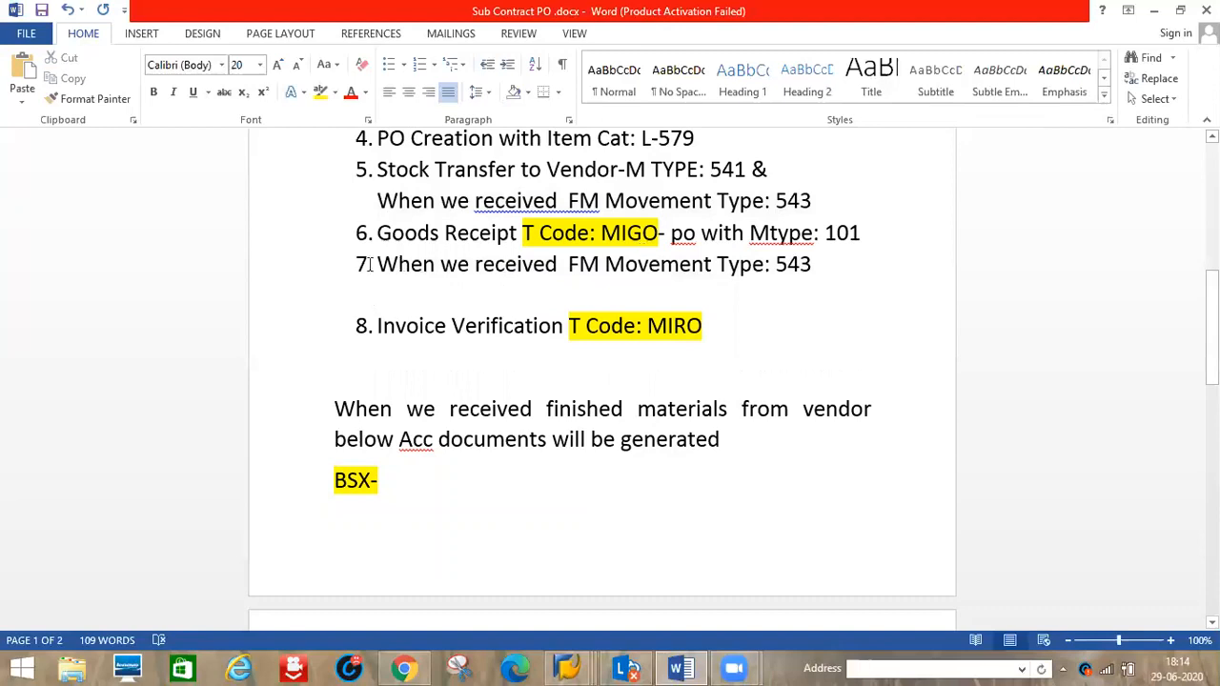
left_click(378, 264)
key("BackSpace")
key("BackSpace")
key("BackSpace")
key("BackSpace")
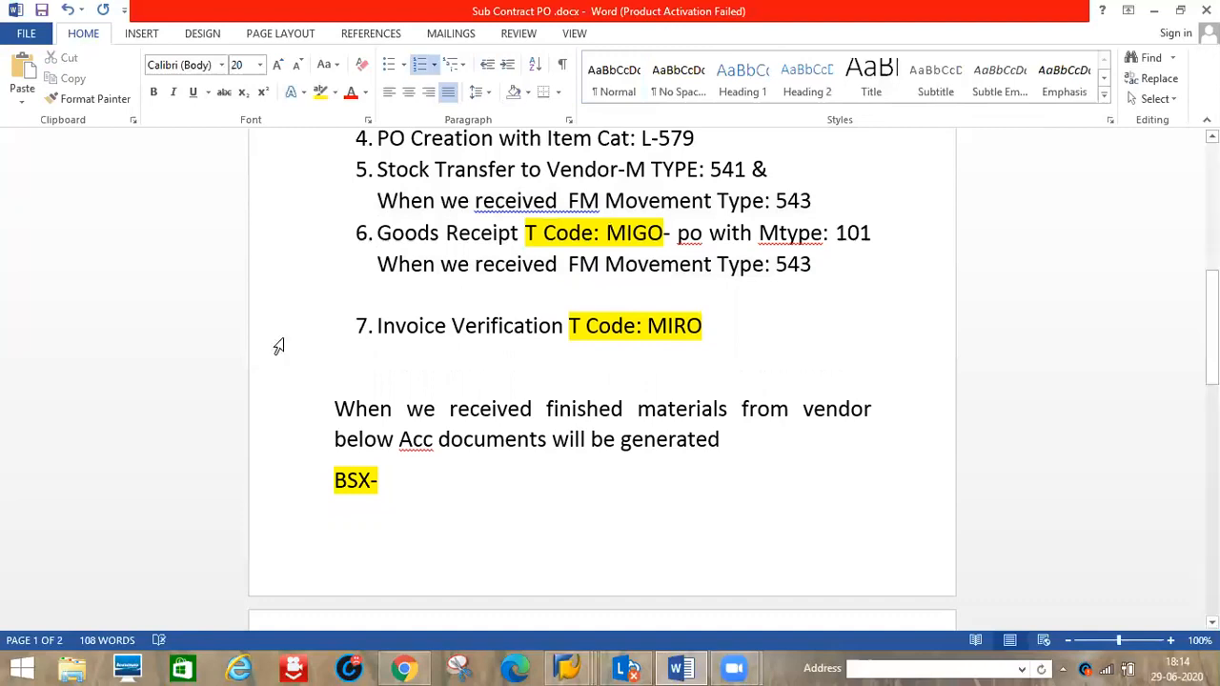
Step: Delete the "When we received FM Movement Type: 543" line and the trailing "&" from the Stock Transfer to Vendor item
left_click_drag(378, 201, 838, 196)
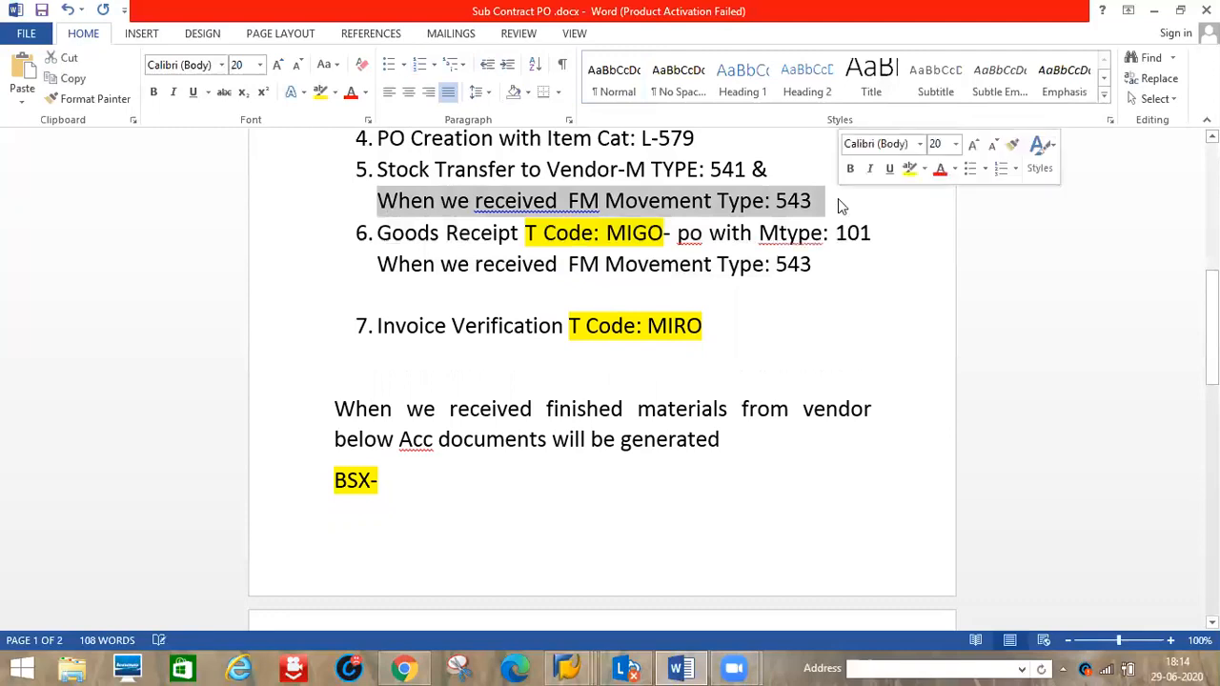
key("Delete")
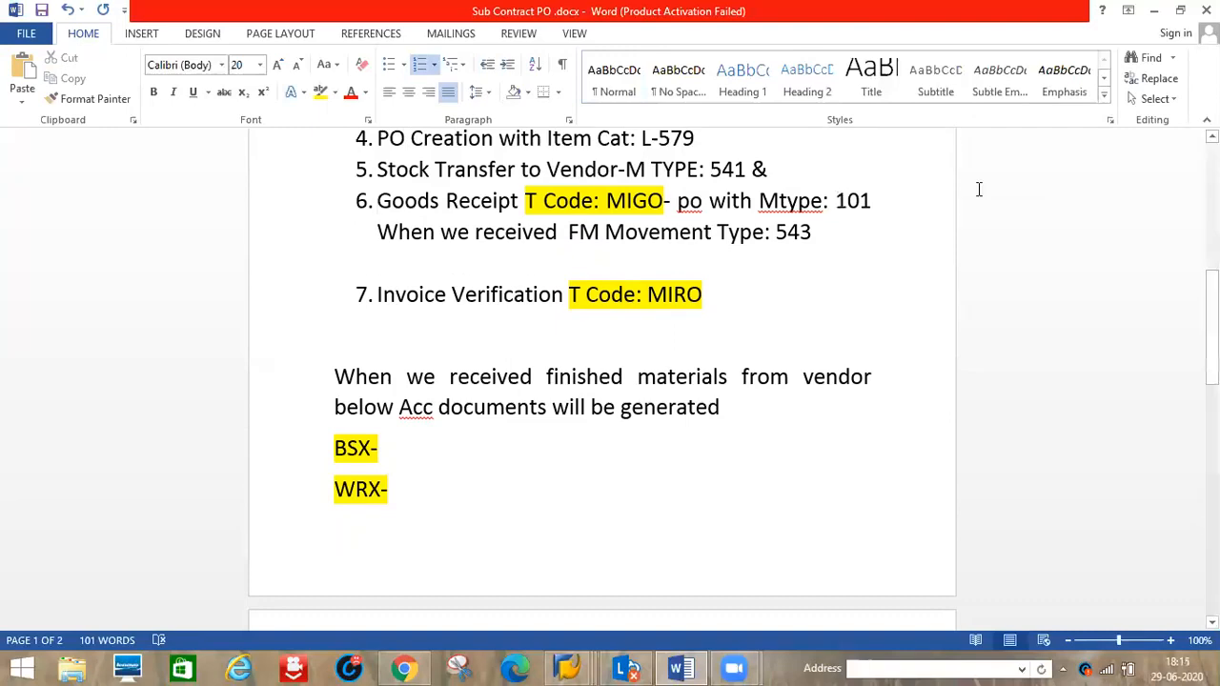
left_click(802, 173)
key("BackSpace")
key("BackSpace")
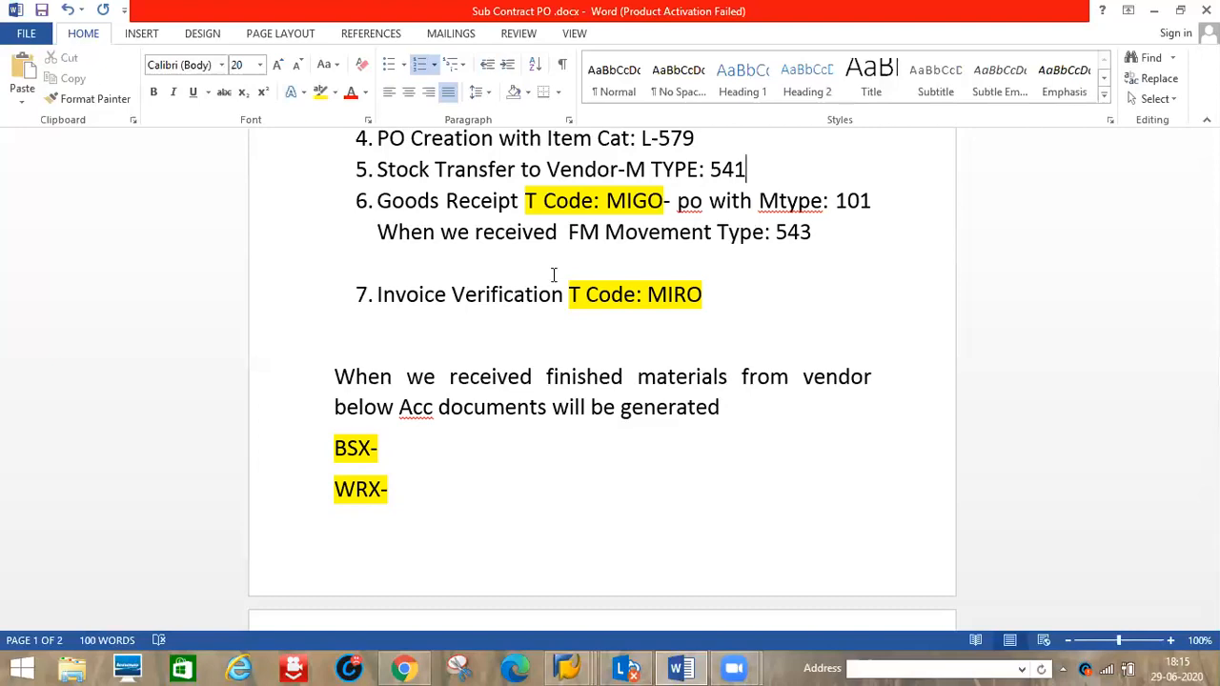
left_click(347, 287)
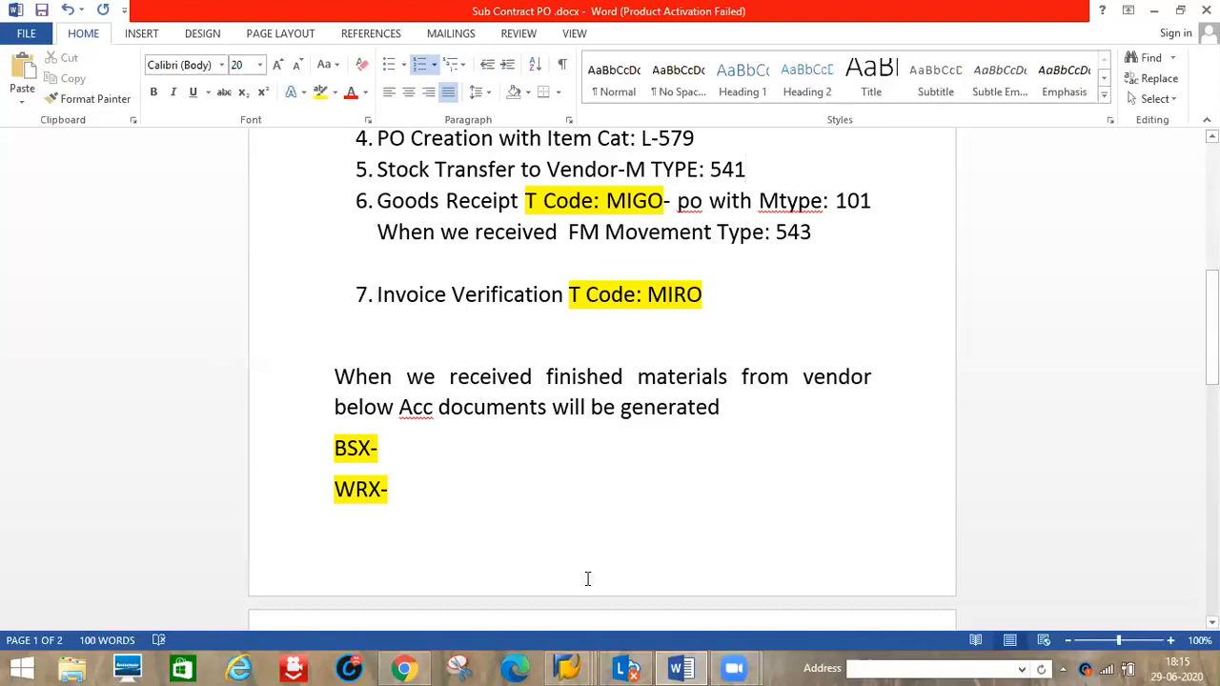
Step: Switch to the SAP sessions and start invoice verification with transaction /NMIRO
mouse_move(567, 668)
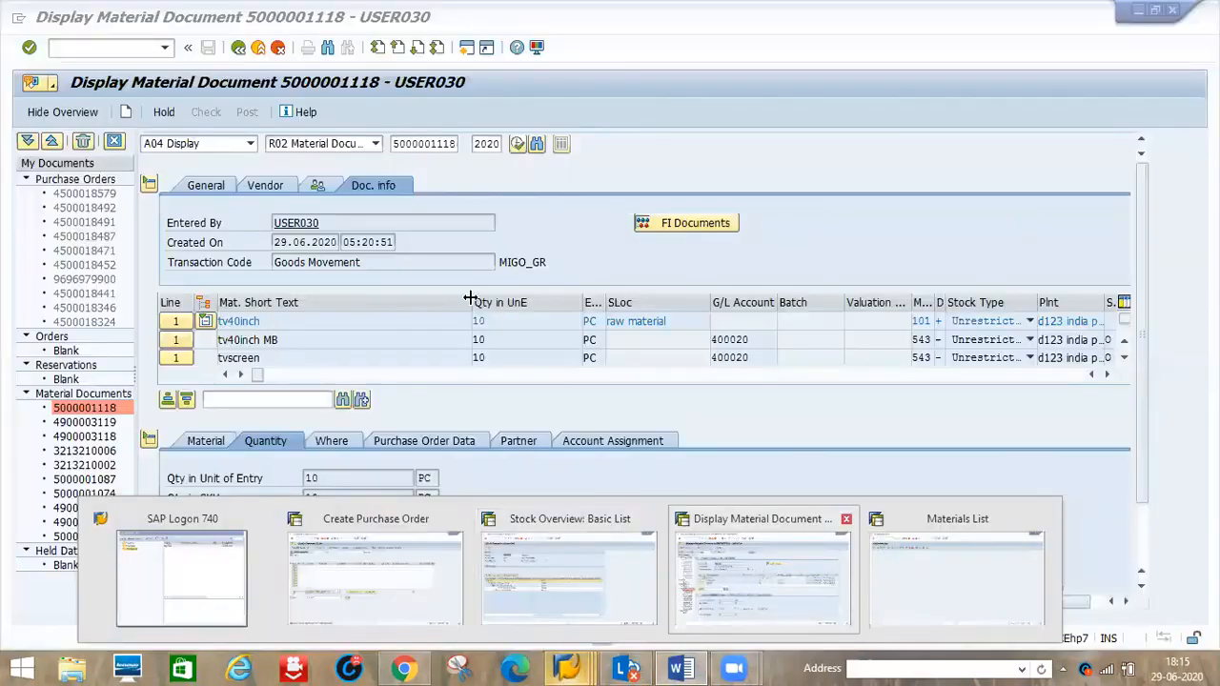
left_click(763, 575)
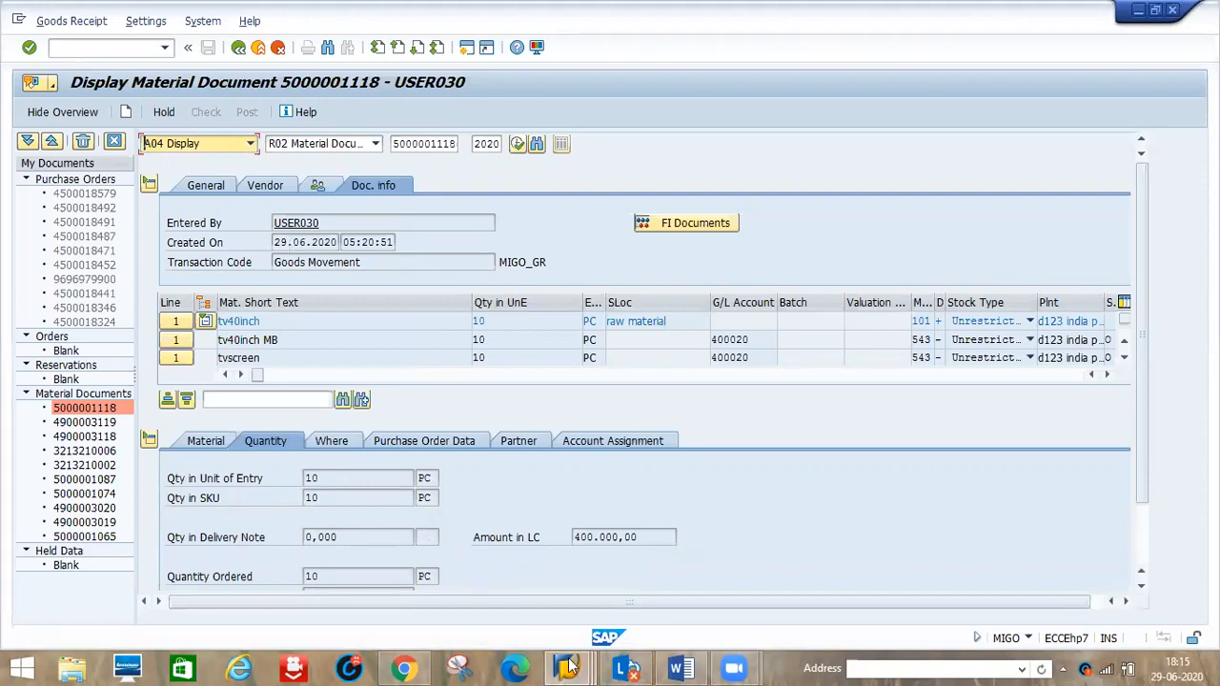
mouse_move(568, 667)
mouse_move(908, 604)
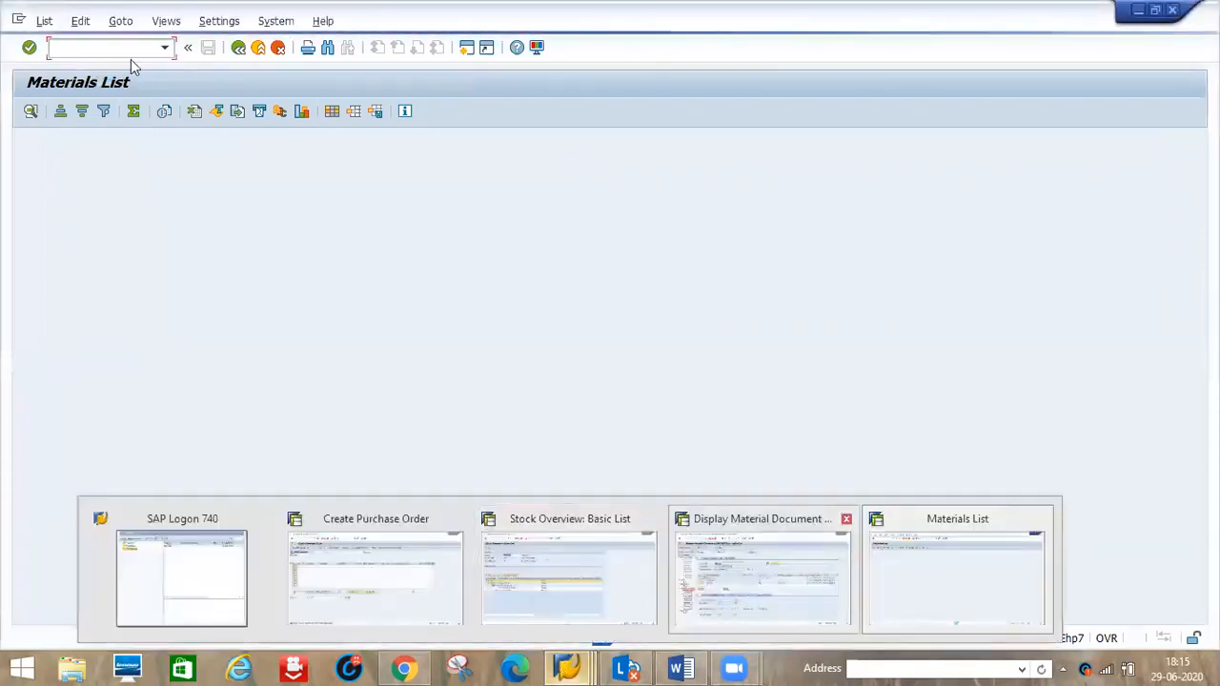
left_click(82, 48)
type("/NMIRO")
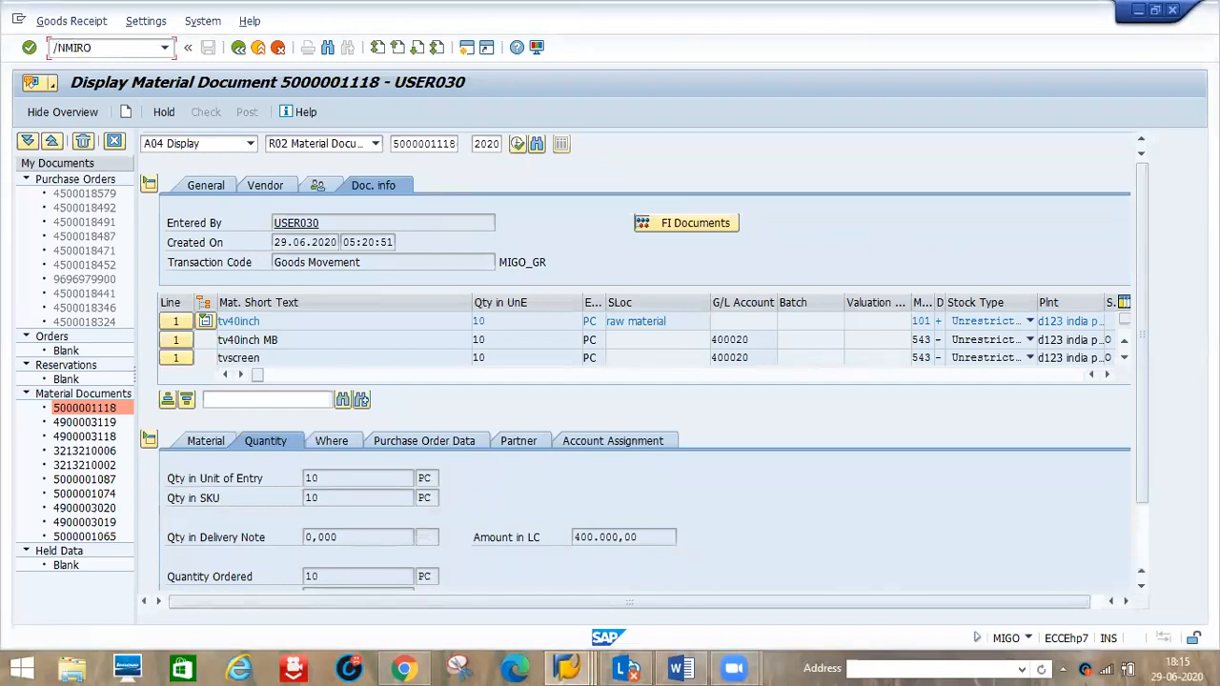
key("Return")
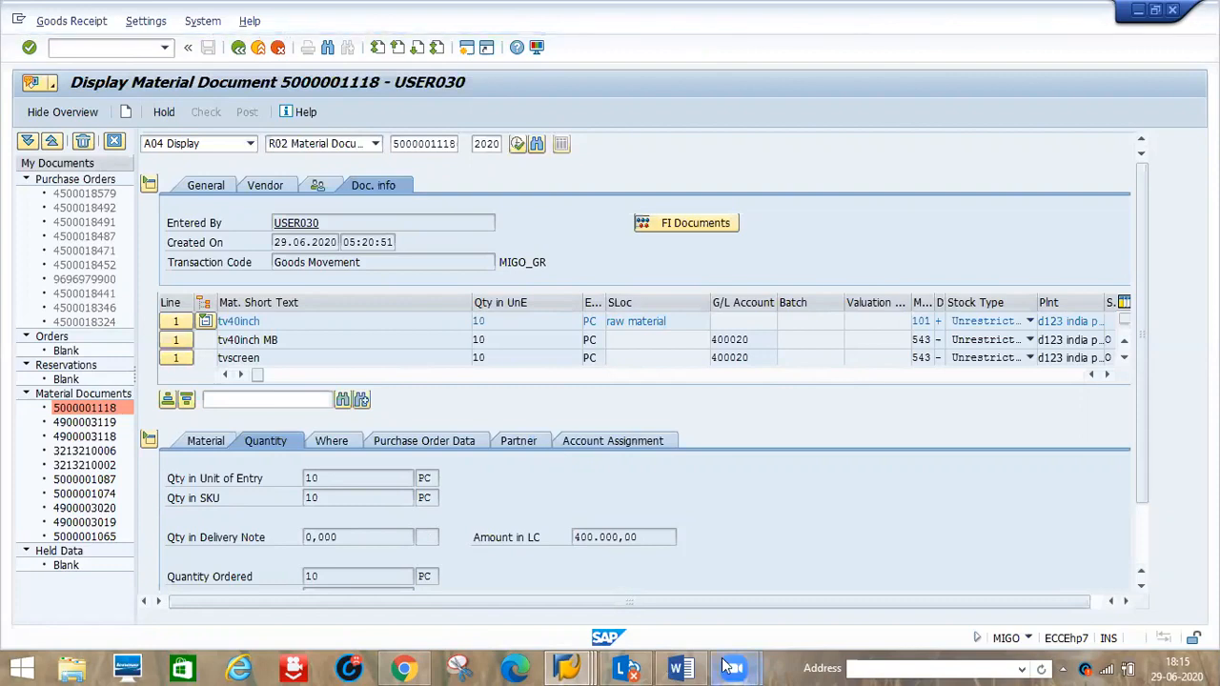
Step: Switch to Word, remove the blank line above Invoice Verification and add an empty numbered item 7 after the Goods Receipt item
mouse_move(693, 667)
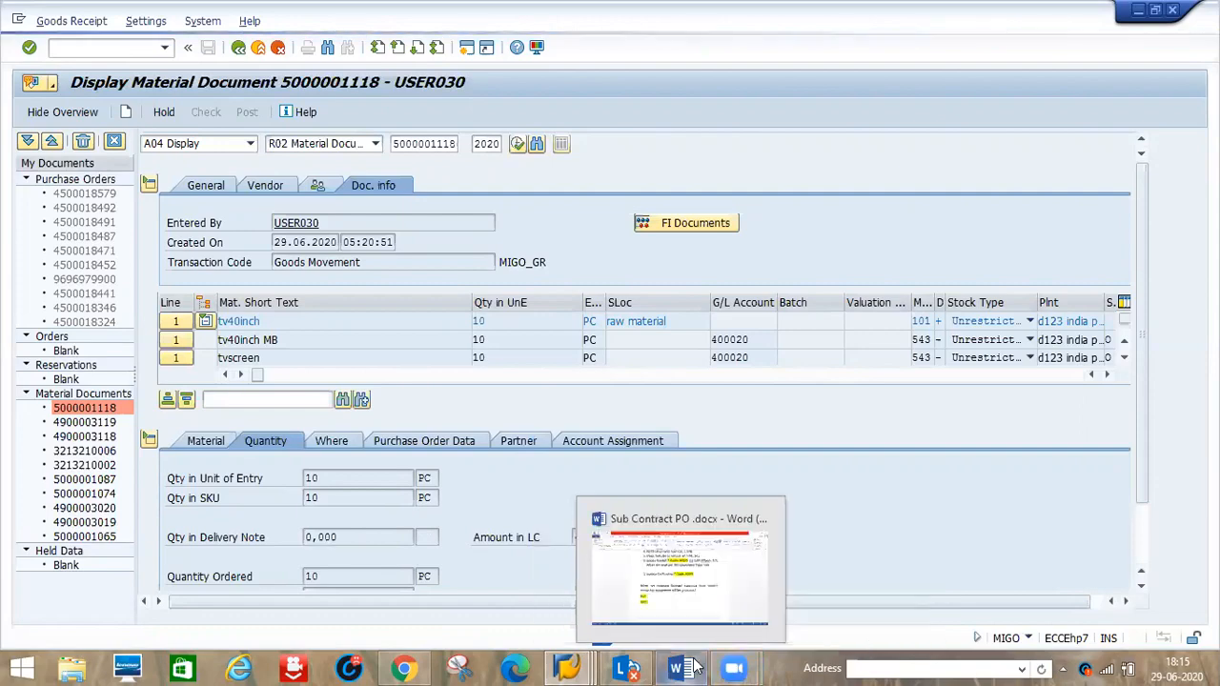
left_click(703, 562)
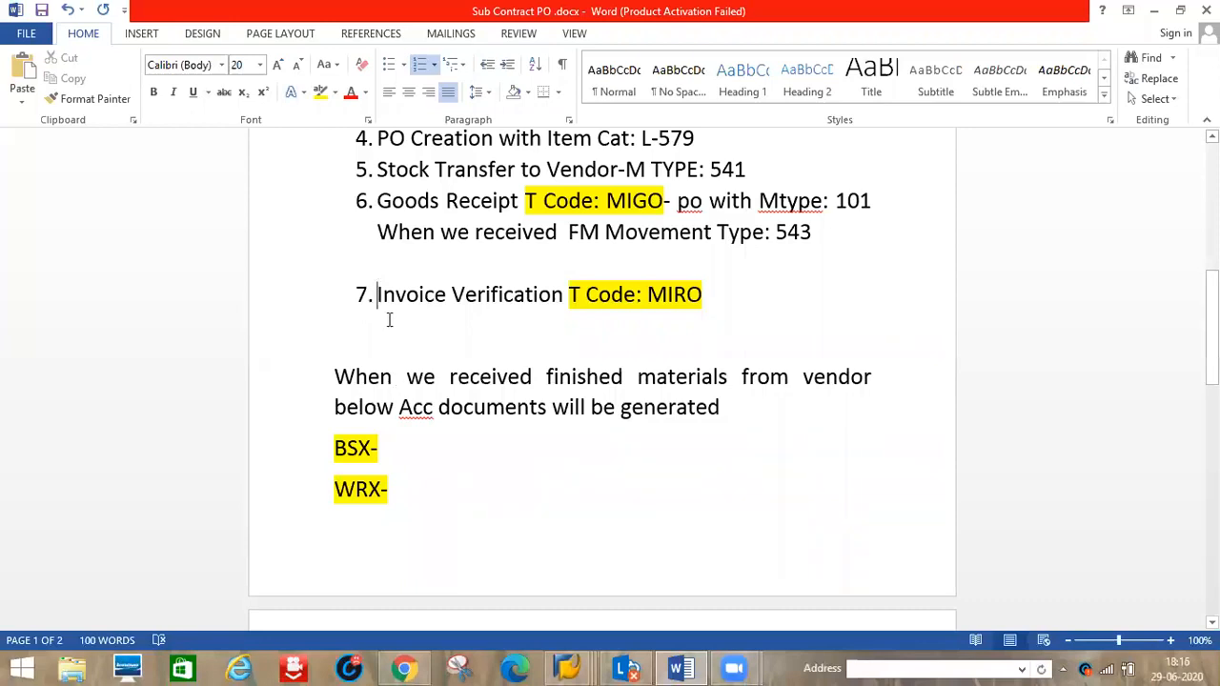
key("BackSpace")
key("BackSpace")
key("BackSpace")
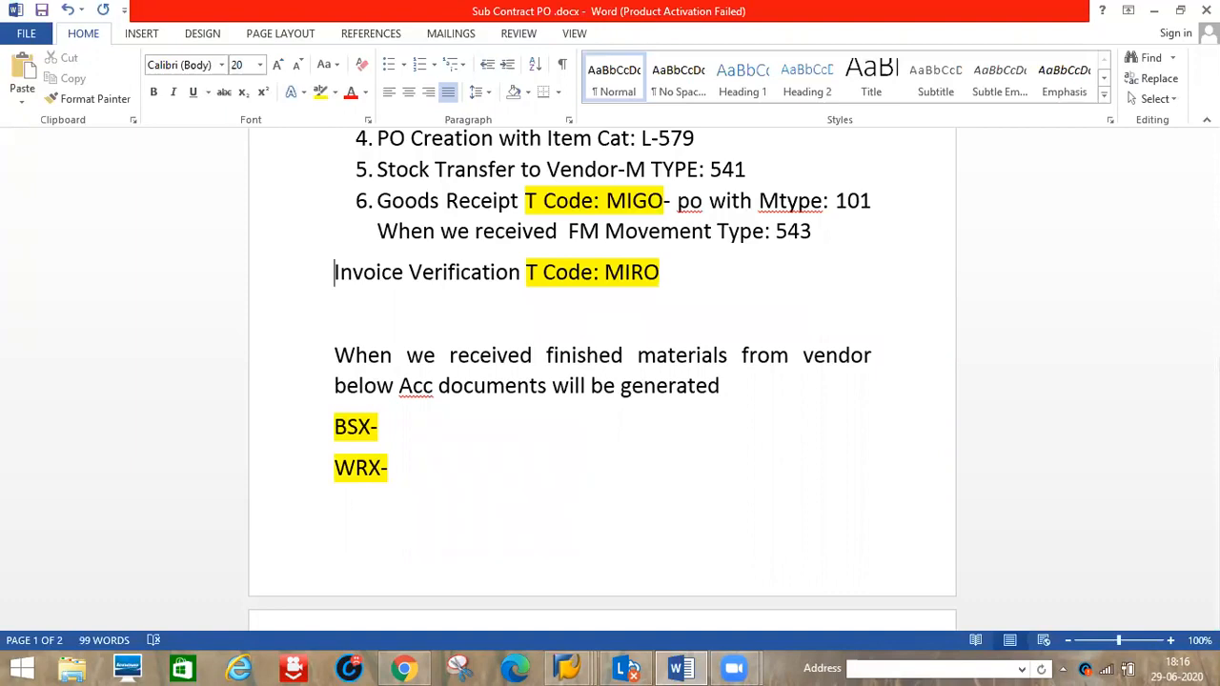
left_click(840, 234)
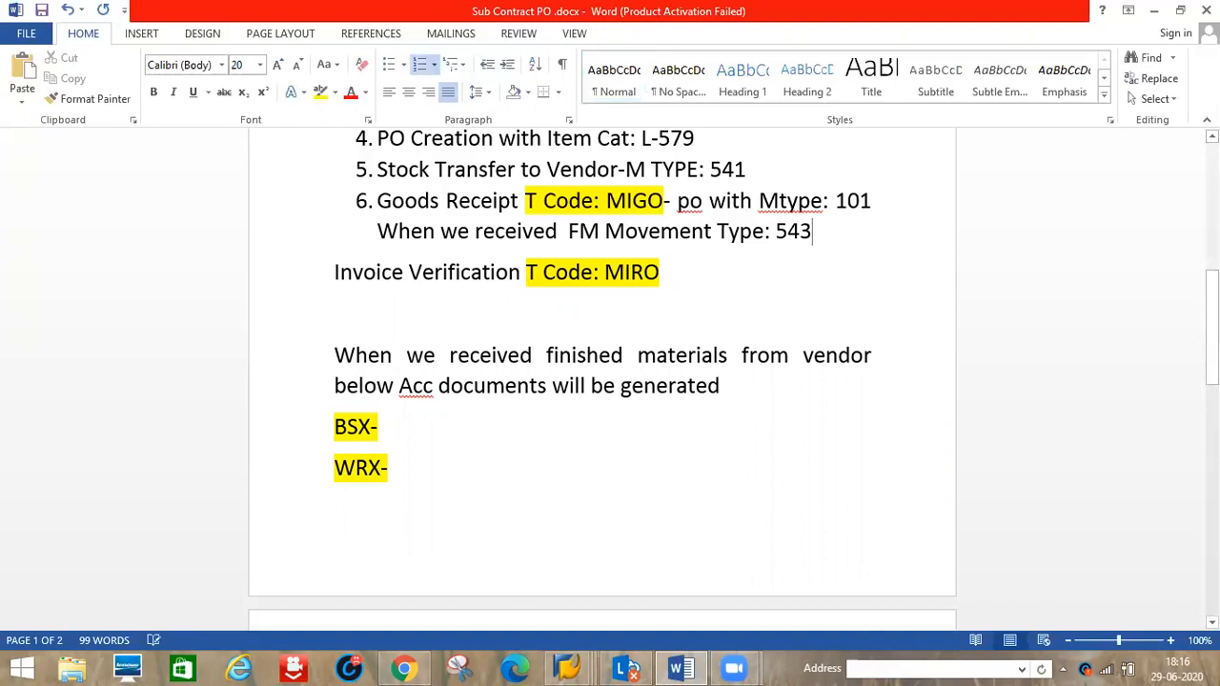
key("Return")
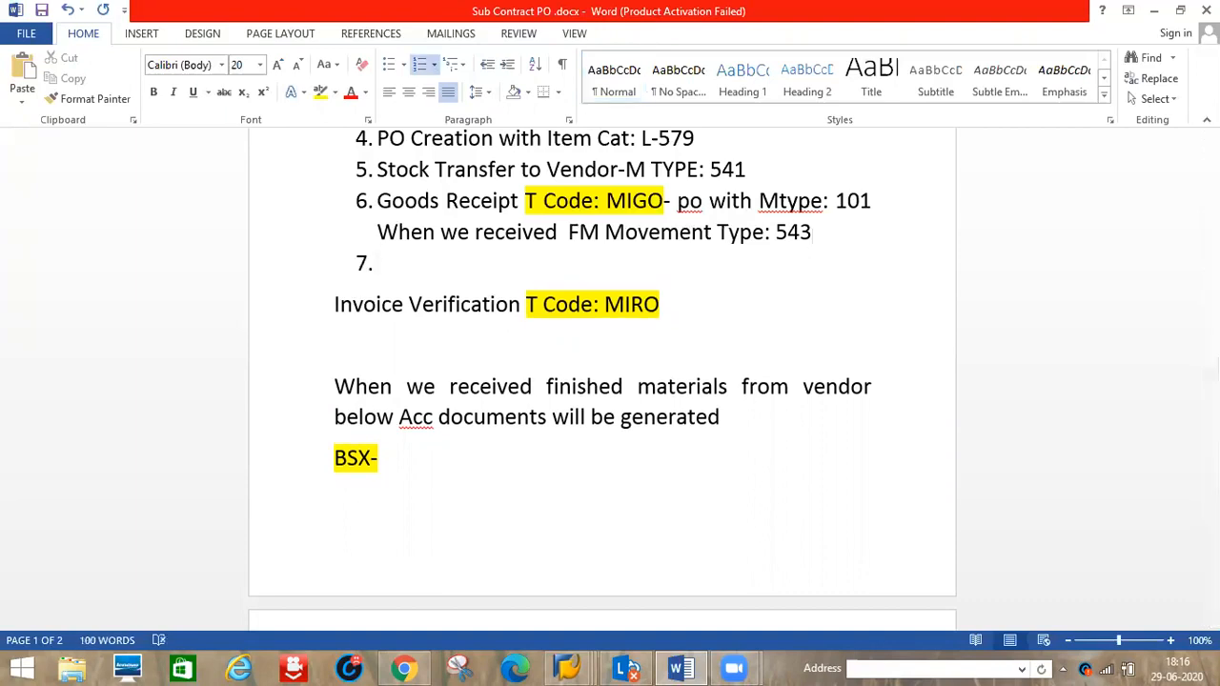
Step: Copy the "Invoice Verification T Code: MIRO" line into the empty item 7 and delete the unnumbered original
left_click(333, 304)
triple_click(666, 312)
key("ctrl+c")
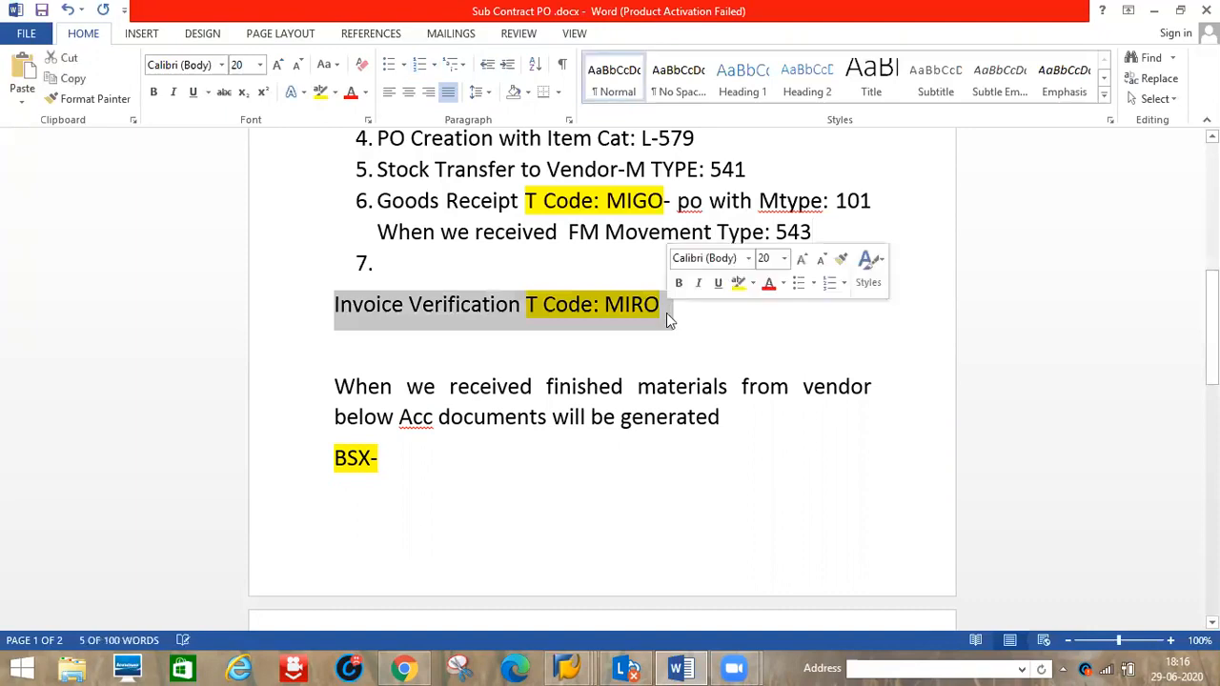
left_click(399, 264)
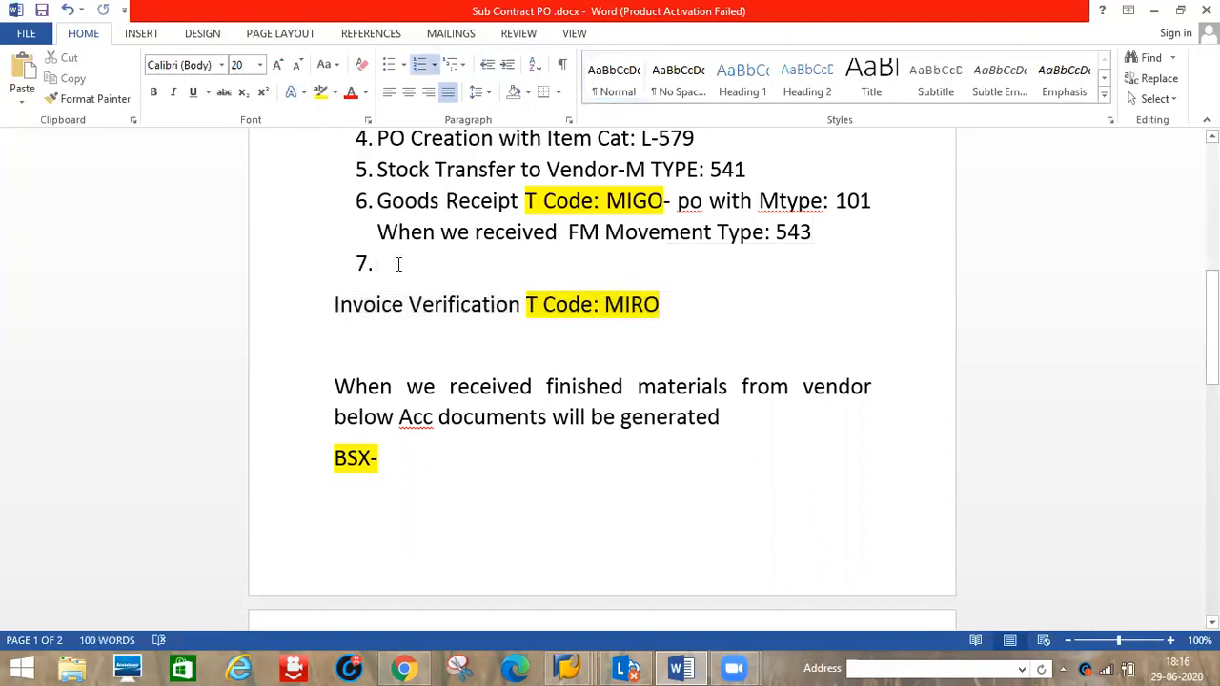
key("ctrl+v")
key("BackSpace")
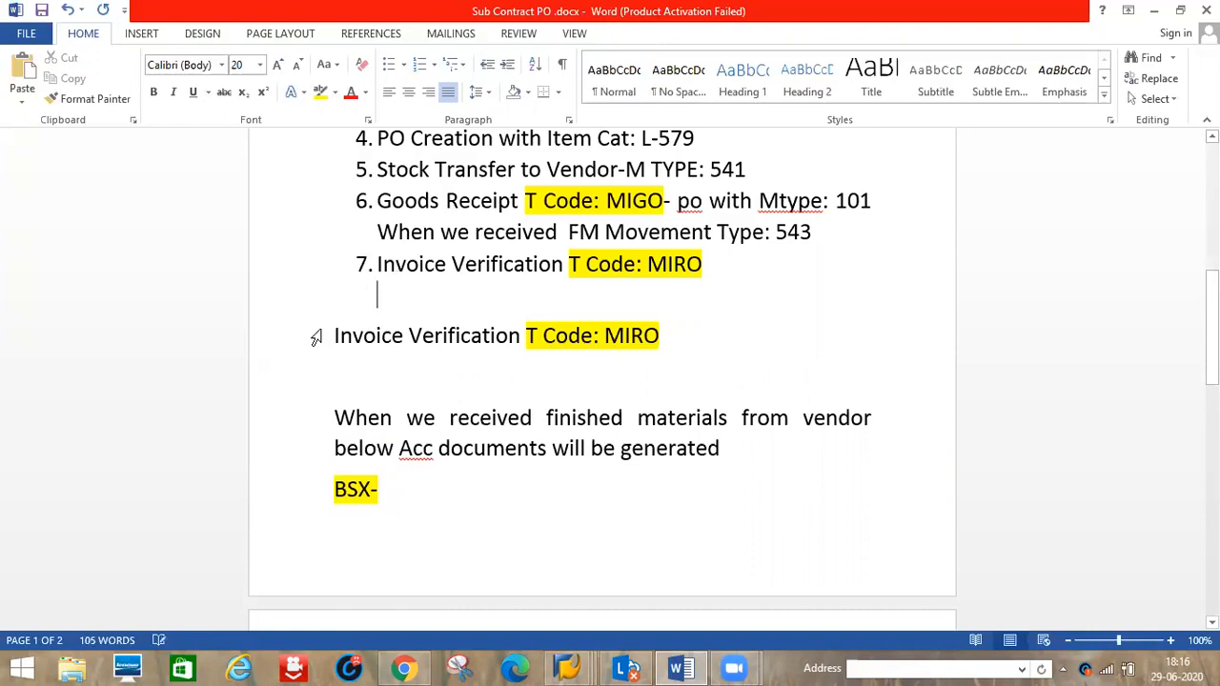
triple_click(676, 356)
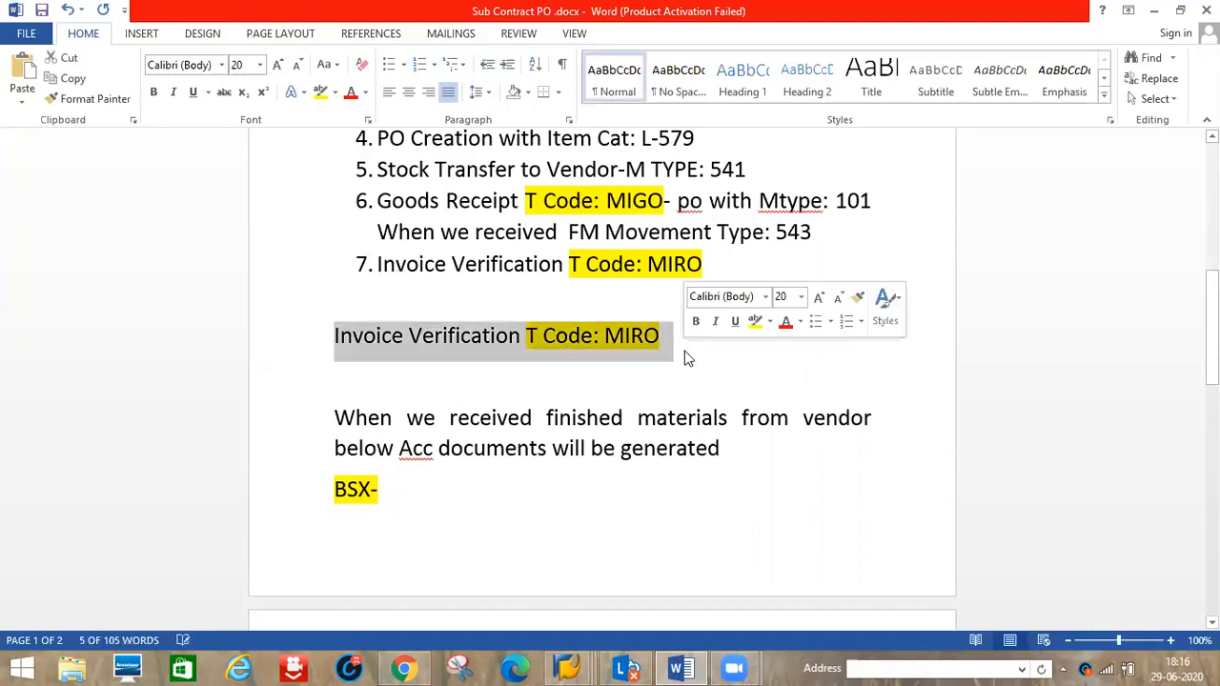
key("Delete")
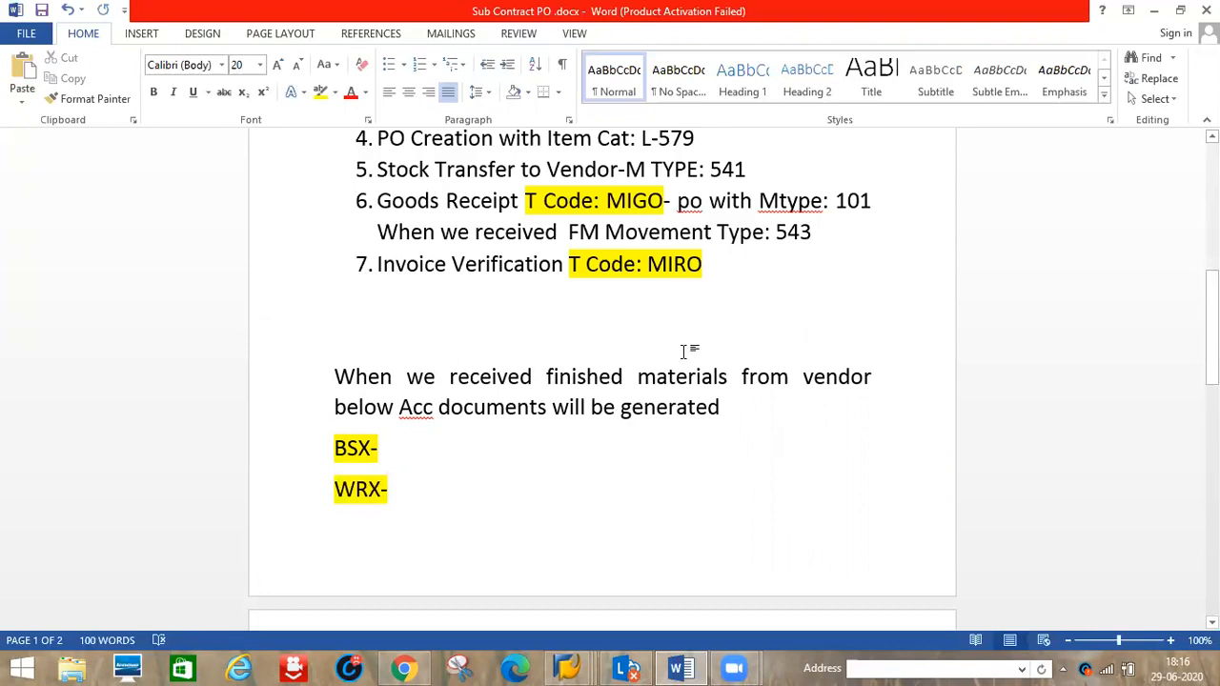
Step: Switch to the SAP incoming invoice, enter invoice date 29.06.2020 and load the items of the subcontracting purchase order by its number
key("alt+Tab")
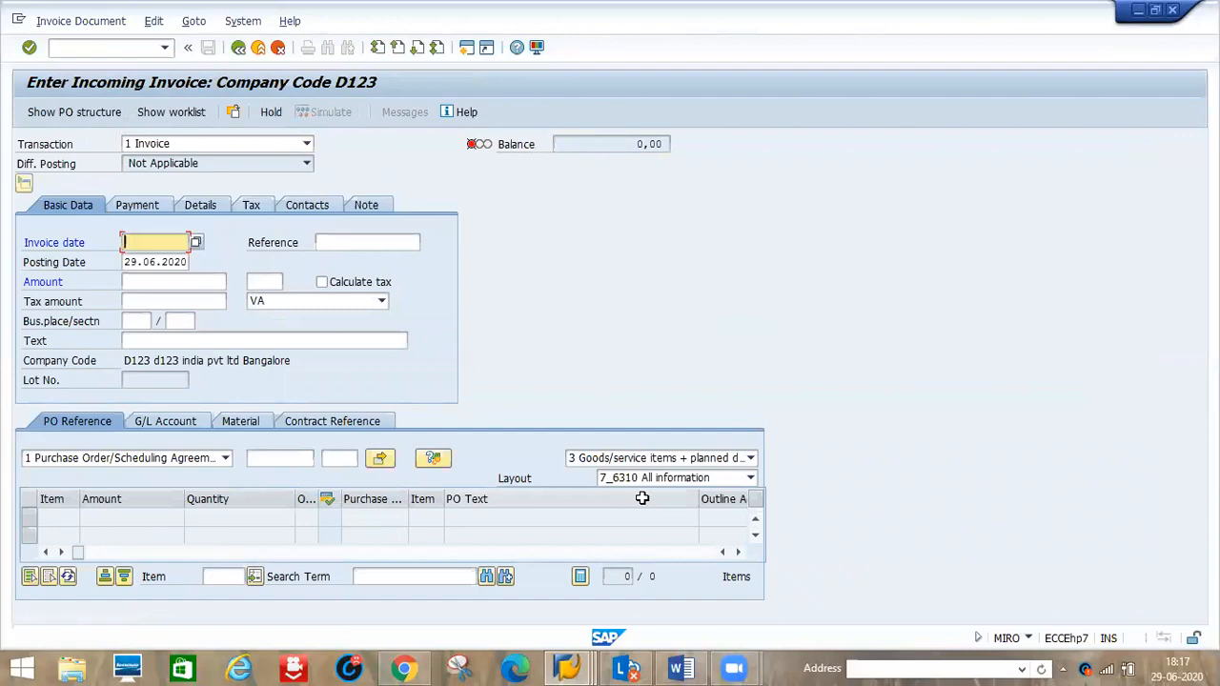
type("2906")
type("2020")
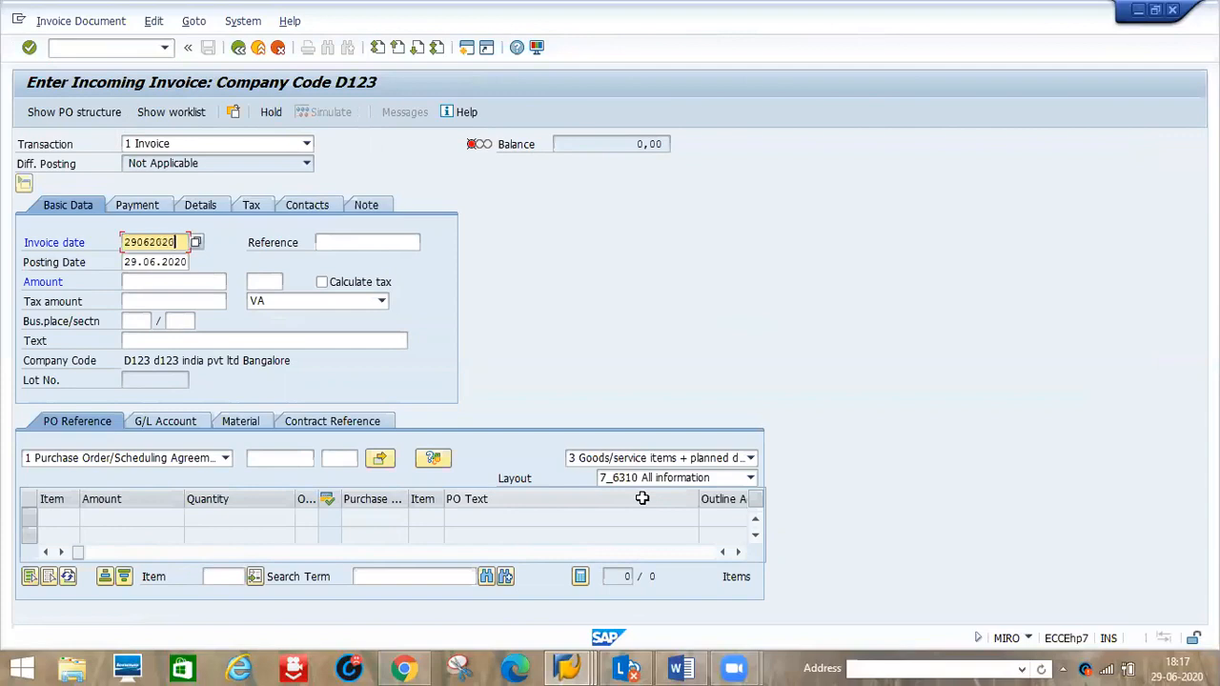
left_click(273, 458)
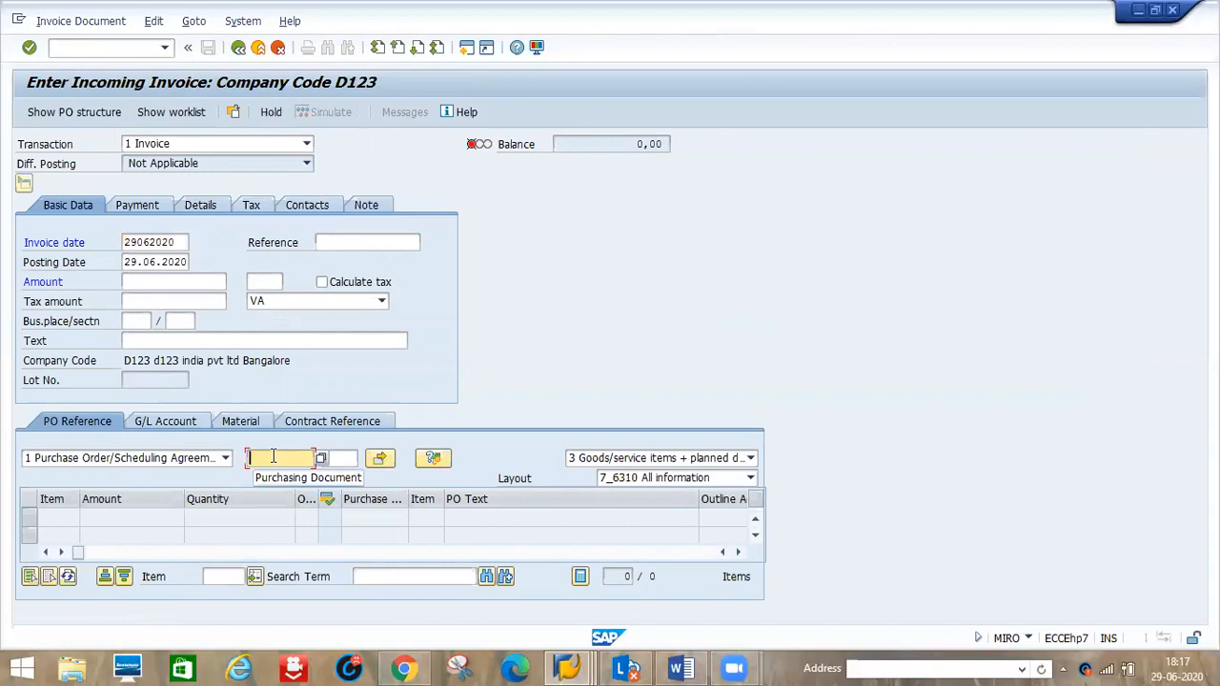
type("45")
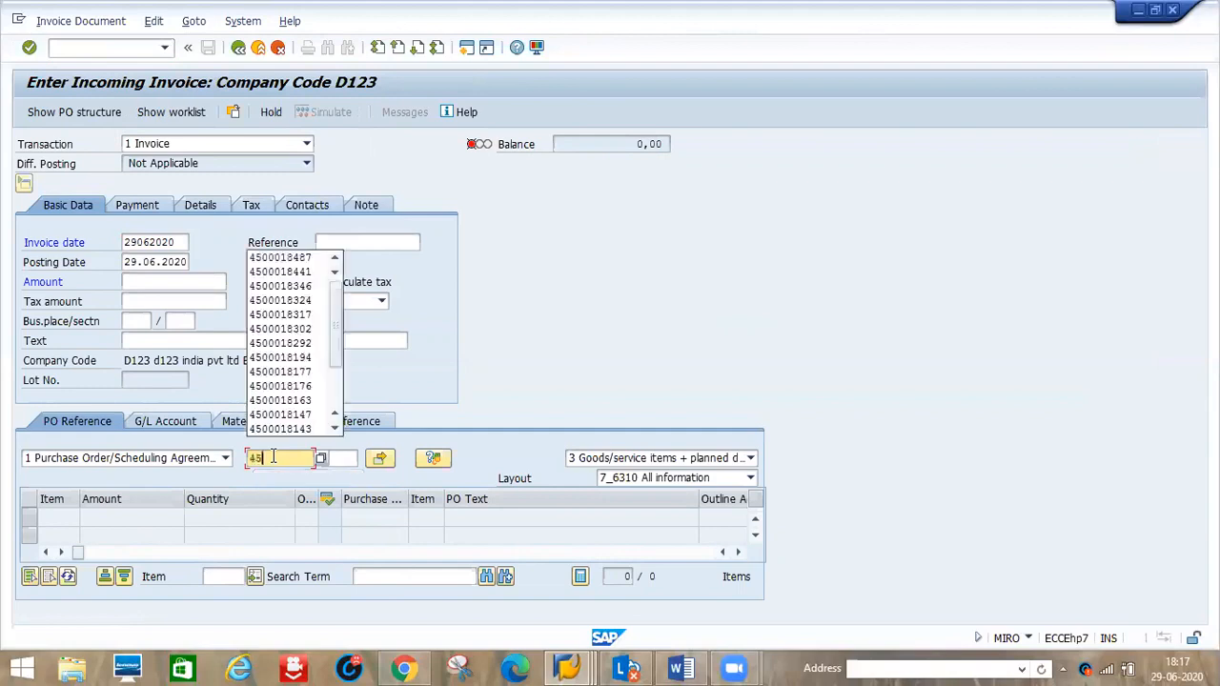
type("00018579")
key("Return")
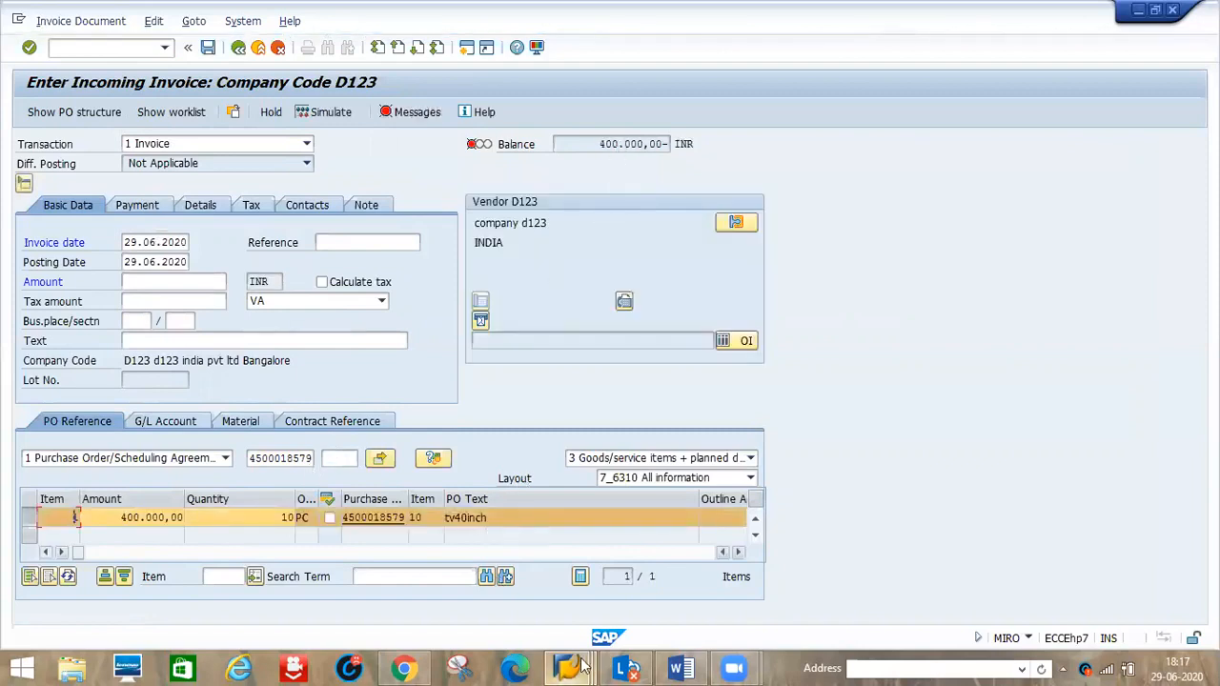
Step: Examine the tax code and its available options for the tv40inch invoice item
mouse_move(583, 666)
mouse_move(612, 629)
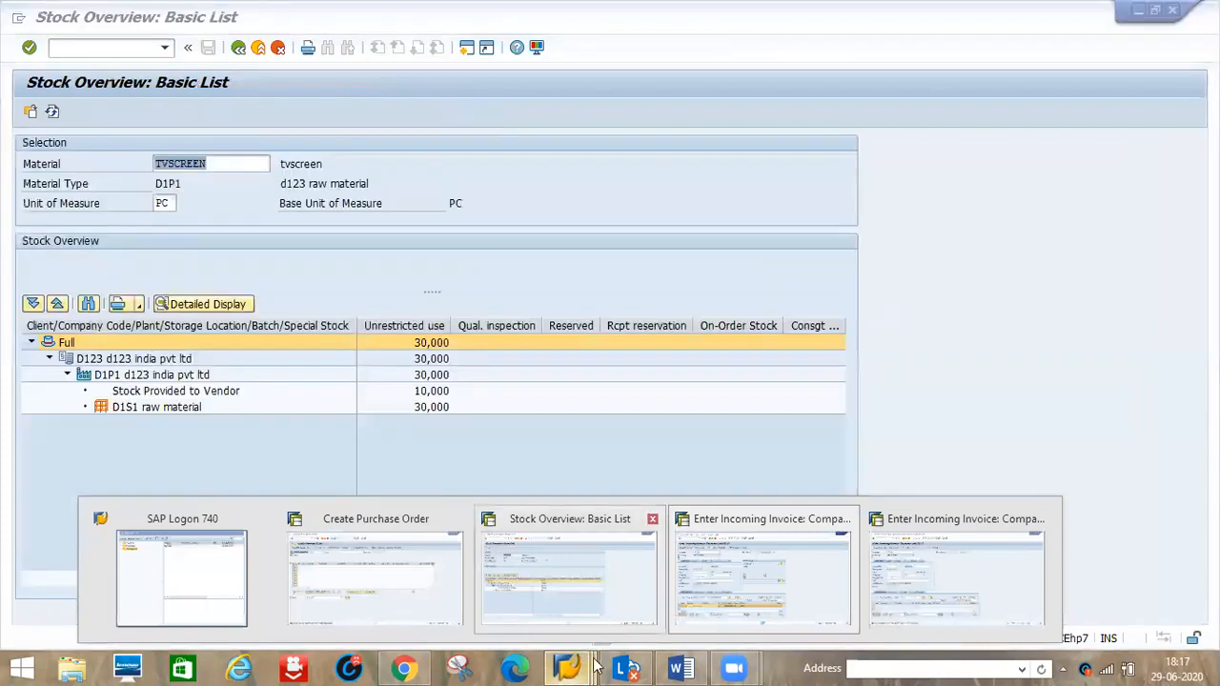
mouse_move(694, 667)
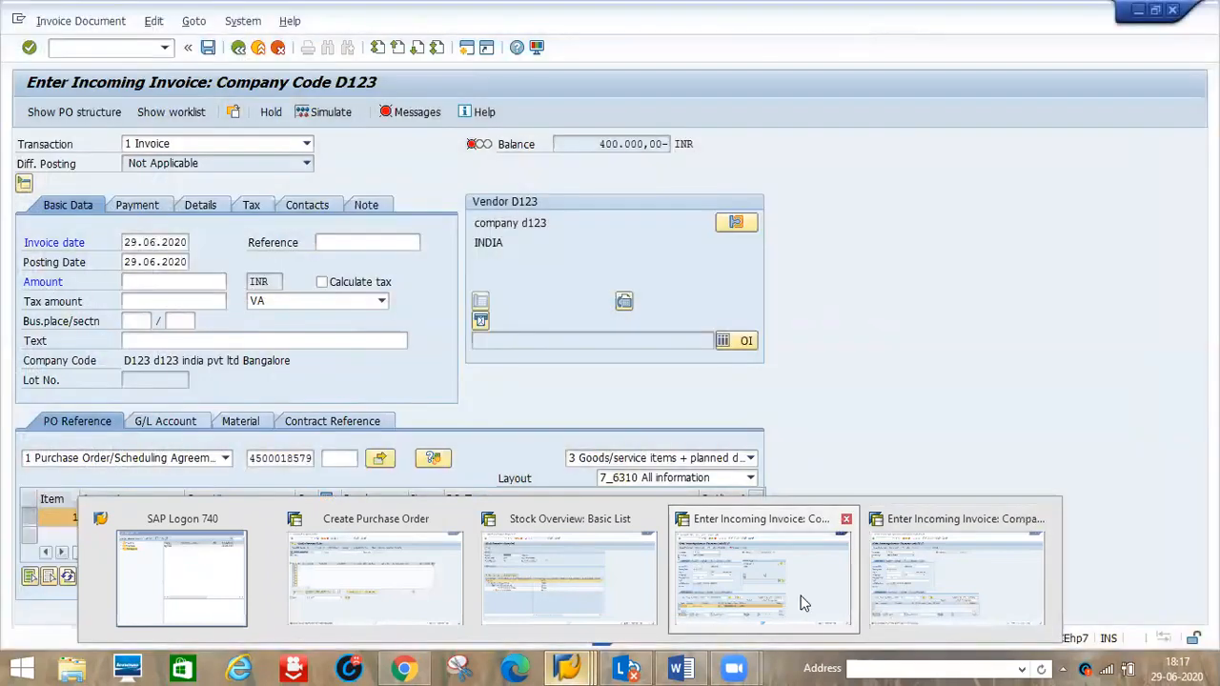
left_click(801, 603)
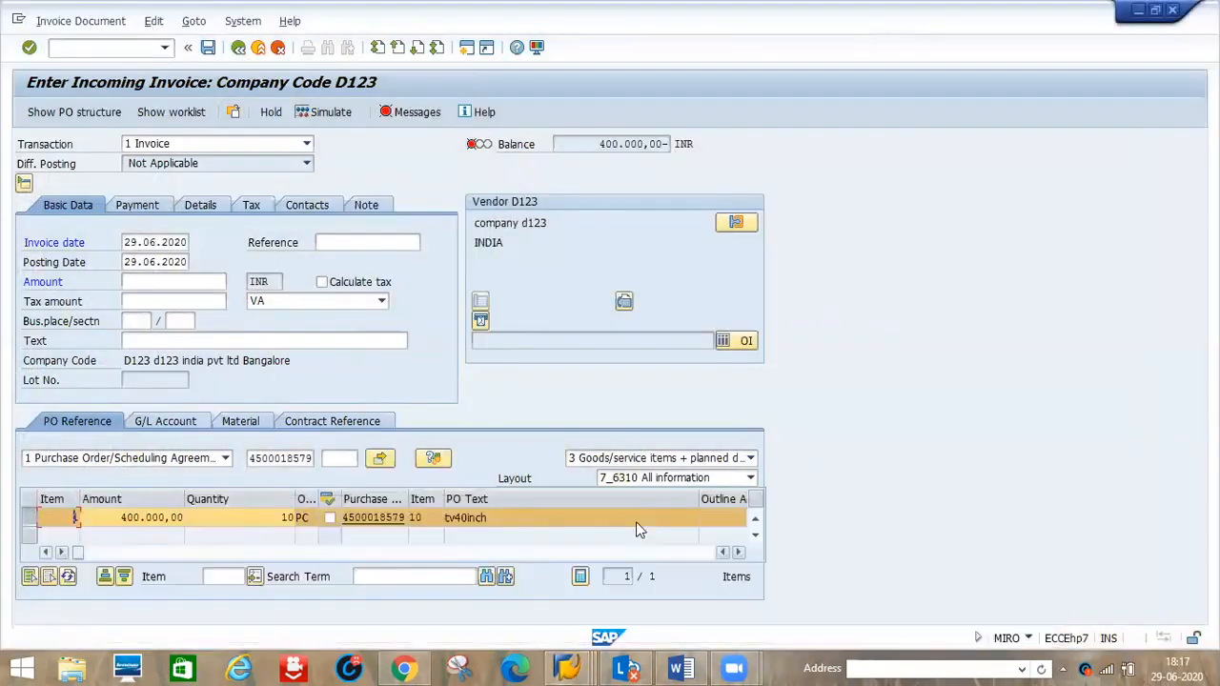
left_click(724, 551)
left_click(724, 552)
left_click(724, 551)
left_click(724, 551)
left_click(724, 552)
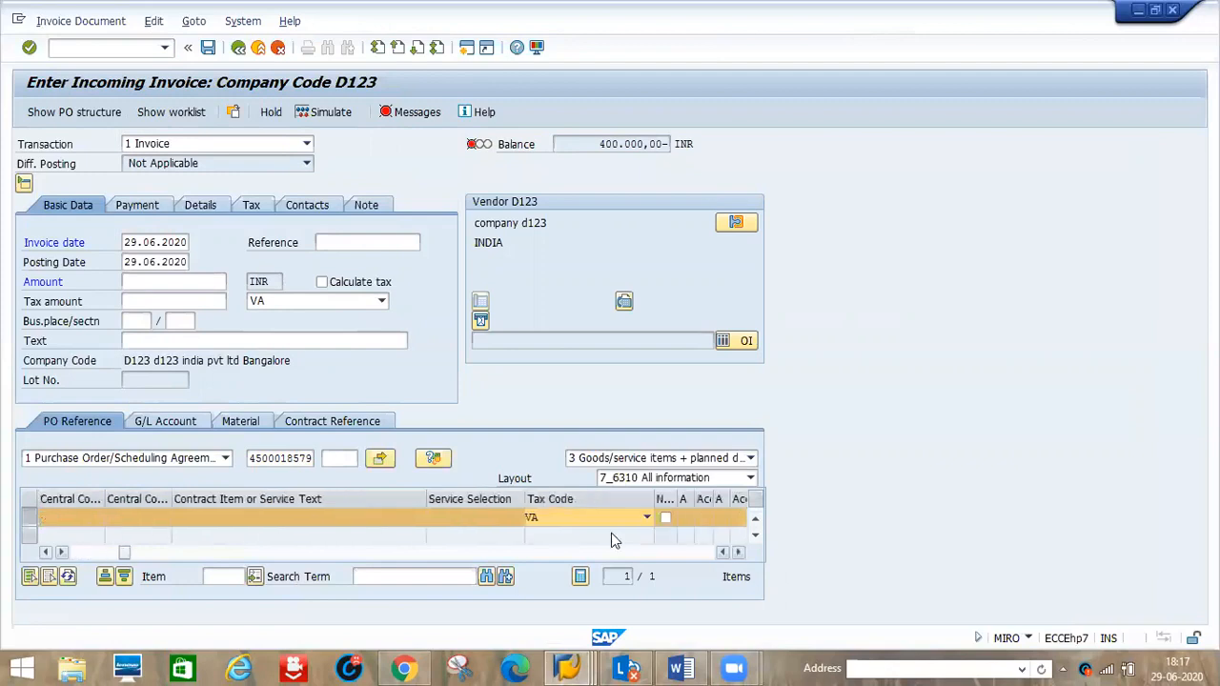
left_click(570, 520)
left_click(570, 520)
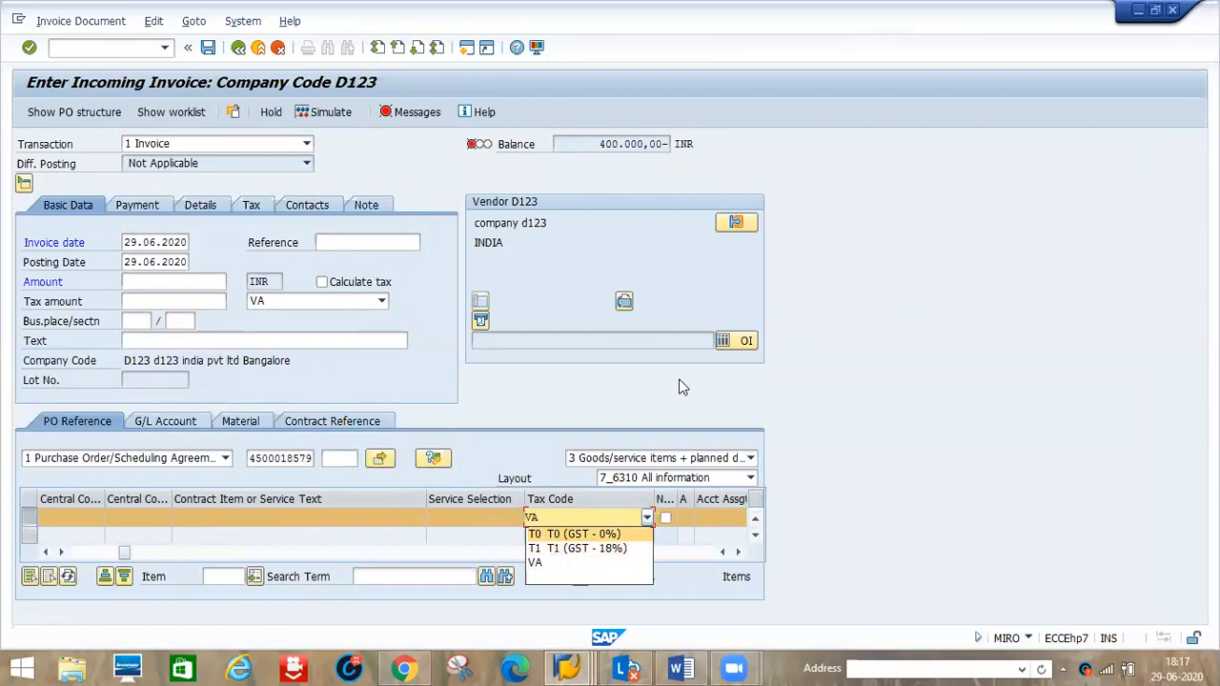
Step: Start transaction /NOBBG in the empty incoming invoice session to maintain the calculation procedures assigned to countries
mouse_move(572, 667)
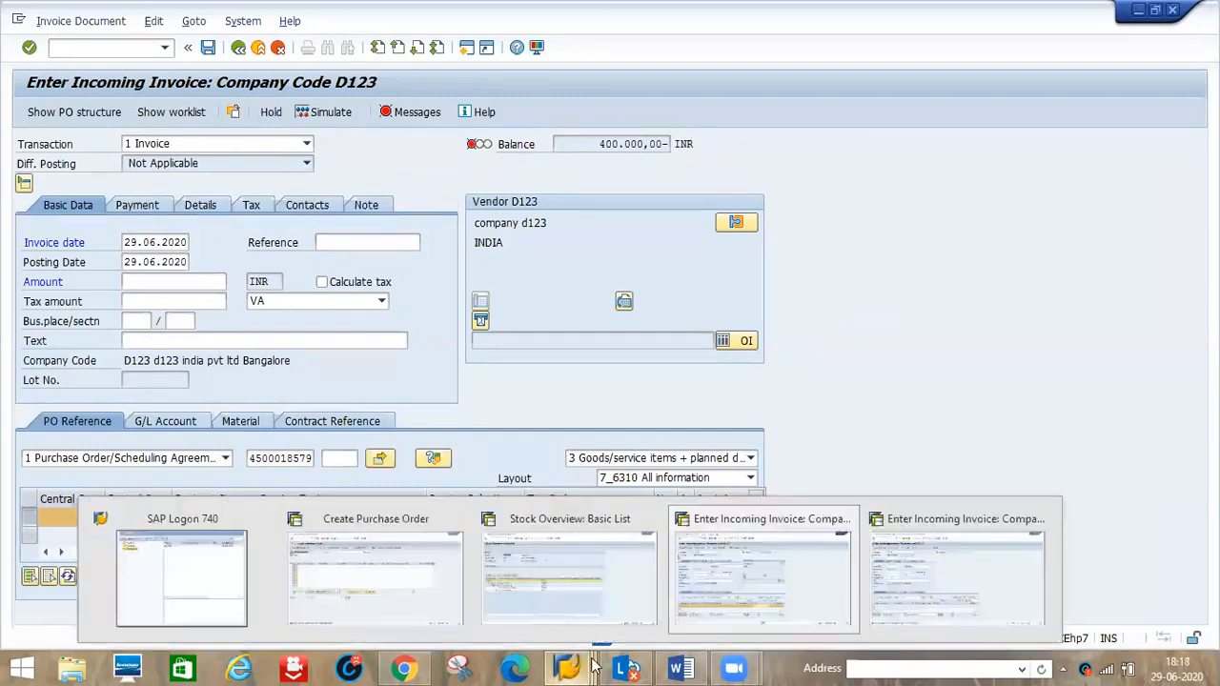
left_click(93, 46)
type("/N")
type("O")
type("B52")
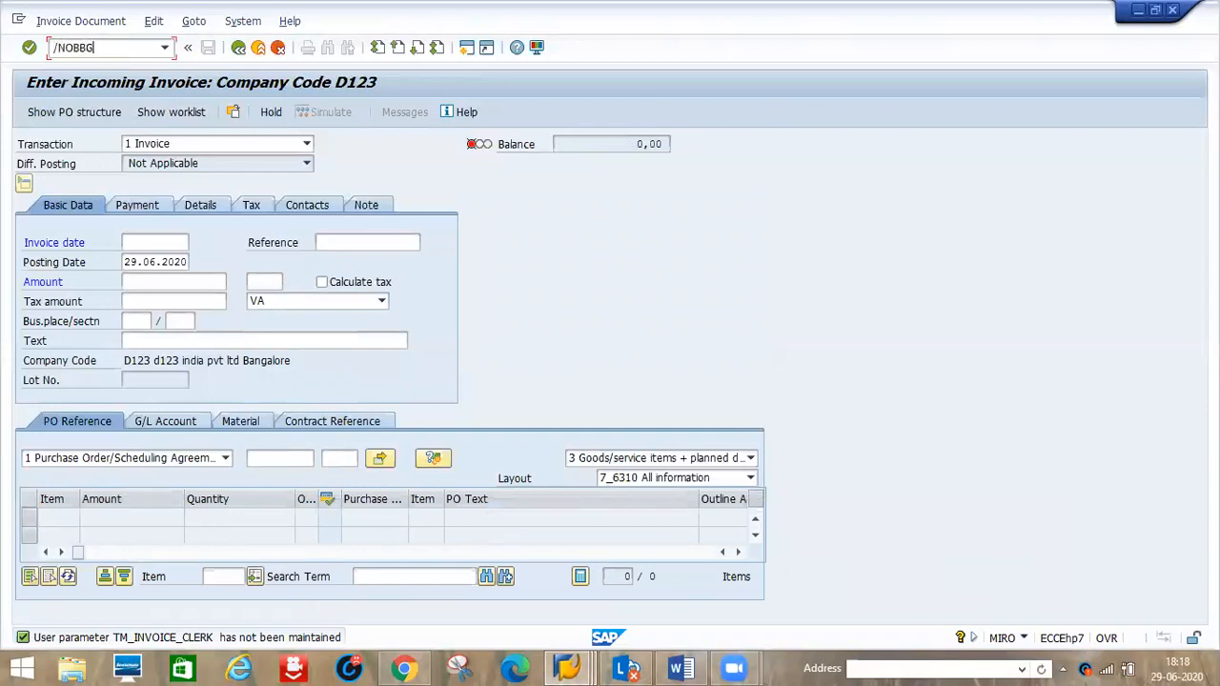
key("Return")
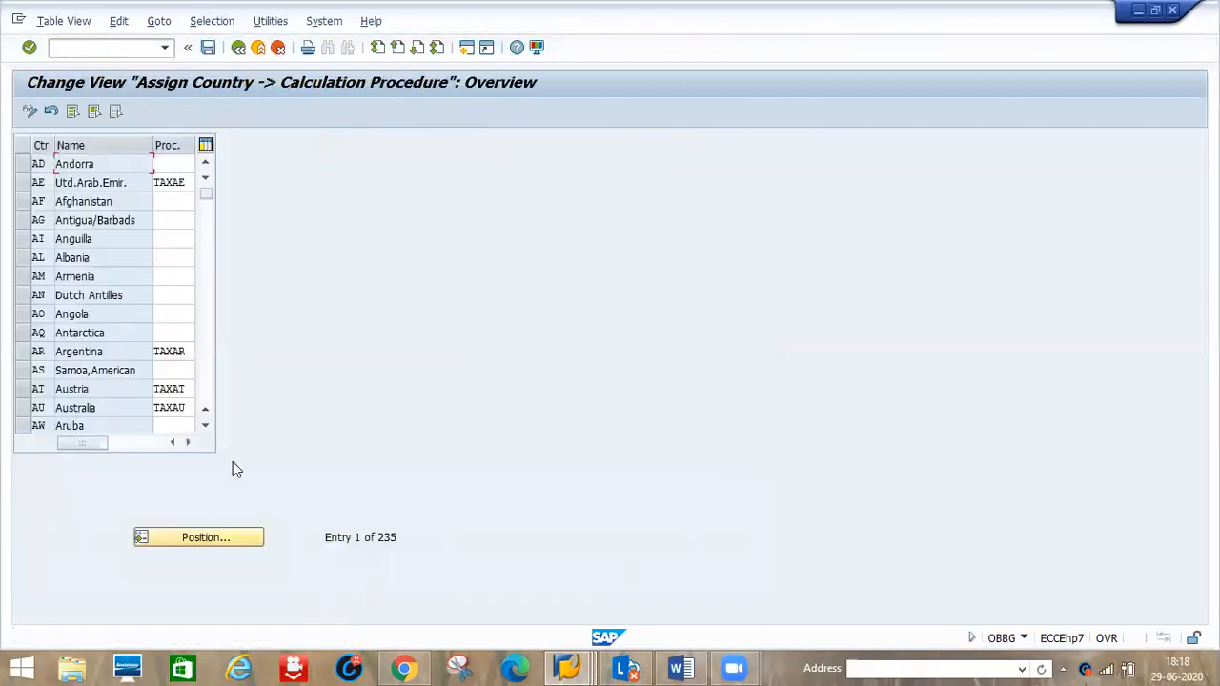
Step: Go to country IN in the assignment list and set India's calculation procedure to D123
left_click(202, 536)
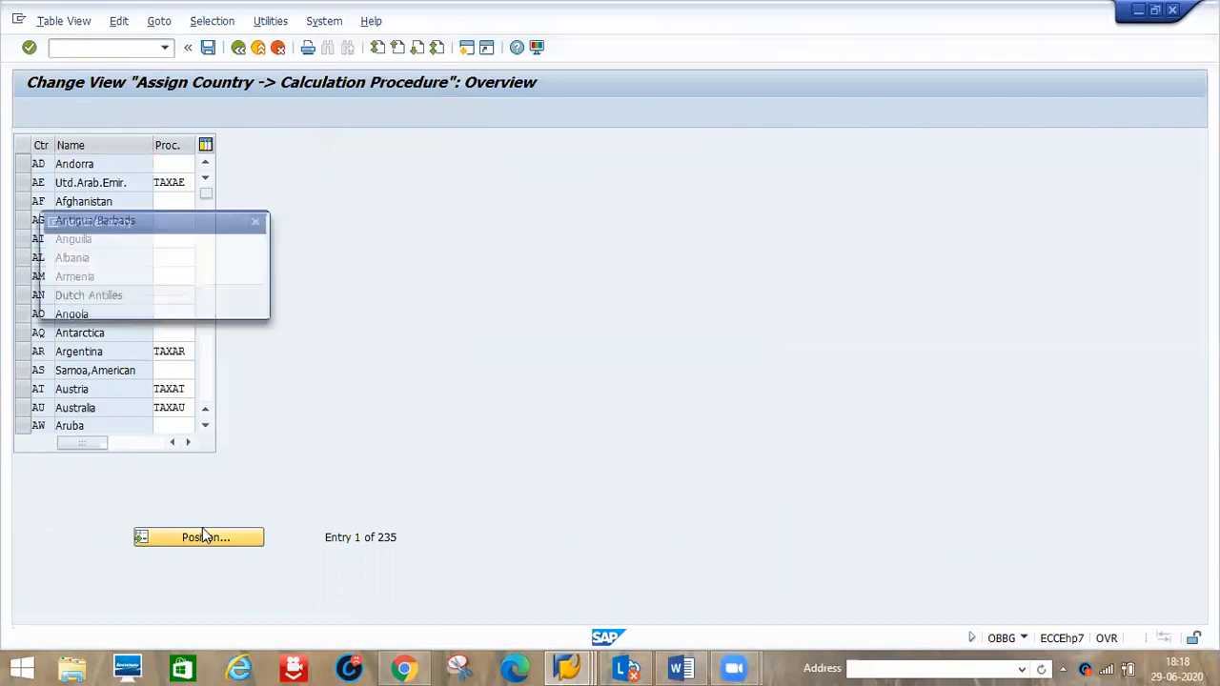
type("IN")
key("Return")
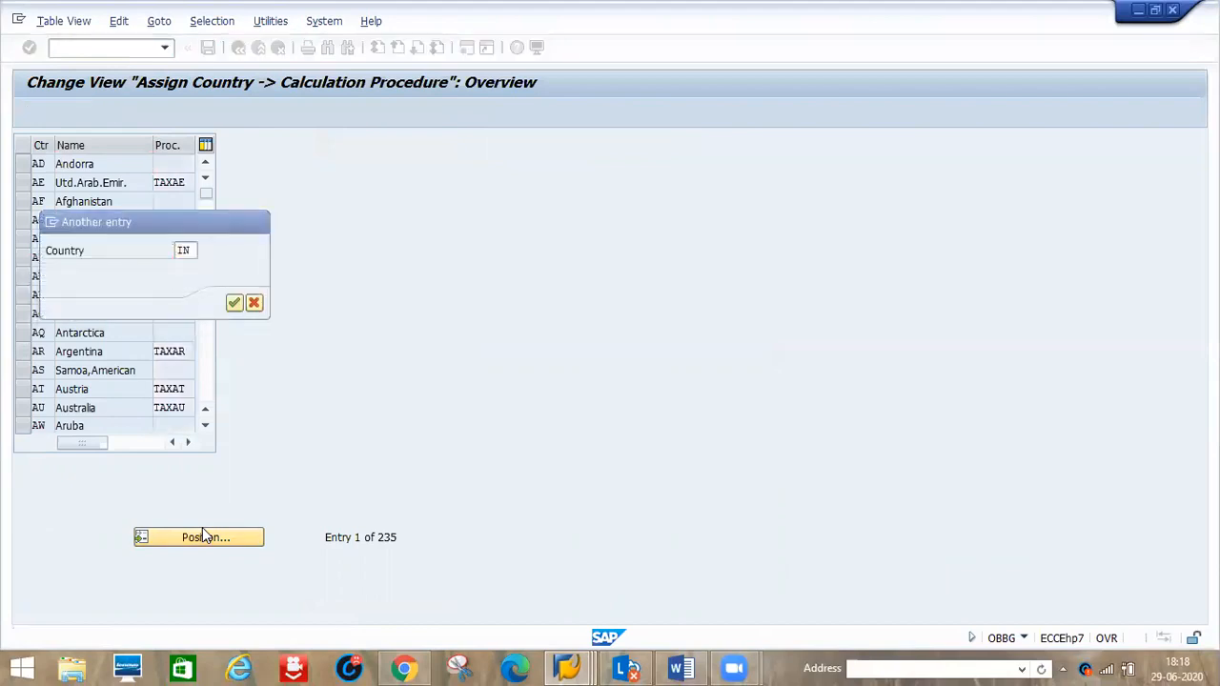
key("Tab")
type("D123")
key("Return")
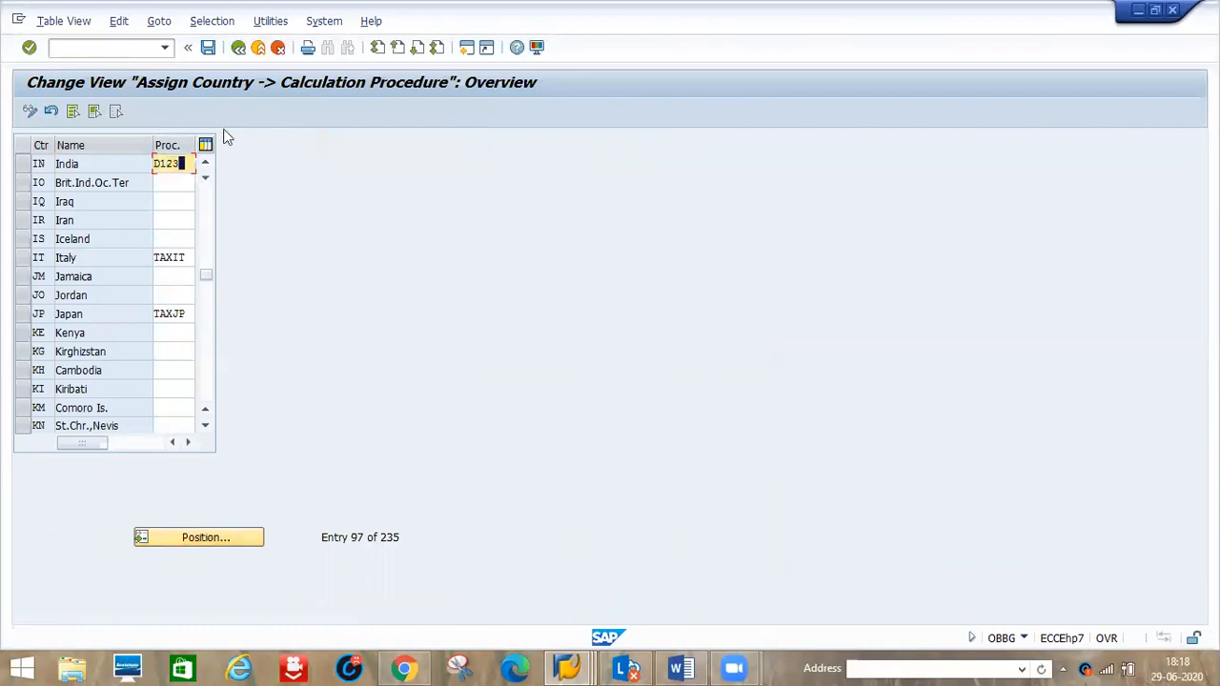
Step: Save India's calculation procedure assignment under the Manu config customizing request
left_click(208, 48)
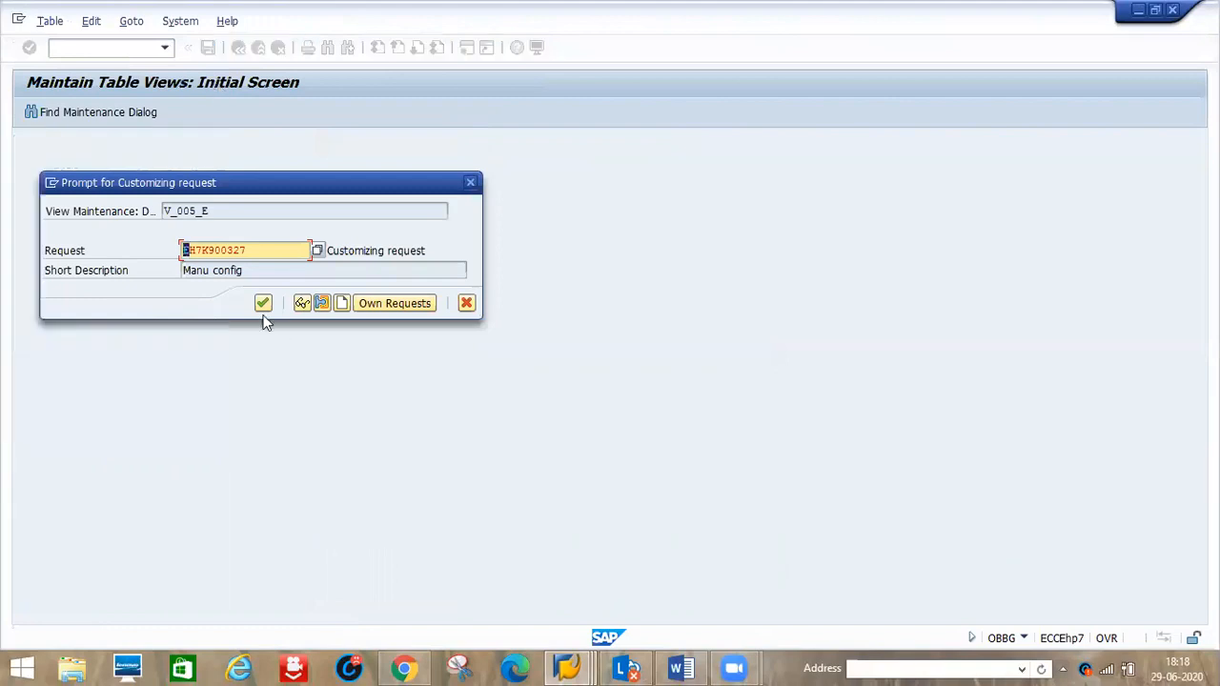
left_click(263, 305)
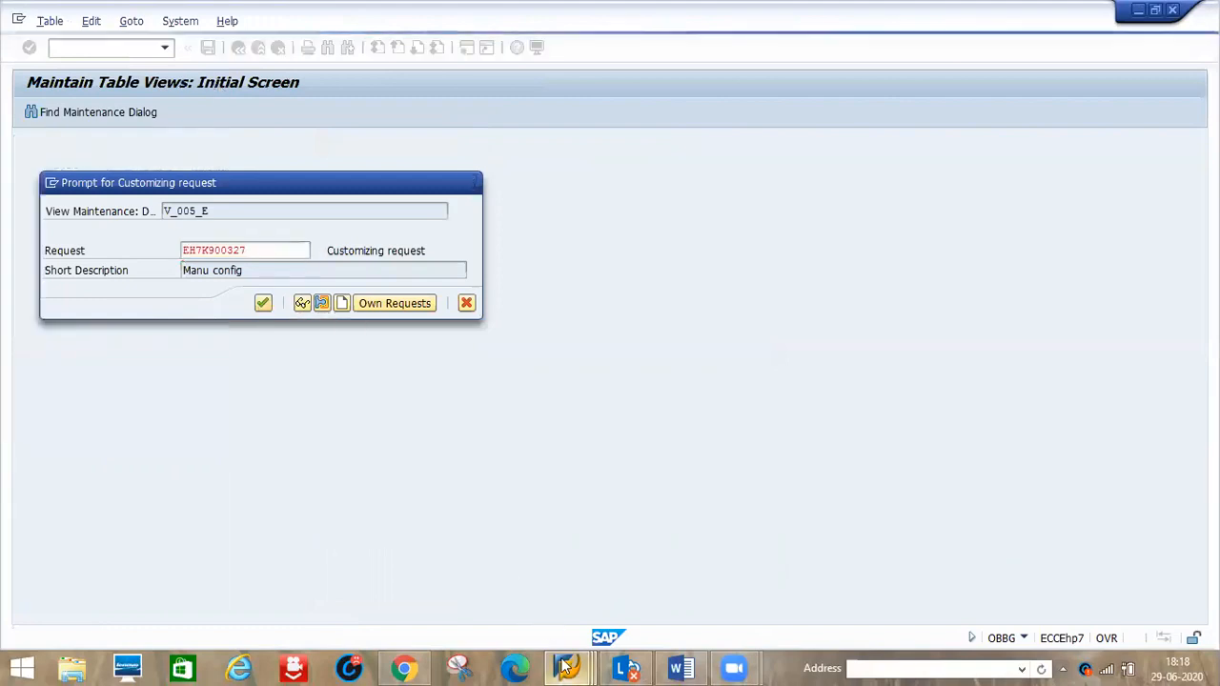
Step: Restart the incoming invoice session with /NMIRO, enter invoice date 29.06.2020 and load the subcontracting purchase order's items by its number
mouse_move(565, 665)
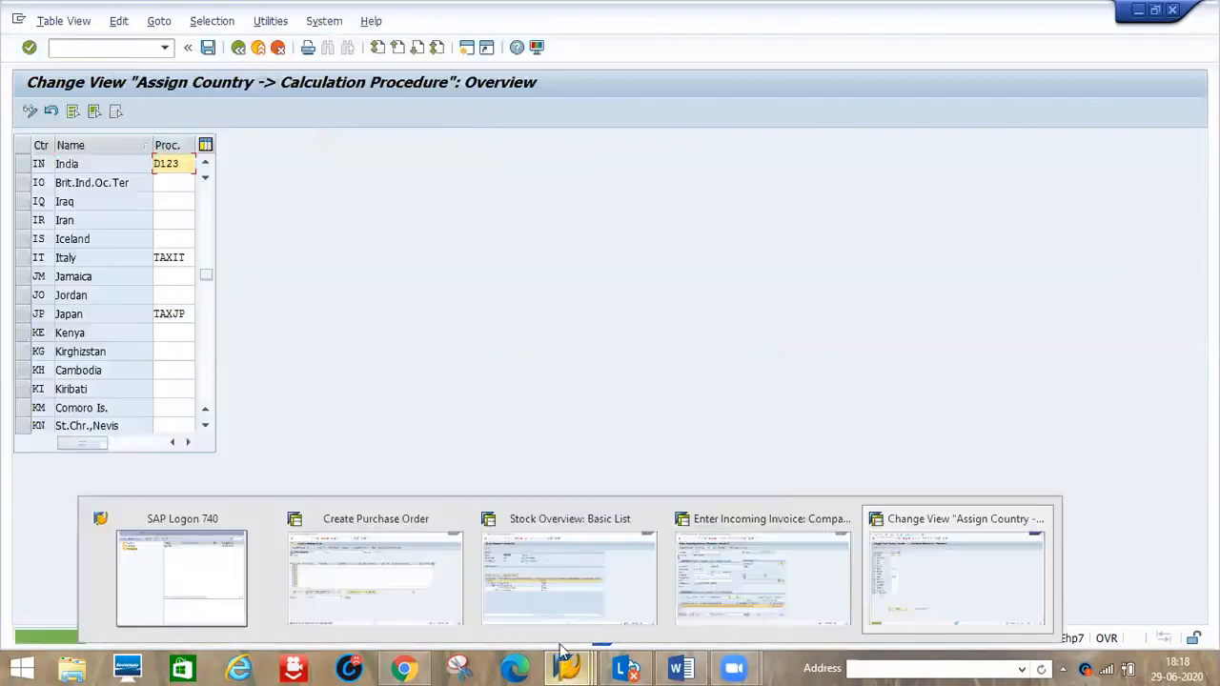
left_click(748, 598)
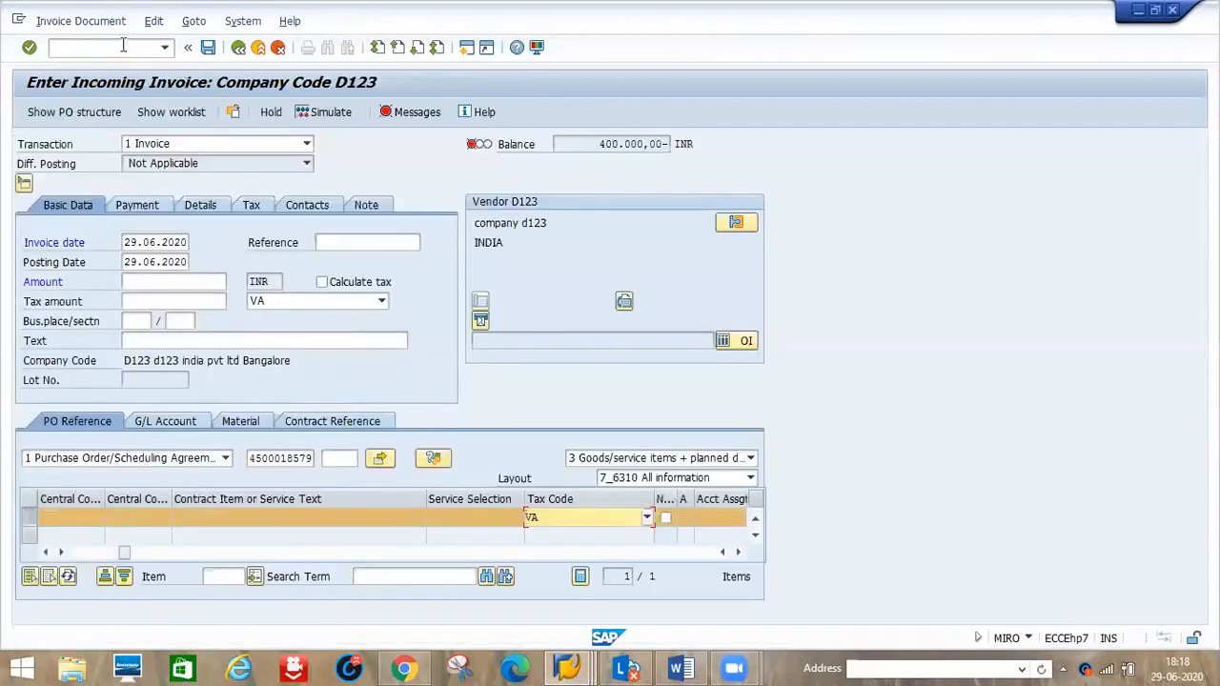
left_click(123, 46)
type("/NMIRO")
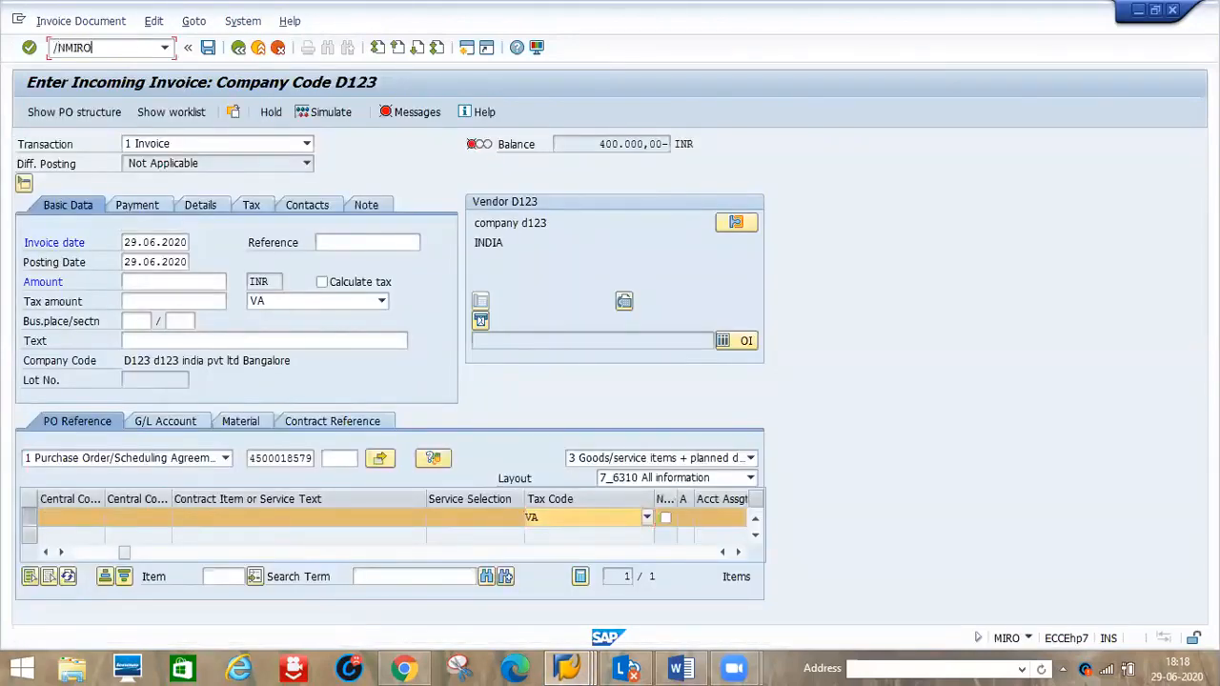
key("Return")
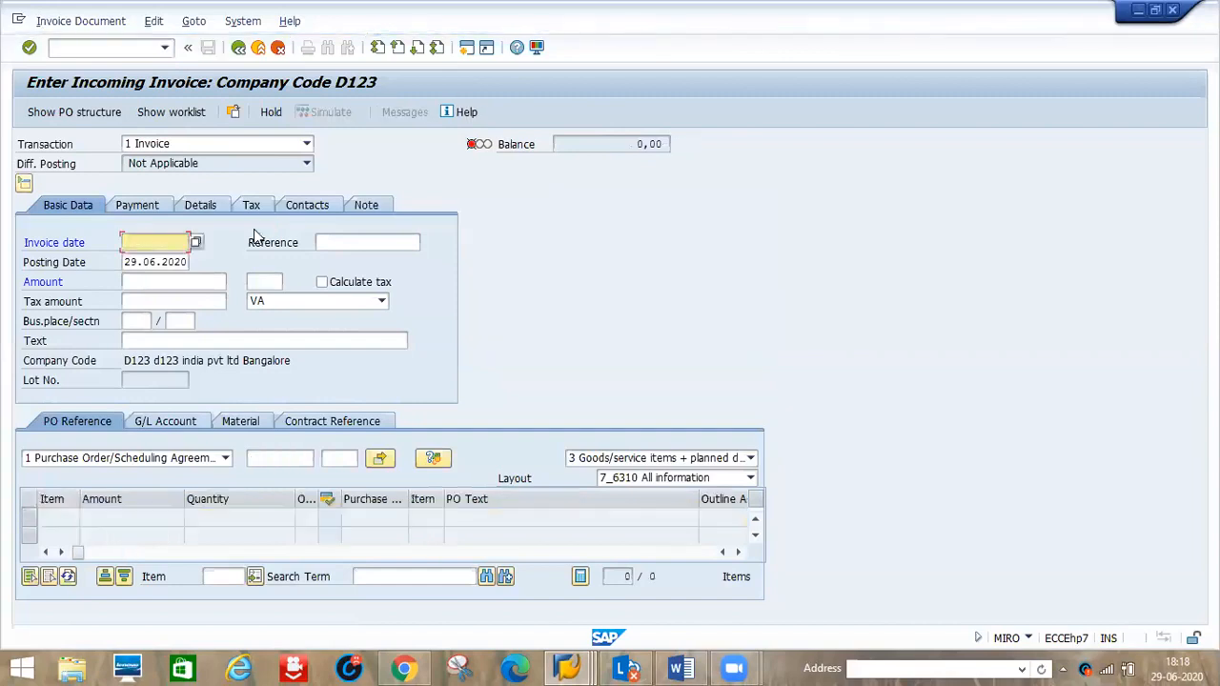
type("29062020")
left_click(267, 456)
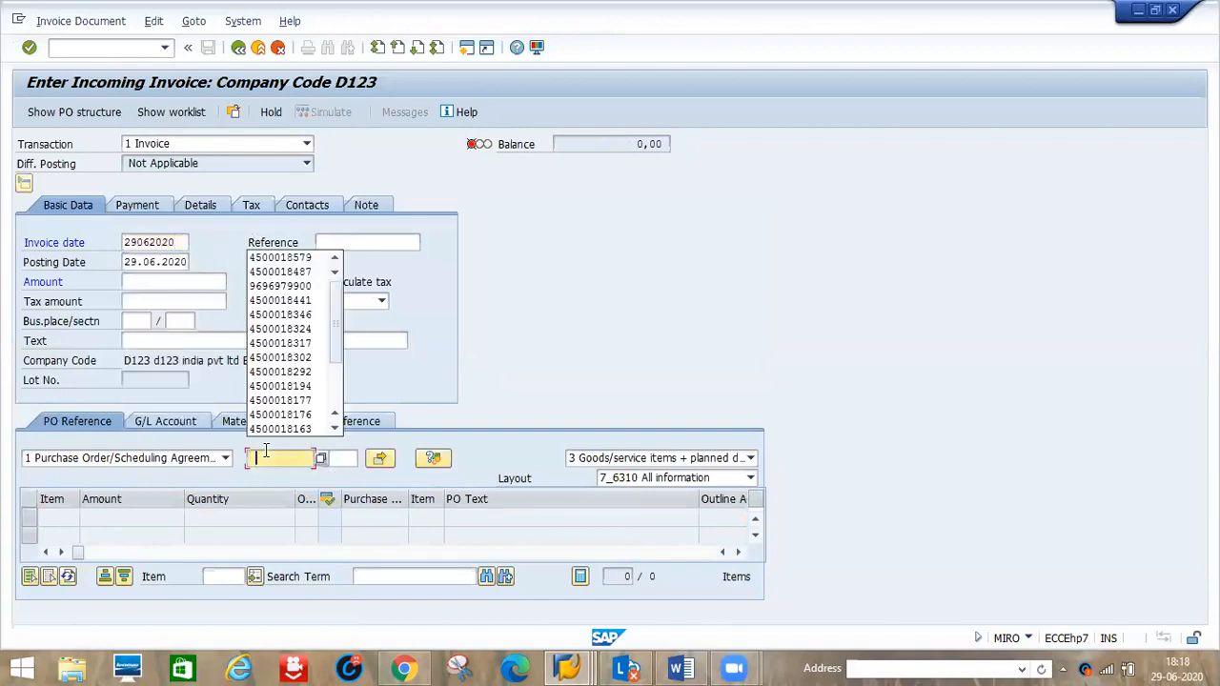
left_click(310, 258)
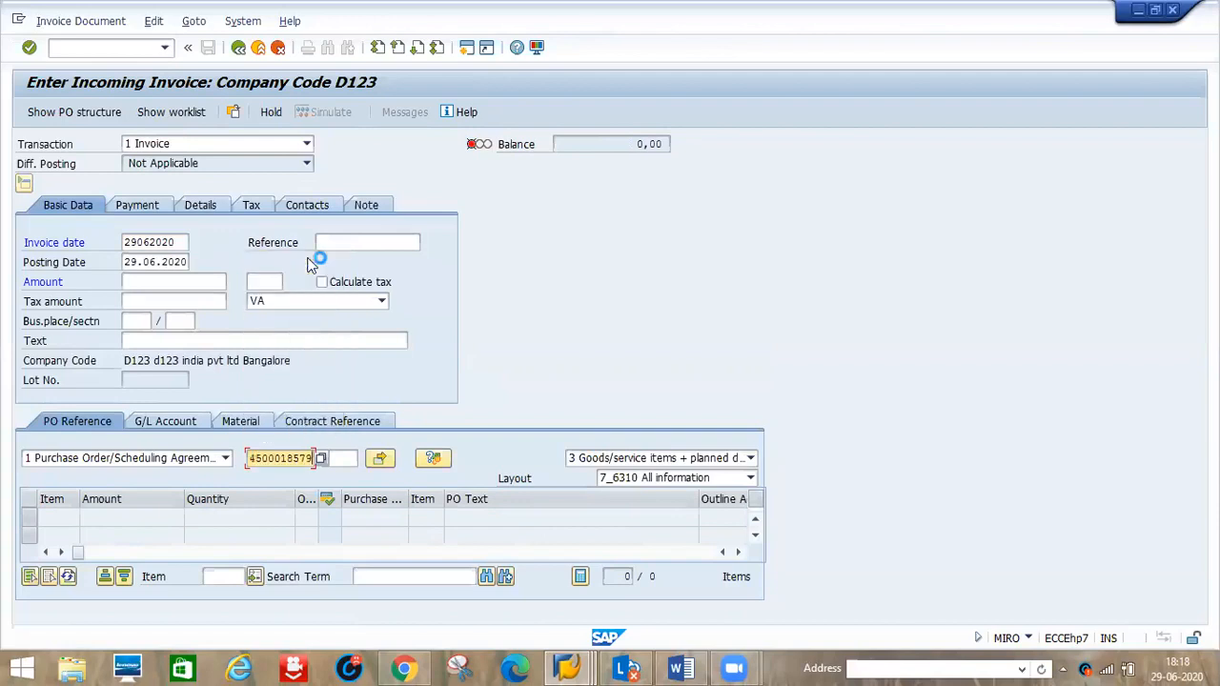
key("Return")
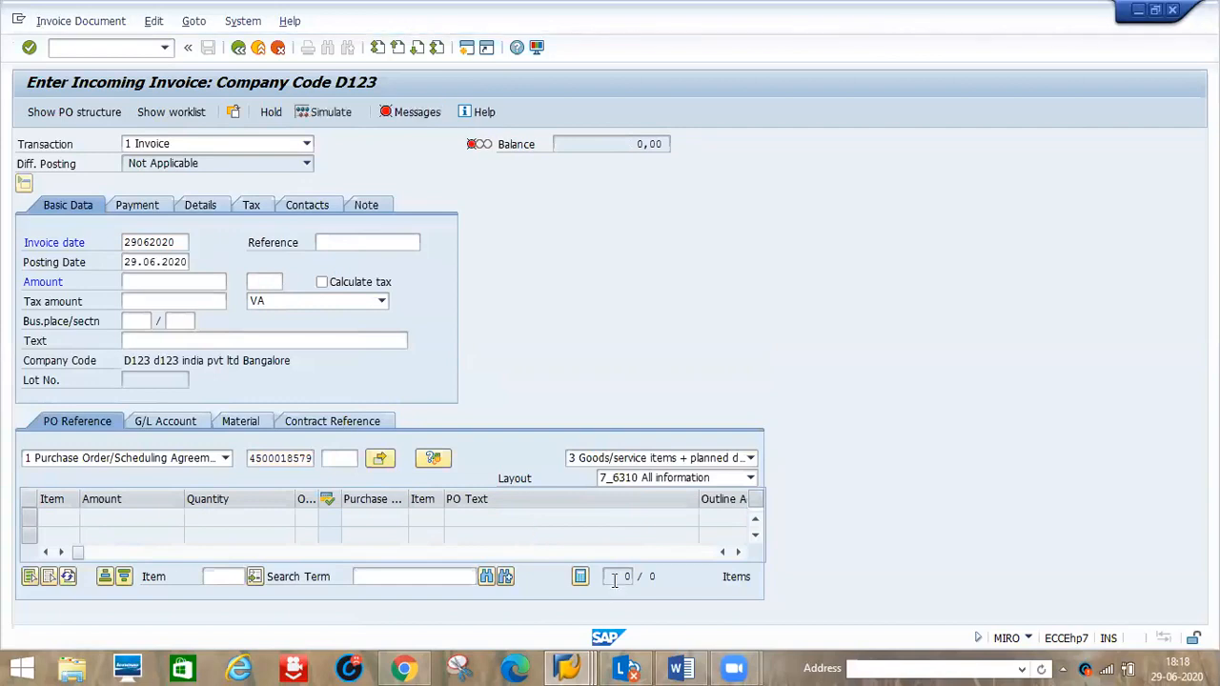
Step: Set the tax code to D1 (tax code) for both the tv40inch item and the invoice's basic data
left_click(739, 553)
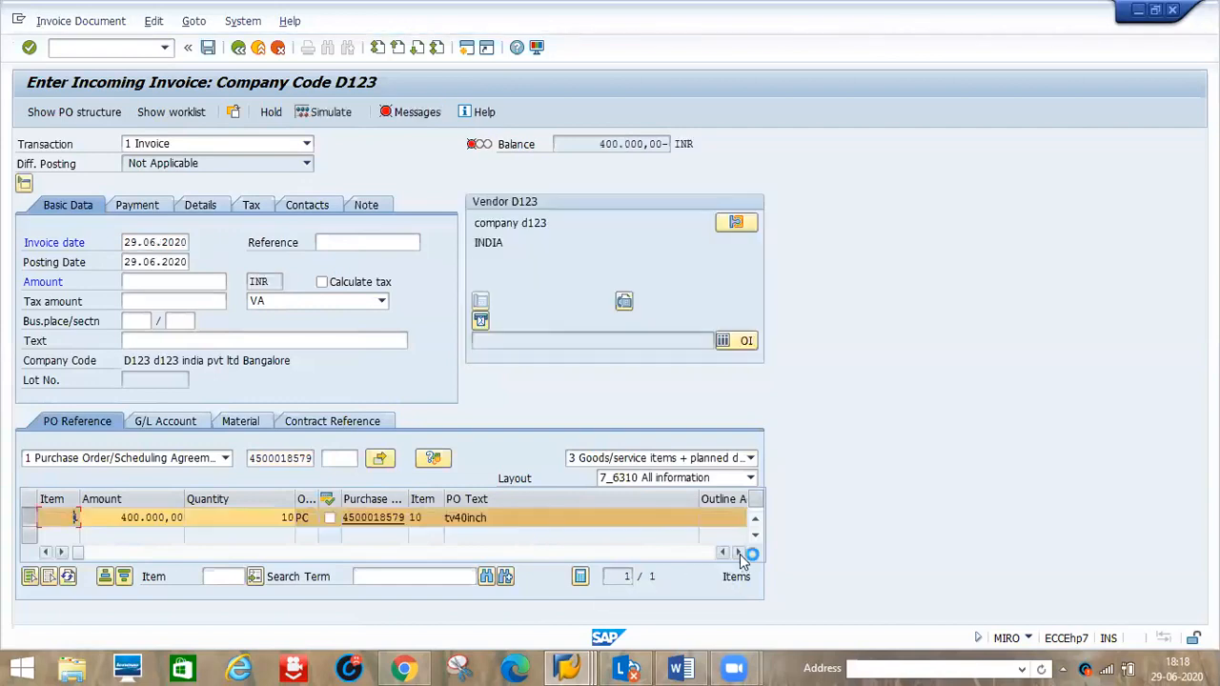
left_click(739, 553)
left_click(738, 553)
left_click(739, 553)
left_click(739, 553)
left_click(739, 553)
left_click(739, 553)
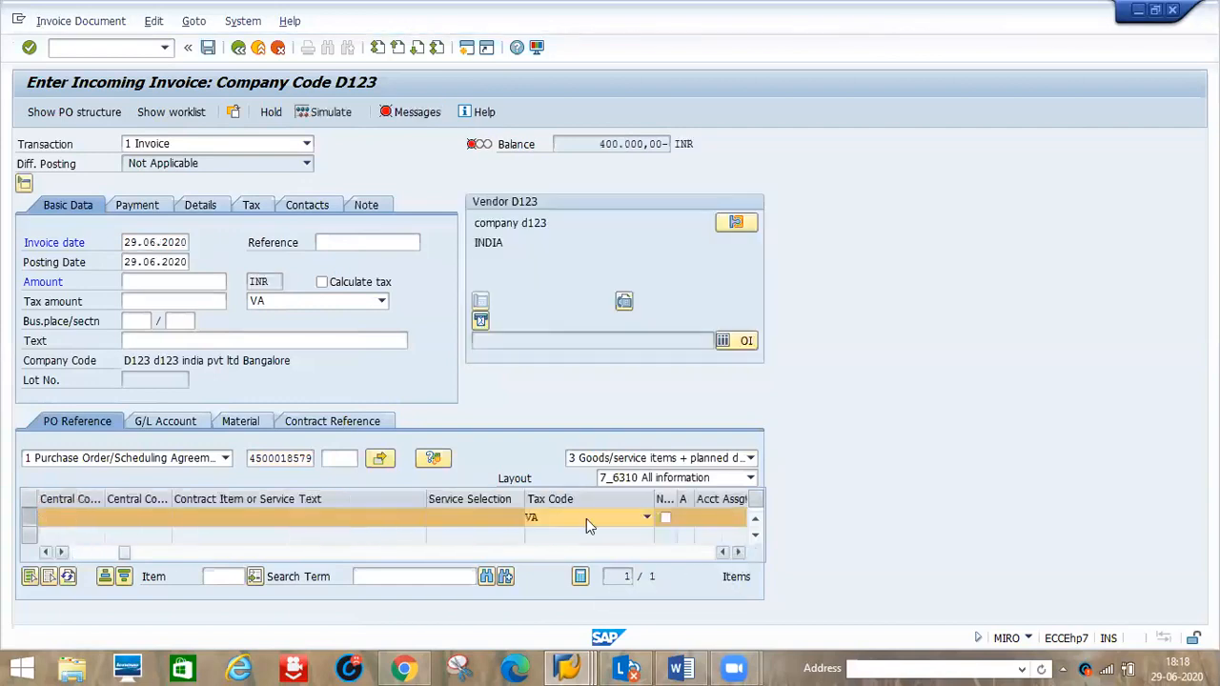
left_click(578, 523)
left_click(579, 523)
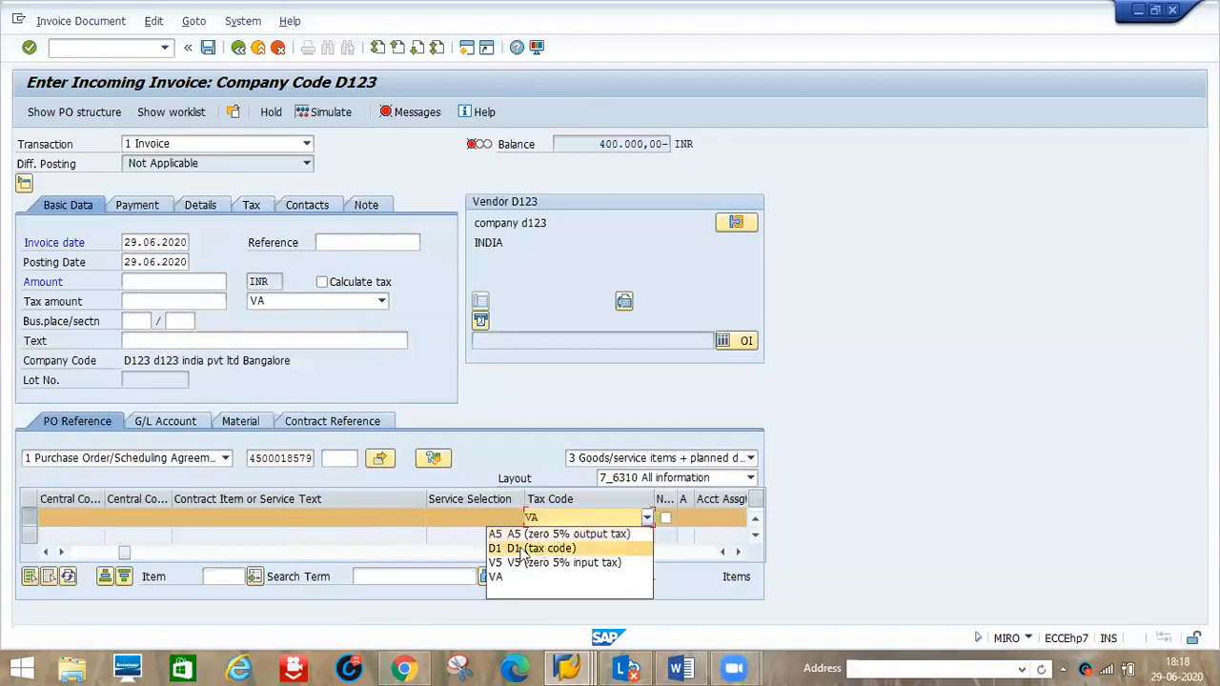
left_click(522, 549)
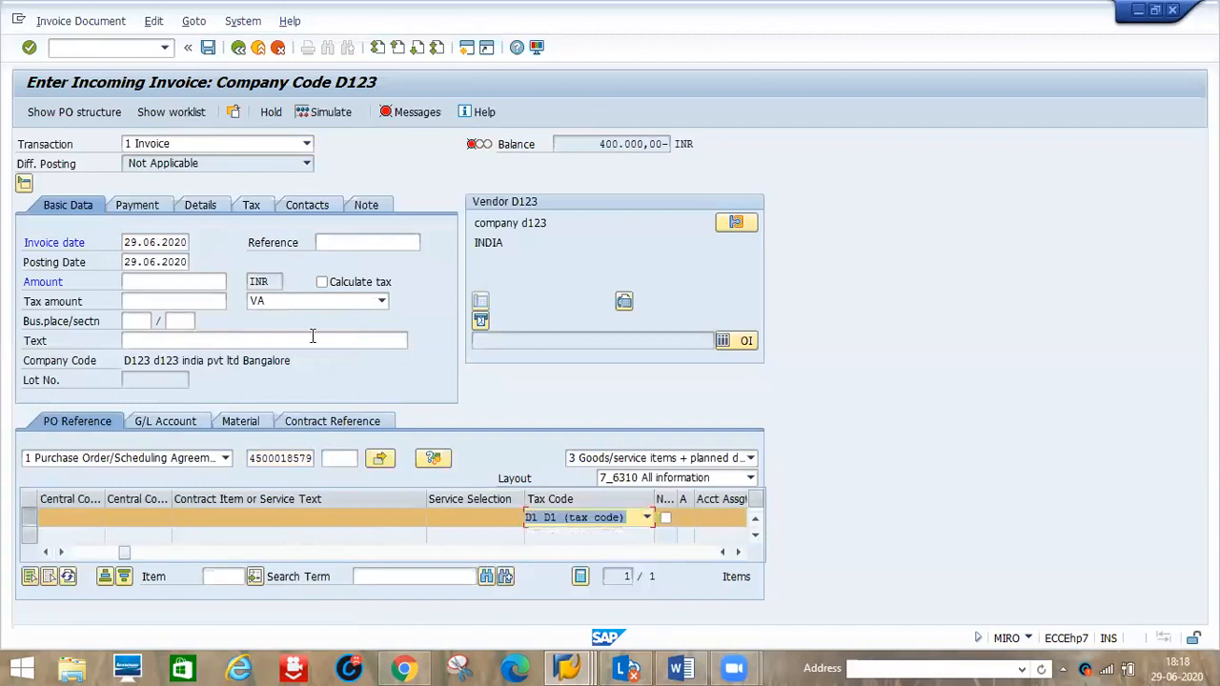
left_click(306, 303)
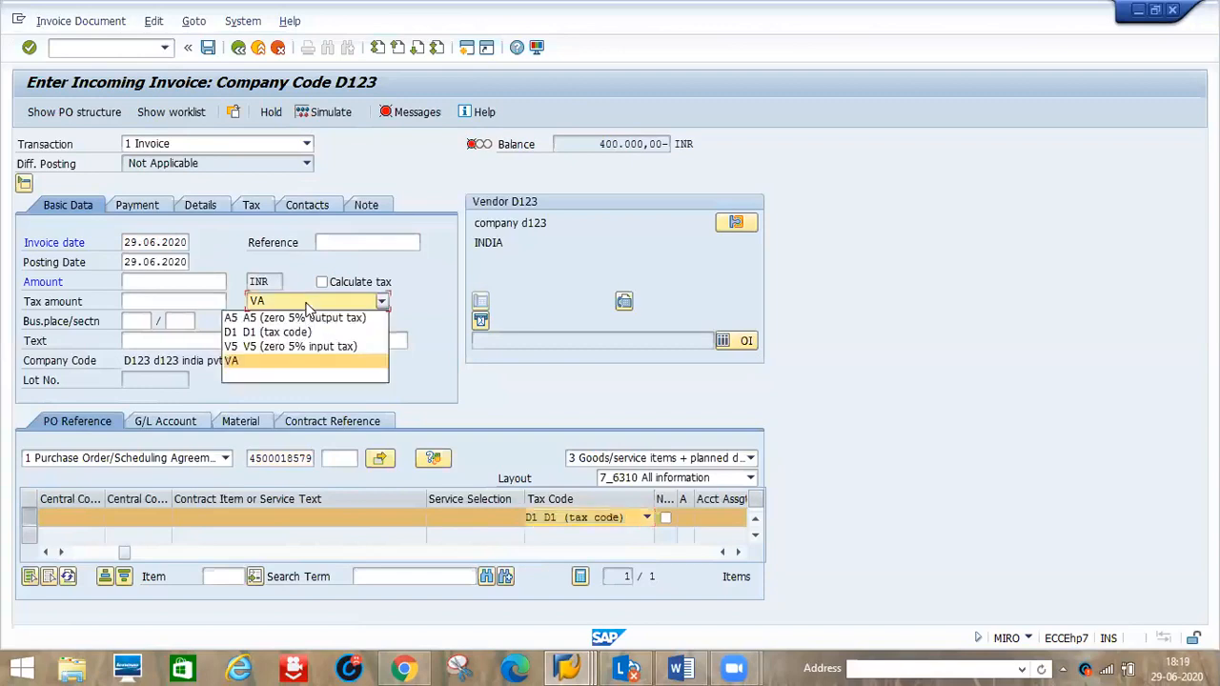
left_click(278, 334)
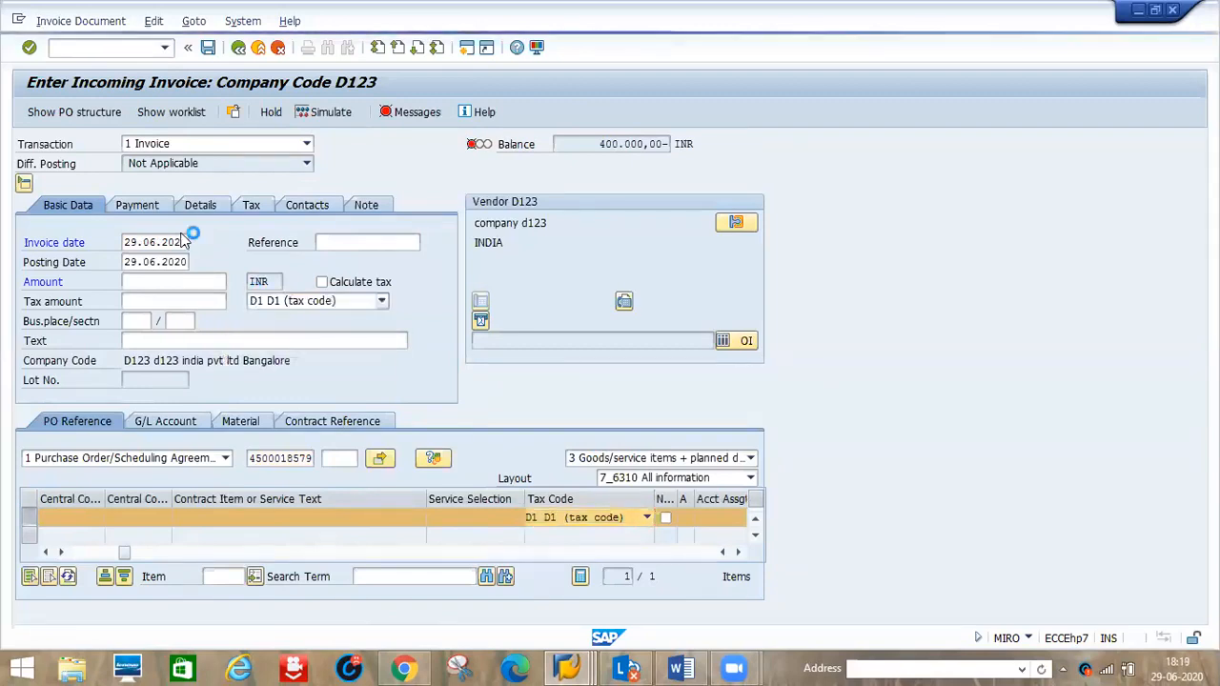
Step: Set the invoice's payment baseline date to 25072020
left_click(143, 207)
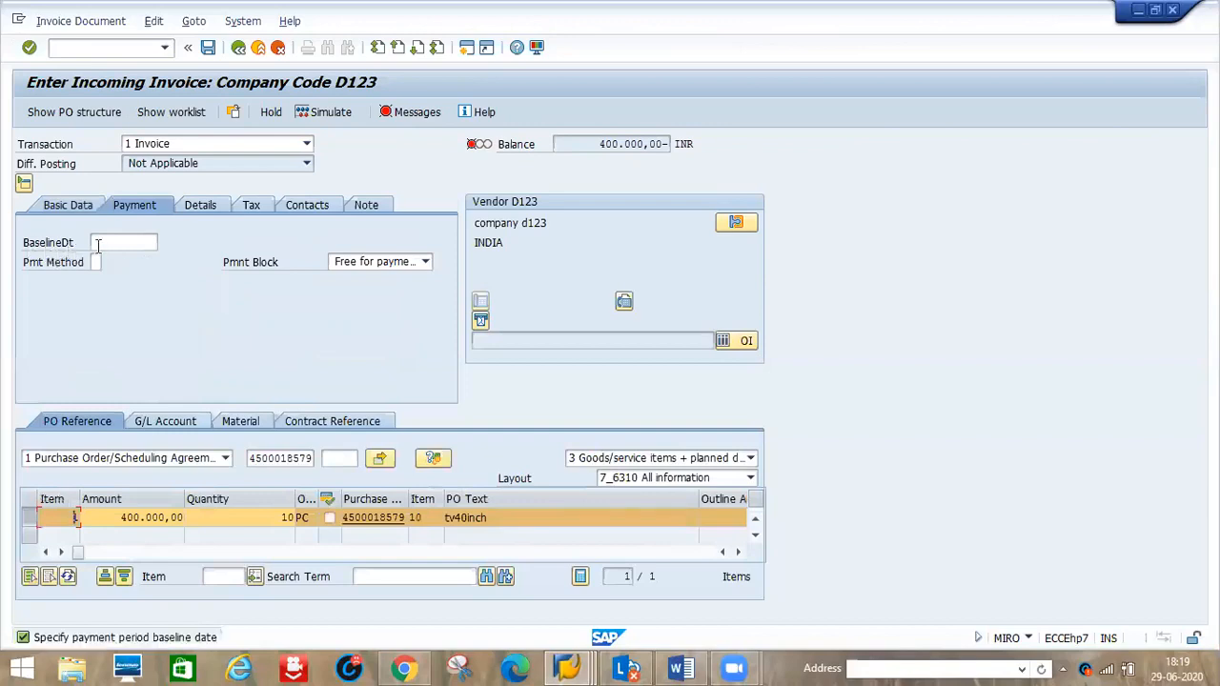
left_click(107, 244)
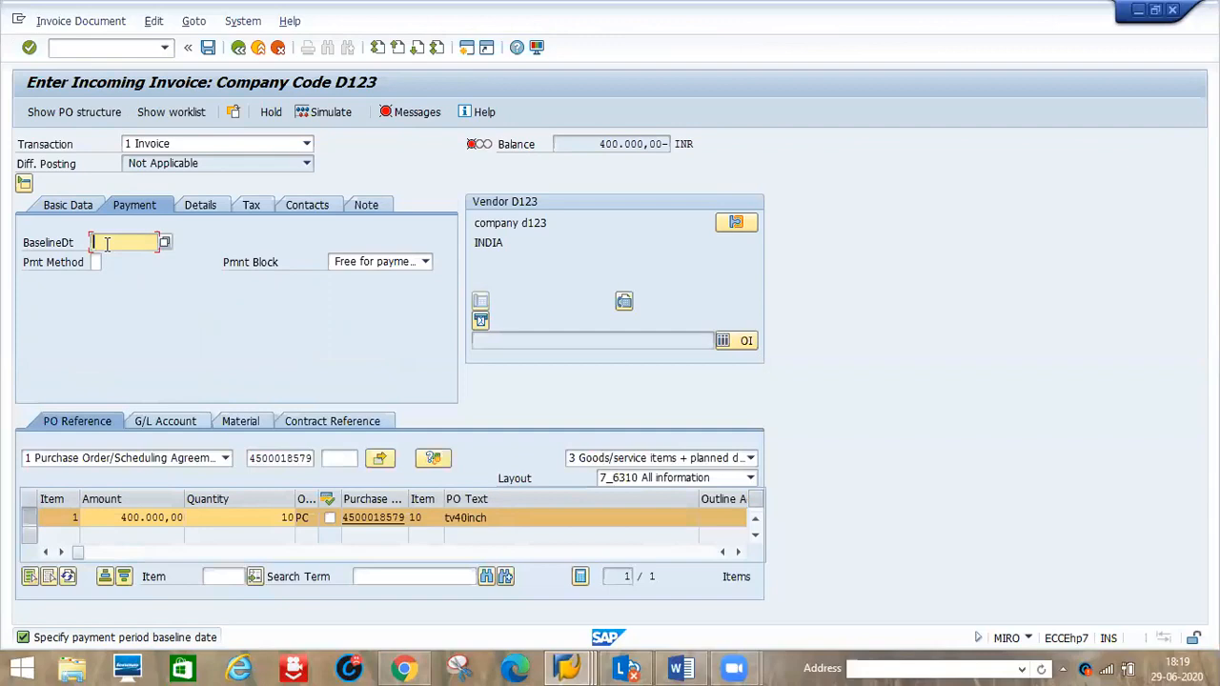
left_click(107, 244)
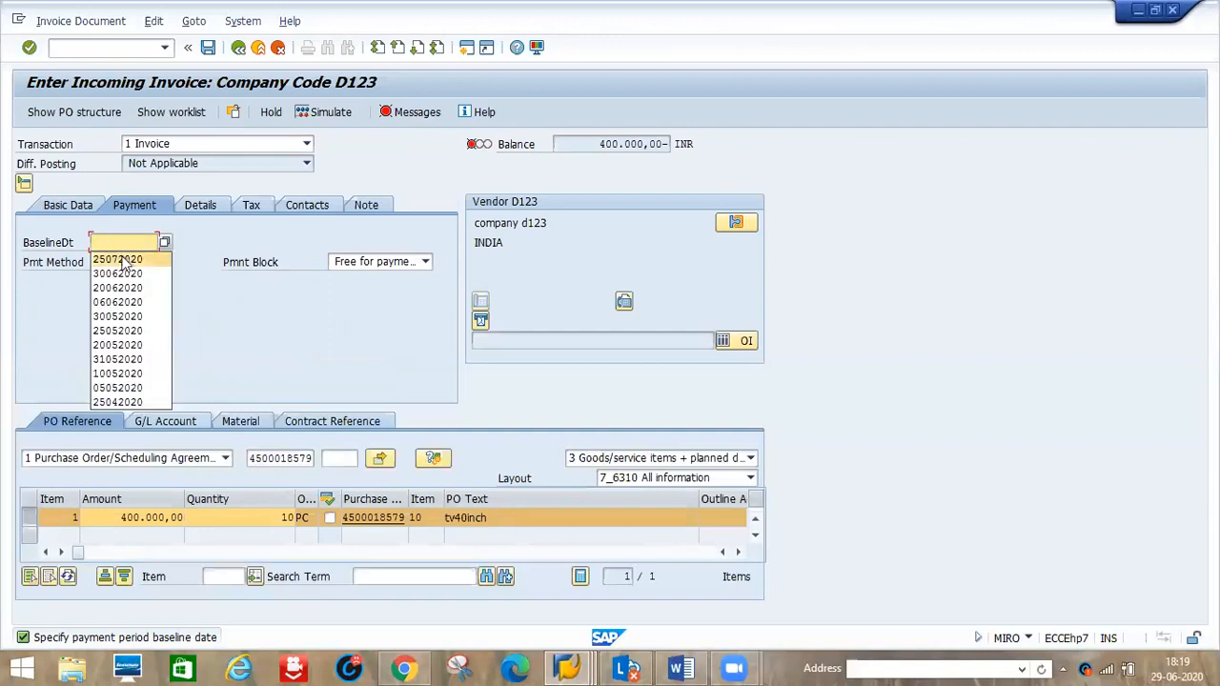
left_click(122, 261)
Step: Enable automatic tax calculation in the invoice's basic data and set the invoice amount to 472000 INR
left_click(72, 206)
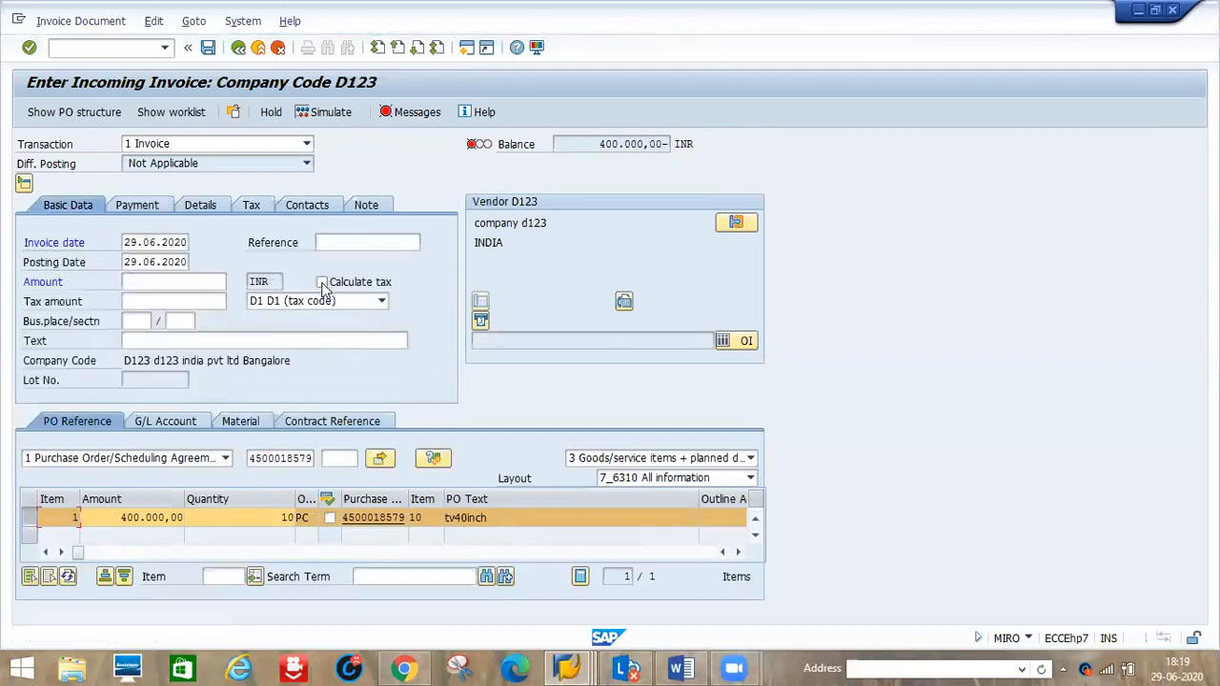
left_click(322, 283)
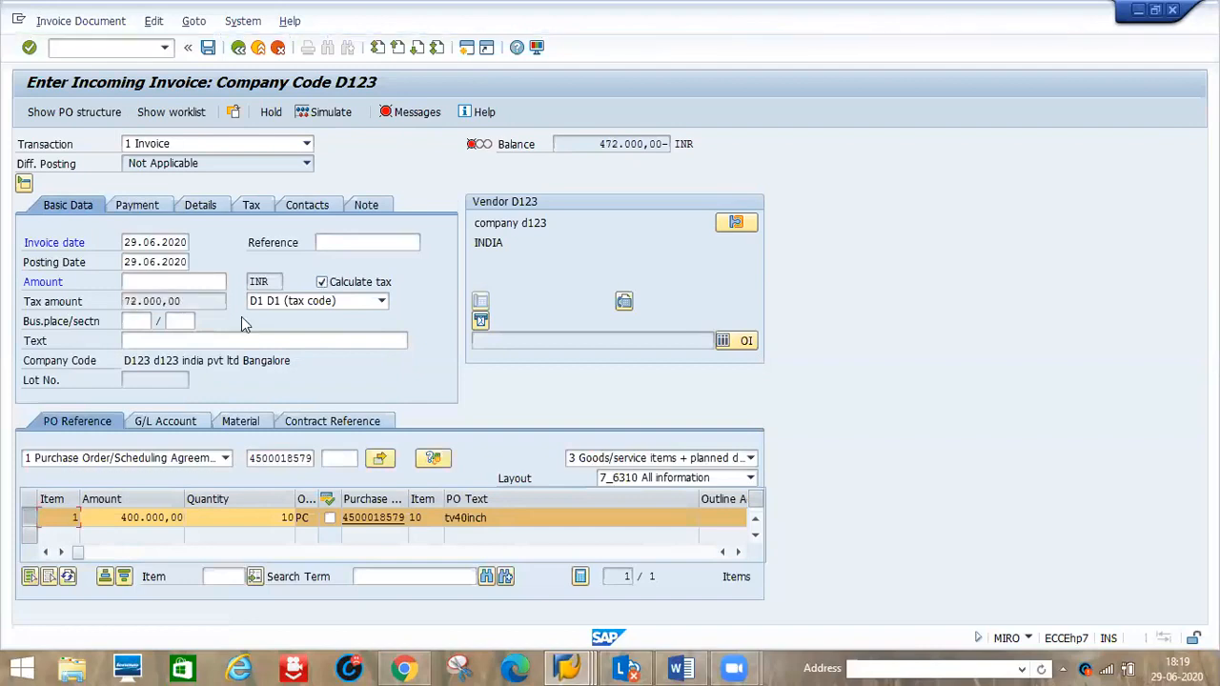
left_click(176, 280)
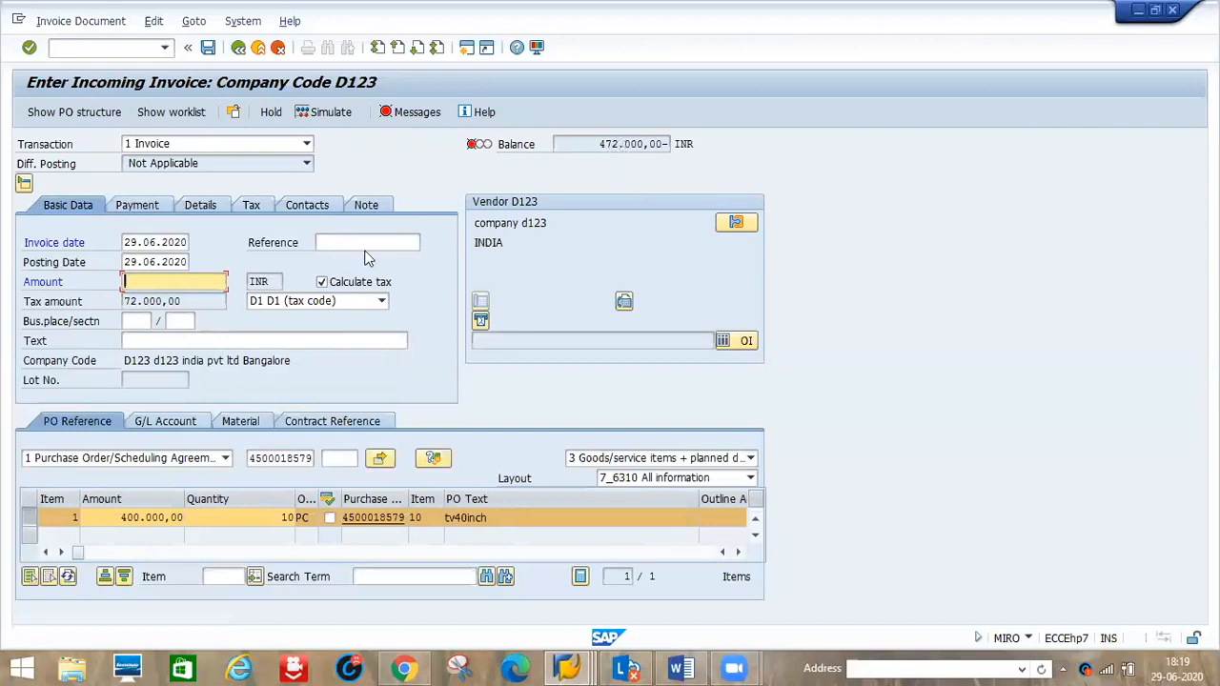
type("47")
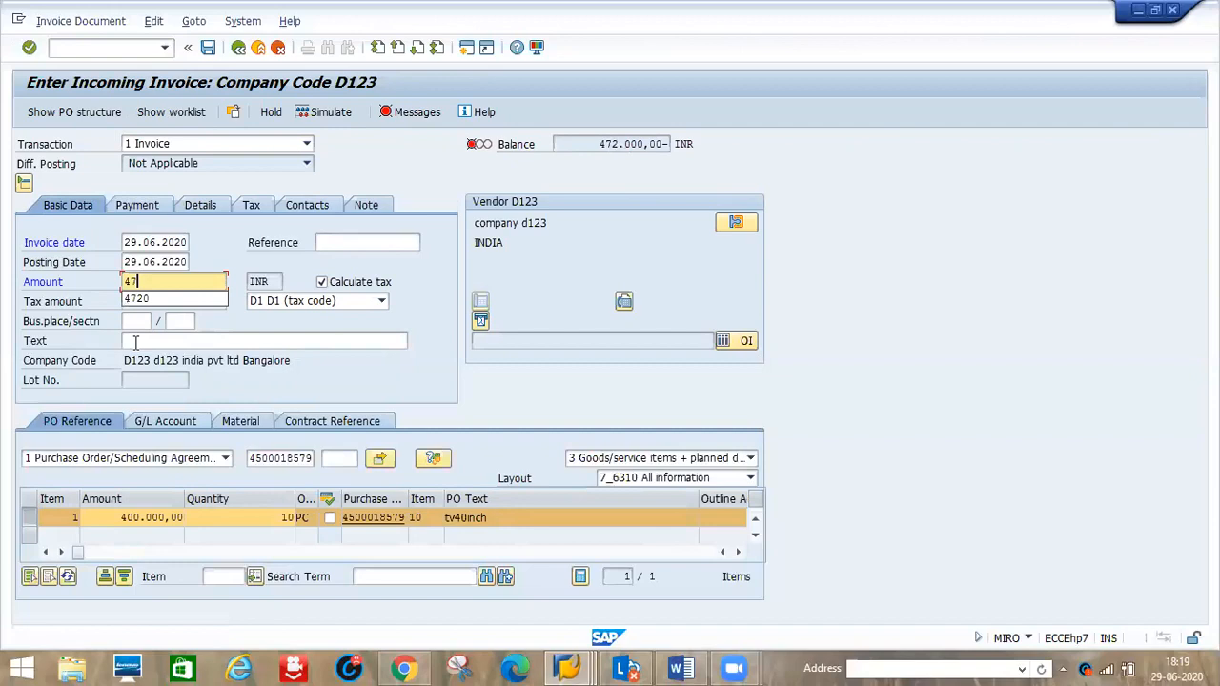
type("2000")
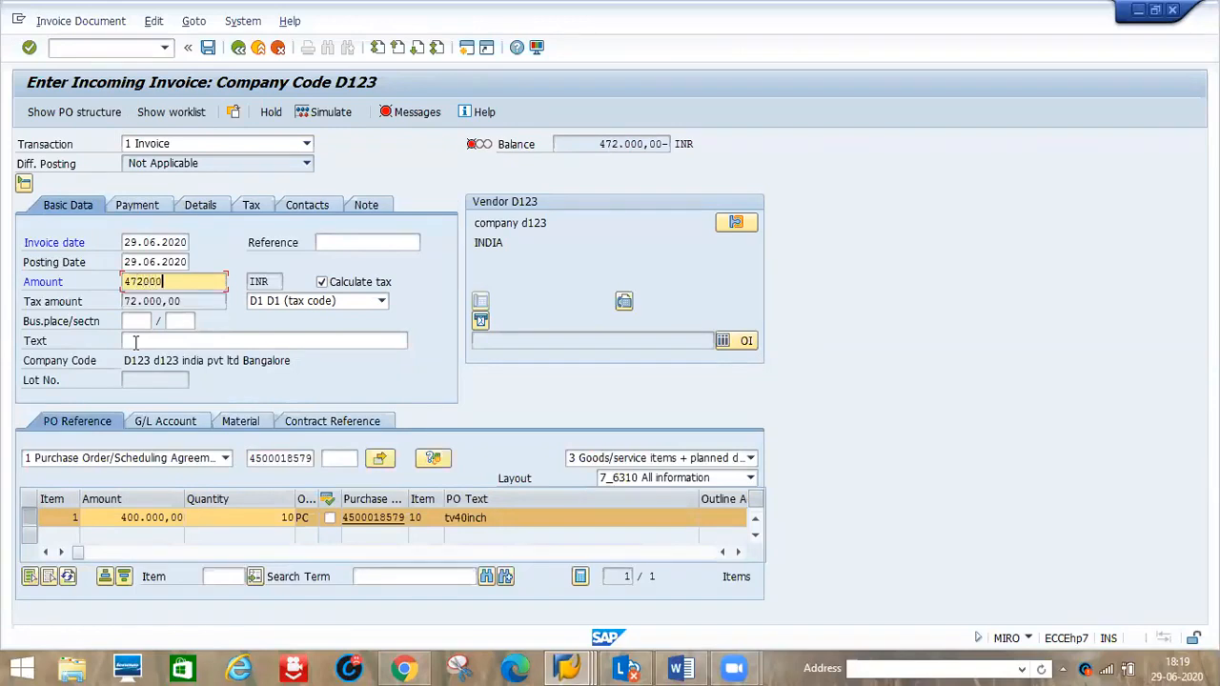
key("Return")
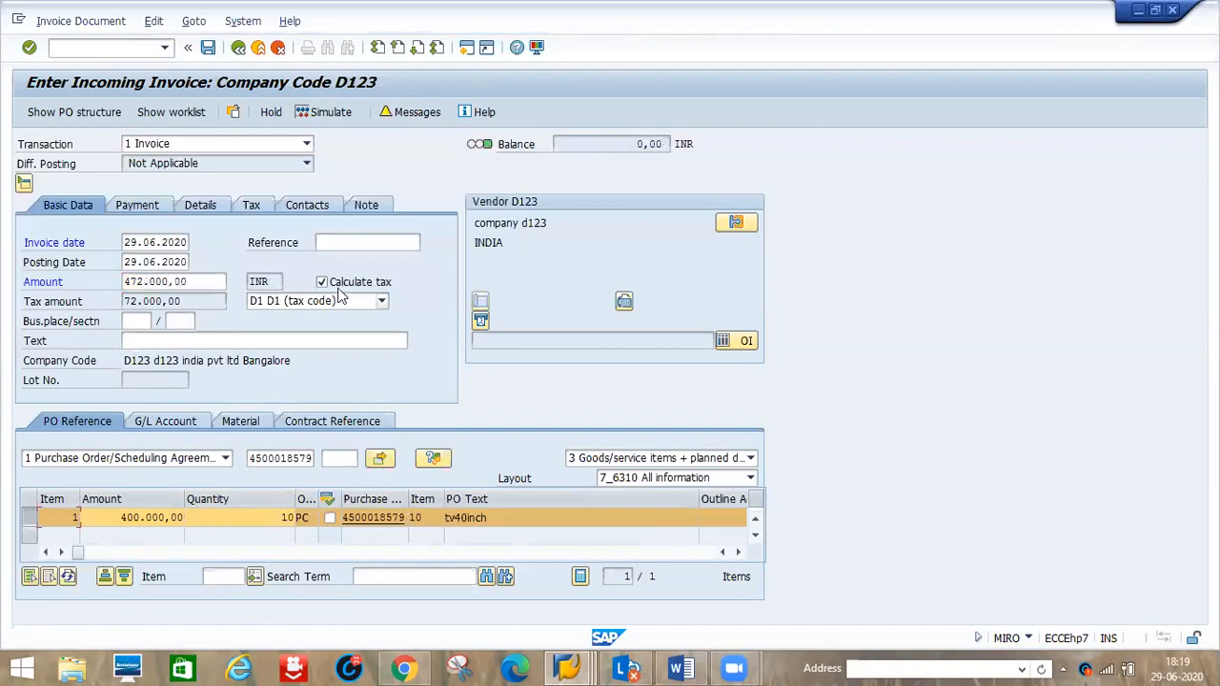
Step: Simulate the invoice's account postings and post the invoice document
left_click(306, 116)
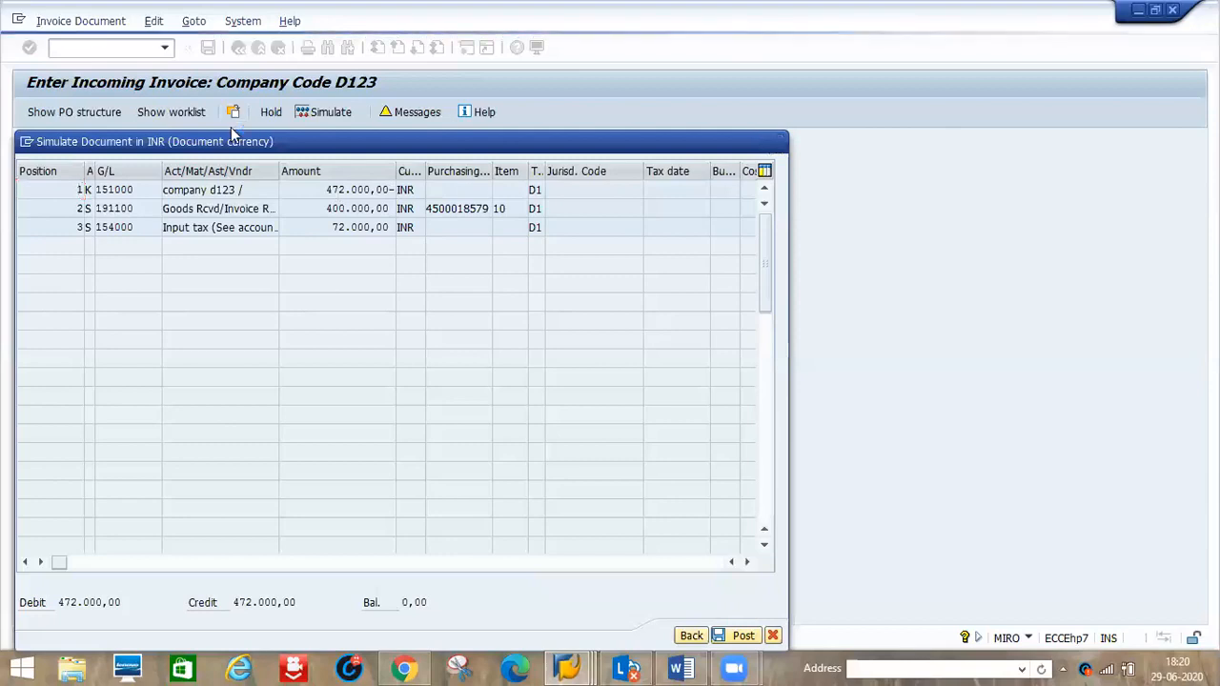
left_click(210, 51)
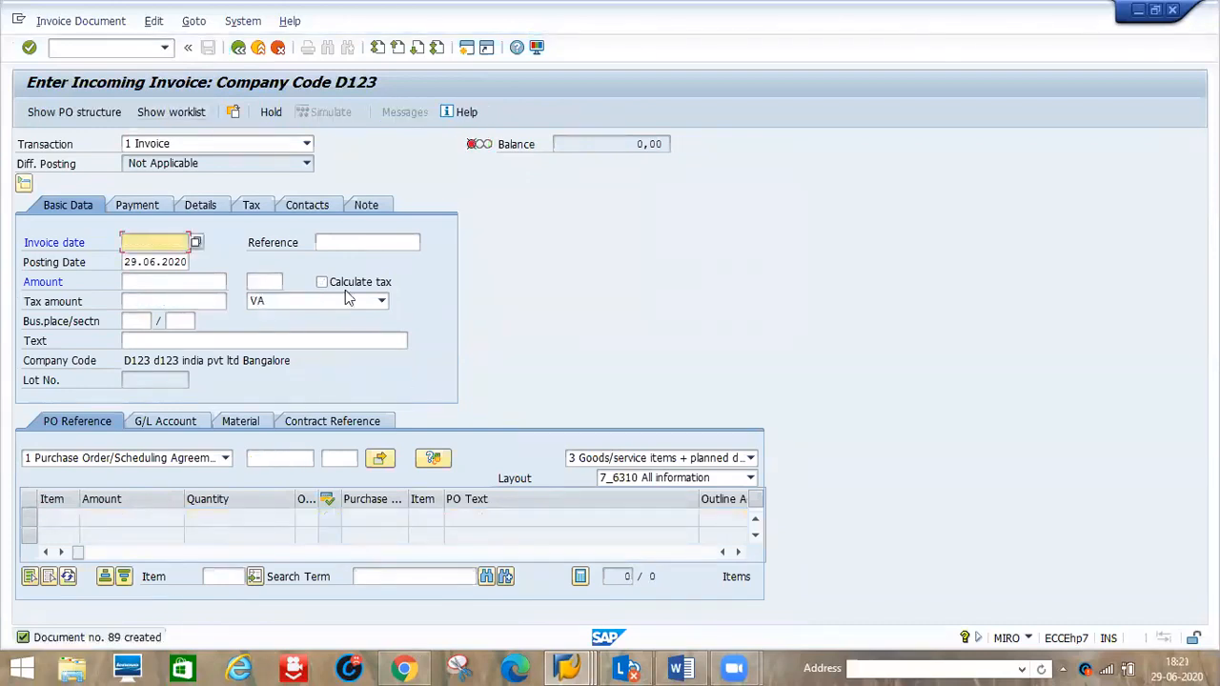
Step: Go from the empty invoice to transaction ME22N and open the subcontracting purchase order by its number
left_click(99, 47)
type("/NM")
type("E2")
type("3")
key("Return")
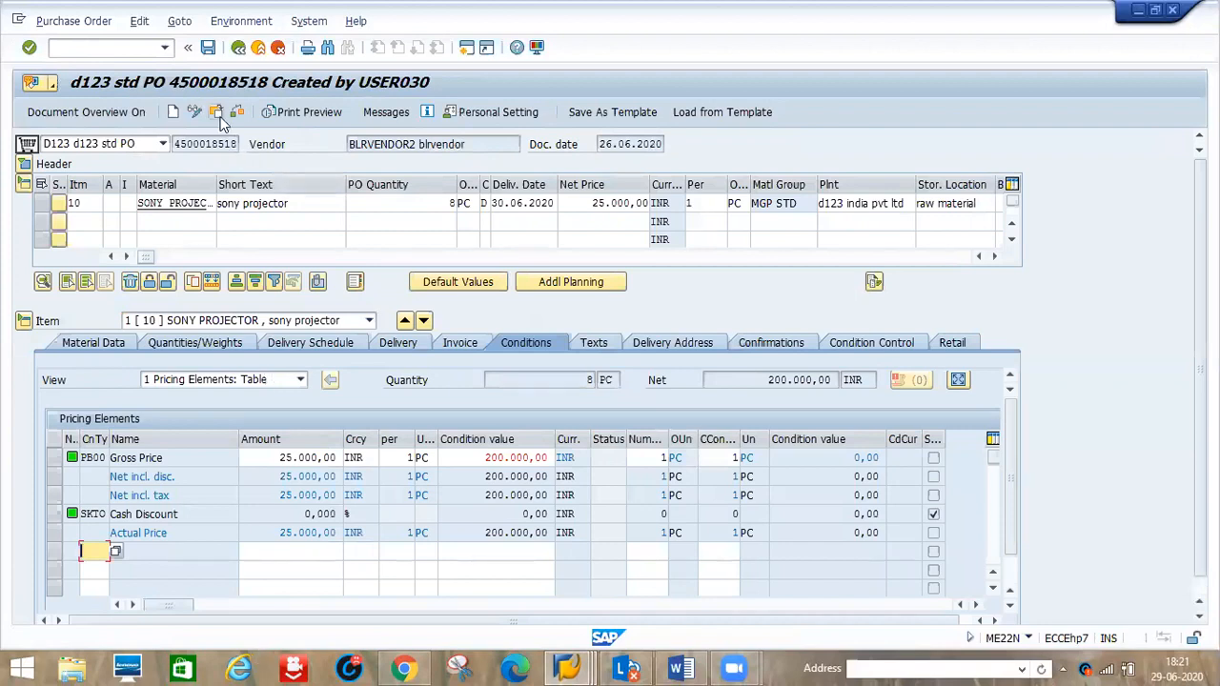
left_click(217, 118)
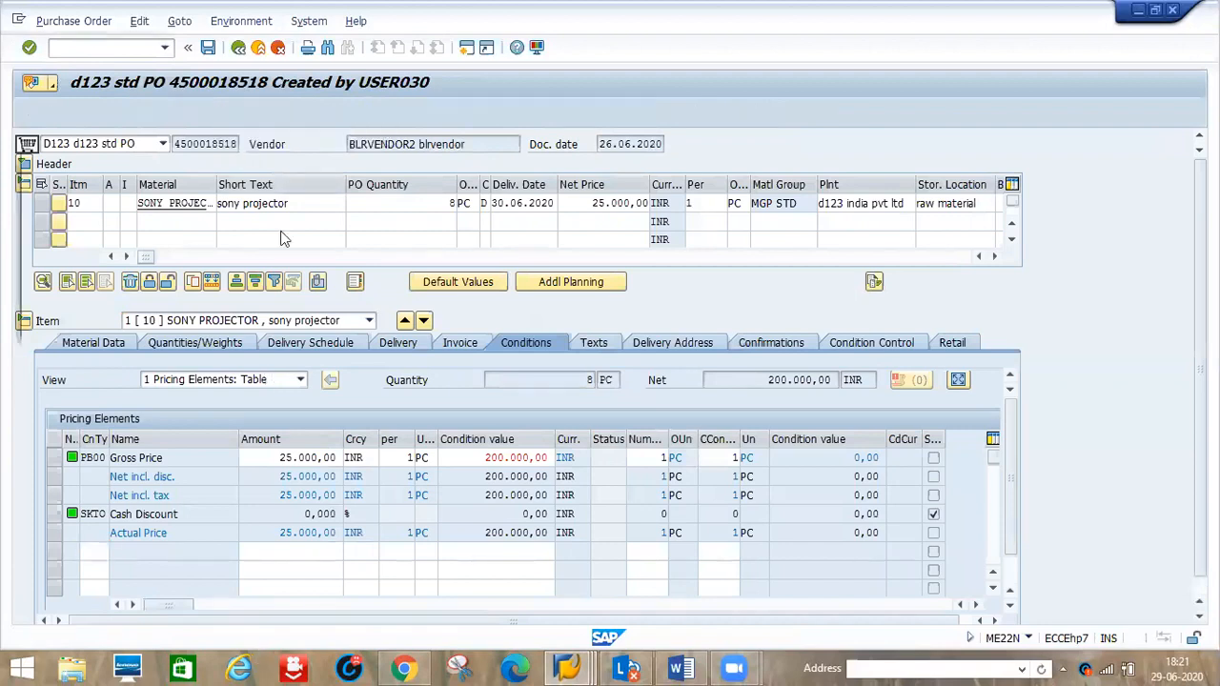
type("45000185")
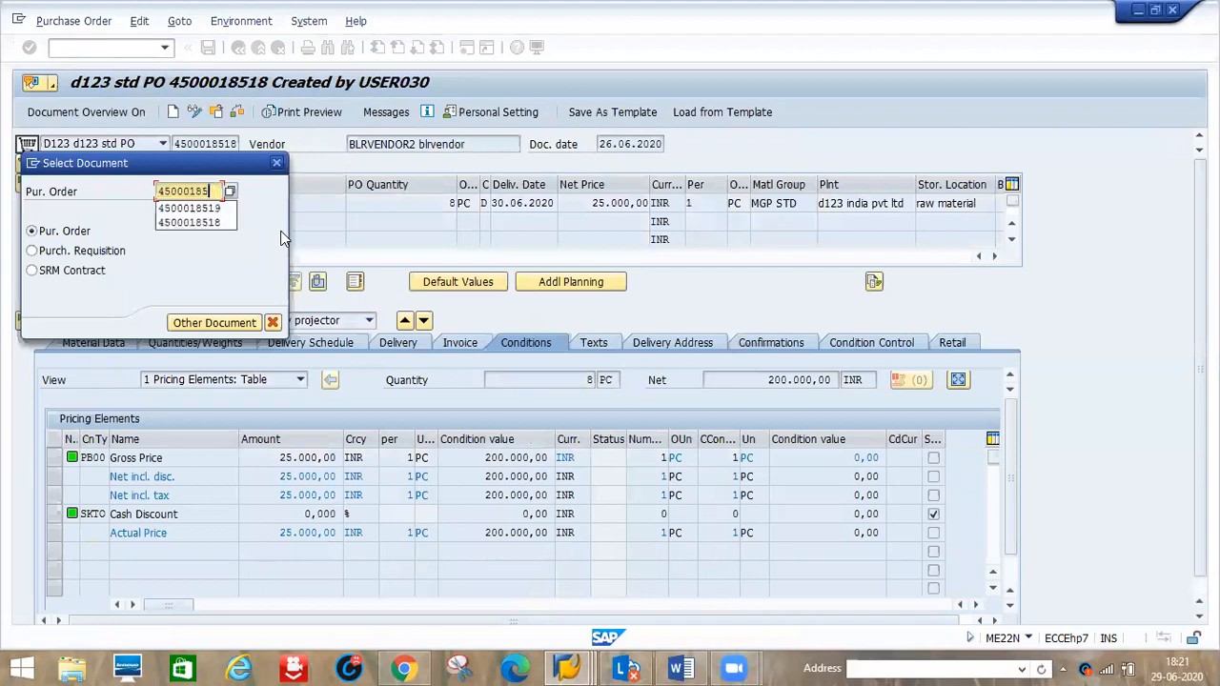
type("79")
key("Return")
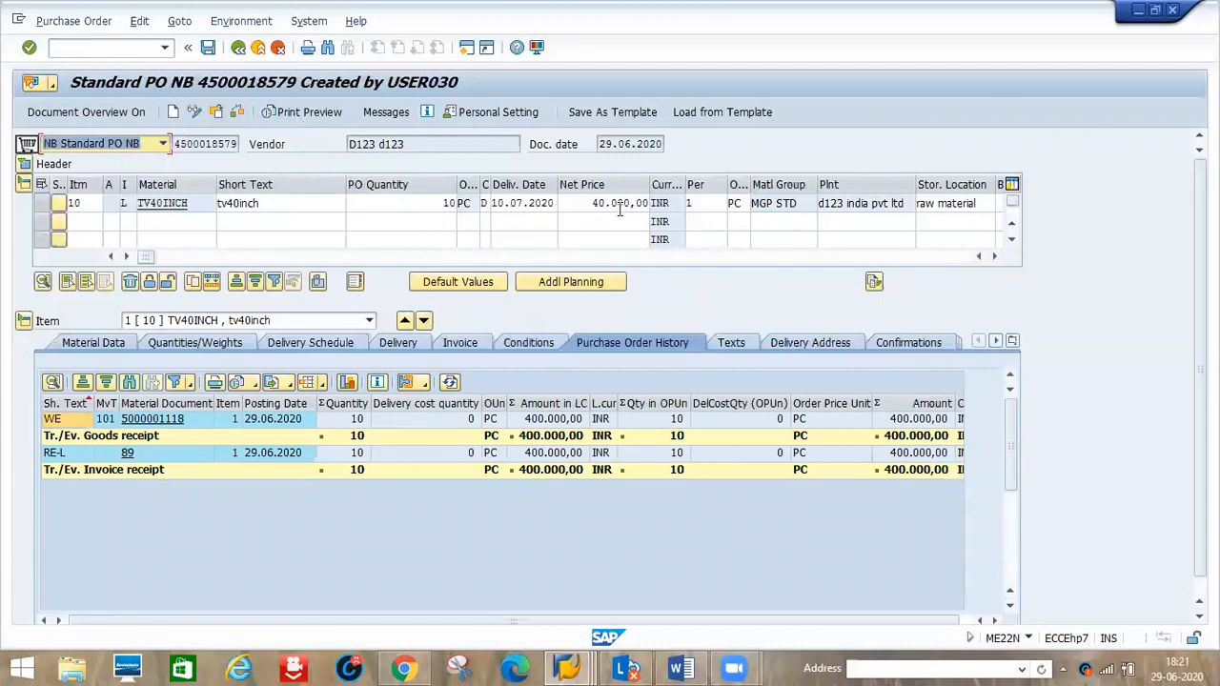
Step: Review the basic data and payment details of the invoice receipt document from the purchase order history, and return to the order
left_click(125, 453)
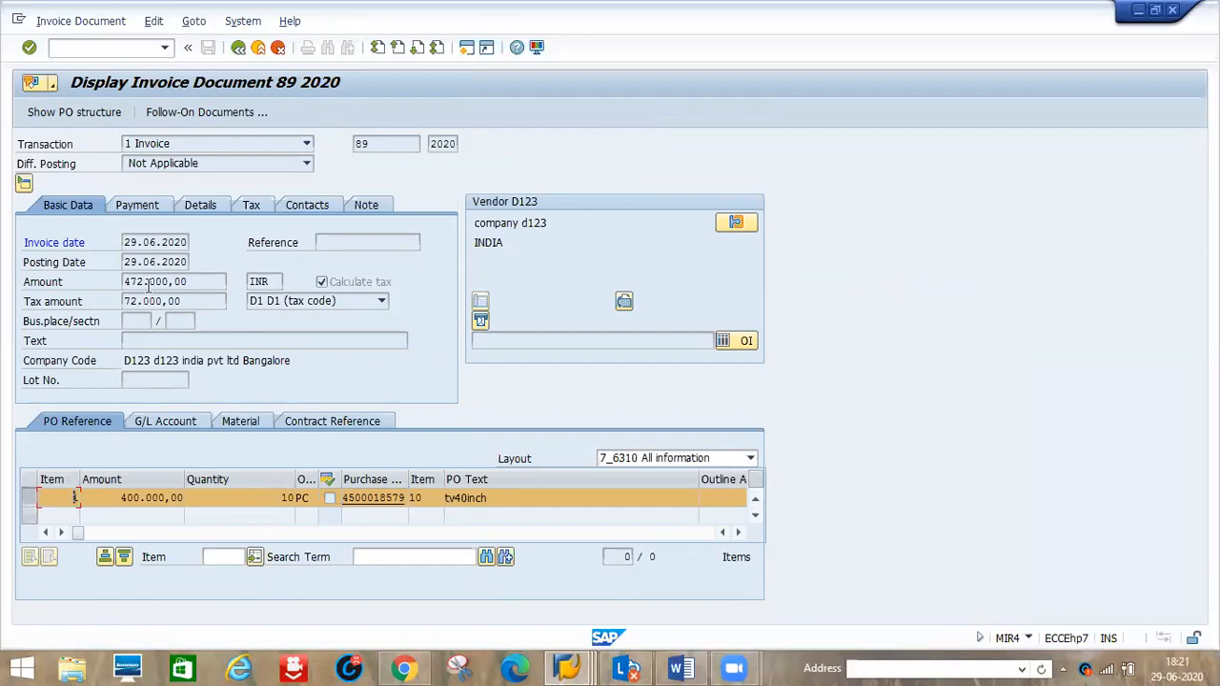
left_click(140, 207)
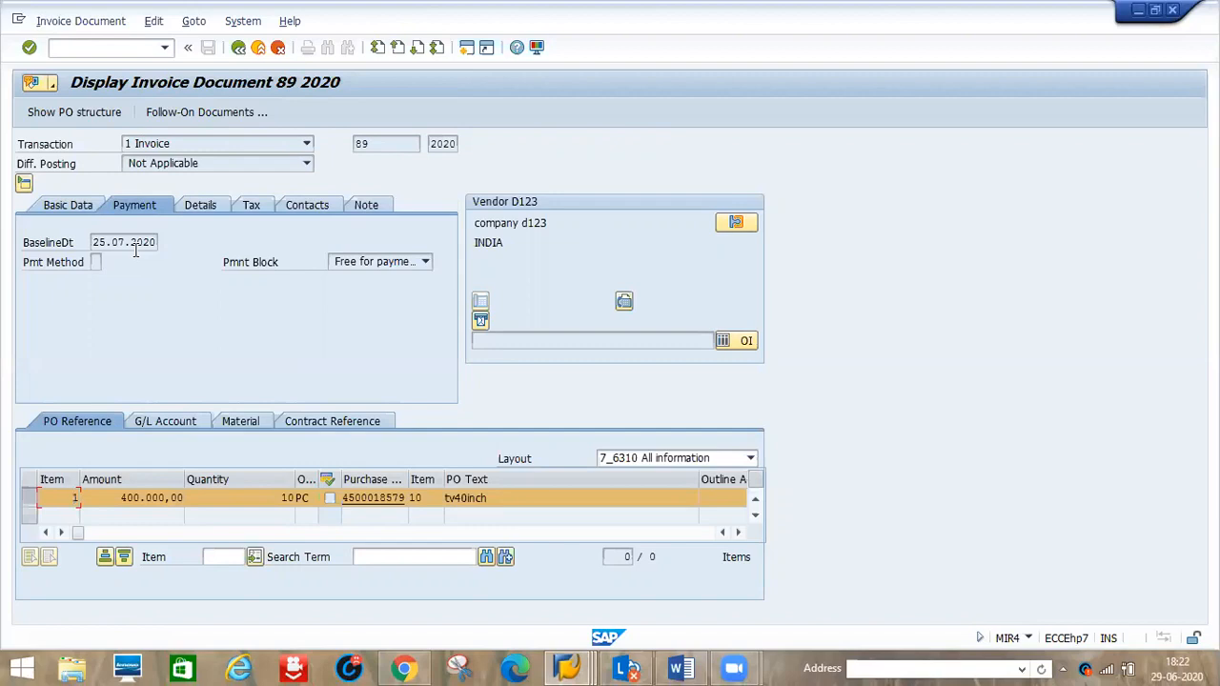
left_click(238, 48)
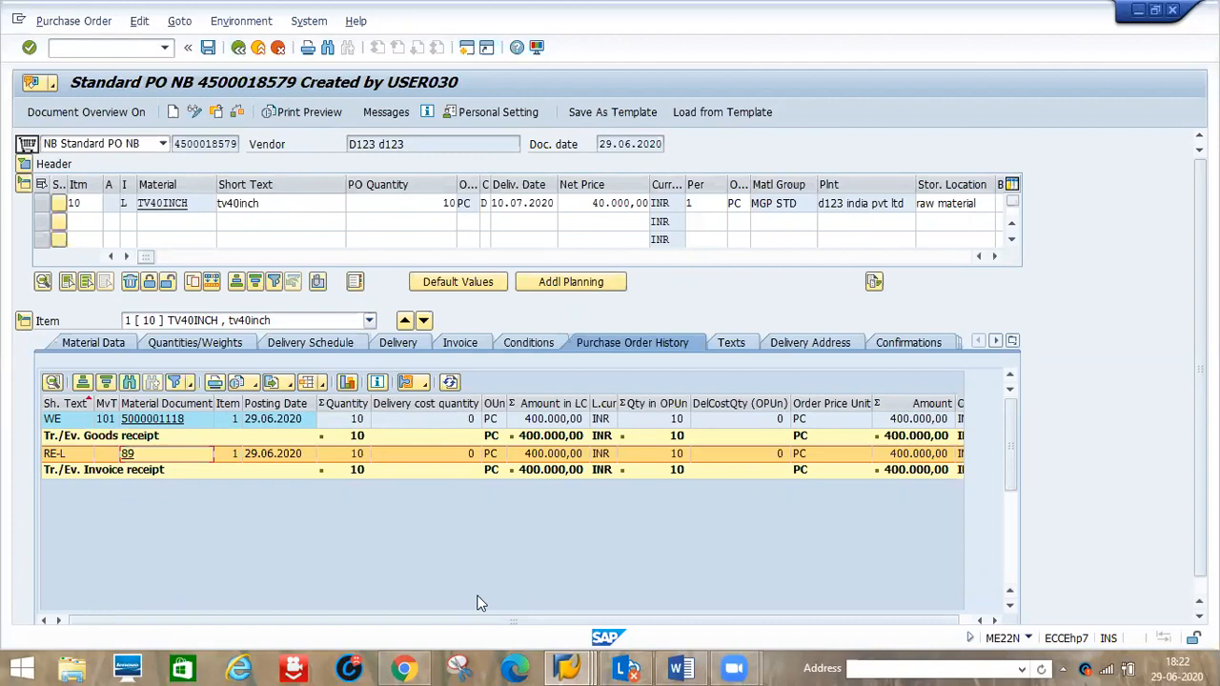
Step: Minimize the SAP purchase order window and close the Sub Contract PO.docx document in Word
mouse_move(568, 667)
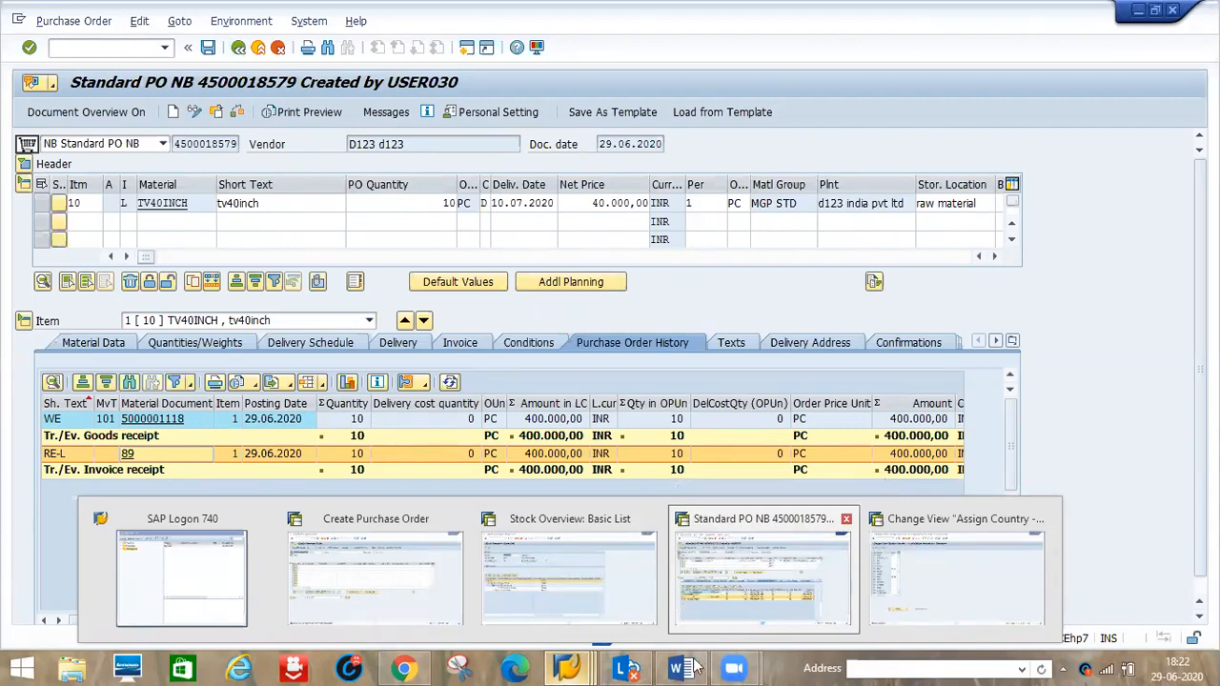
left_click(1137, 11)
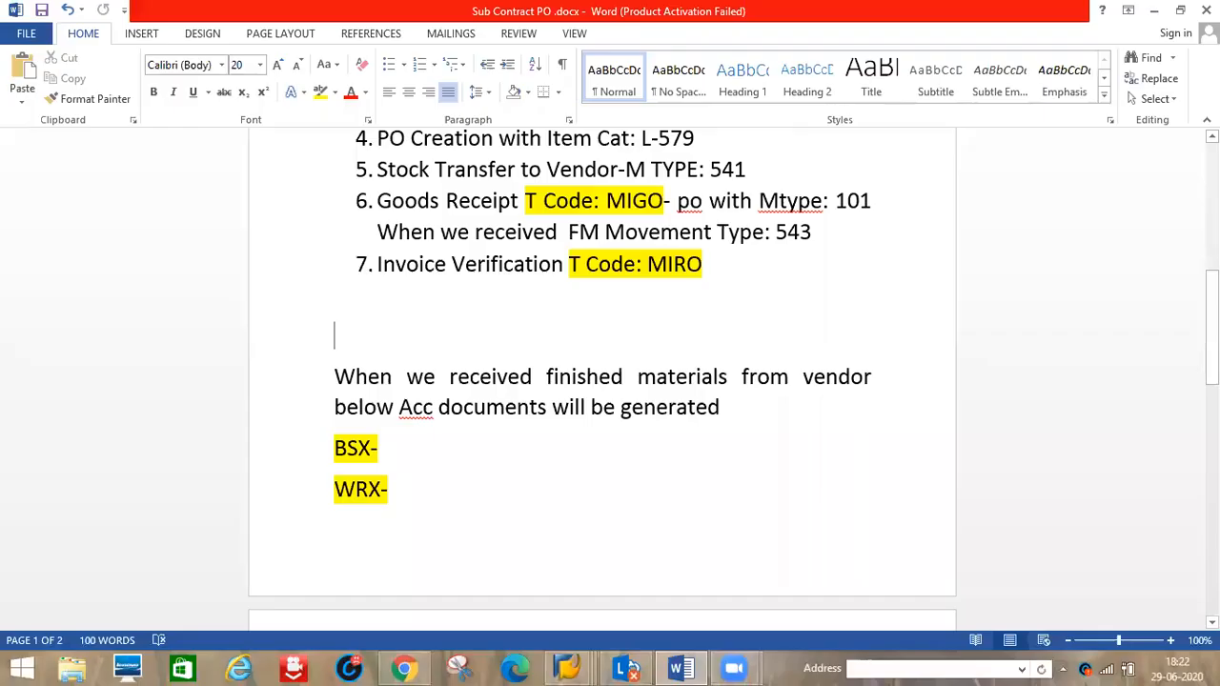
left_click(1205, 9)
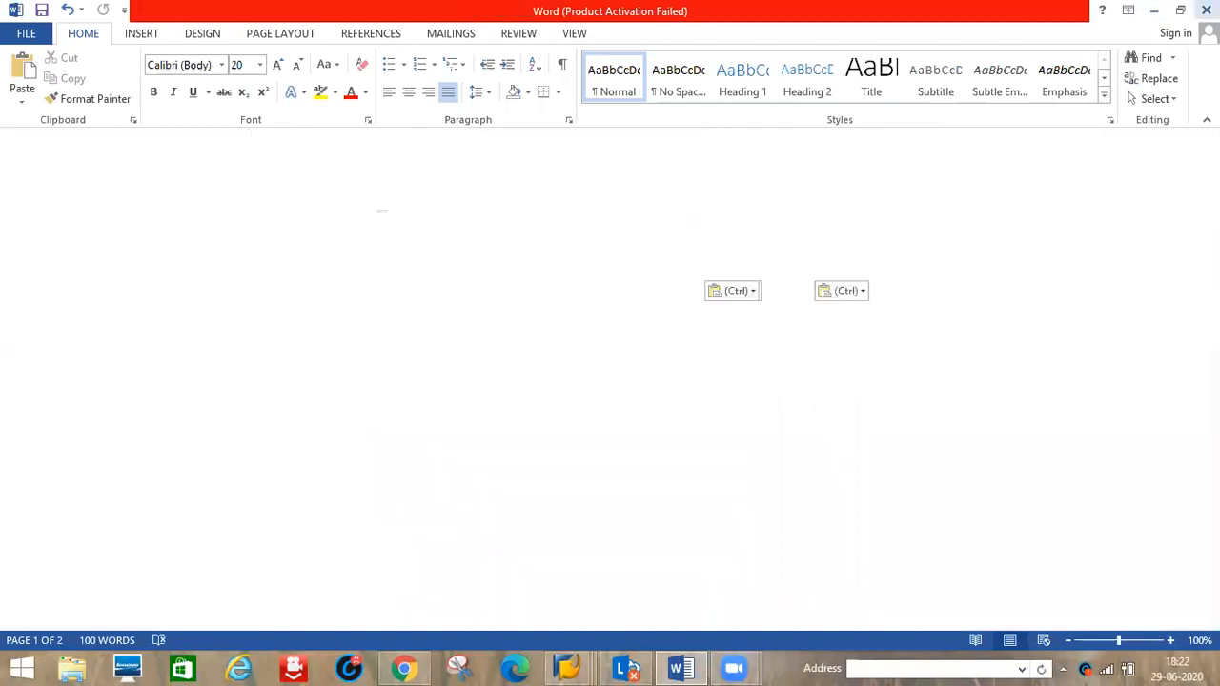
mouse_move(1219, 0)
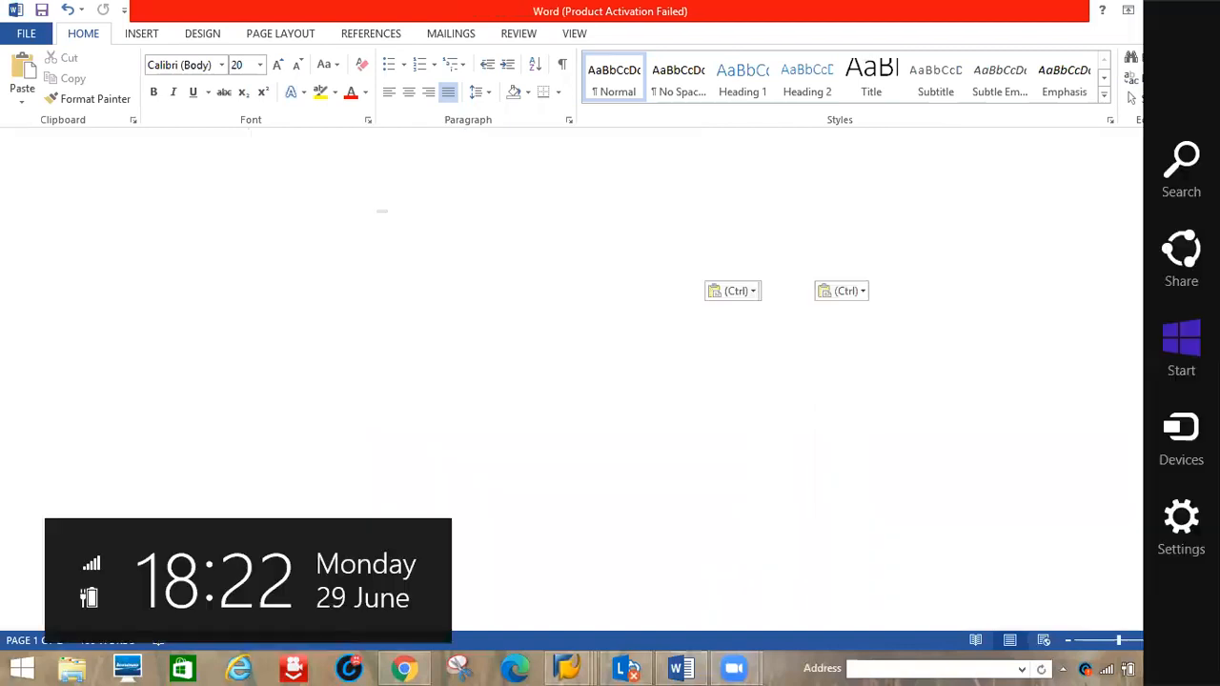